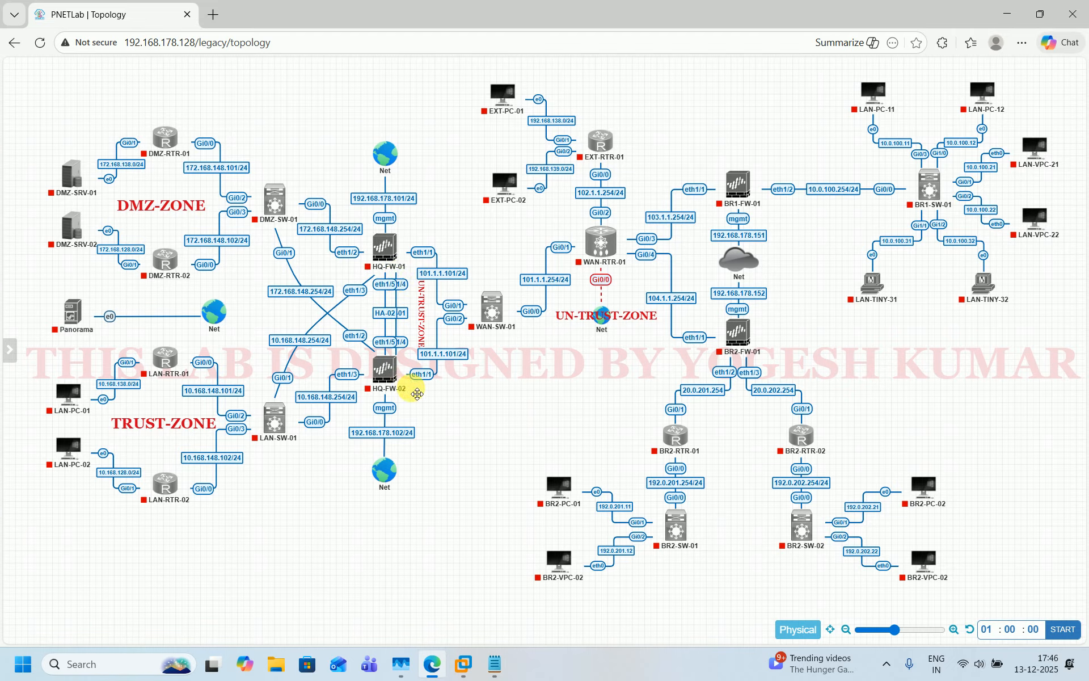
Select and deselect the BR1, BR2 and EXT node groups on the topology
left_click_drag(716, 142, 1062, 272)
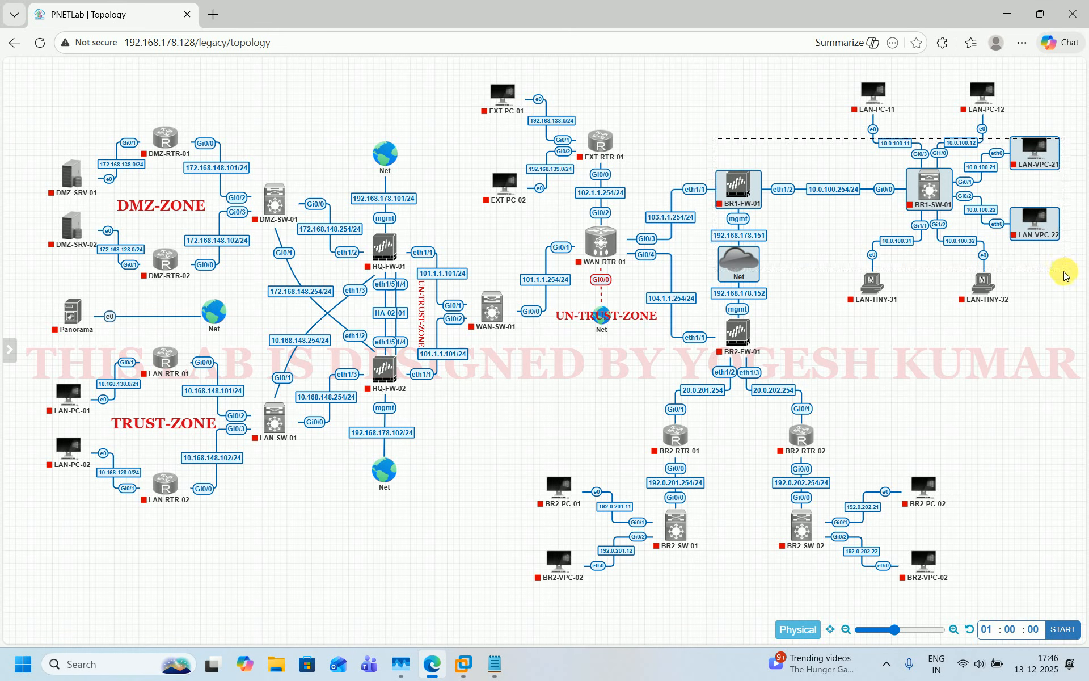
left_click(654, 343)
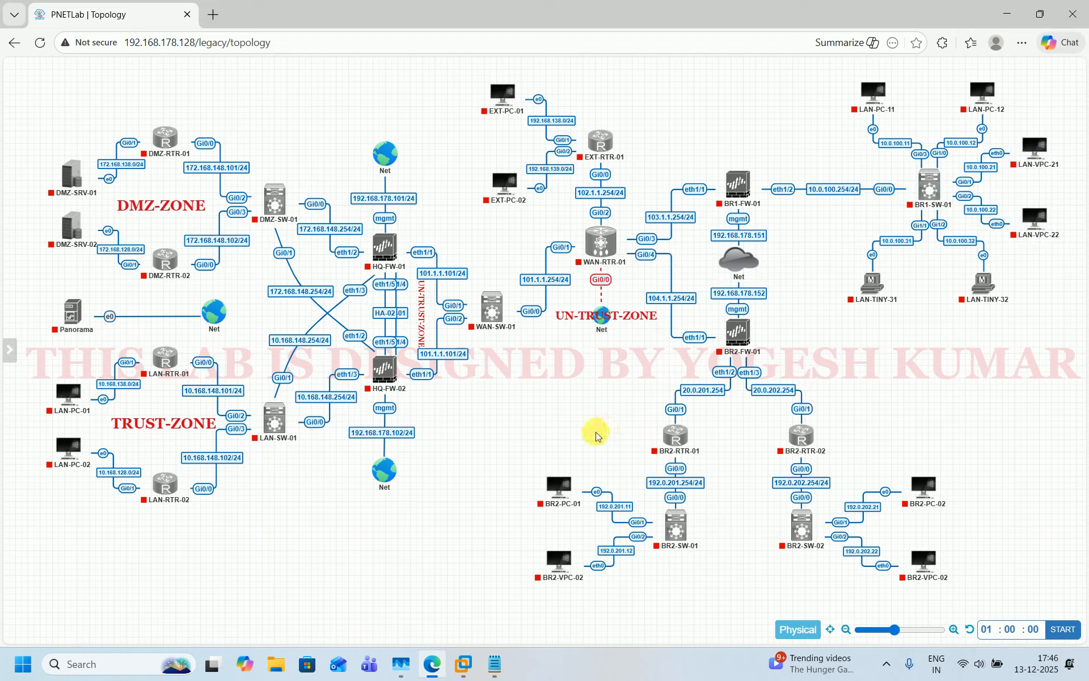
left_click_drag(594, 420, 892, 517)
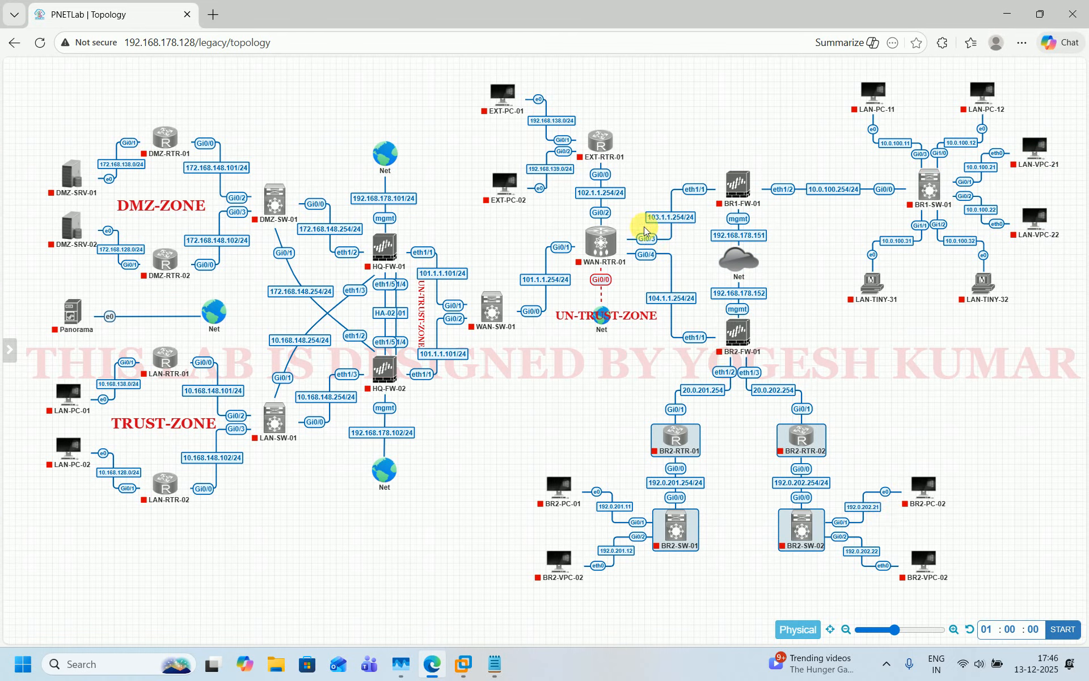
left_click_drag(463, 71, 636, 214)
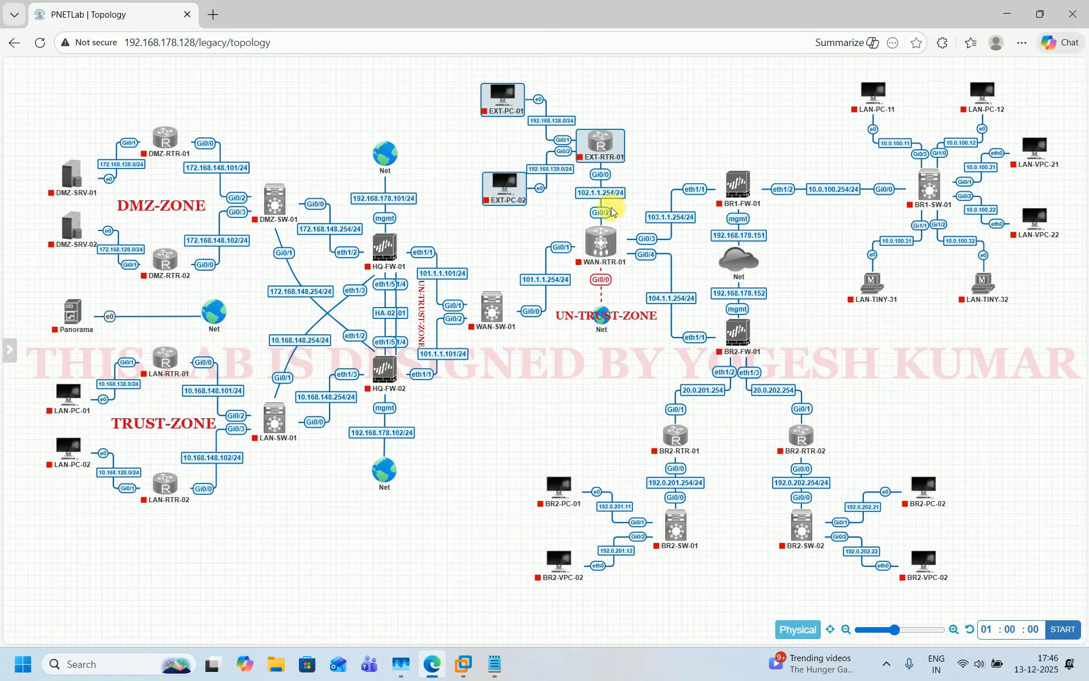
left_click(497, 222)
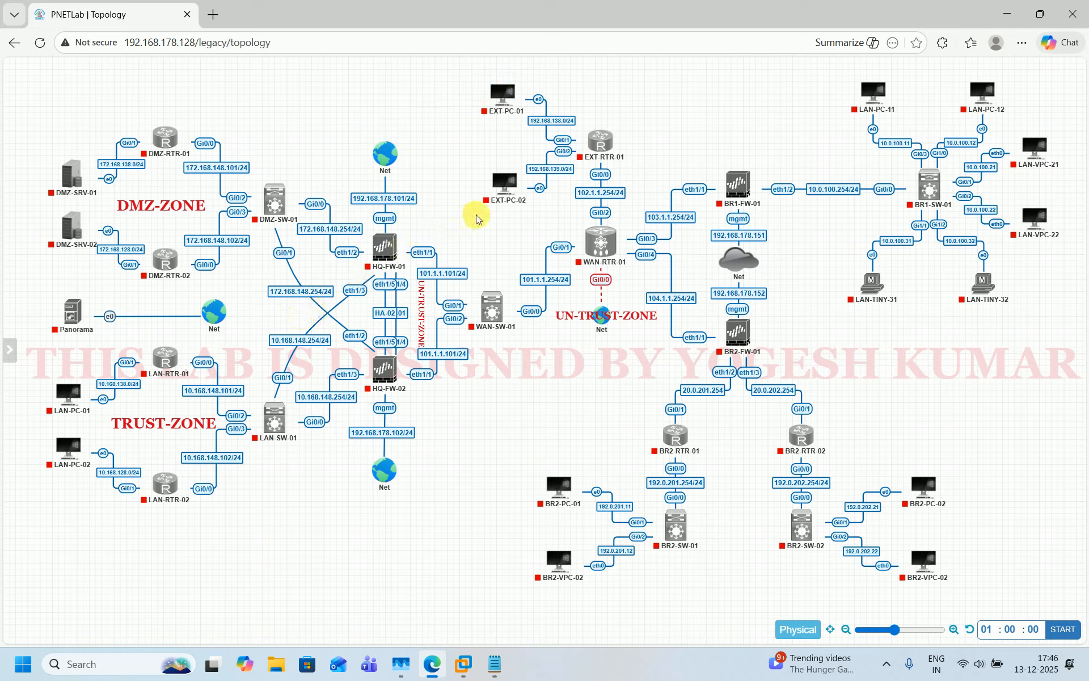
Start the HQ-FW-01 firewall node
mouse_move(502, 92)
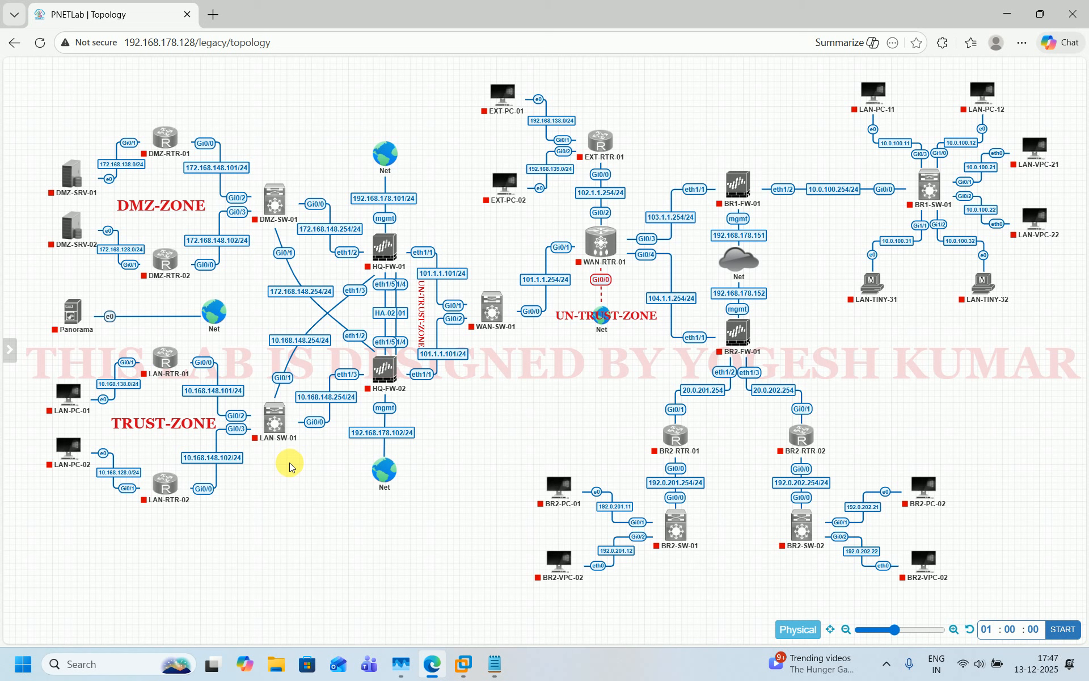
mouse_move(61, 478)
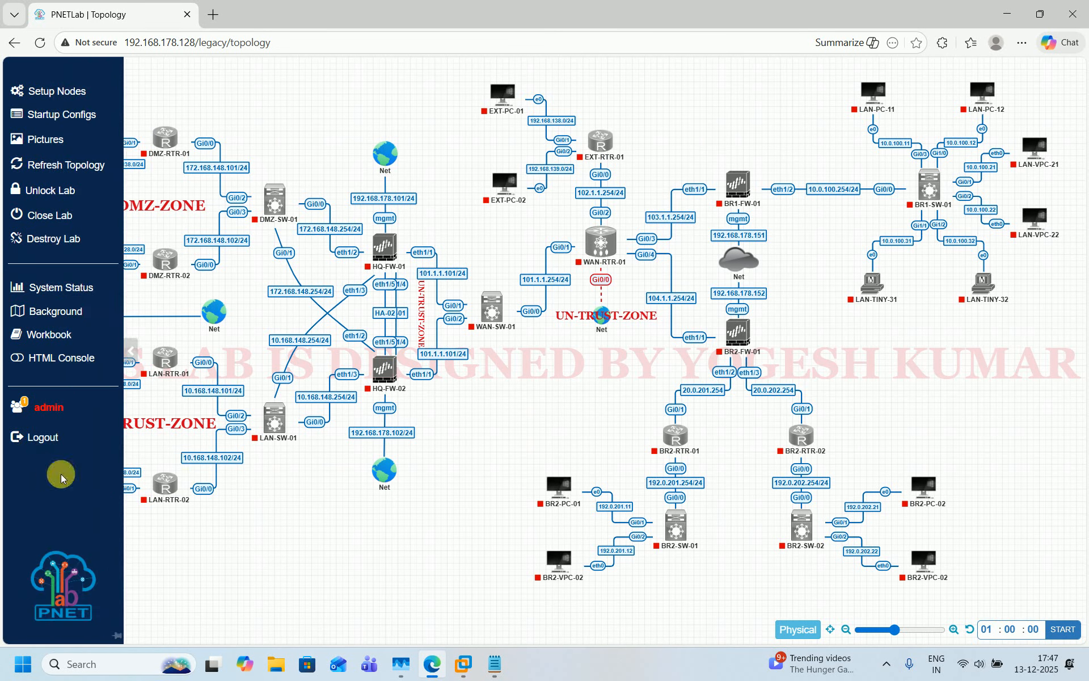
mouse_move(381, 247)
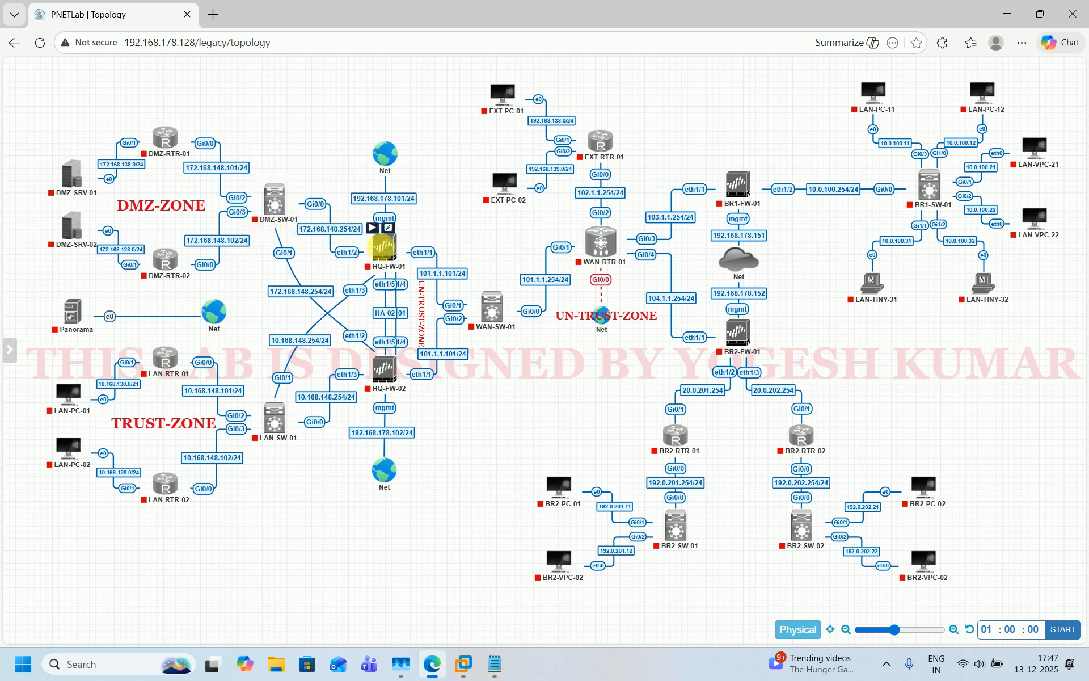
mouse_move(274, 217)
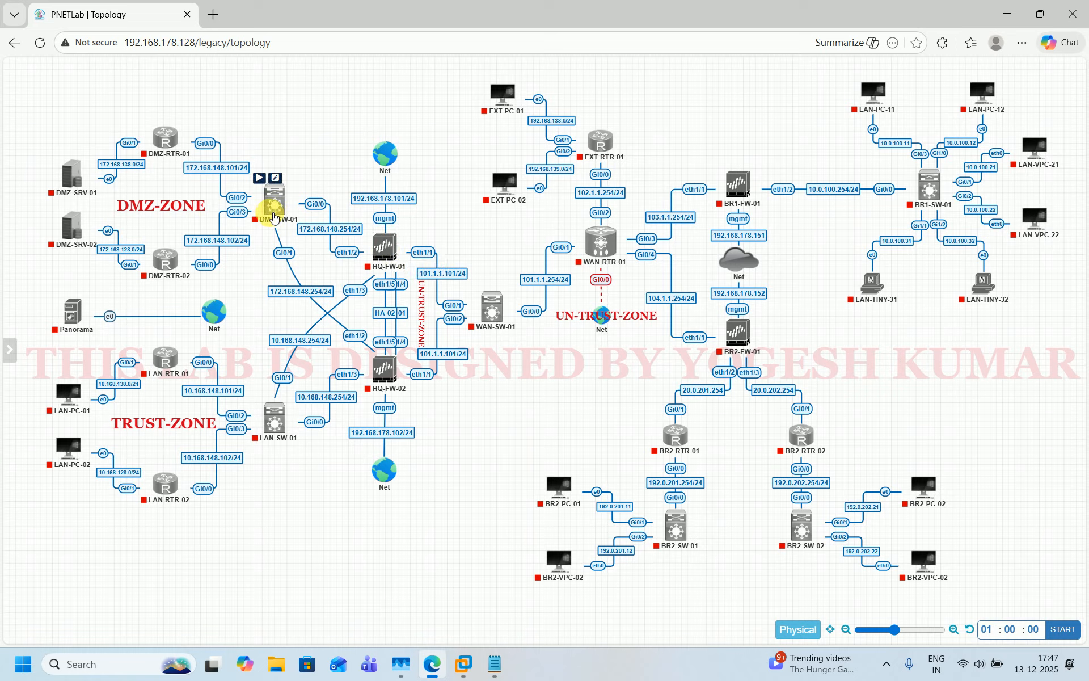
mouse_move(154, 498)
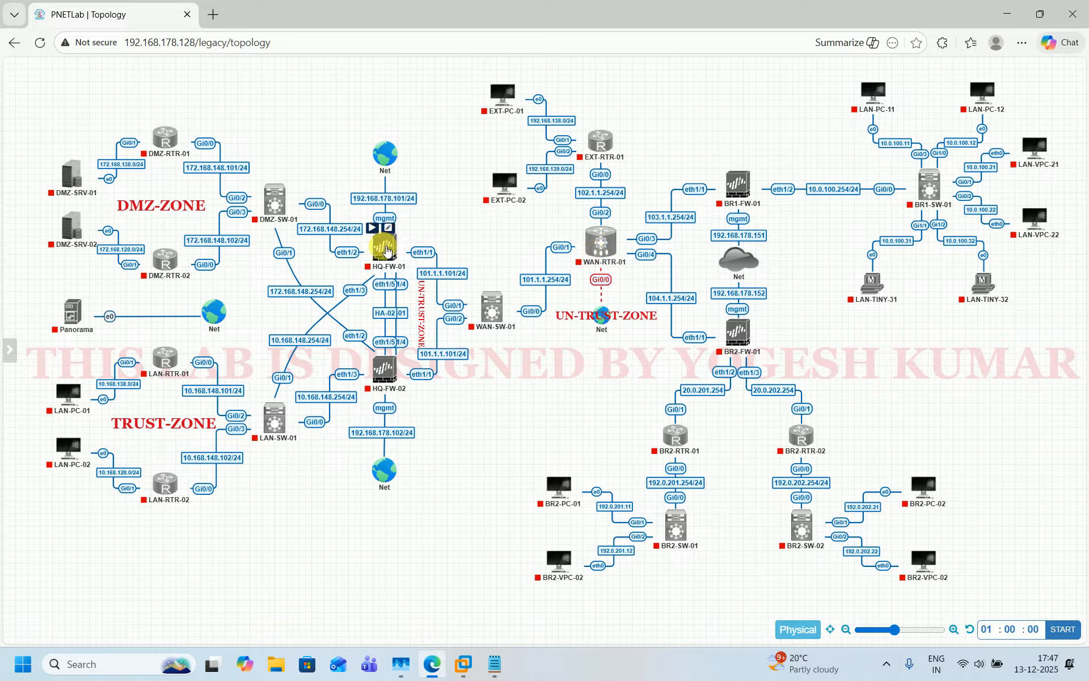
left_click(375, 229)
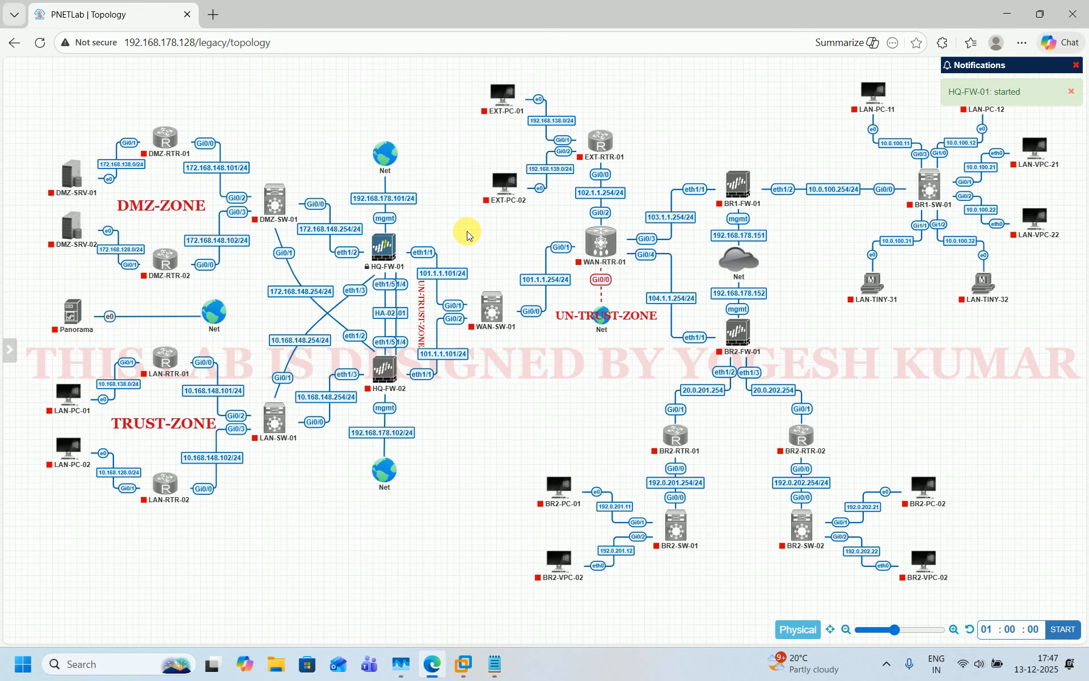
Launch HQ-FW-01's VNC console, allowing the browser prompt, then return to the topology
left_click(389, 247)
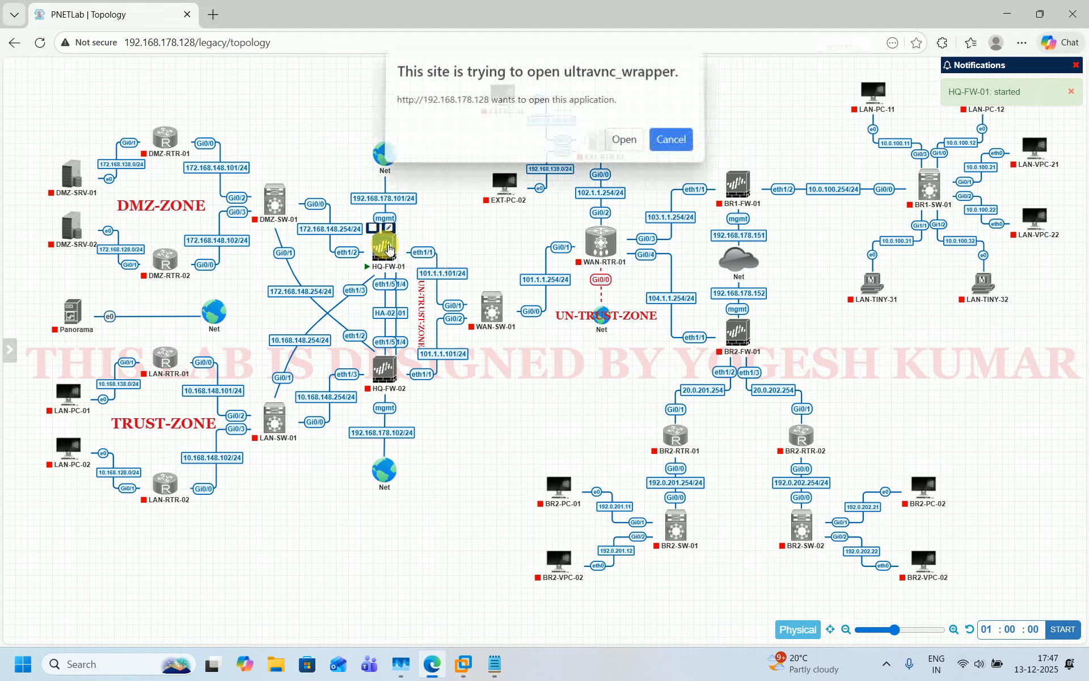
left_click(626, 150)
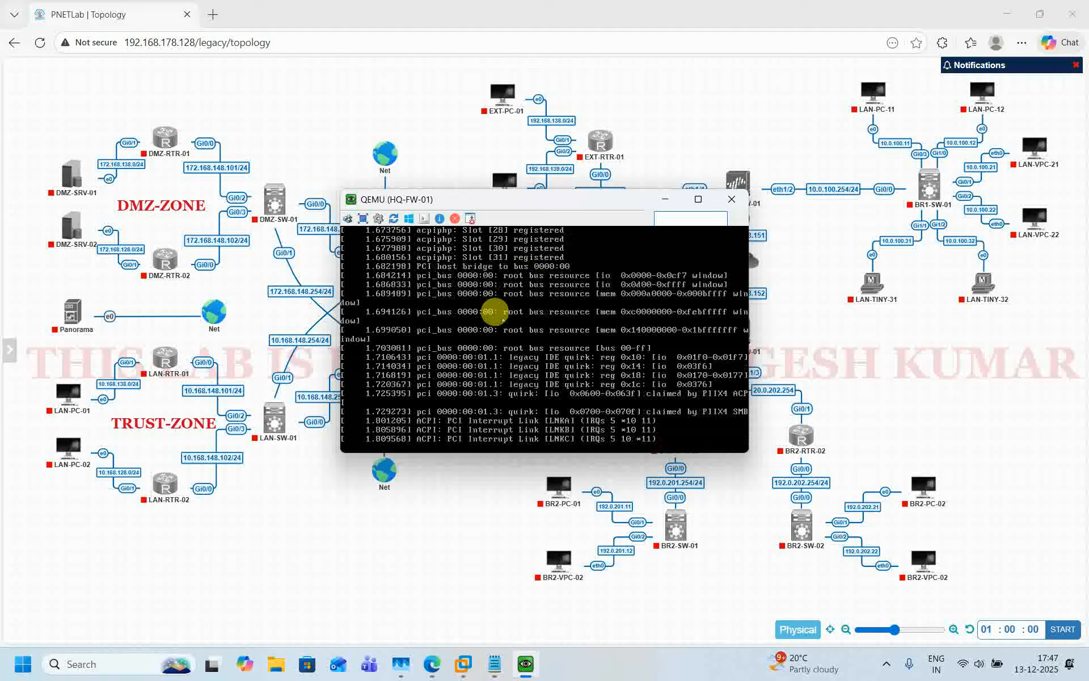
left_click(302, 495)
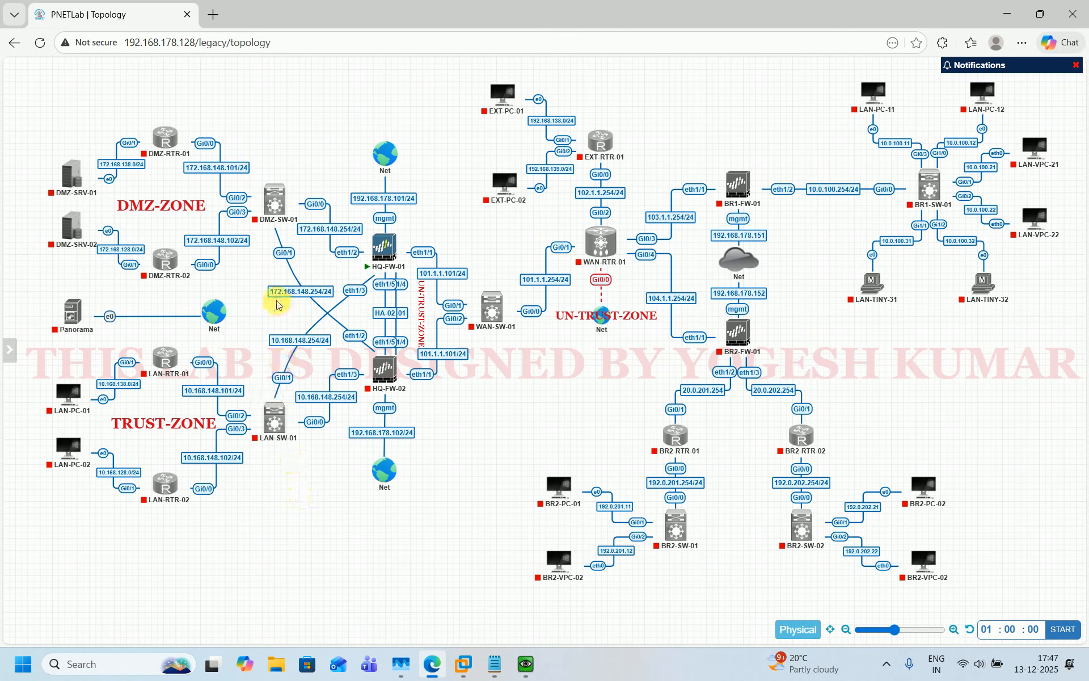
Start DMZ-SW-01, LAN-SW-01, DMZ-RTR-01/02 and LAN-RTR-01/02, then request DMZ-RTR-01's console
left_click(259, 177)
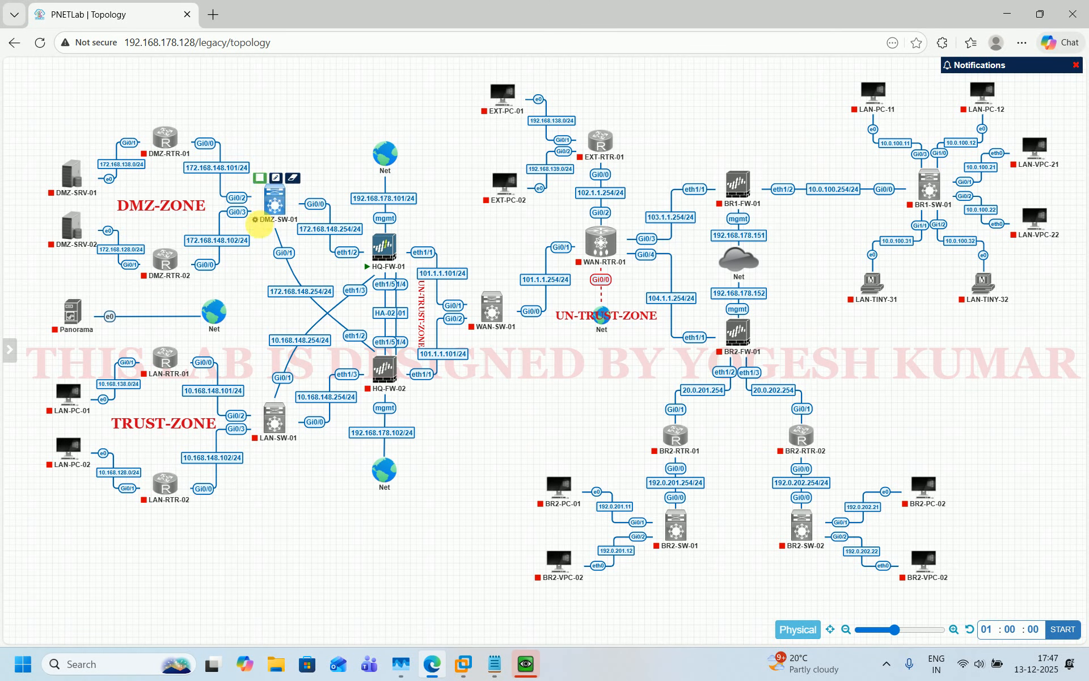
left_click(259, 396)
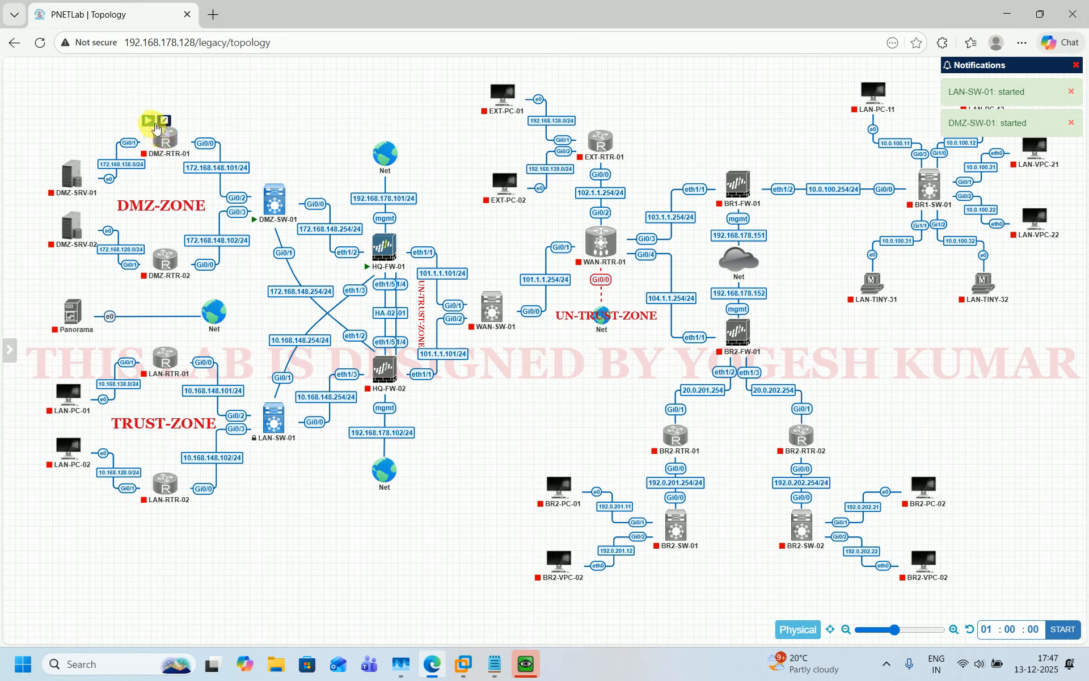
left_click(152, 122)
left_click(150, 245)
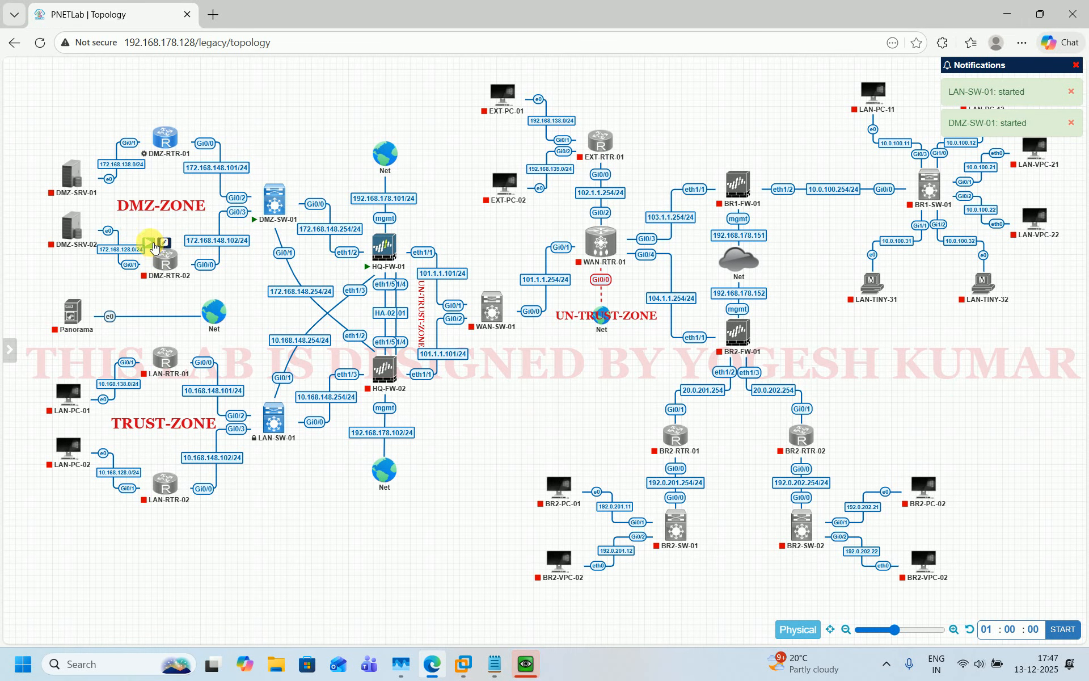
left_click(148, 341)
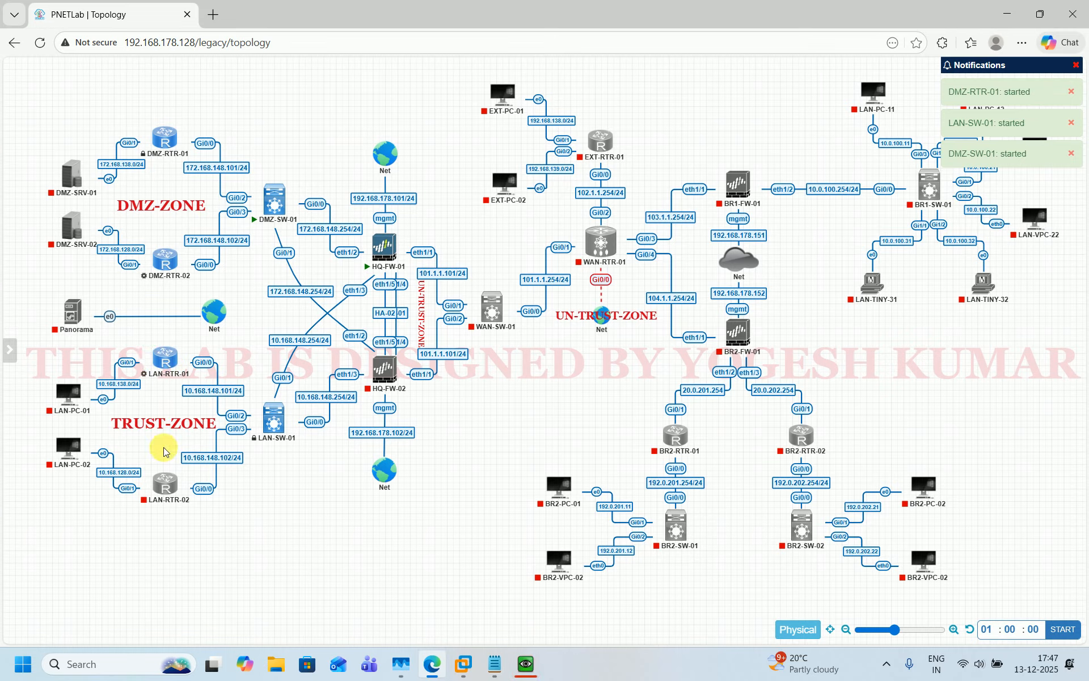
left_click(149, 468)
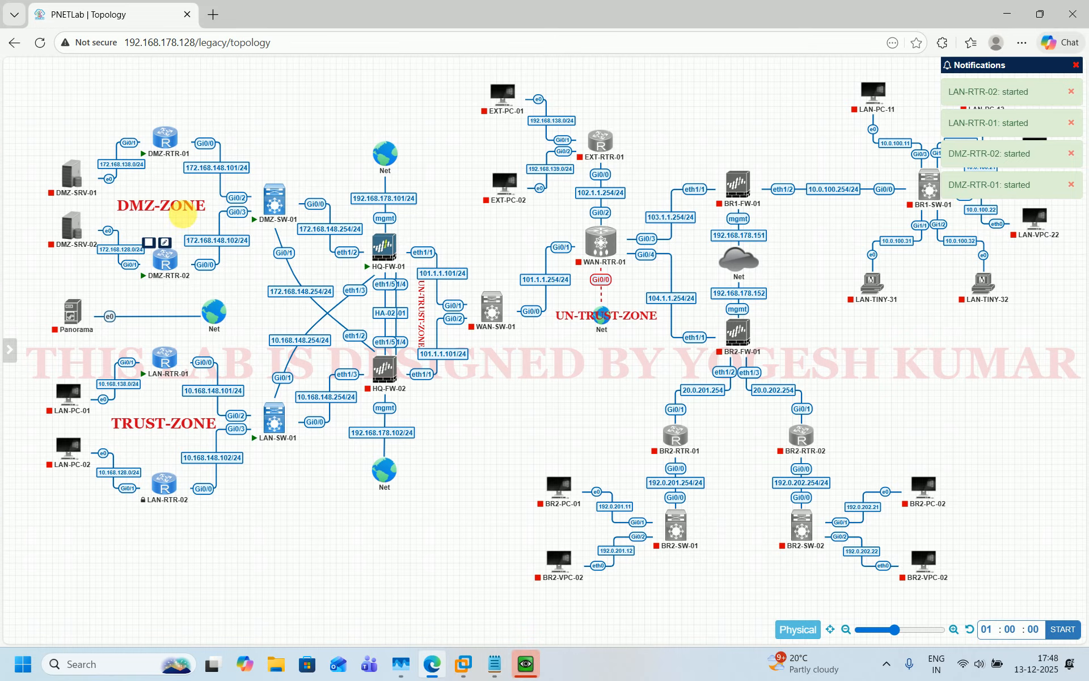
left_click(170, 139)
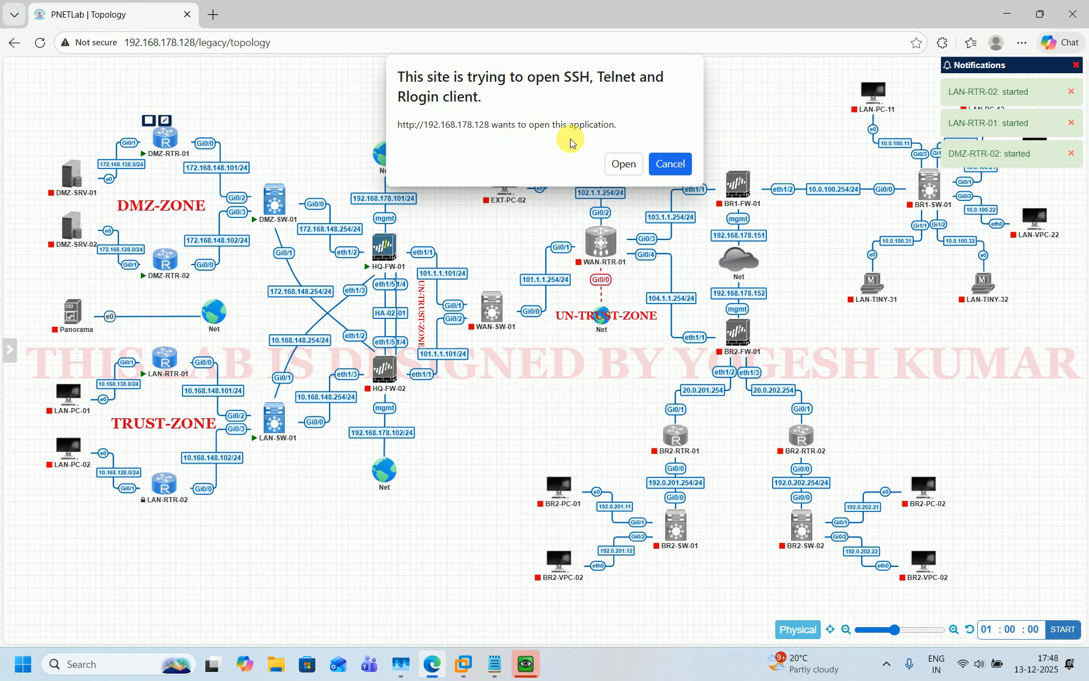
Launch DMZ-RTR-01's terminal, shorten its window, minimize the HQ-FW-01 console, and switch back to the topology
left_click(626, 159)
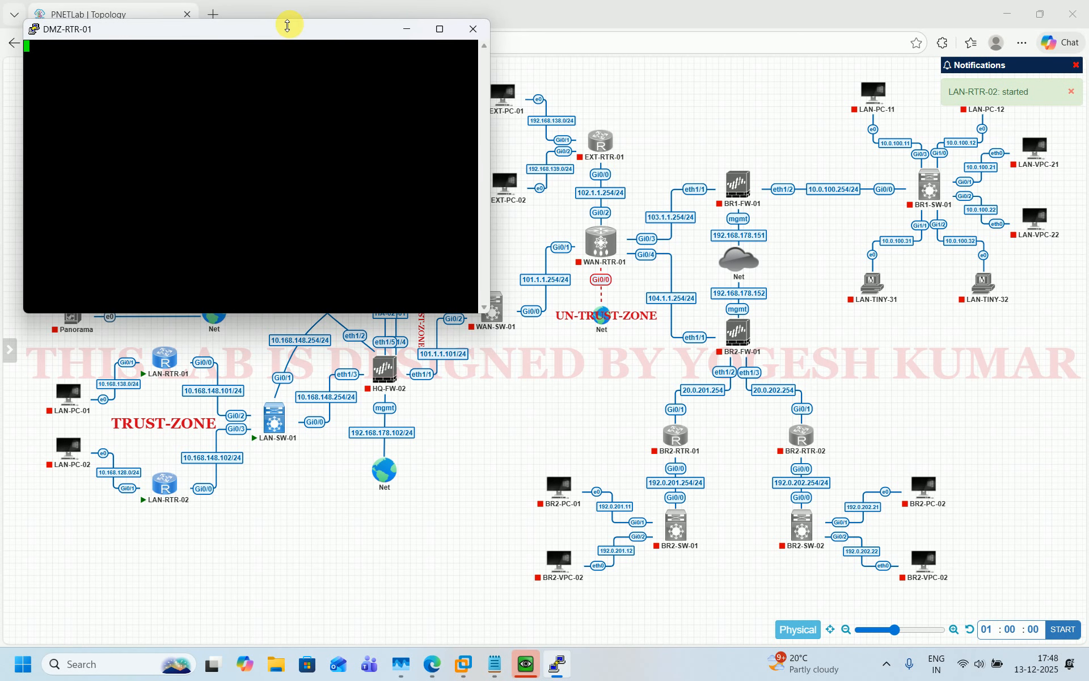
left_click_drag(287, 25, 740, 98)
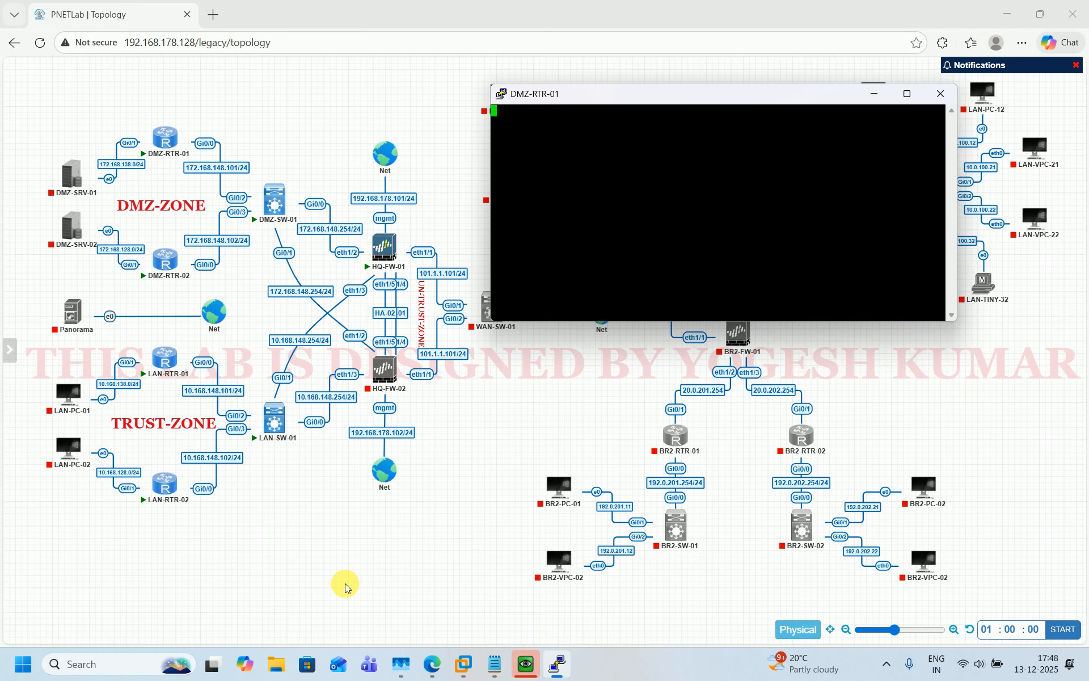
left_click(519, 660)
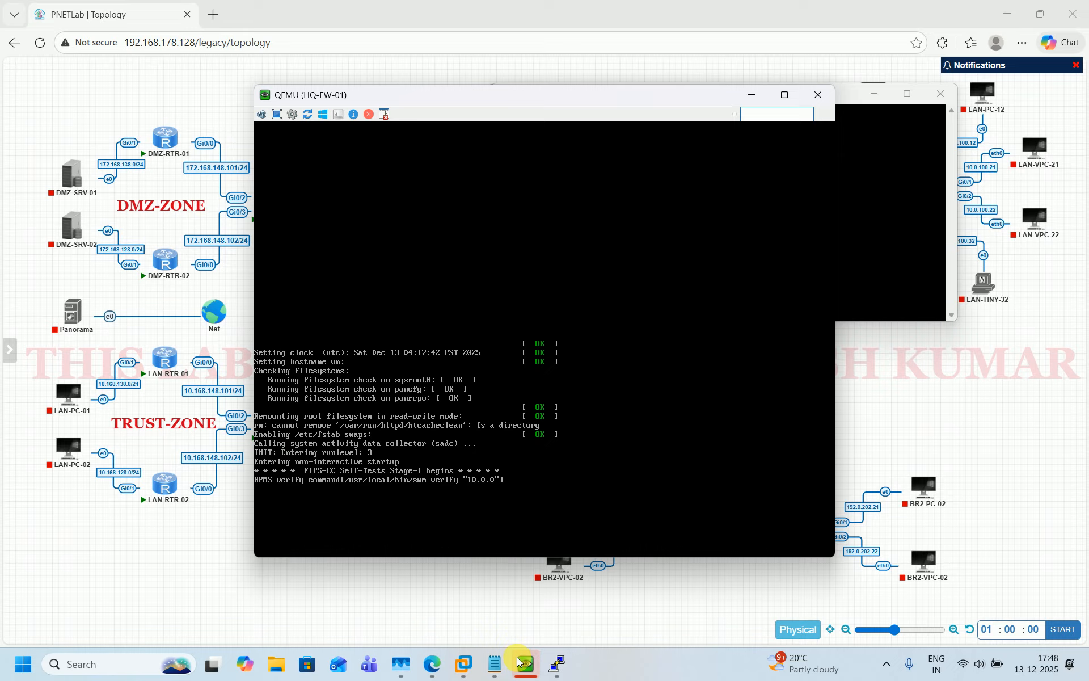
left_click(519, 660)
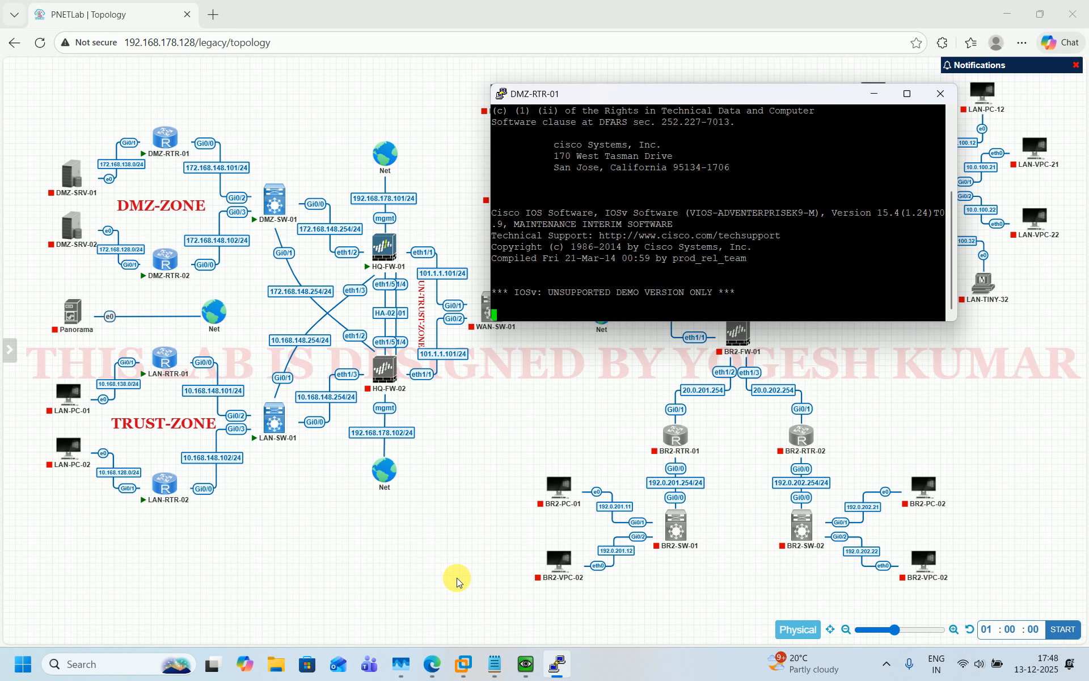
key("alt+Tab")
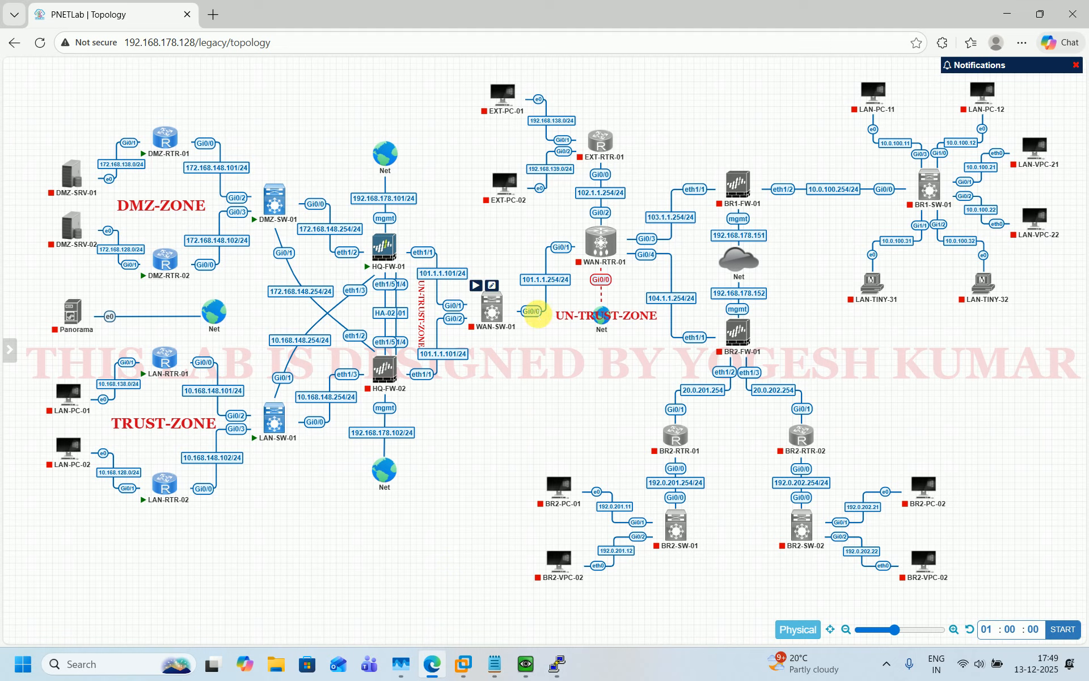
mouse_move(622, 249)
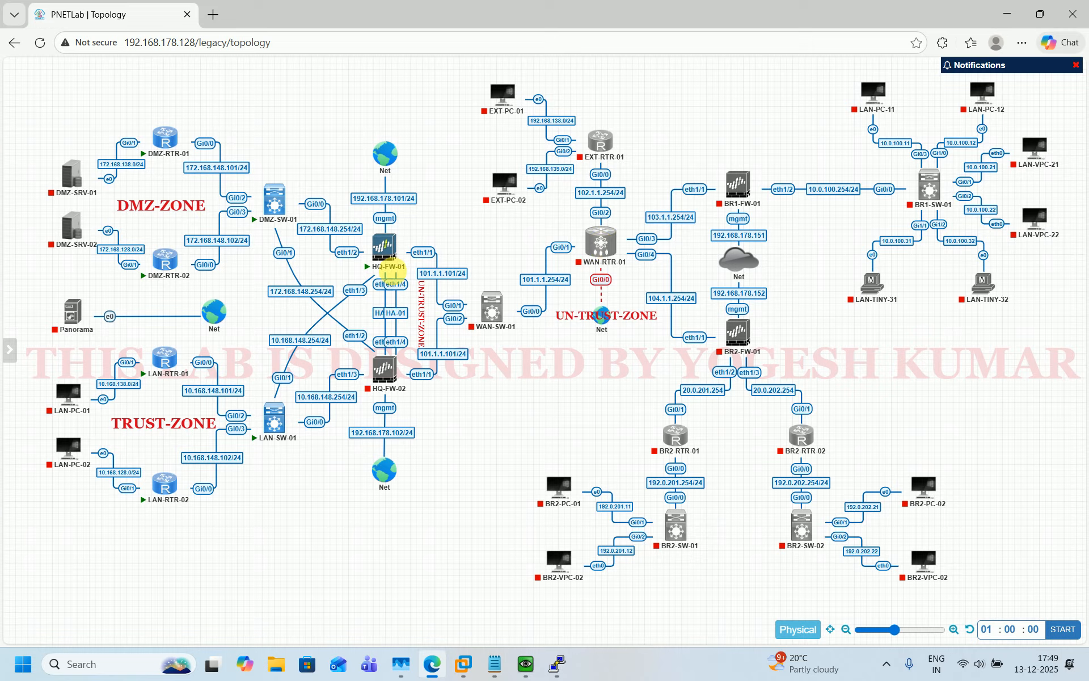
mouse_move(395, 265)
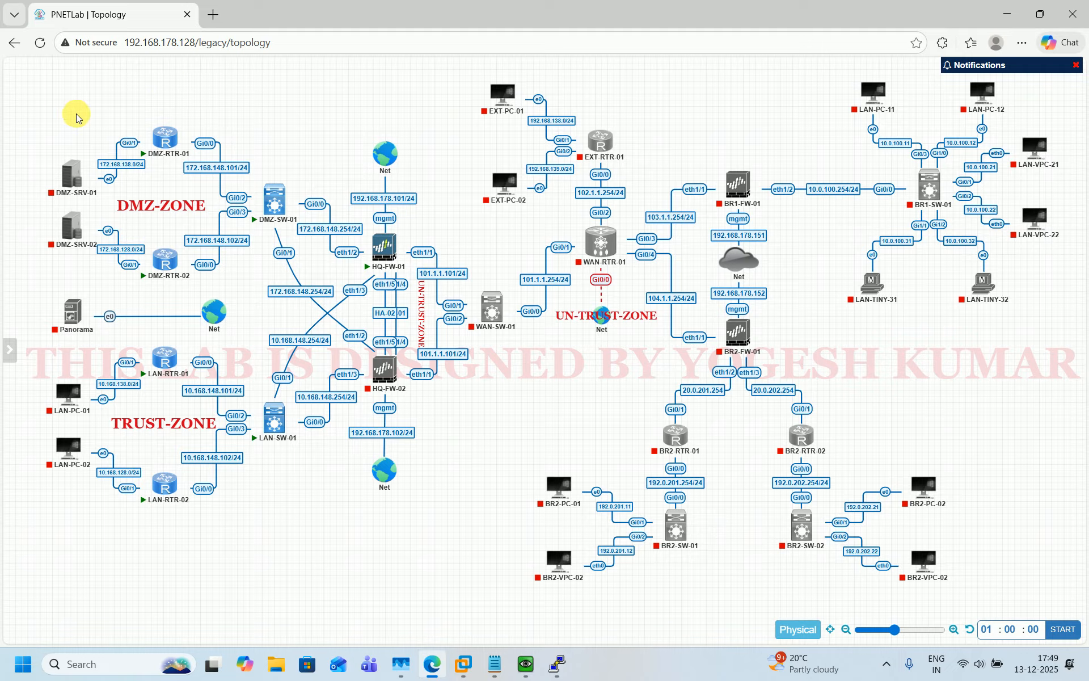
left_click_drag(52, 114, 297, 279)
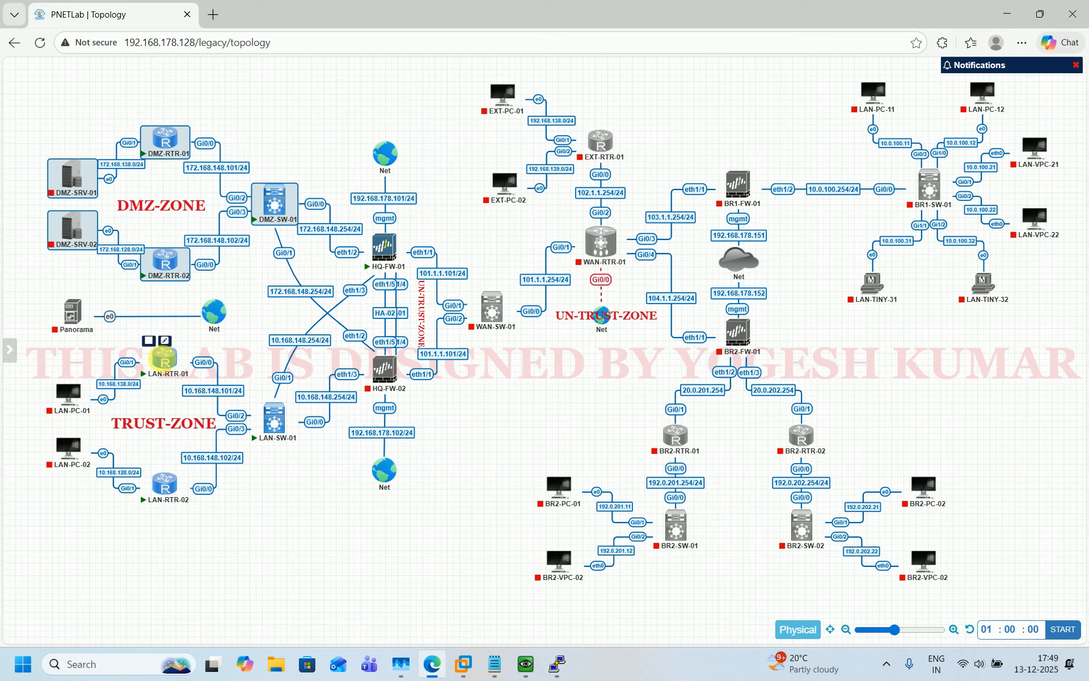
mouse_move(46, 468)
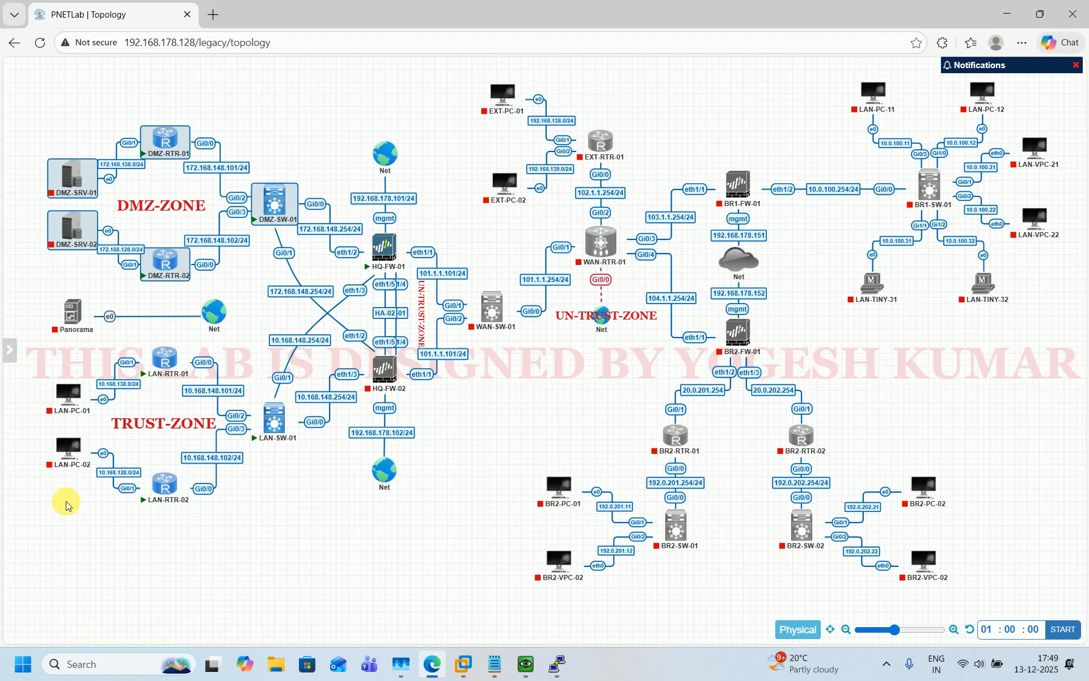
left_click_drag(35, 511, 304, 480)
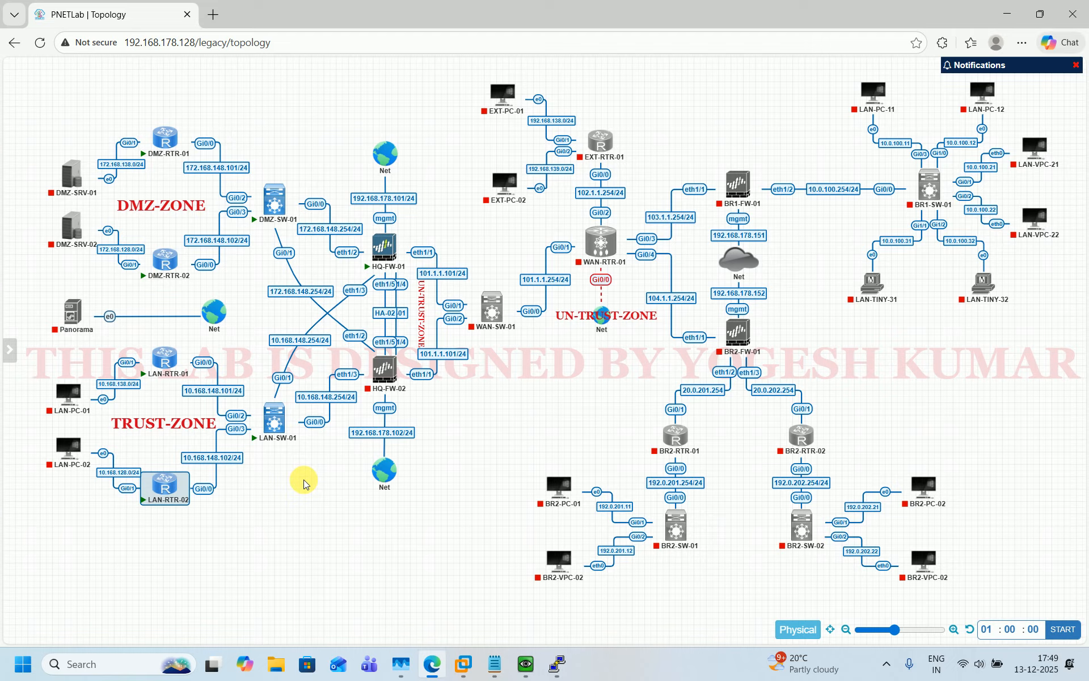
left_click(304, 479)
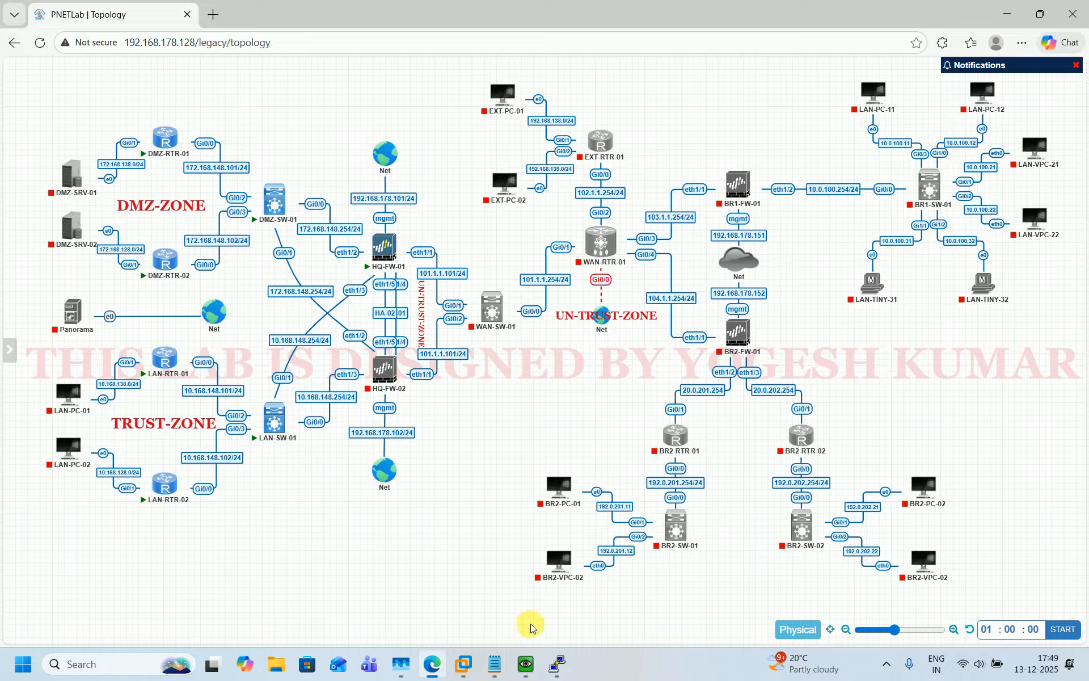
left_click(527, 665)
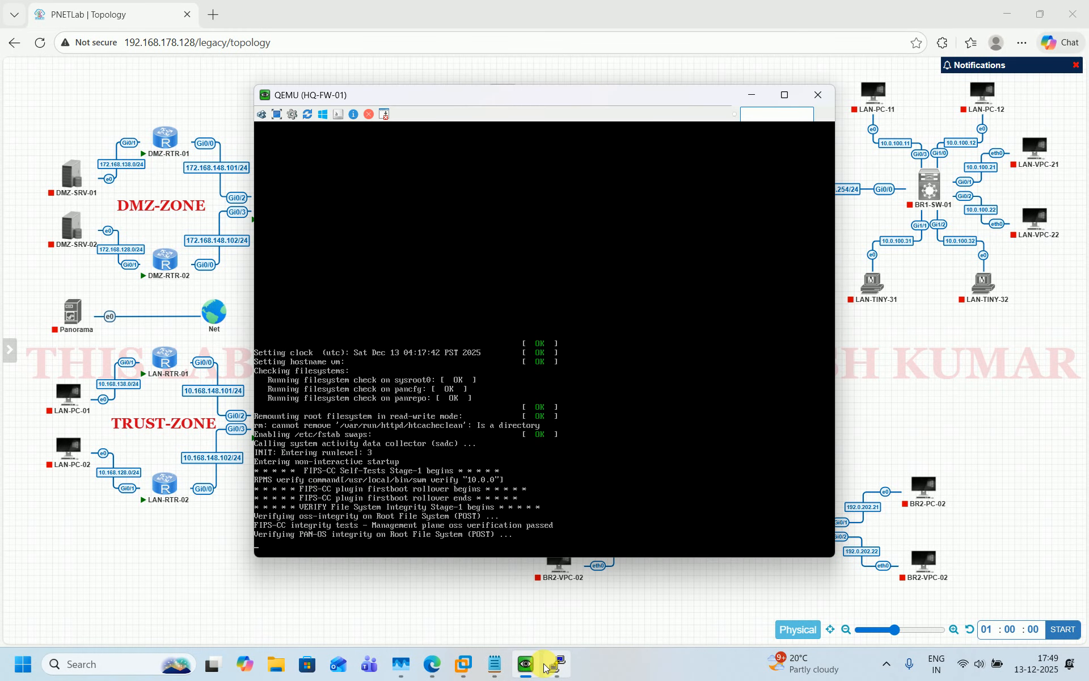
left_click(545, 666)
left_click(448, 590)
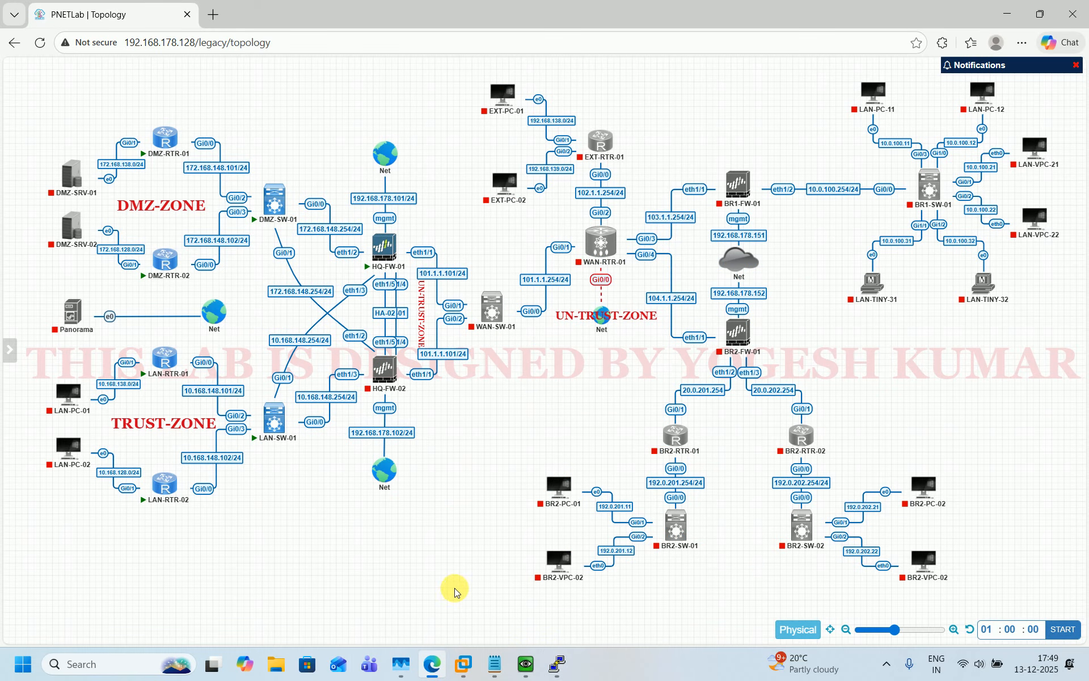
left_click(556, 663)
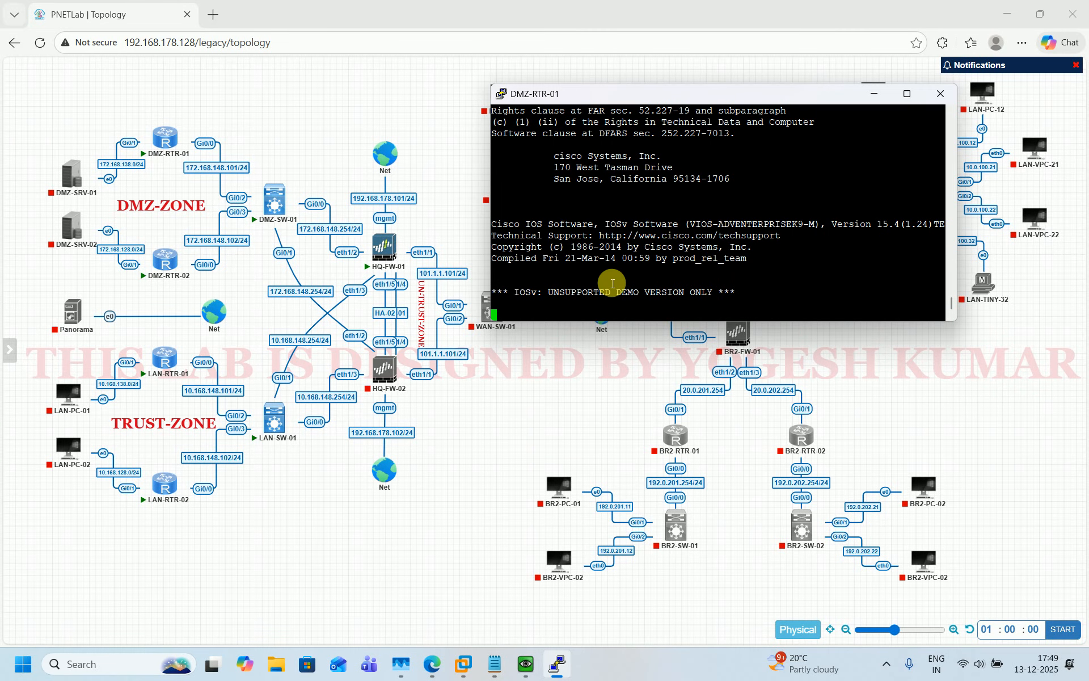
left_click(282, 520)
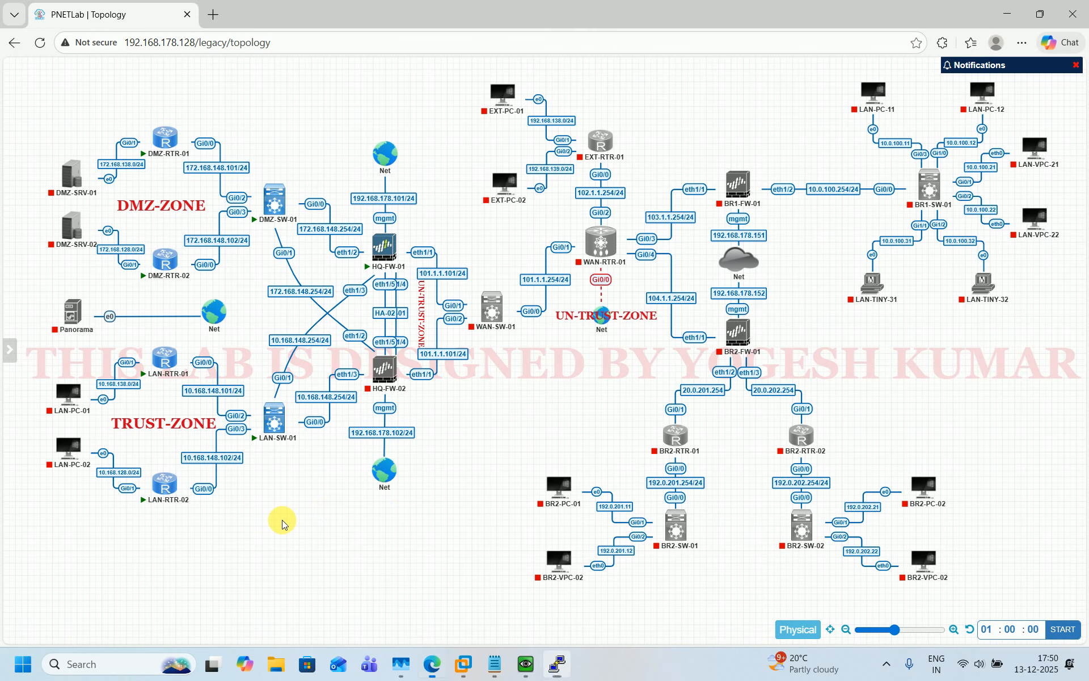
Open DMZ-RTR-02's terminal and rearrange it alongside a taller DMZ-RTR-01 window
left_click(165, 260)
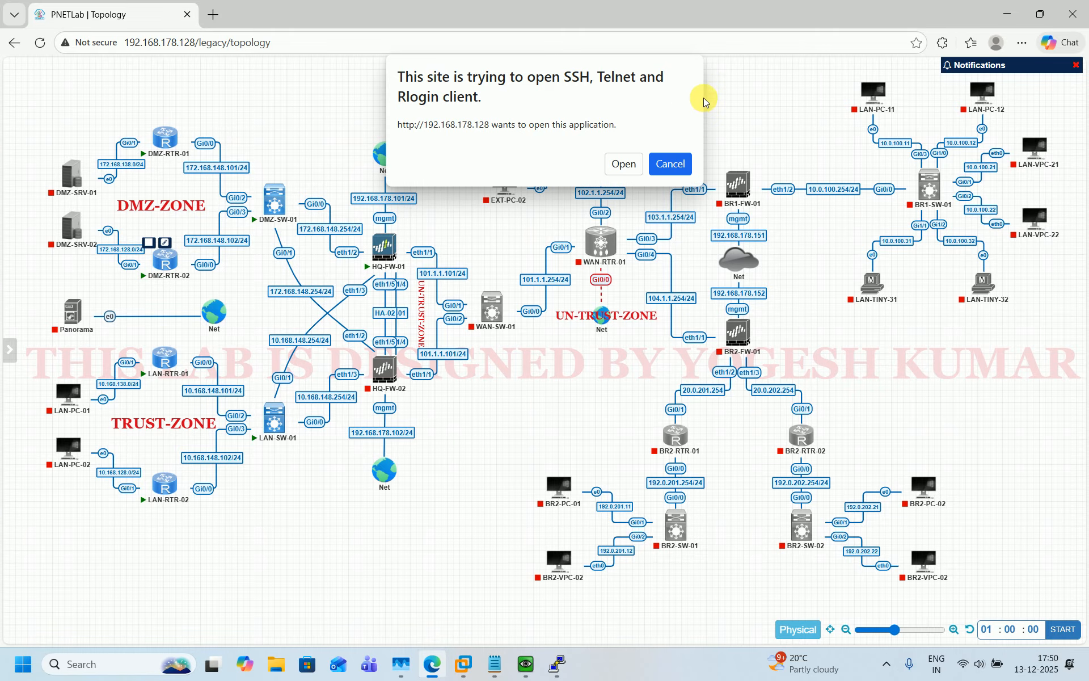
left_click(625, 164)
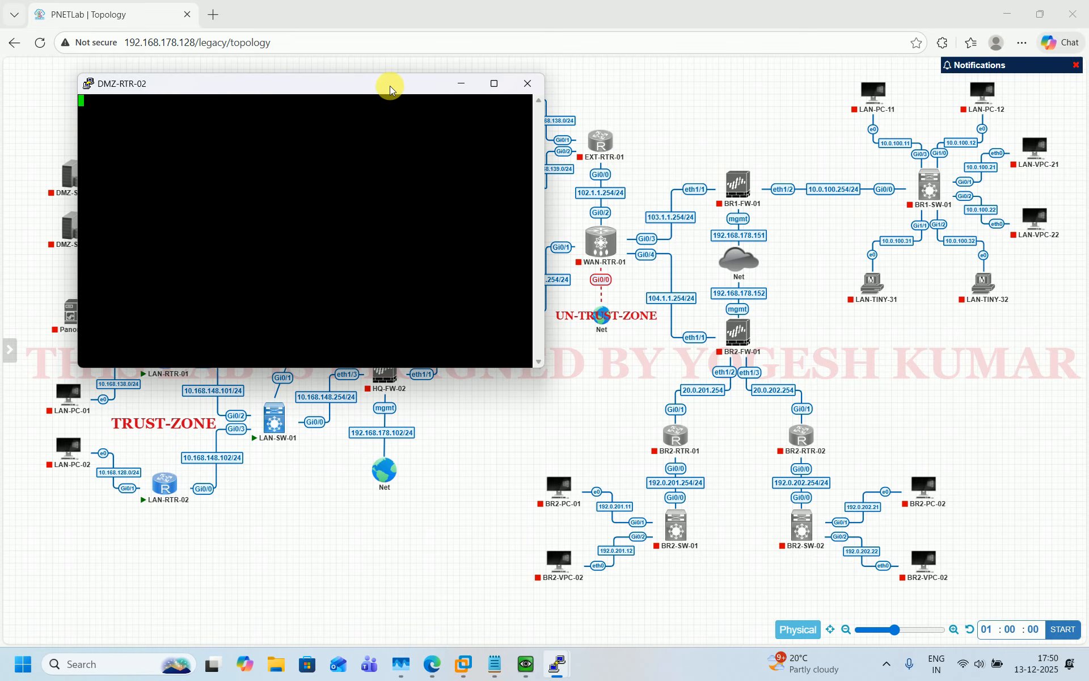
left_click_drag(387, 83, 837, 199)
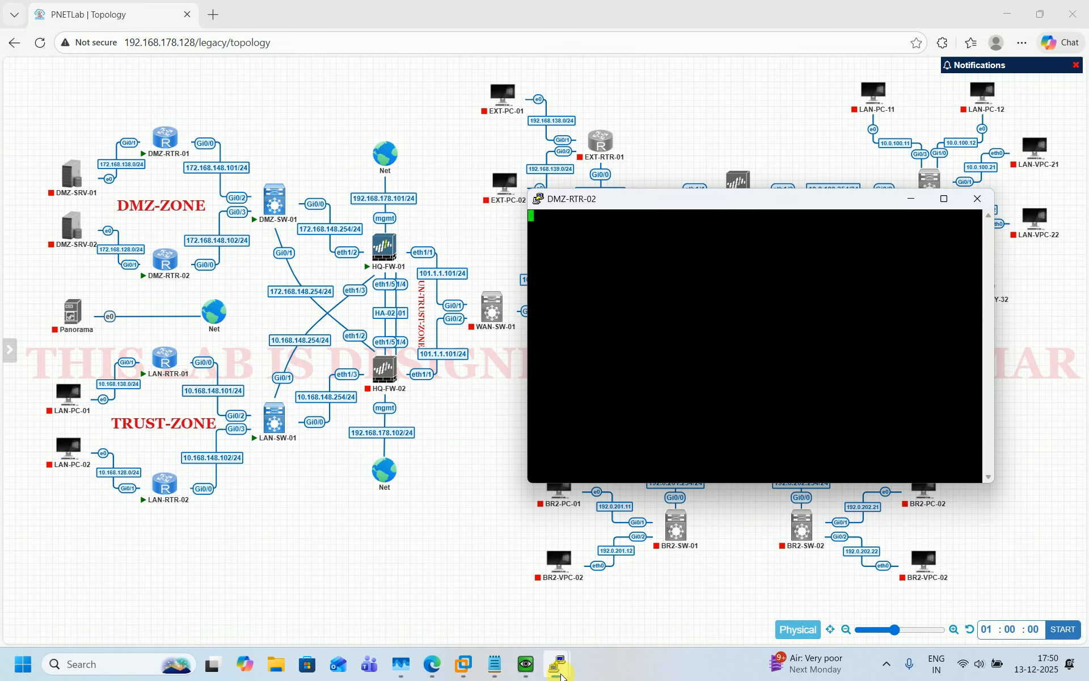
mouse_move(559, 673)
left_click(519, 635)
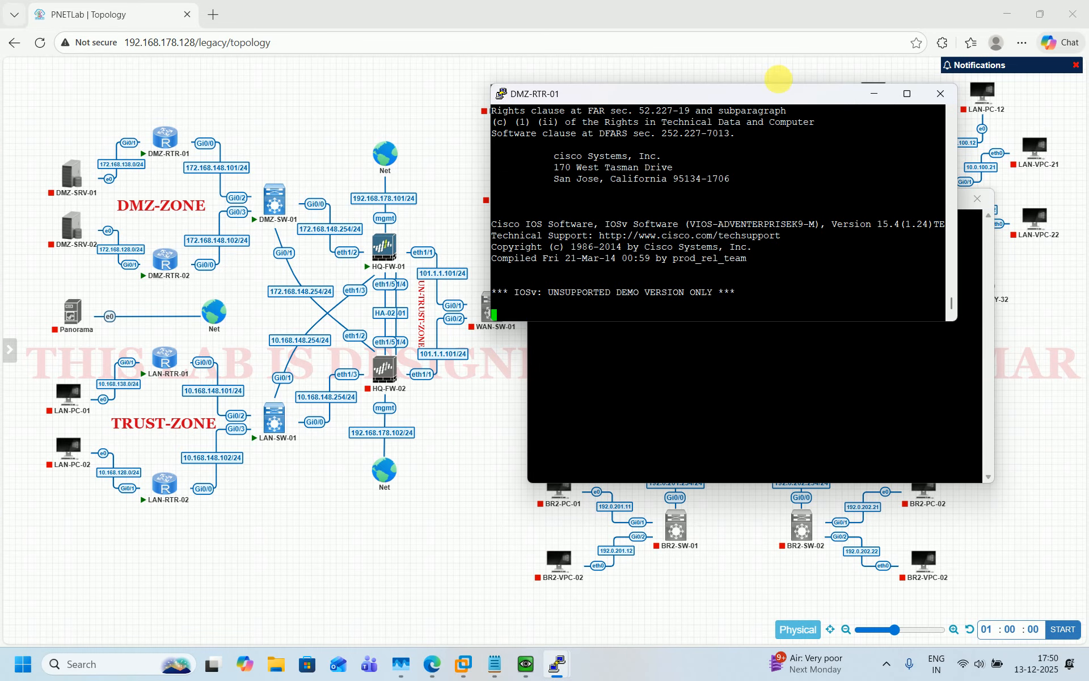
left_click_drag(776, 96, 812, 197)
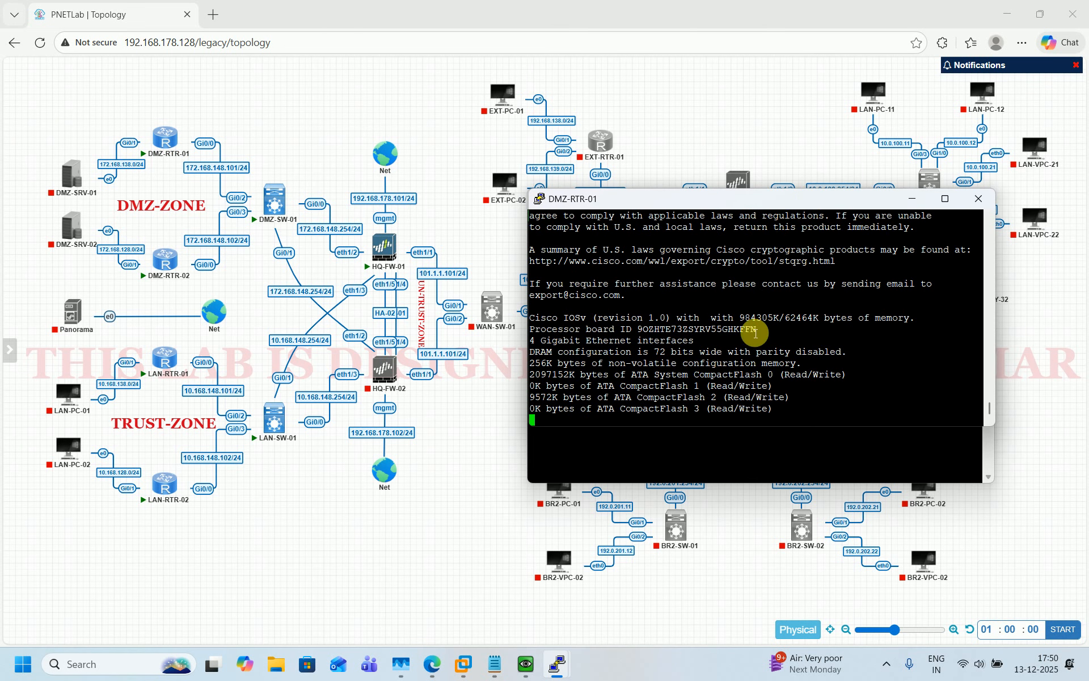
left_click_drag(700, 434, 702, 489)
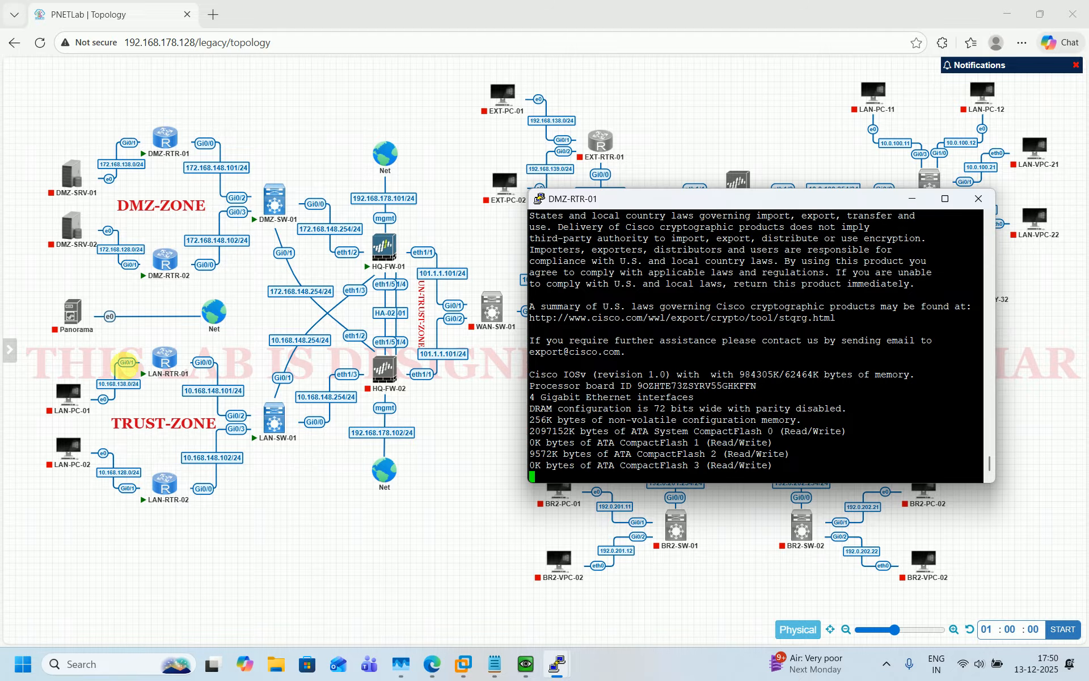
Open terminal sessions for LAN-RTR-01 and LAN-RTR-02
left_click(154, 351)
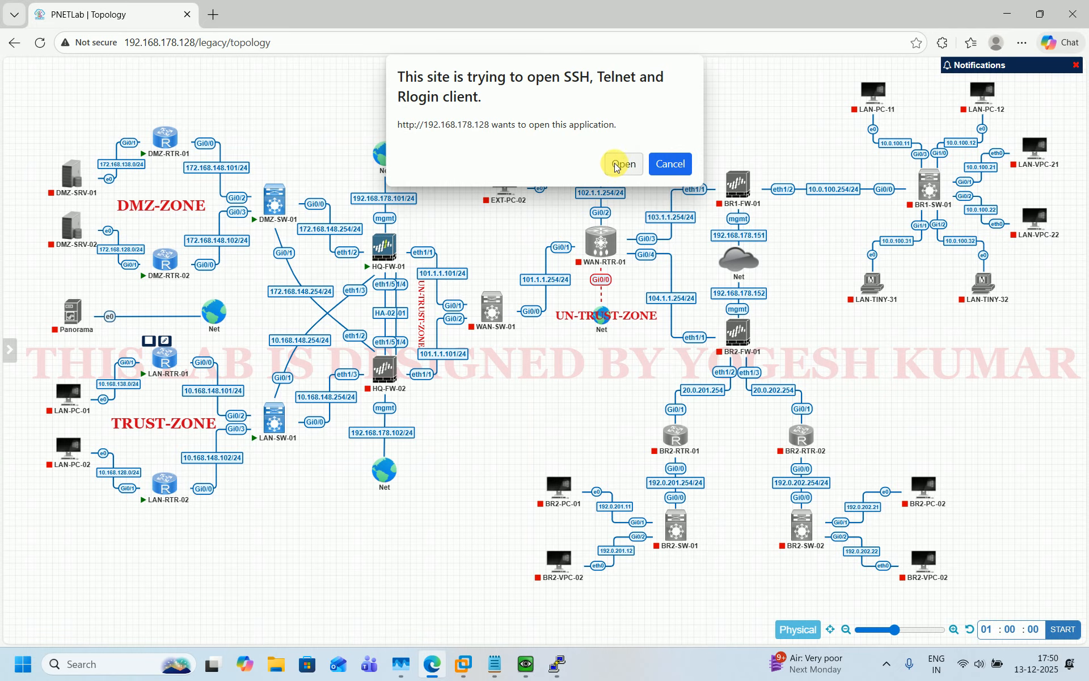
left_click(622, 164)
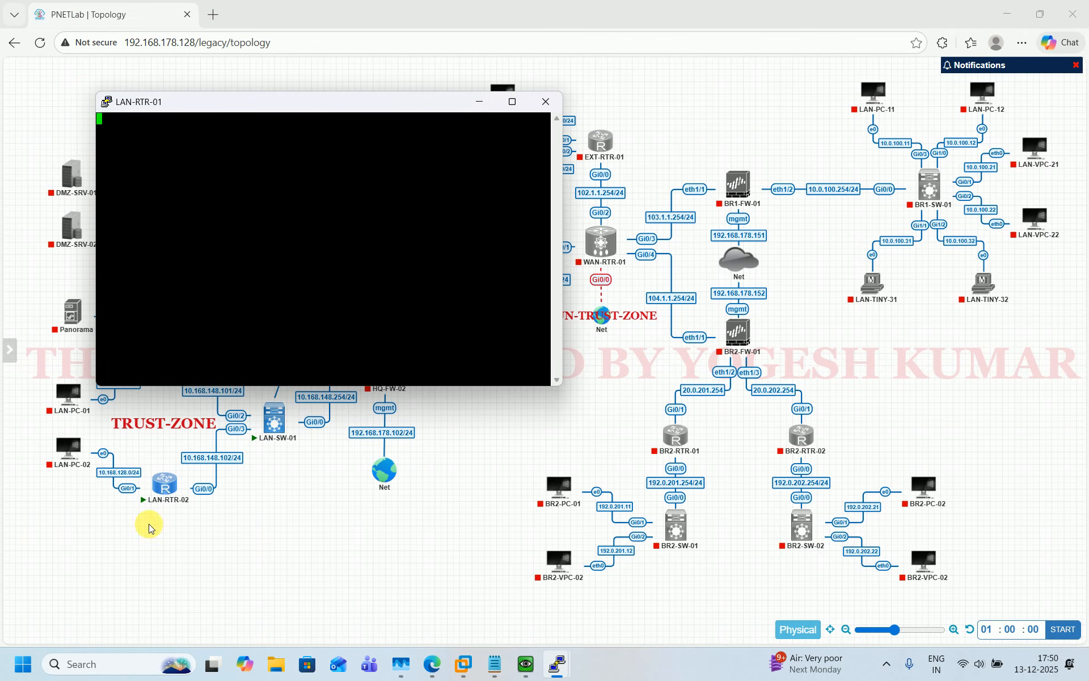
left_click(163, 483)
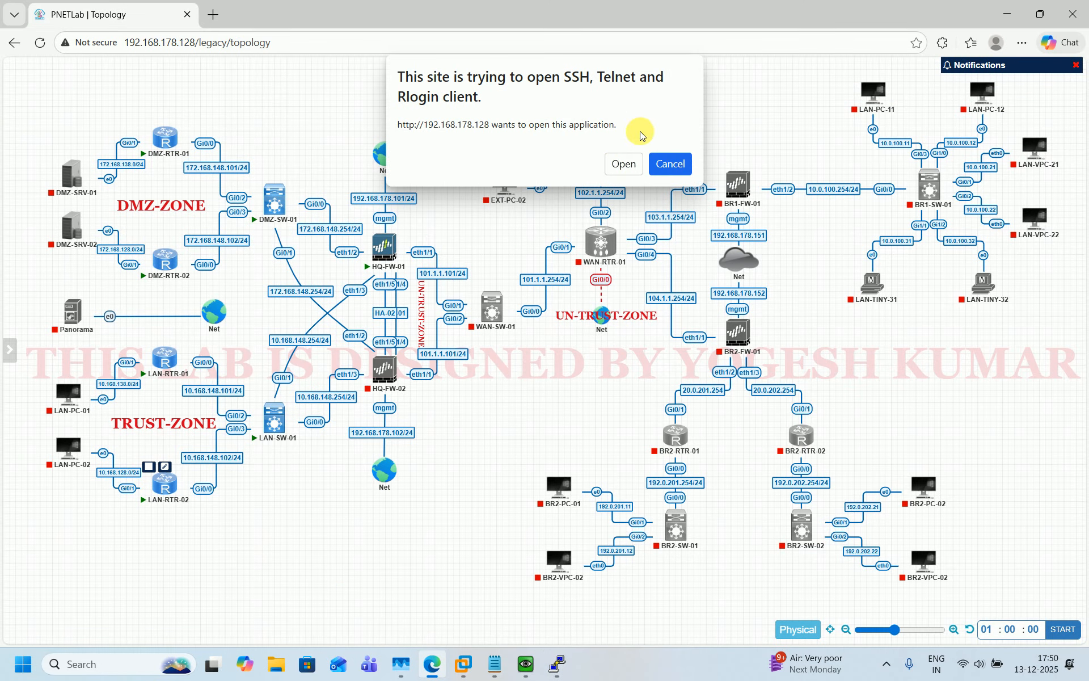
left_click(621, 164)
Bring up the DMZ-RTR-01 terminal, get a prompt, and widen the window
left_click(421, 570)
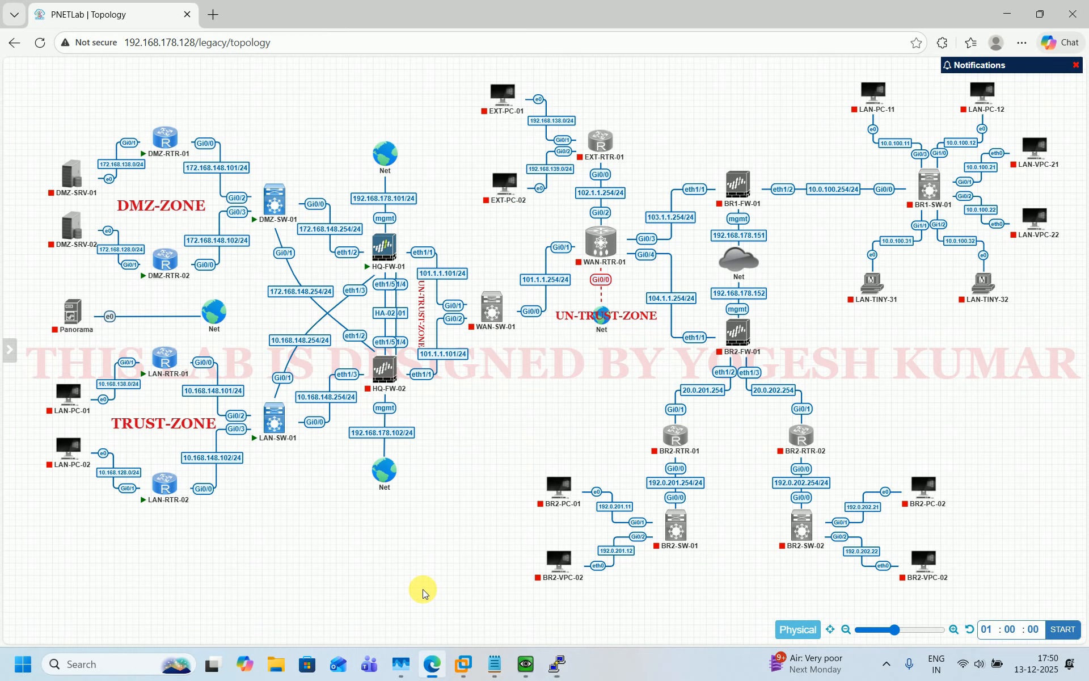
mouse_move(557, 664)
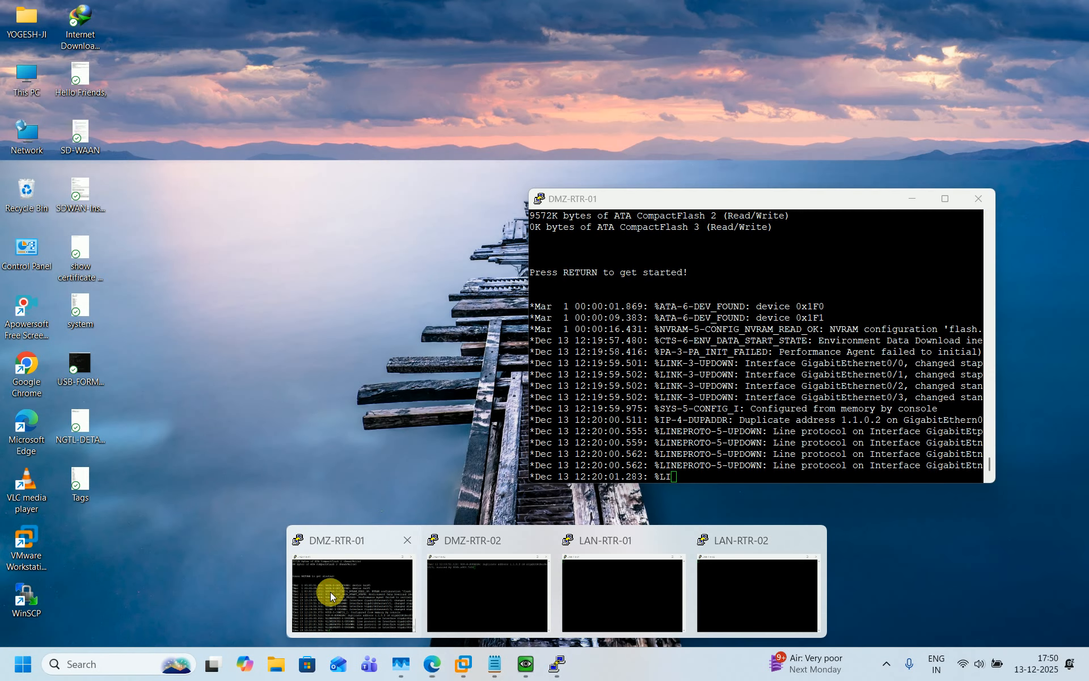
left_click(330, 591)
key("Return")
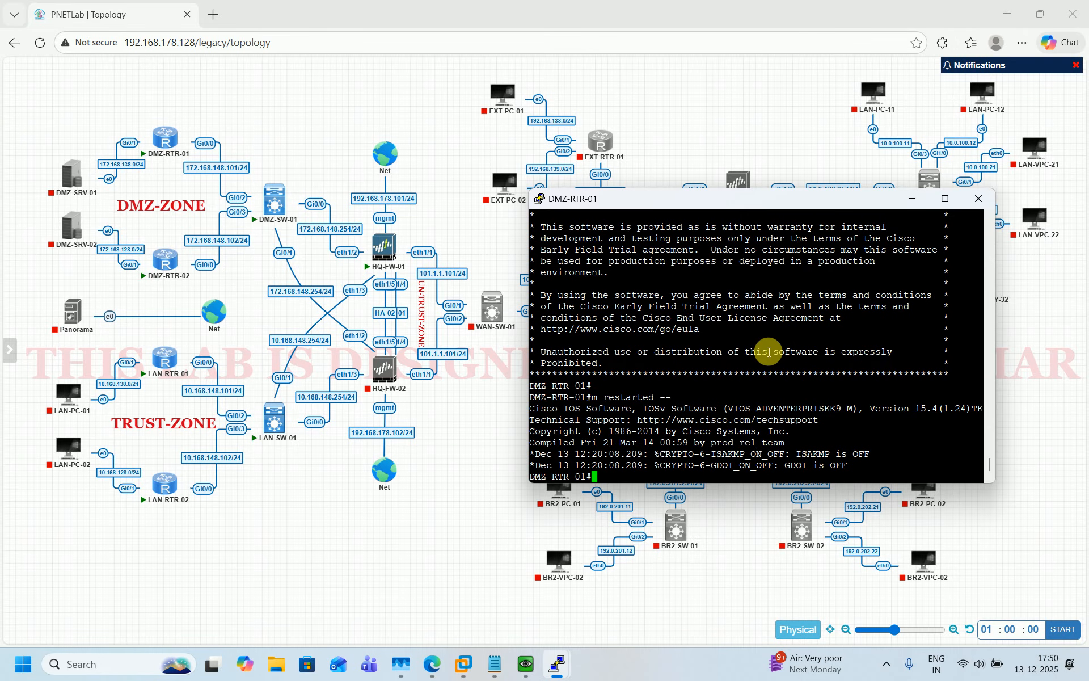
key("Return")
key("Return")
key("Return")
key("Return")
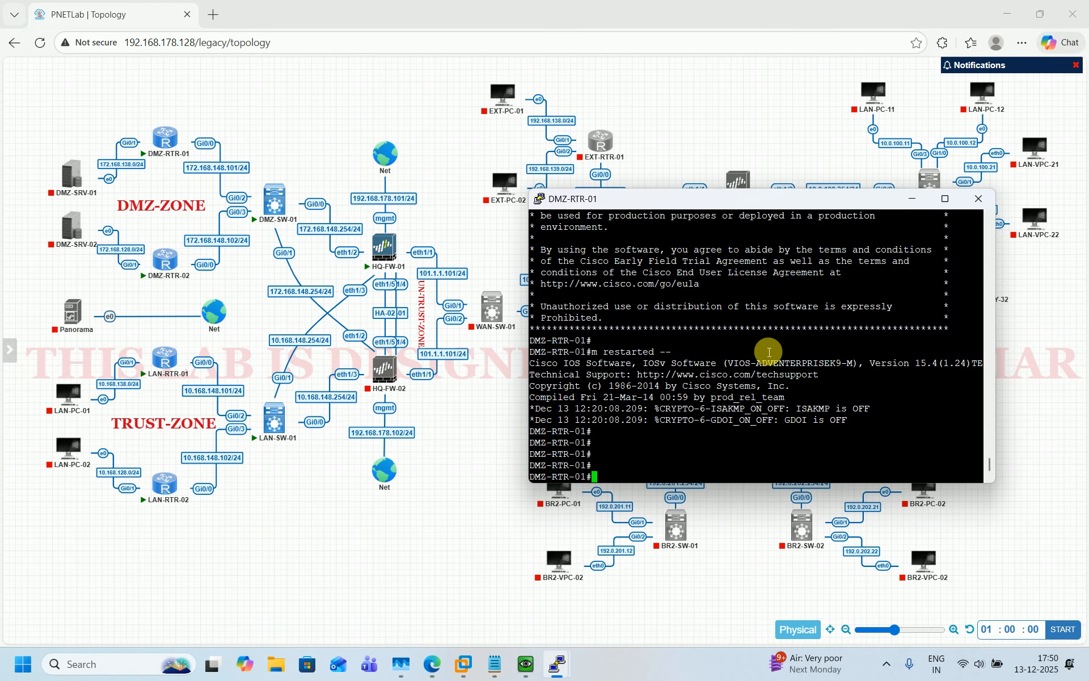
left_click_drag(995, 318, 1062, 316)
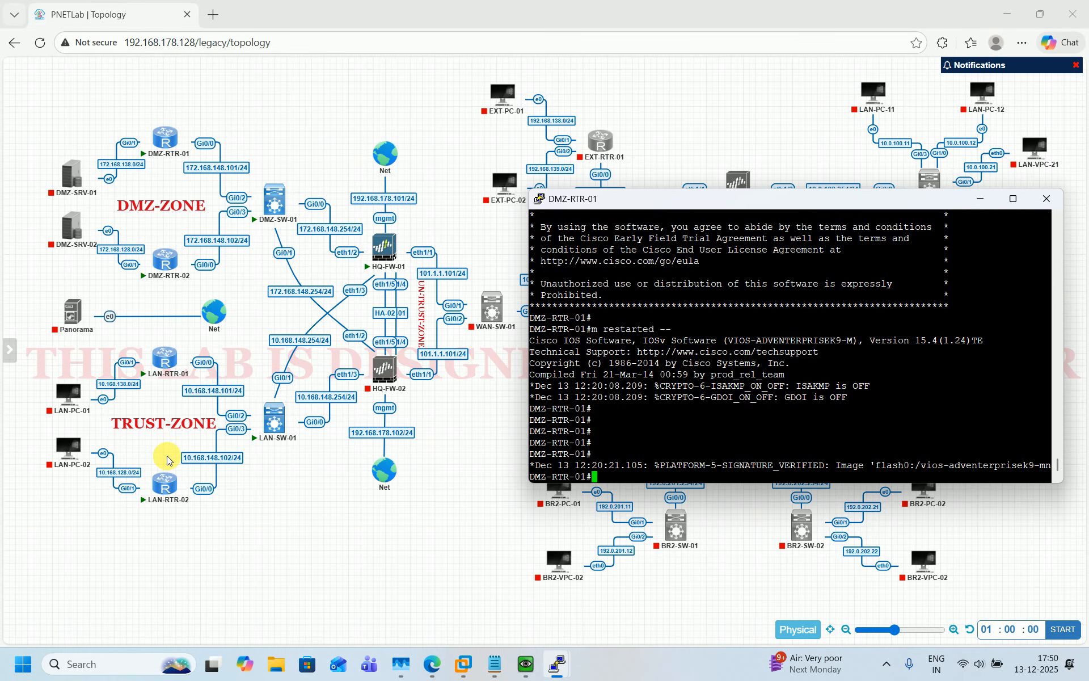
Run 'sh ip int br' on DMZ-RTR-01 to list its interfaces
mouse_move(70, 176)
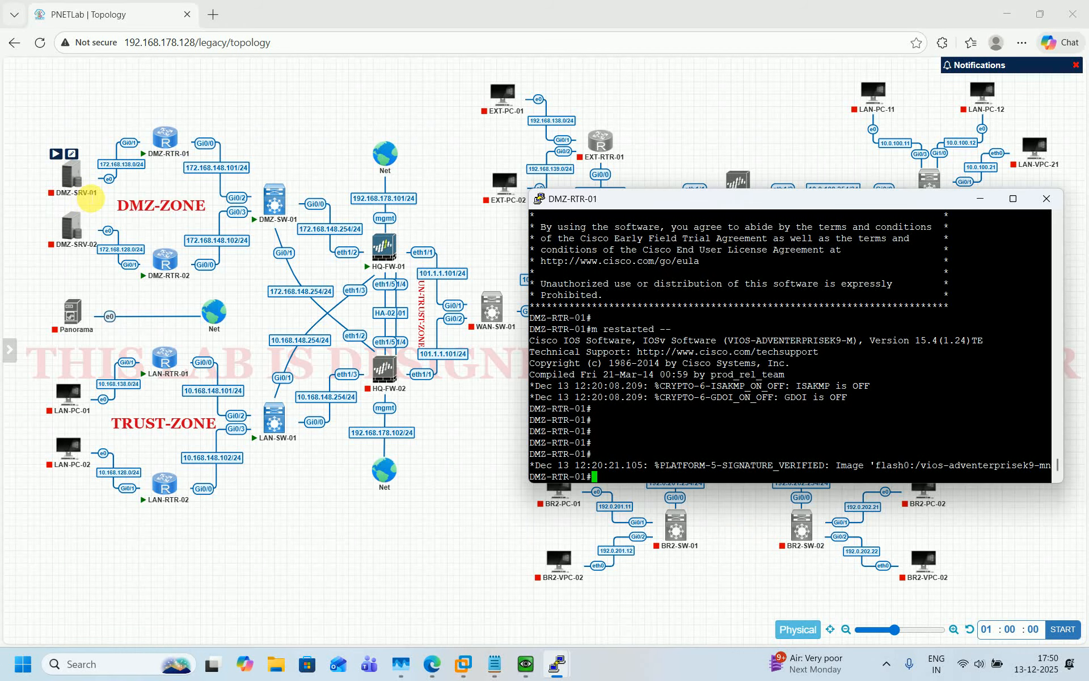
mouse_move(85, 239)
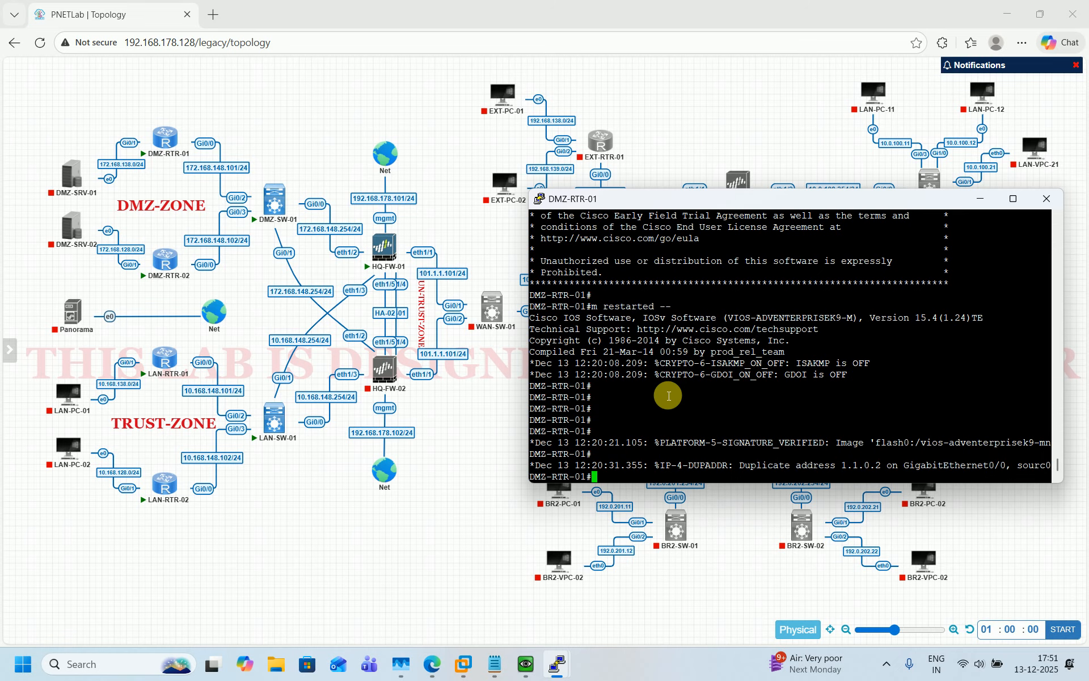
key("Return")
key("Return")
key("Return")
key("Return")
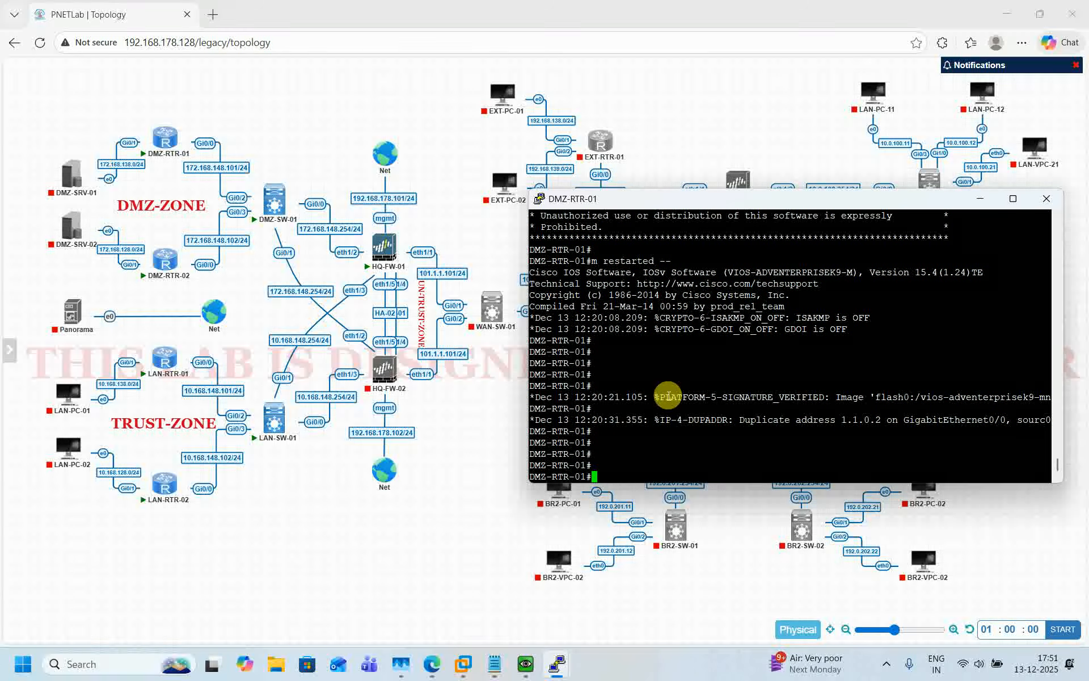
type("sh ip int br")
key("Return")
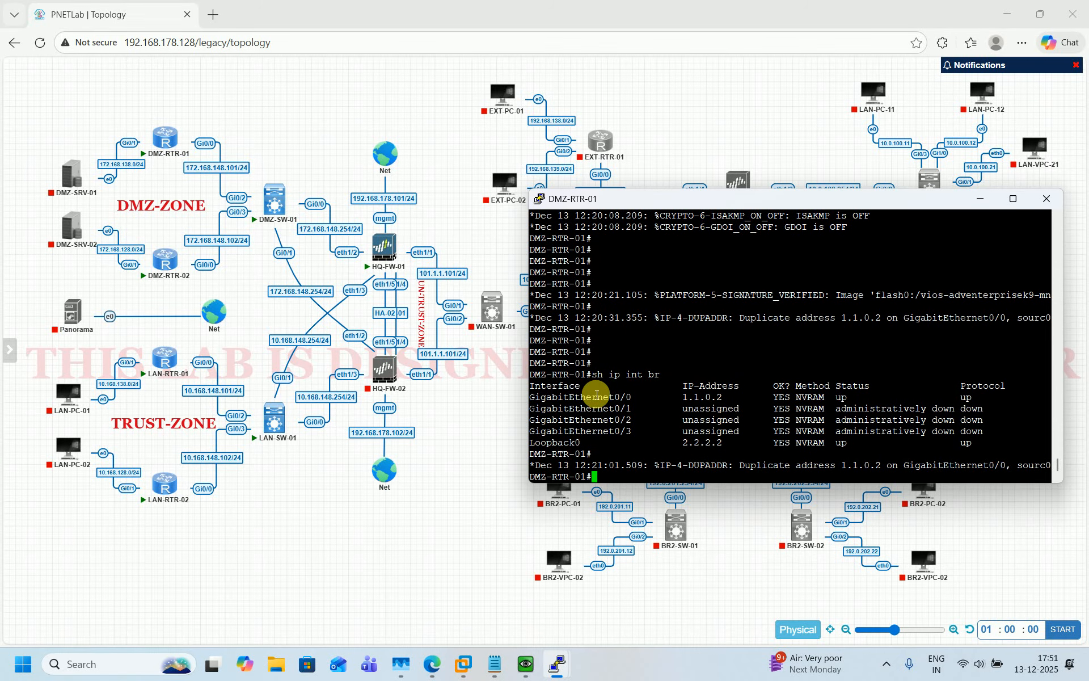
Enter global configuration on DMZ-RTR-01 and select interface GigabitEthernet0/0
key("Return")
key("Return")
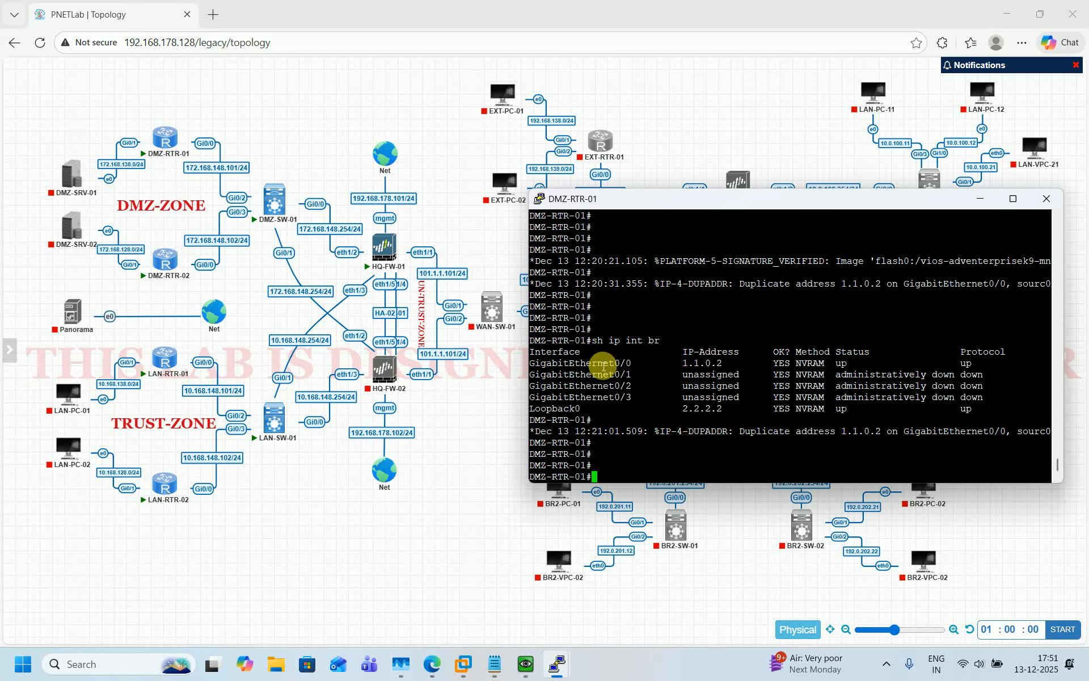
double_click(604, 363)
type("conf t")
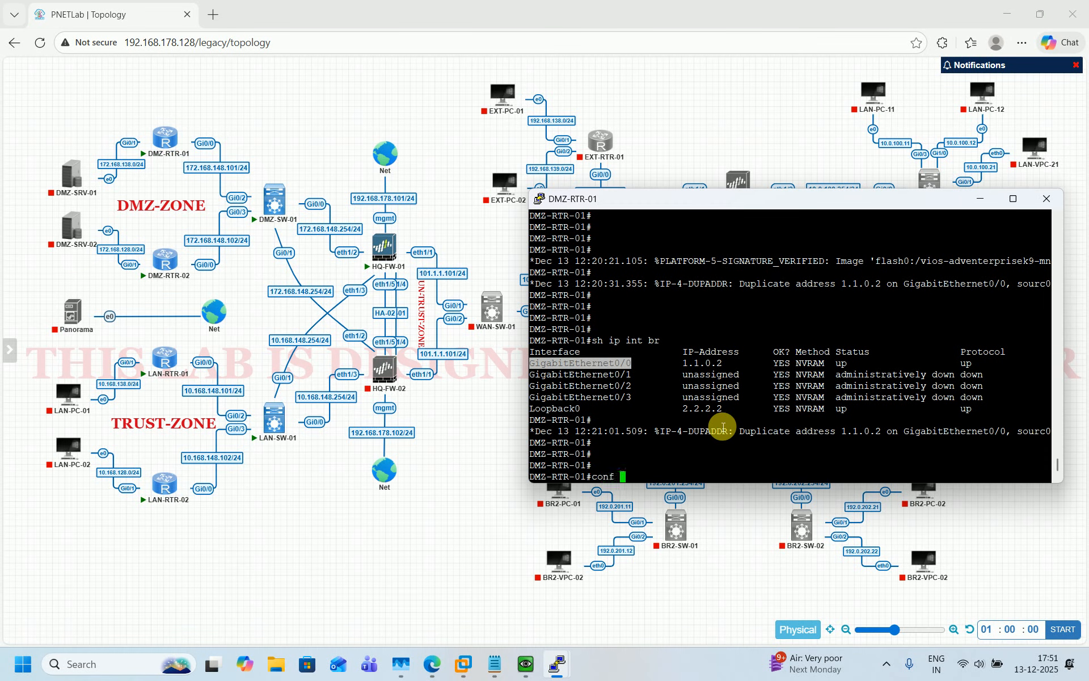
key("Return")
type("int")
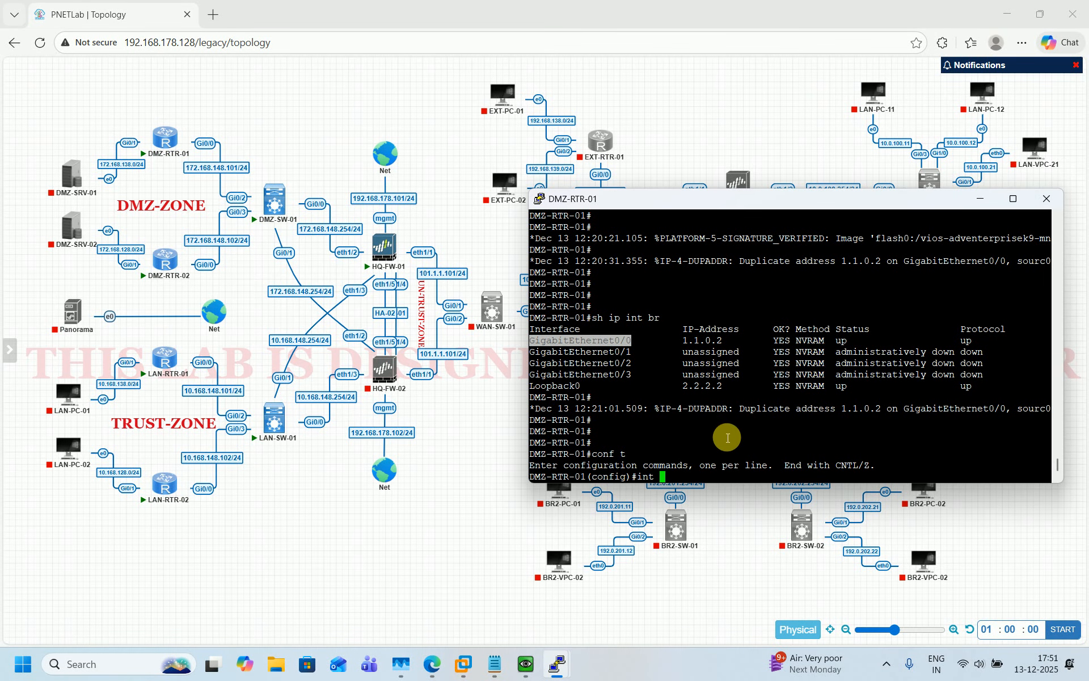
right_click(727, 435)
key("Return")
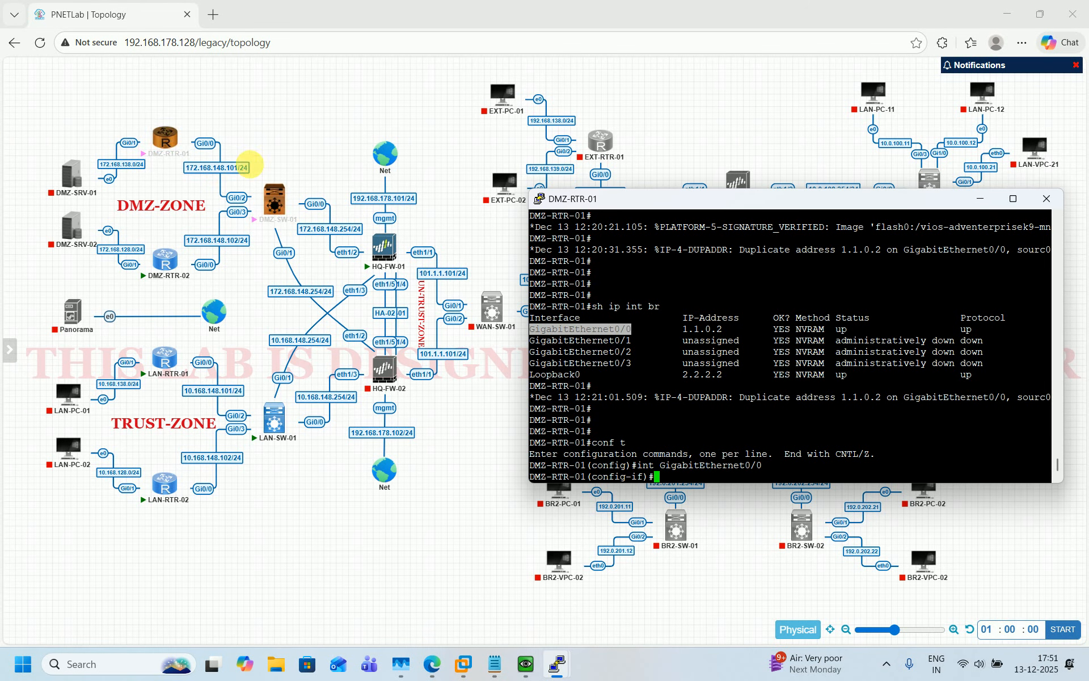
Address GigabitEthernet0/0 as 172.168.148.101 255.255.255.0, enable it, and exit the interface
type("ip ")
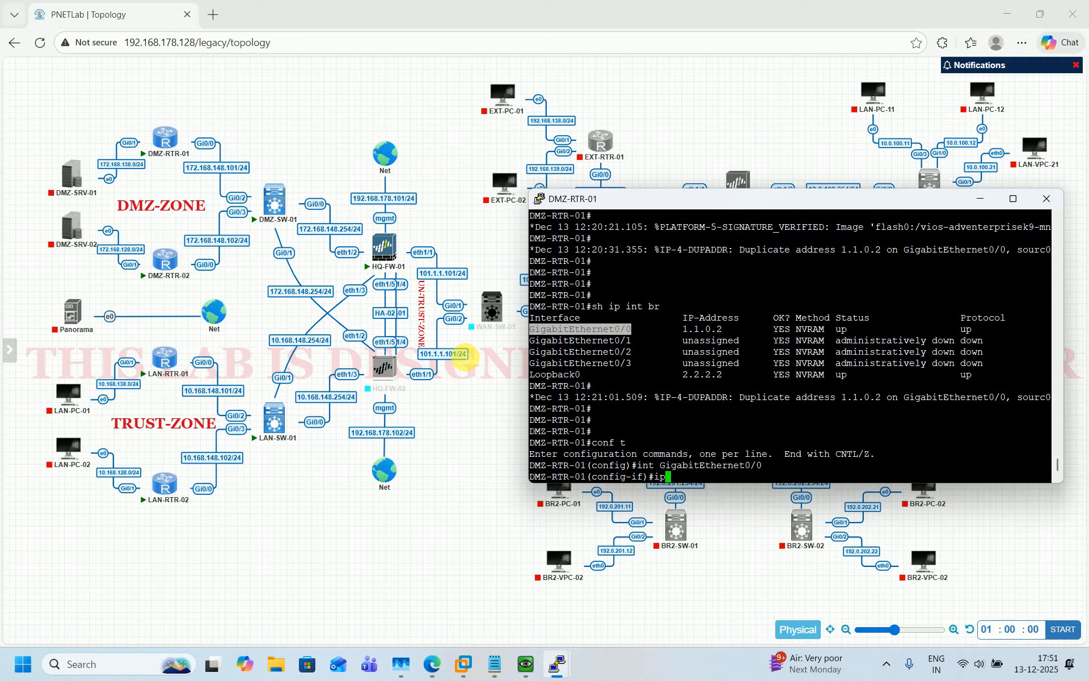
type("add 172.168.148.101 255.255.255.0")
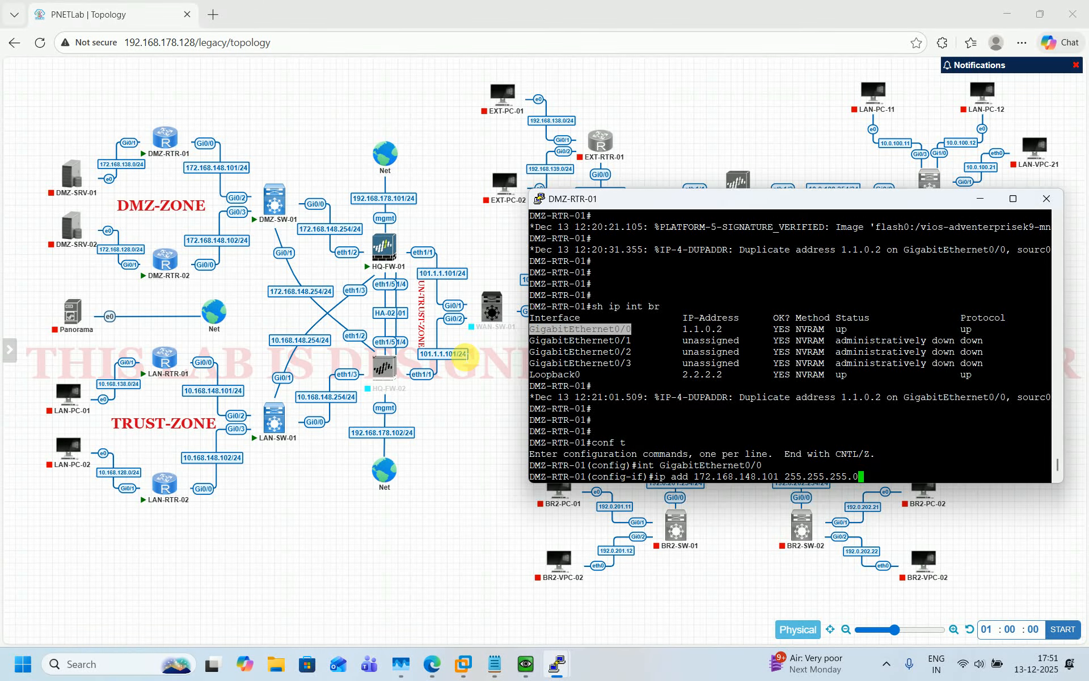
key("Return")
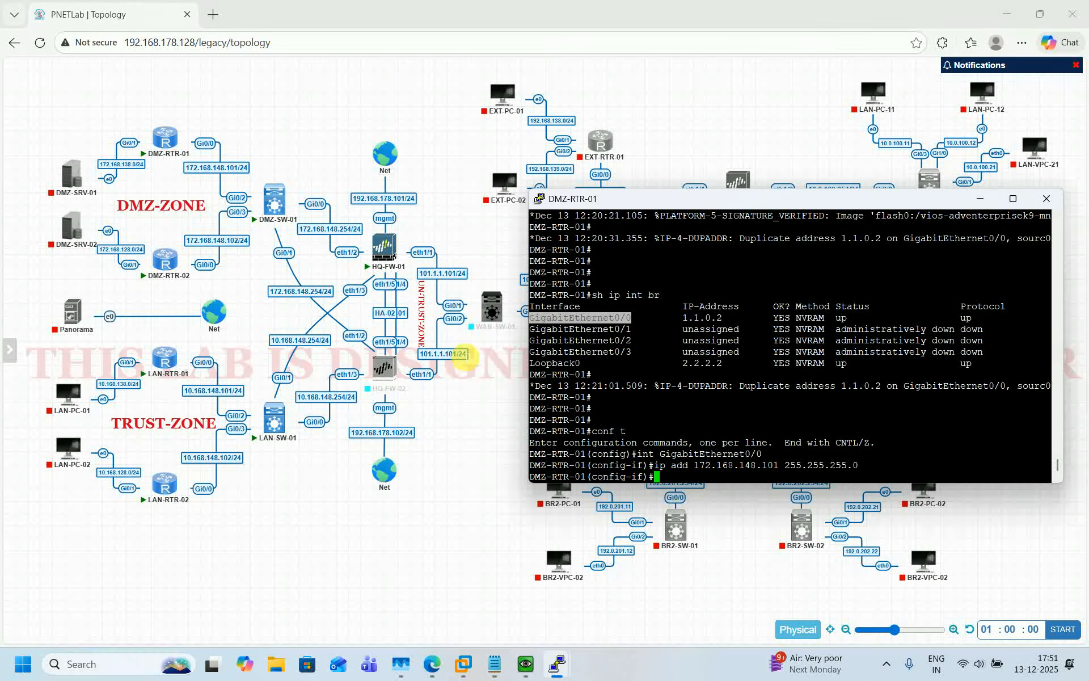
type("no shut")
key("Return")
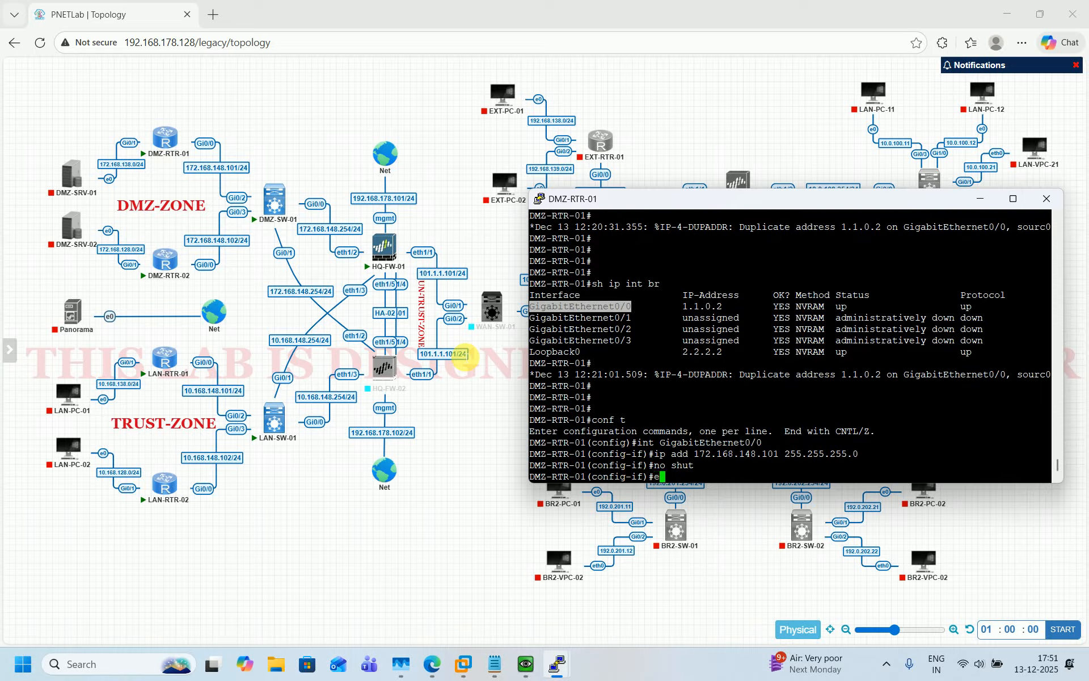
type("exit")
key("Return")
key("Return")
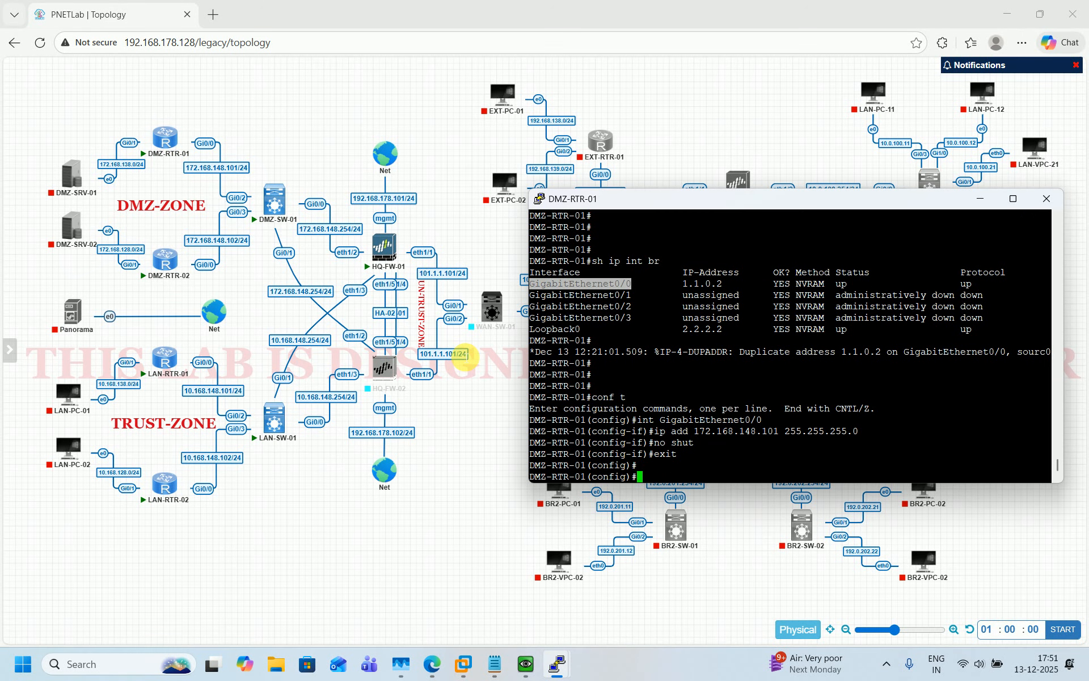
Configure GigabitEthernet0/1 with 172.168.138.254 255.255.255.0, no shut, then exit
key("Up")
key("Up")
key("Up")
key("Up")
key("Return")
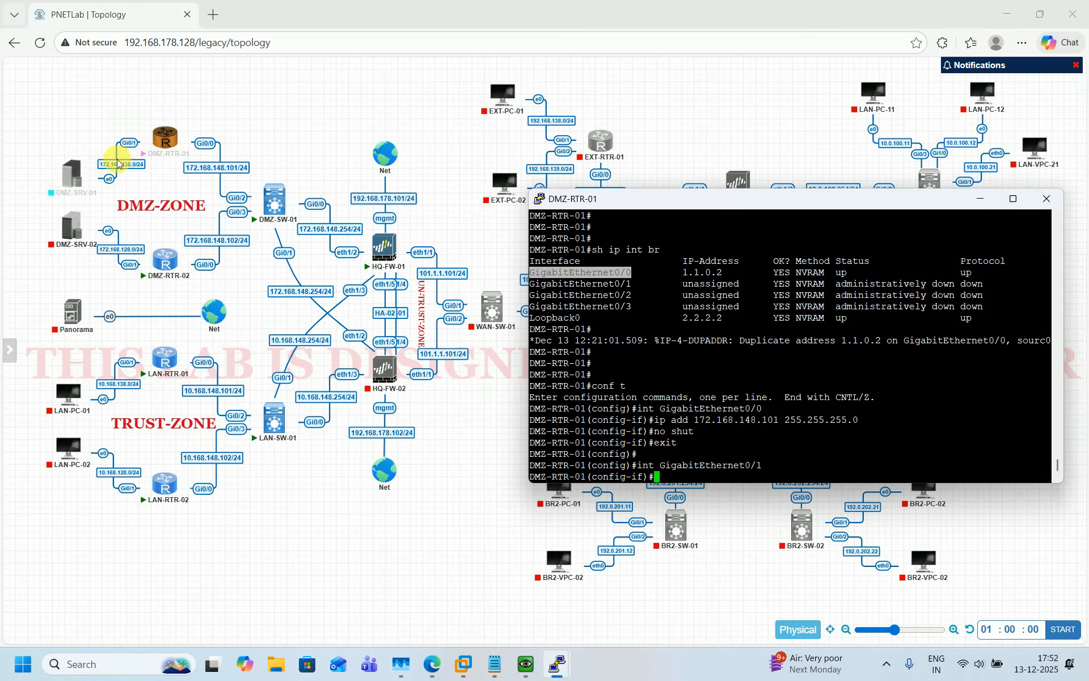
mouse_move(76, 172)
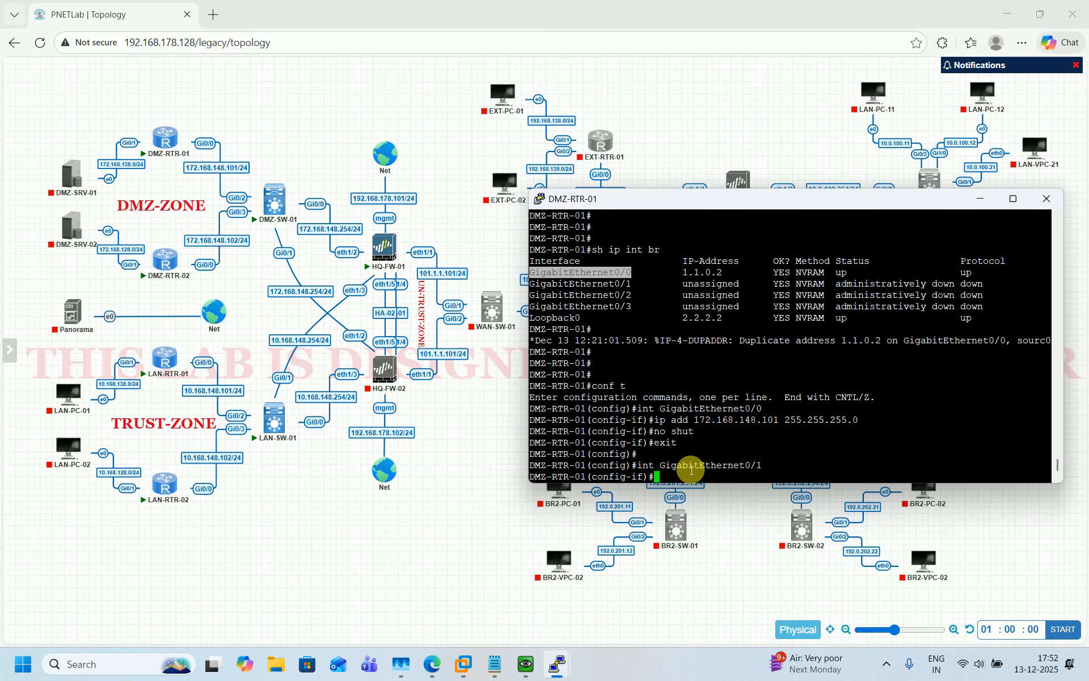
type("ip add 172.168.138.254 255.255.25")
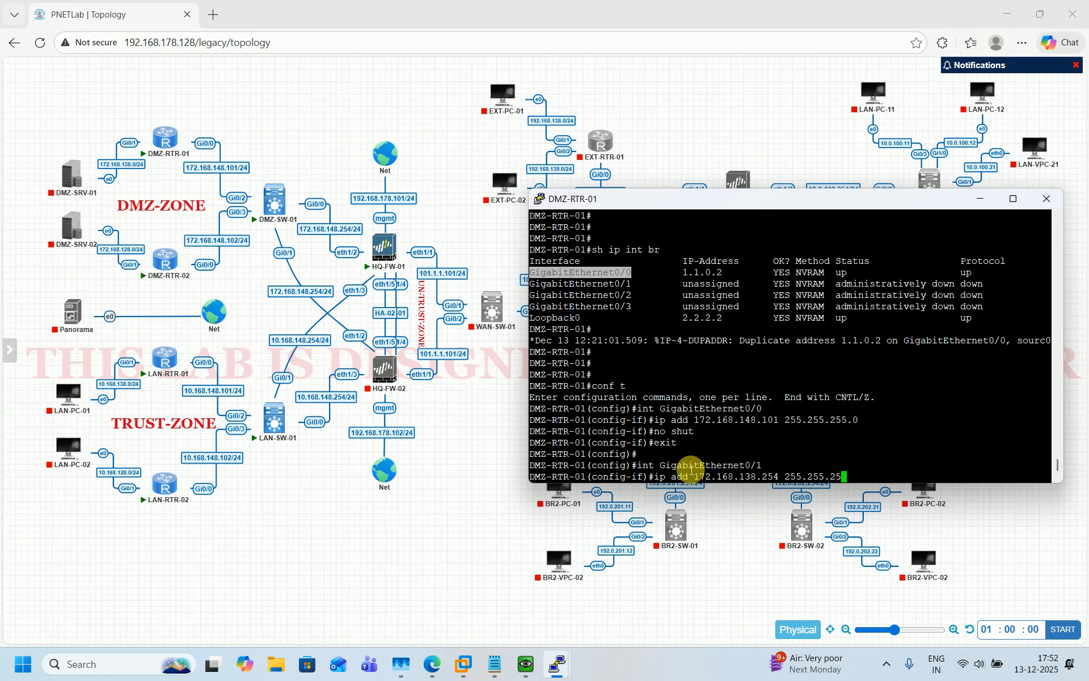
type("5.0")
key("Return")
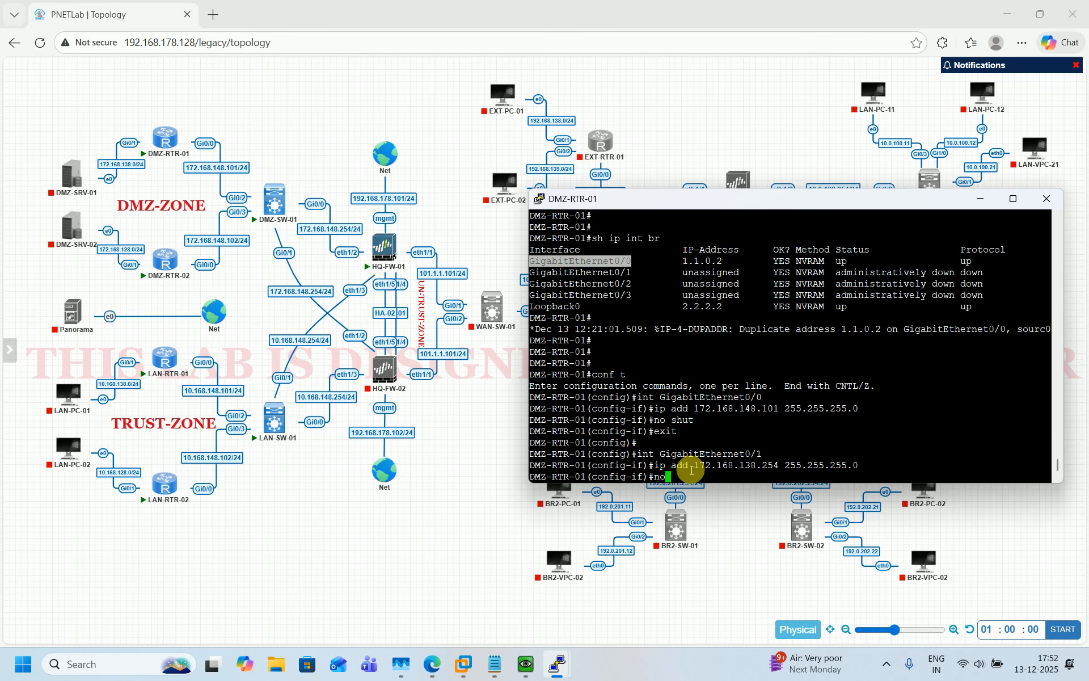
type("no shut")
key("Return")
type("e")
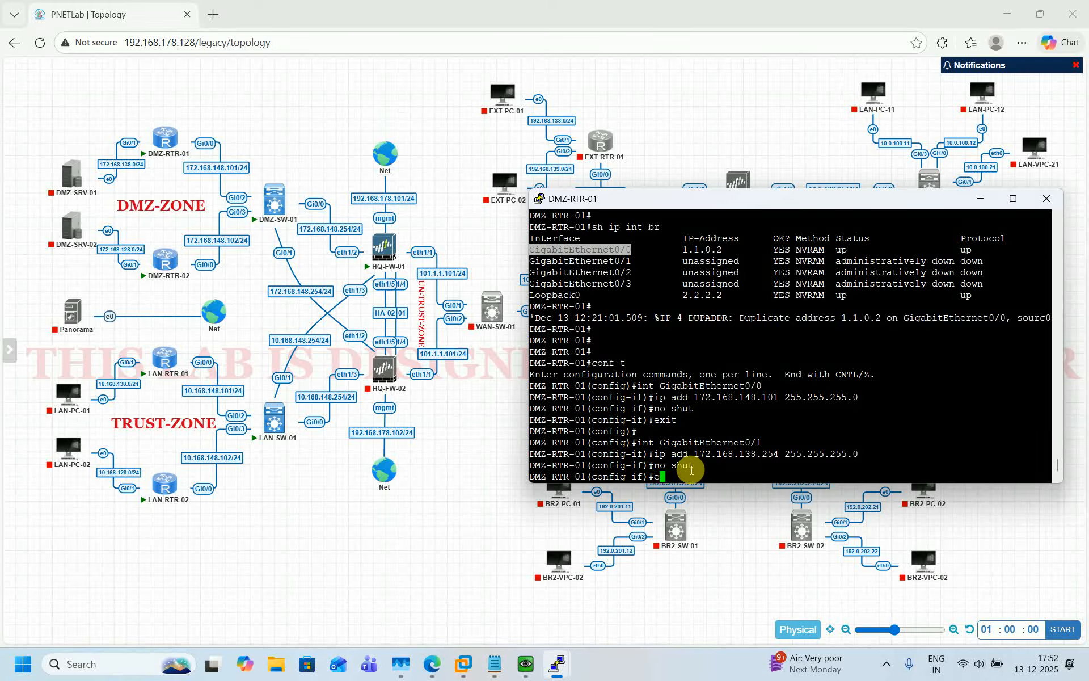
type("xit")
key("Return")
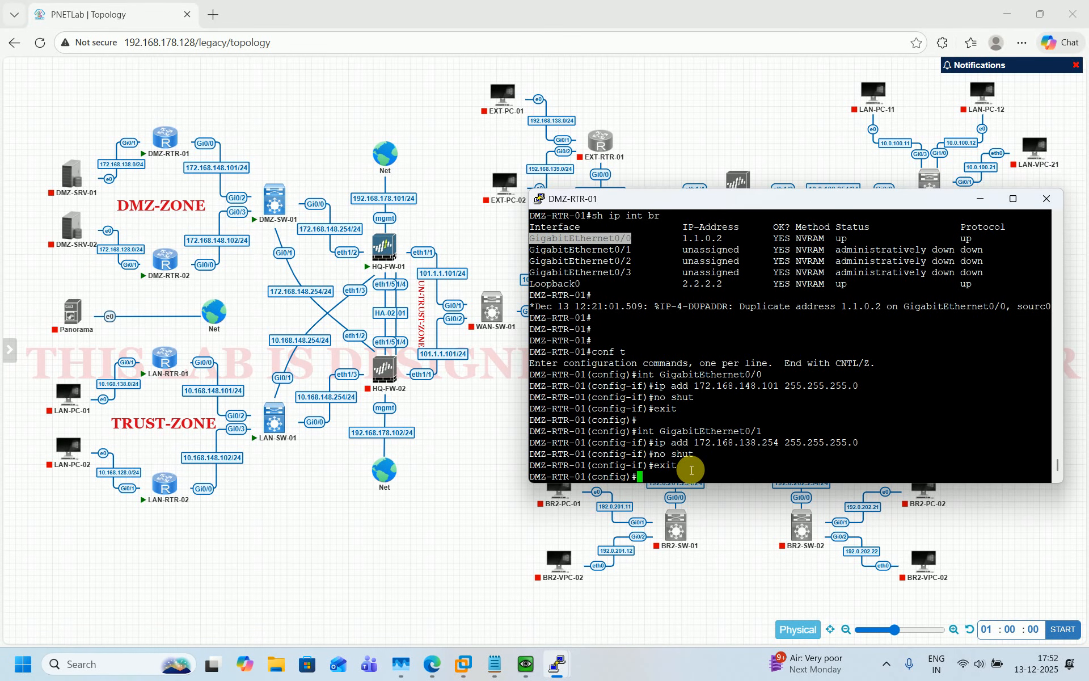
key("Return")
key("Return")
key("Return")
key("Return")
key("Return")
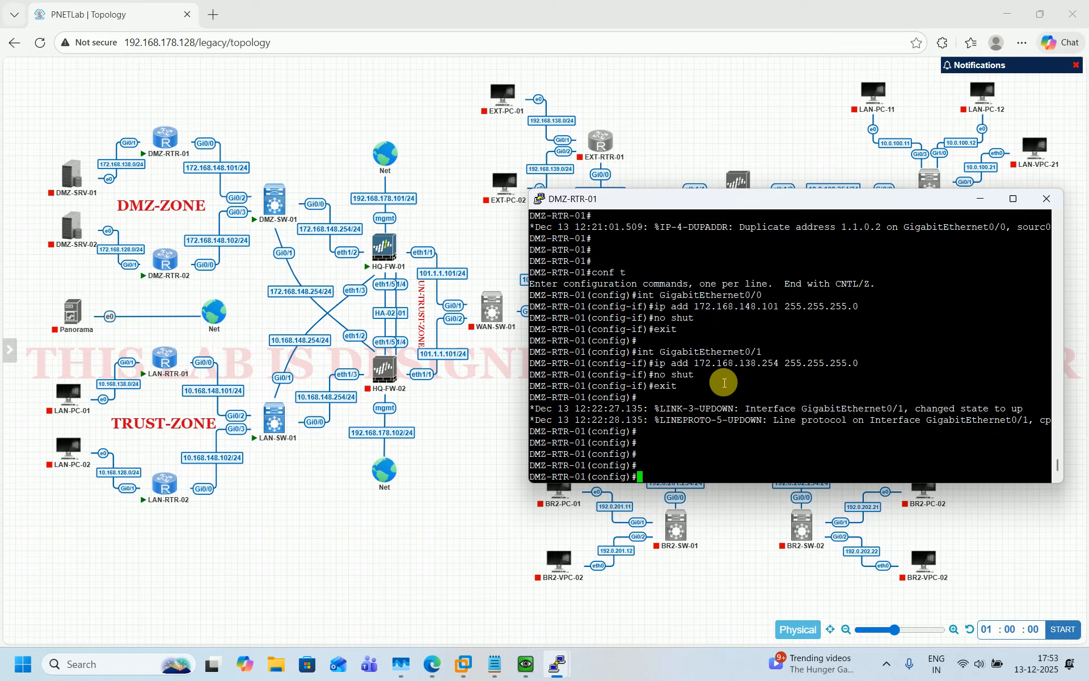
Add default route 0.0.0.0 0.0.0.0 via 172.168.148.254, save with 'do wr', and leave config mode
type("p route 0.0.0.0 0.0.0.0")
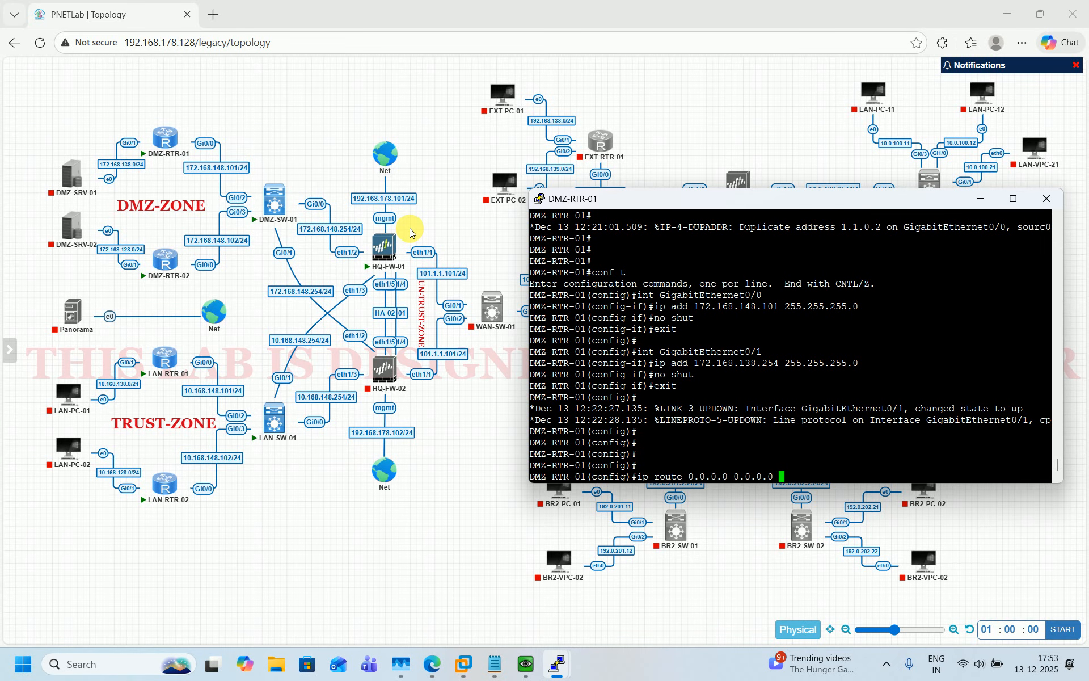
type("172")
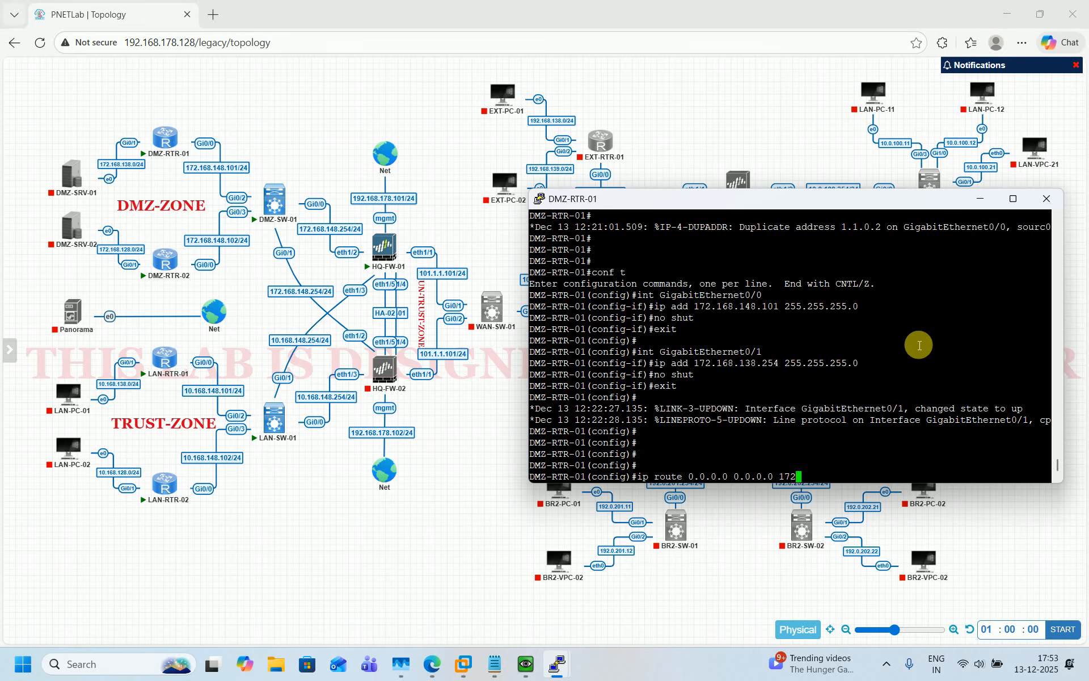
type(".168.148.254")
key("Return")
type("do wr")
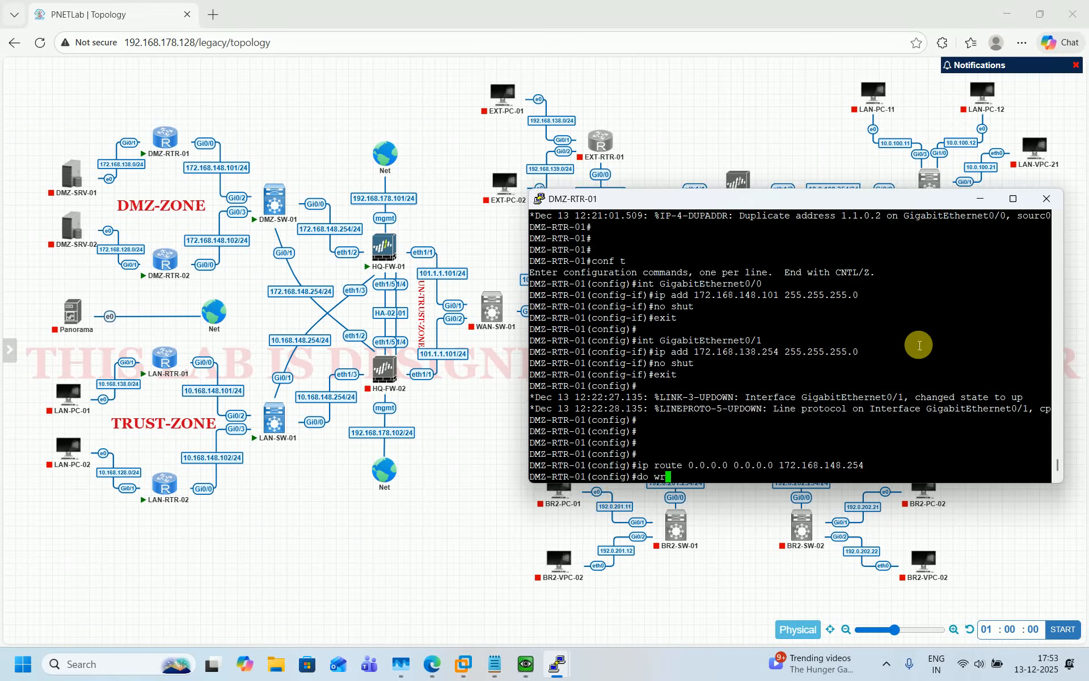
key("Return")
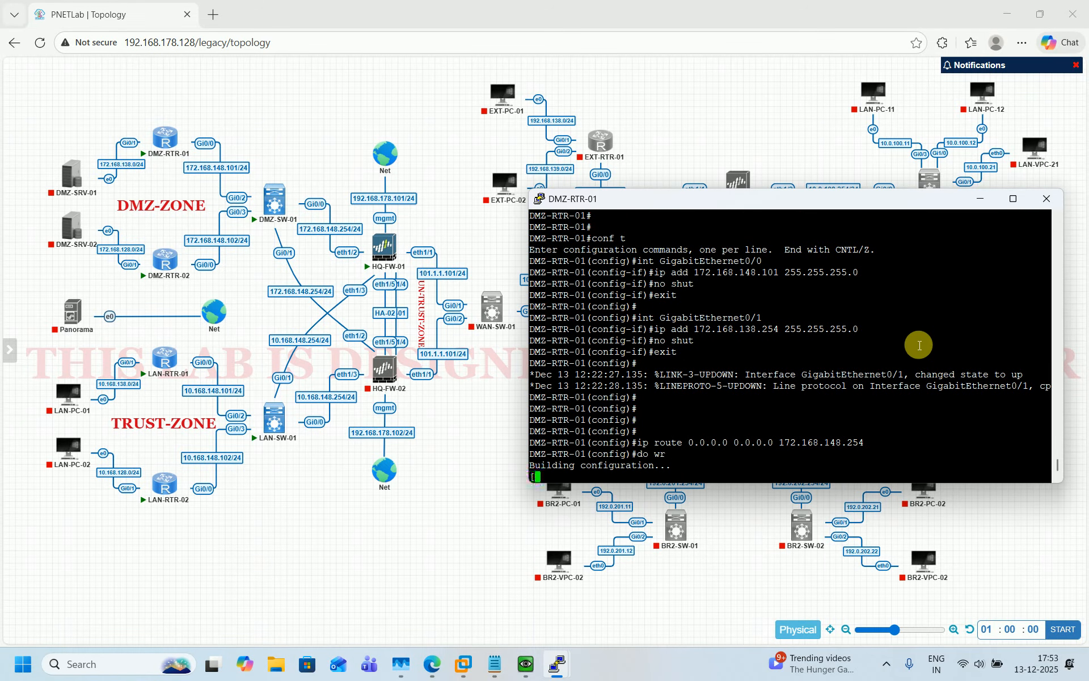
key("ctrl+z")
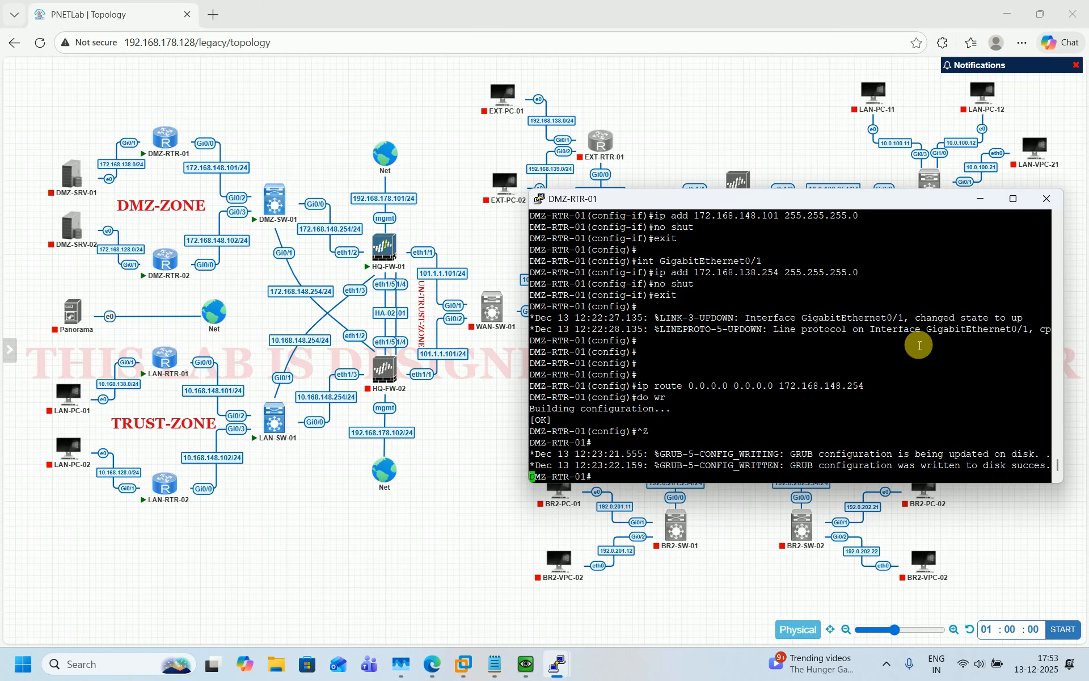
key("Return")
key("Return")
key("Return")
key("Return")
key("Return")
key("Return")
key("Return")
key("Return")
key("Return")
key("Return")
key("Return")
key("Return")
key("Return")
key("Return")
key("Return")
key("Return")
key("Return")
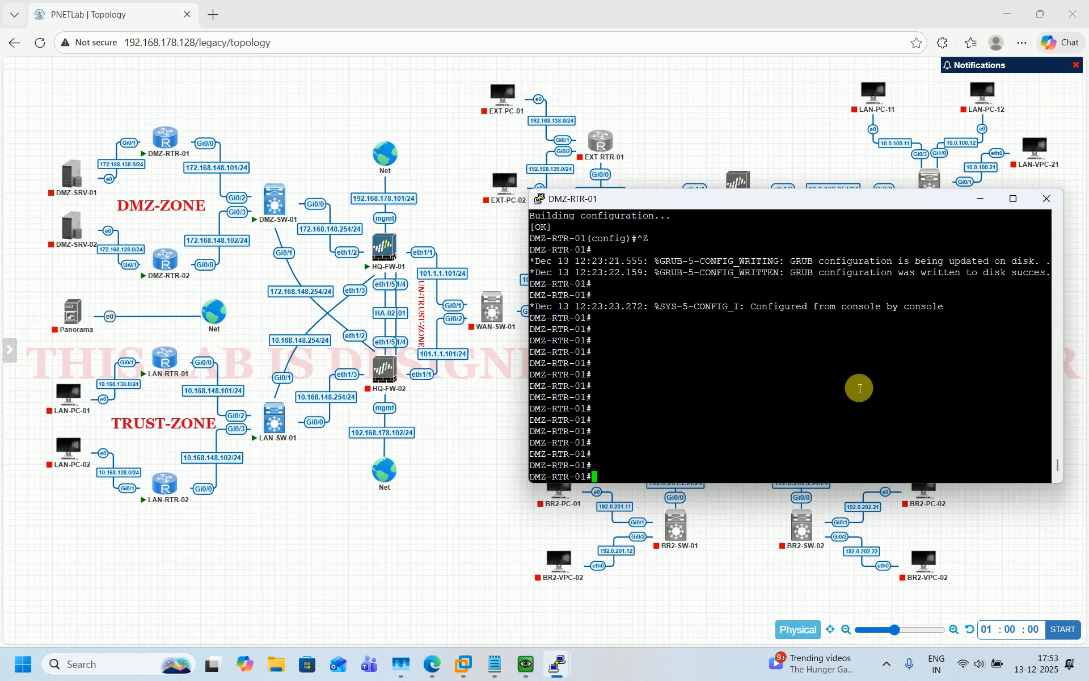
Verify with 'sh ip route' and 'sh ip int br', then return to the topology
type("sh ")
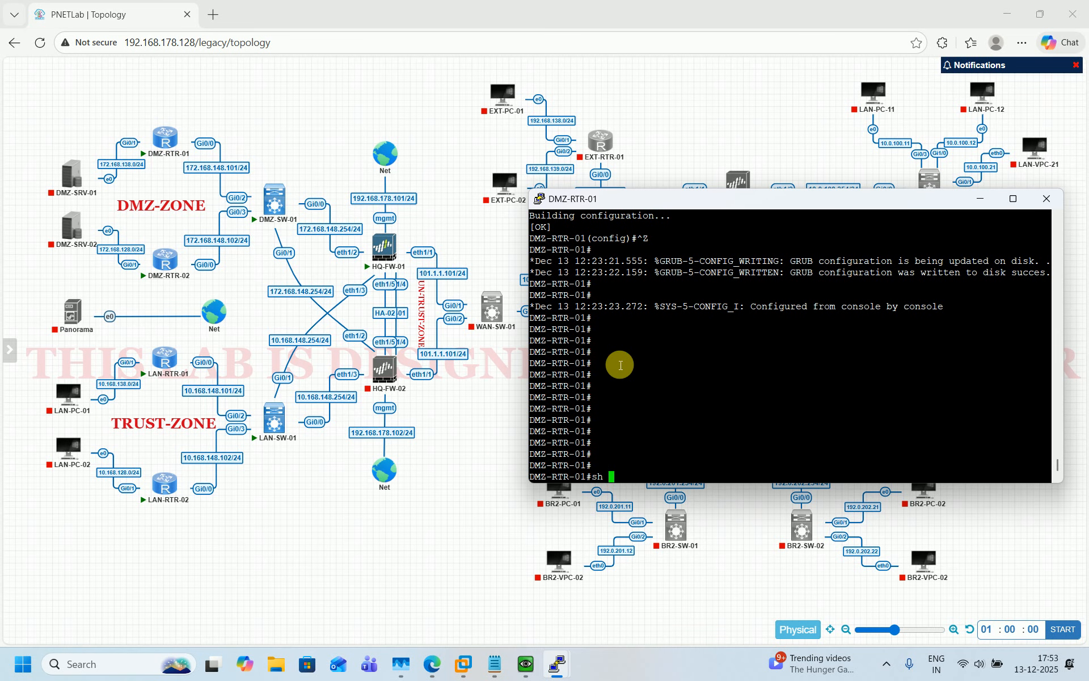
type("ip route")
key("Return")
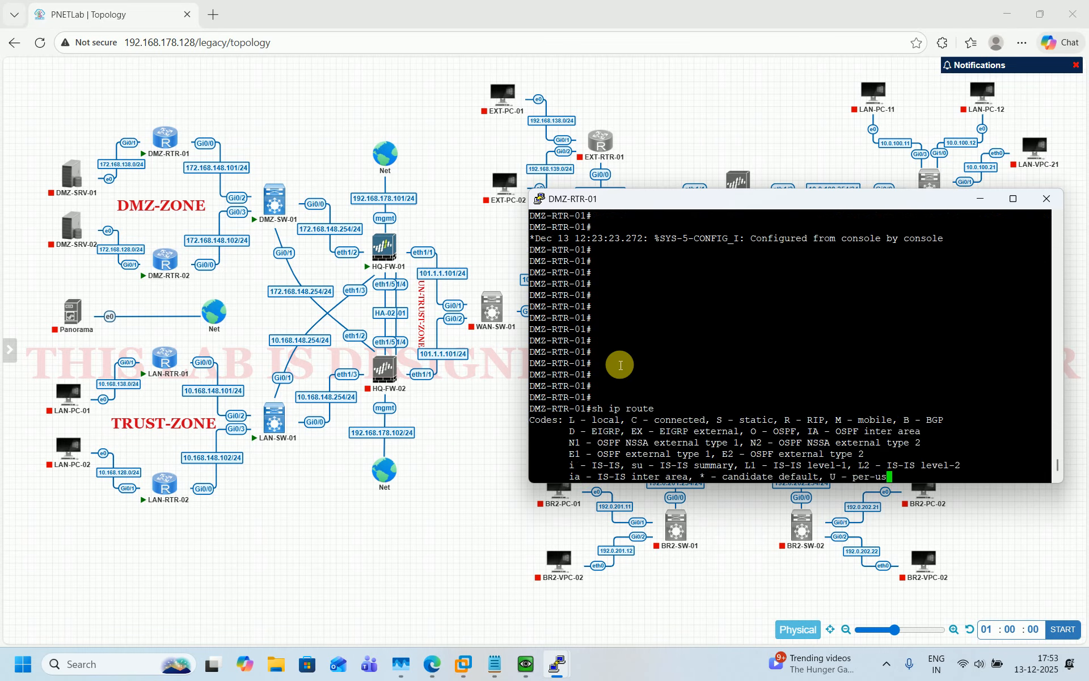
key("Return")
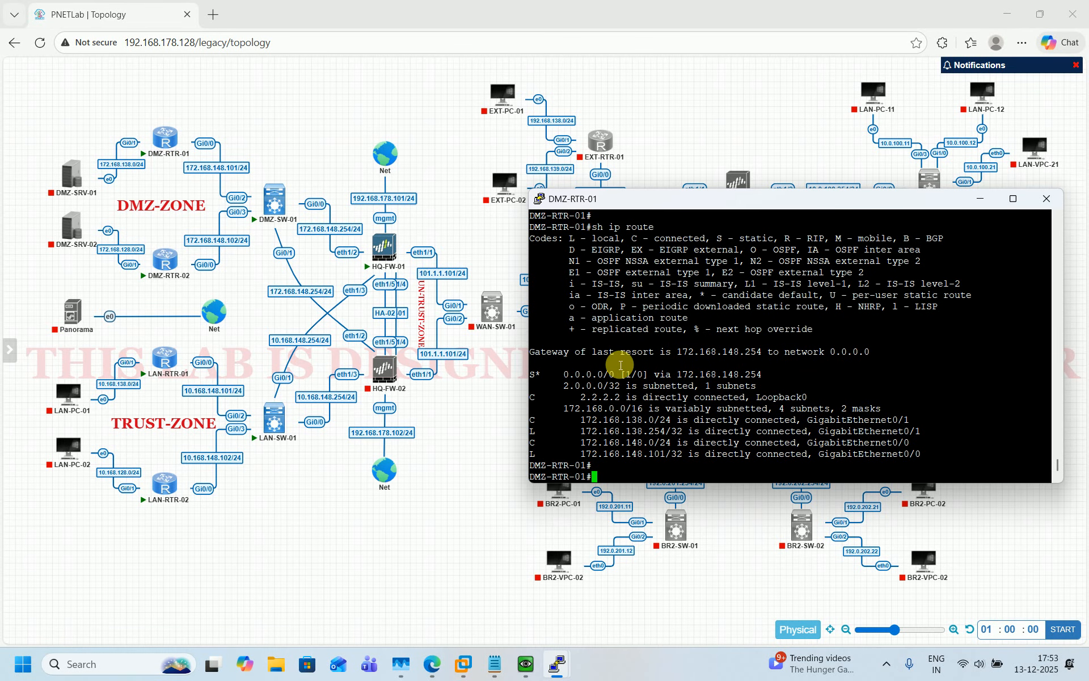
type("sh ip")
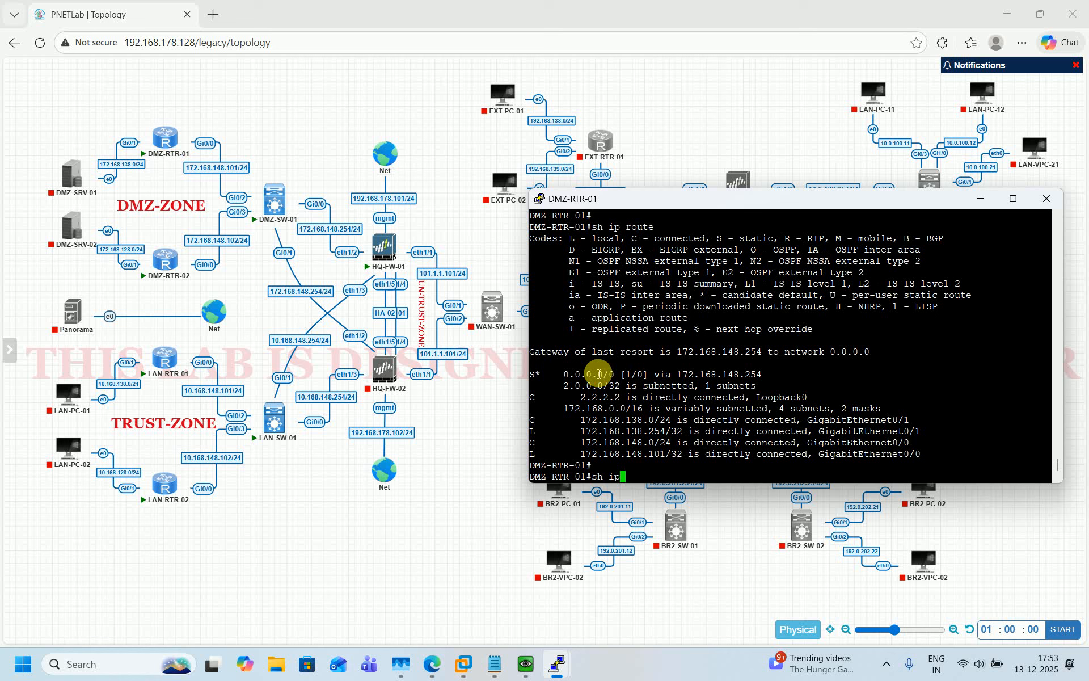
type(" int br")
key("Return")
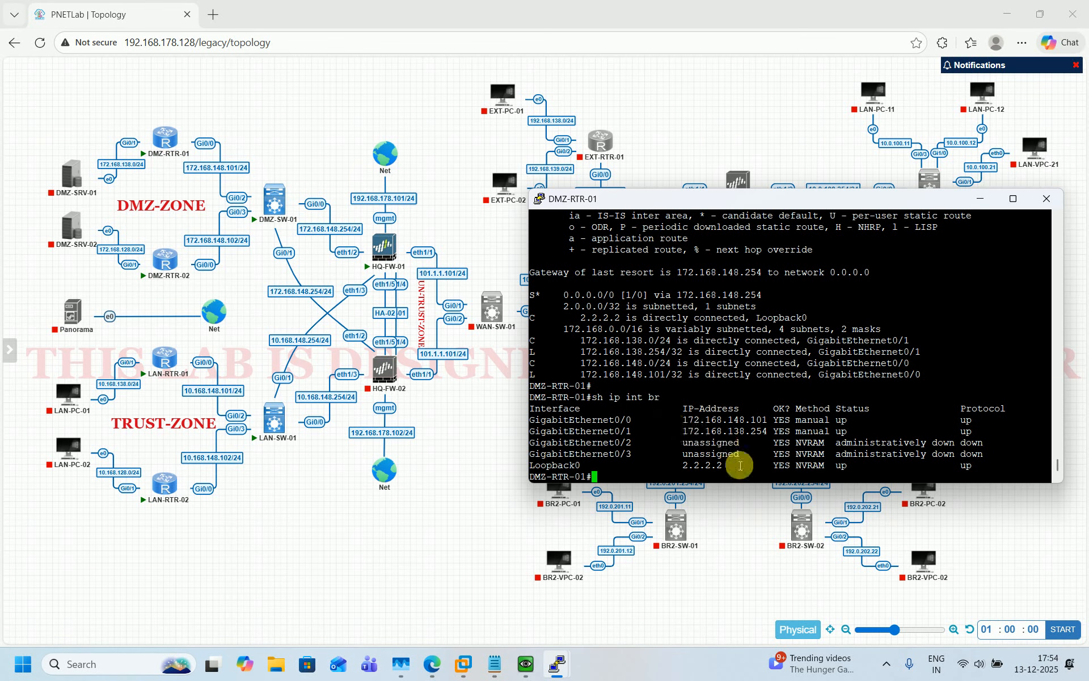
left_click(427, 564)
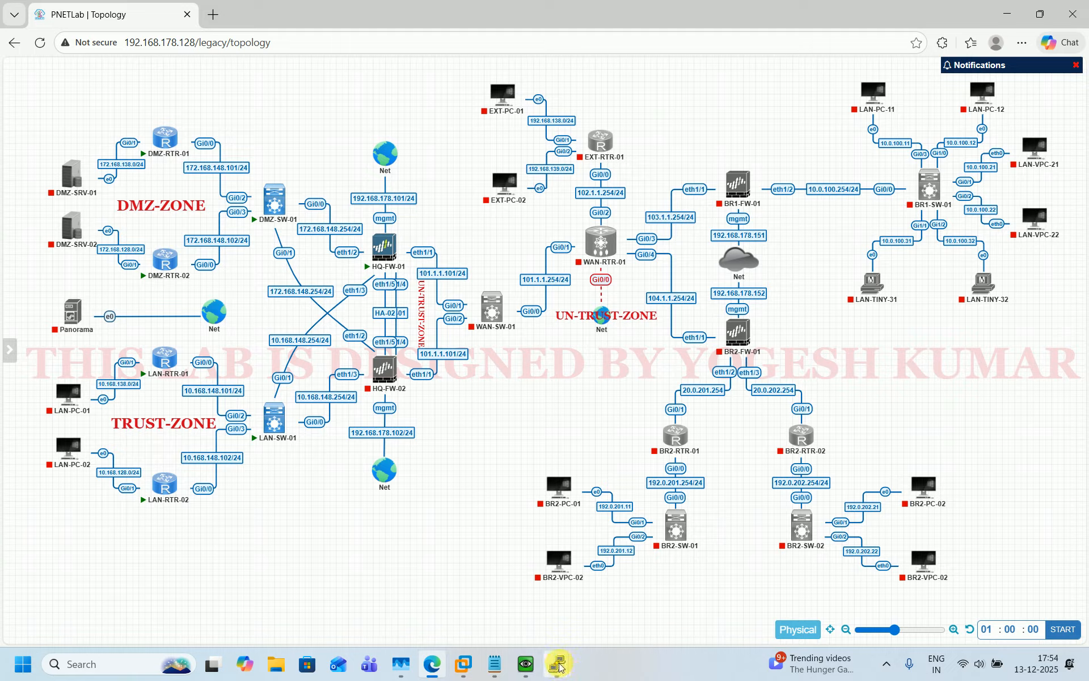
Bring up the DMZ-RTR-02 console, widen it, and run 'sh ip int br'
mouse_move(556, 664)
left_click(495, 597)
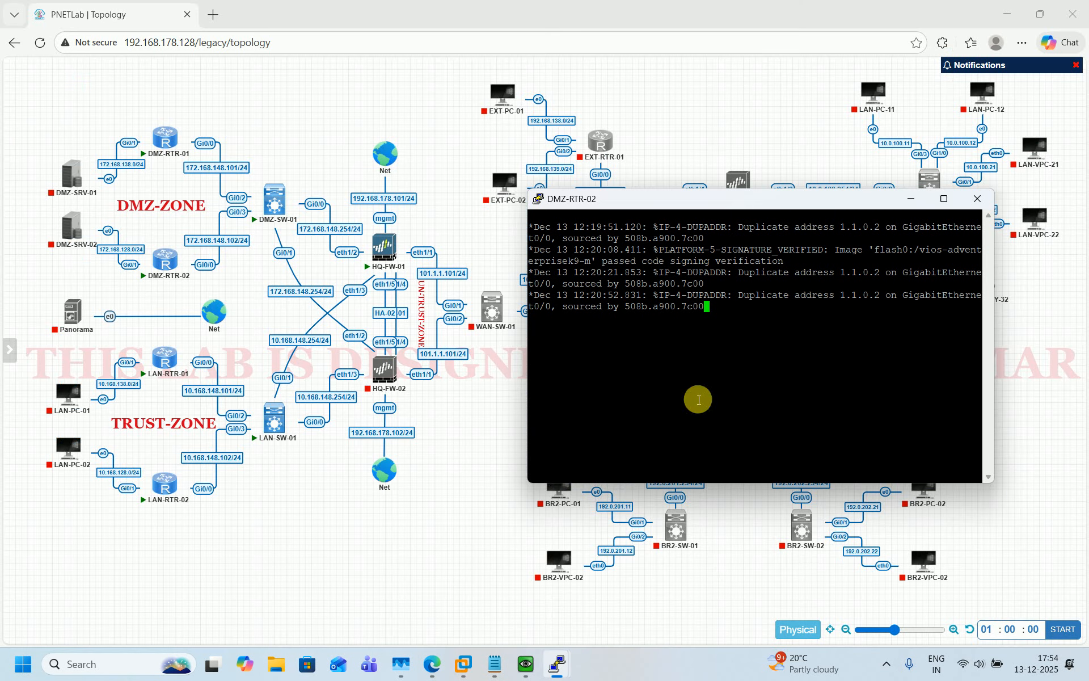
key("Return")
type("s")
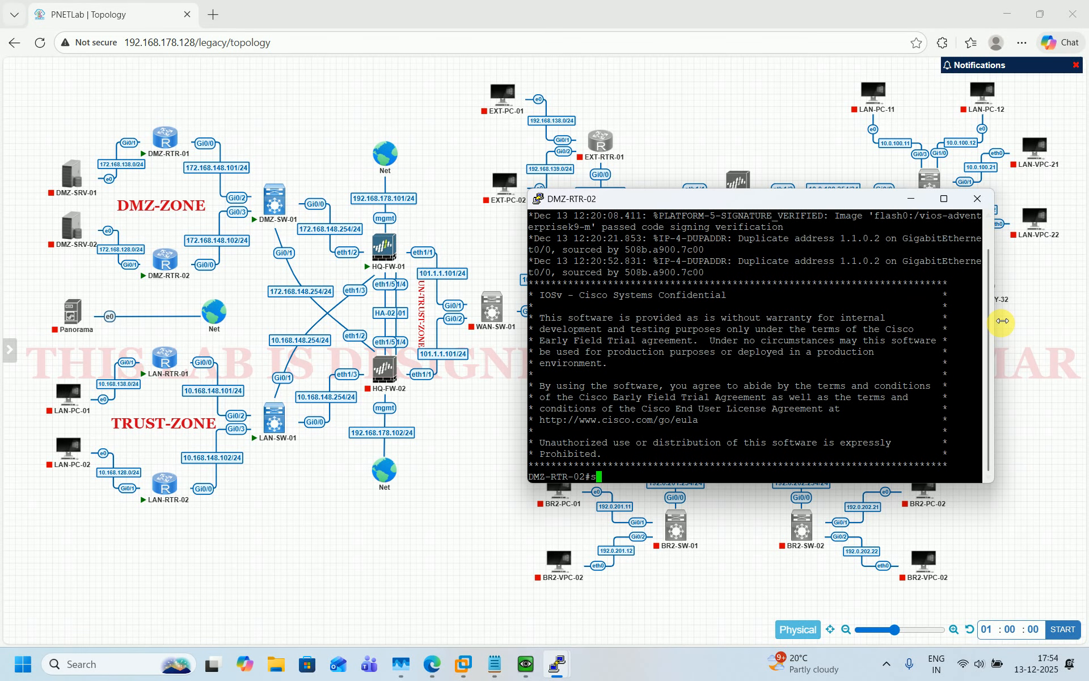
left_click_drag(994, 318, 1062, 319)
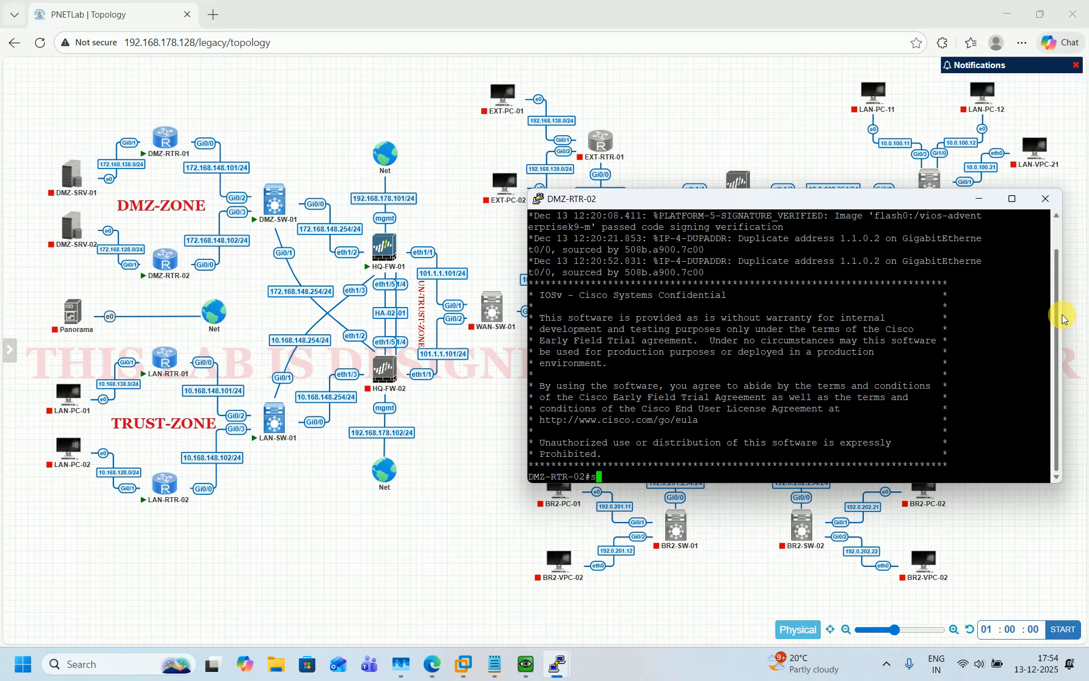
type("h ip int r")
key("Return")
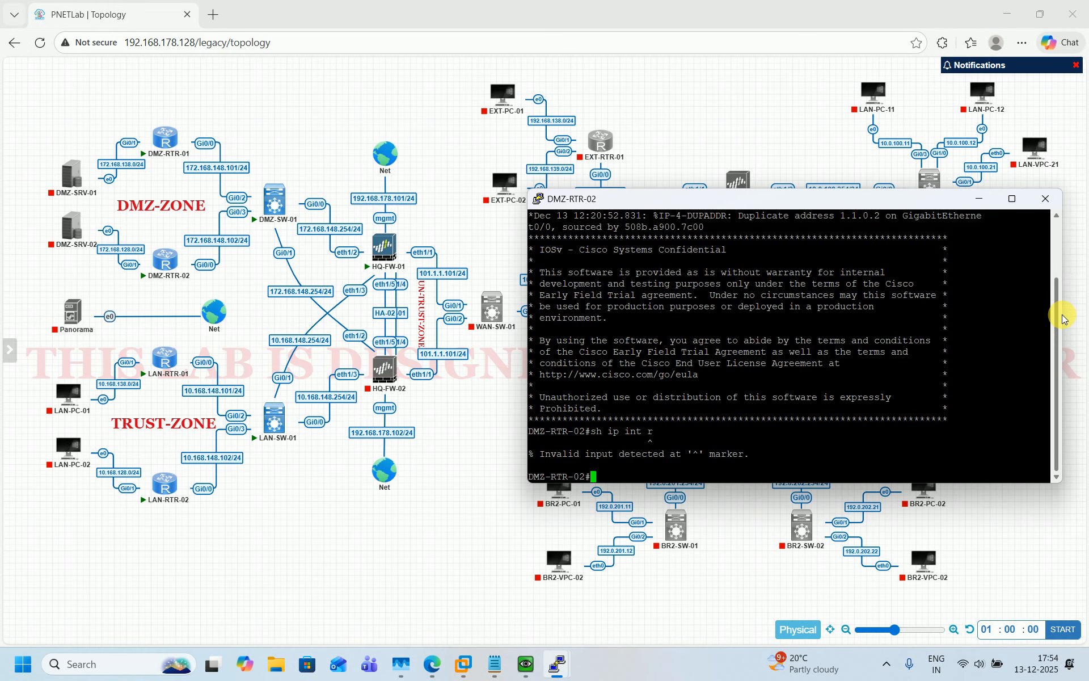
key("Return")
key("Return")
key("Return")
type("sh ip int")
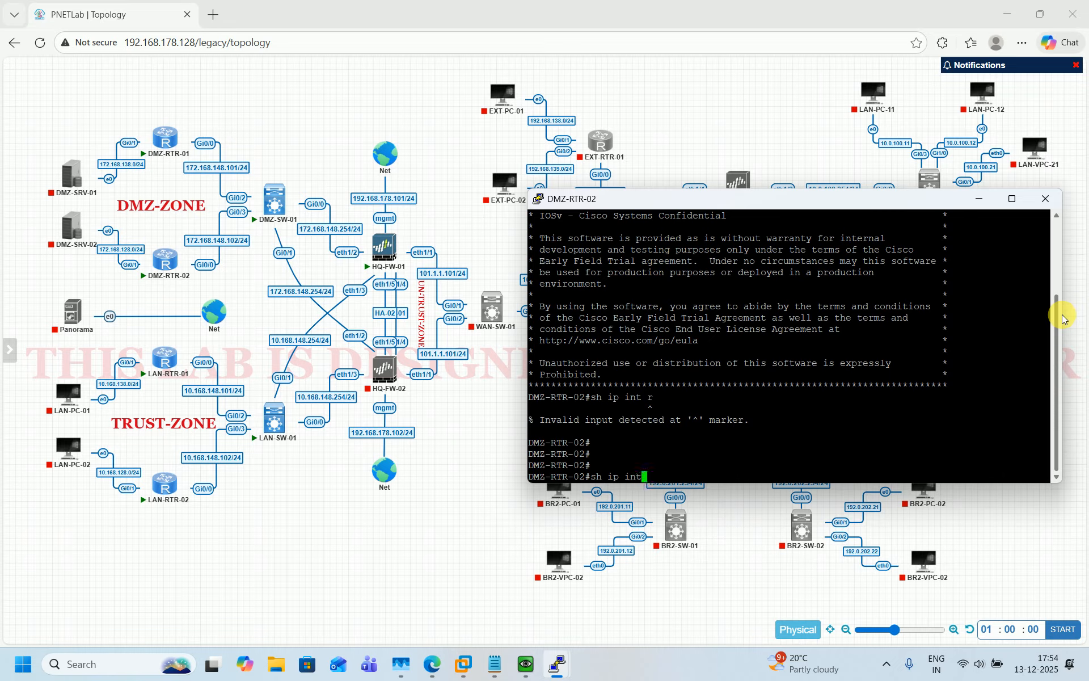
type(" br")
key("Return")
Give GigabitEthernet0/0 address 172.168.148.102 255.255.255.0 and enable it
type("conf t")
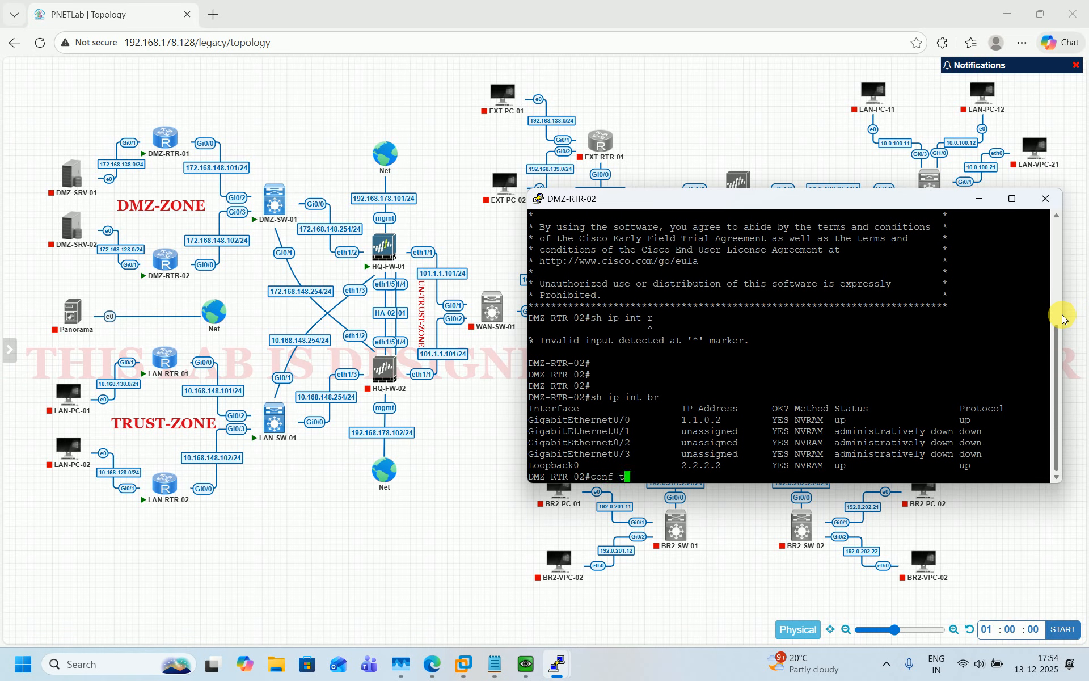
key("Return")
type("int")
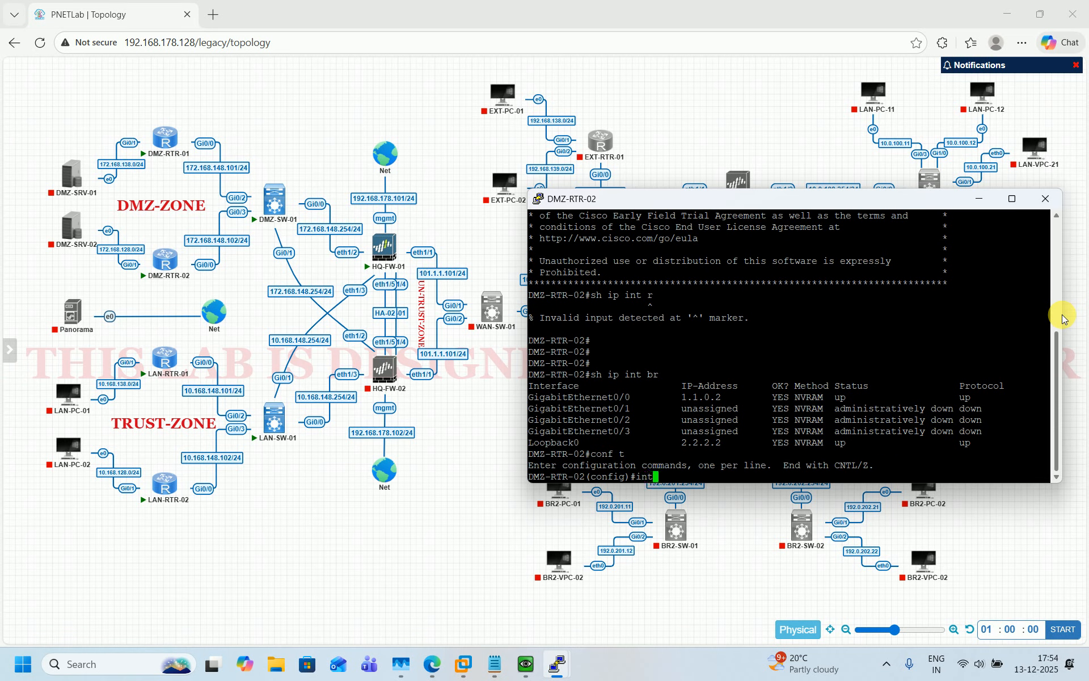
double_click(573, 397)
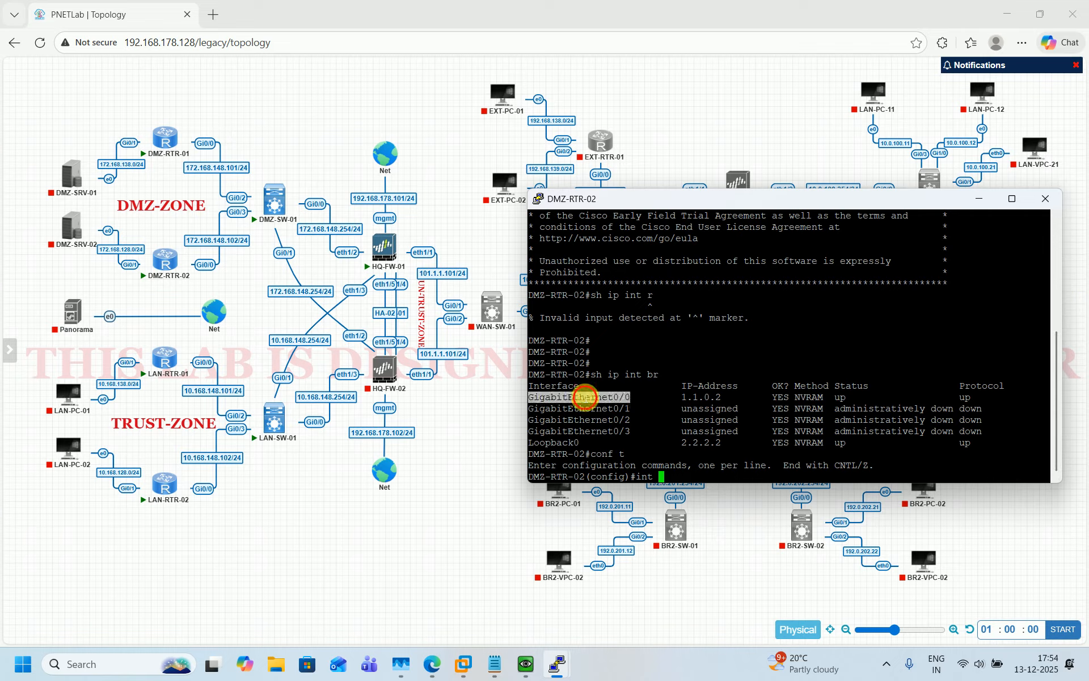
right_click(787, 447)
key("Return")
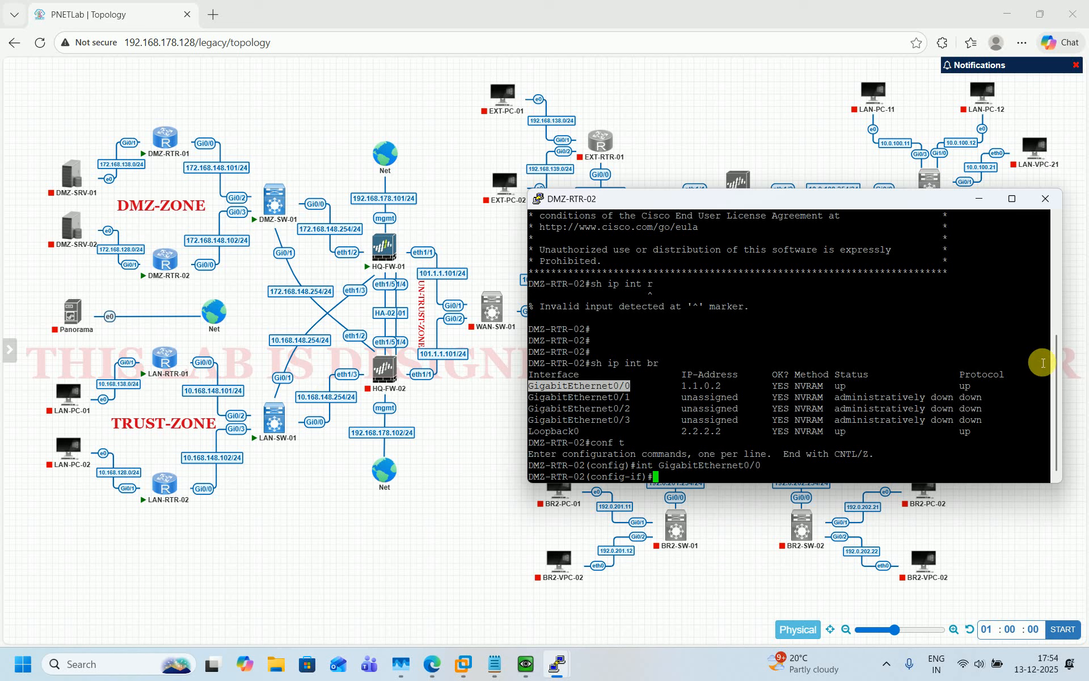
type("ip a")
type("dd 172.168.148.")
type("102/")
type("255.255.255.")
type("0")
key("Return")
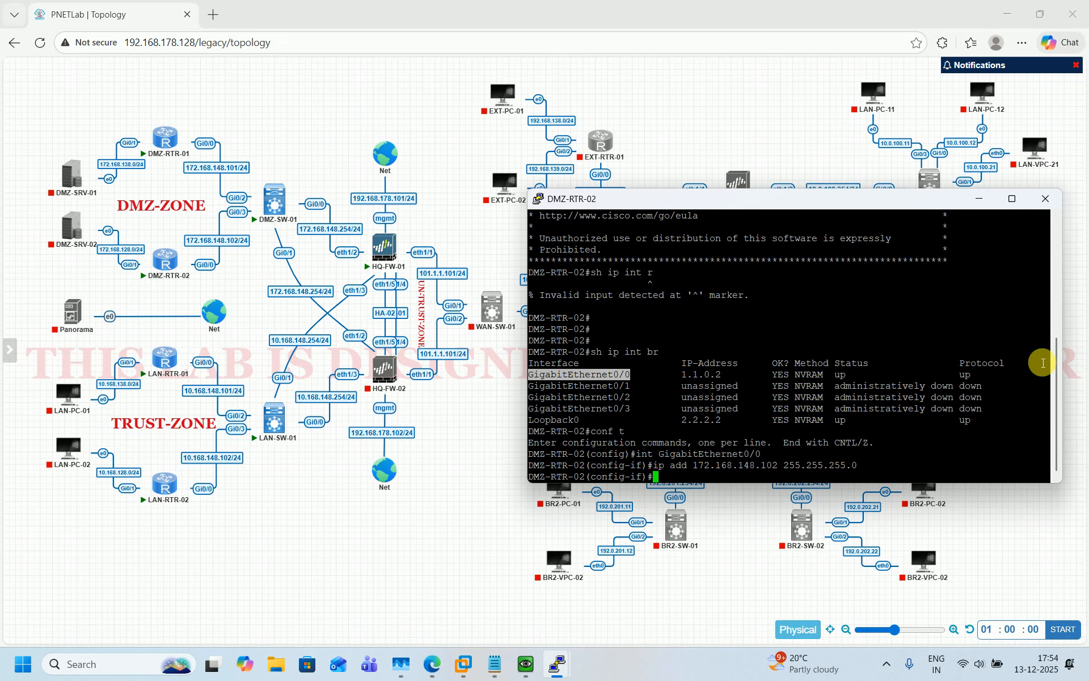
type("no shut")
key("Return")
type("exit")
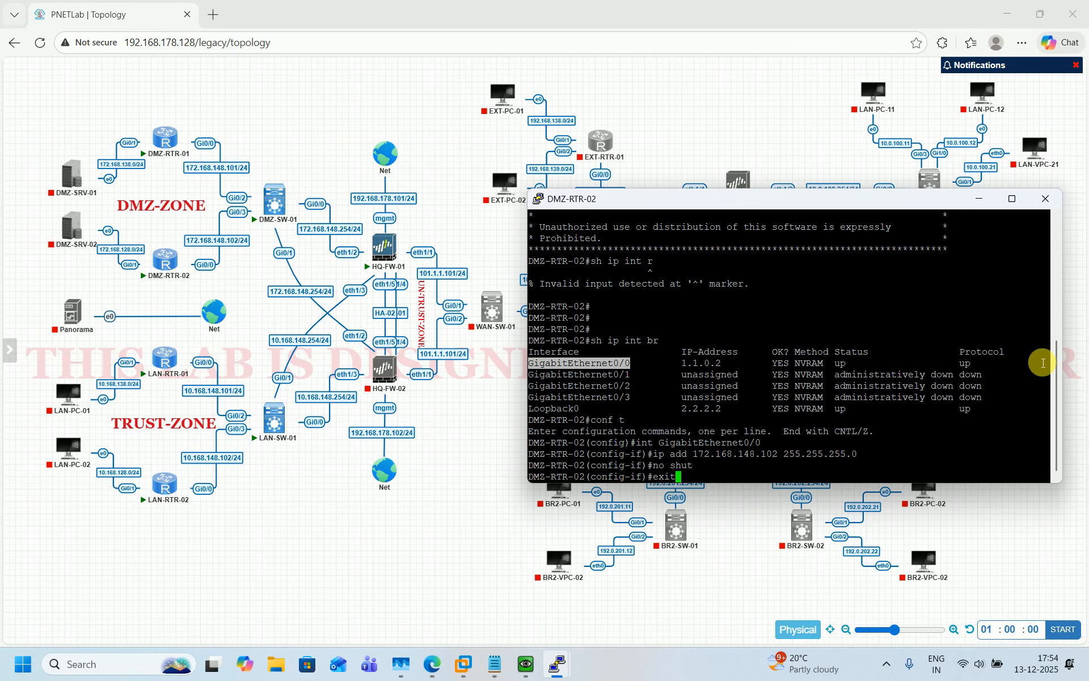
key("Return")
Give GigabitEthernet0/1 address 172.168.128.254, enable it, and save with 'do wr'
type("int GigabitEthernet0/0")
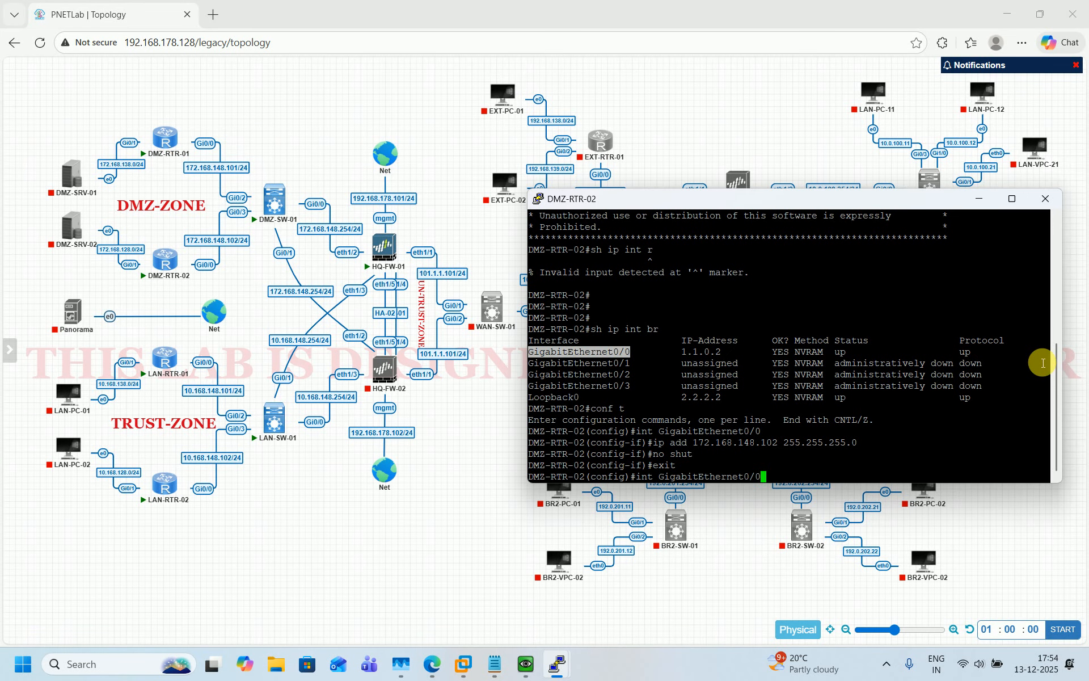
key("BackSpace")
type("1")
key("Return")
key("Up")
key("Up")
key("Up")
key("Up")
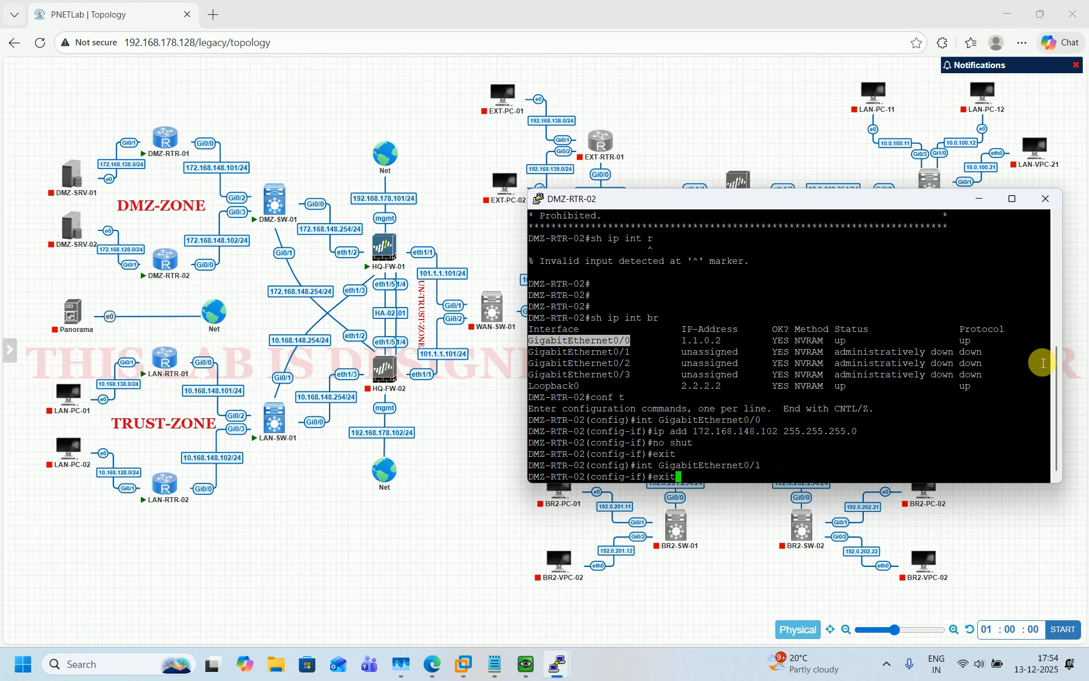
key("Left")
key("Left")
key("Left")
key("Left")
key("Left")
key("Left")
key("Left")
key("Left")
key("Left")
key("Left")
key("Left")
key("Left")
key("Left")
key("Left")
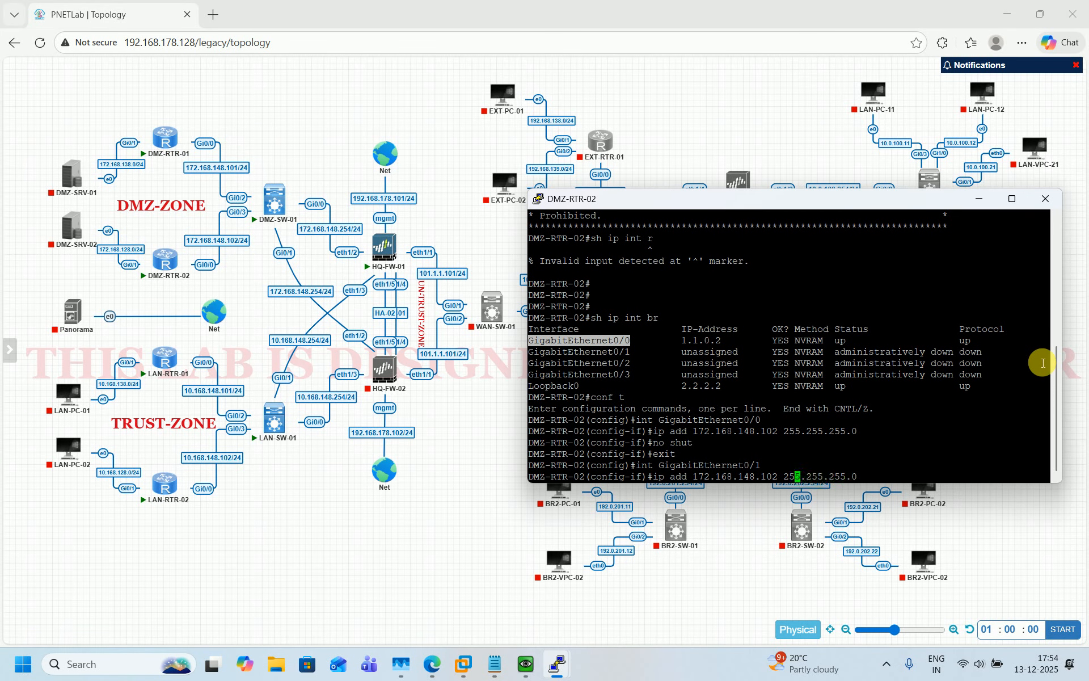
key("BackSpace")
key("BackSpace")
key("BackSpace")
key("BackSpace")
key("BackSpace")
type("28.254")
key("Return")
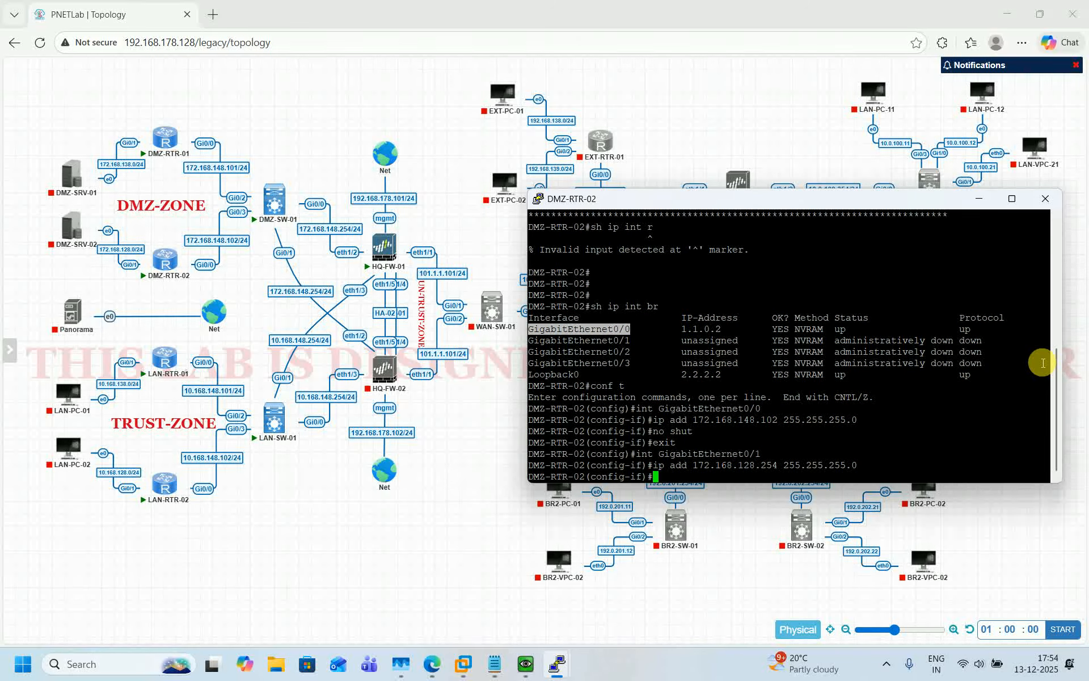
type("no shut")
key("Return")
type("d")
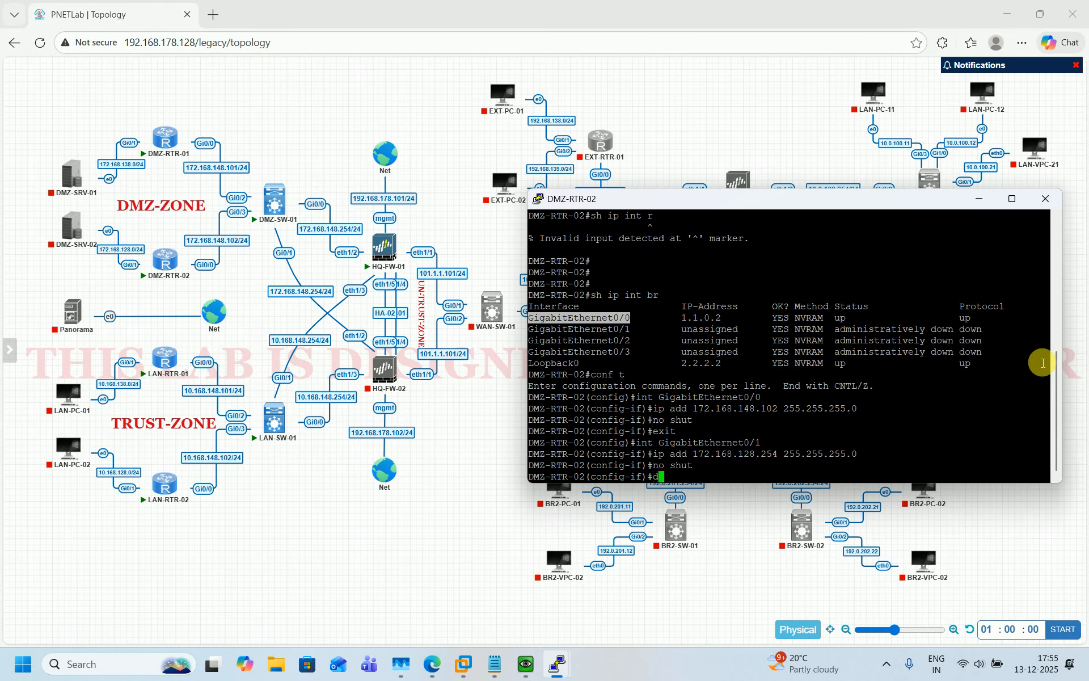
type("o wr")
key("Return")
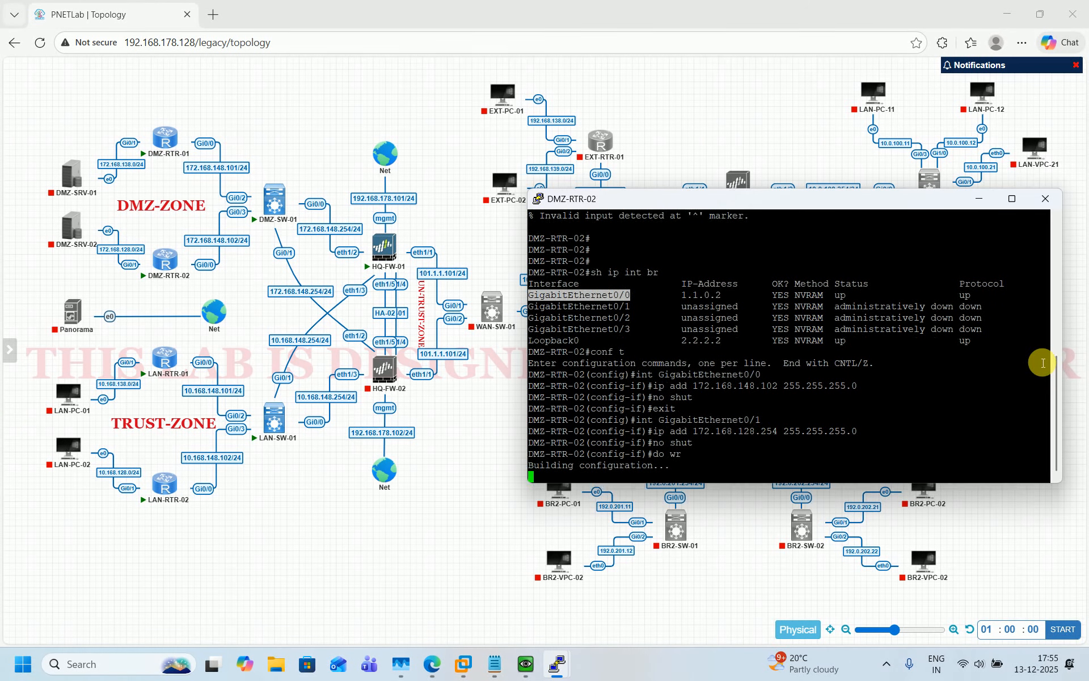
Add default route 0.0.0.0 0.0.0.0 via 172.168.148.254 and save again
type("exit")
key("Return")
key("Return")
key("Return")
key("Return")
type("ig)#i")
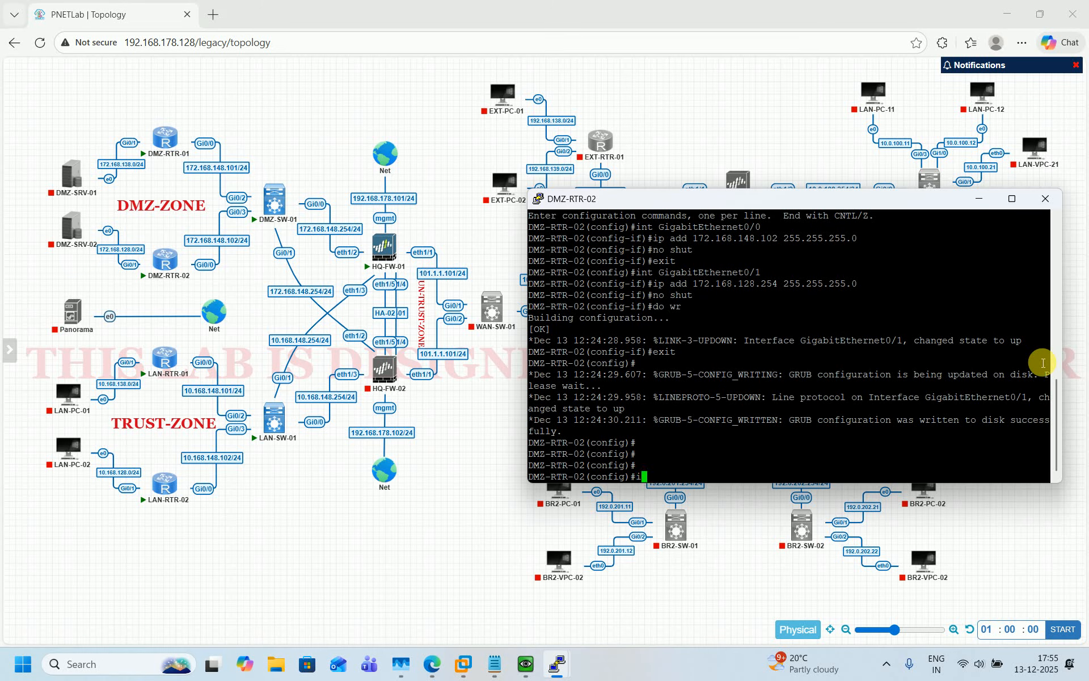
type("p route 0.0.0.0 0.0.0.0 172.168.148.254")
key("Return")
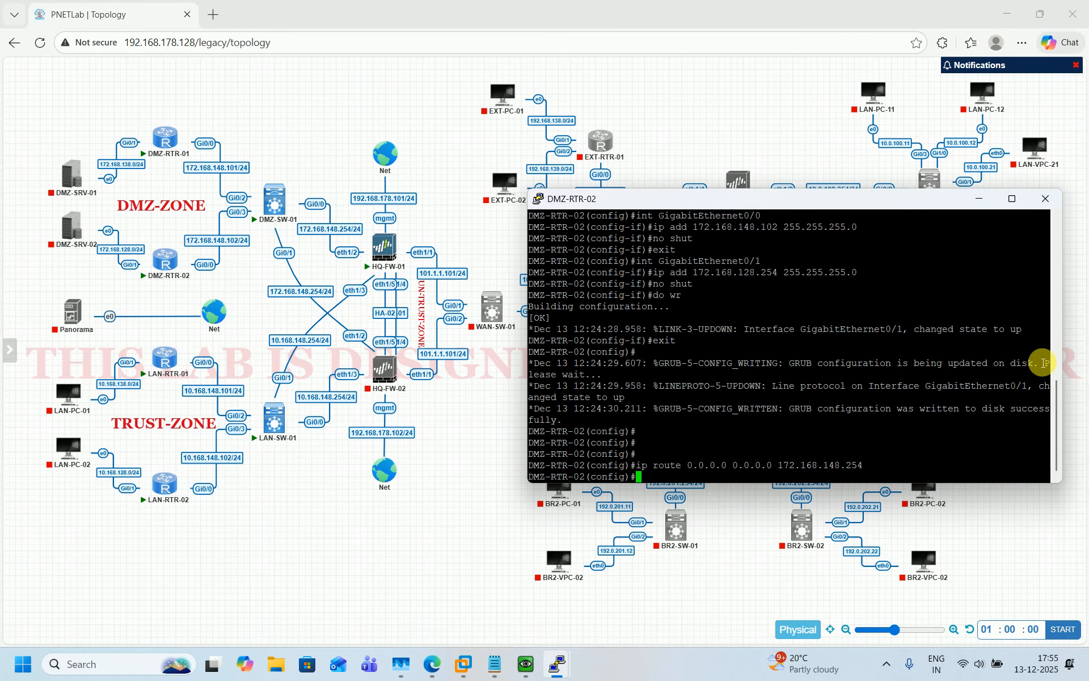
type("do wr")
key("Return")
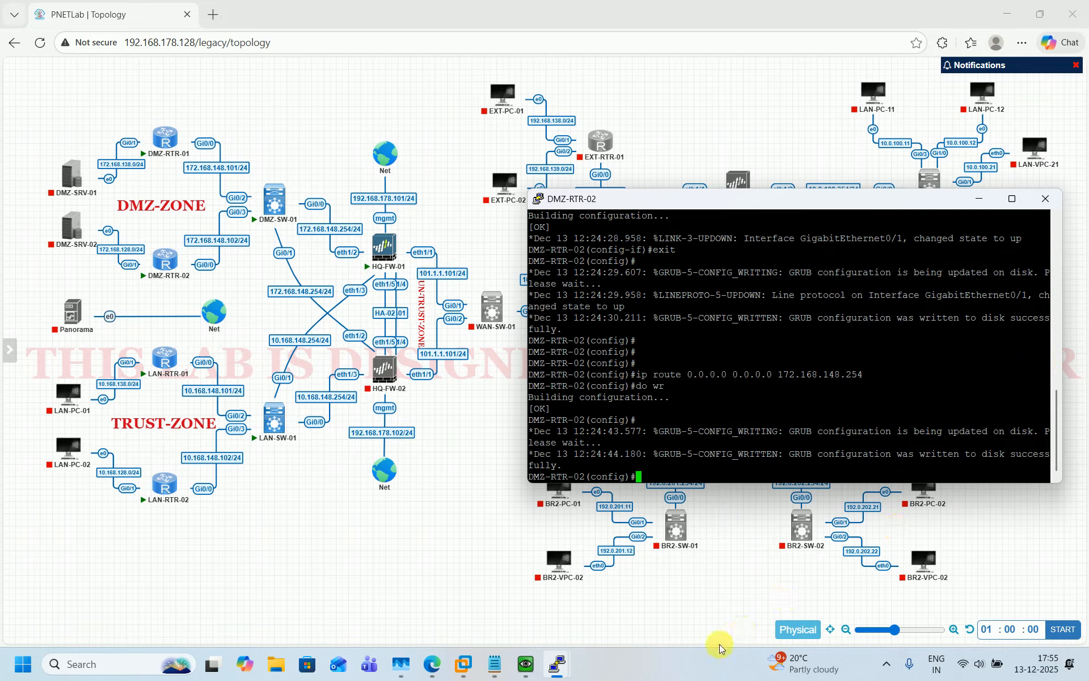
Bring the LAN-RTR-01 console forward, widen it, and list its interfaces with sh ip int br
mouse_move(564, 664)
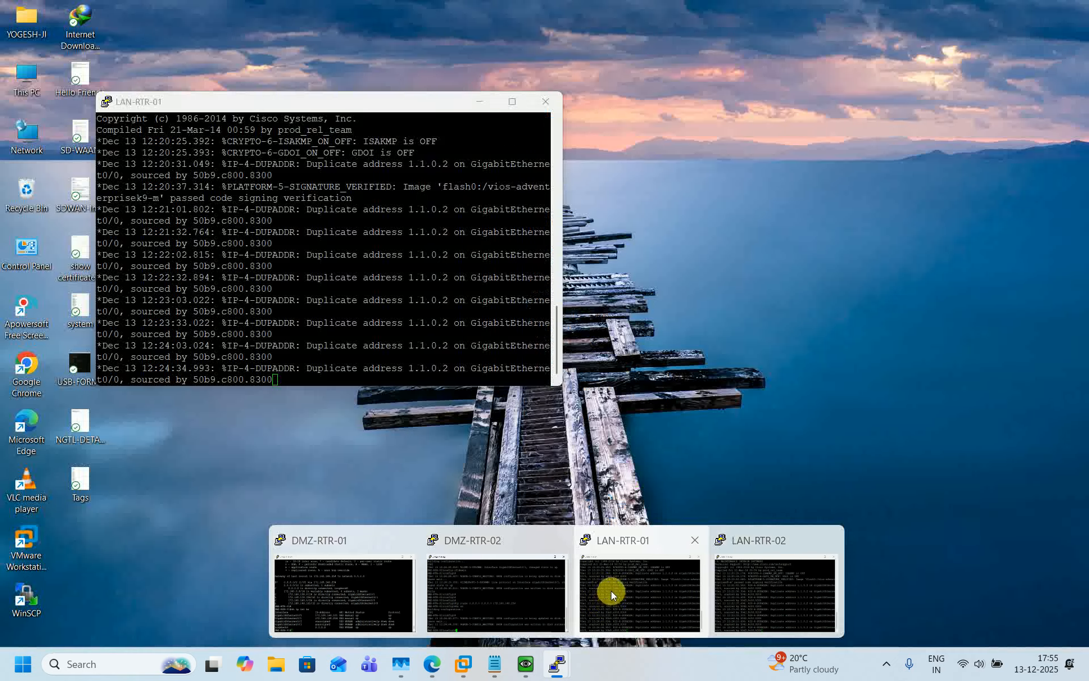
left_click(611, 590)
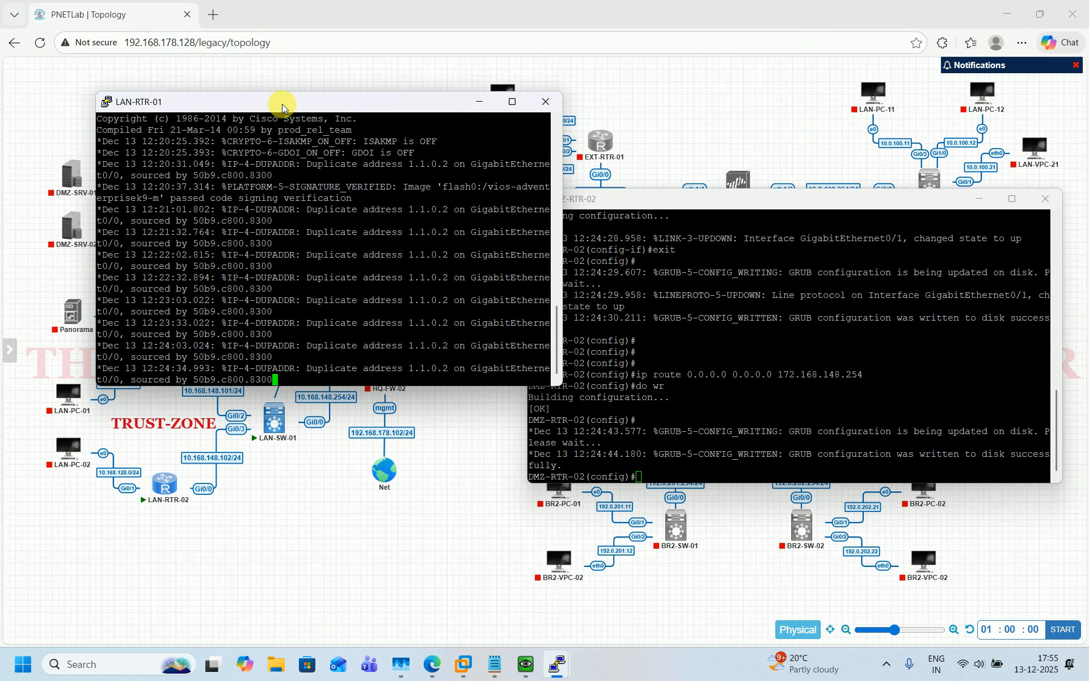
left_click_drag(282, 103, 717, 201)
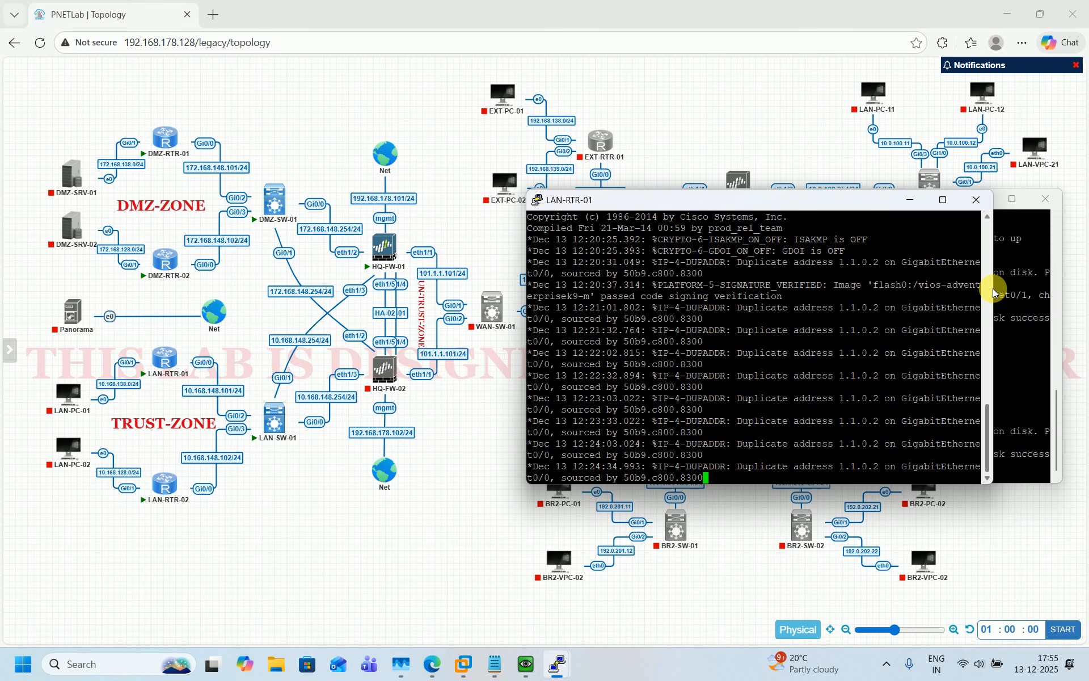
left_click_drag(1002, 290, 1076, 288)
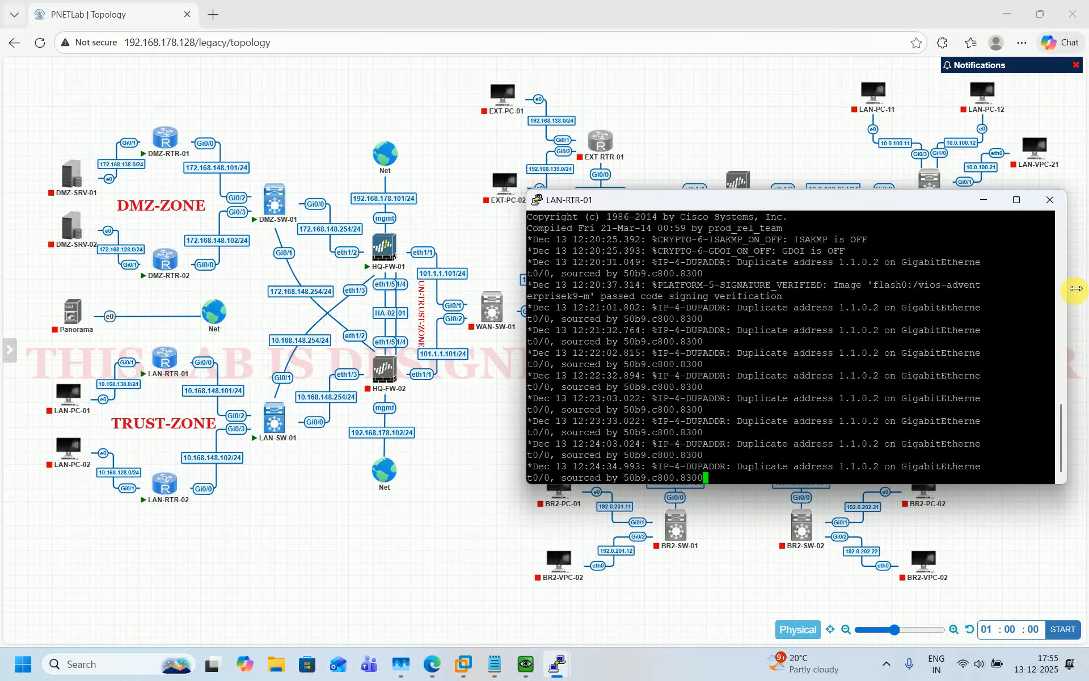
key("Return")
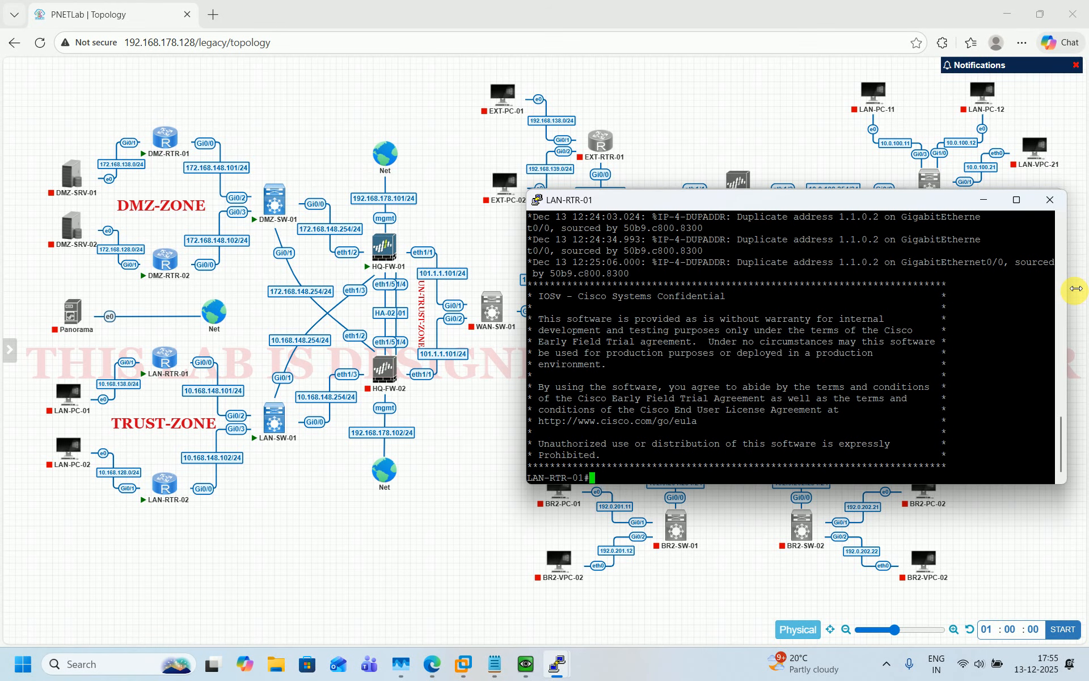
type("sh ip int br")
key("Return")
In configuration mode, assign 10.168.148.101 255.255.255.0 to GigabitEthernet0/0
type("conf t")
key("Return")
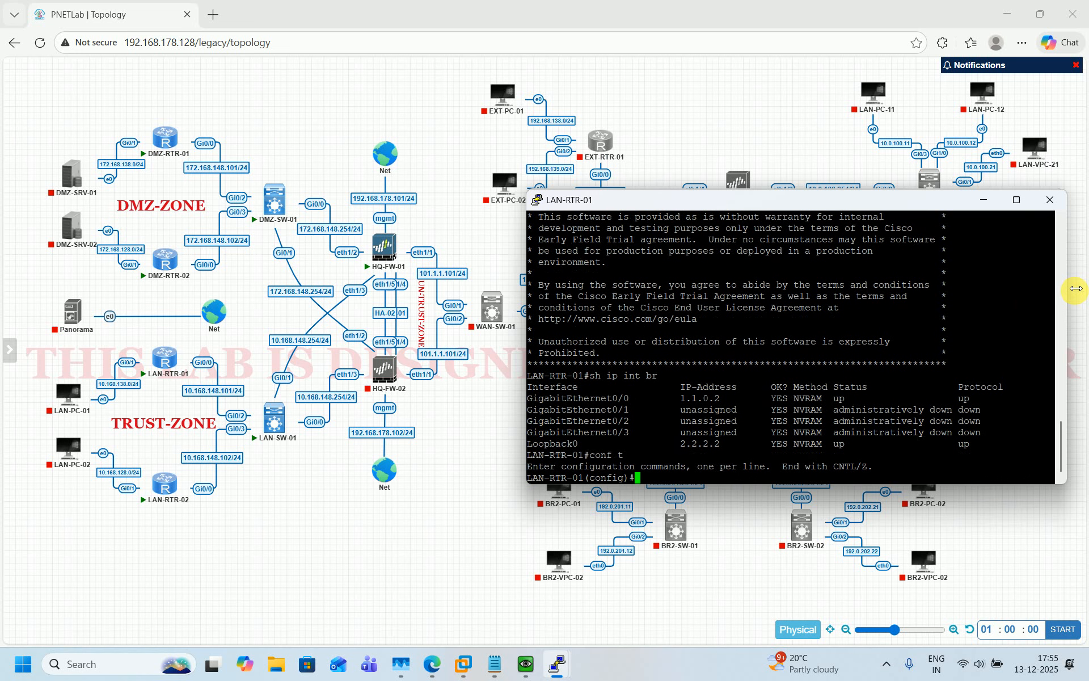
double_click(579, 403)
key("ctrl+c")
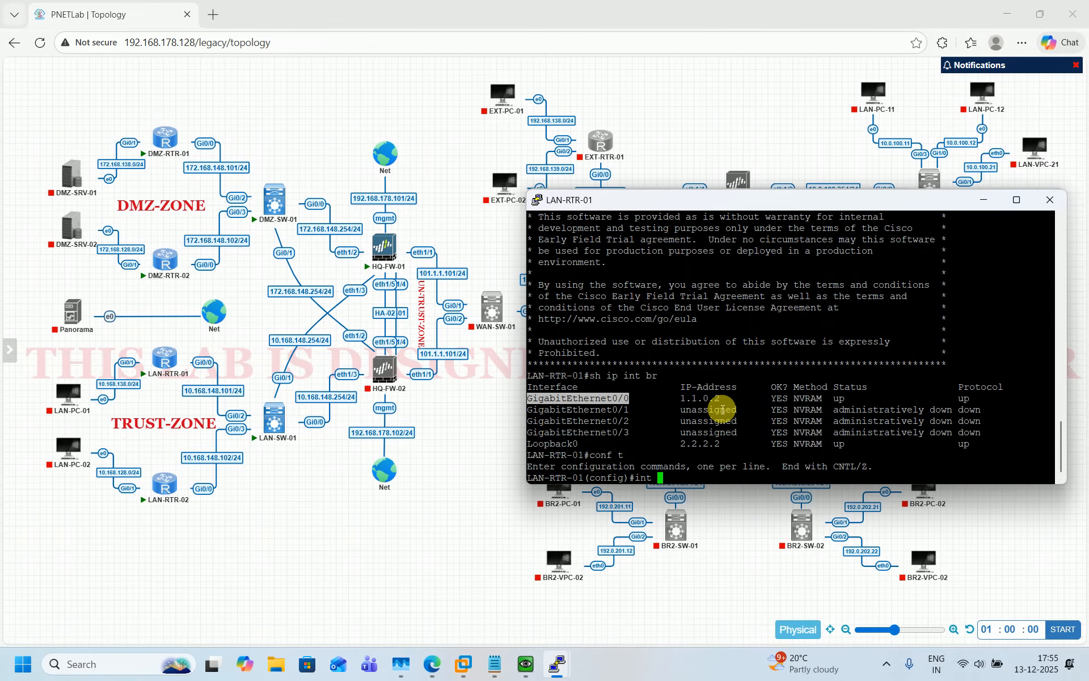
type("int")
right_click(723, 409)
key("Return")
type("ip add 1")
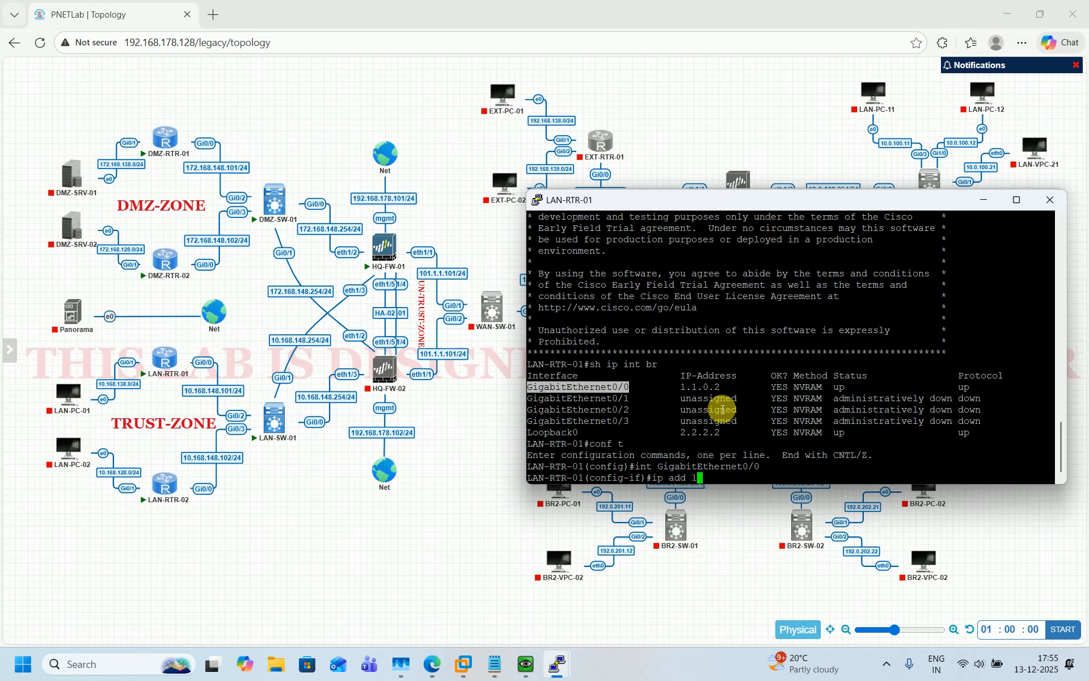
type("0.168.")
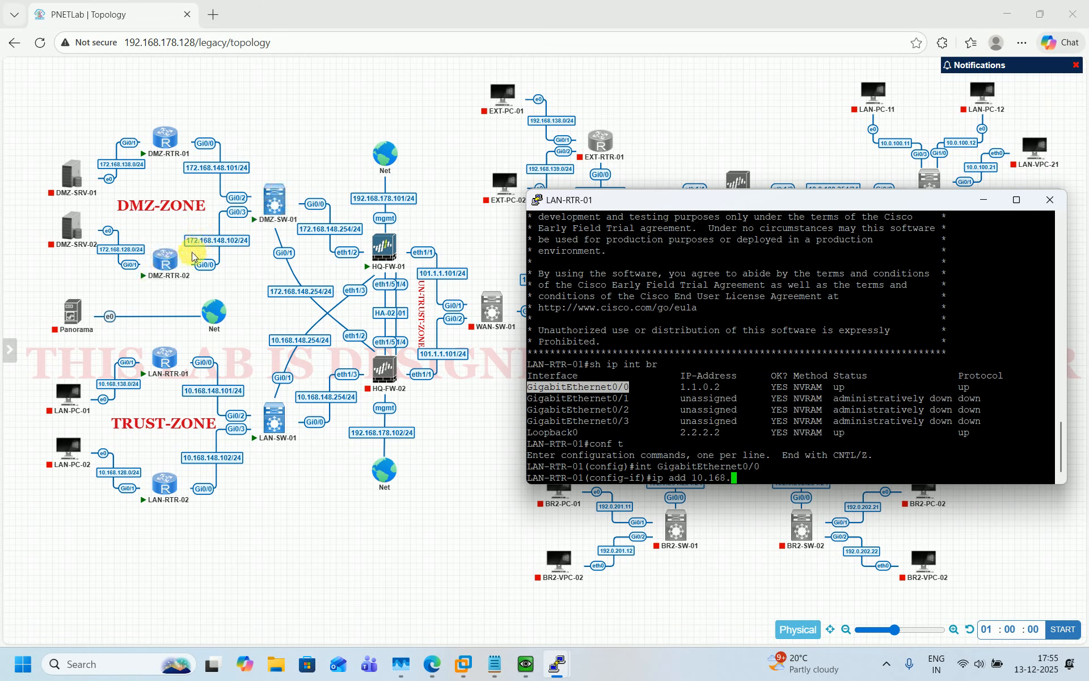
mouse_move(190, 255)
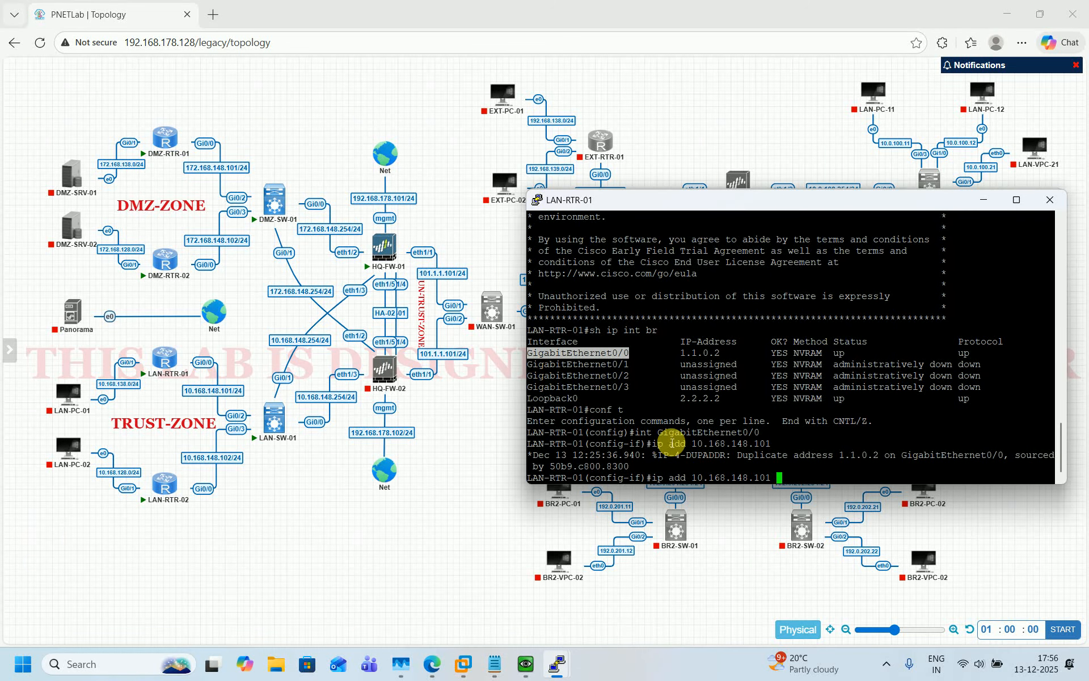
type("255.255.255.0")
key("Return")
Enable GigabitEthernet0/0 with no shut and leave interface configuration
type("no shut")
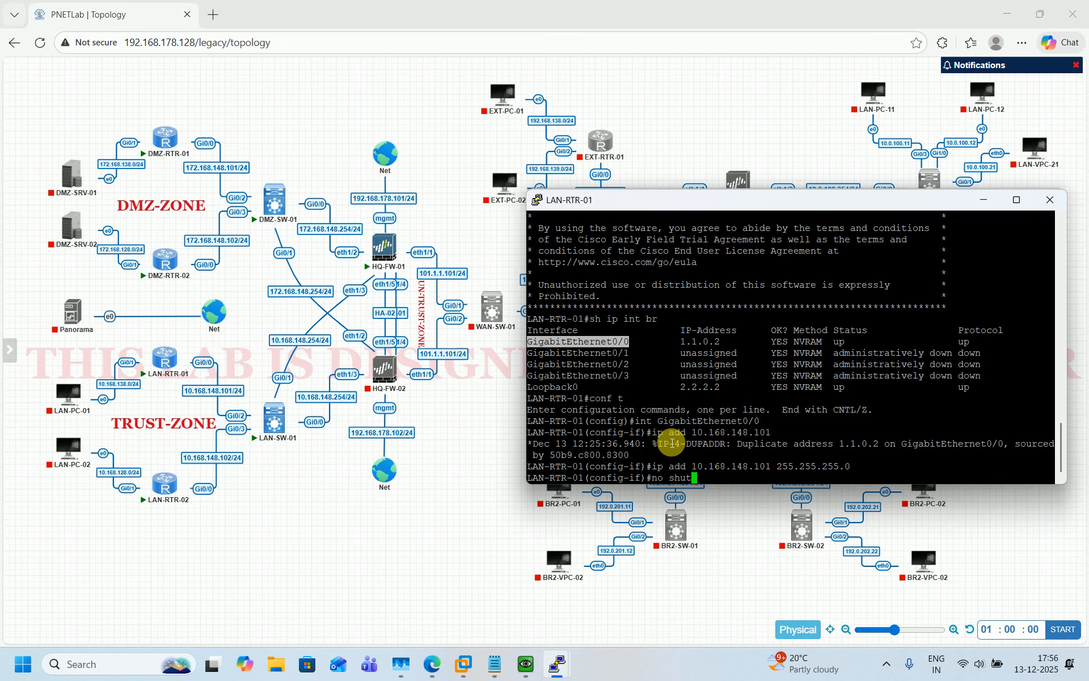
key("Return")
type("exir")
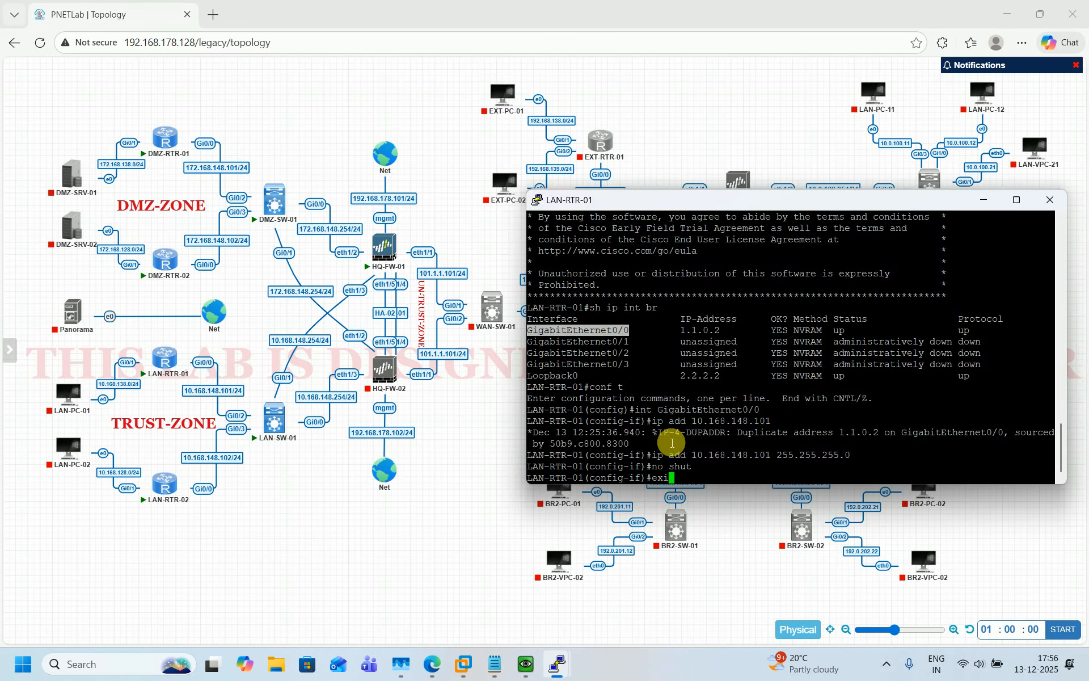
key("Return")
type("exir")
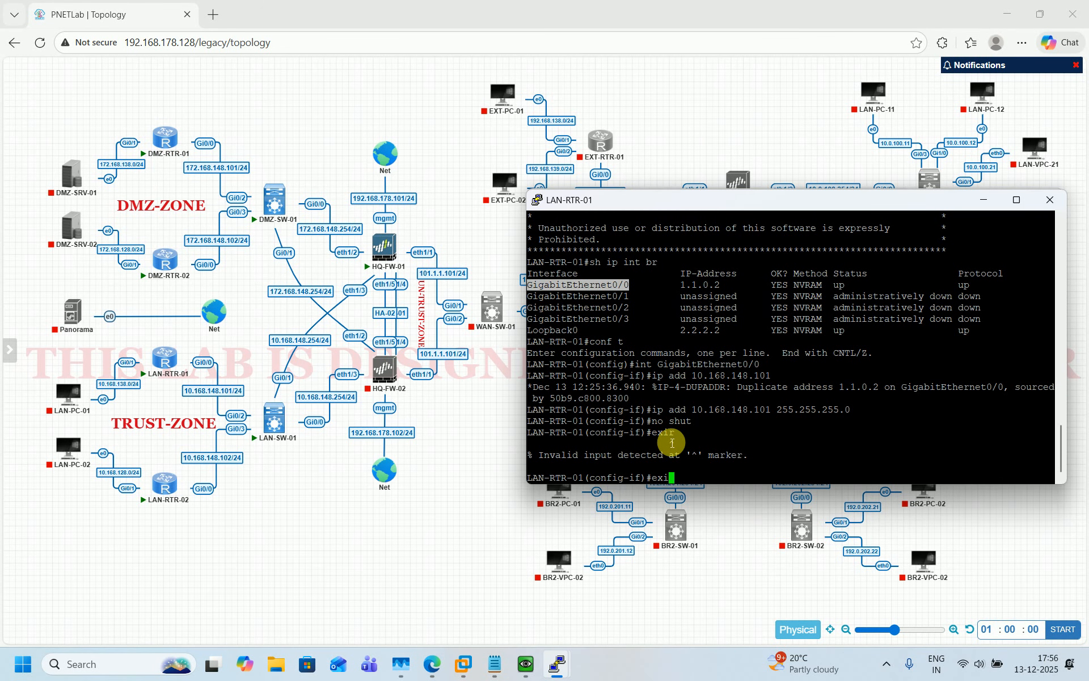
key("Return")
key("Return")
key("Return")
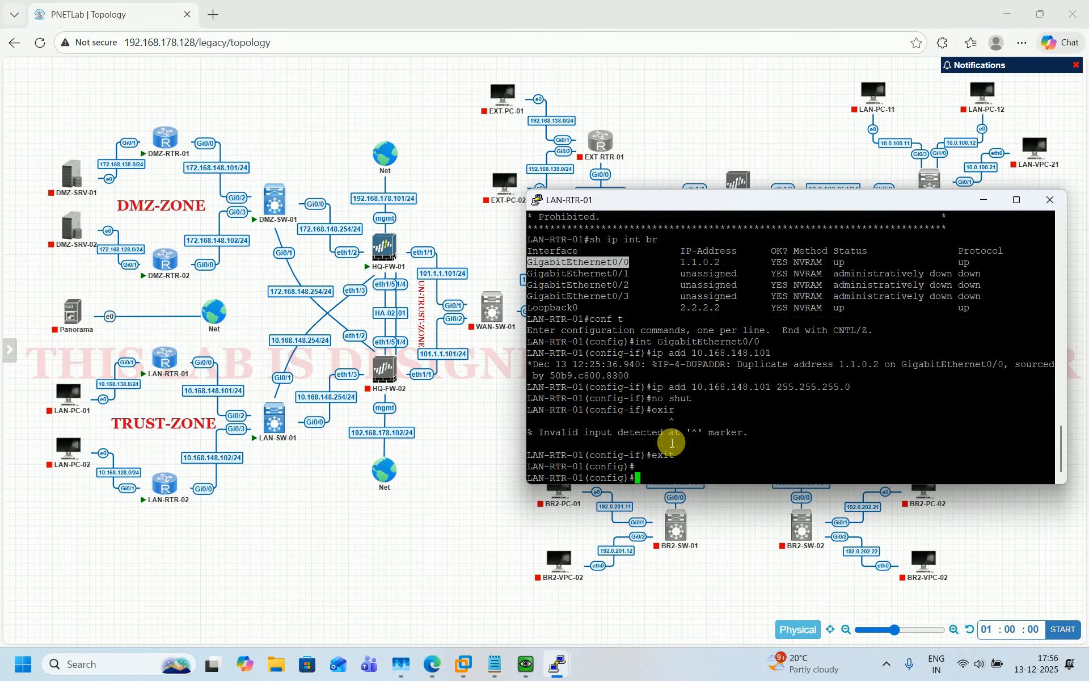
key("Up")
key("Up")
key("Up")
key("Up")
key("Up")
key("Up")
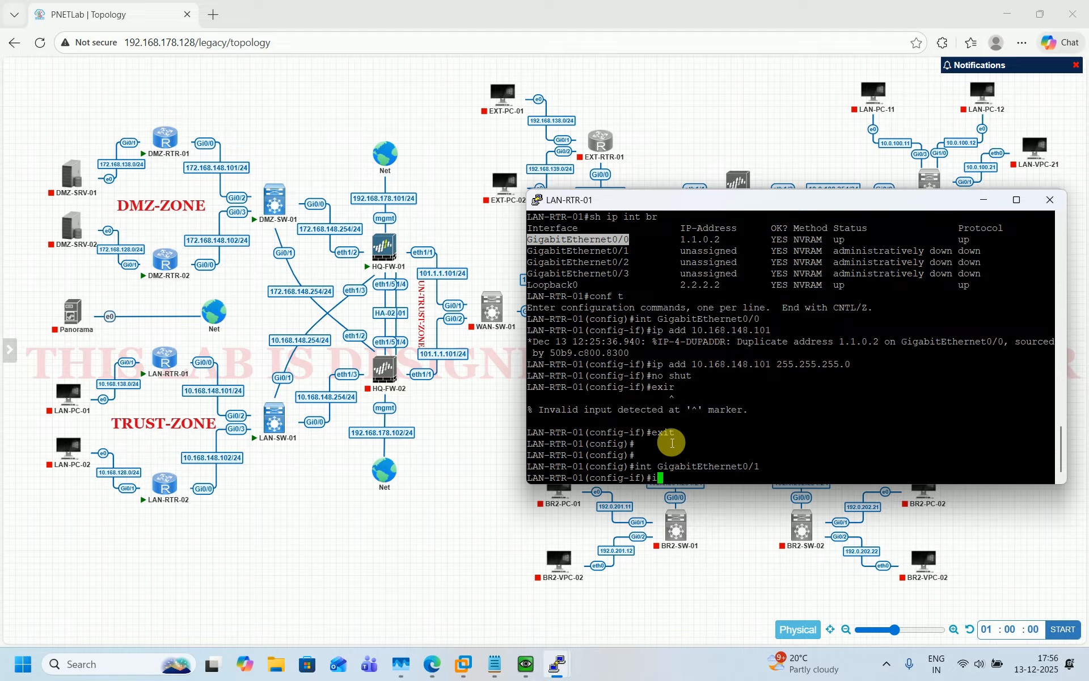
Give GigabitEthernet0/1 address 10.168.138.254 and enable it with no shut
type("p add")
right_click(672, 442)
key("Left")
key("Left")
key("Left")
key("Left")
key("Left")
key("Left")
key("Left")
key("Left")
key("Left")
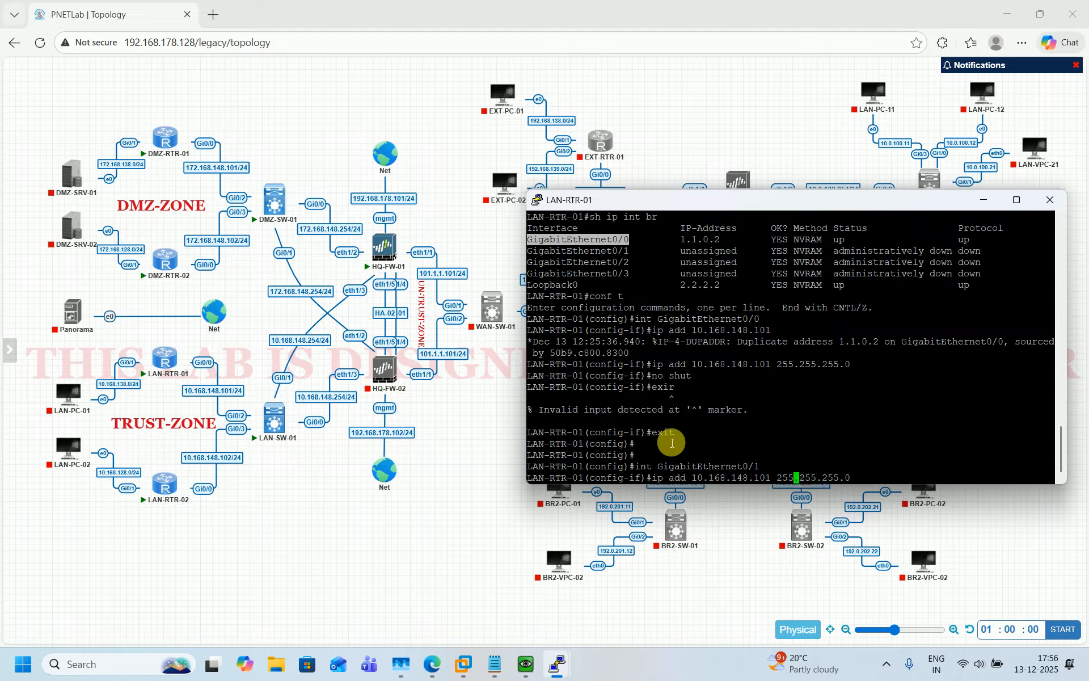
key("Left")
key("Left")
key("BackSpace")
key("BackSpace")
key("BackSpace")
key("BackSpace")
key("BackSpace")
key("BackSpace")
type("38.254")
key("Return")
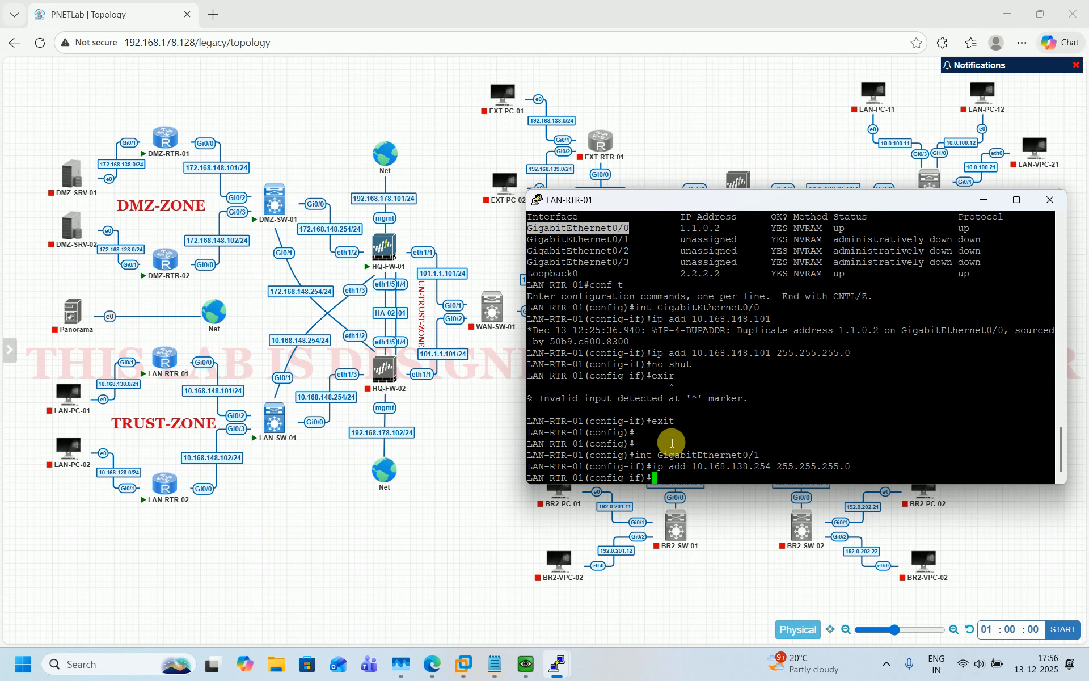
type("no shut")
key("Return")
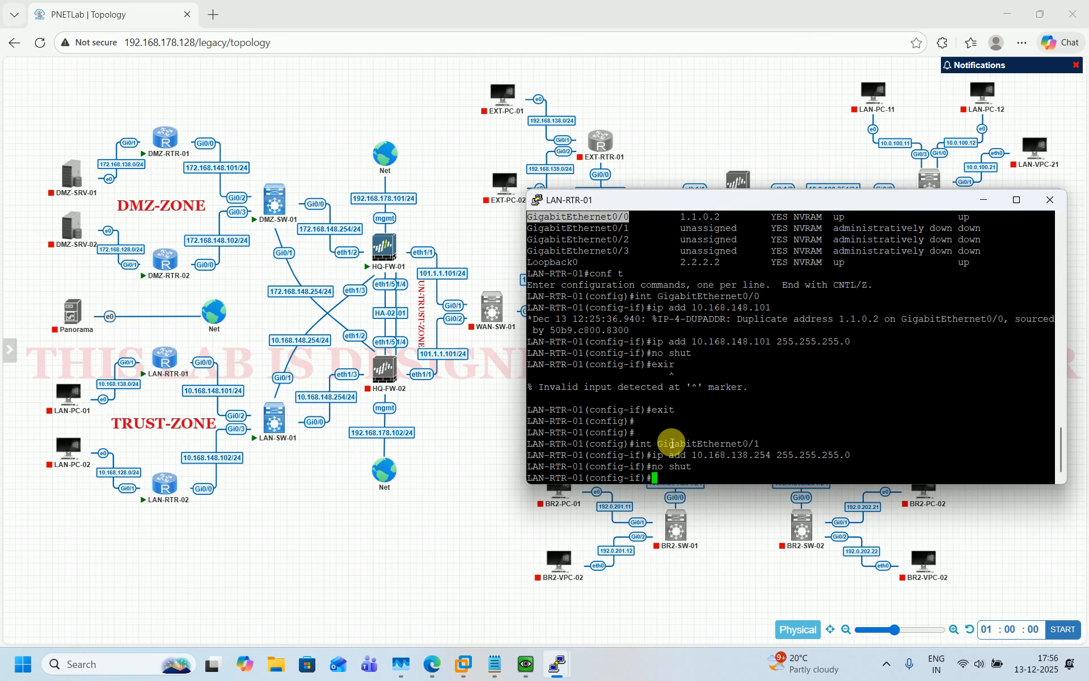
Add default route 0.0.0.0 0.0.0.0 via 10.168.148.254 and save with do wr
type("exit")
key("Return")
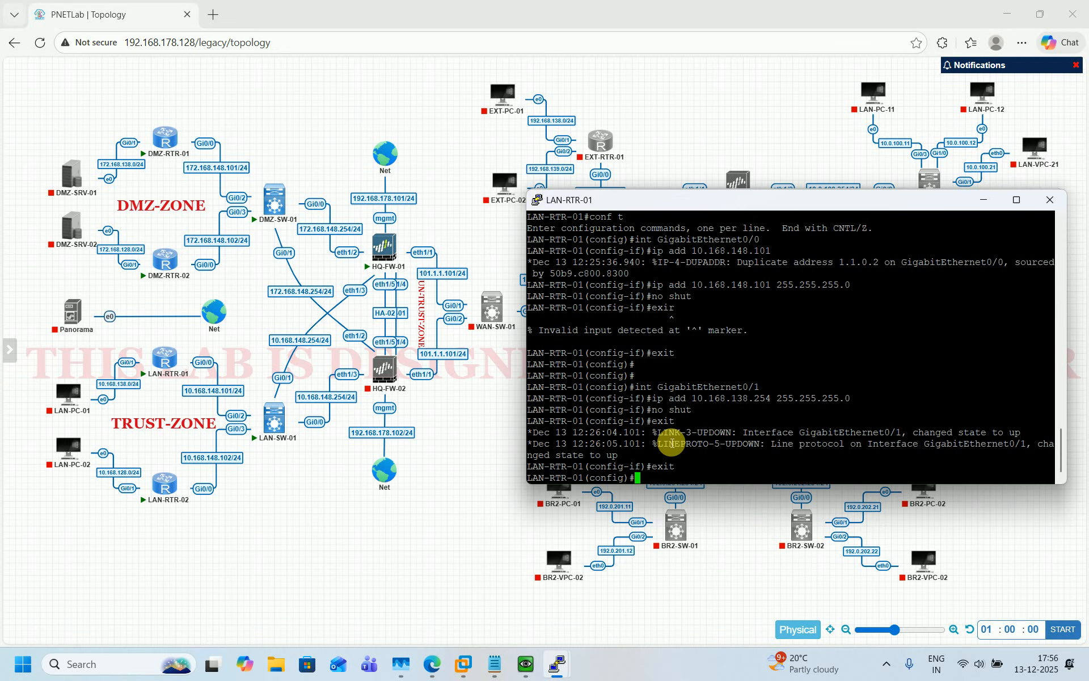
key("Return")
key("Return")
type("ip rou")
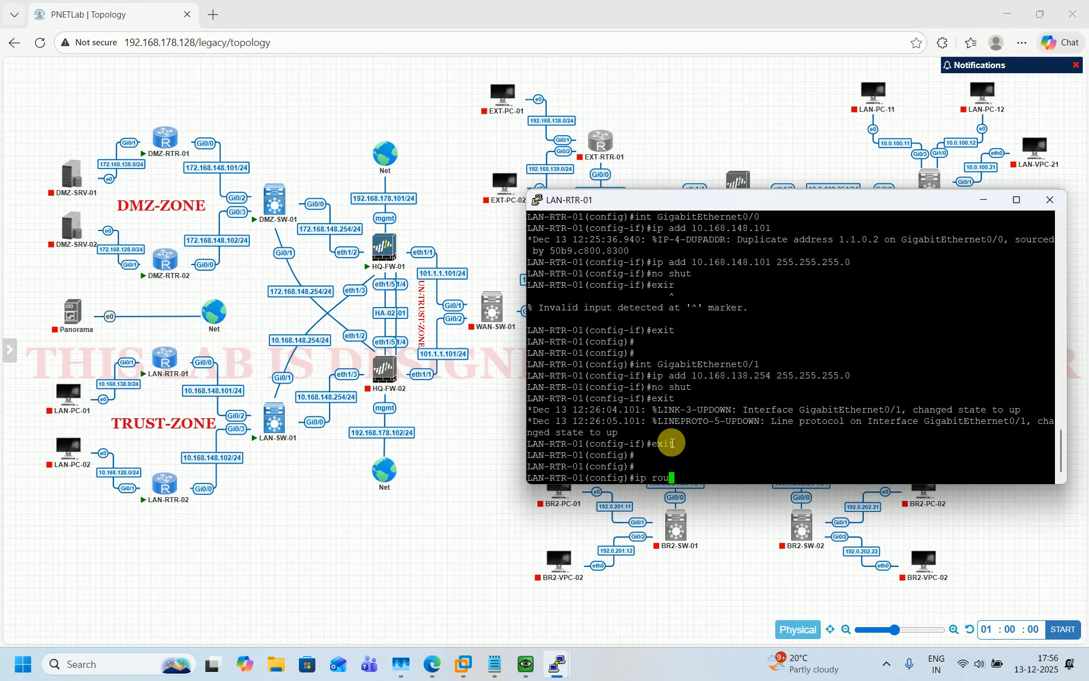
type("te 0.0.0.0 0.0.0.0 10.168.148.254")
key("Return")
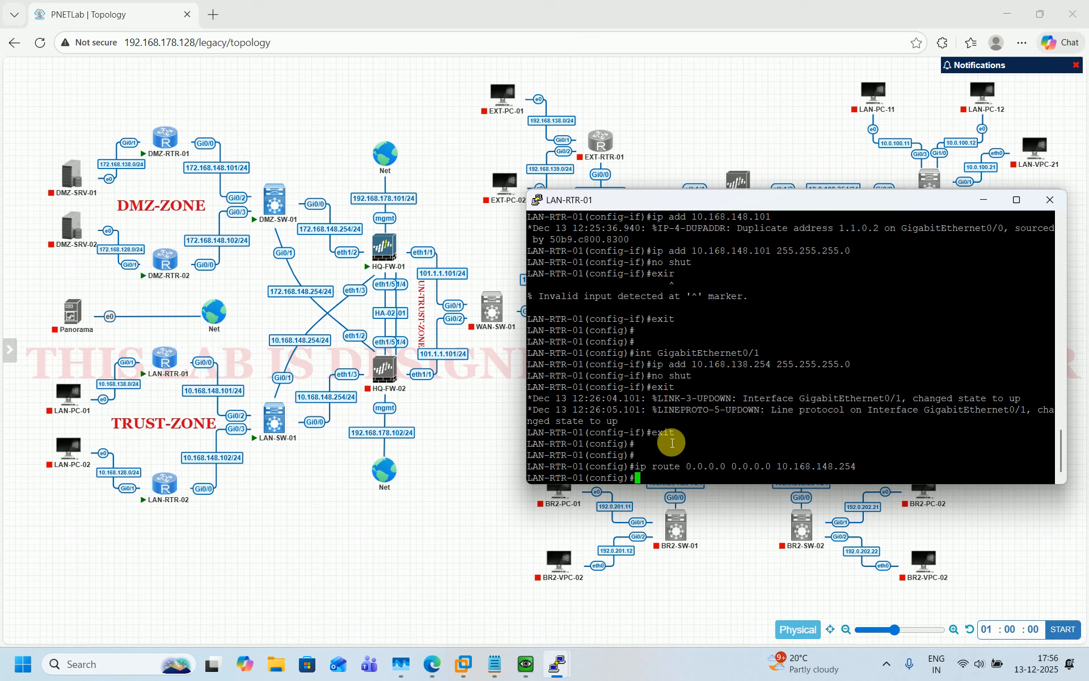
type("do wr")
key("Return")
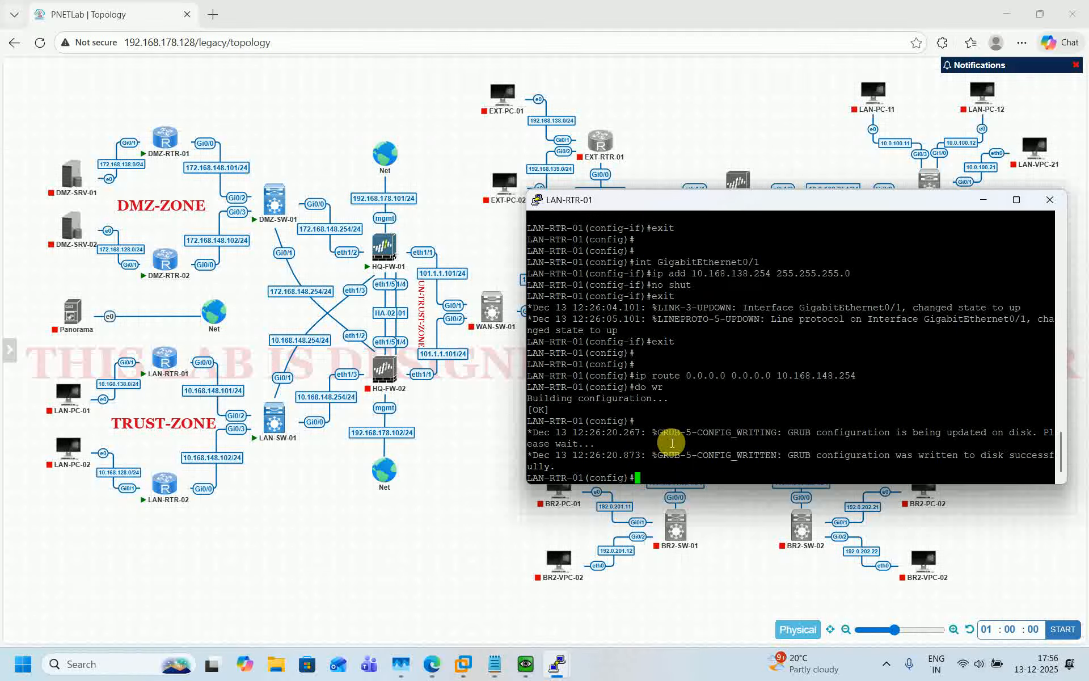
Bring the LAN-RTR-02 console forward, widen it, and list its interfaces with sh ip int br
mouse_move(556, 662)
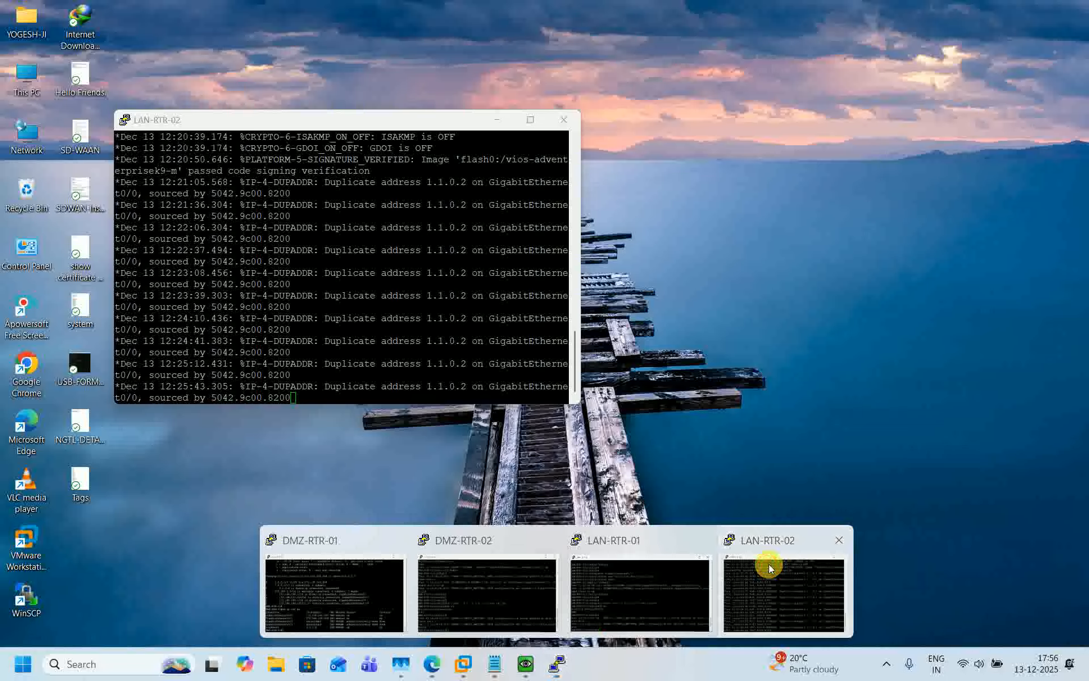
left_click(767, 564)
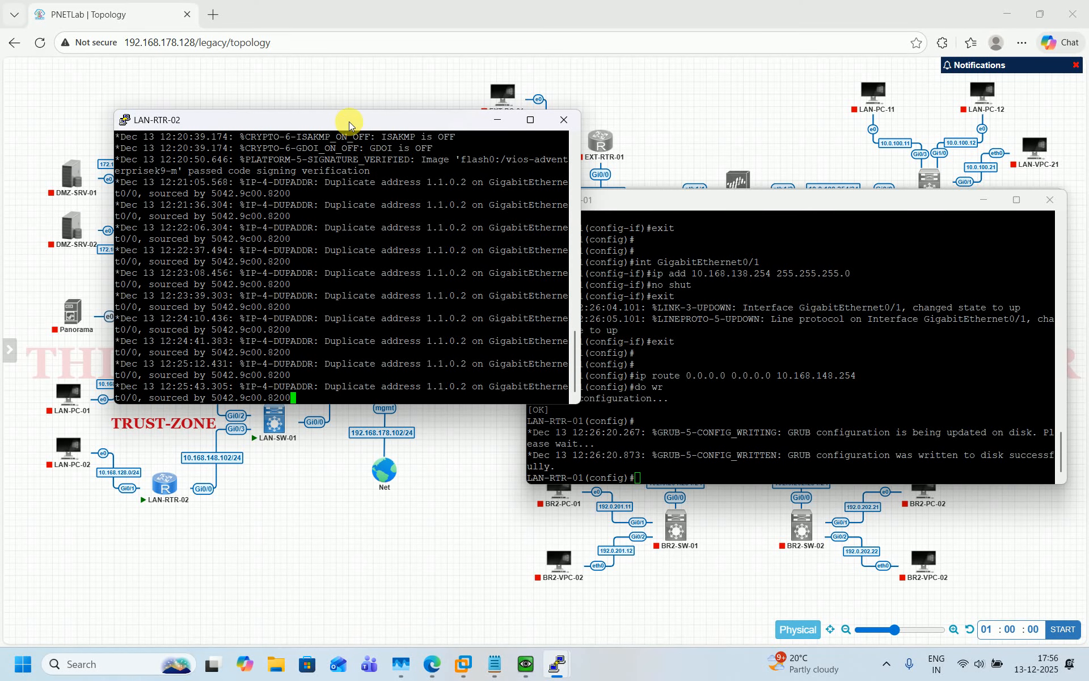
left_click_drag(348, 121, 762, 200)
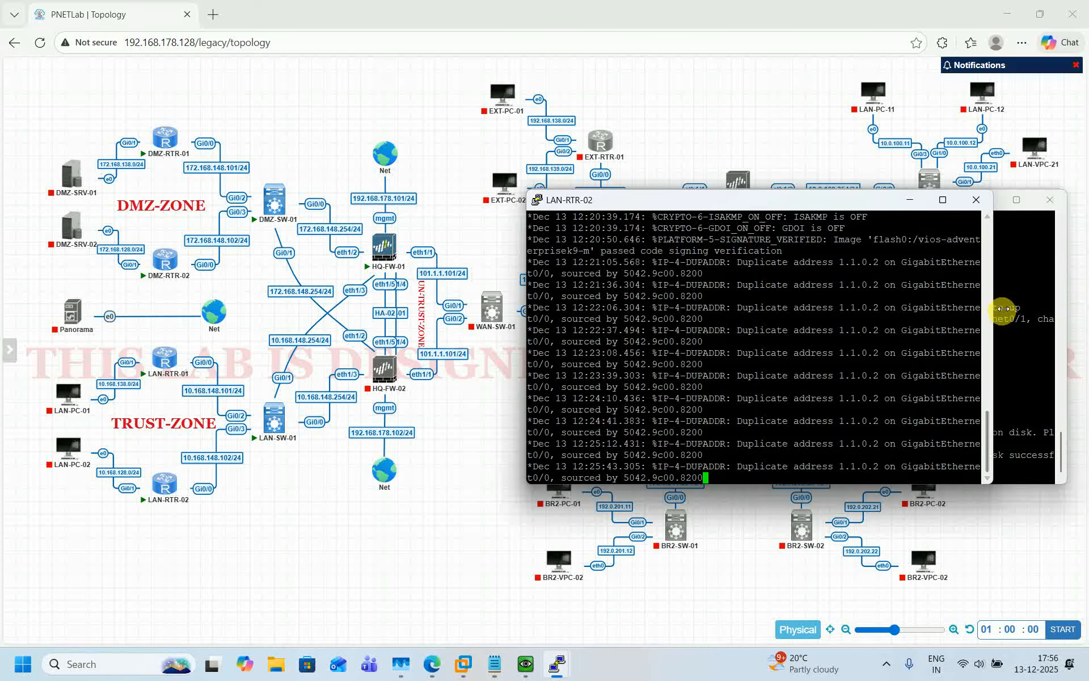
left_click_drag(1003, 308, 1077, 304)
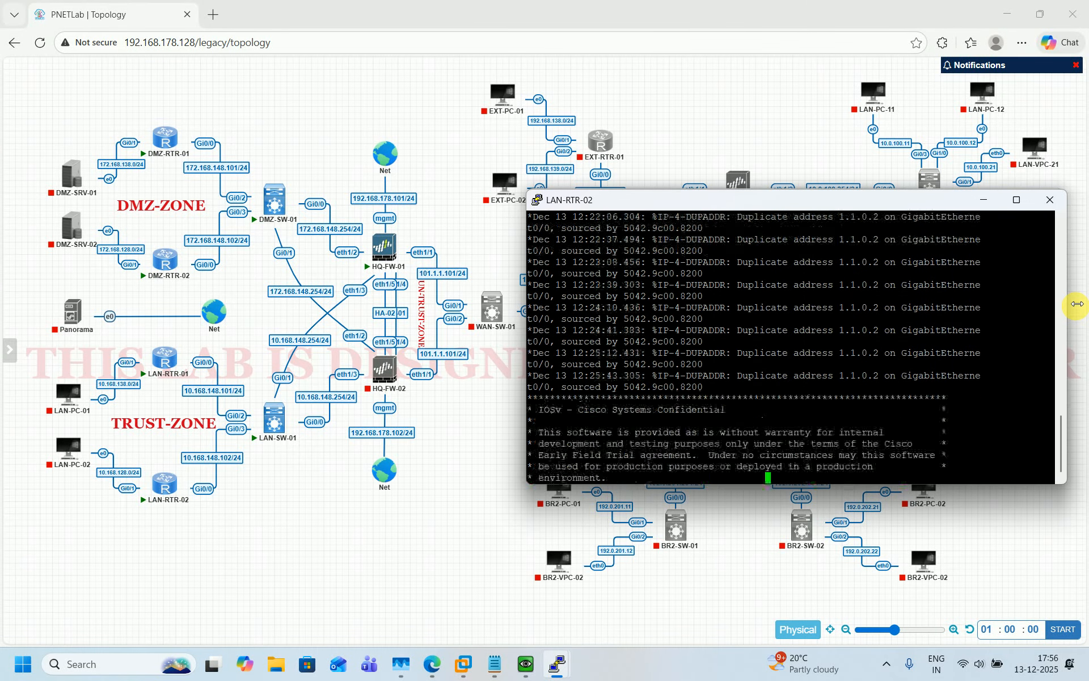
type("sh ip ")
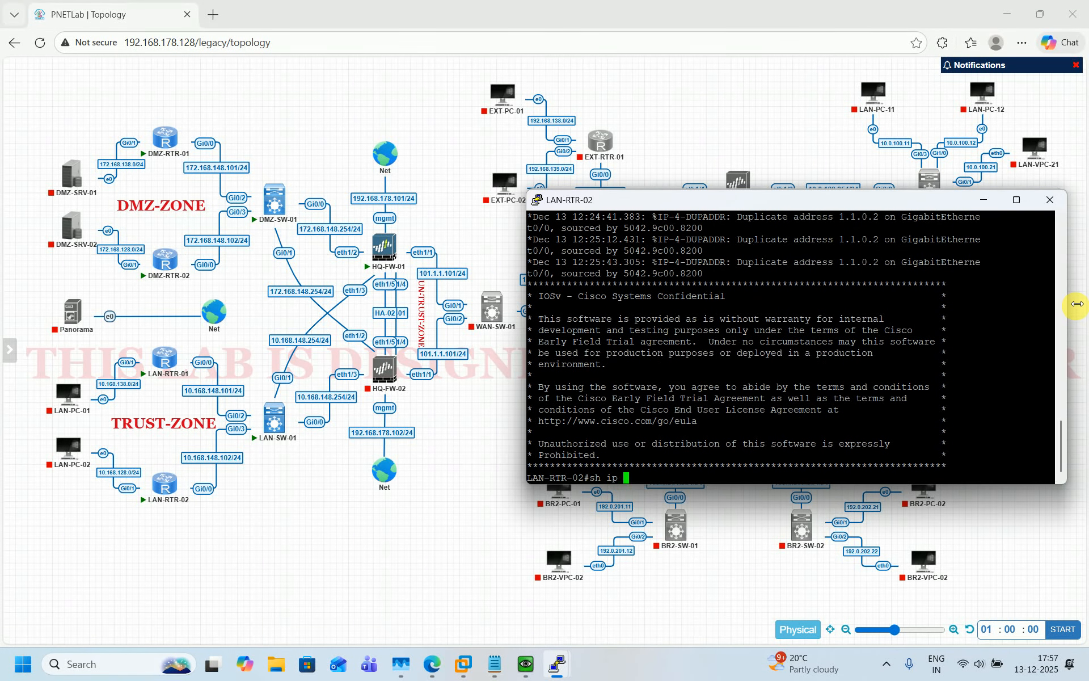
type("int br")
key("Return")
In configuration mode, give GigabitEthernet0/0 10.168.148.102 255.255.255.0 and enable it
type("co")
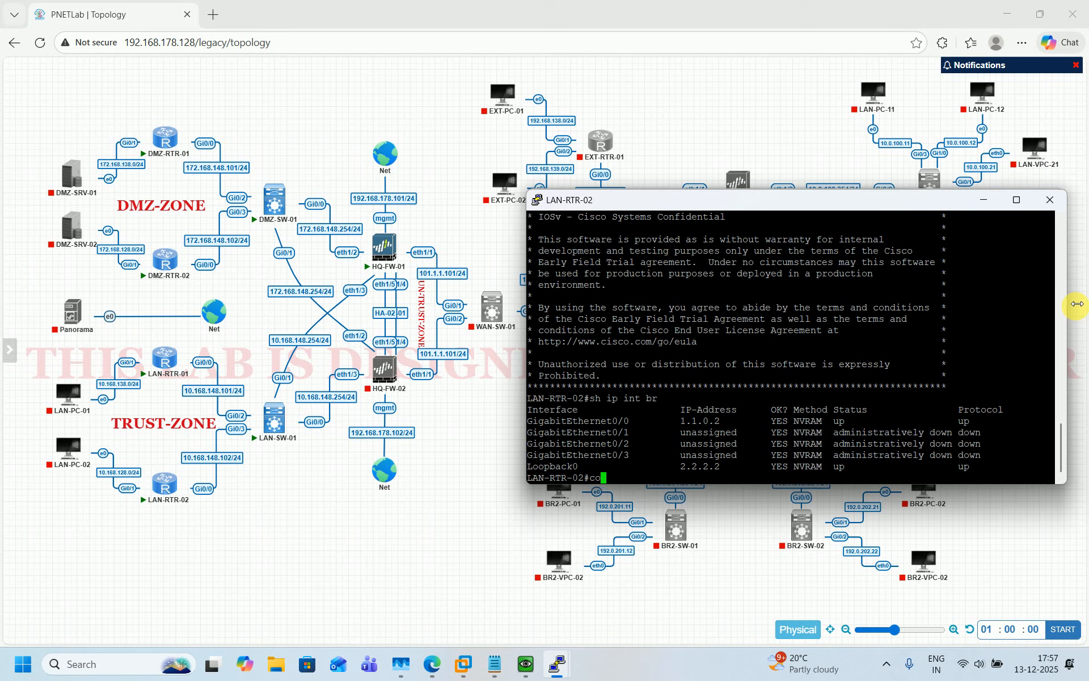
type("f t")
key("Return")
type("conf t")
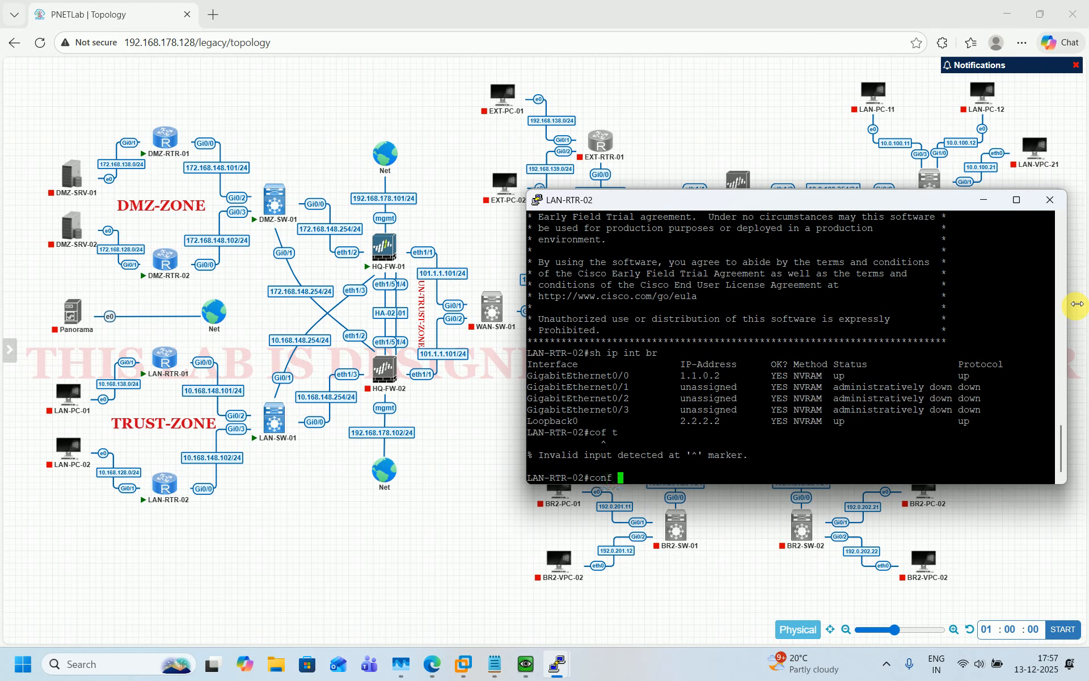
key("Return")
type("int")
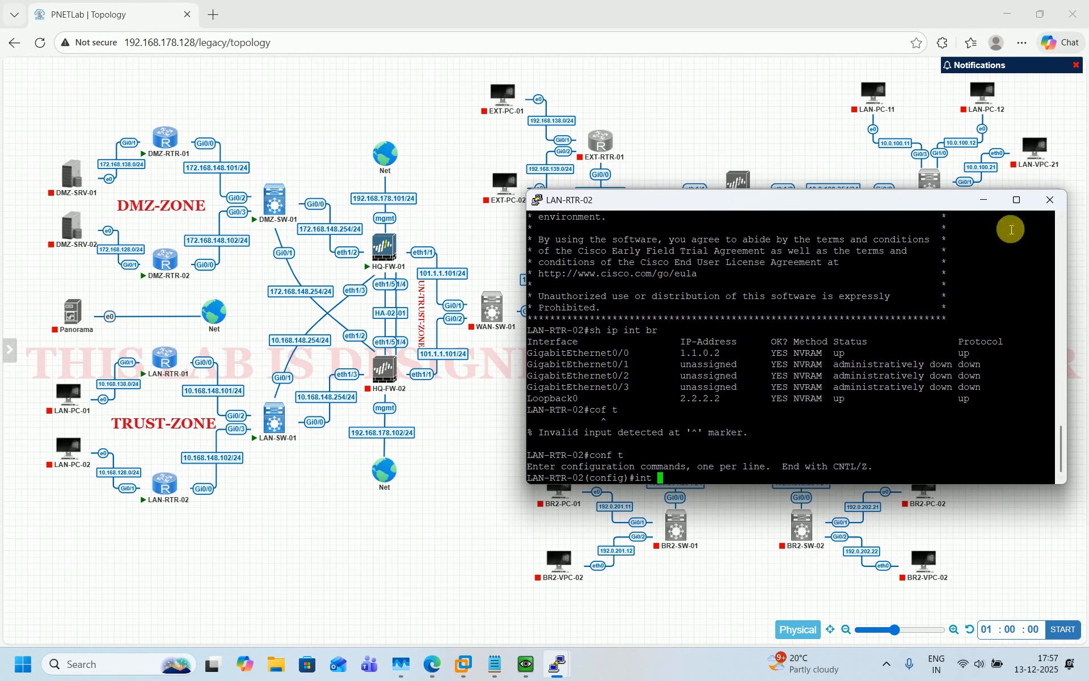
double_click(619, 356)
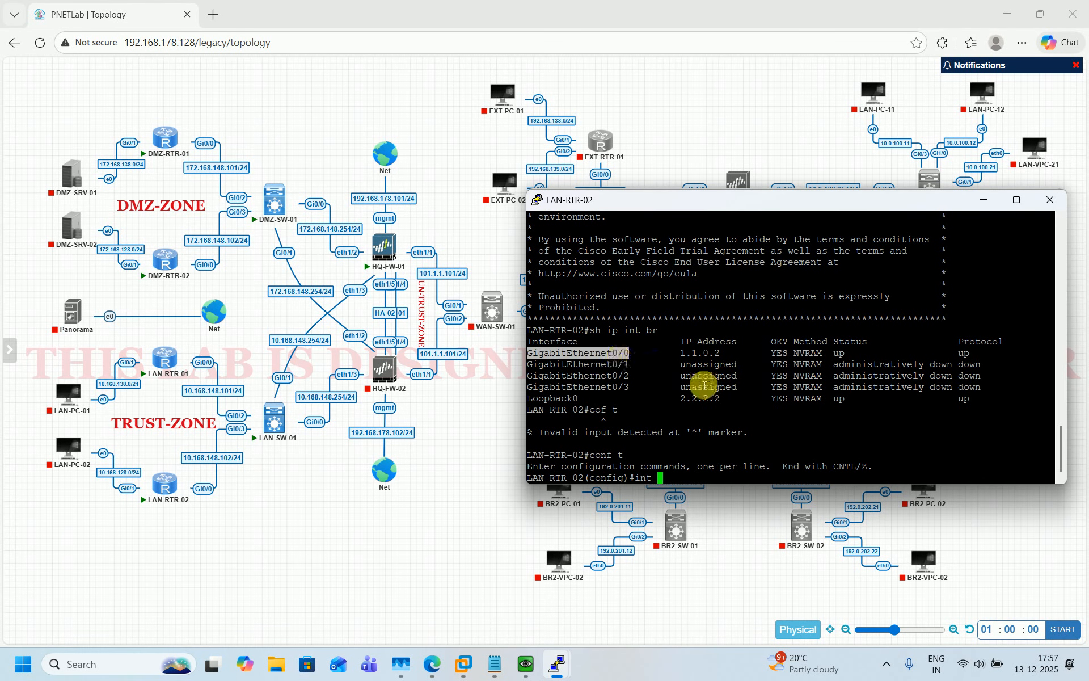
right_click(716, 394)
key("Return")
type("ip add")
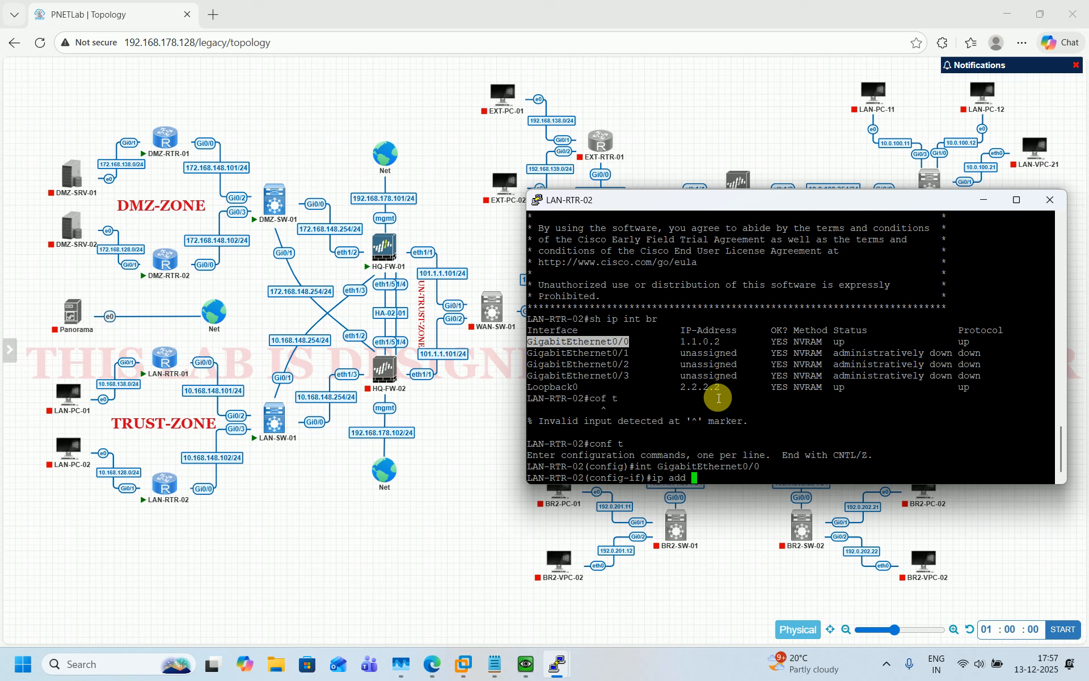
type(" 10.168.148.")
key("BackSpace")
key("BackSpace")
type("255.255.255.0")
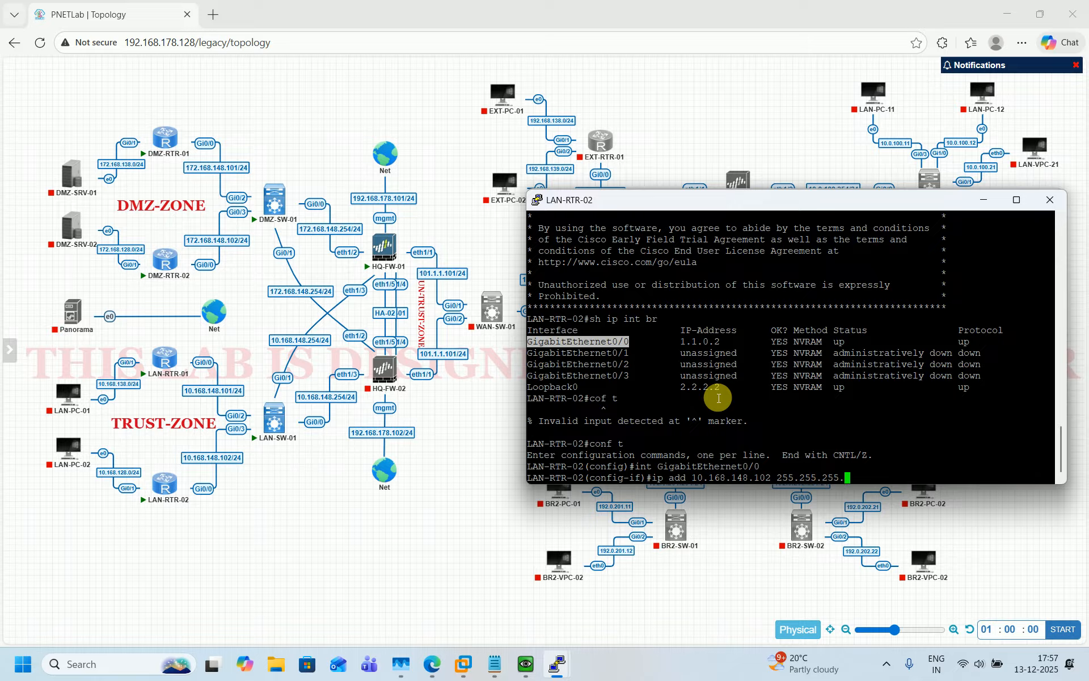
key("Return")
type("no shut")
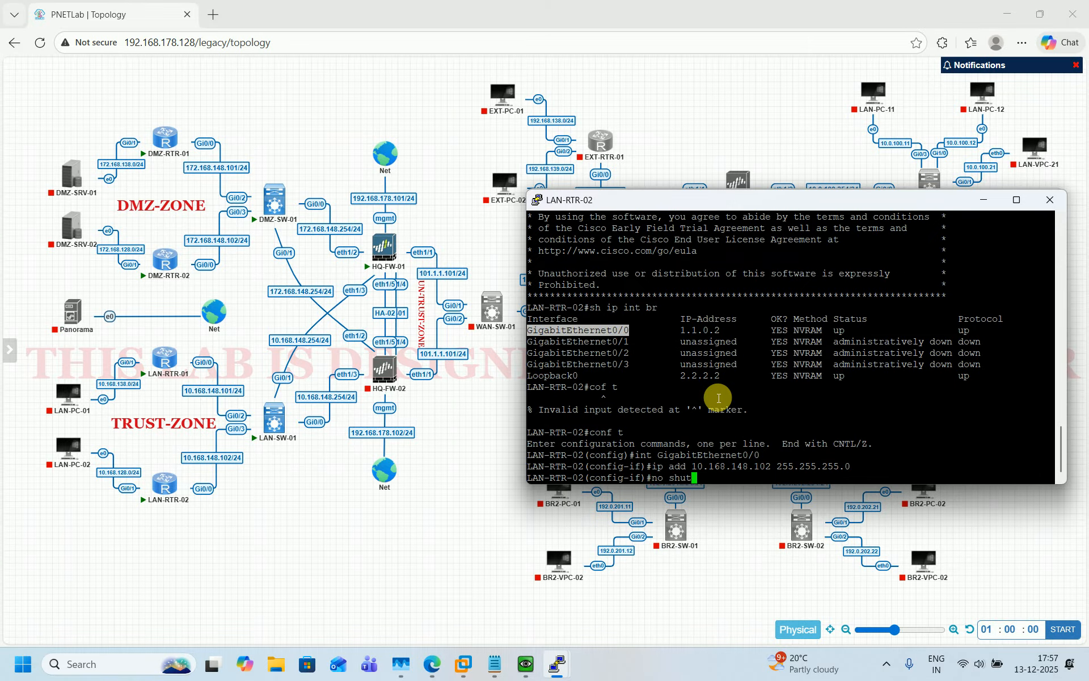
key("Return")
type("exi")
type("t")
key("Return")
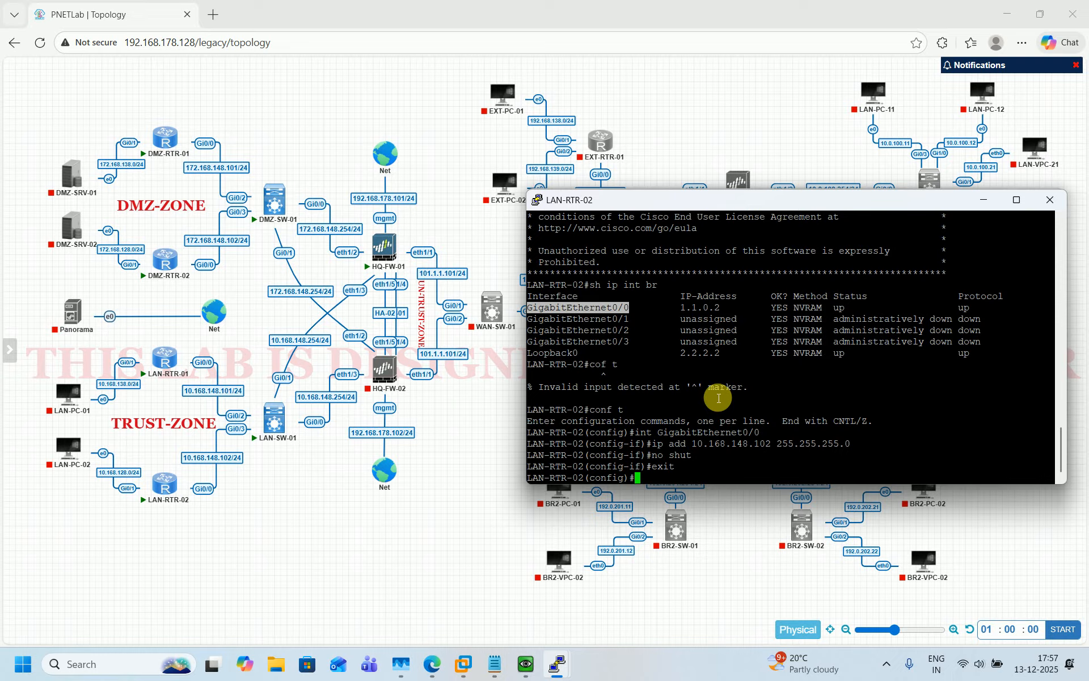
Give GigabitEthernet0/1 10.168.128.254 255.255.255.0 and enable it
key("Up")
key("Up")
key("Up")
key("Up")
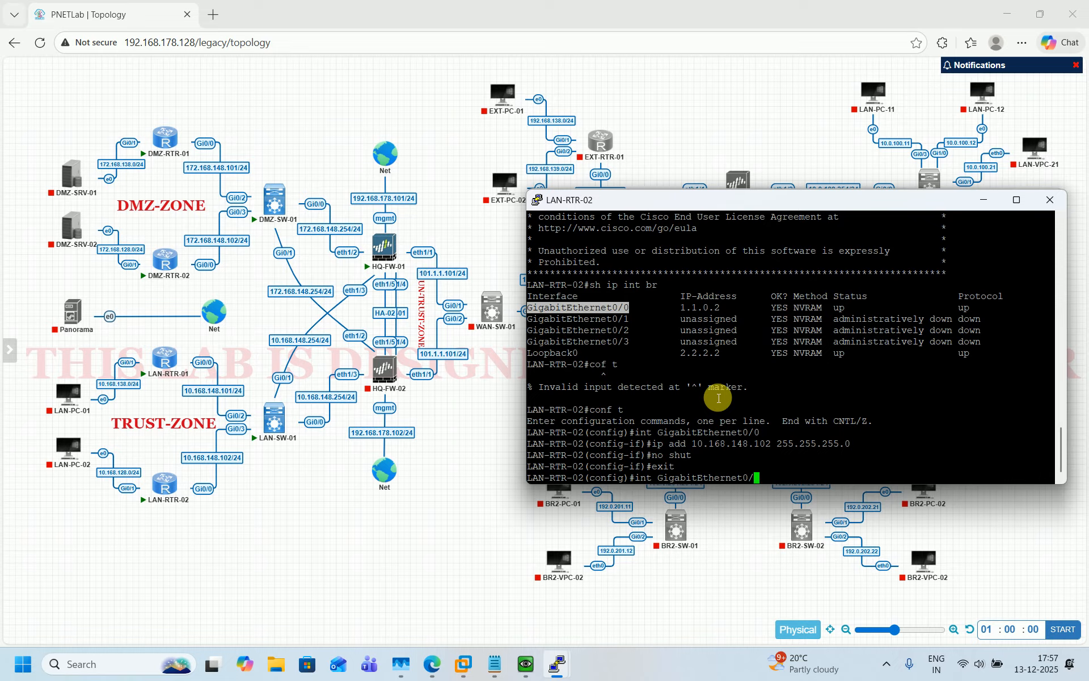
type("1")
key("Return")
key("Up")
key("Up")
key("Up")
key("Up")
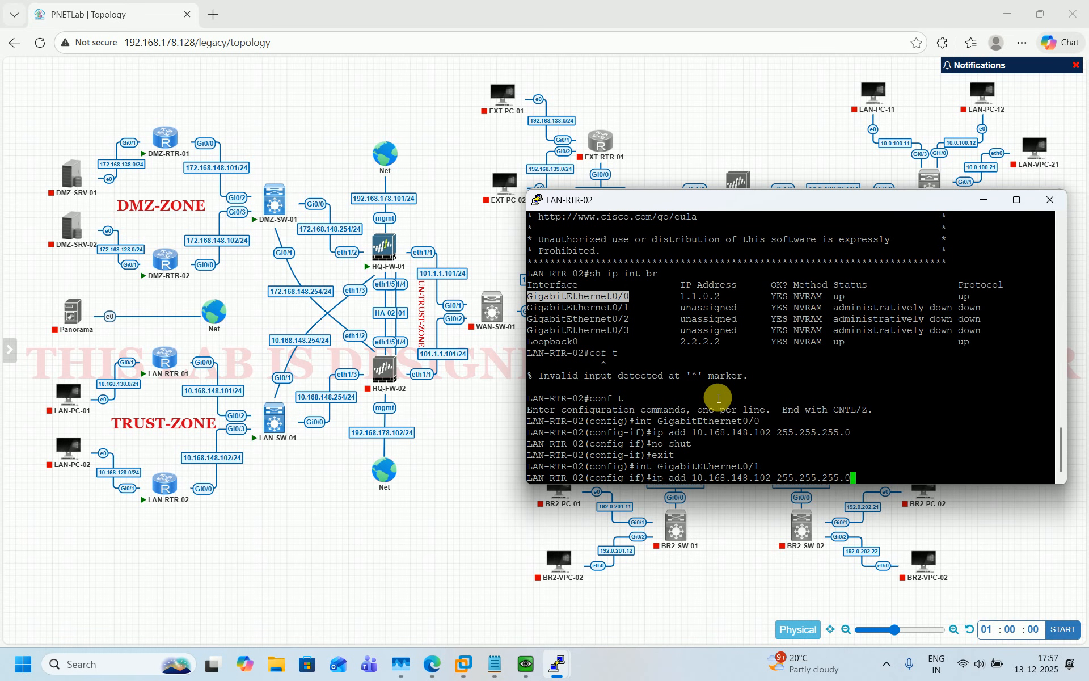
key("Left")
key("Left")
key("Left")
key("Left")
key("Left")
key("Left")
key("Left")
key("Left")
key("Left")
key("Left")
key("Left")
key("BackSpace")
key("BackSpace")
key("BackSpace")
key("BackSpace")
key("BackSpace")
key("BackSpace")
key("BackSpace")
type("28.254")
key("Return")
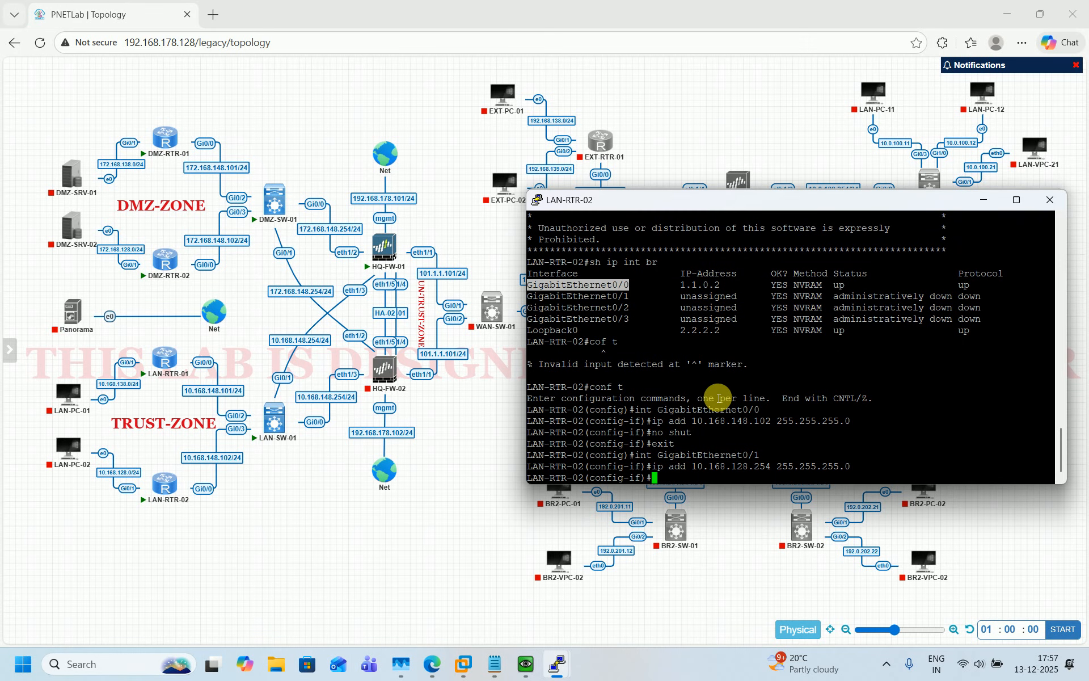
type("no shut")
key("Return")
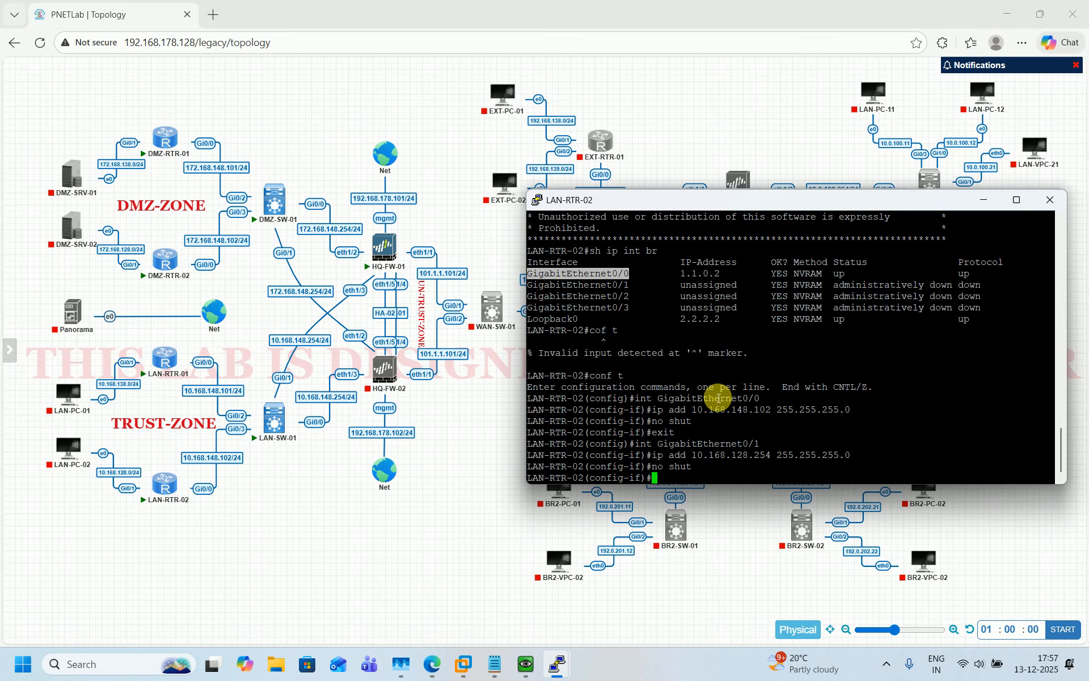
type("exit")
key("Return")
Add a default route via 10.168.148.254 and save the configuration with do wr
type("ip r")
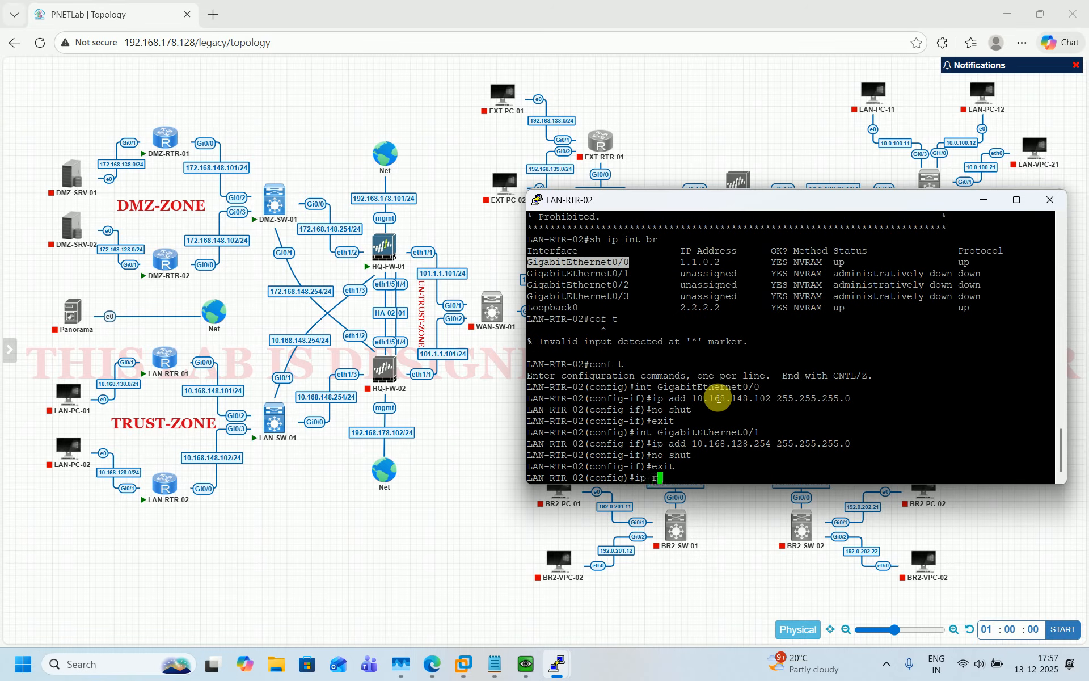
type("oute 0.0.0.")
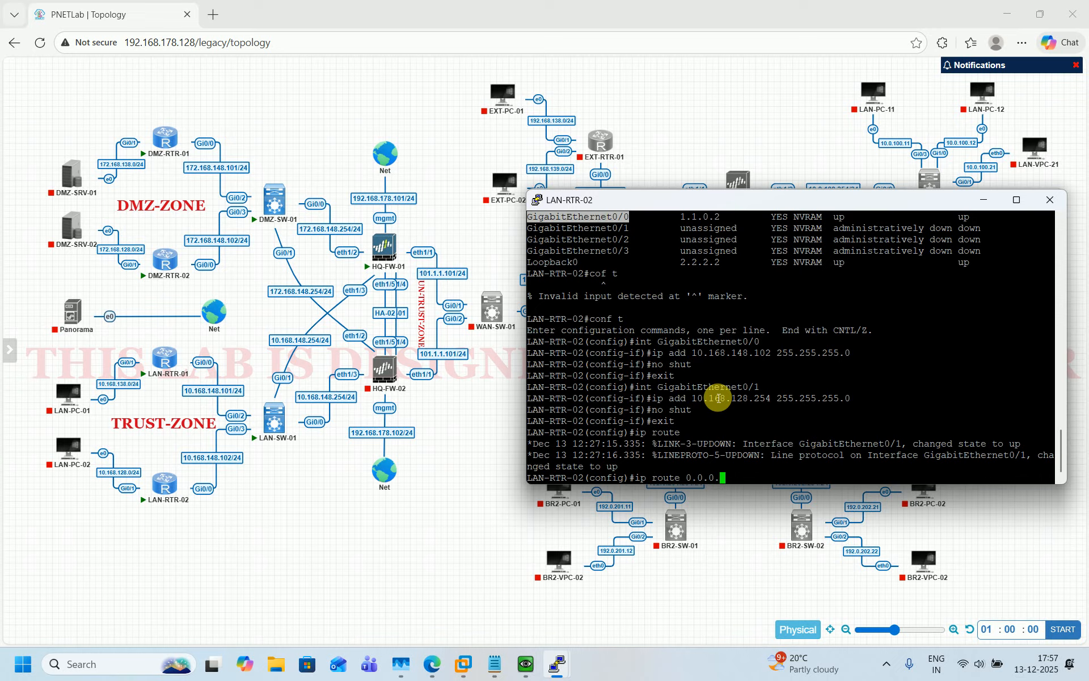
type("0 0.0.0.0 10.168.148.254")
key("Return")
type("do wr")
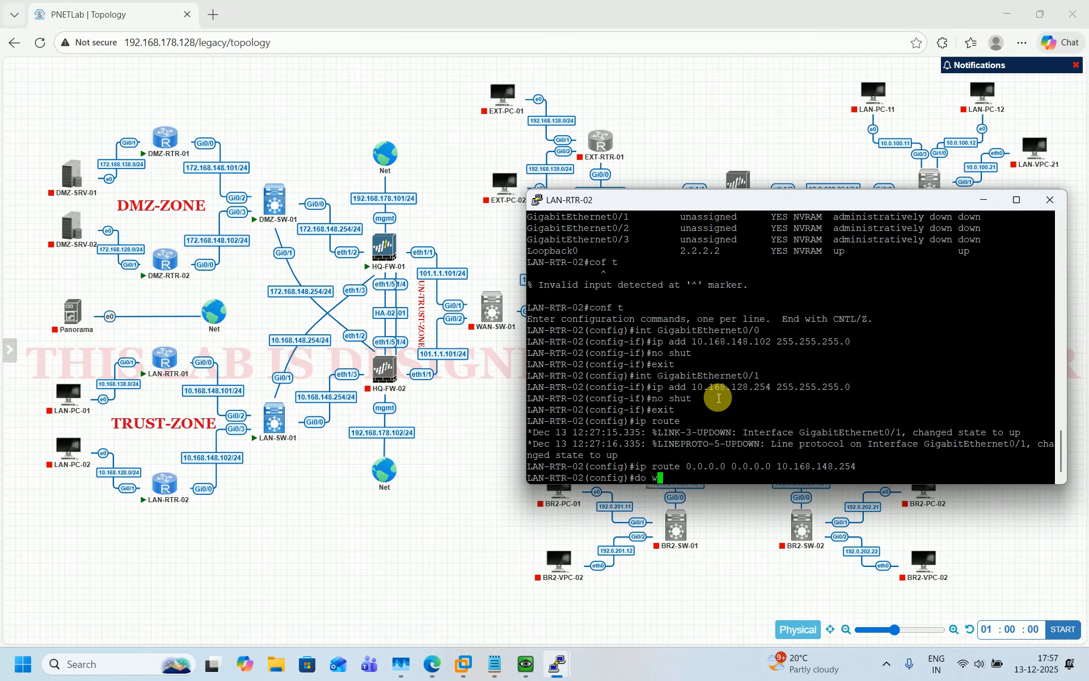
key("Return")
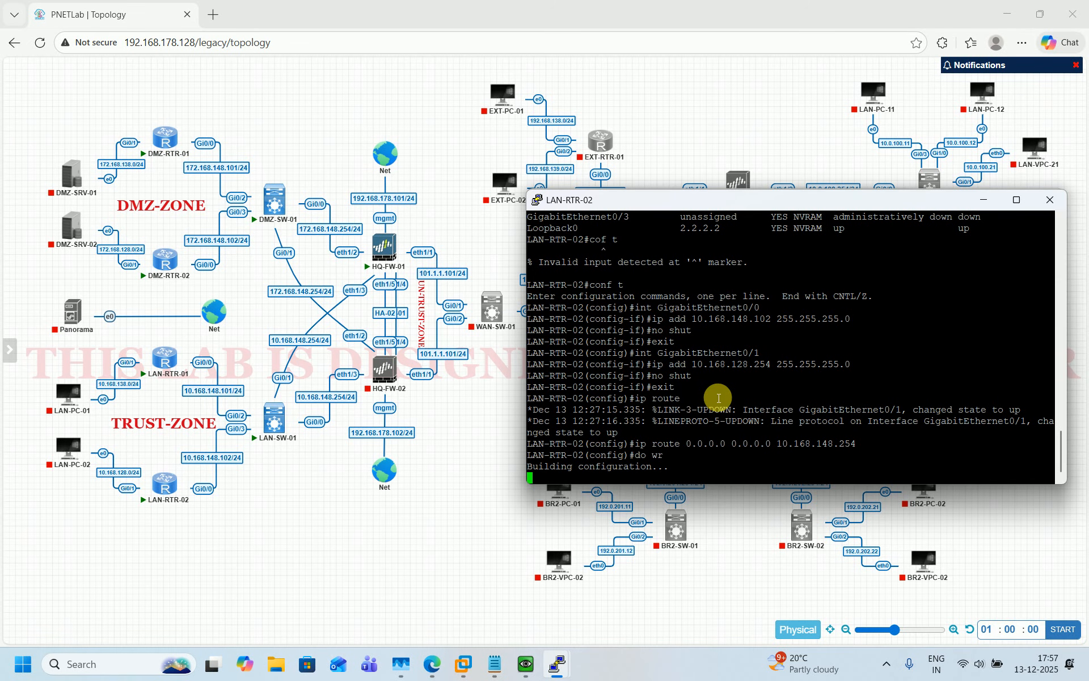
Return to privileged mode and verify the interfaces with sh ip int br
key("ctrl+z")
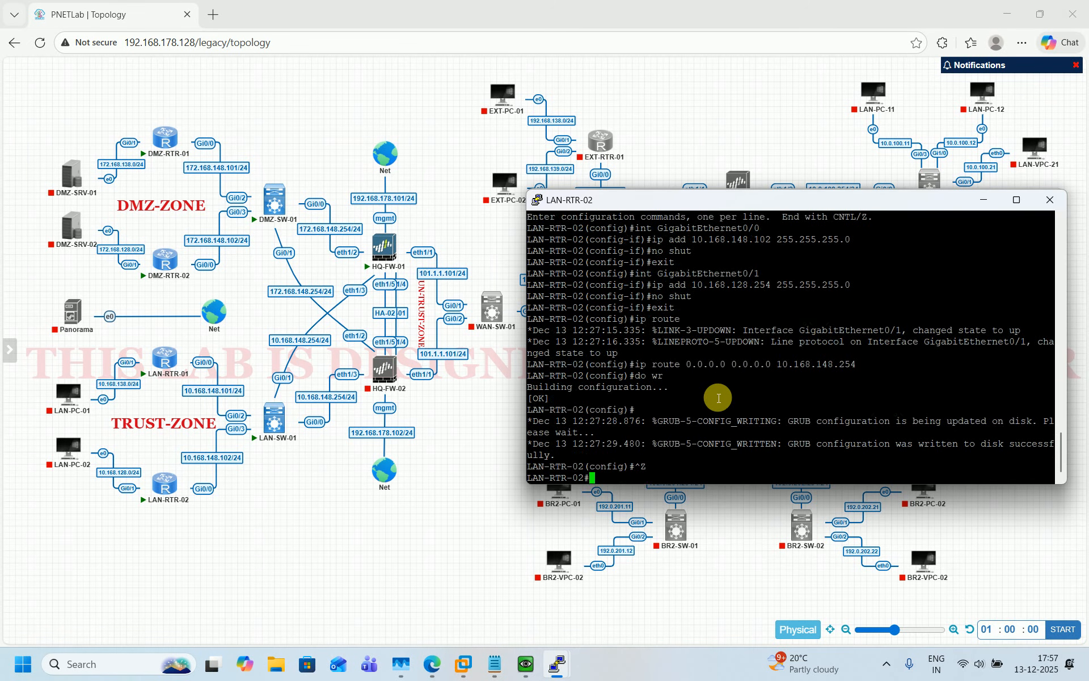
key("Return")
key("Return")
key("Return")
key("Return")
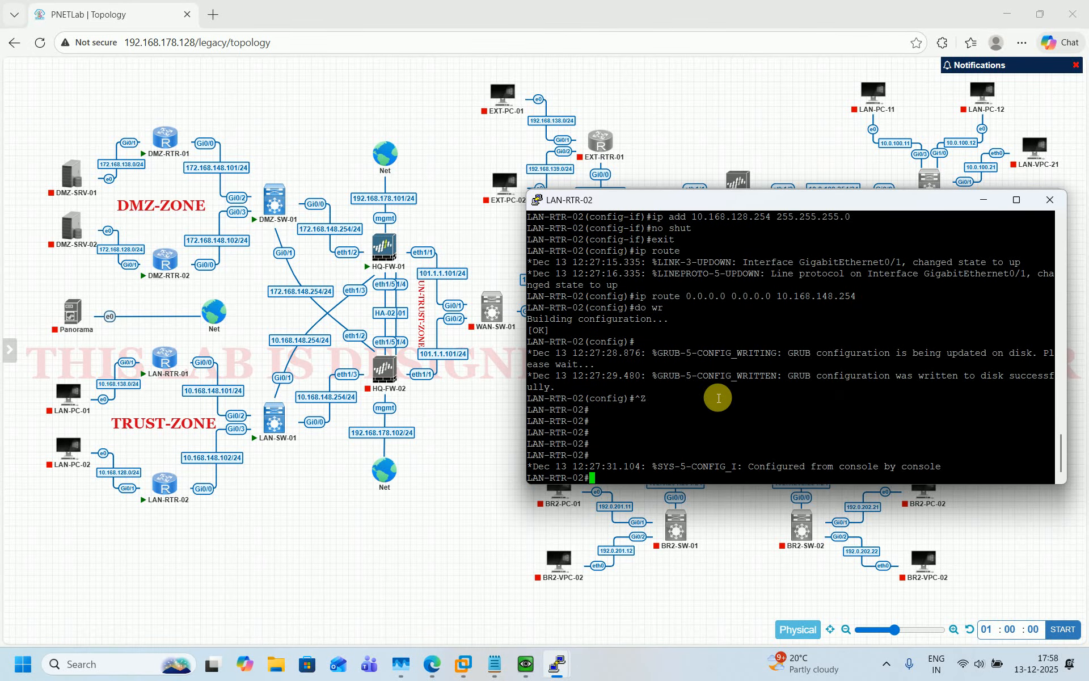
key("Return")
key("Return")
key("Return")
key("Return")
key("Return")
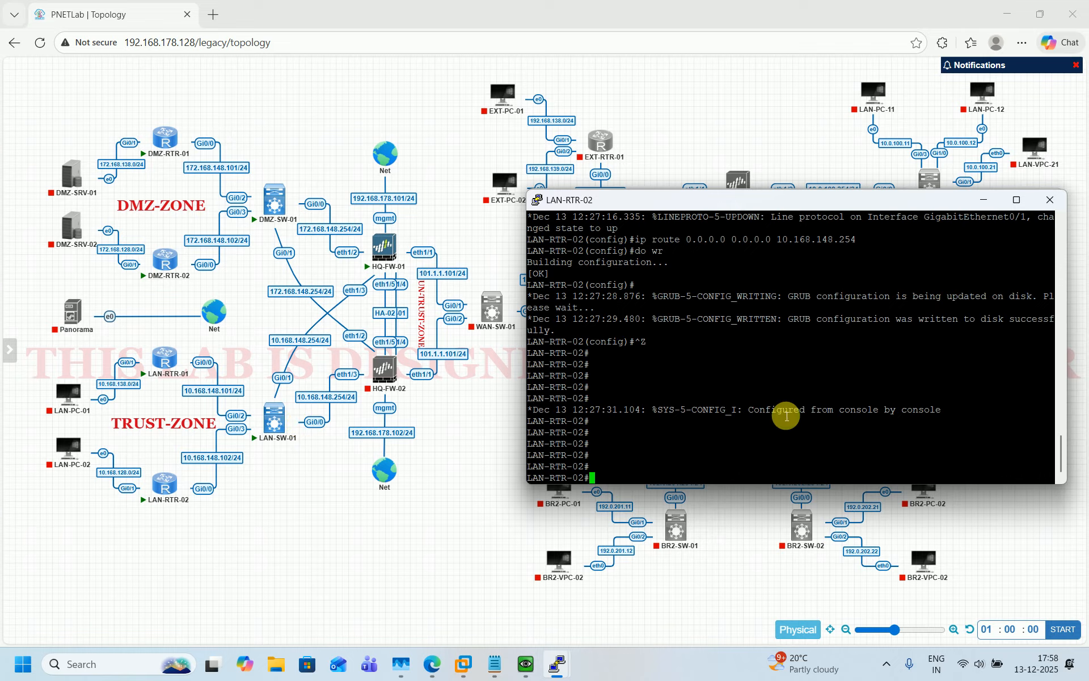
key("Return")
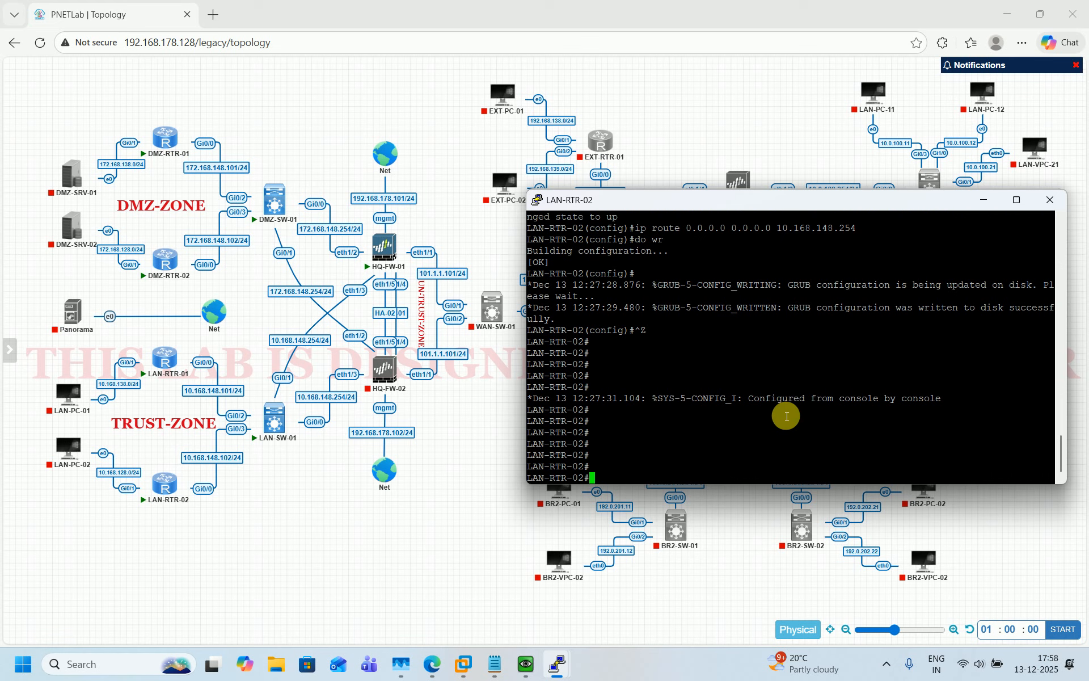
type("sh ip int br")
key("Return")
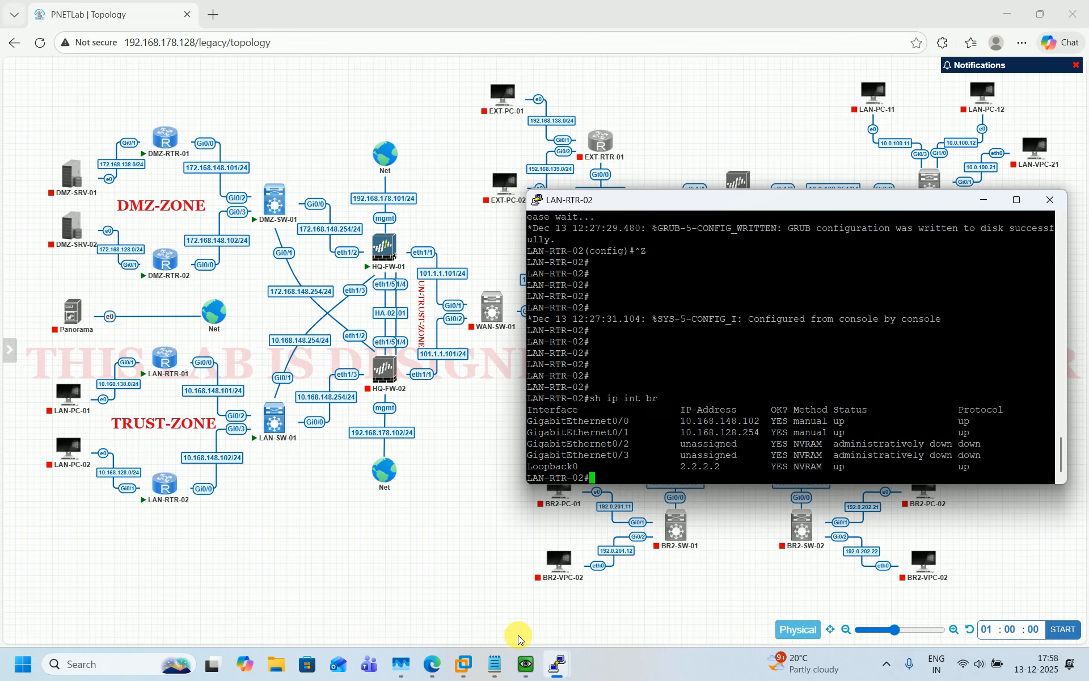
Save LAN-RTR-01's configuration with do wr and verify its interfaces with sh ip int br
mouse_move(571, 673)
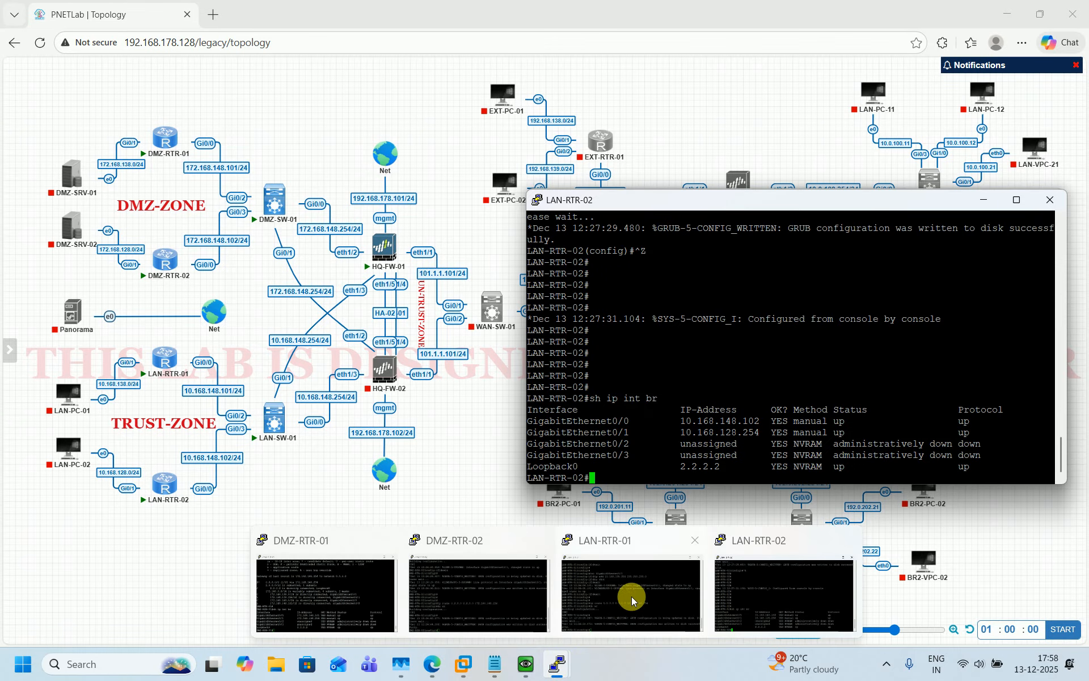
left_click(631, 594)
key("Return")
key("Return")
key("Return")
key("Return")
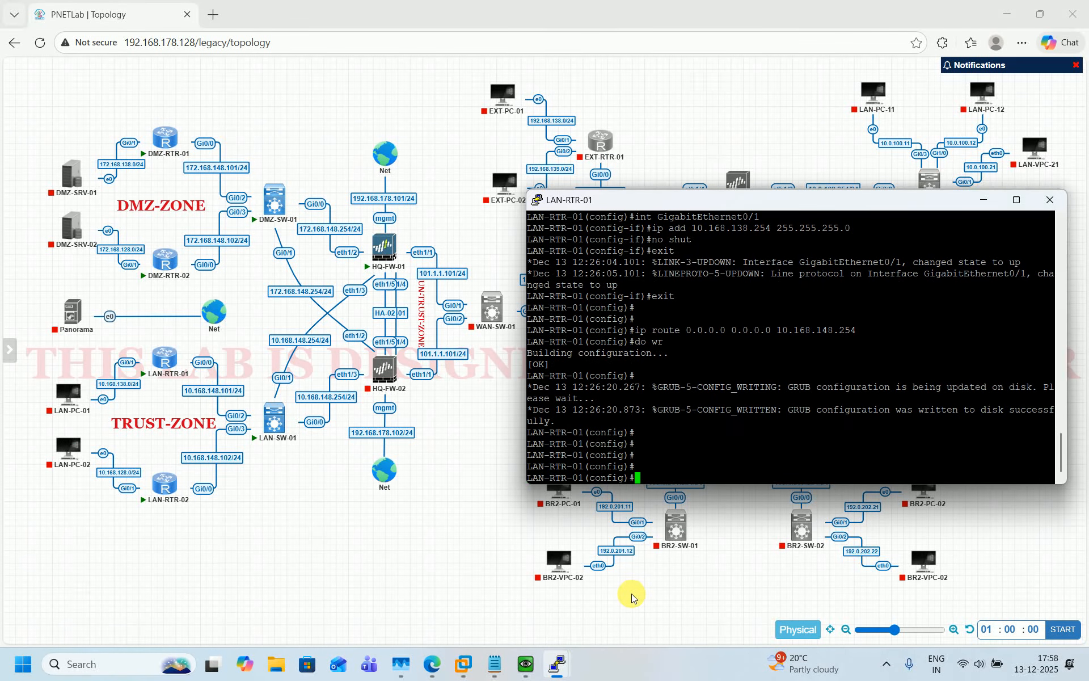
type("do wr")
key("Return")
key("ctrl+z")
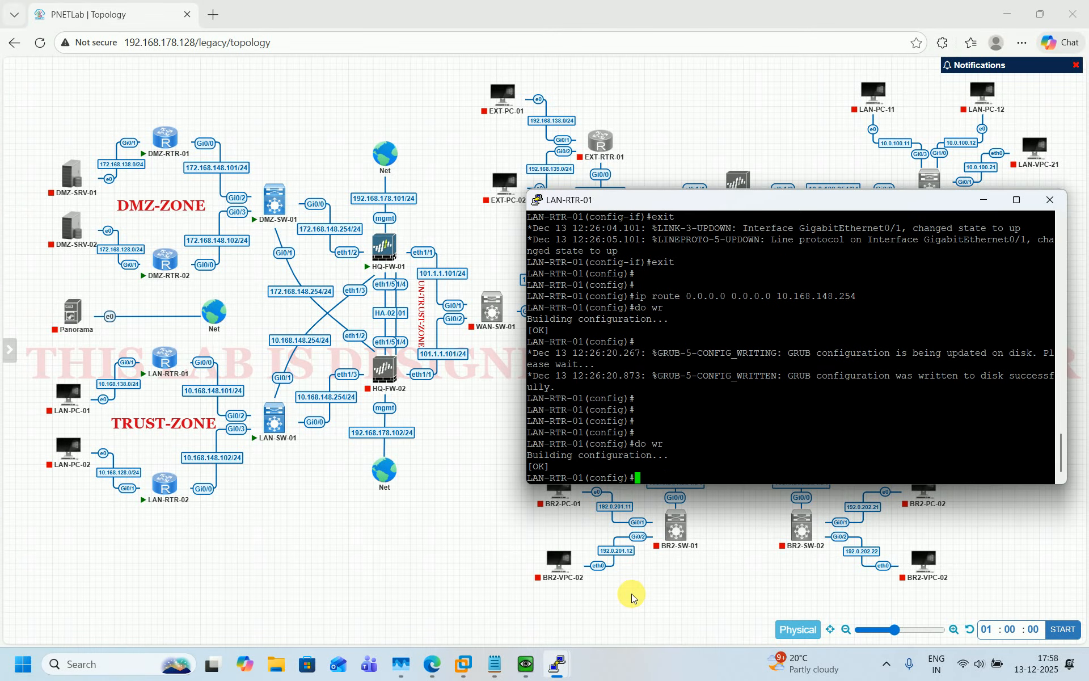
key("Return")
key("Return")
key("Return")
key("Return")
key("Return")
key("Return")
key("Return")
key("Return")
key("Return")
key("Return")
key("Return")
key("Return")
key("Return")
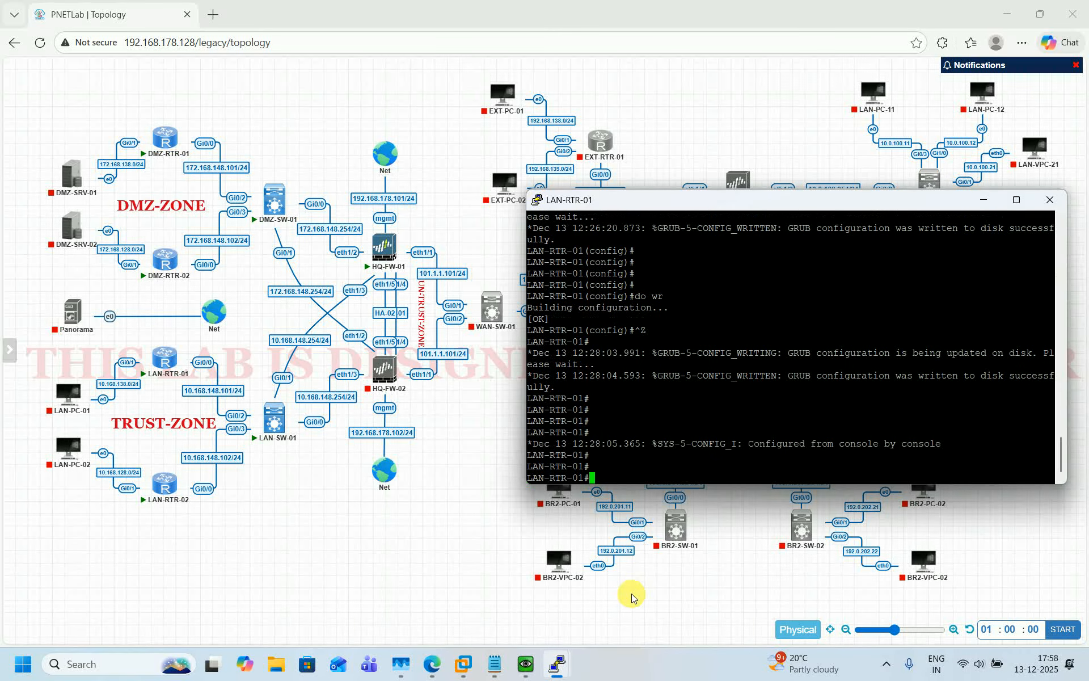
type("sh ip i")
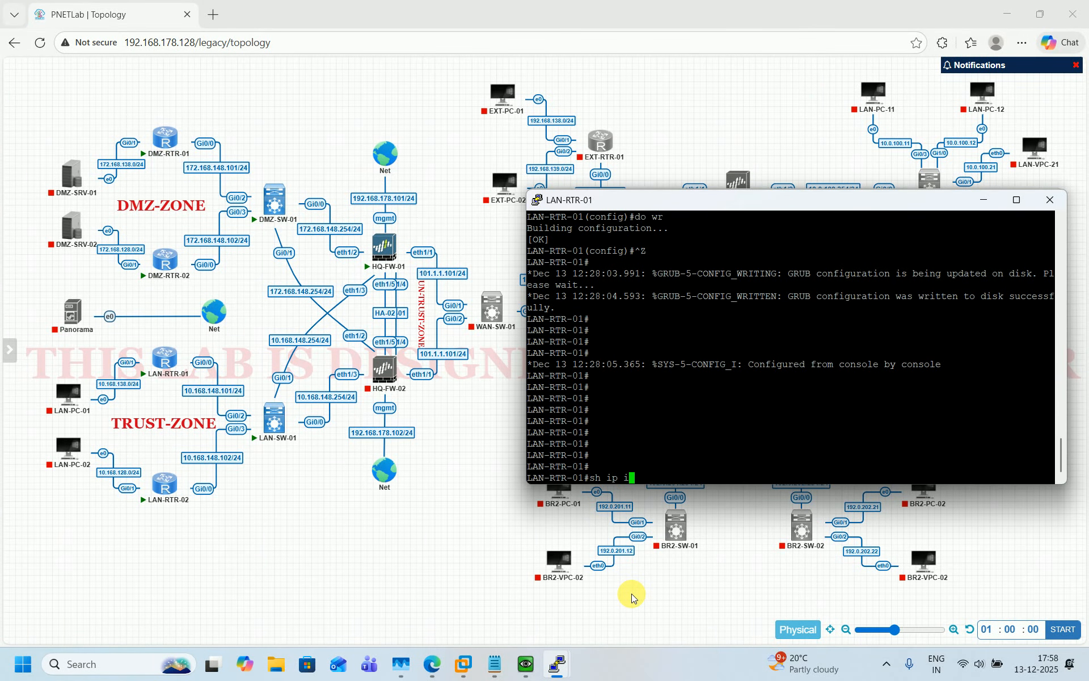
type("nt b")
key("Return")
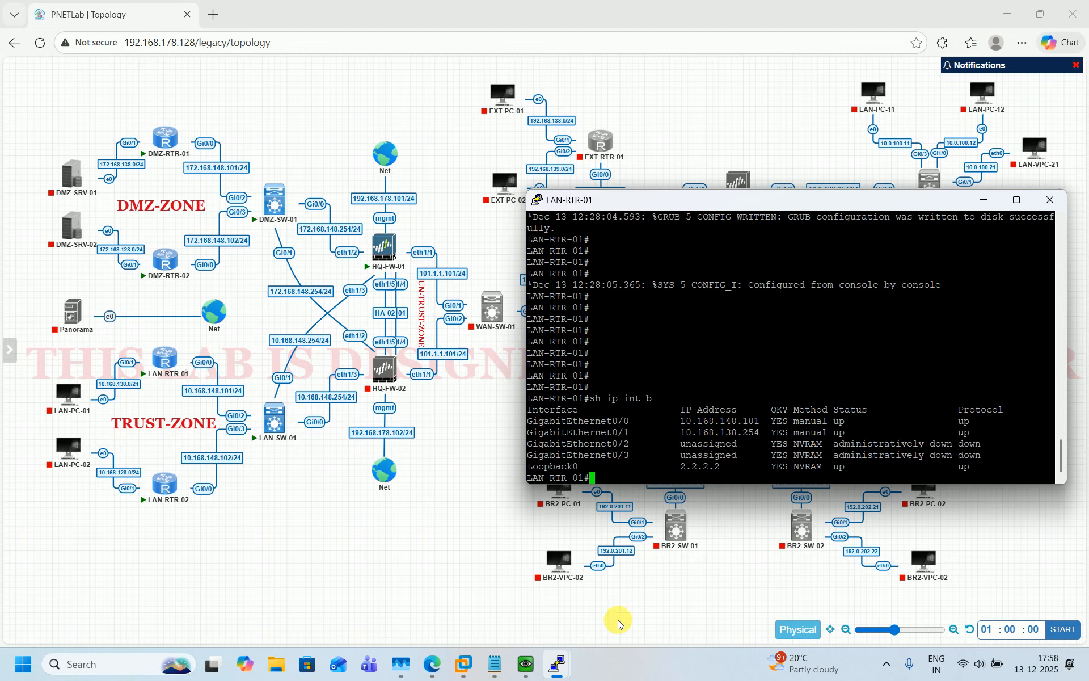
Save DMZ-RTR-02's configuration with do wr and verify its interfaces with sh ip int br
mouse_move(556, 665)
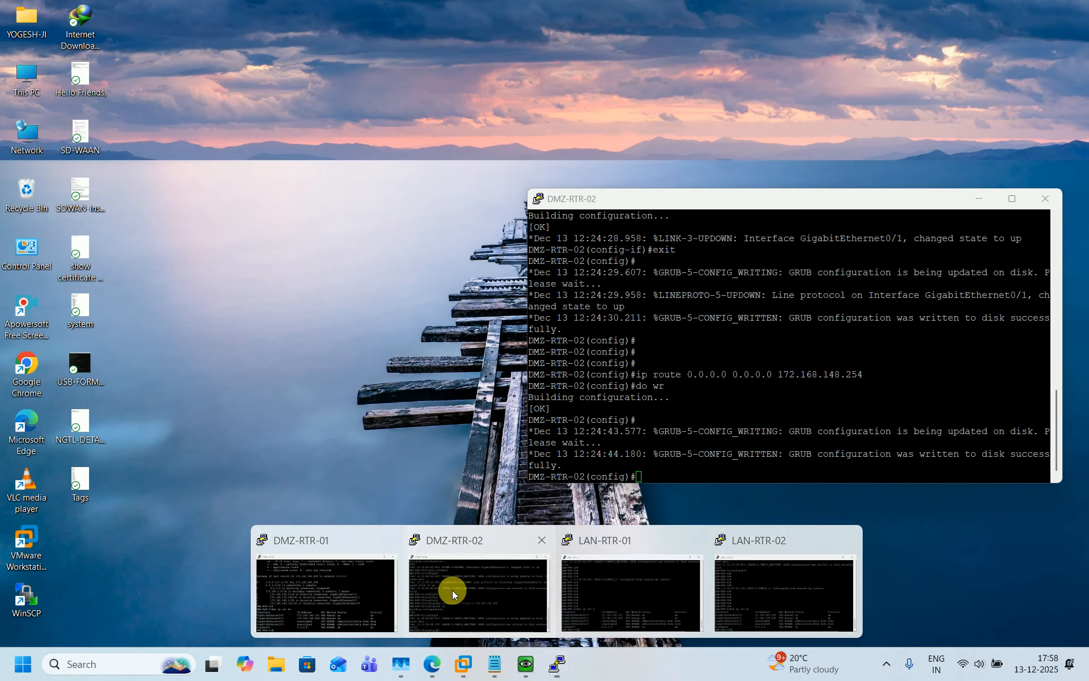
left_click(452, 590)
type("do wr")
key("Return")
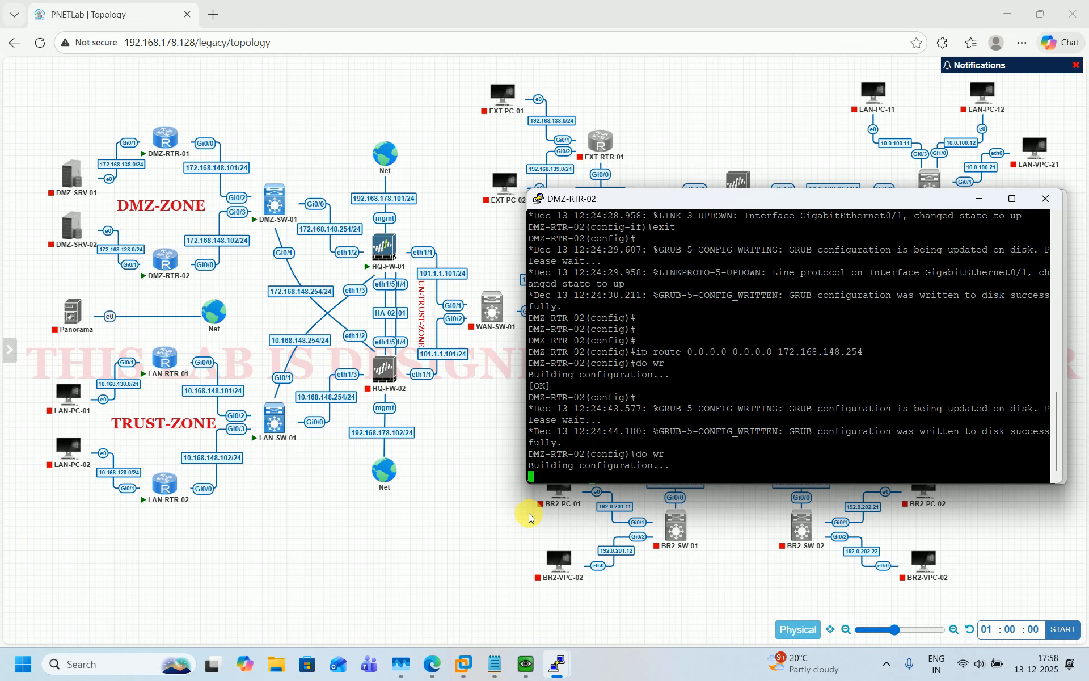
key("ctrl+z")
key("Return")
key("Return")
key("Return")
key("Return")
key("Return")
key("Return")
key("Return")
key("Return")
key("Return")
key("Return")
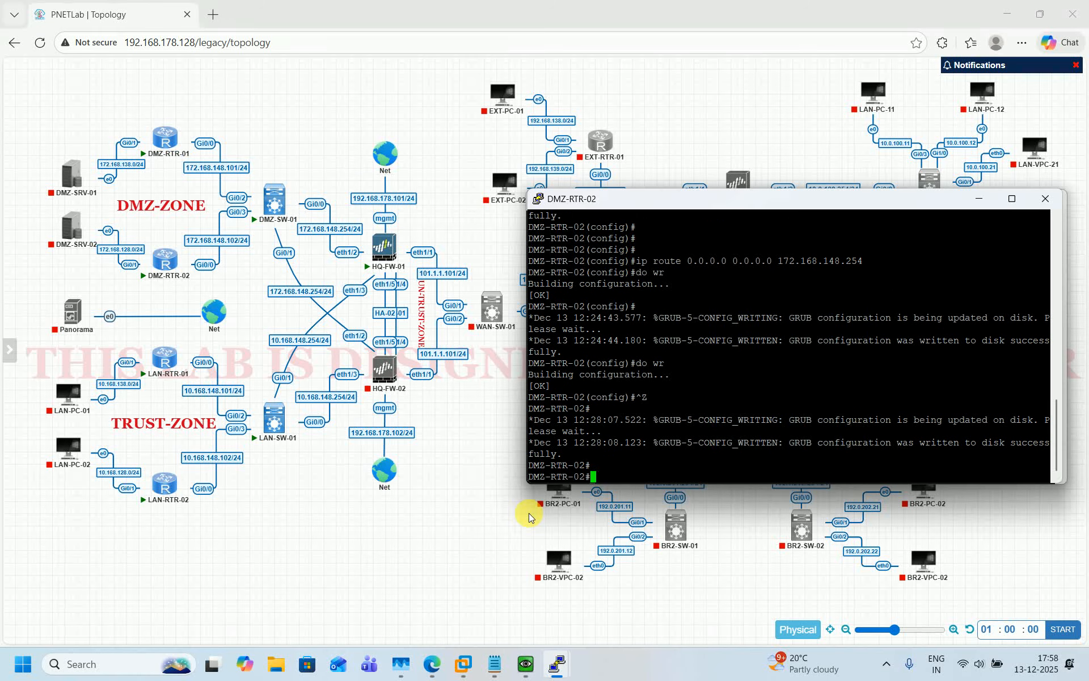
key("Return")
key("Return")
key("Return")
type("sh ip ip")
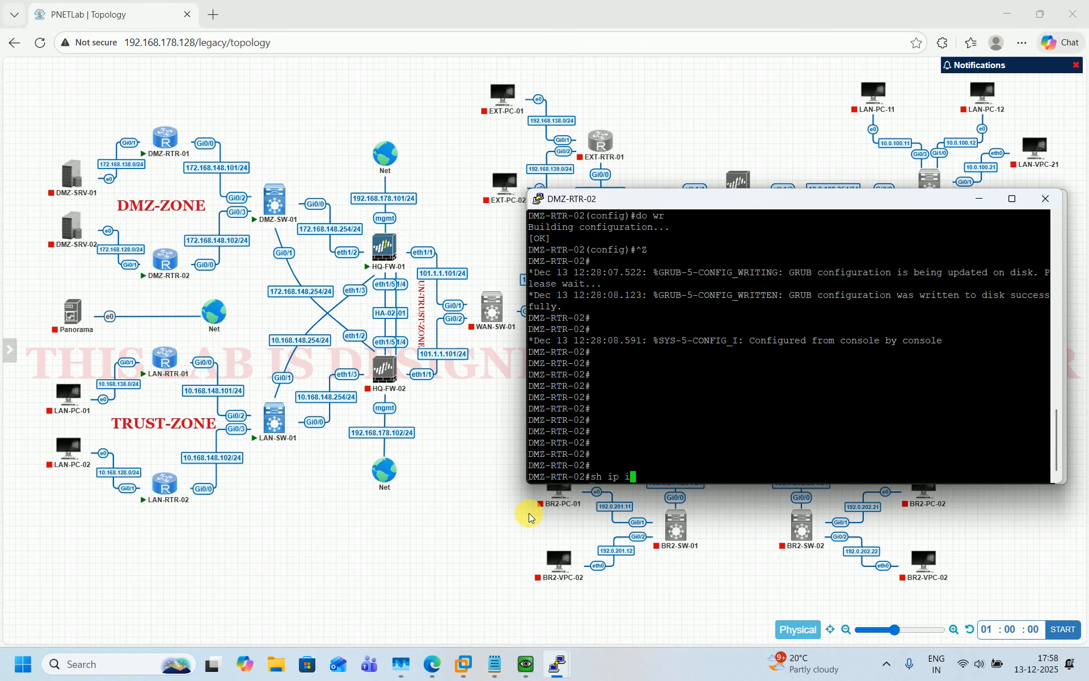
key("BackSpace")
key("BackSpace")
type("nt br")
key("Return")
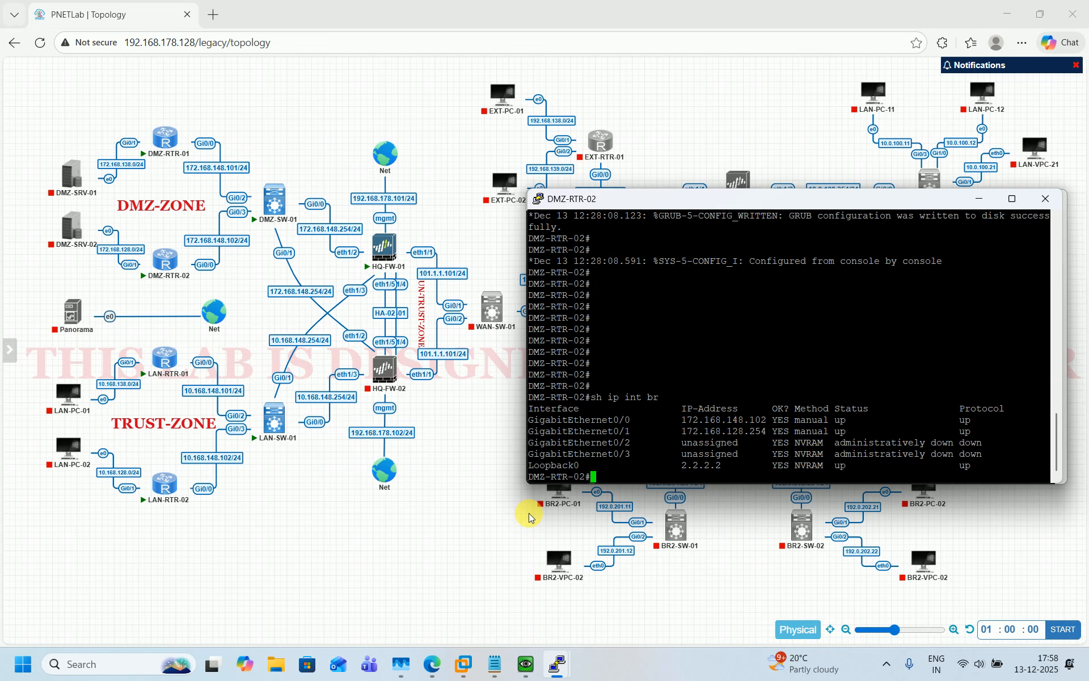
Bring the lab topology map back to the front
mouse_move(559, 661)
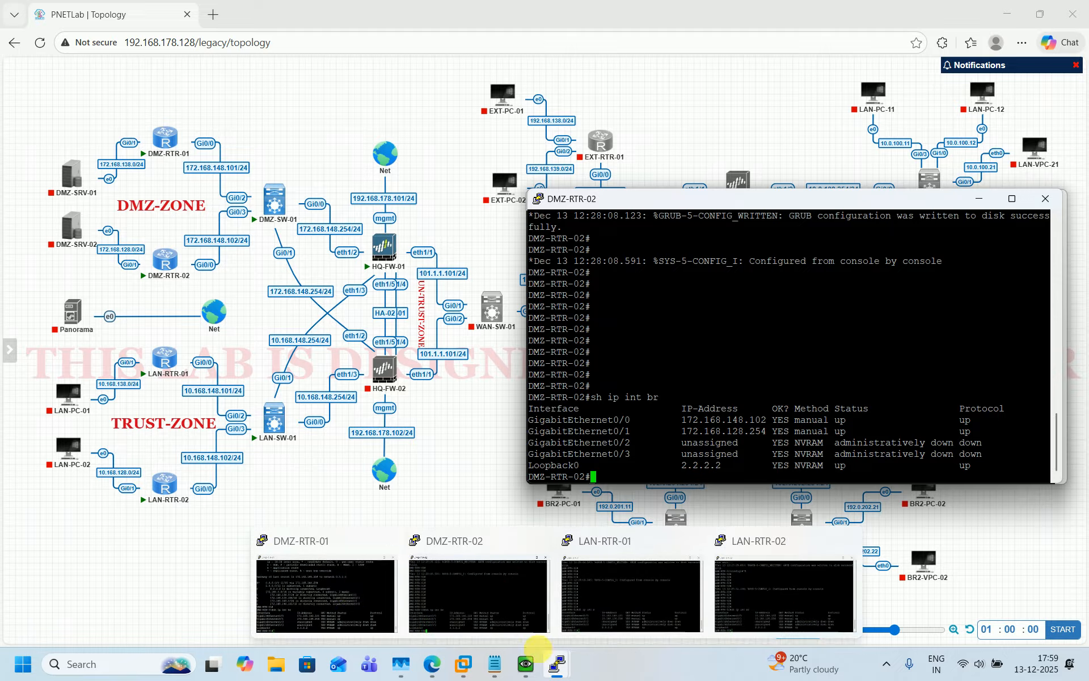
left_click(350, 589)
left_click(458, 528)
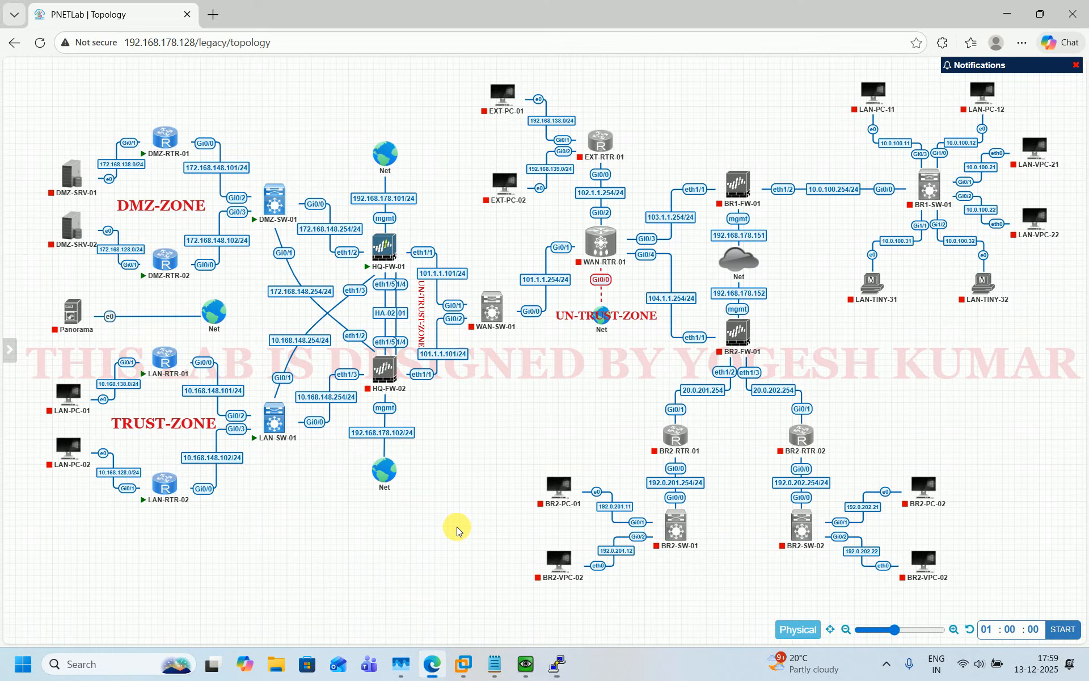
Open the HQ-FW-01 console, log in as admin, and set and confirm a new admin password
left_click(526, 664)
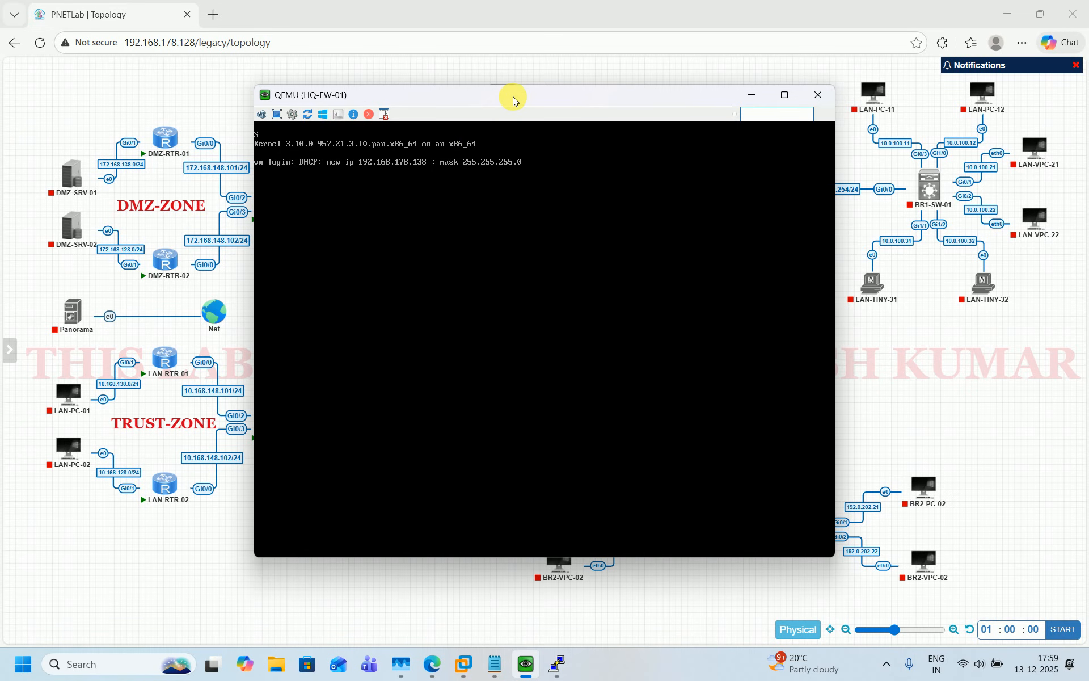
left_click_drag(512, 97, 748, 106)
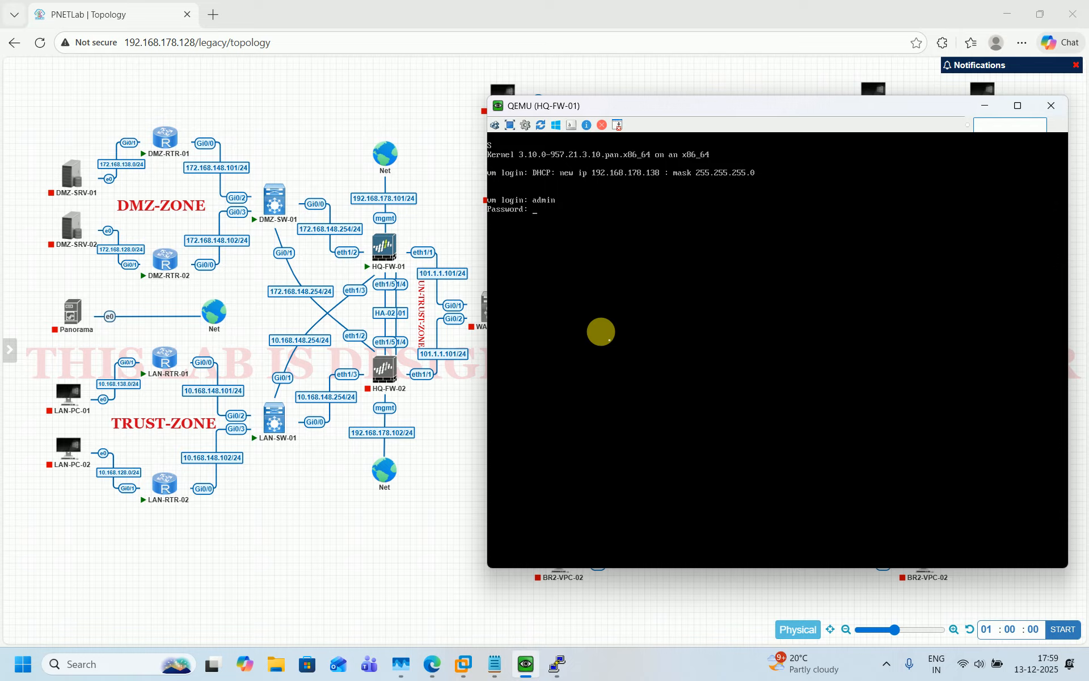
key("Return")
key("Return")
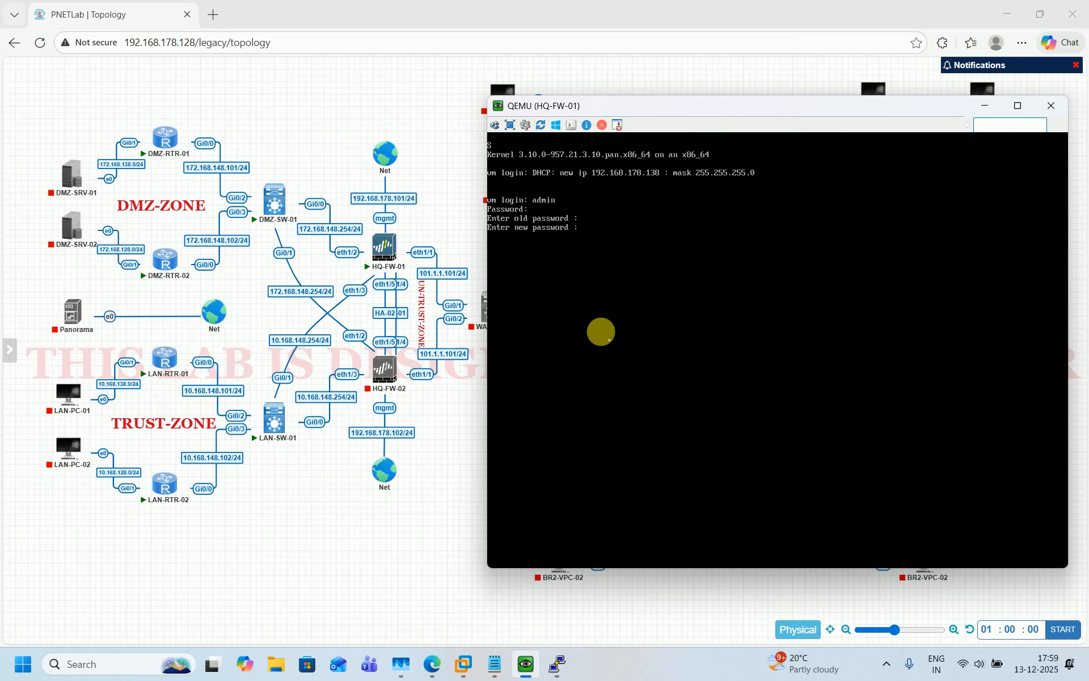
key("Return")
key("Return")
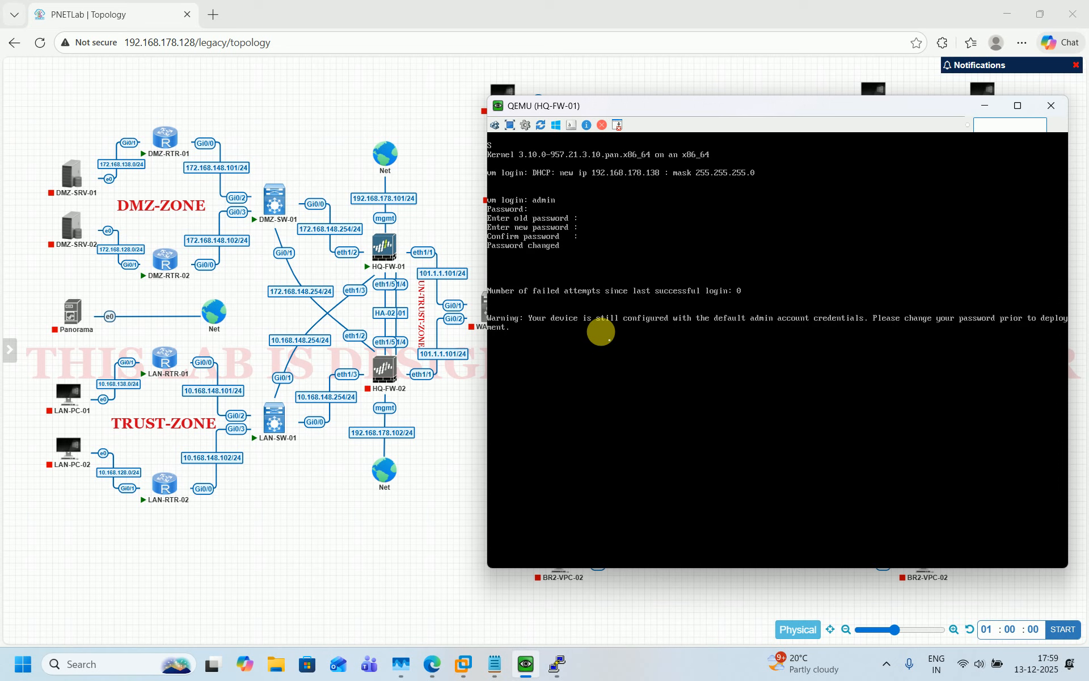
key("Return")
key("Return")
key("Return")
key("Return")
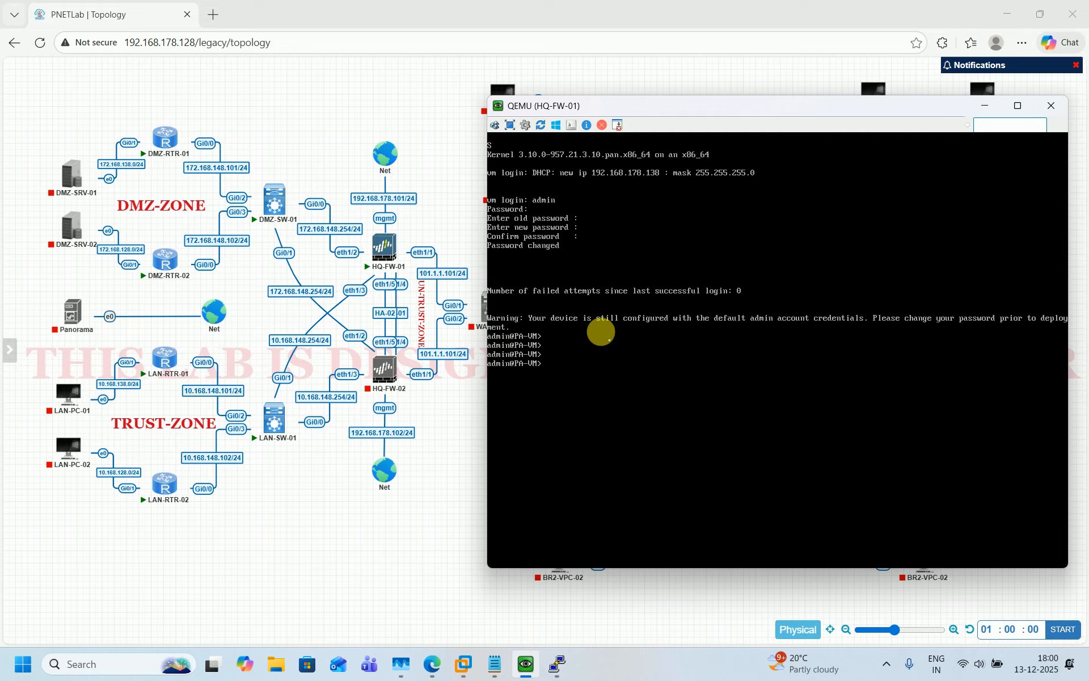
Run show system info on HQ-FW-01 and page through the output to the end
key("Return")
key("Return")
type("show sys")
key("Tab")
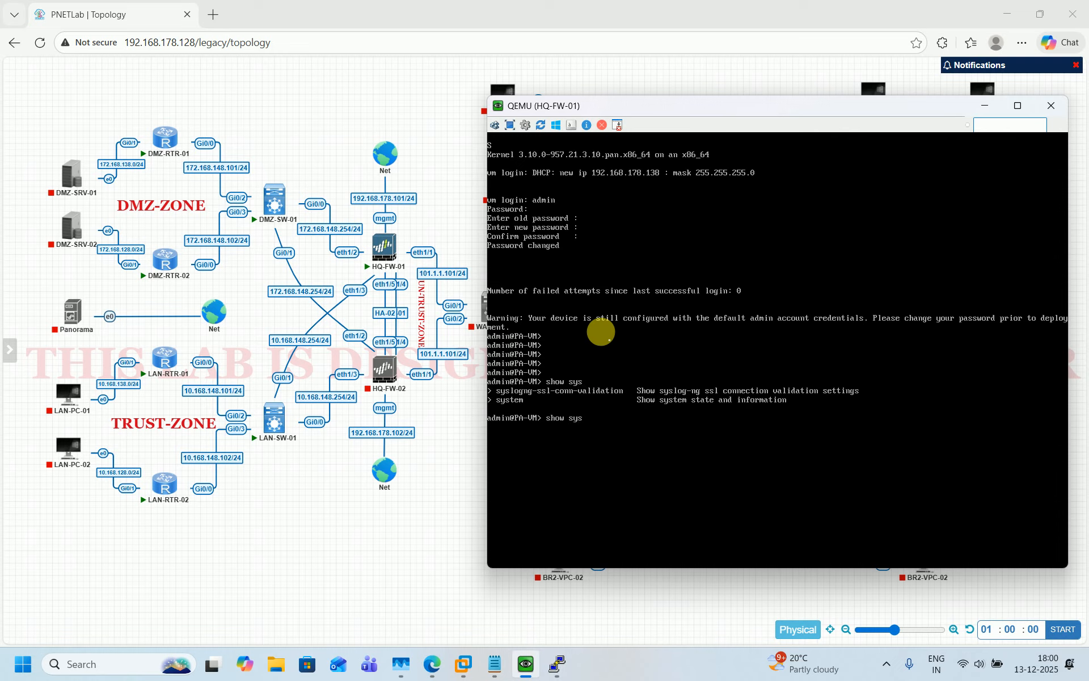
type("tem info")
key("Return")
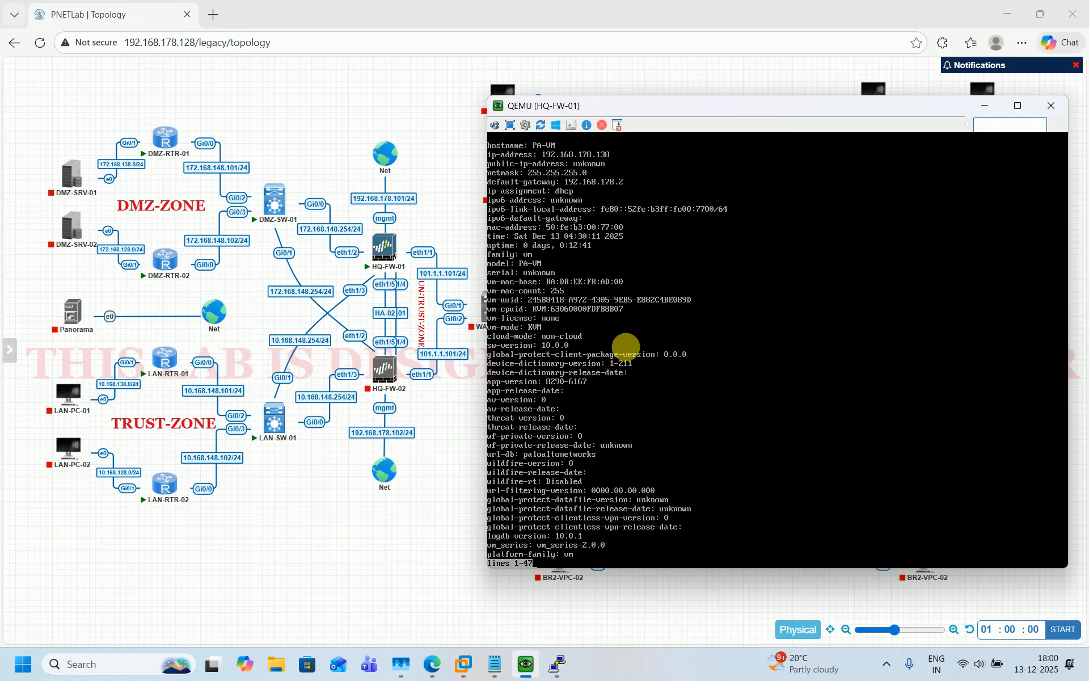
key("space")
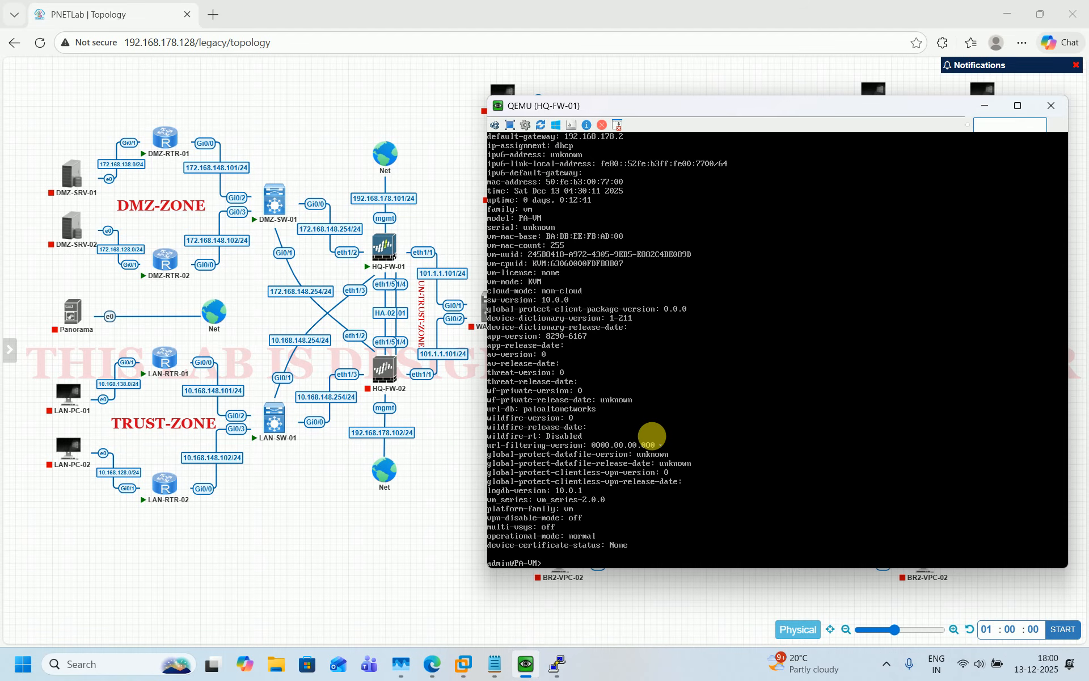
key("Return")
key("Return")
key("Return")
key("Return")
key("Return")
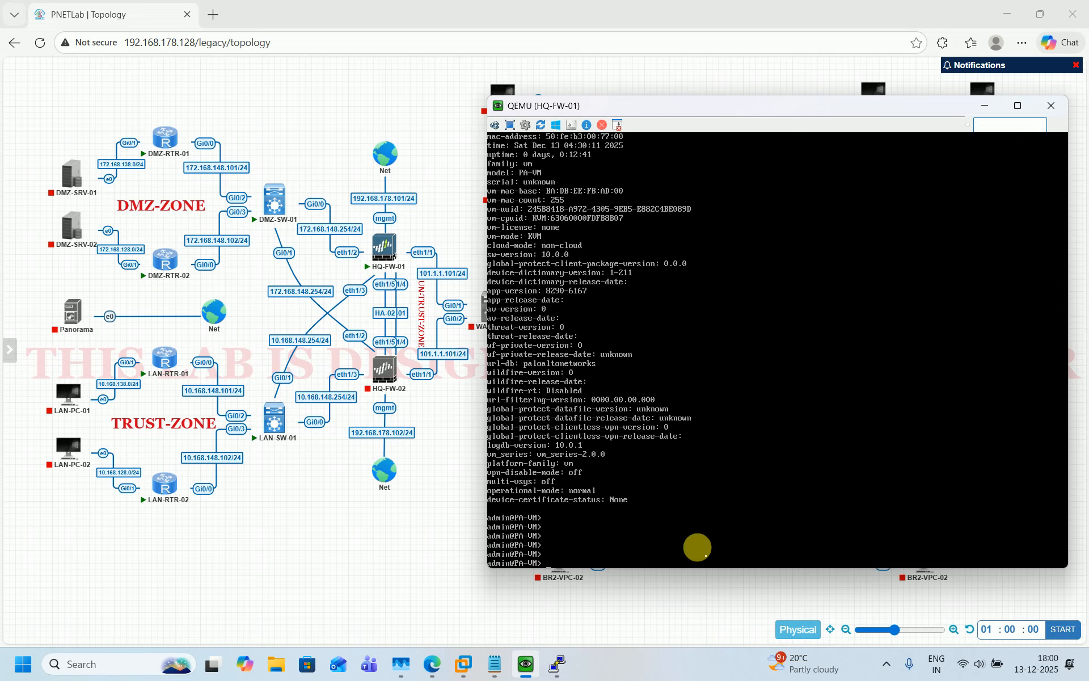
Enter configure mode and run set deviceconfig system type static
type("conf")
key("Tab")
key("Return")
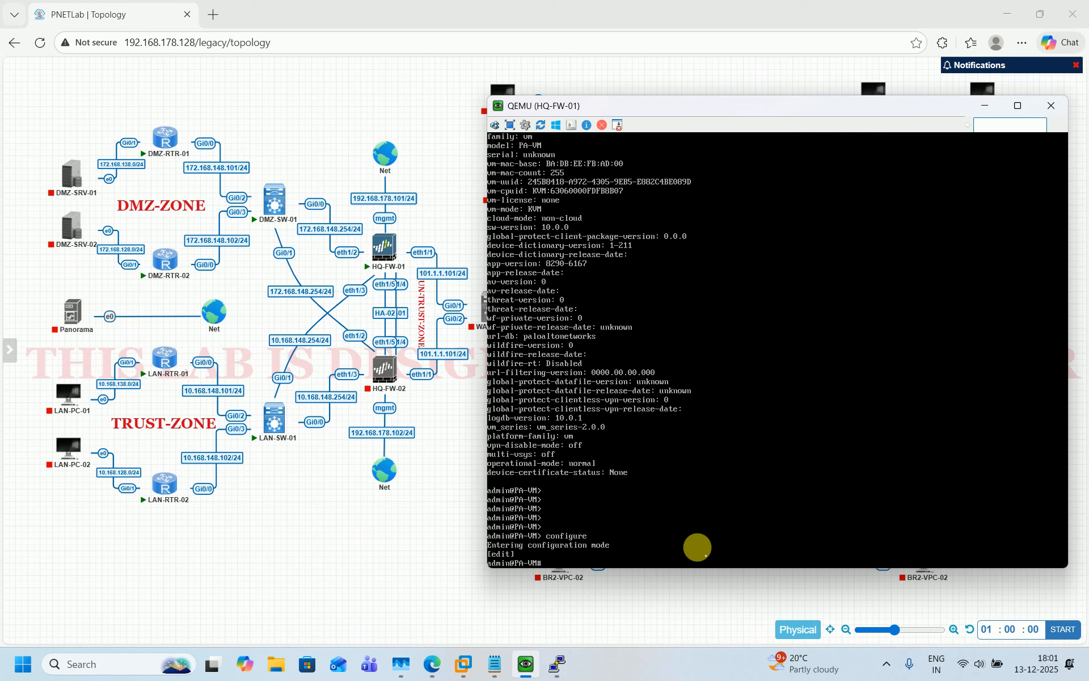
type("set")
type("deviceconfig system type static")
key("Return")
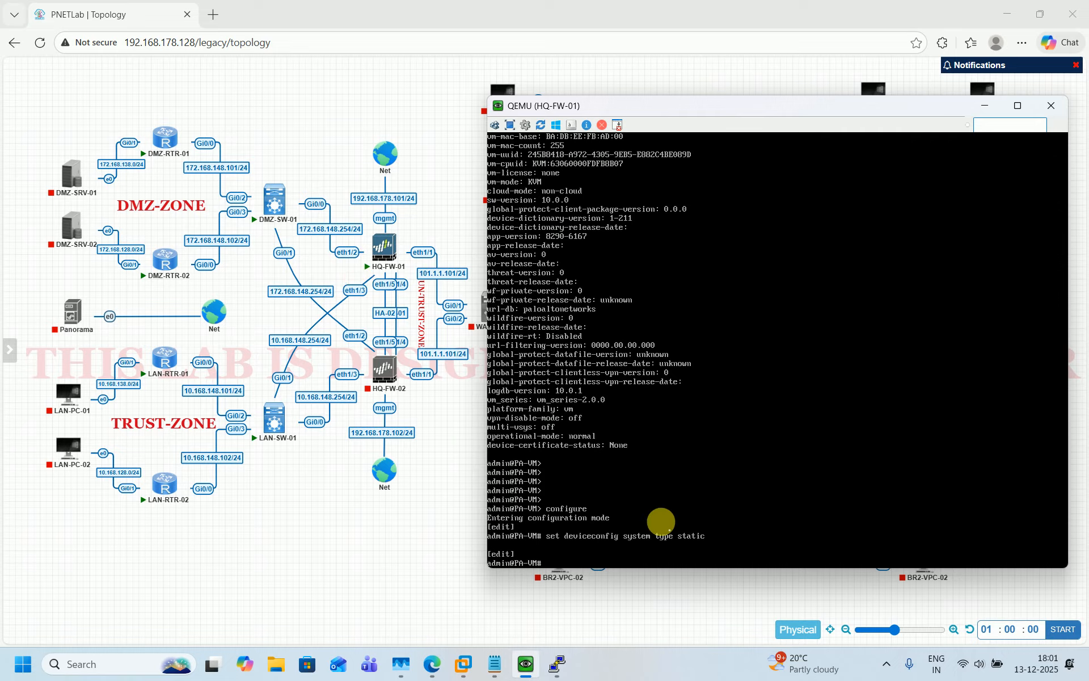
Set management IP 192.168.178.101, netmask 255.255.255.0, gateway 192.168.178.2, then commit
type("et device")
key("Tab")
type("system ip-")
key("Tab")
type("192.168")
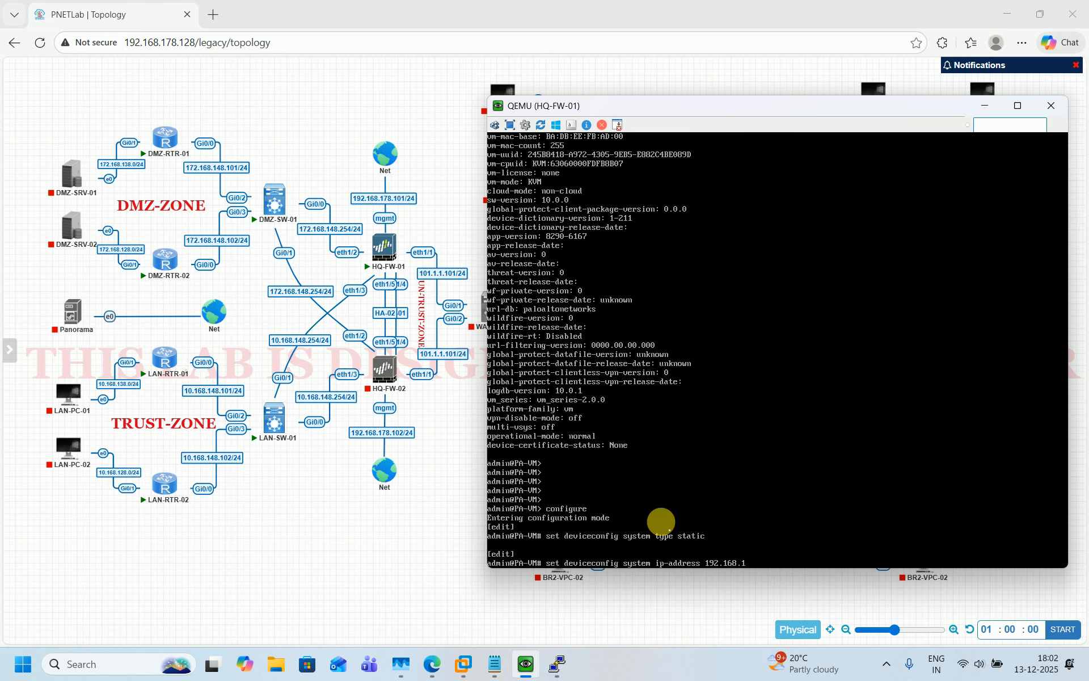
type(" 101 netmask 255.255.255.0 default-gateway 1")
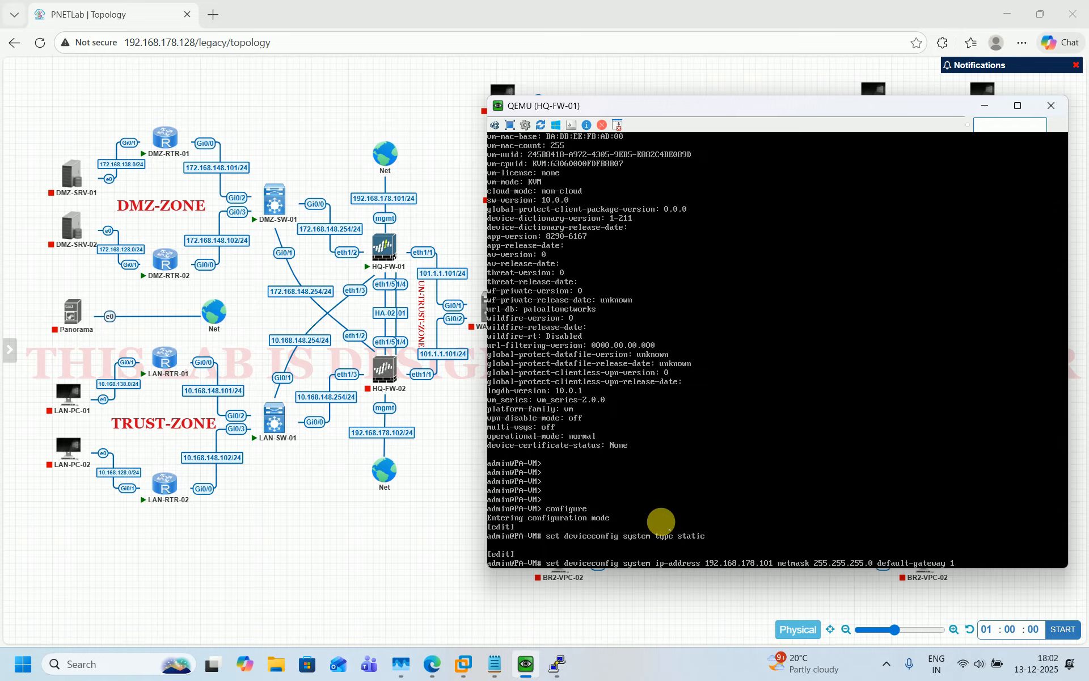
type("92.168.178.2")
key("Return")
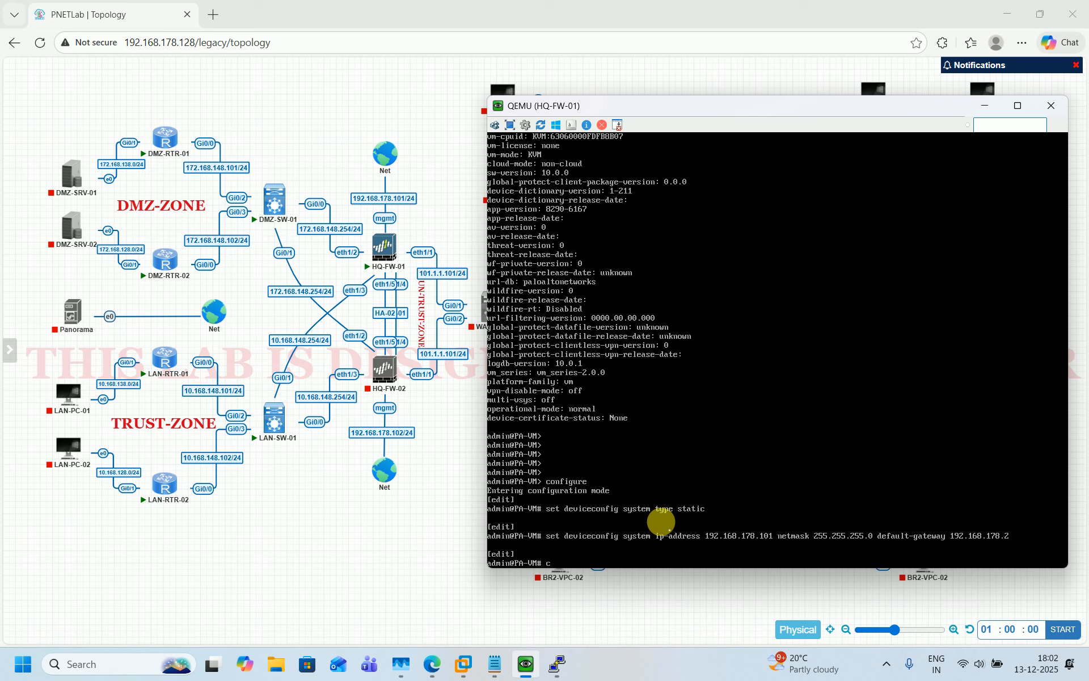
type("commit")
key("Return")
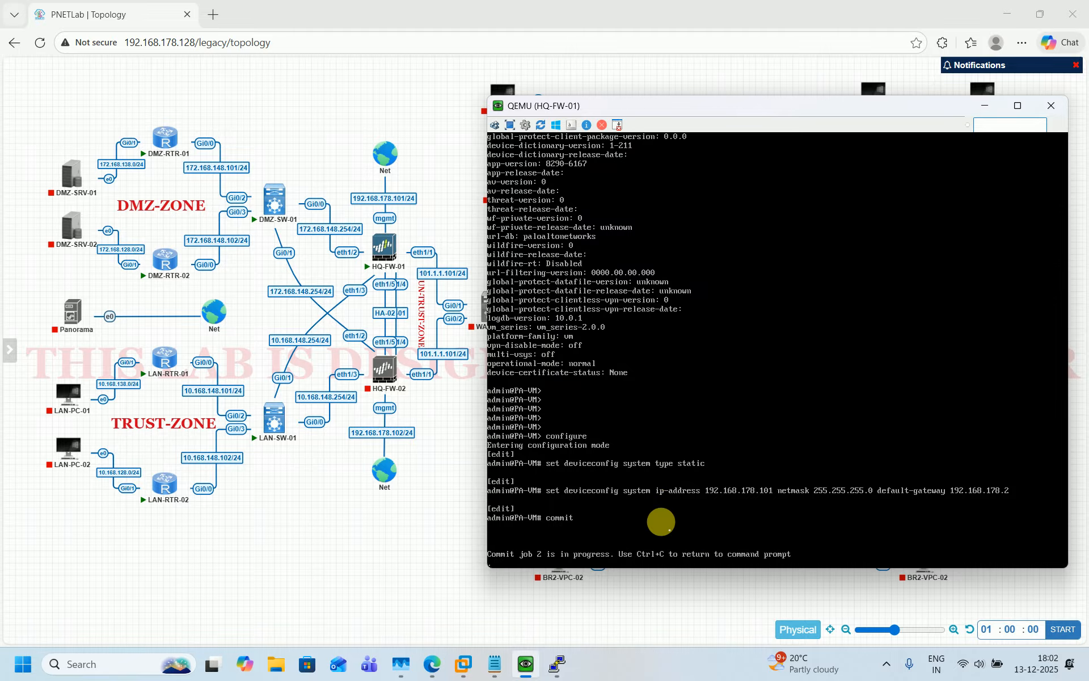
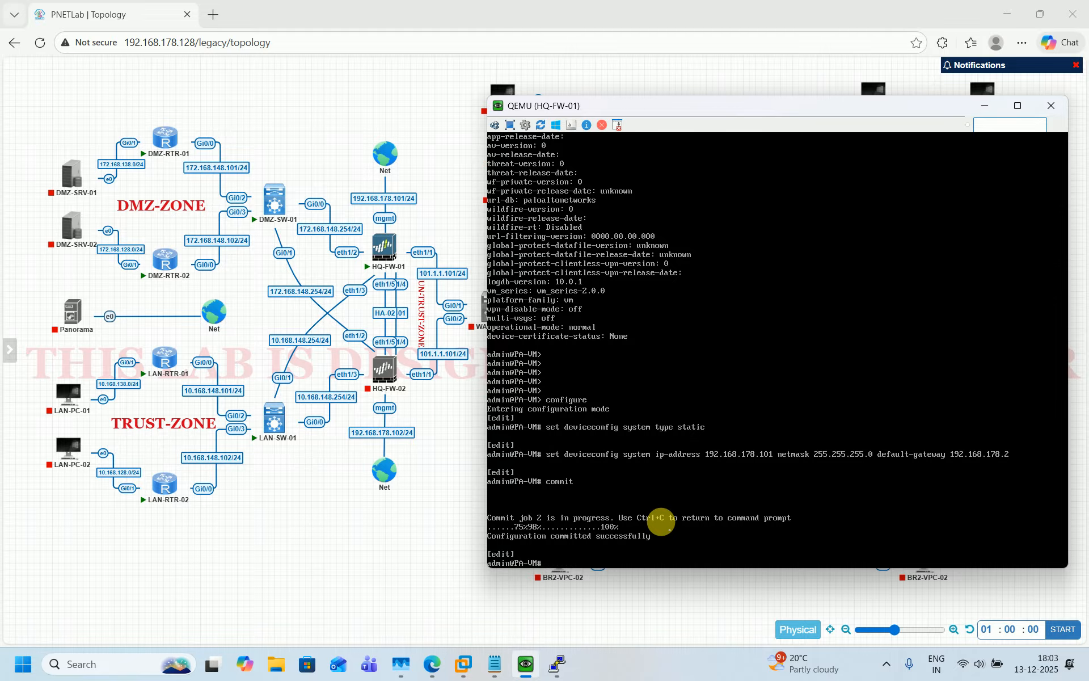
Exit configuration mode and run show interface management to confirm 192.168.178.101 with gateway 192.168.178.2
key("Return")
key("Return")
key("Return")
key("Return")
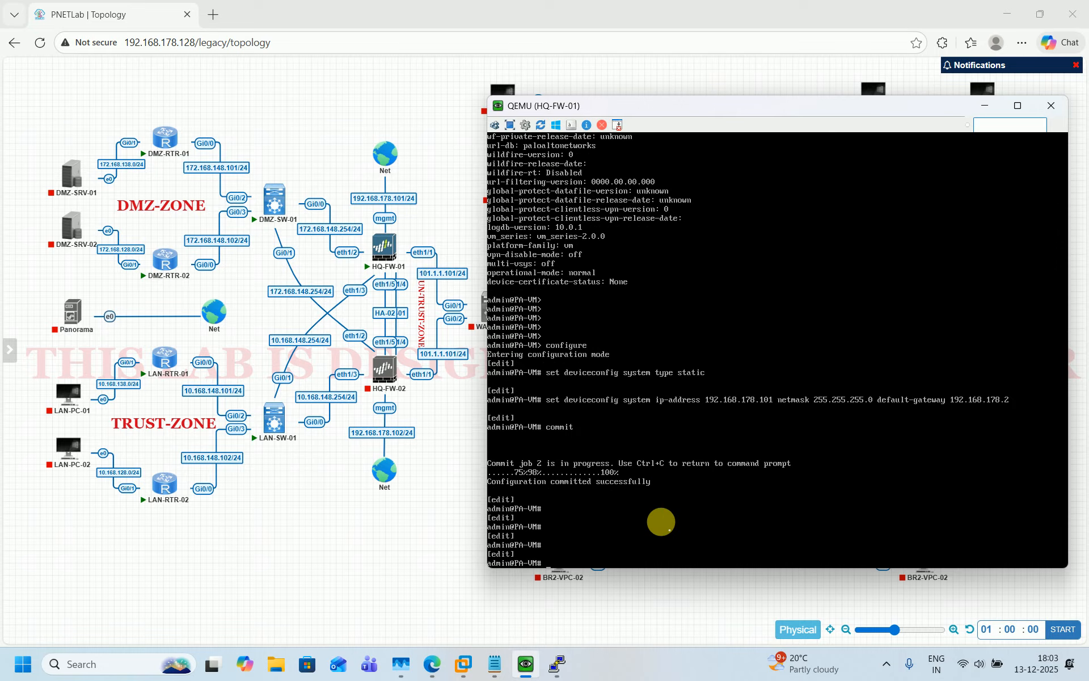
type("exi")
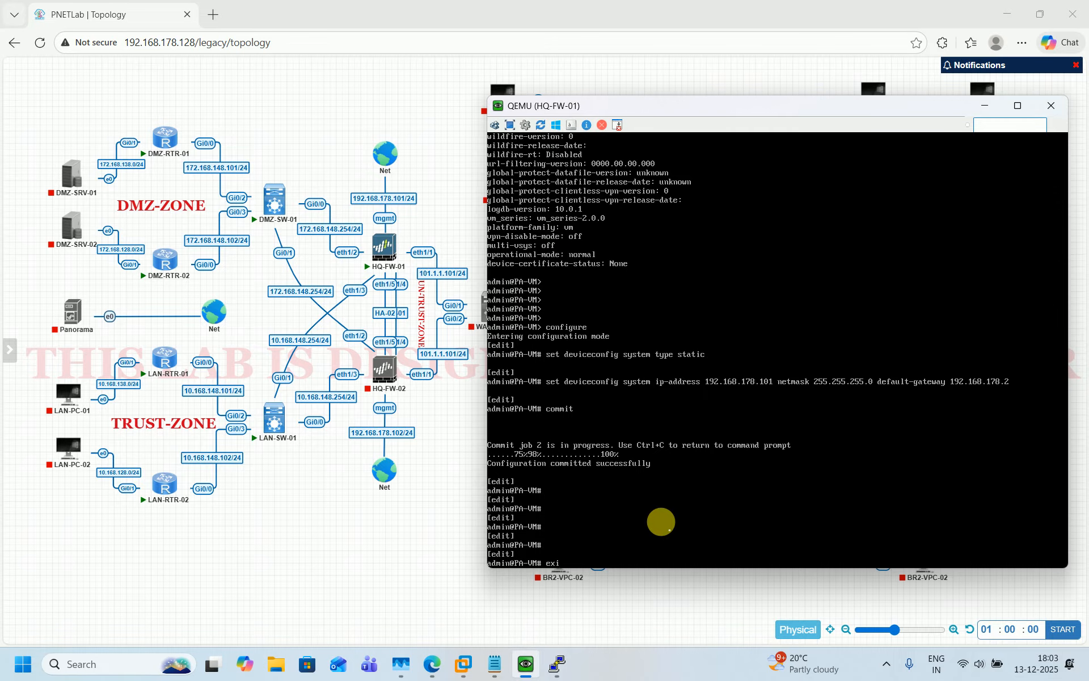
type("t")
key("Return")
key("Return")
key("Return")
key("Return")
key("Return")
key("Return")
key("Return")
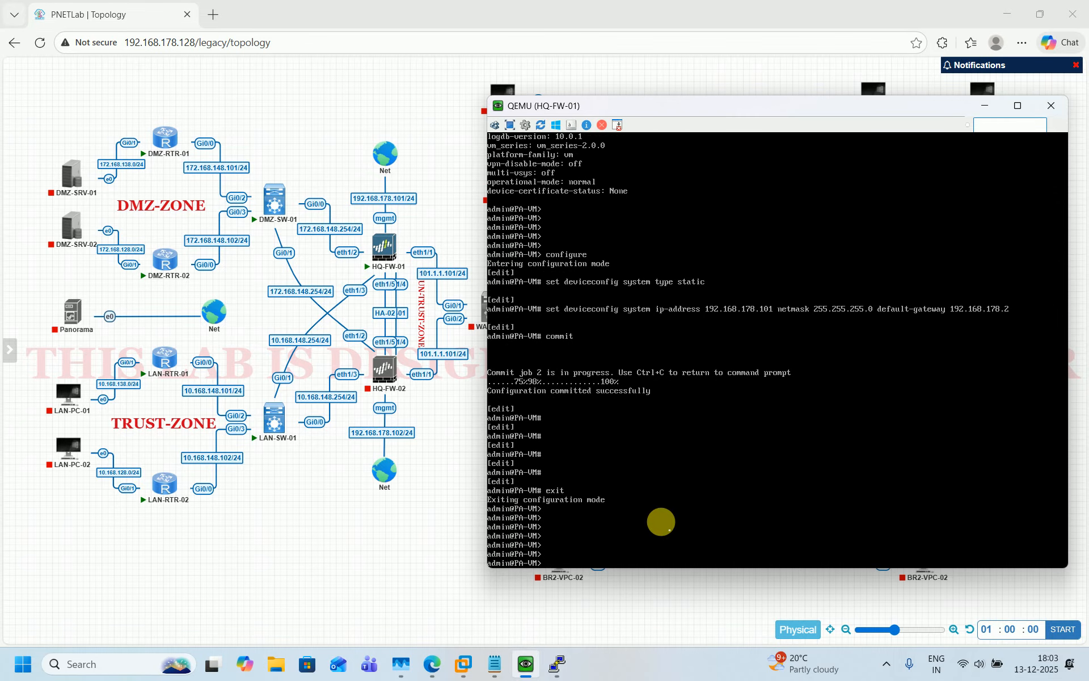
type("sho")
type("w interface")
type(" mab")
type("agement")
key("Return")
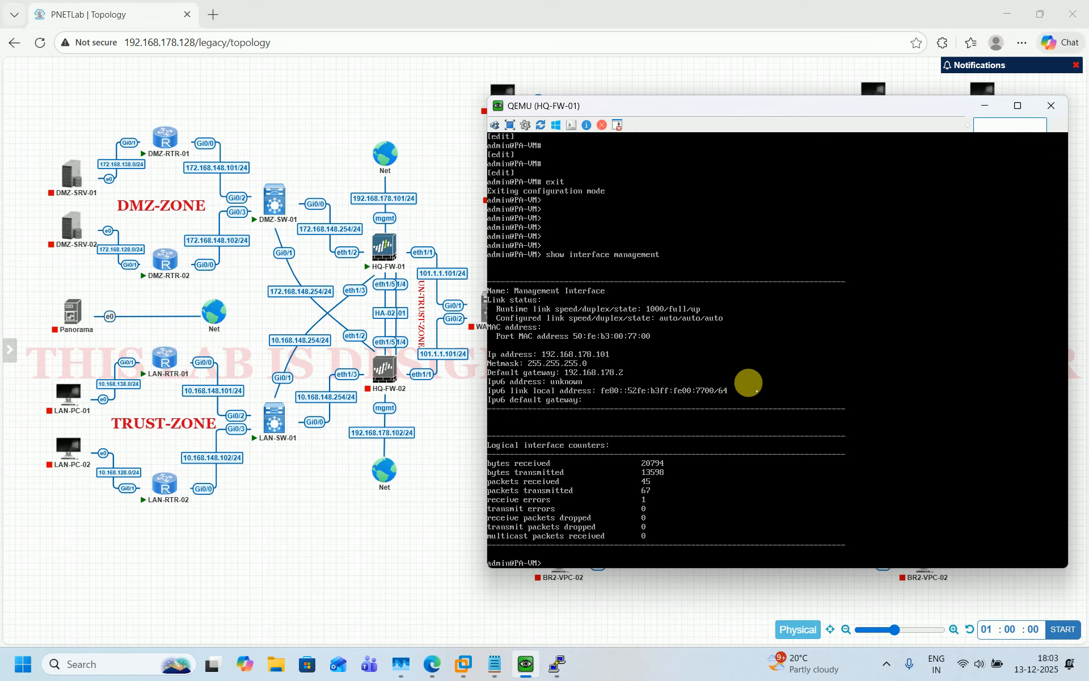
left_click(213, 14)
type("h")
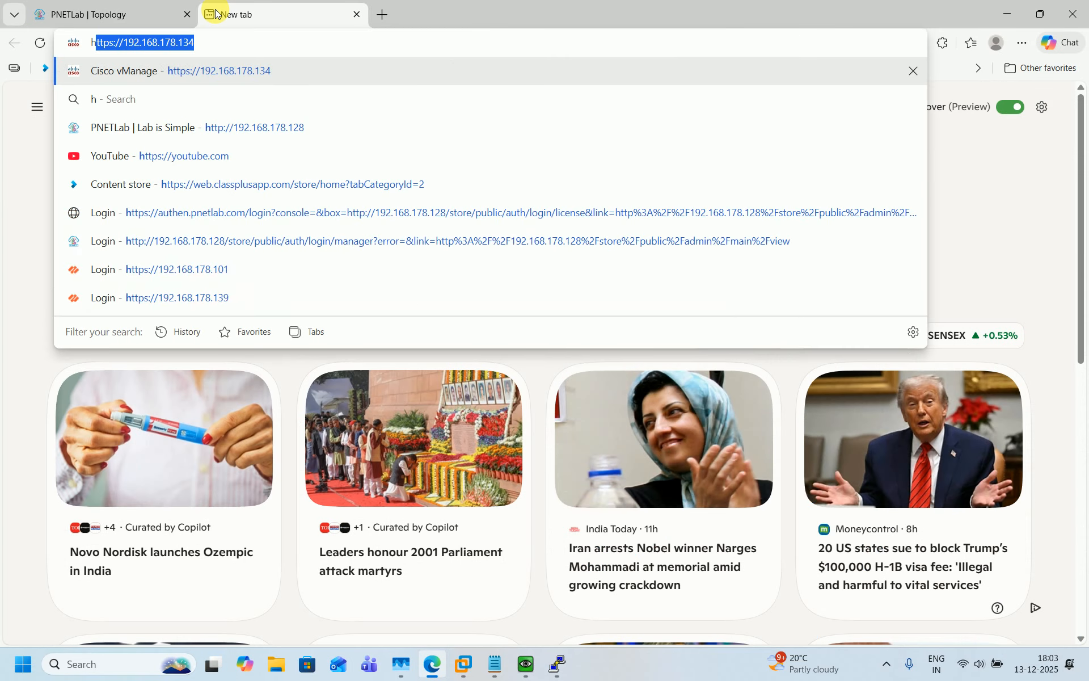
type("ttp")
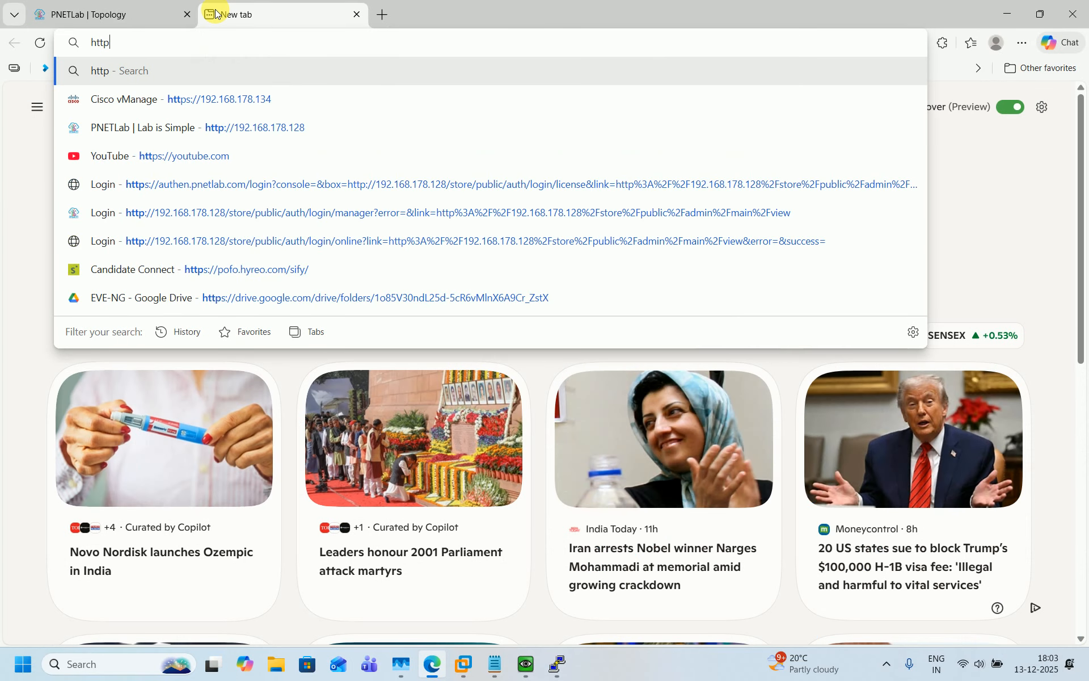
type("s://192")
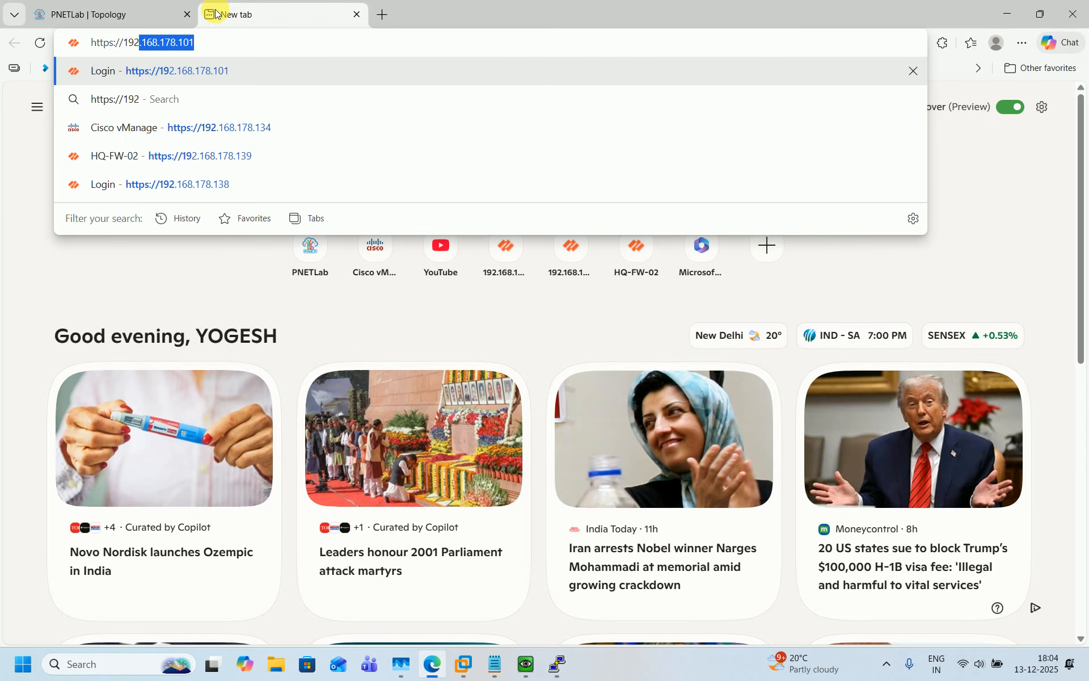
type(".168.1")
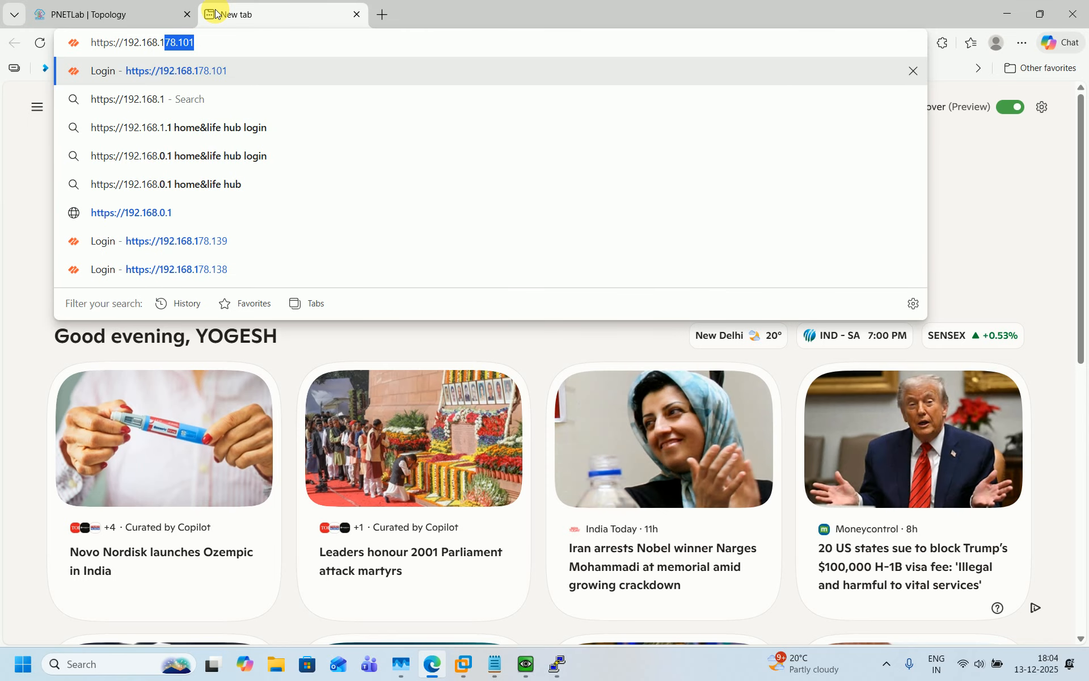
type("78.101")
key("Return")
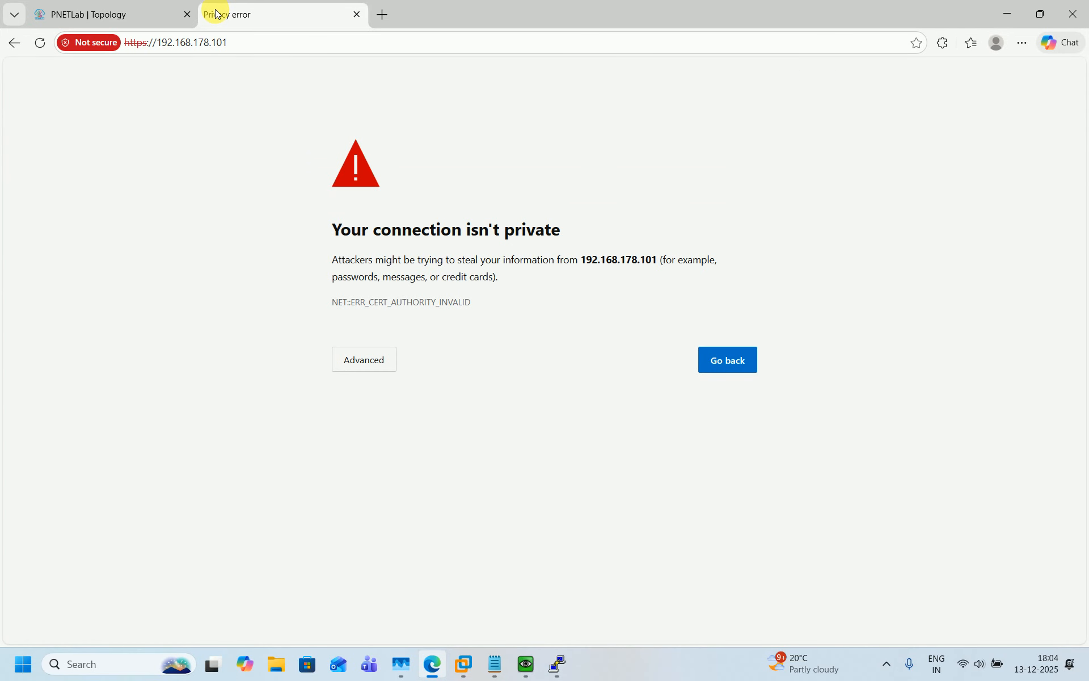
left_click(345, 360)
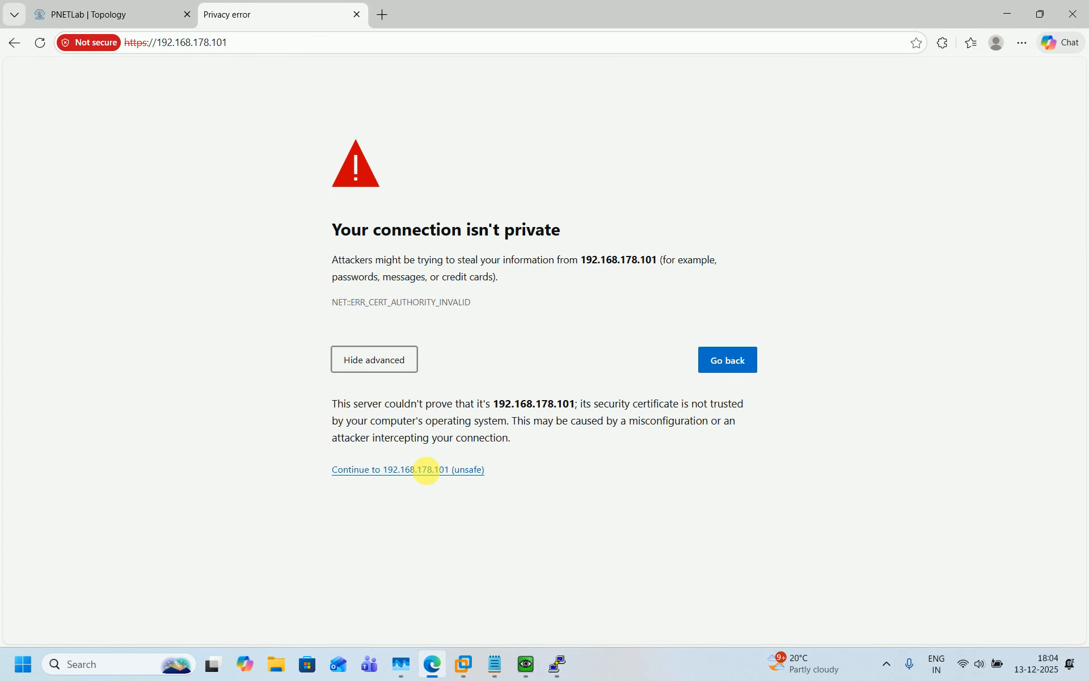
left_click(427, 470)
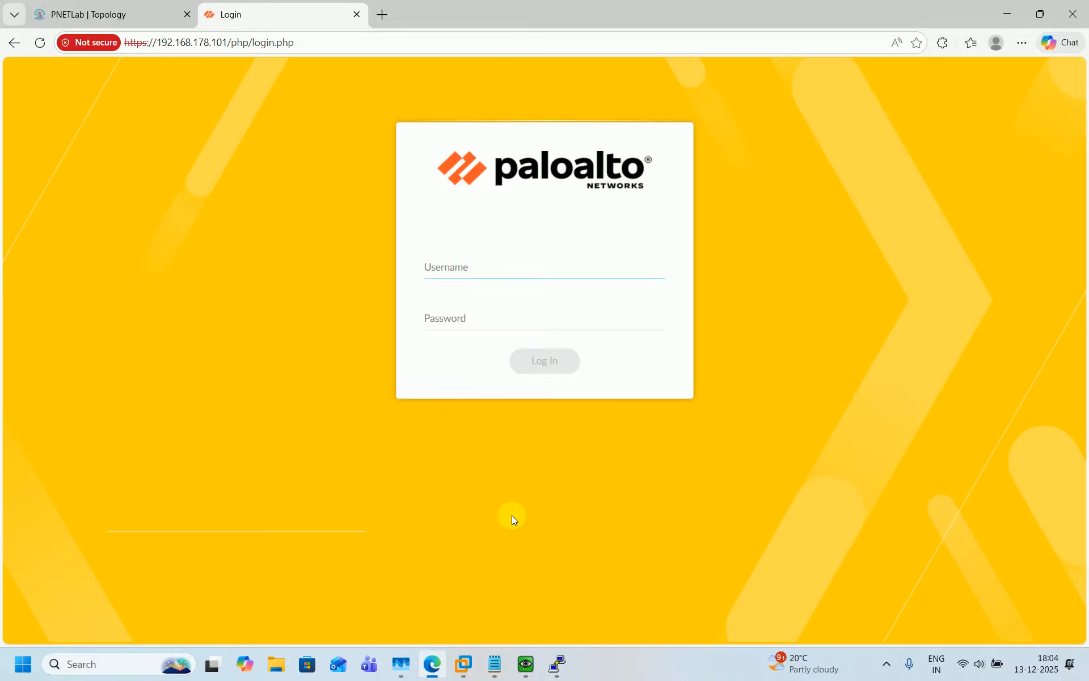
Sign in to the PAN-OS web UI with the admin username and account password
type("admin")
key("Tab")
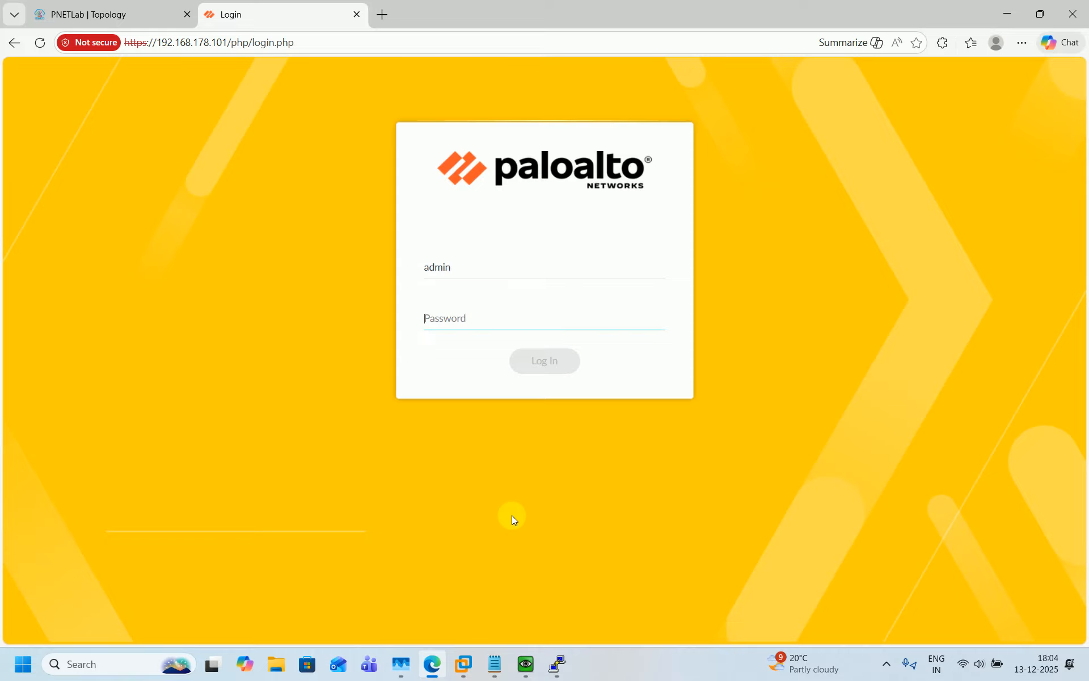
type("••••")
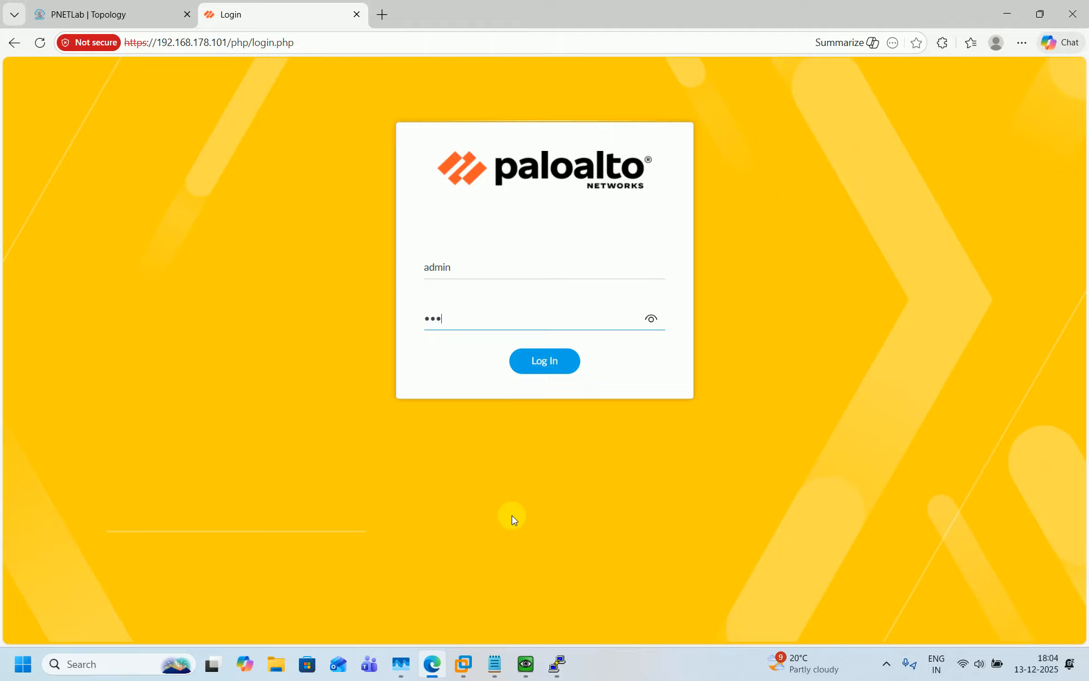
type("•••••••")
left_click(540, 361)
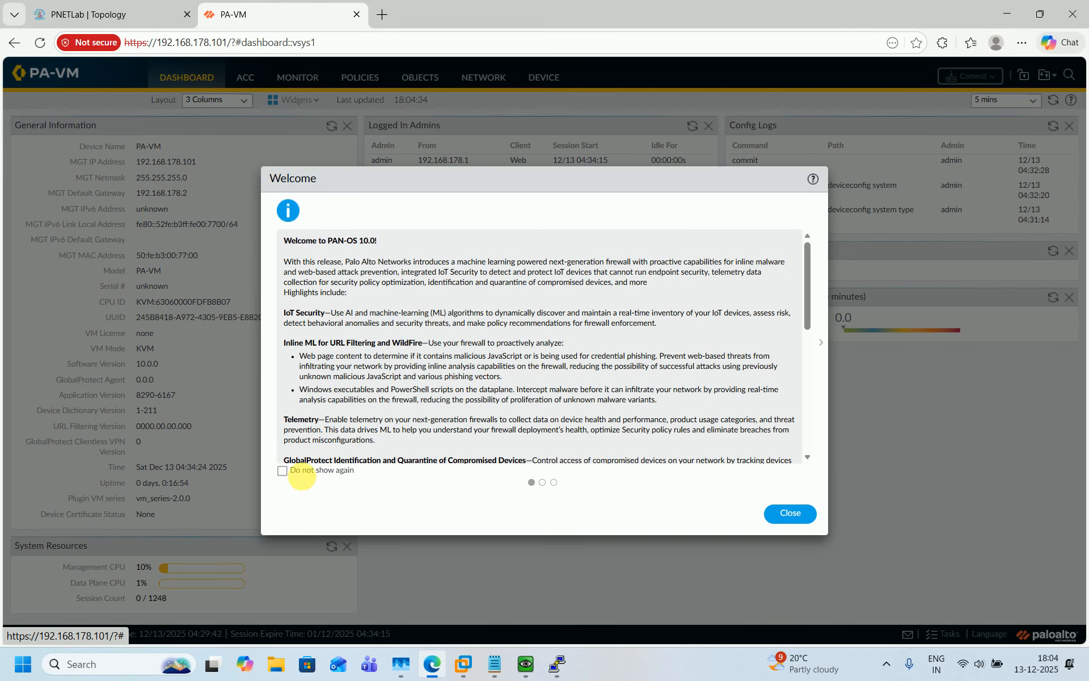
Dismiss the Welcome message for good and postpone the Telemetry prompt
left_click(294, 471)
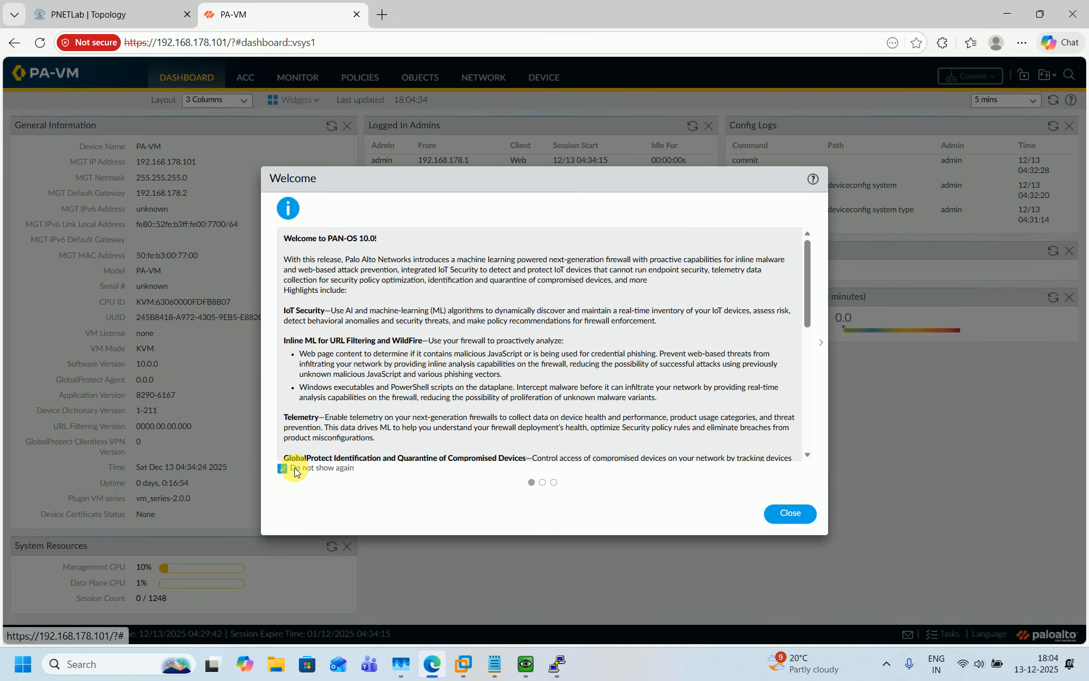
left_click(792, 513)
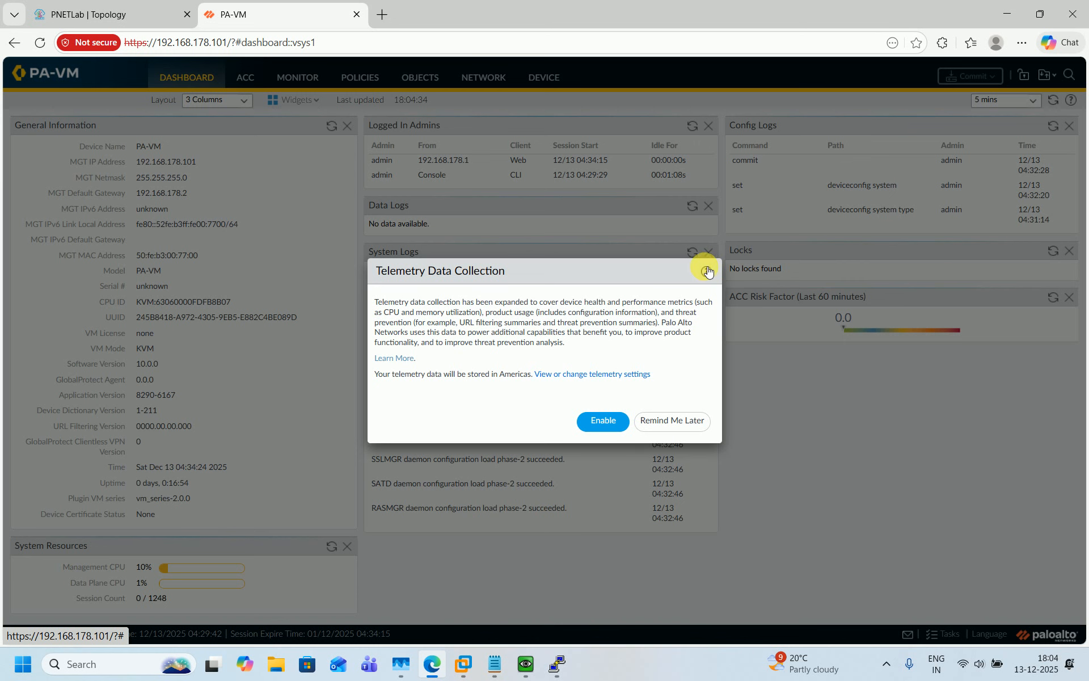
left_click(639, 420)
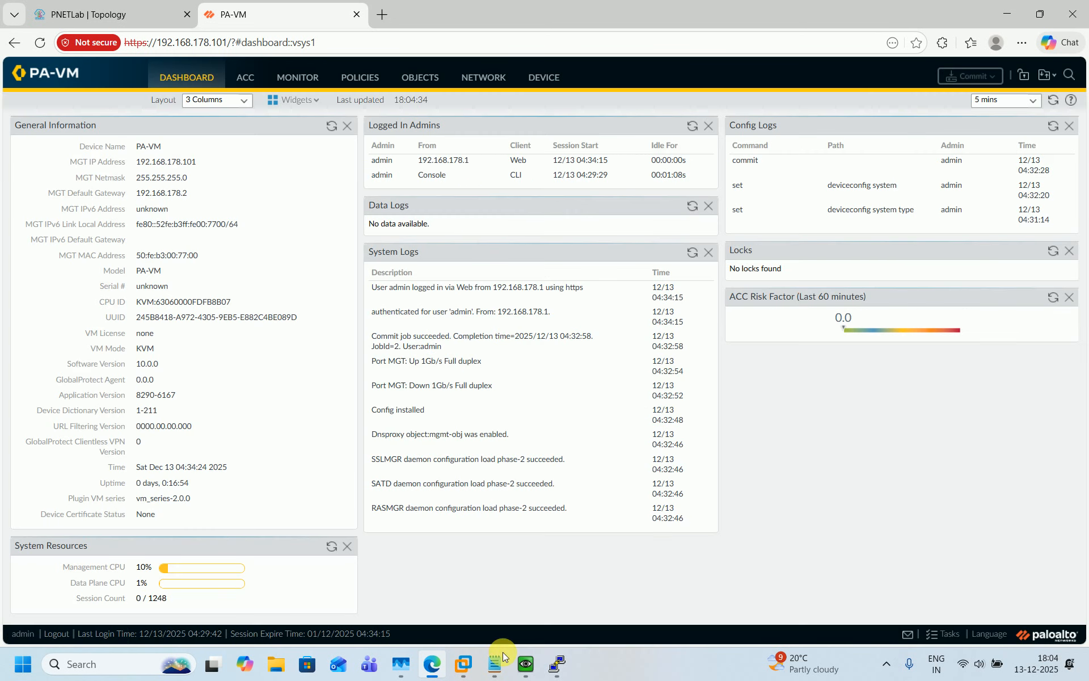
left_click(533, 661)
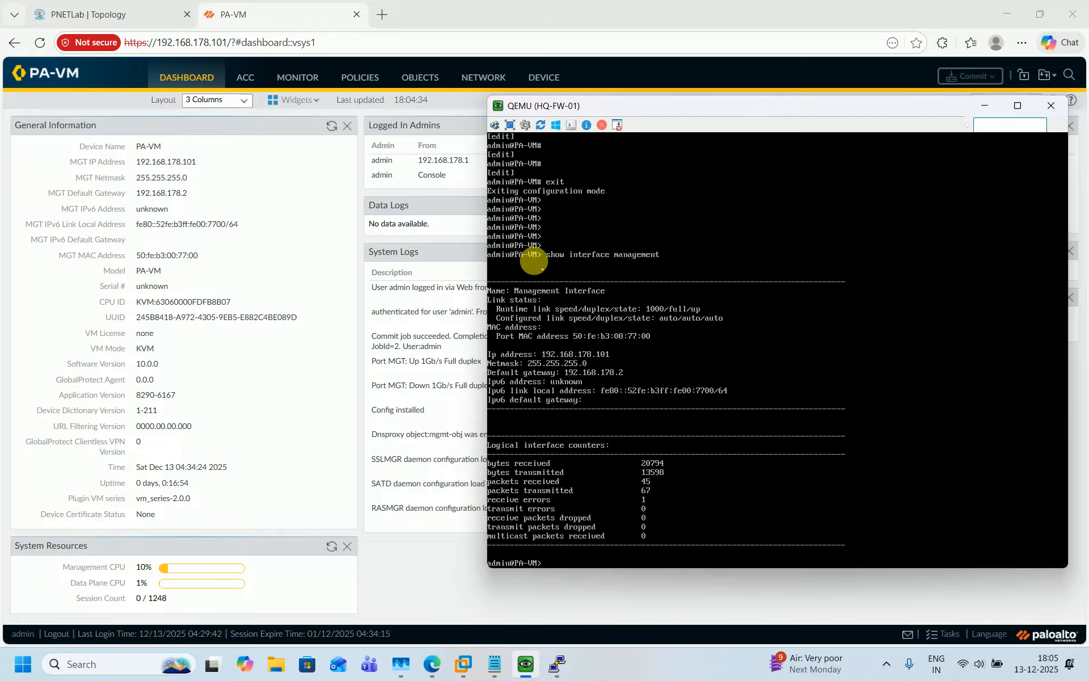
Return to the PA-VM dashboard in Edge and open the Device section's Setup page
left_click(443, 545)
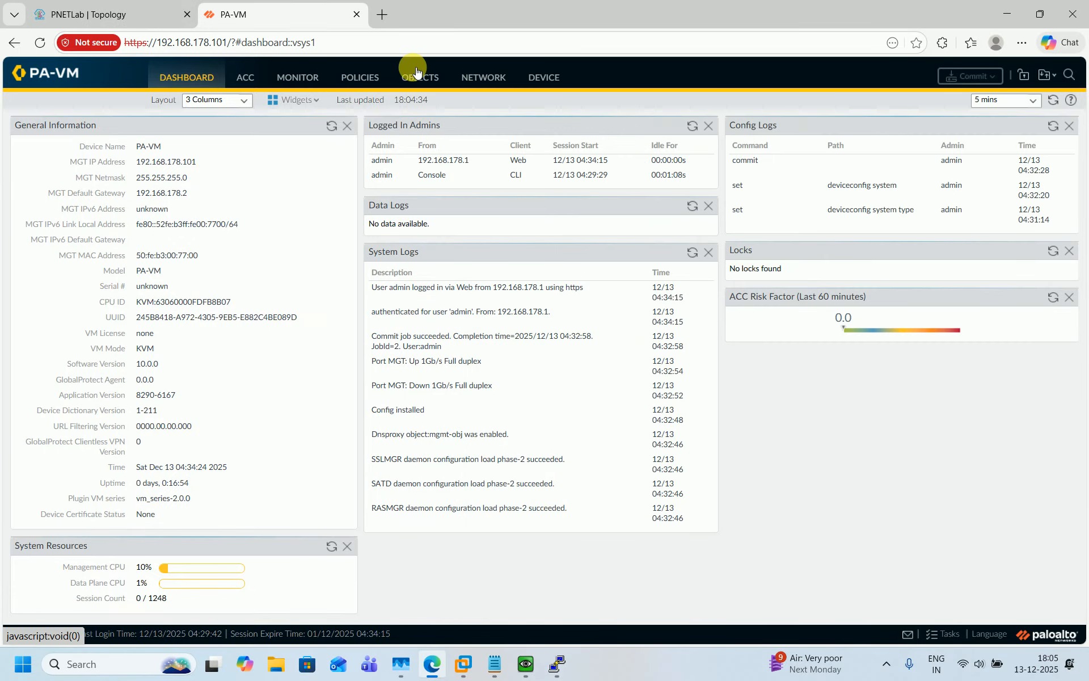
left_click(530, 77)
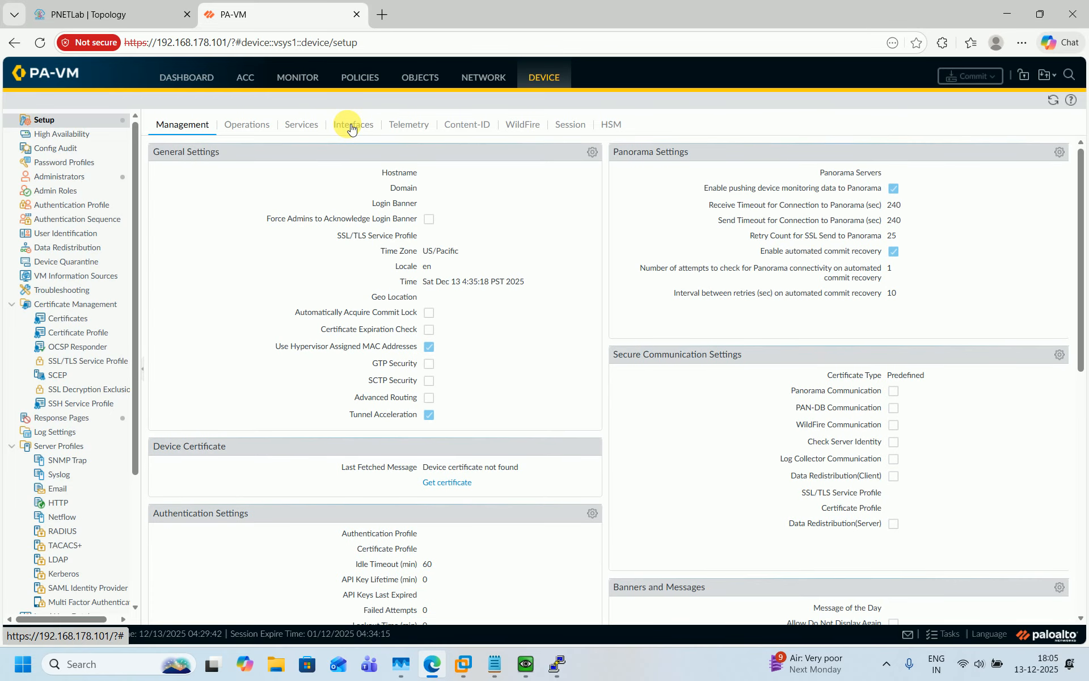
Review the Management interface (192.168.178.101, Ping, HTTPS, SSH) and close it unchanged
left_click(350, 126)
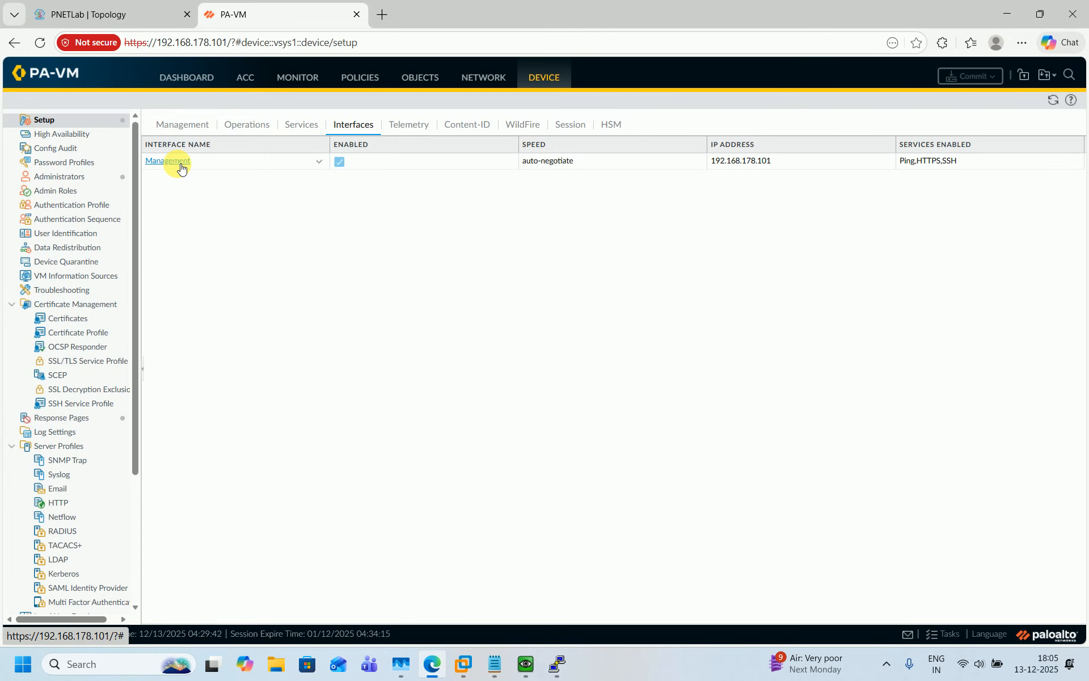
left_click(181, 168)
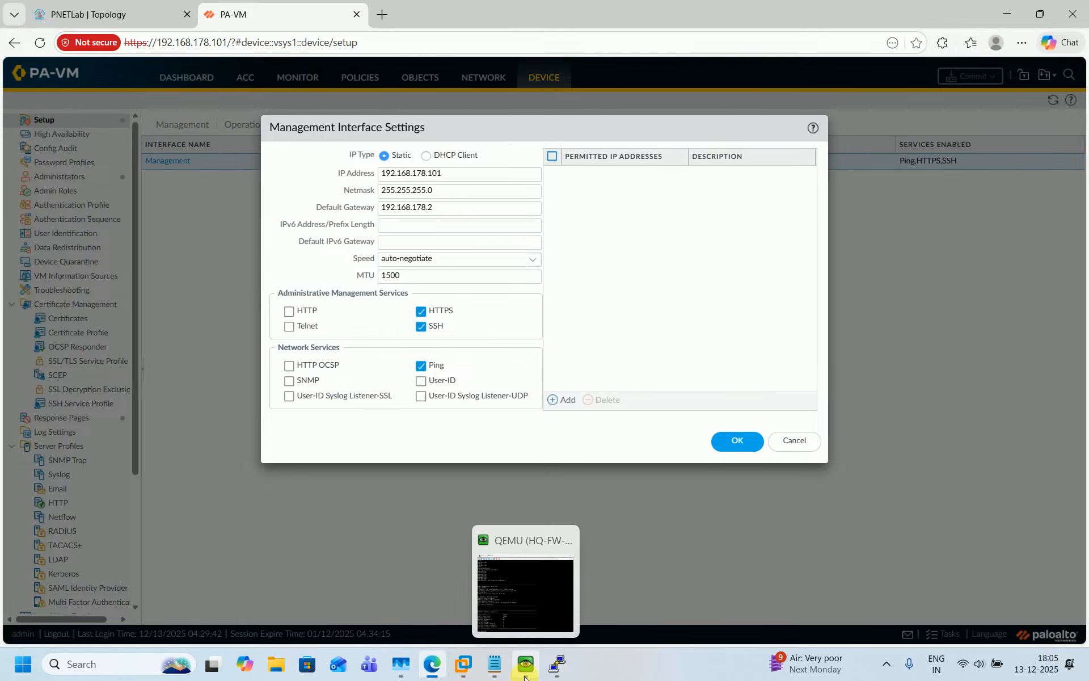
left_click(784, 447)
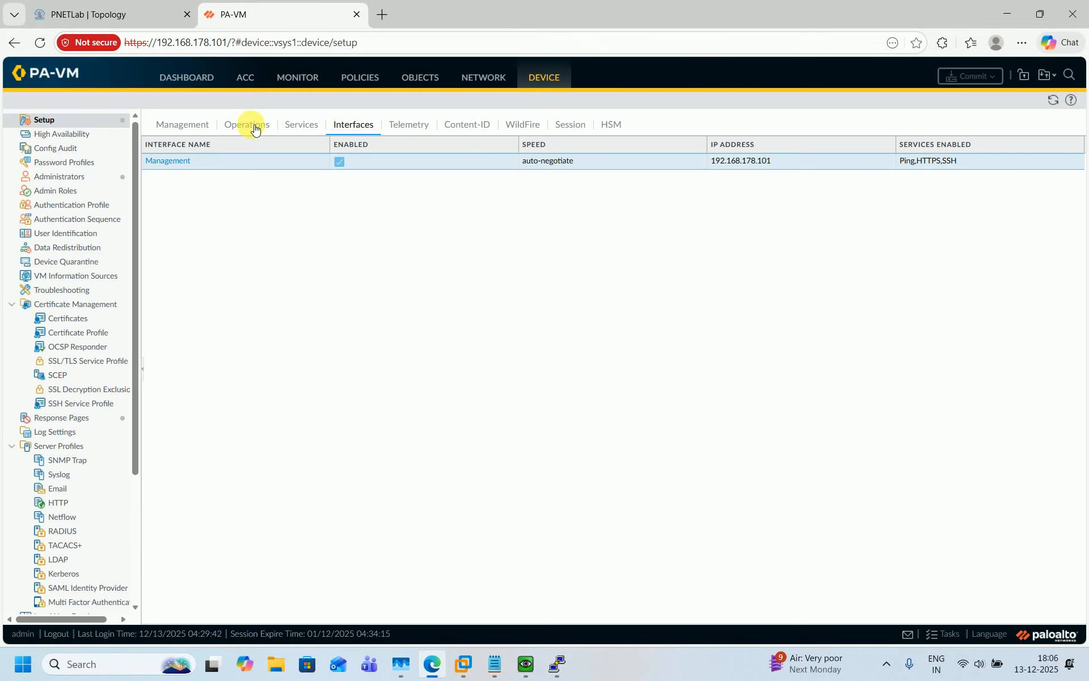
Set the firewall hostname to HQ-FW-01 in the Management General Settings
left_click(193, 123)
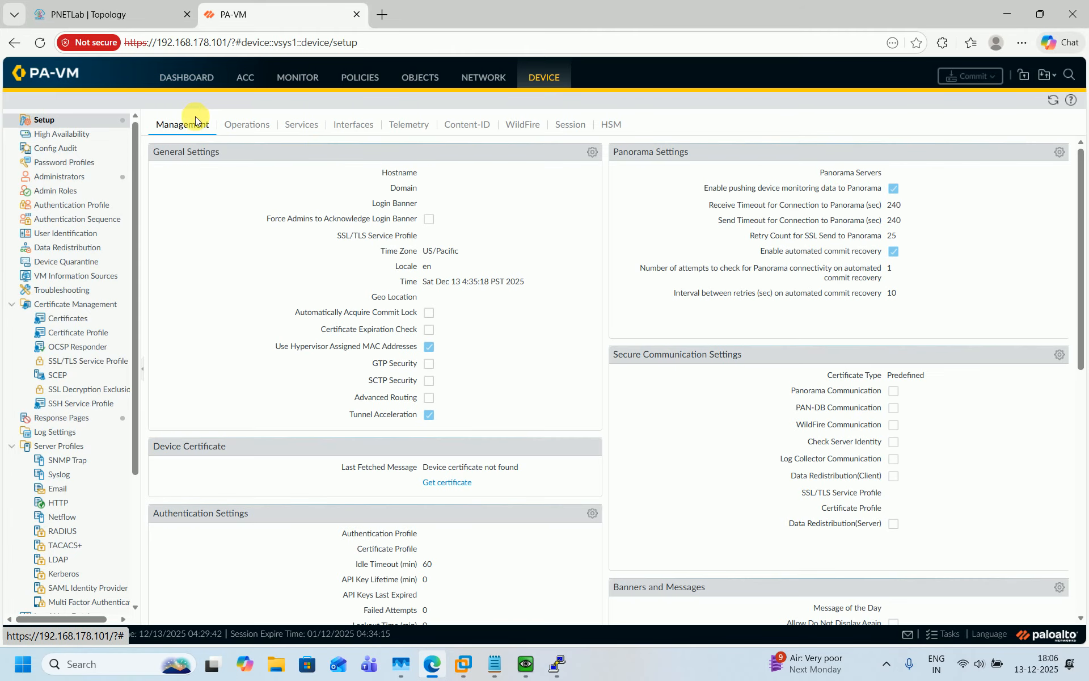
left_click(592, 152)
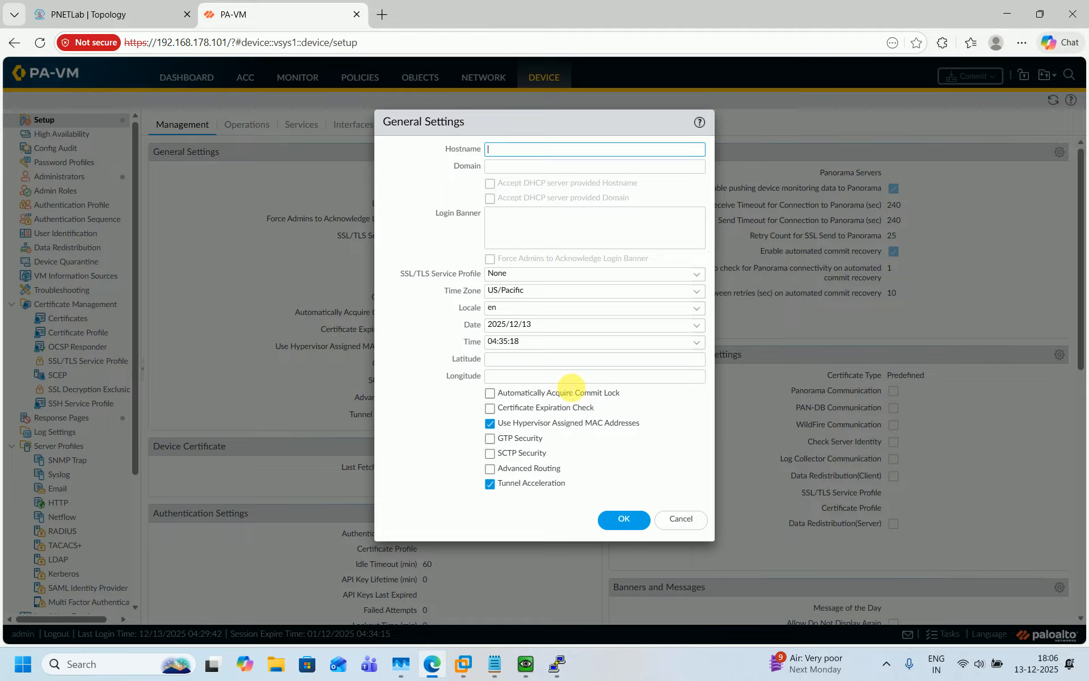
type("HQ-FW-01")
left_click(626, 519)
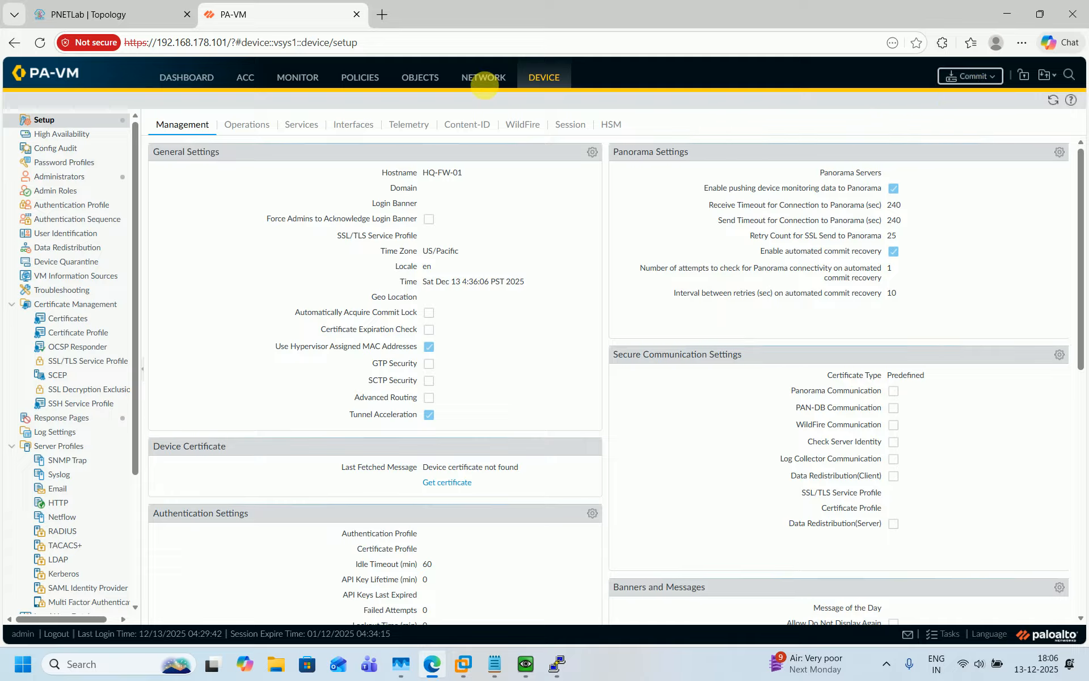
left_click(482, 83)
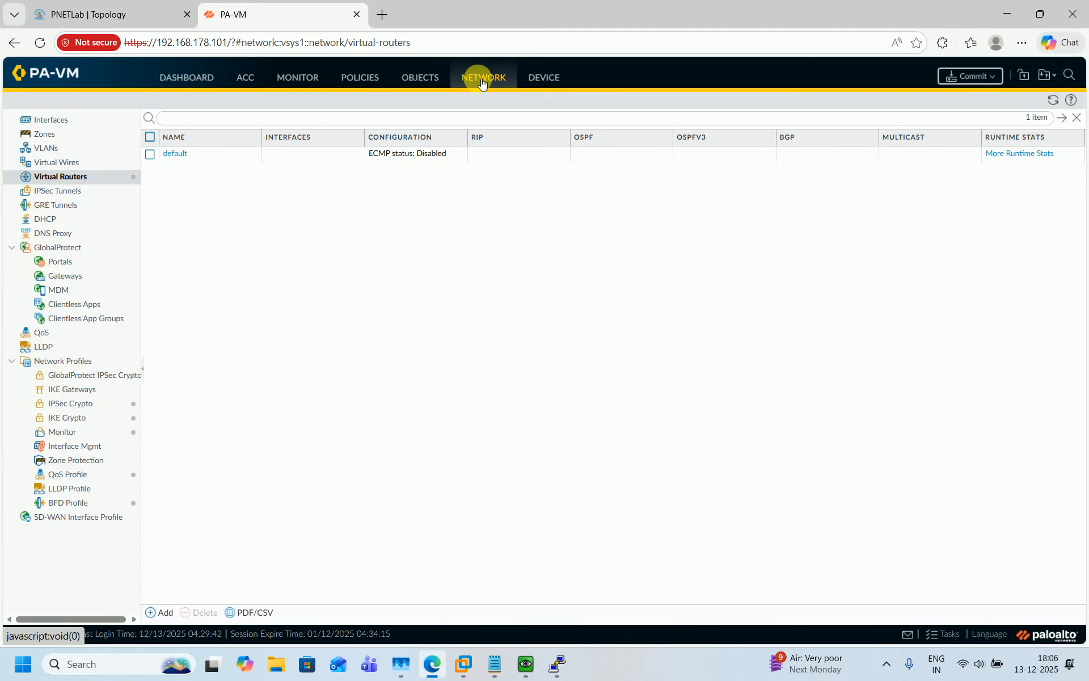
Glance at the lab topology, then show the empty Network > Zones page
left_click(149, 5)
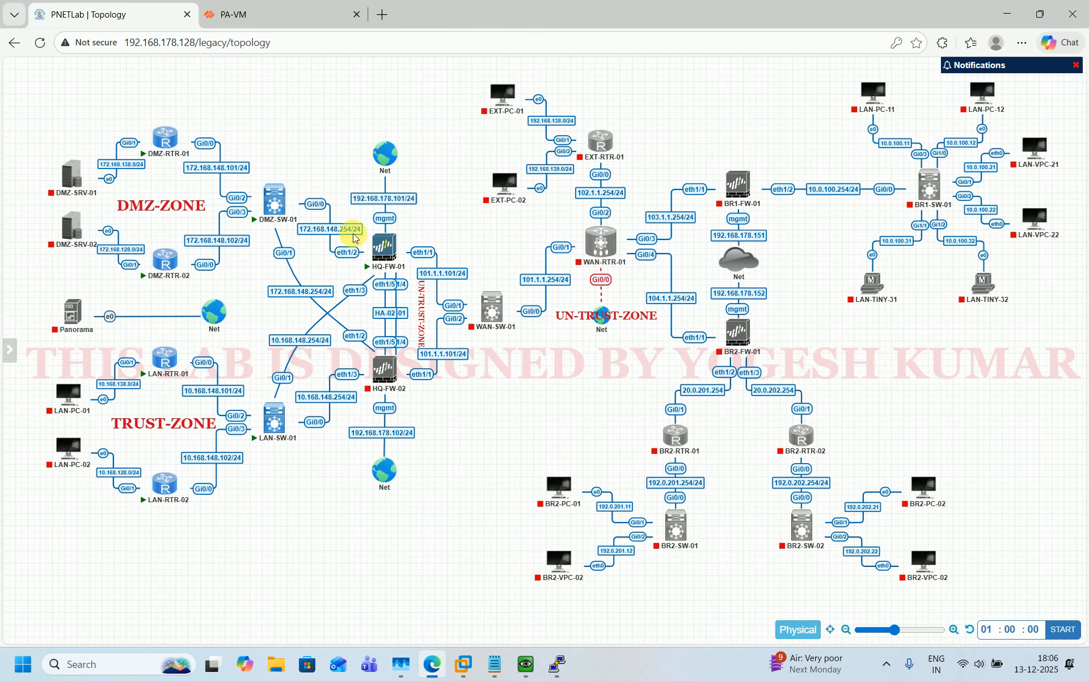
left_click(287, 21)
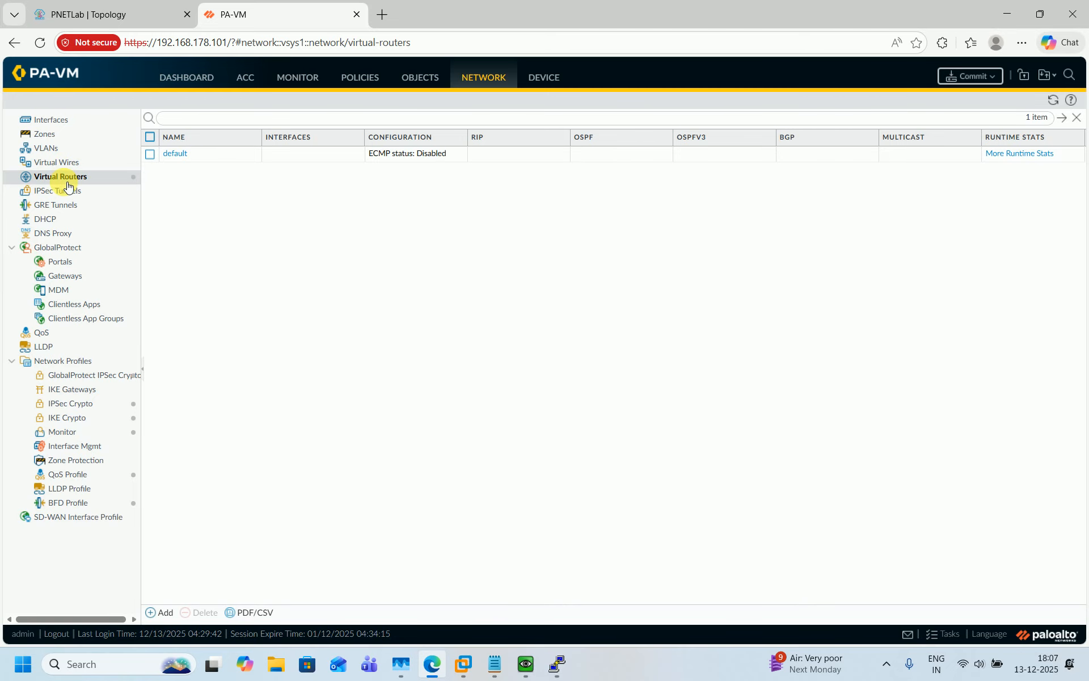
left_click(61, 137)
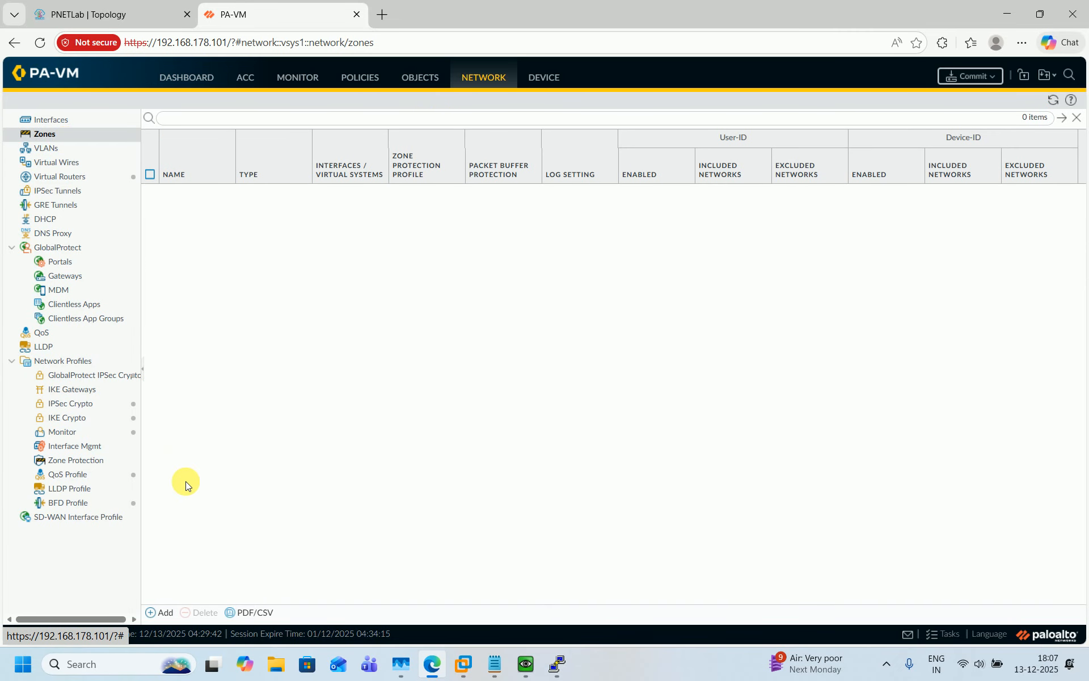
Start the WAN-SW-01 and WAN-RTR-01 nodes in the lab topology
left_click(153, 611)
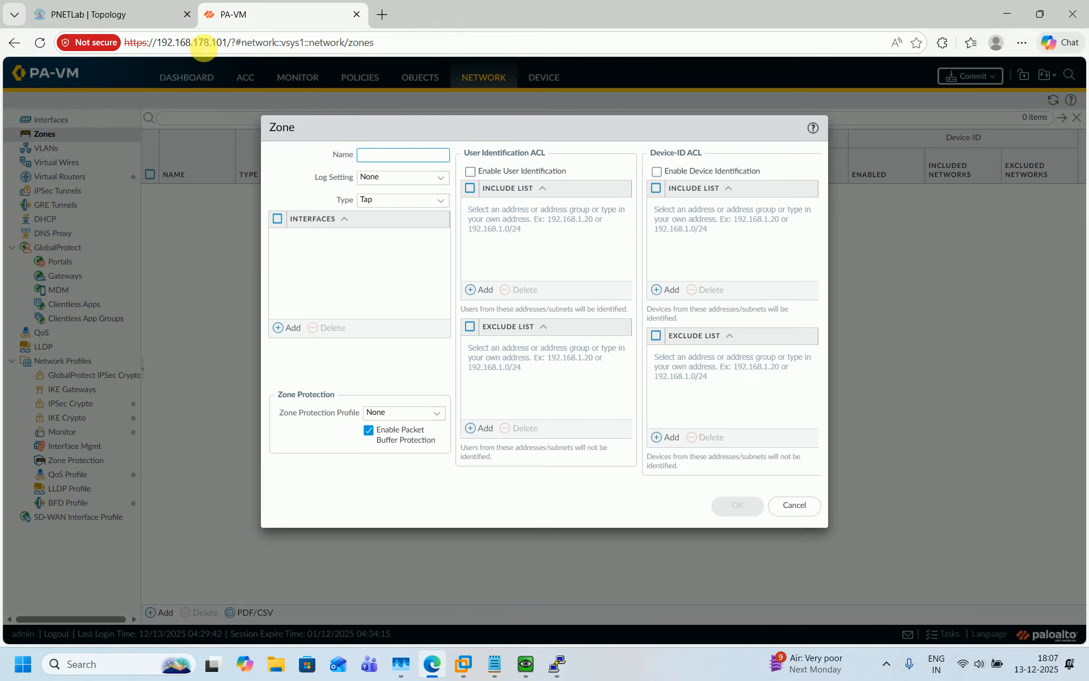
left_click(88, 6)
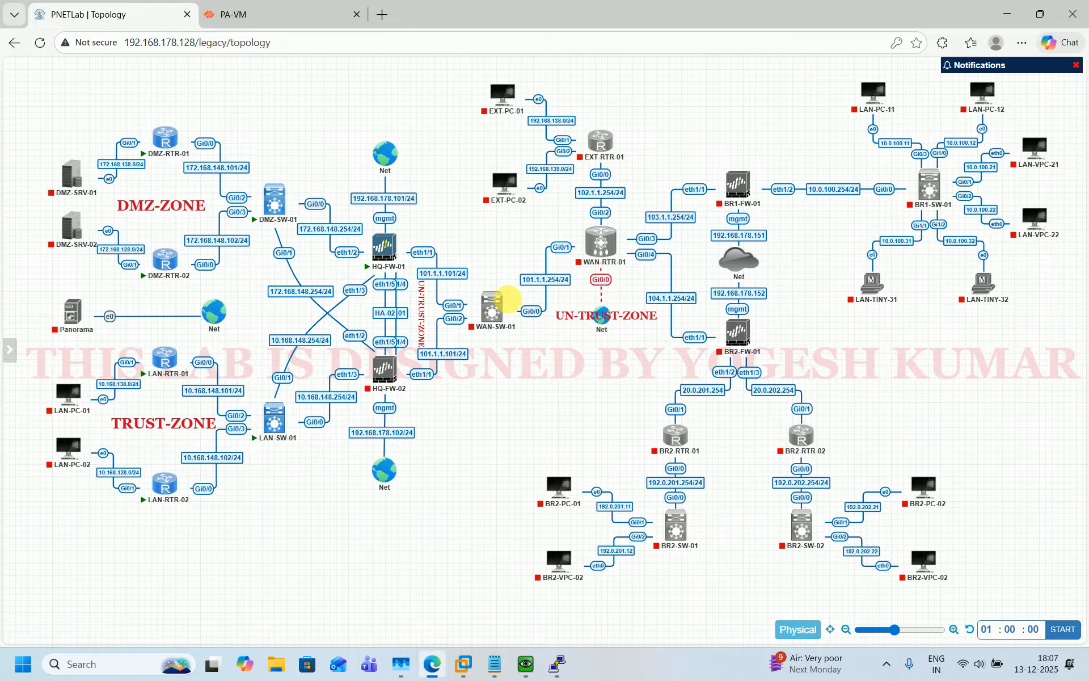
mouse_move(503, 302)
left_click(476, 286)
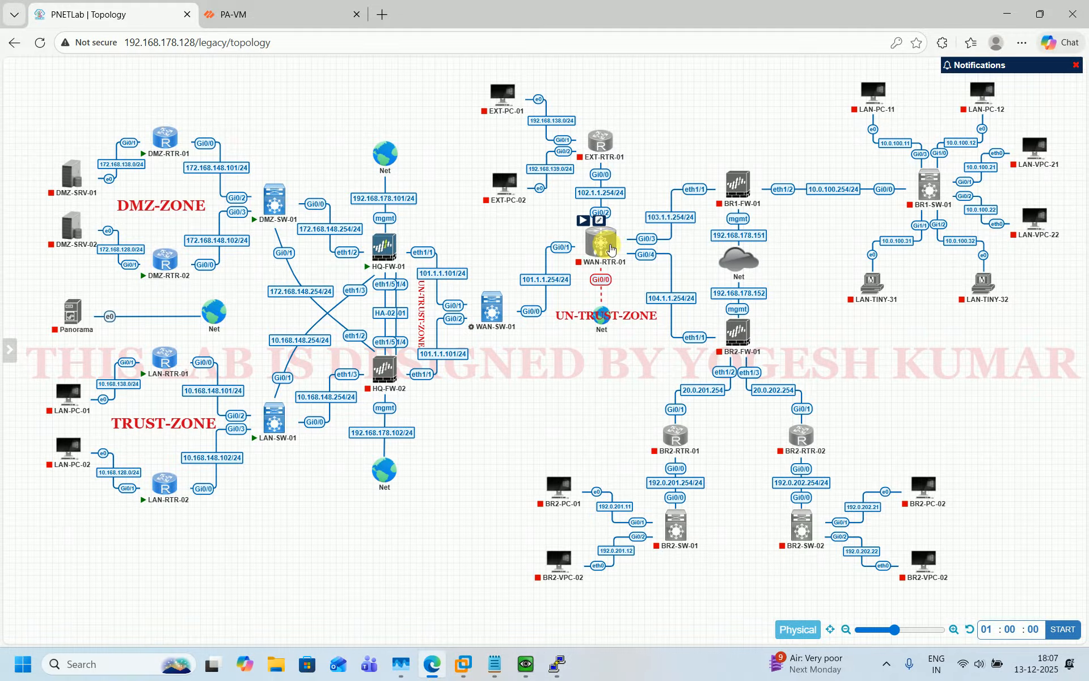
left_click(583, 220)
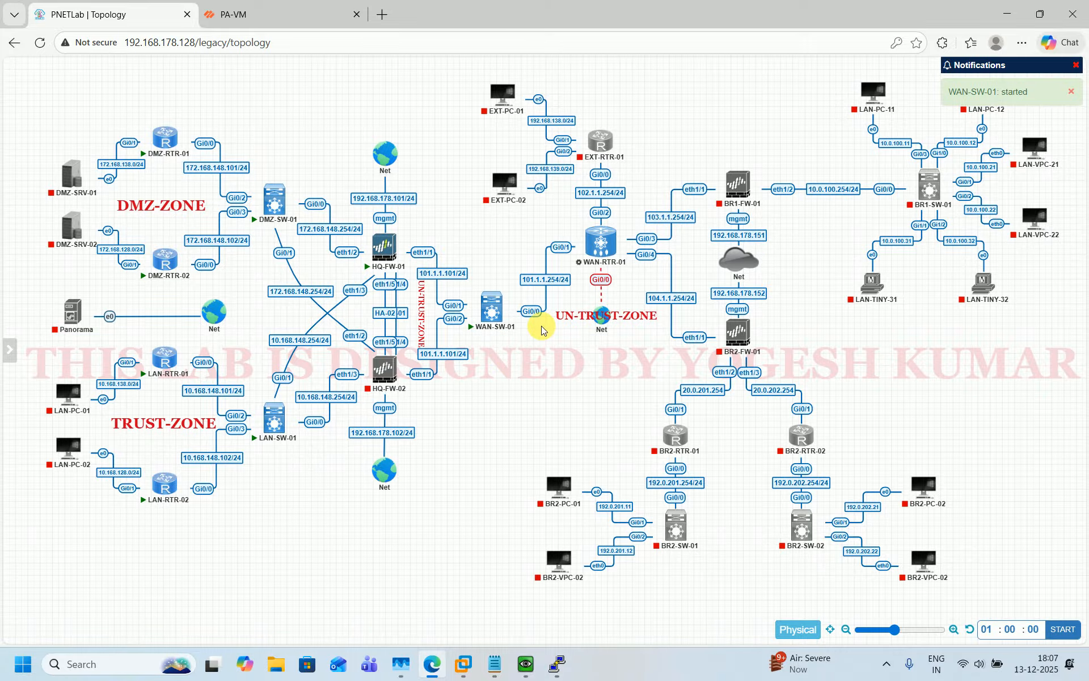
left_click(214, 5)
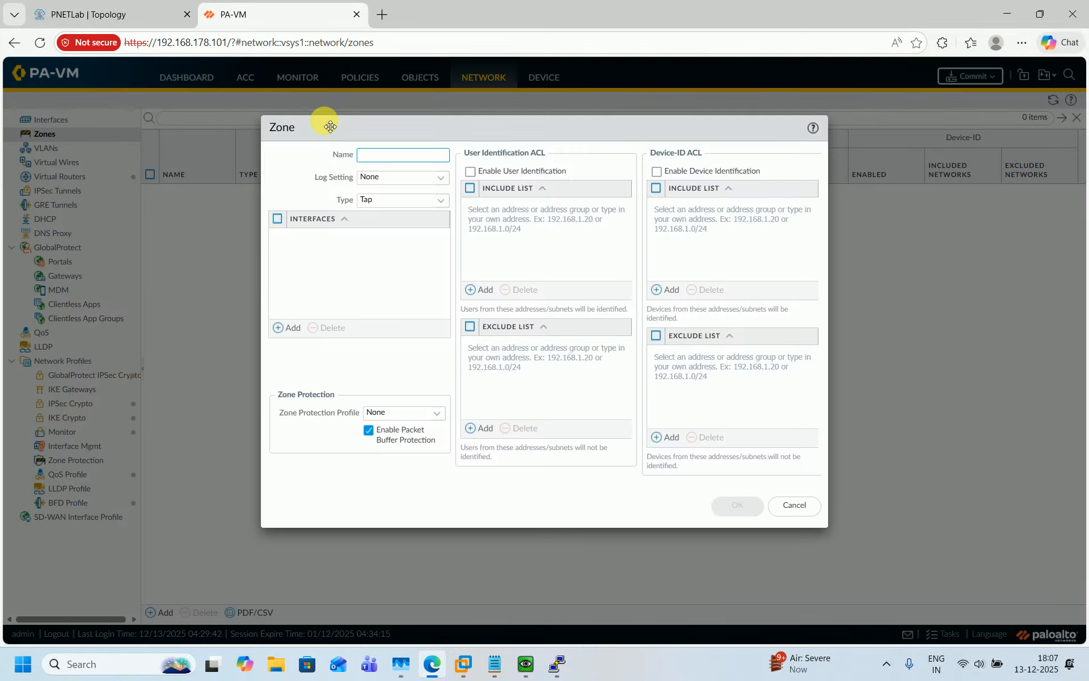
Create Layer3 zones DMZ_ZONE-01 and TRUST_ZONE-01
type("DMZ_ZONE-01")
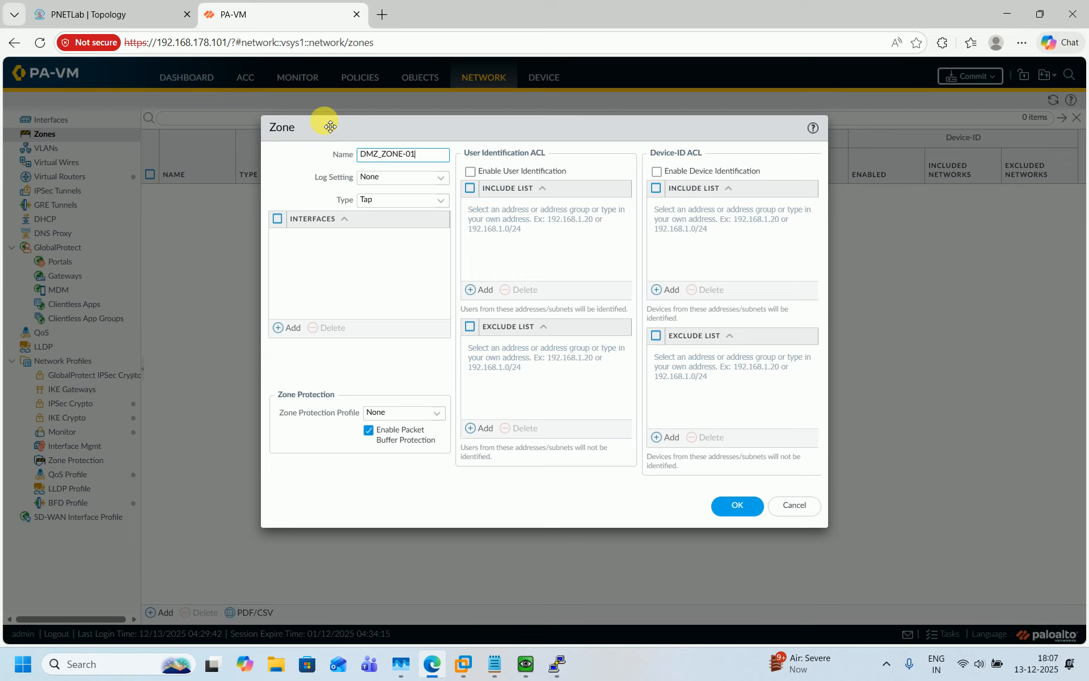
left_click(443, 201)
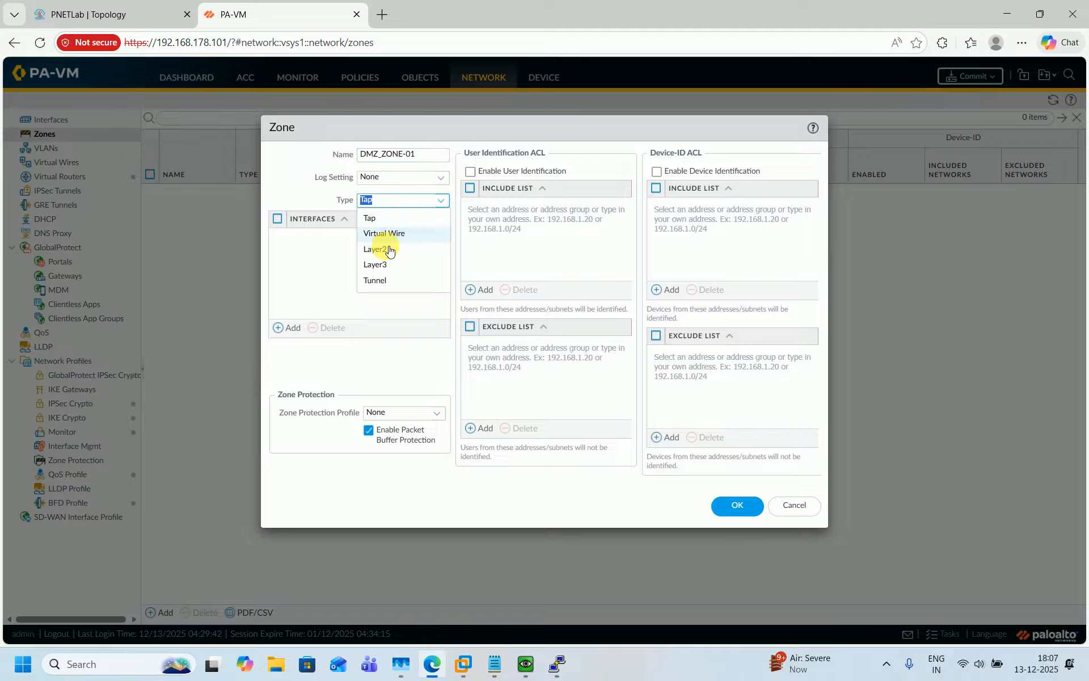
left_click(384, 267)
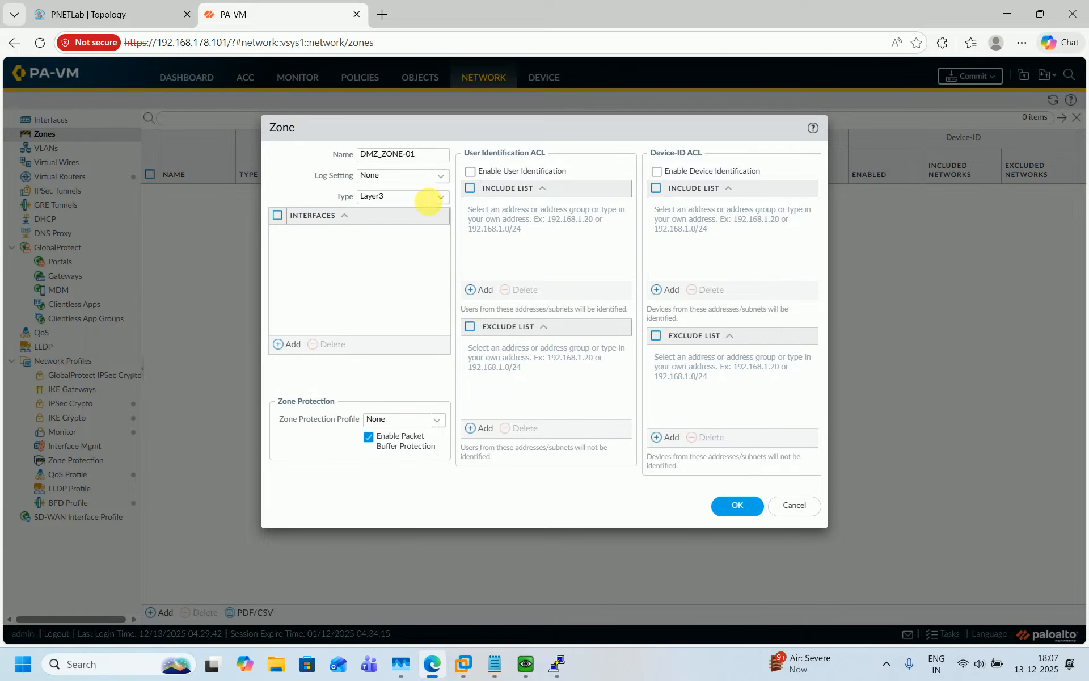
left_click(732, 508)
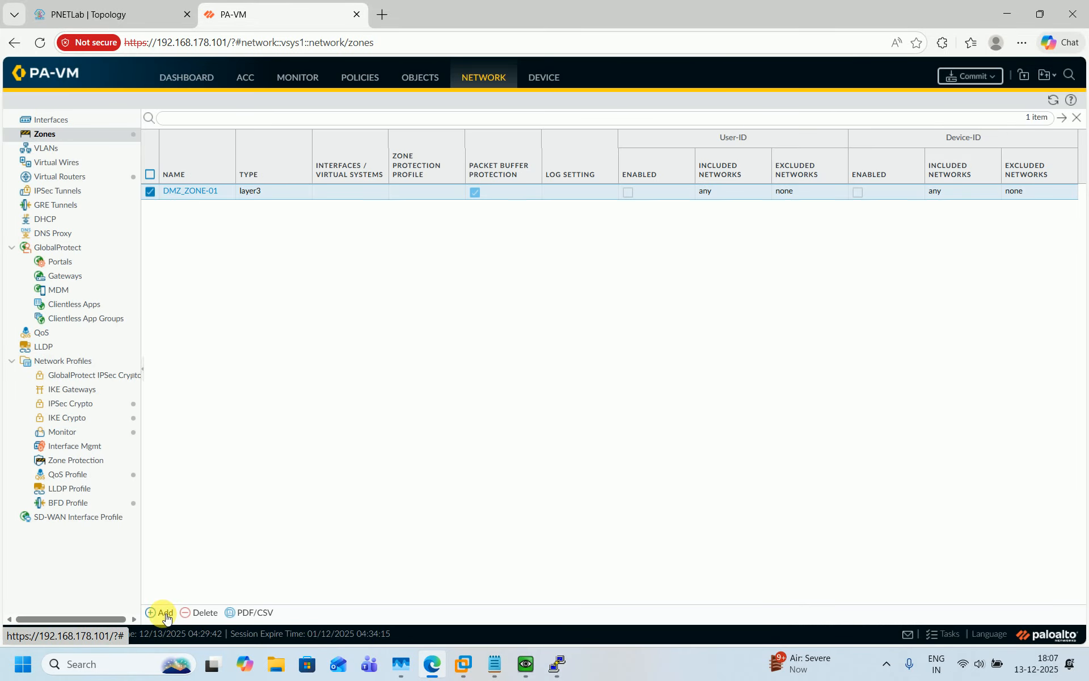
left_click(164, 614)
type("TRUST_ZONE-01")
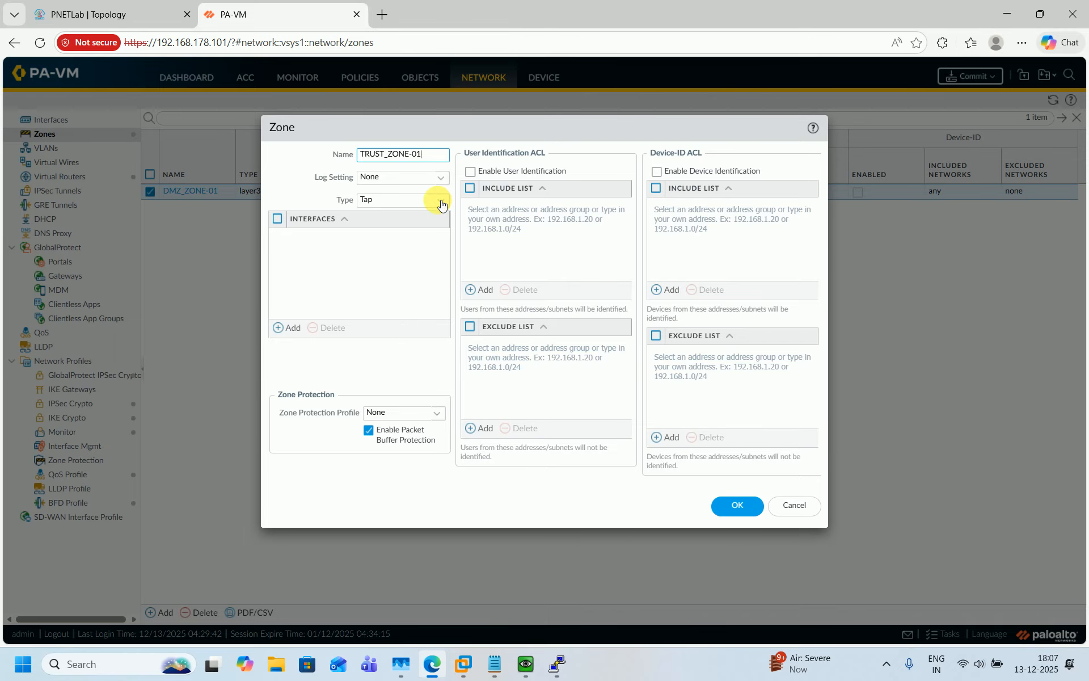
left_click(440, 201)
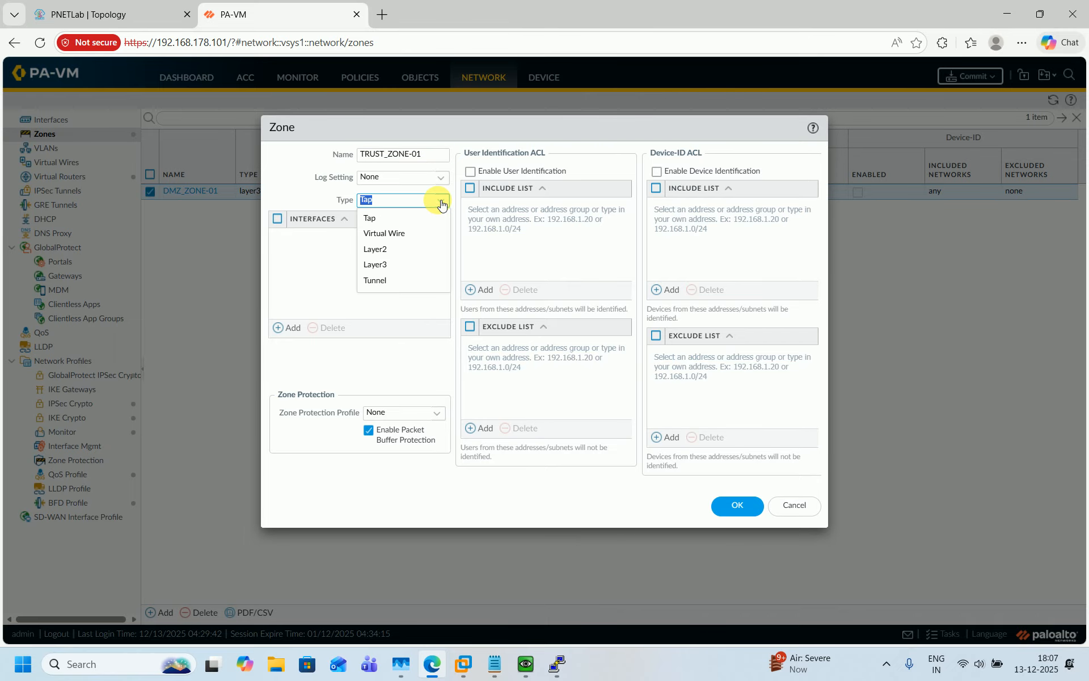
left_click(399, 266)
left_click(736, 504)
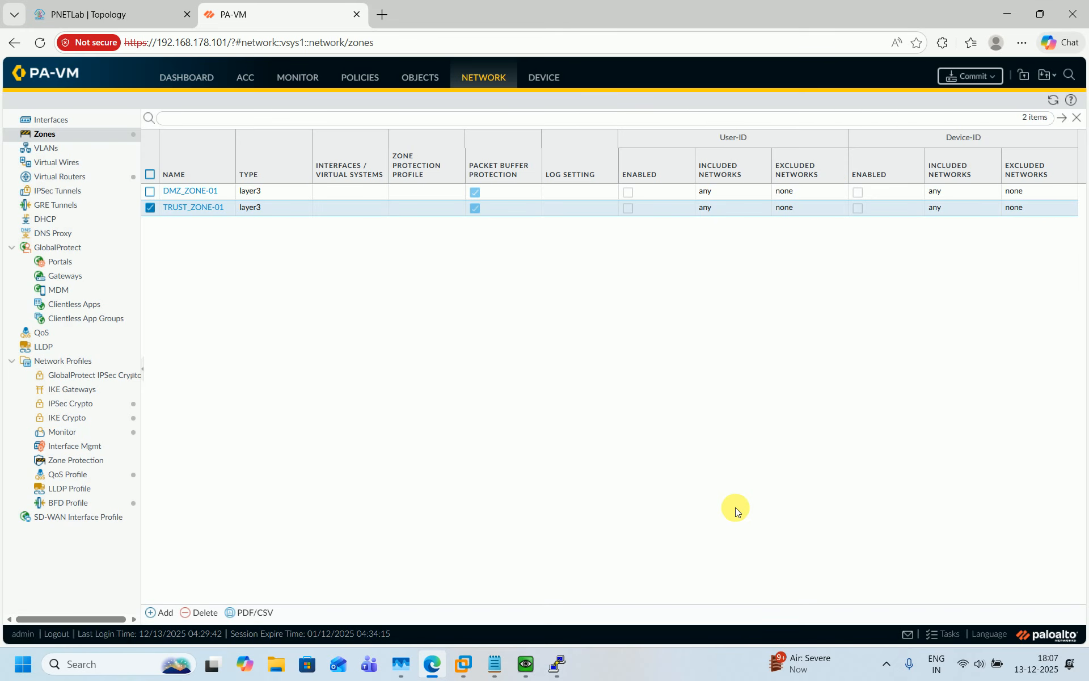
Create Layer3 zone UN-TRUST_ZONE-01 and fit the zone table columns to their contents
left_click(154, 611)
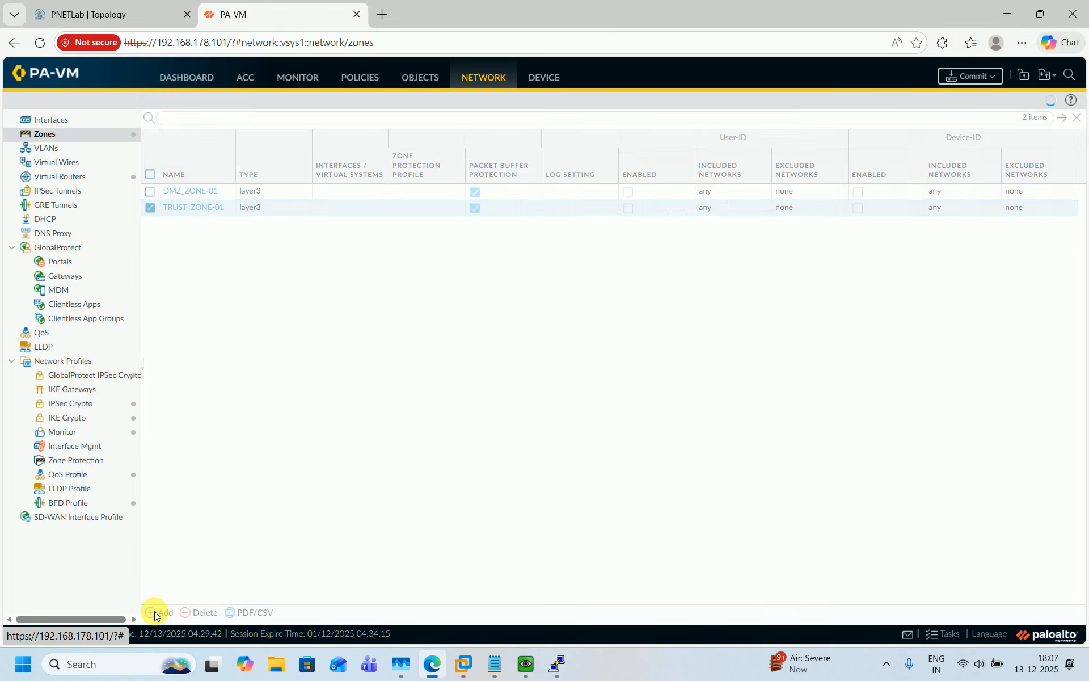
type("UN-TRUST")
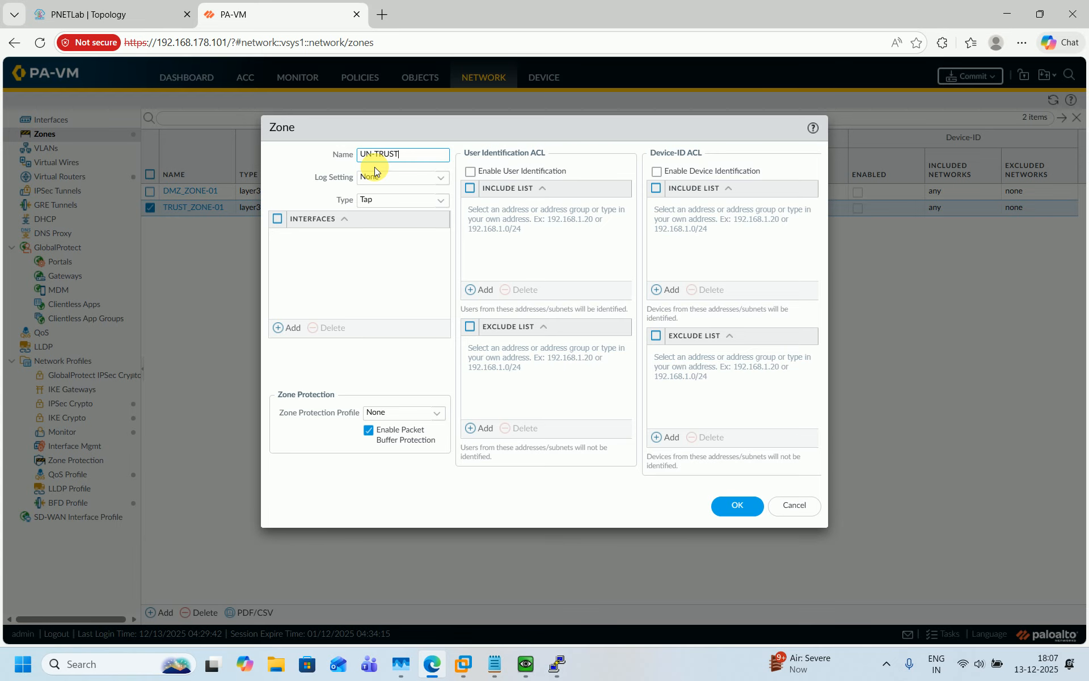
type("_ZONE-01")
left_click(438, 199)
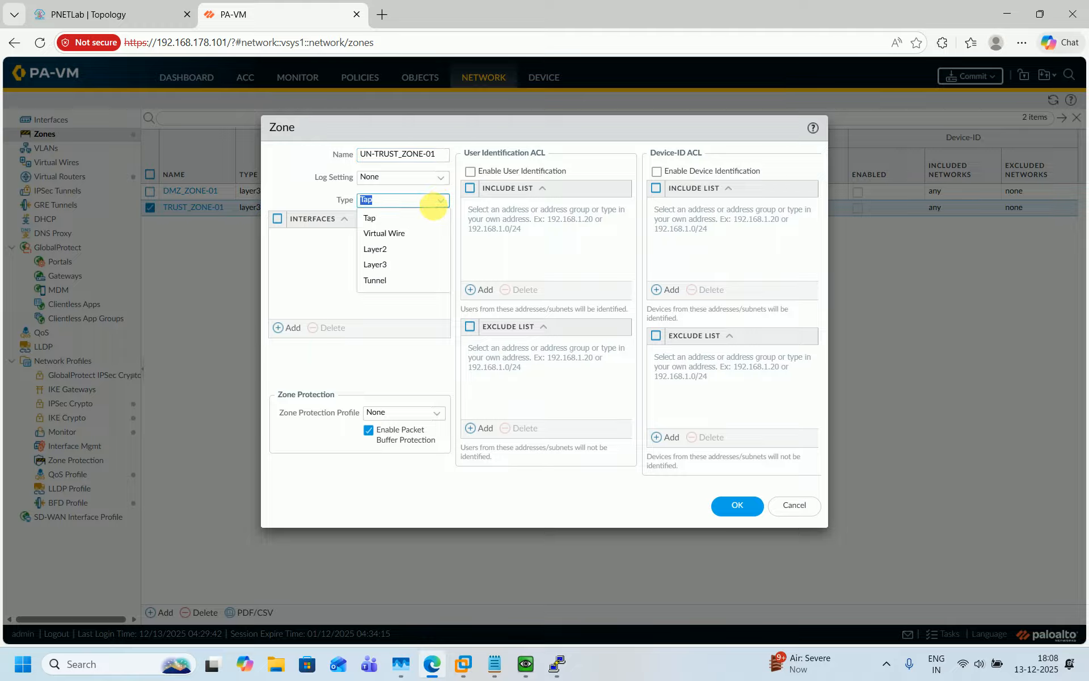
left_click(396, 260)
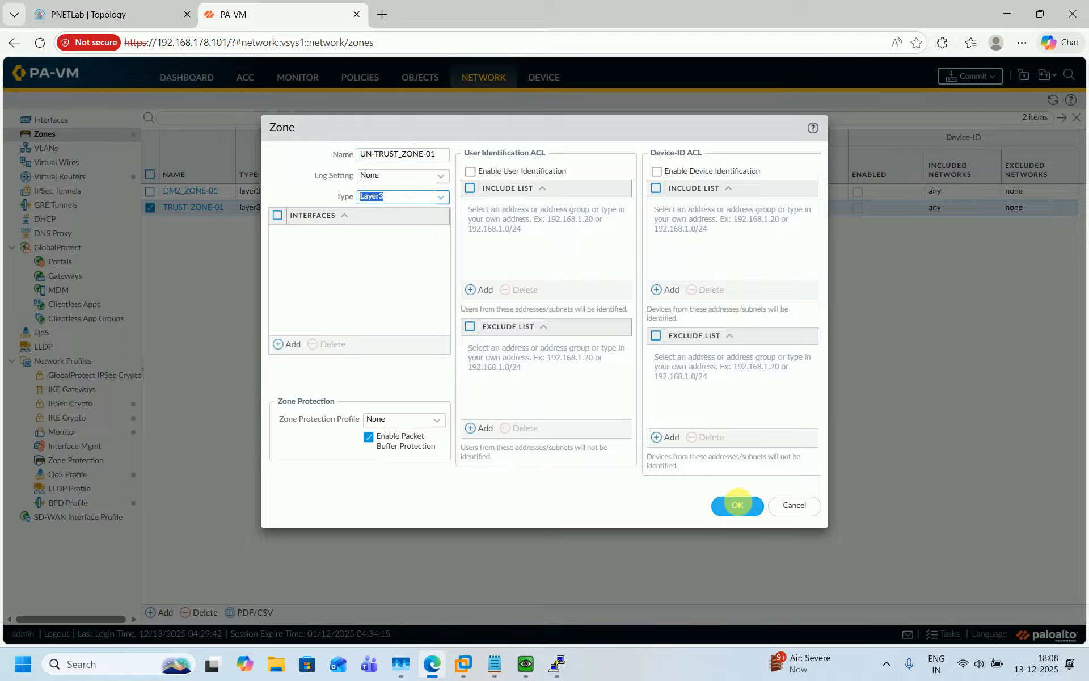
left_click(737, 505)
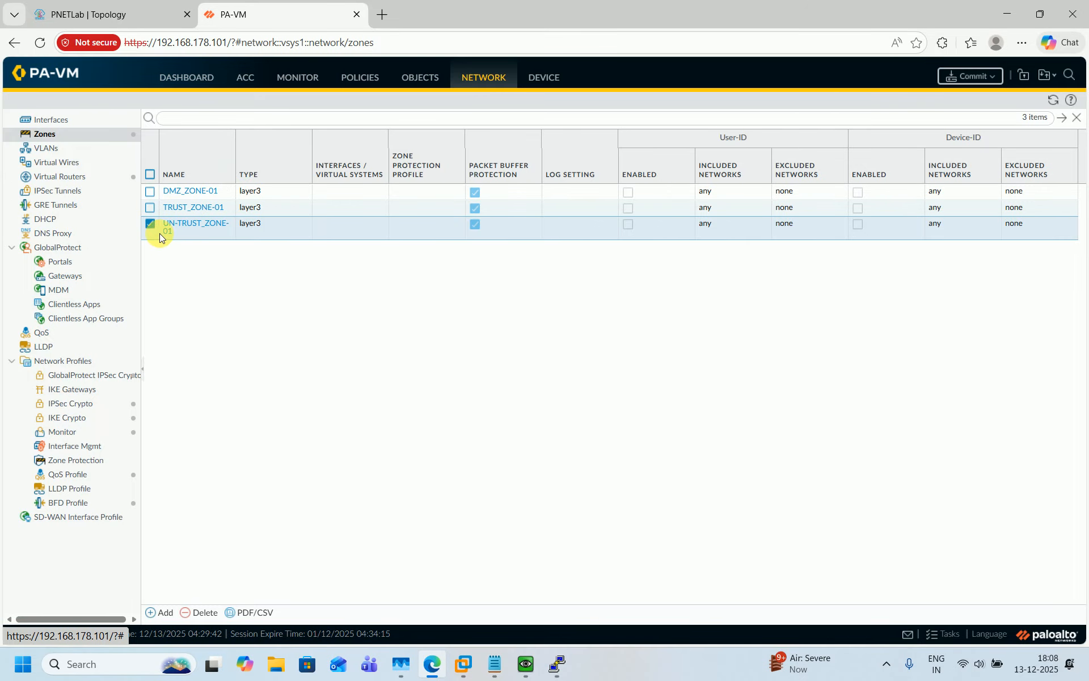
left_click(227, 174)
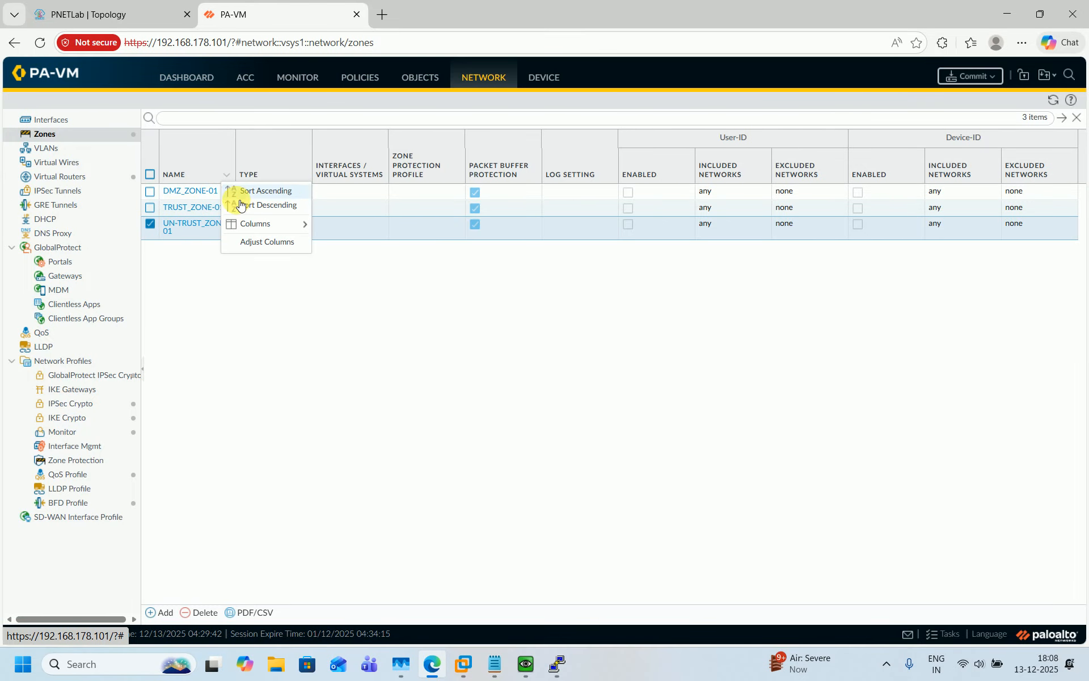
left_click(258, 241)
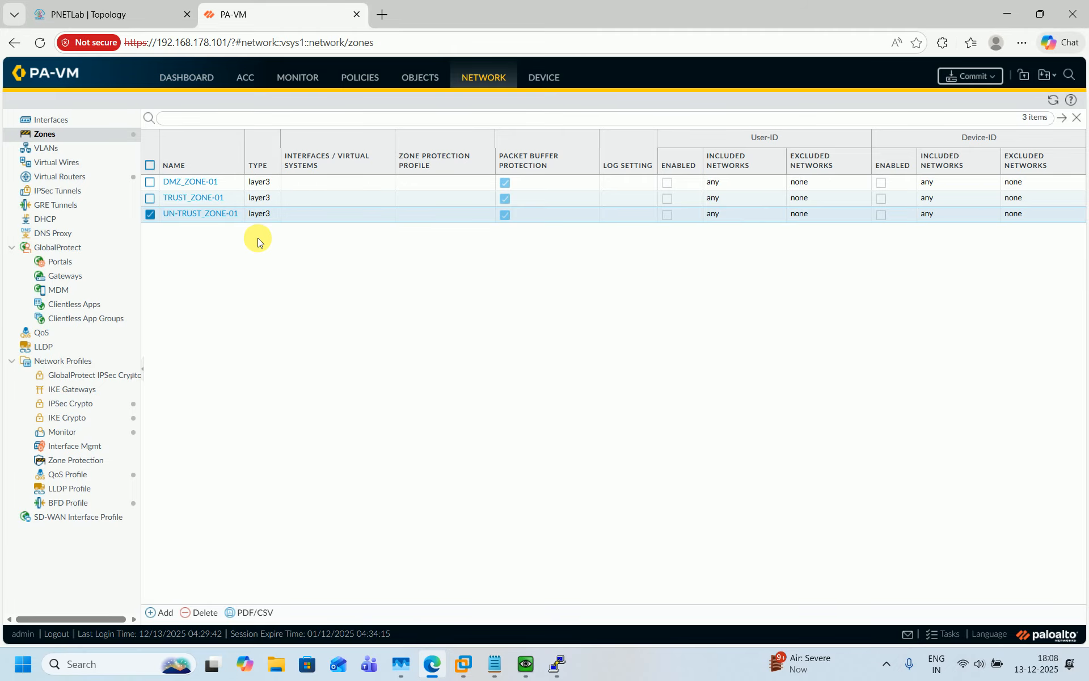
Give ethernet1/1 the comment '***** CONNECTED WITH UN-TRUST-ZONE_WAN-SW-01 *****'
left_click(81, 127)
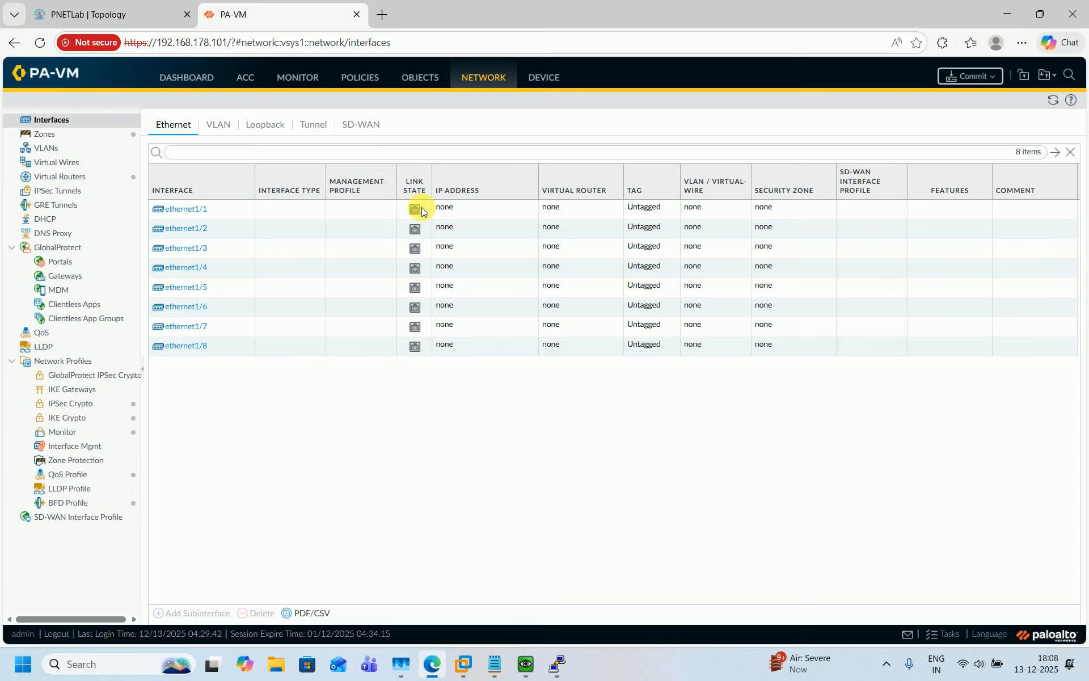
left_click(189, 210)
left_click(408, 274)
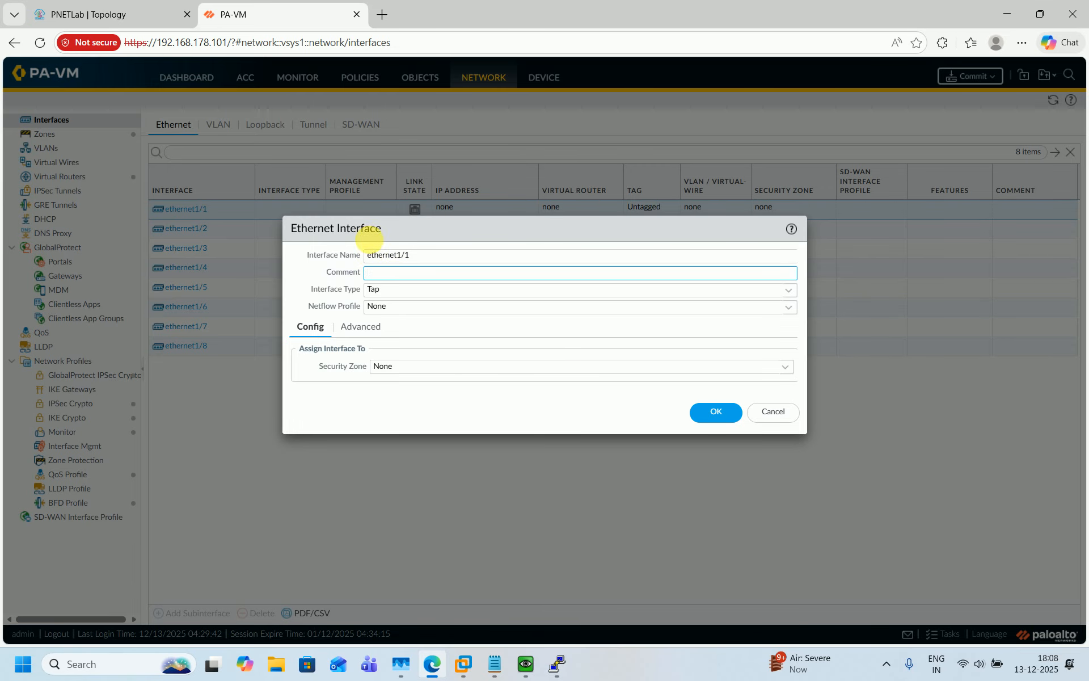
left_click(122, 17)
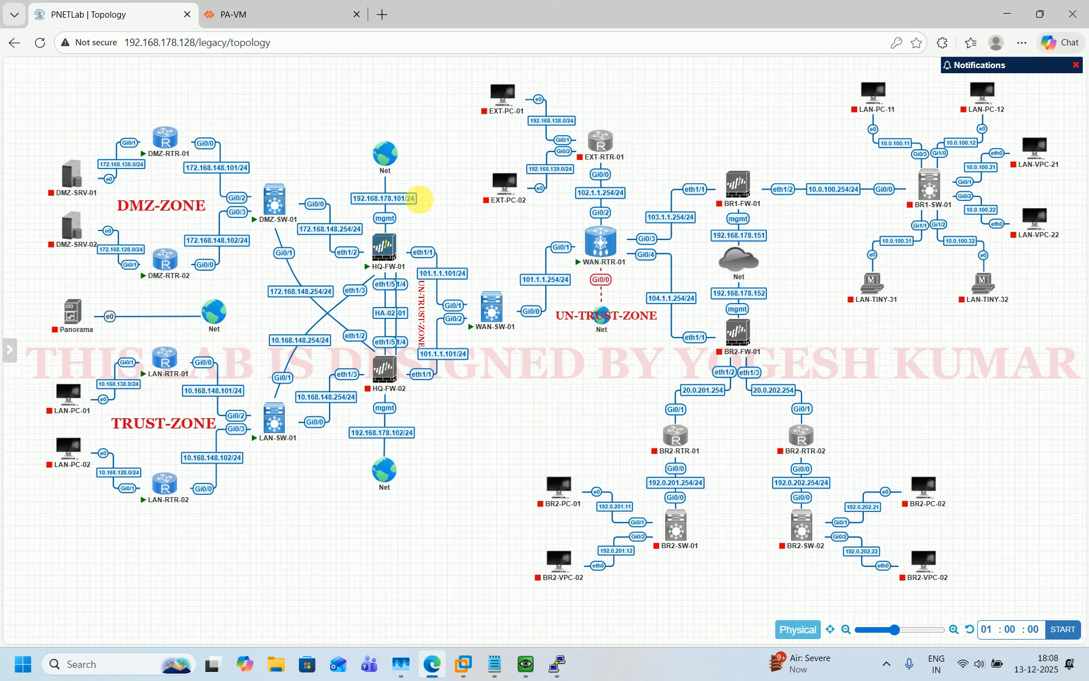
left_click(264, 6)
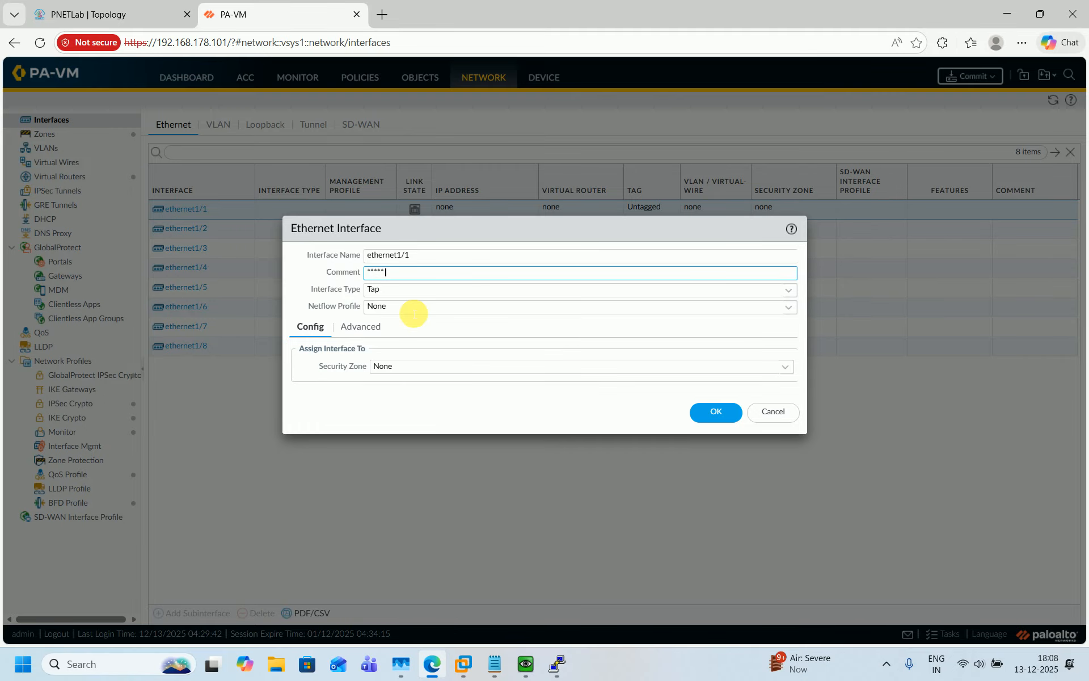
type("CONNECTED WITH UN-TRUST-Z")
type("ONE_")
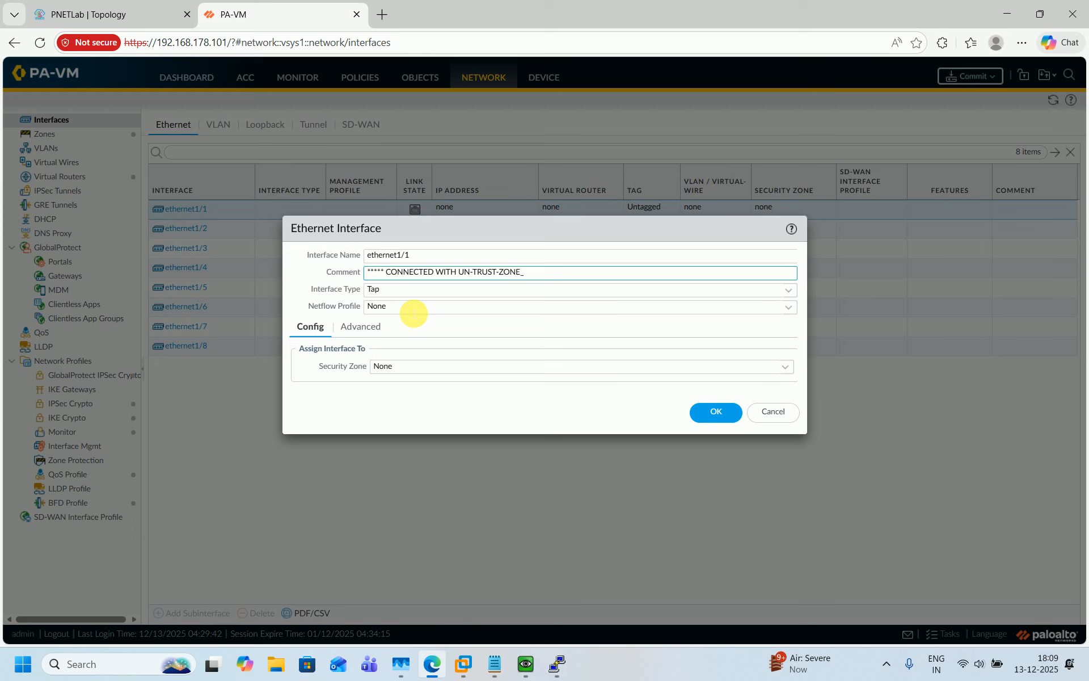
type("WAN-SW-01 *****")
key("ctrl+a")
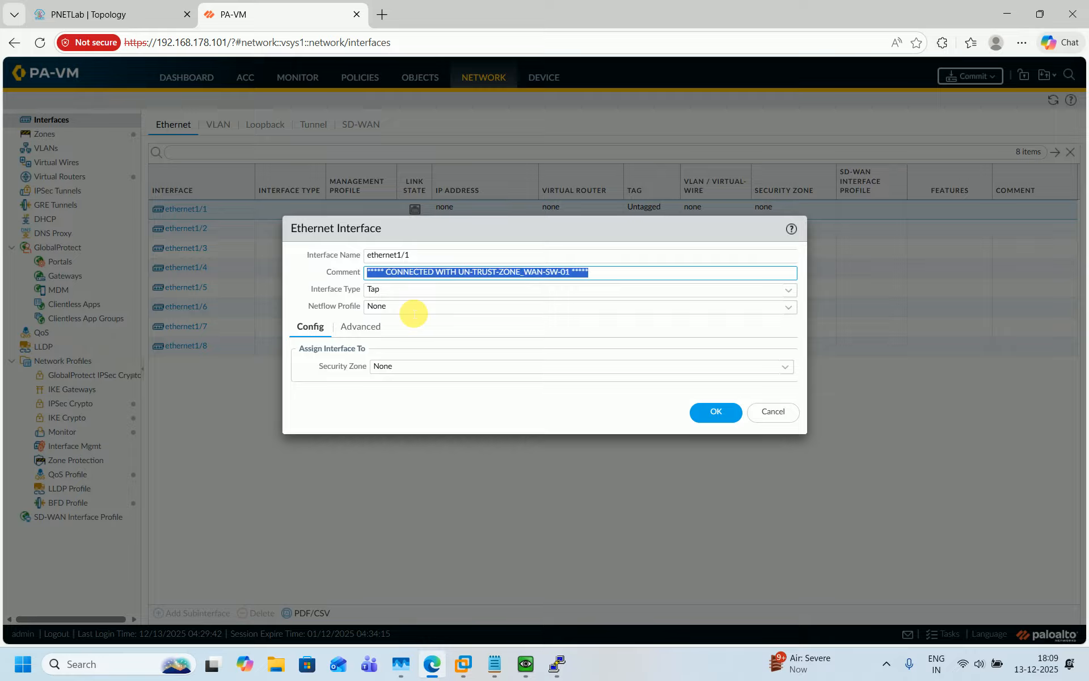
left_click(413, 310)
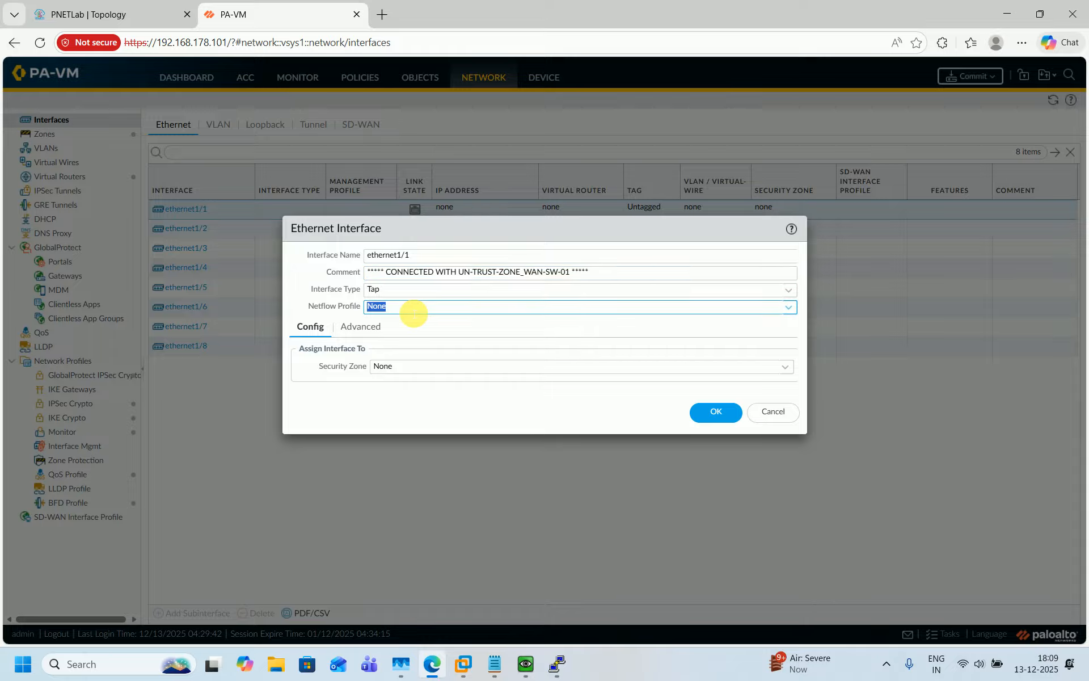
Make ethernet1/1 Layer3 on the default virtual router in zone UN-TRUST_ZONE-01
left_click(788, 290)
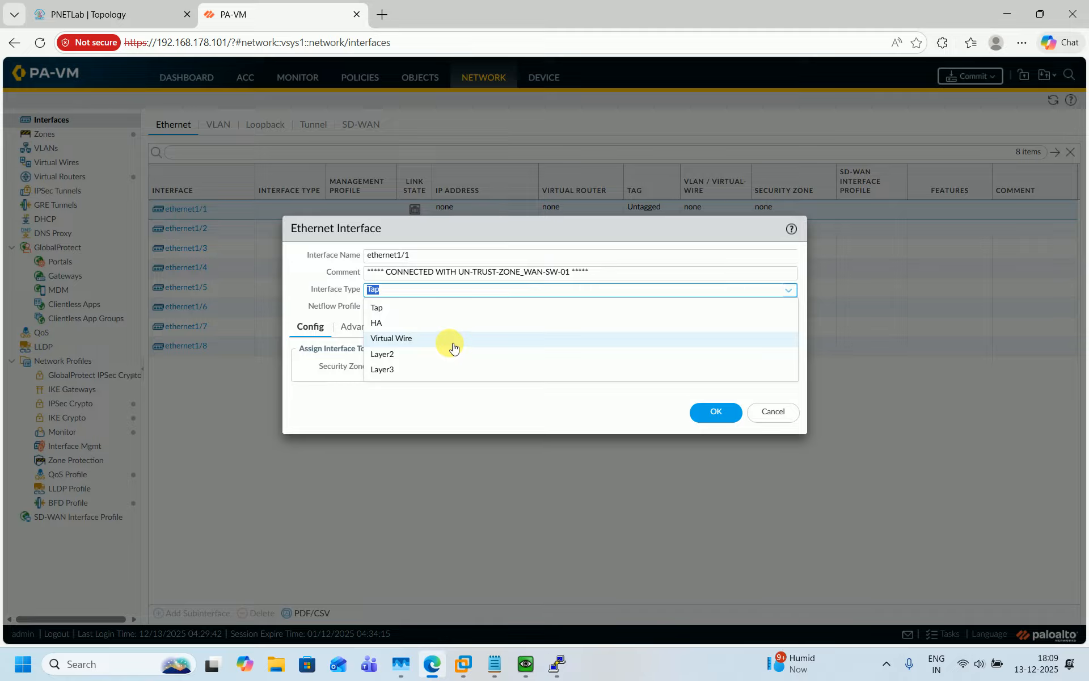
left_click(413, 377)
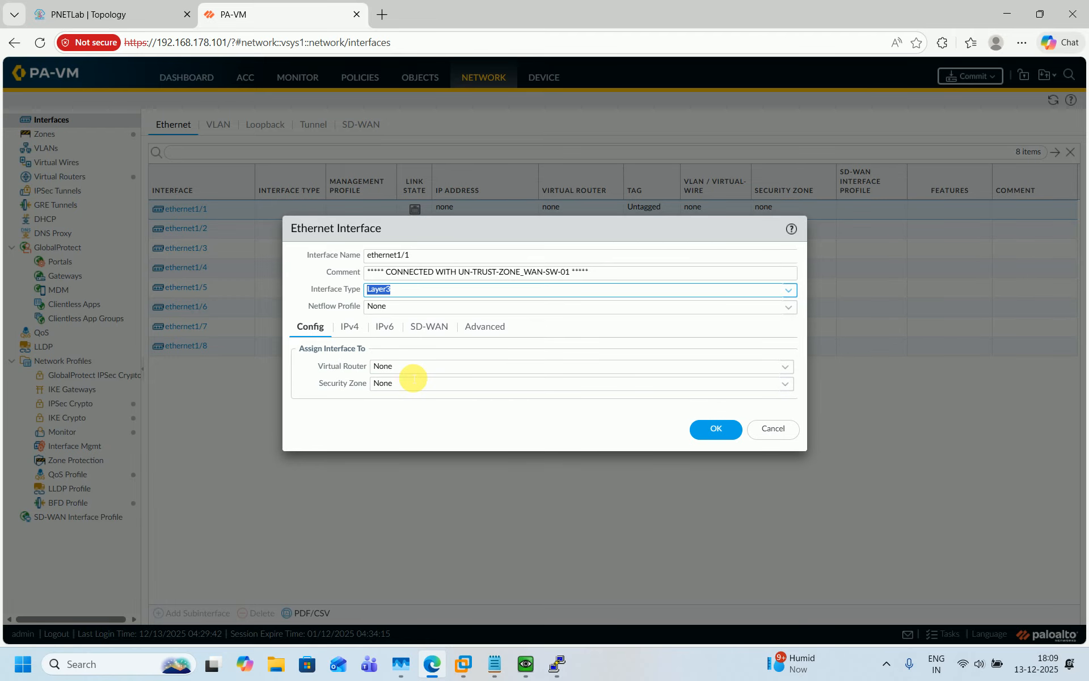
left_click(792, 374)
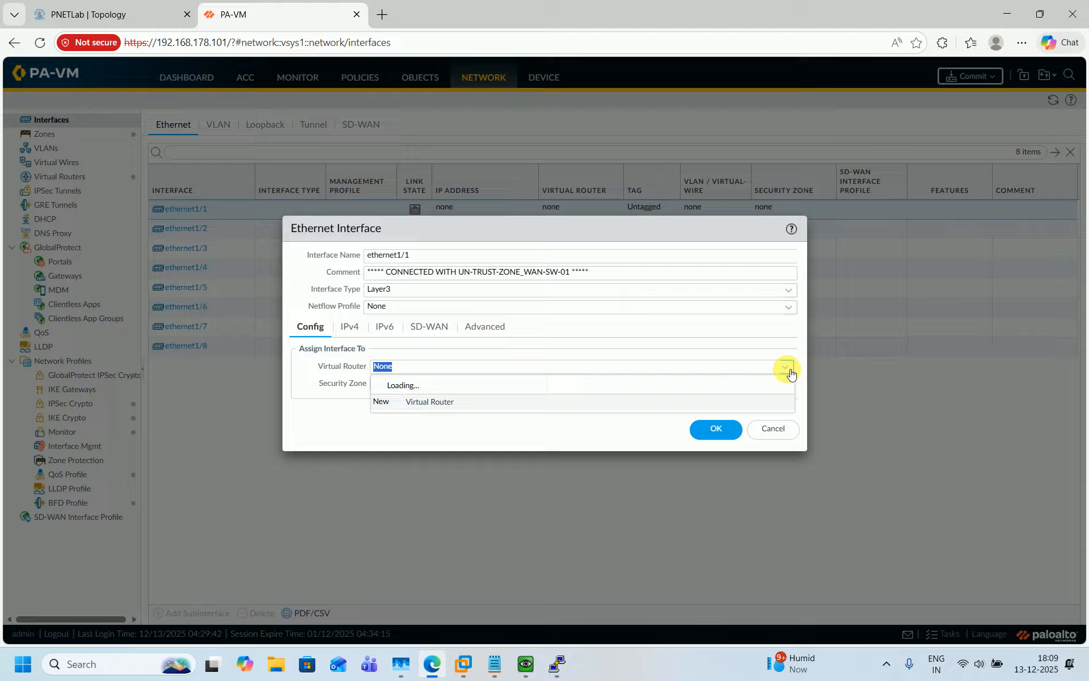
left_click(490, 402)
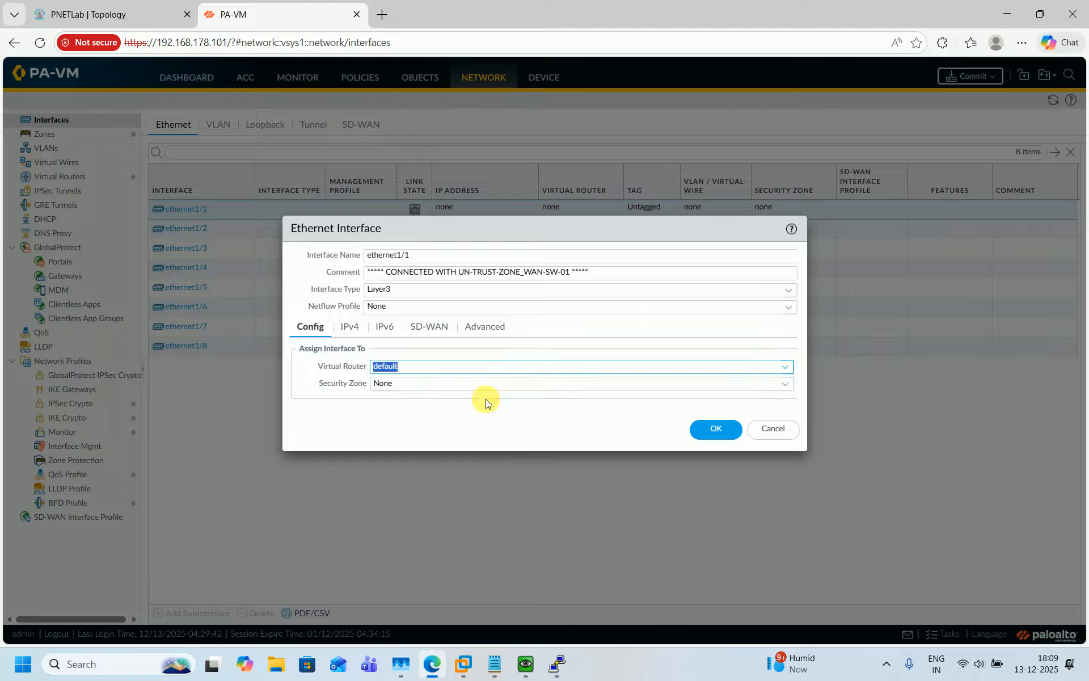
left_click(786, 385)
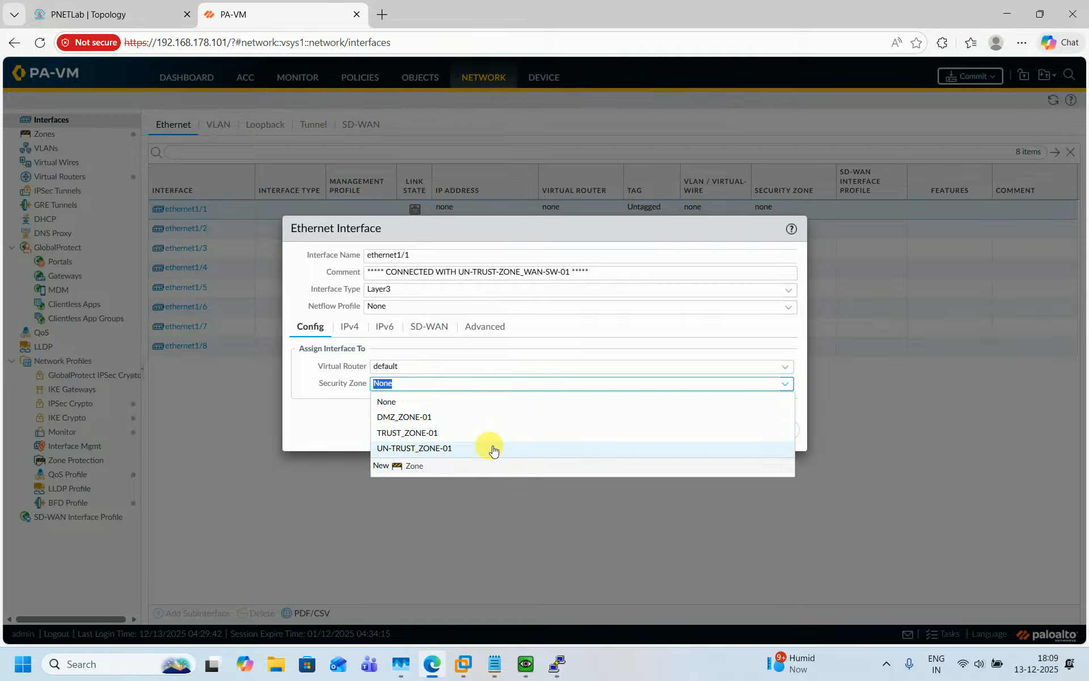
left_click(493, 448)
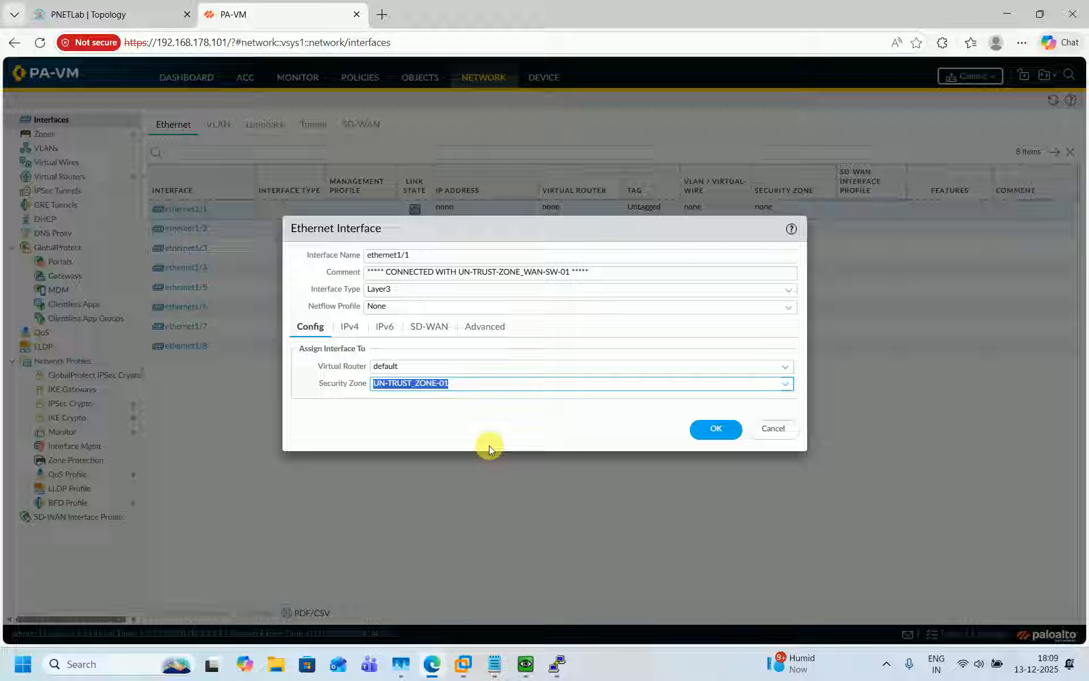
Inspect the branch and WAN-side devices on the lab topology diagram
left_click(152, 8)
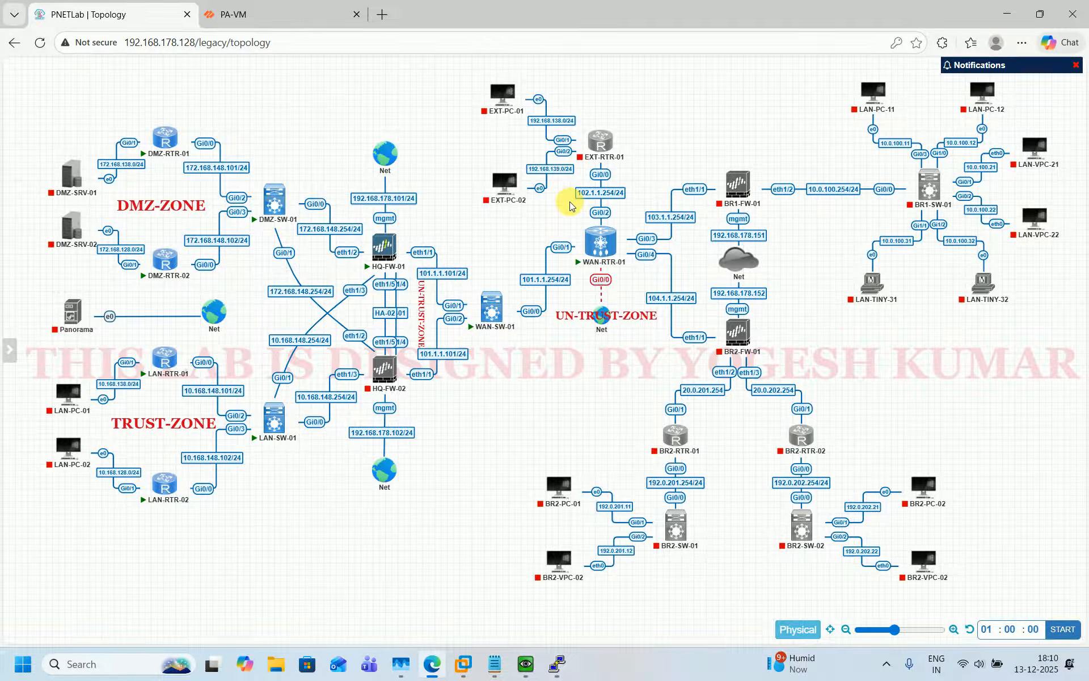
left_click_drag(410, 255, 696, 399)
left_click(583, 430)
left_click_drag(422, 209, 766, 360)
left_click(810, 368)
left_click(309, 6)
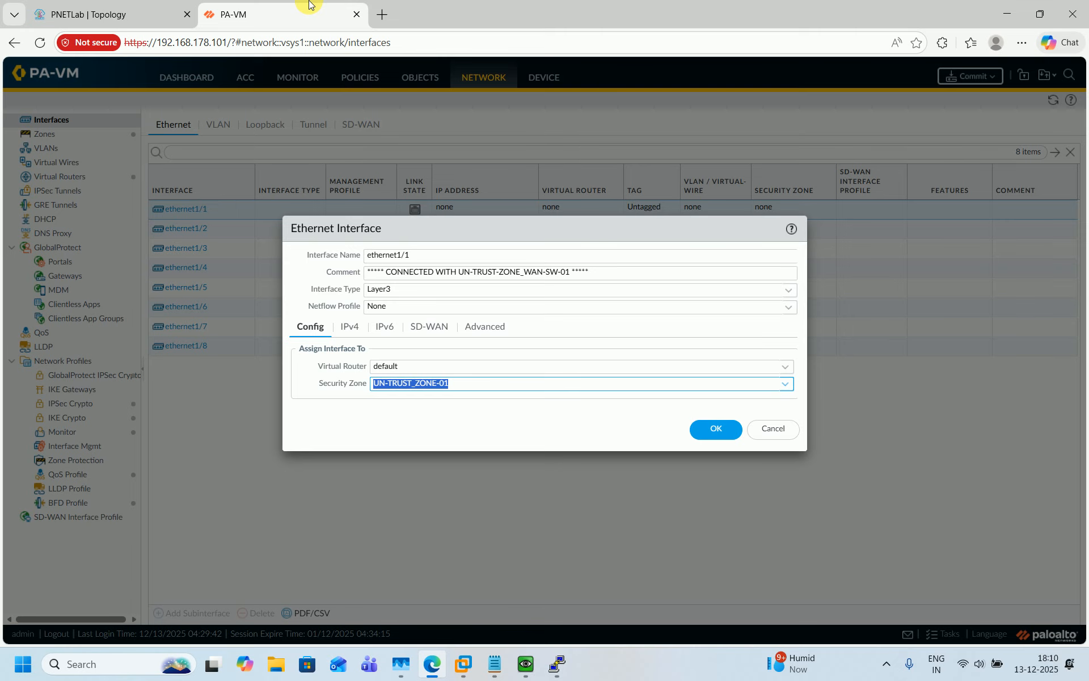
Add the static IPv4 address 101.1.1.101/24 to ethernet1/1
left_click(351, 329)
left_click(310, 475)
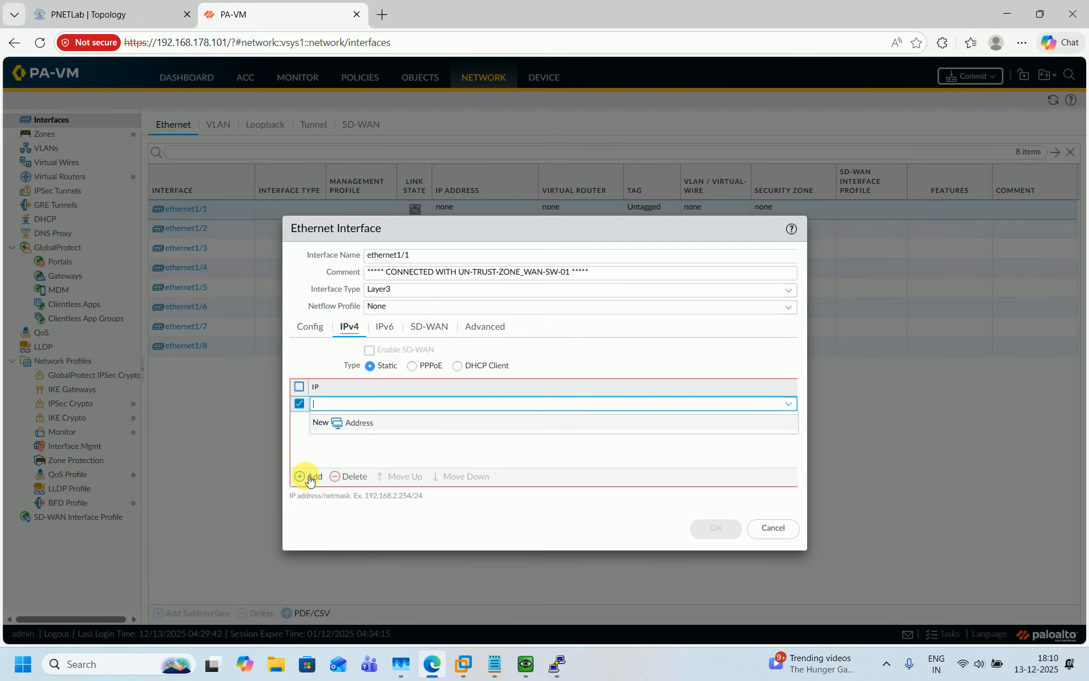
type("101.1.1.101/24")
left_click(379, 439)
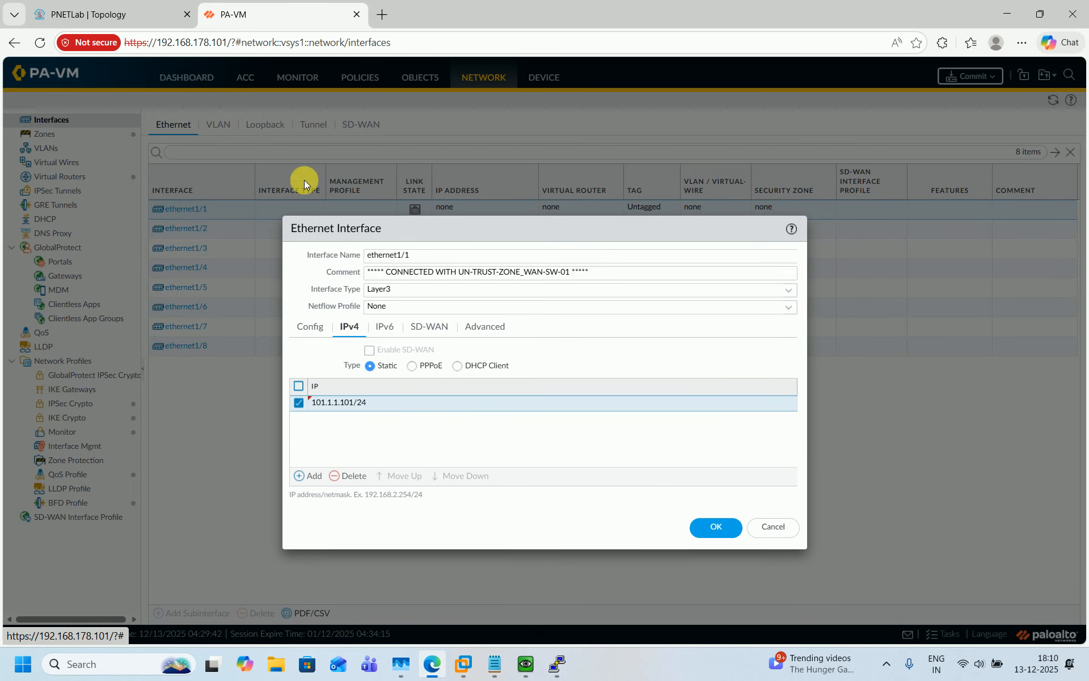
Cross-check the lab topology diagram and bring up ethernet1/1's Advanced settings
left_click(131, 14)
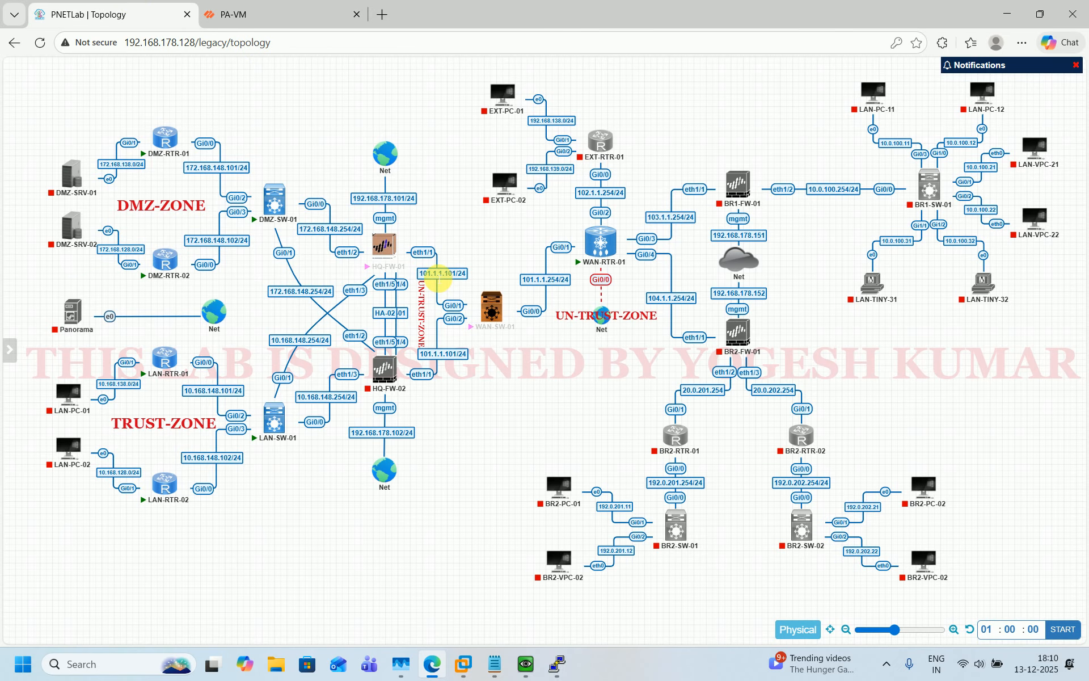
left_click(311, 5)
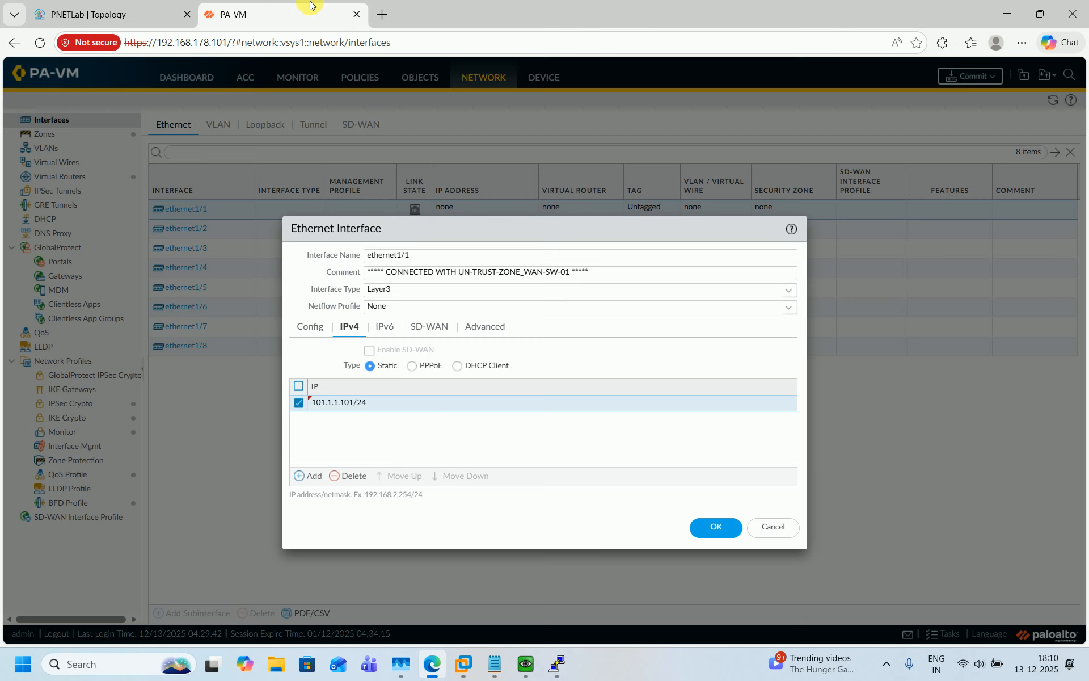
left_click(491, 333)
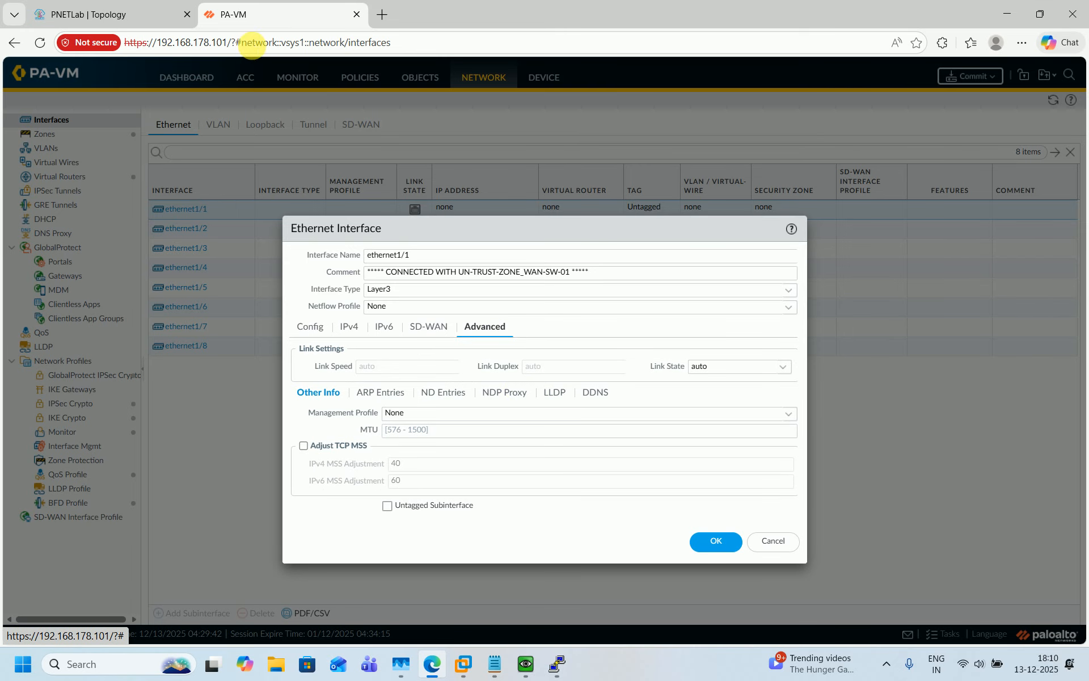
left_click(111, 13)
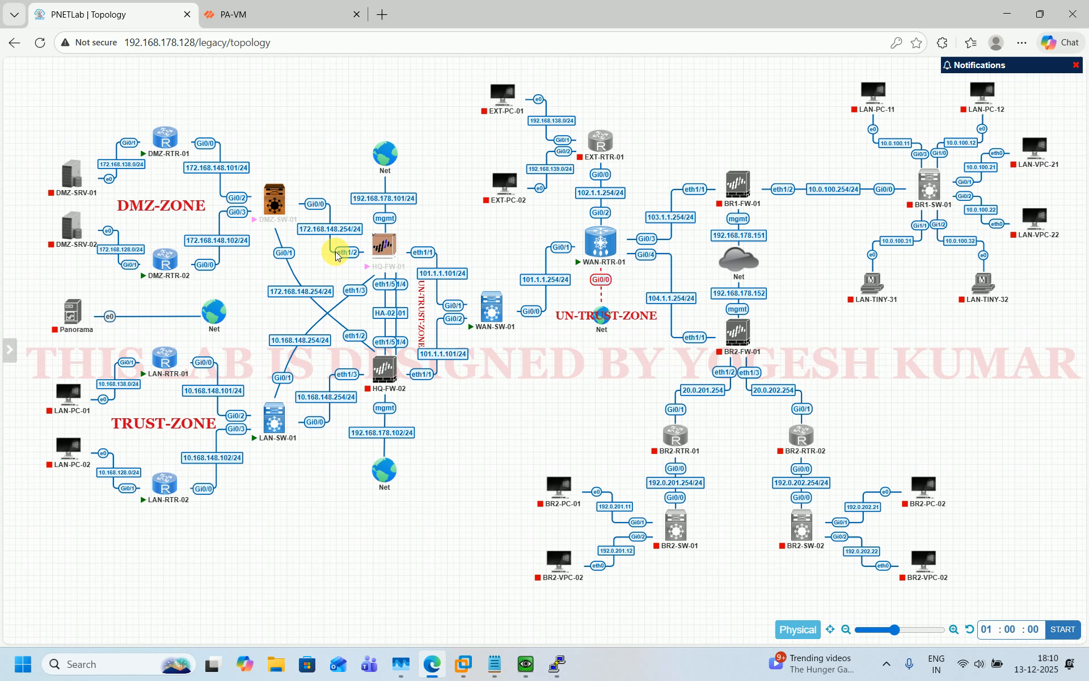
left_click(232, 14)
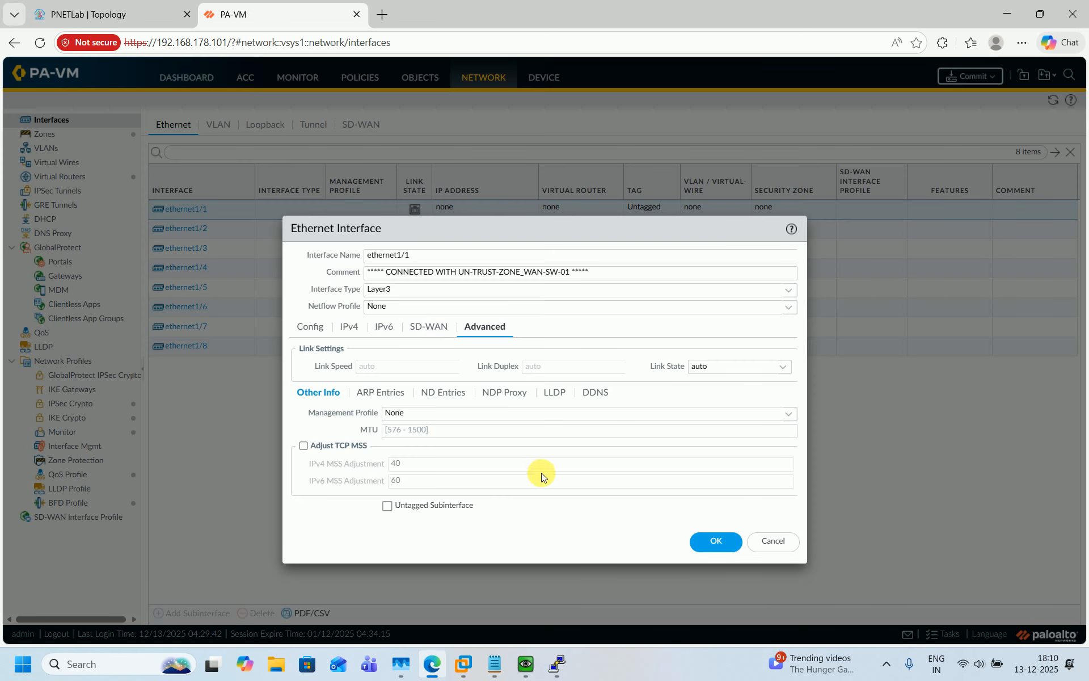
Create a MGMT-PROFILE_PING management profile allowing Ping, and save ethernet1/1 with it
left_click(788, 413)
left_click(454, 448)
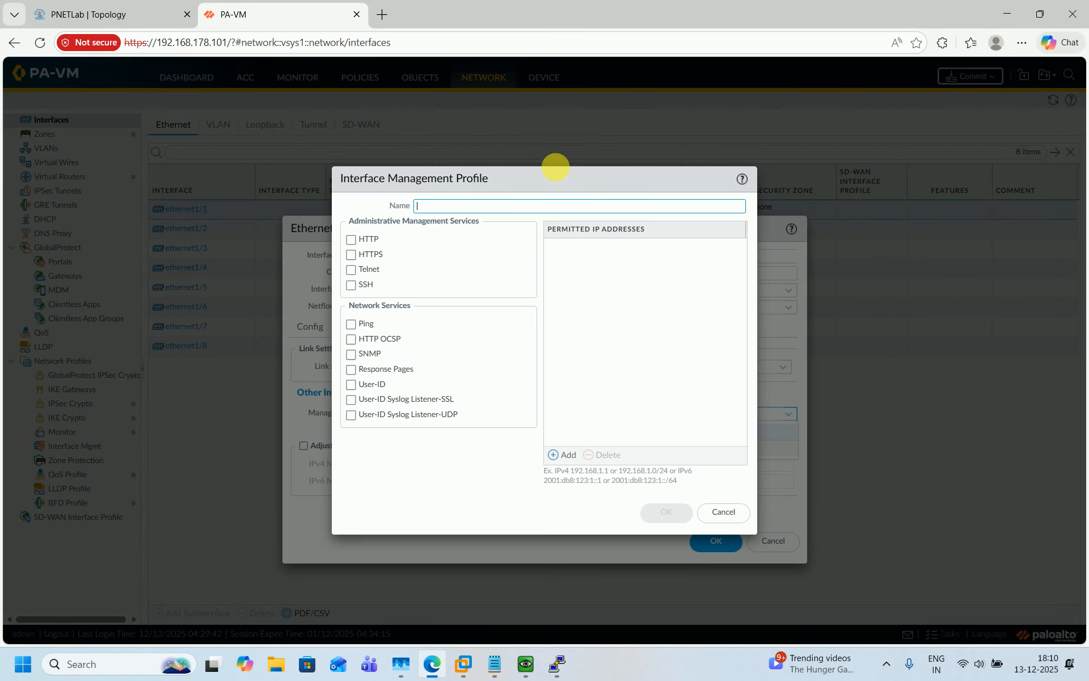
type("MGM")
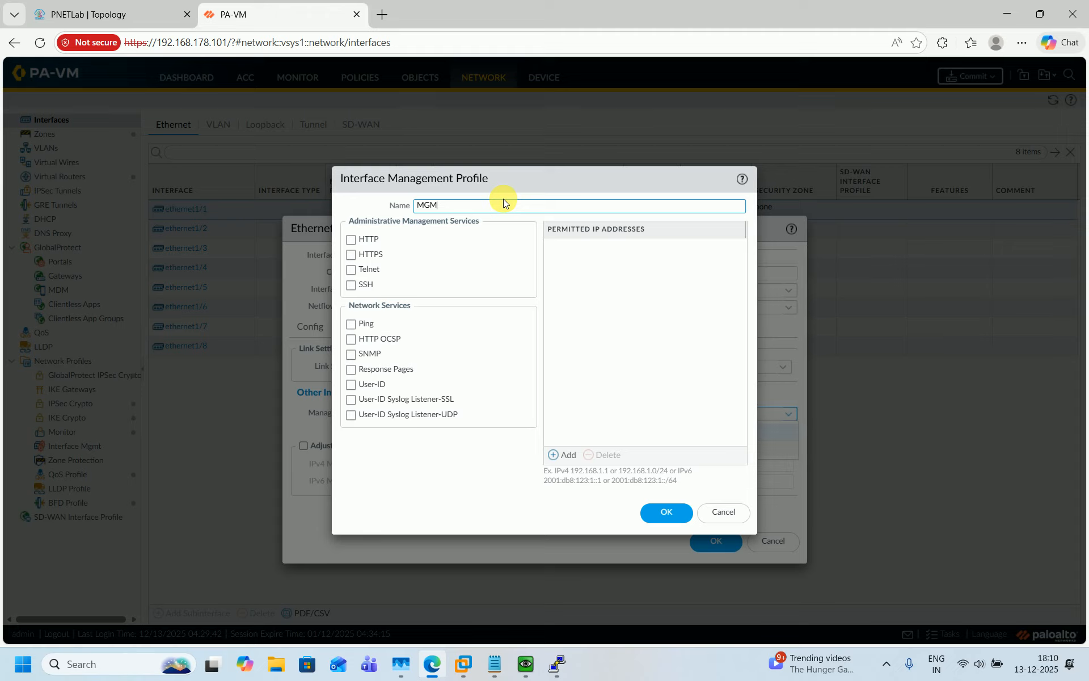
type("T-PROFILE_PING")
left_click(358, 330)
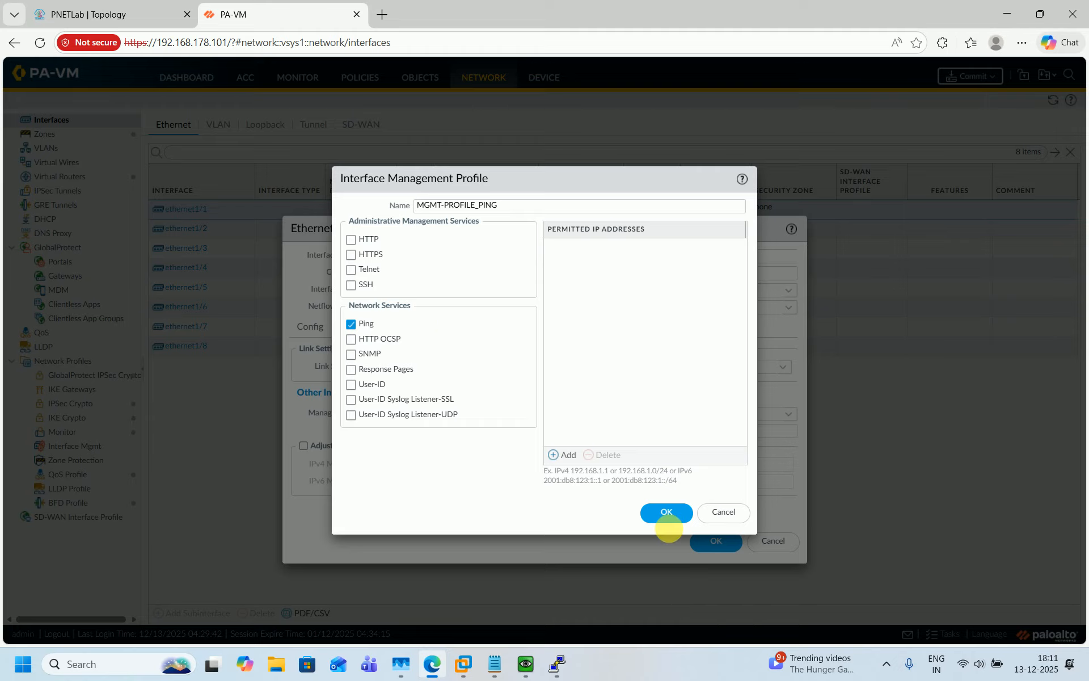
left_click(667, 512)
left_click(709, 543)
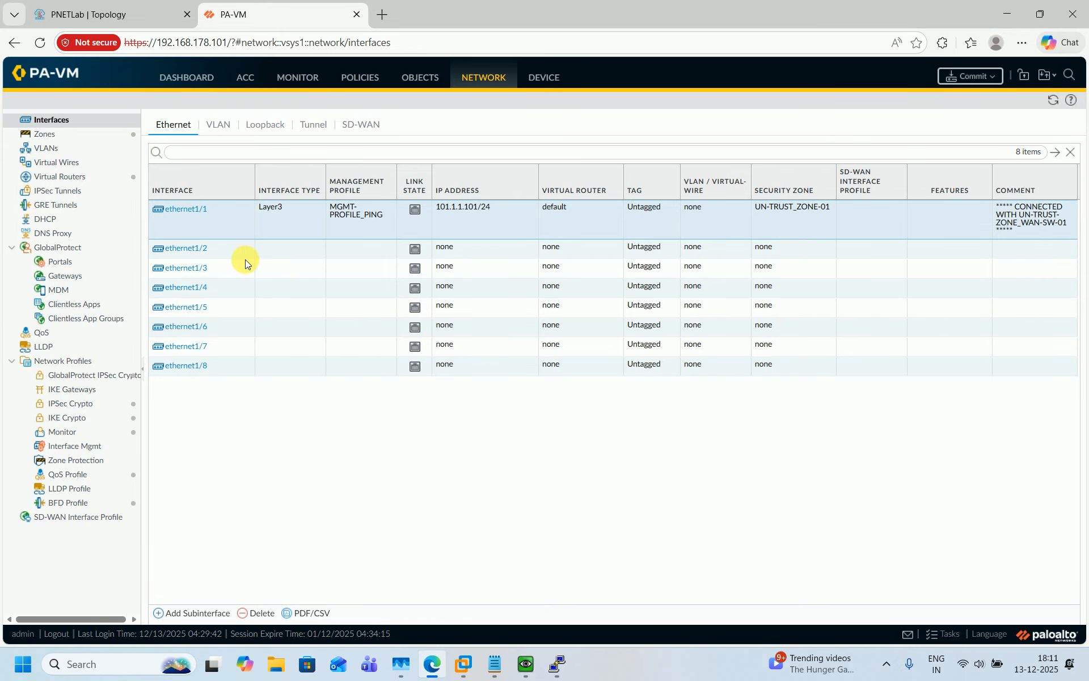
Give ethernet1/2 a comment adapted for the DMZ zone and the _DMZ-SW-01 switch
left_click(198, 250)
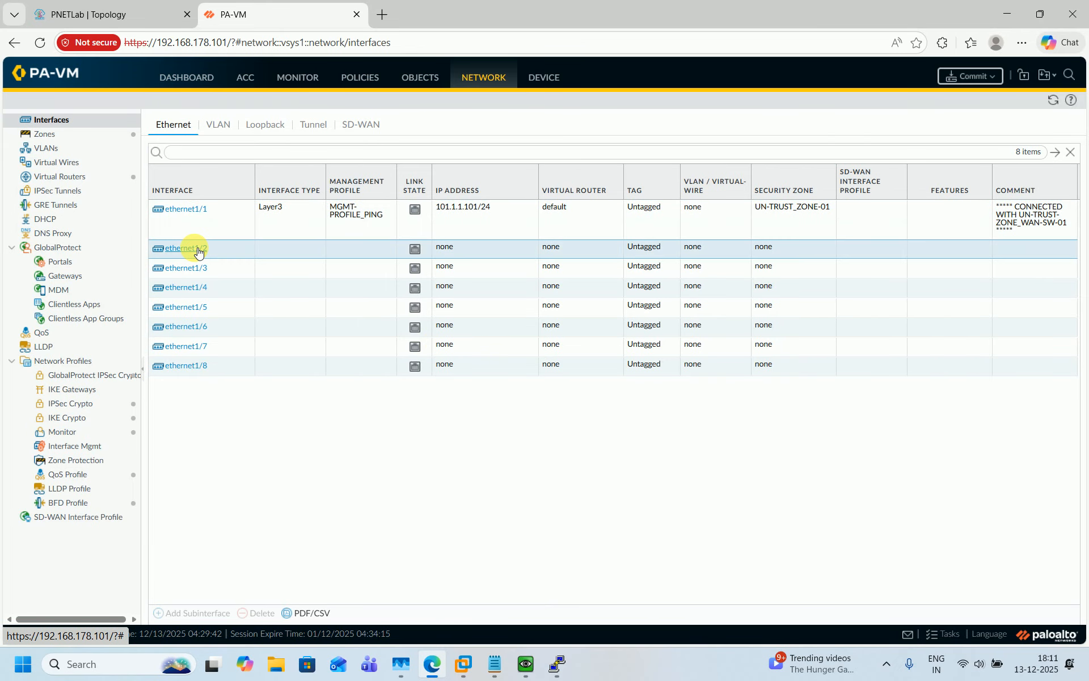
left_click(384, 275)
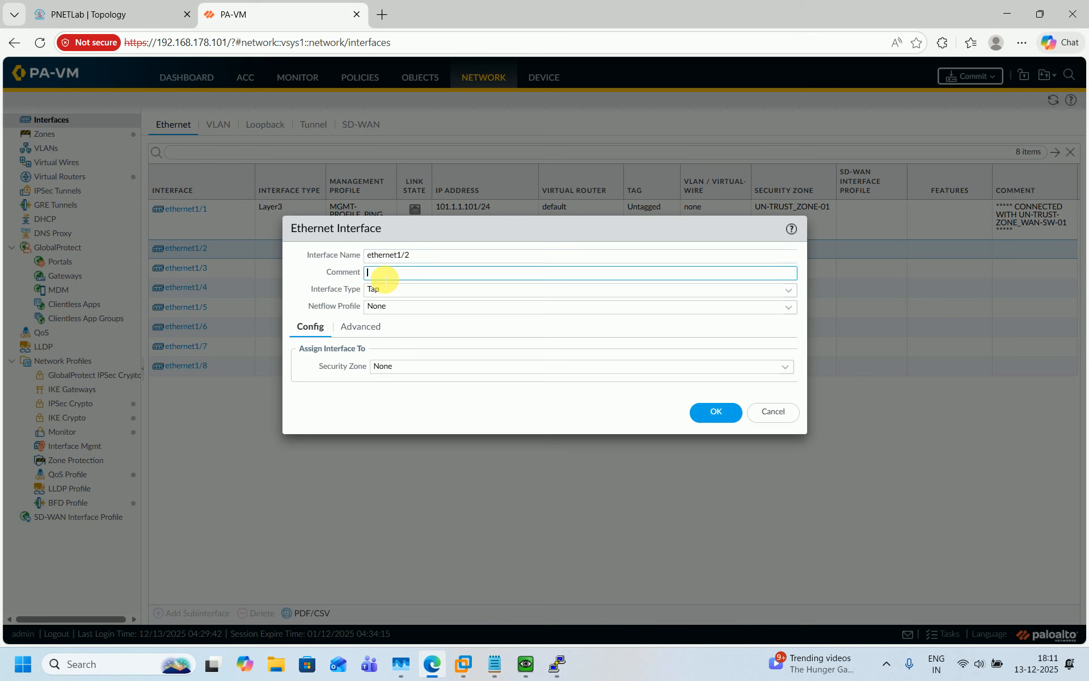
type("***** CONNECTED WITH UN-TRUST-ZONE_WAN-SW-01 *****")
key("ctrl+Tab")
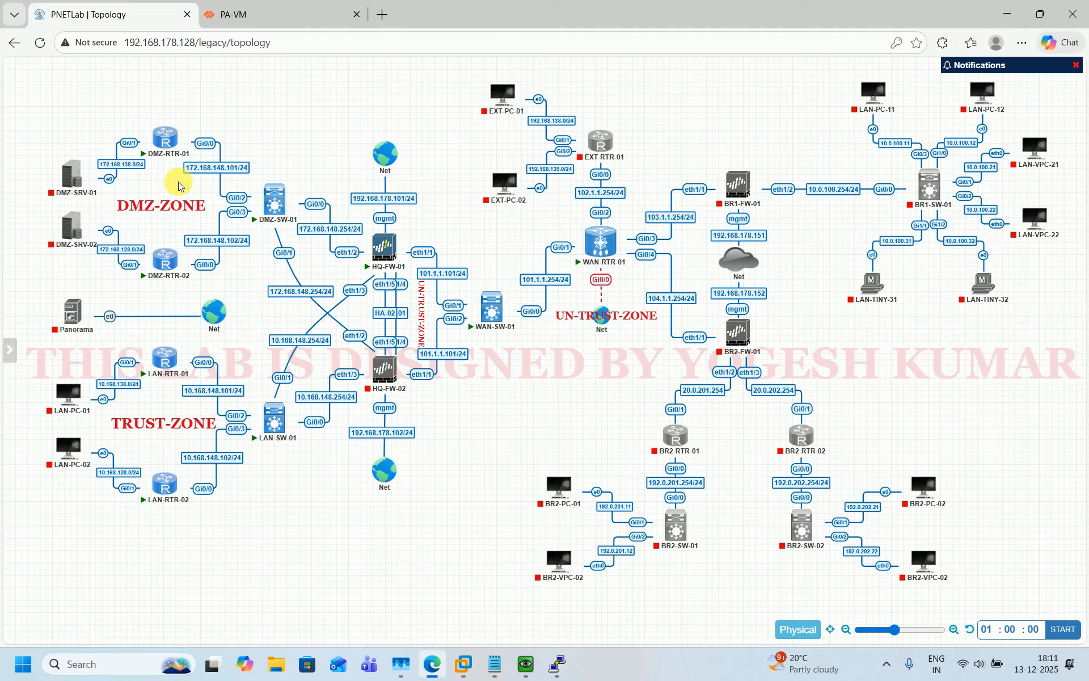
left_click(266, 13)
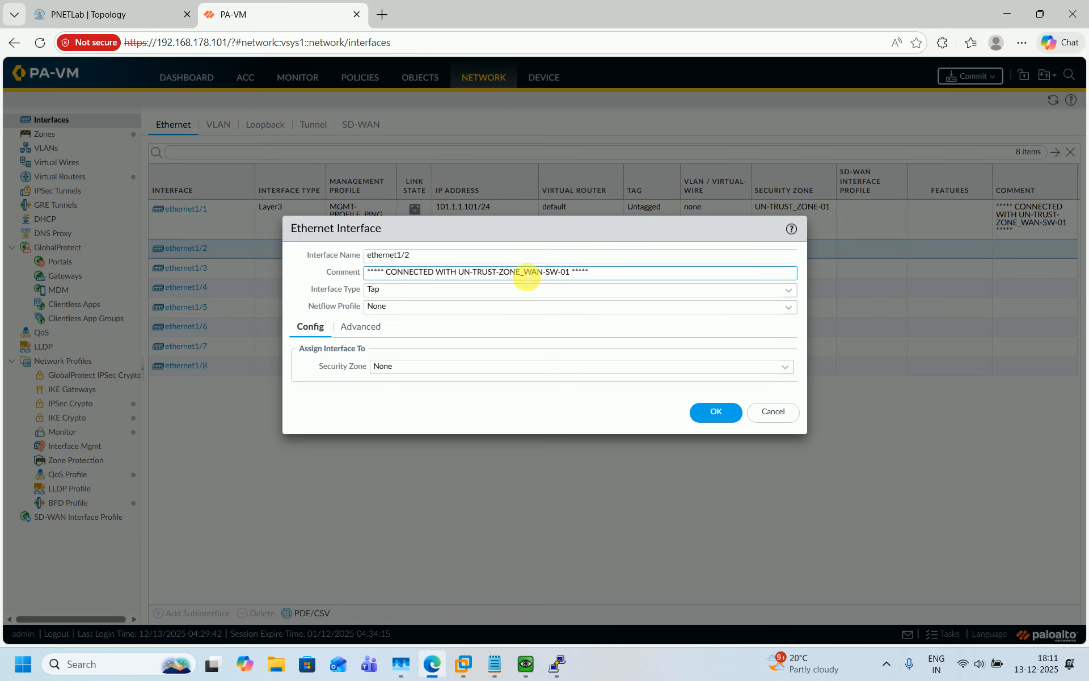
left_click_drag(522, 277, 577, 277)
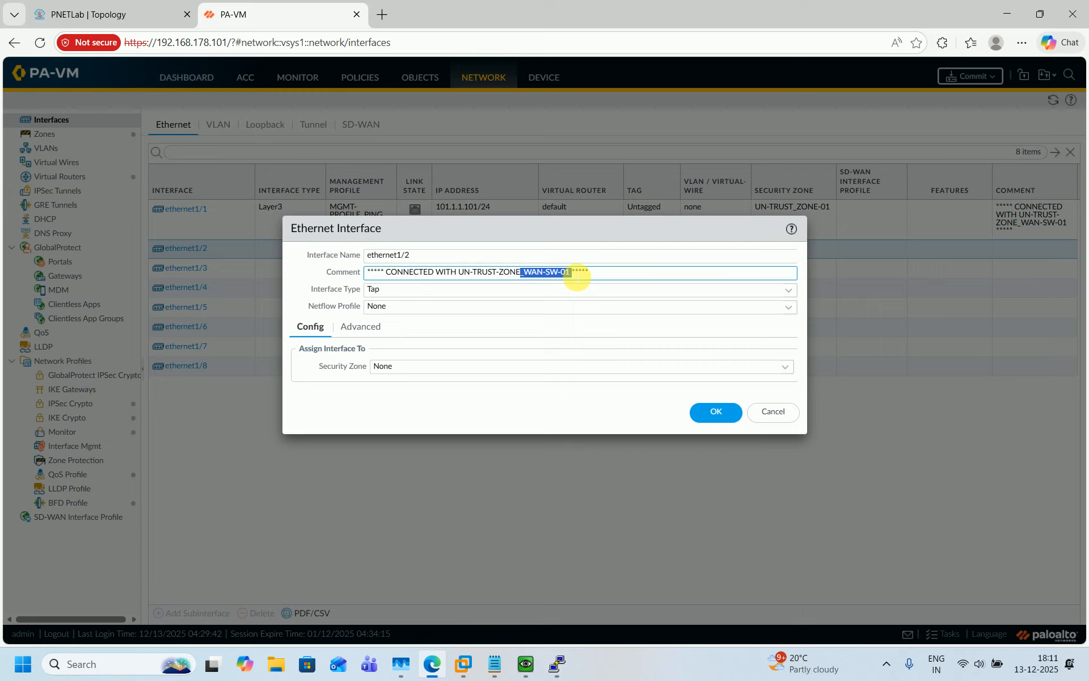
key("BackSpace")
key("BackSpace")
key("BackSpace")
key("BackSpace")
key("BackSpace")
key("BackSpace")
key("BackSpace")
key("BackSpace")
key("BackSpace")
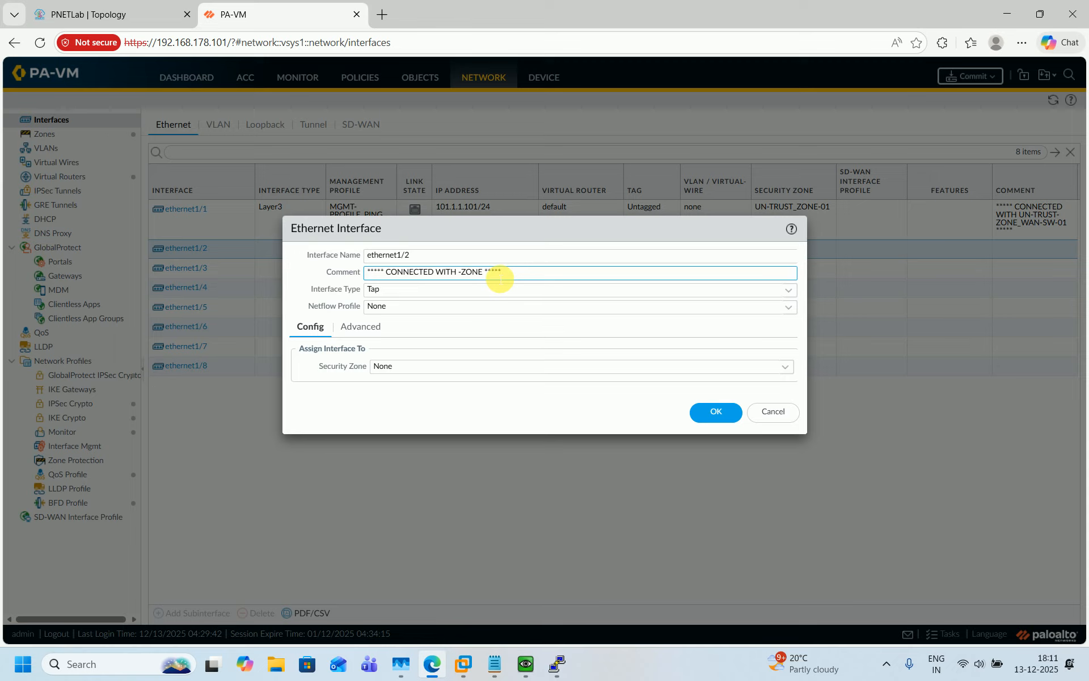
type("DMZ")
type("_DMZ-S")
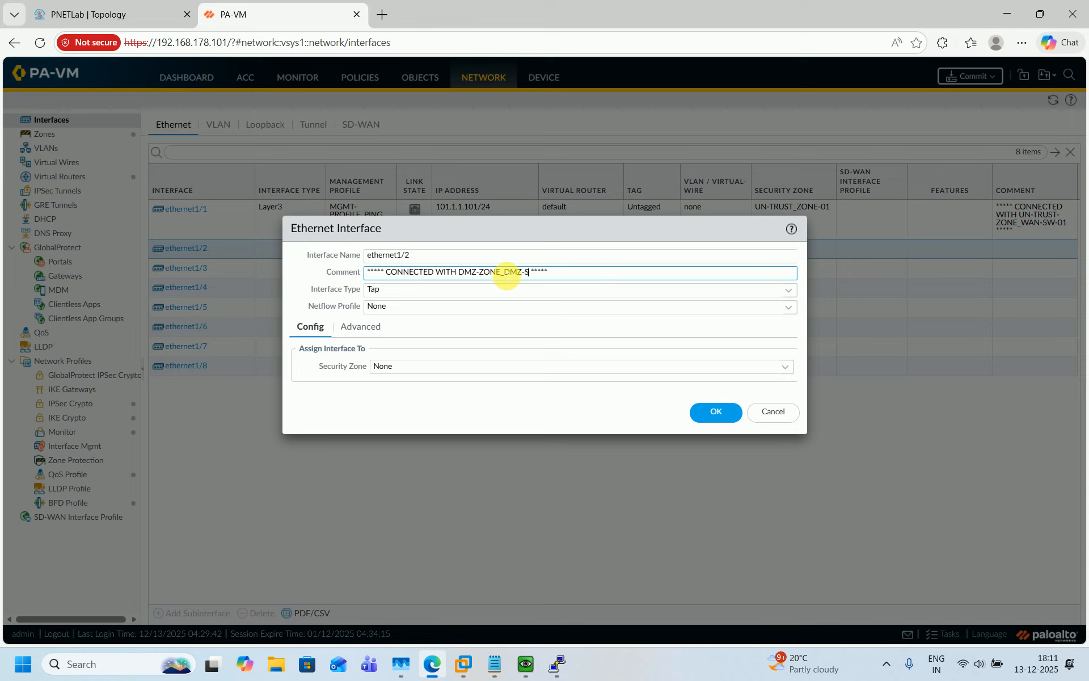
type("W-01")
key("ctrl+a")
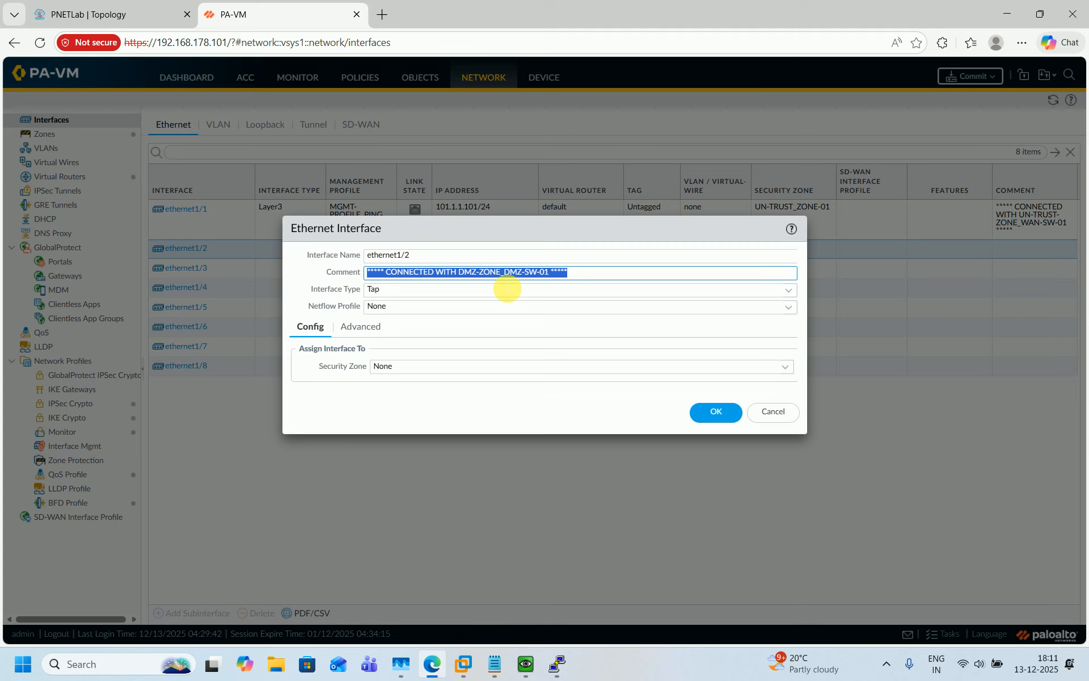
Make ethernet1/2 Layer3 on the default virtual router in DMZ_ZONE-01
left_click(788, 290)
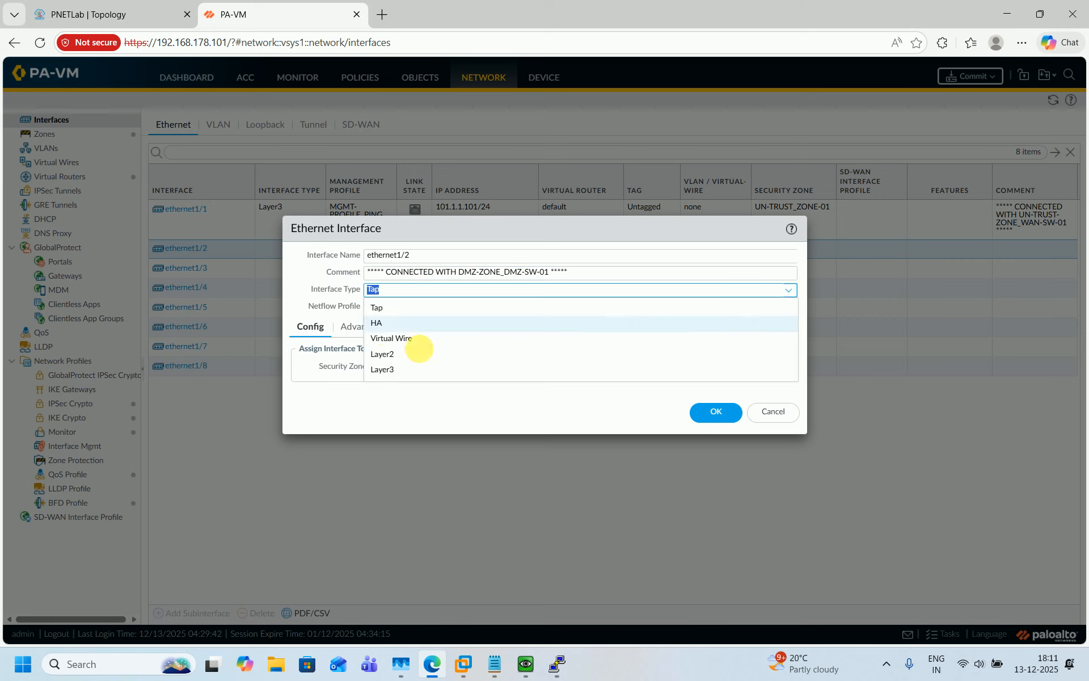
left_click(388, 369)
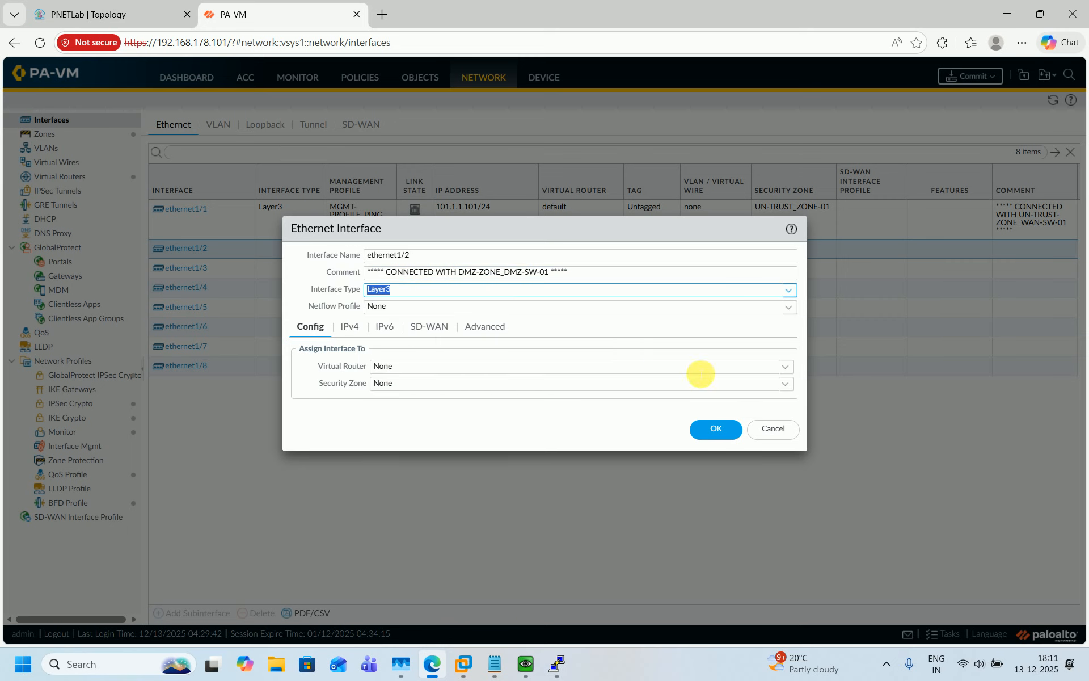
left_click(784, 367)
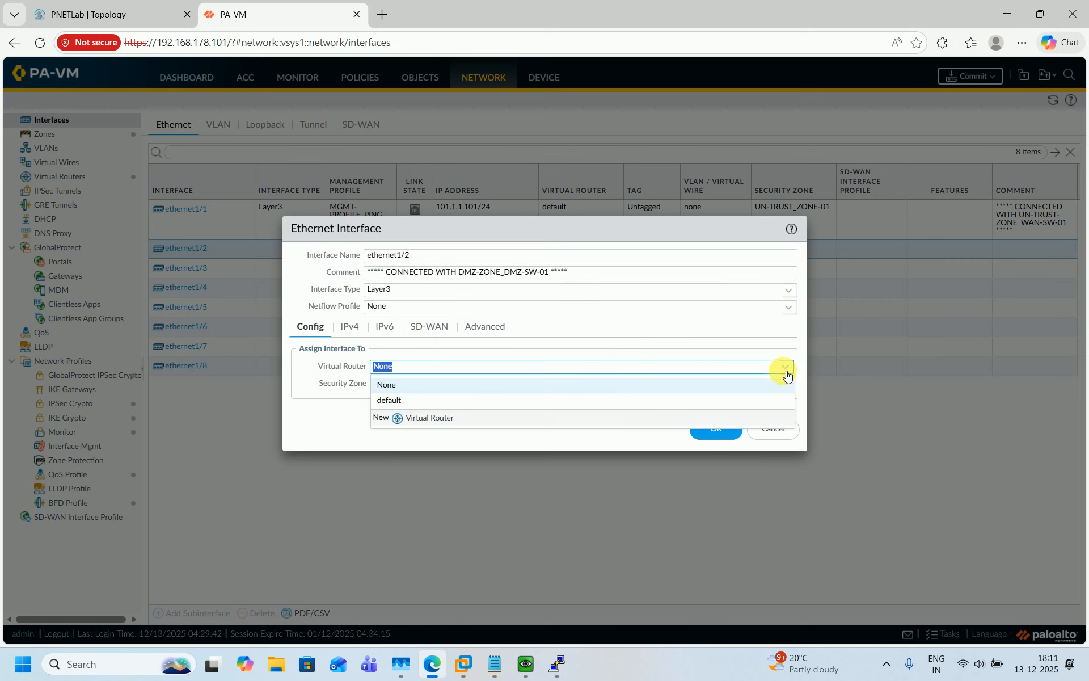
left_click(525, 401)
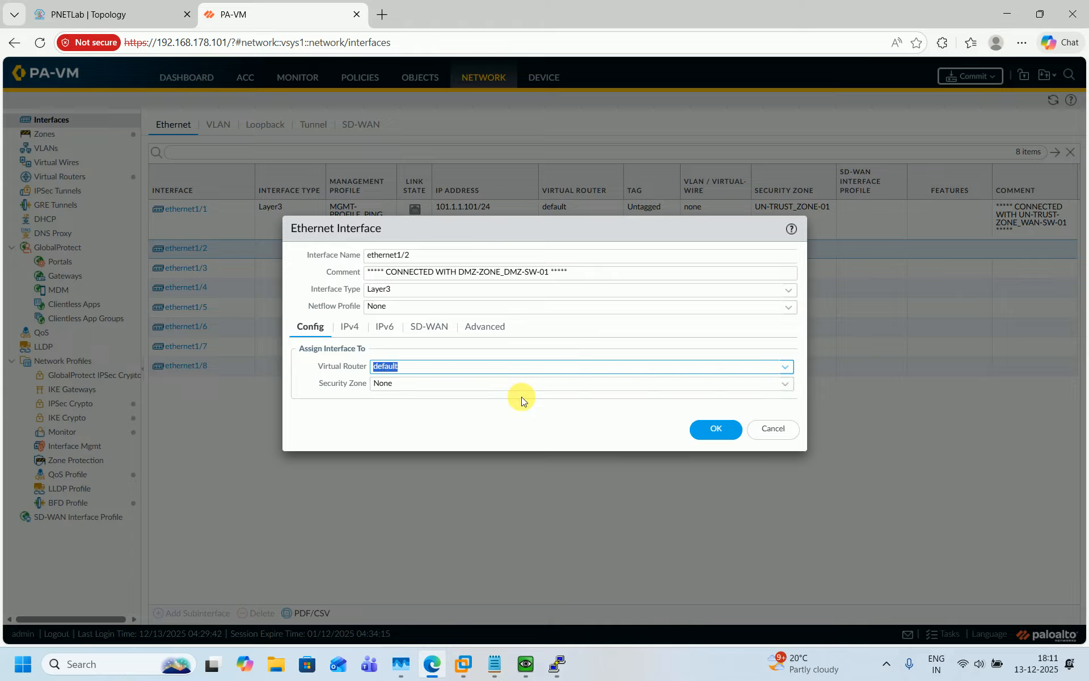
left_click(783, 384)
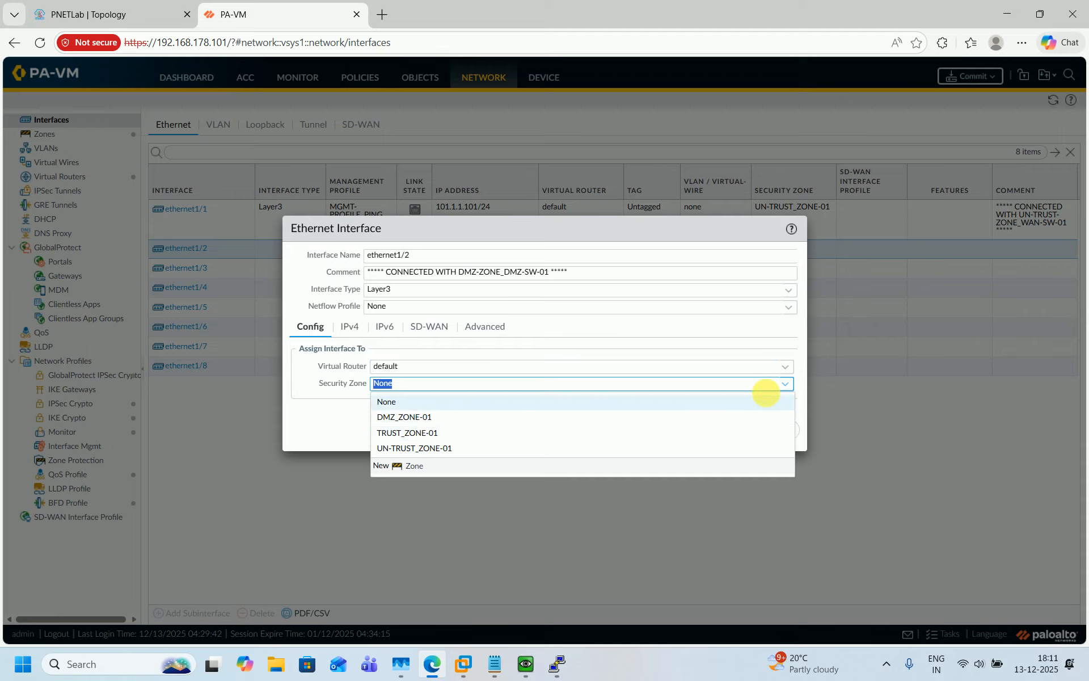
left_click(409, 417)
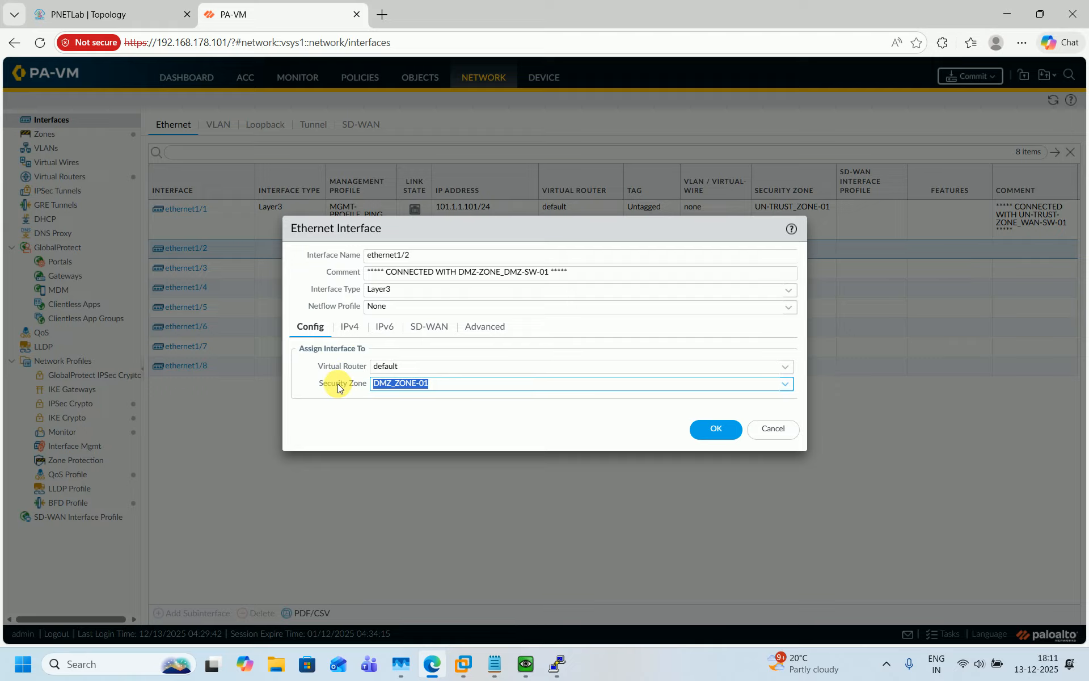
Add the IPv4 address 172.168.148.254/24 to ethernet1/2
left_click(351, 326)
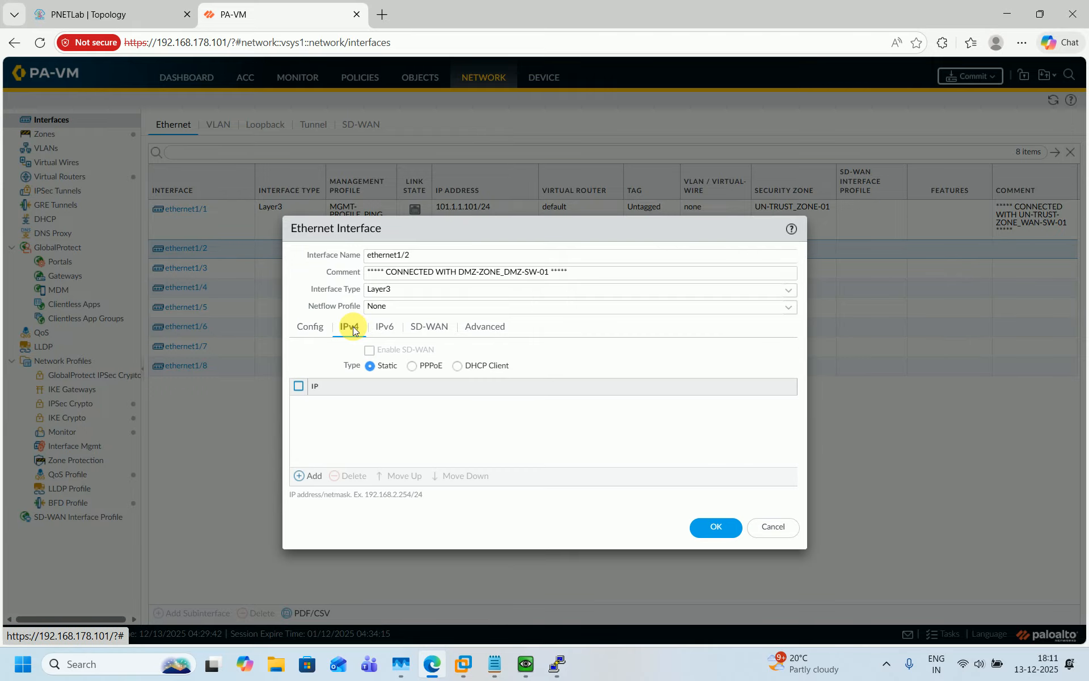
left_click(311, 474)
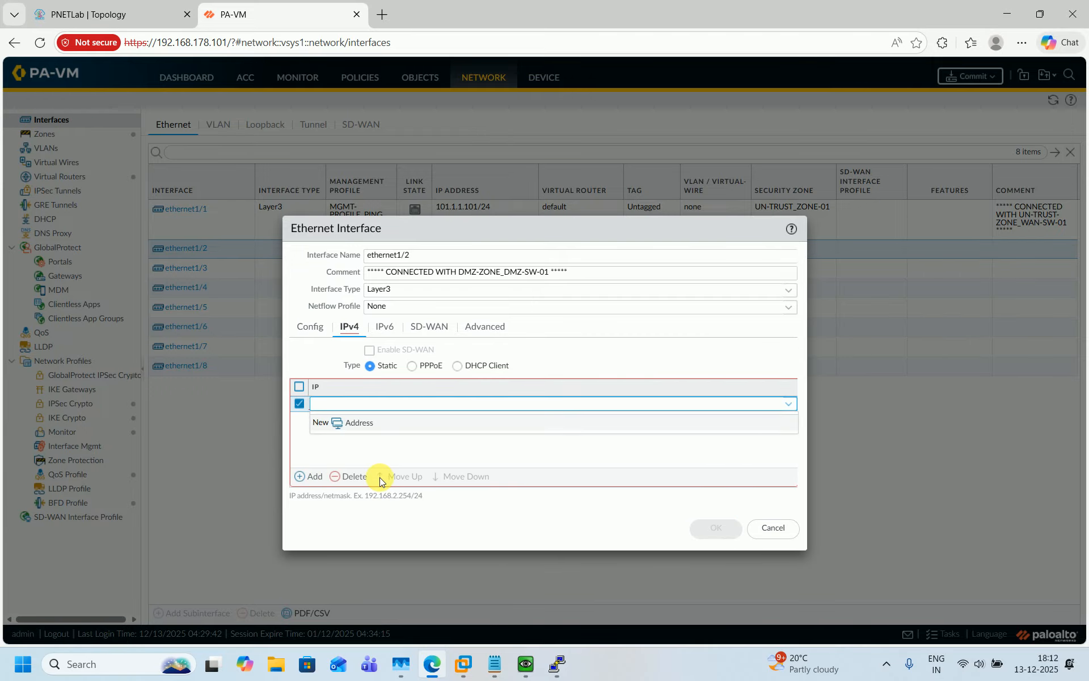
type("172.168.148.254/24")
left_click(380, 445)
Apply the MGMT-PROFILE_PING management profile to ethernet1/2 and save it
left_click(487, 326)
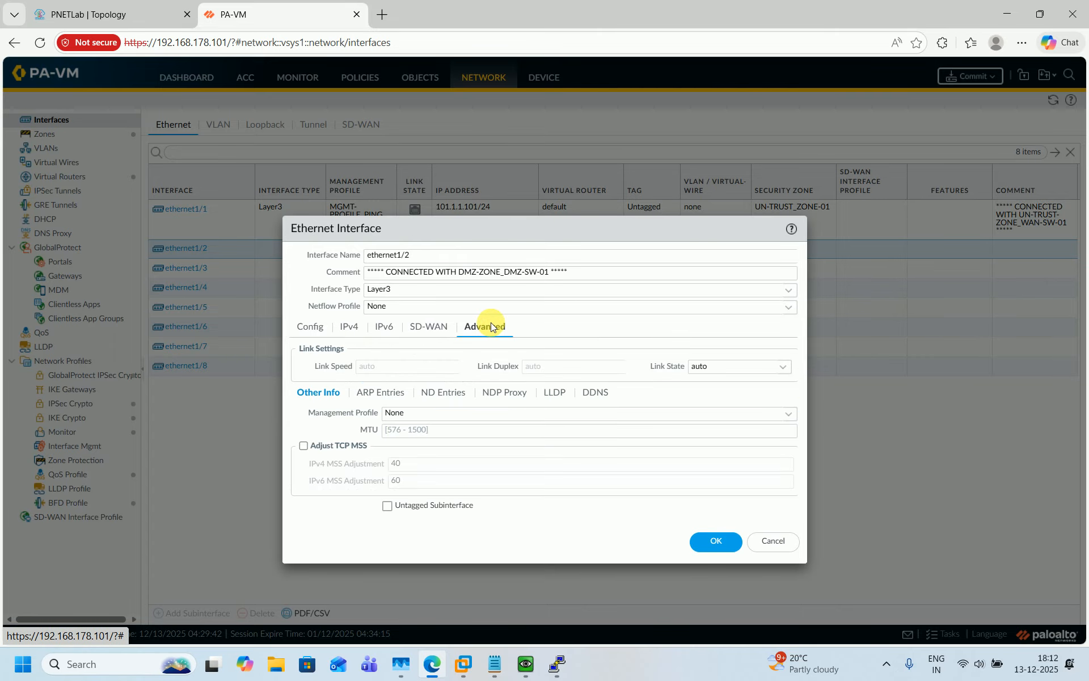
left_click(789, 414)
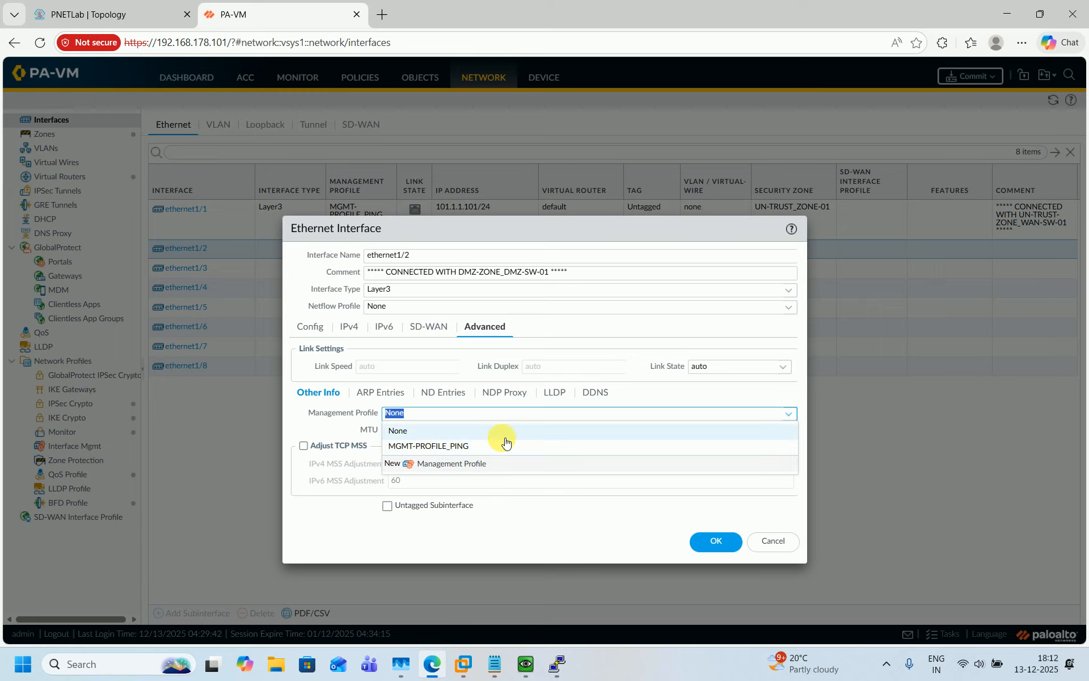
left_click(435, 447)
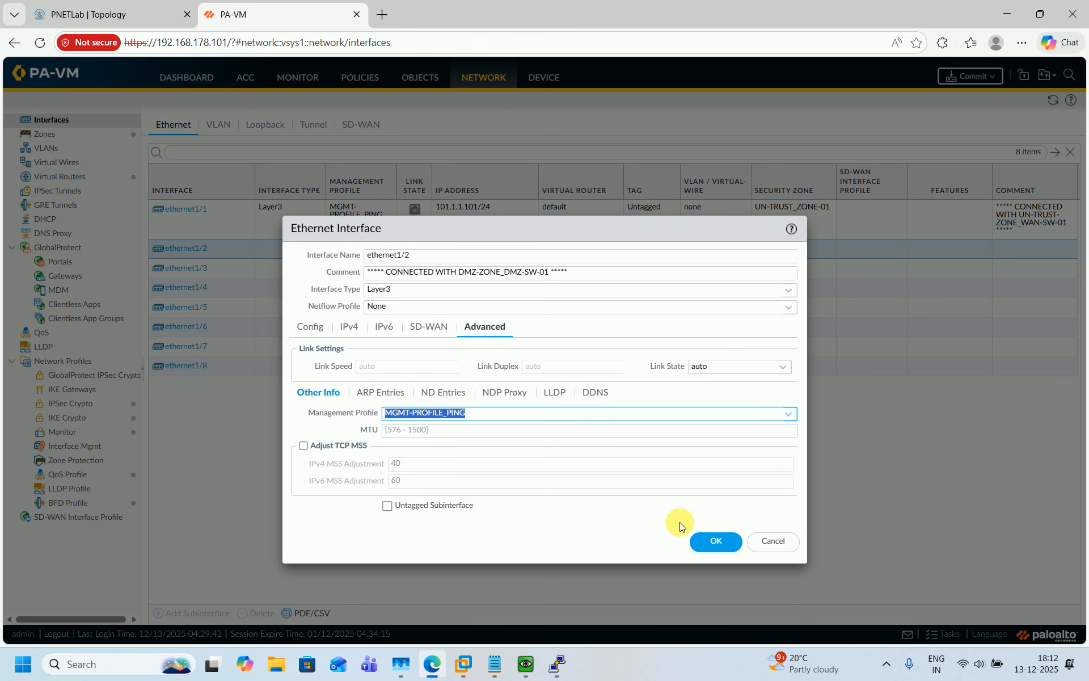
left_click(721, 540)
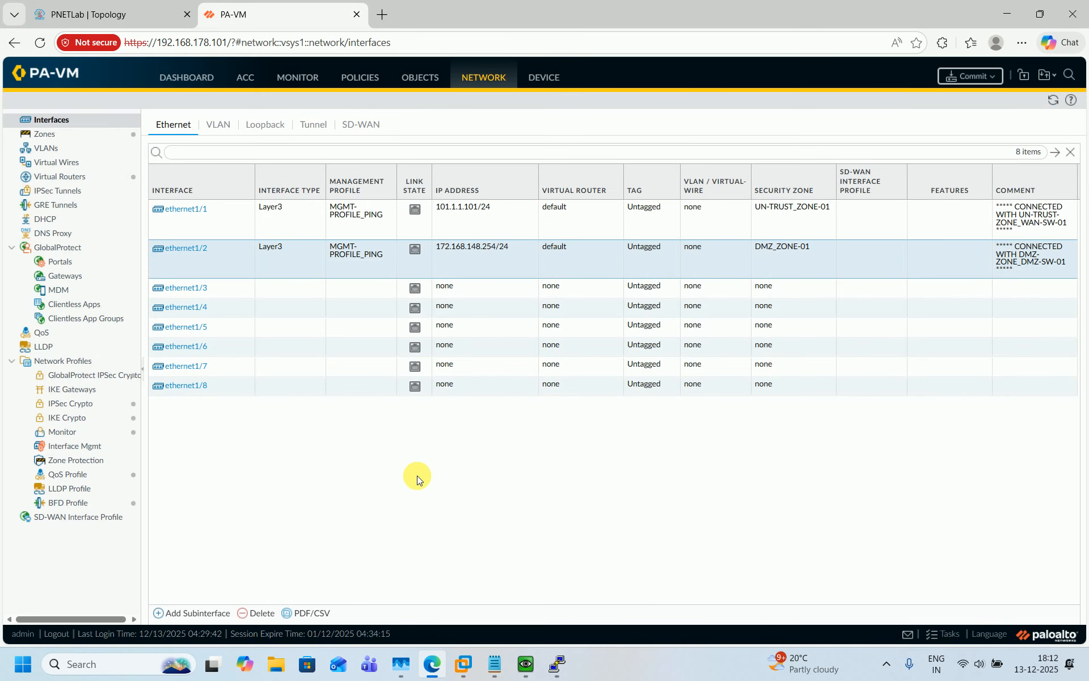
Compare ethernet1/3 with the topology and set its comment to TRUST-ZONE_LAN-SW-01
left_click(189, 289)
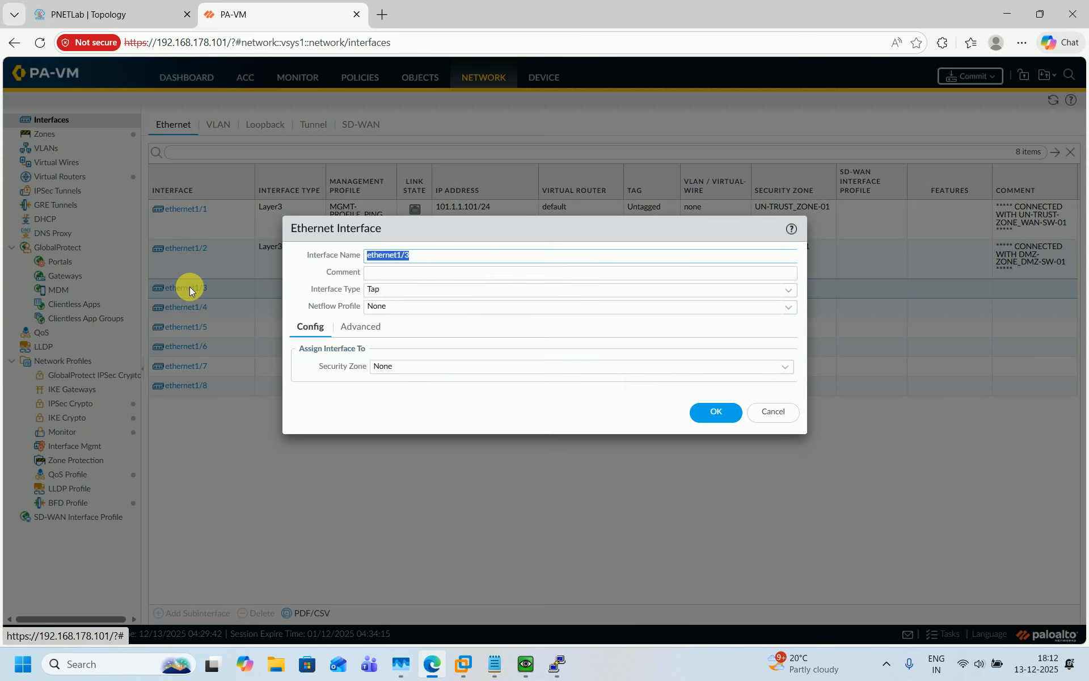
left_click(109, 7)
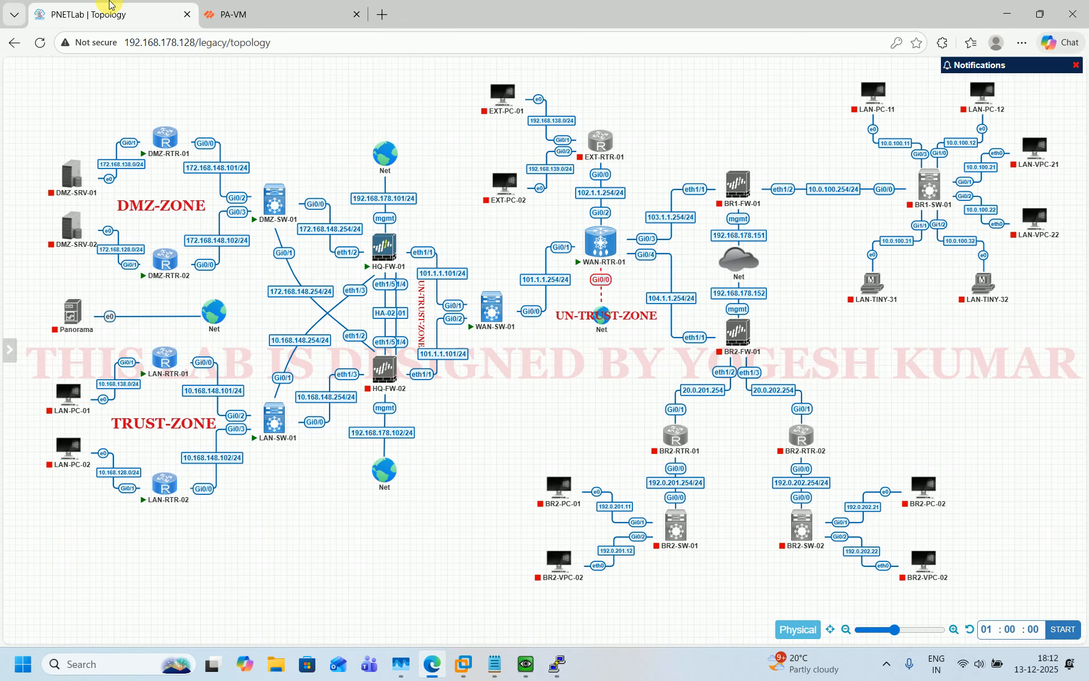
left_click(314, 5)
left_click(138, 6)
left_click(284, 8)
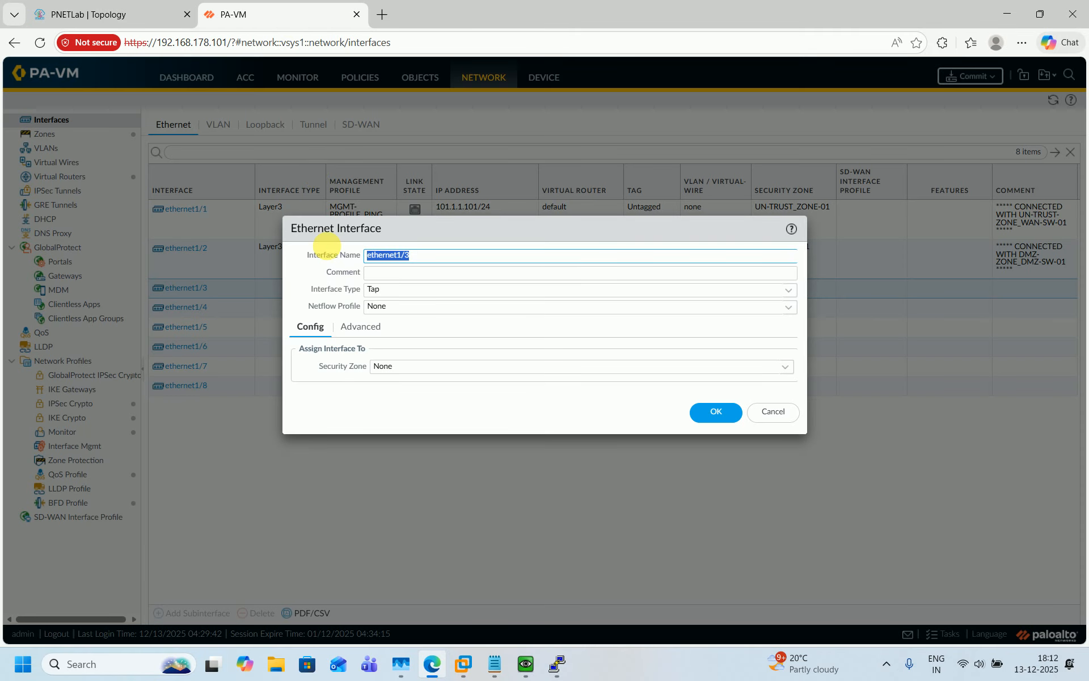
left_click(407, 278)
type("***** CONNECTED WITH DMZ-ZONE_DMZ-SW-01 *****")
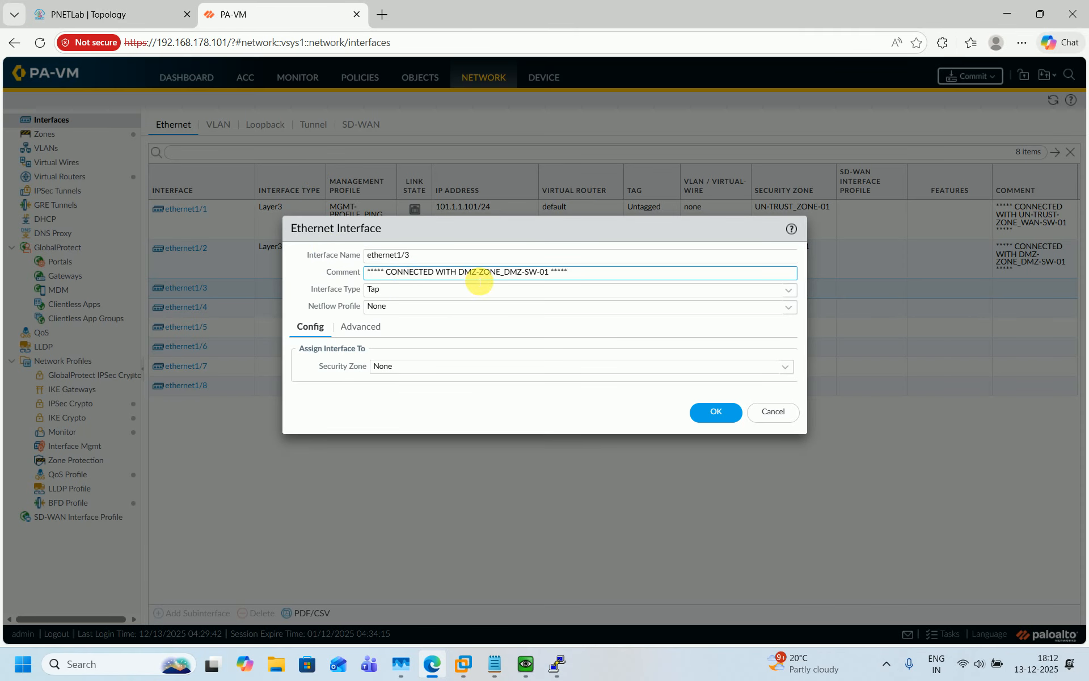
key("BackSpace")
key("BackSpace")
key("BackSpace")
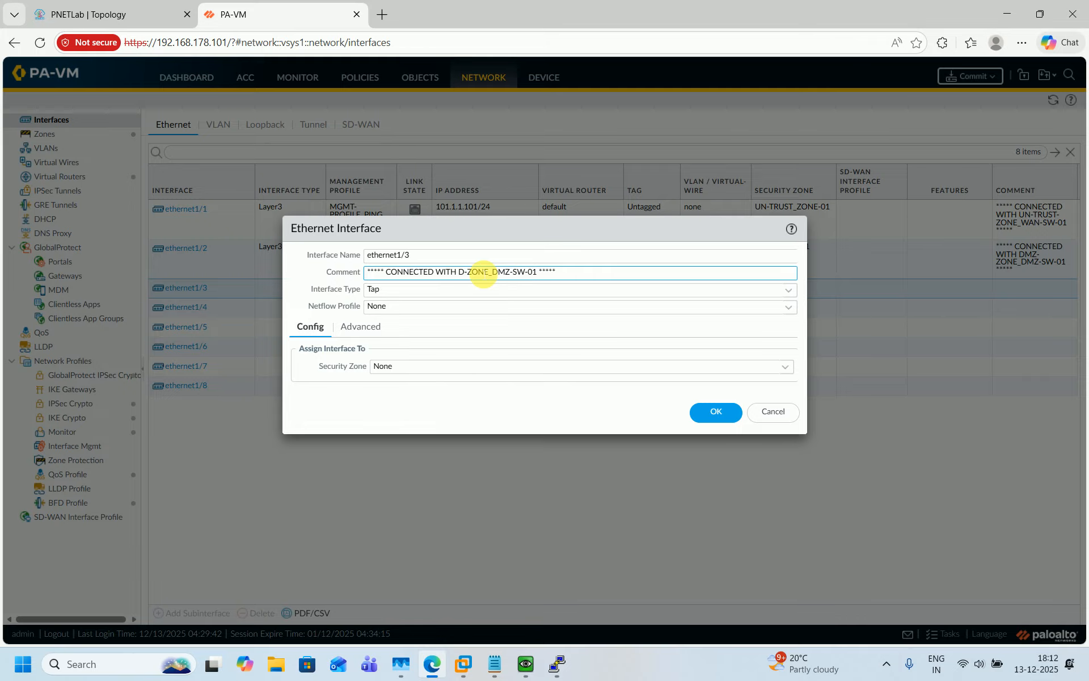
type("TRUST")
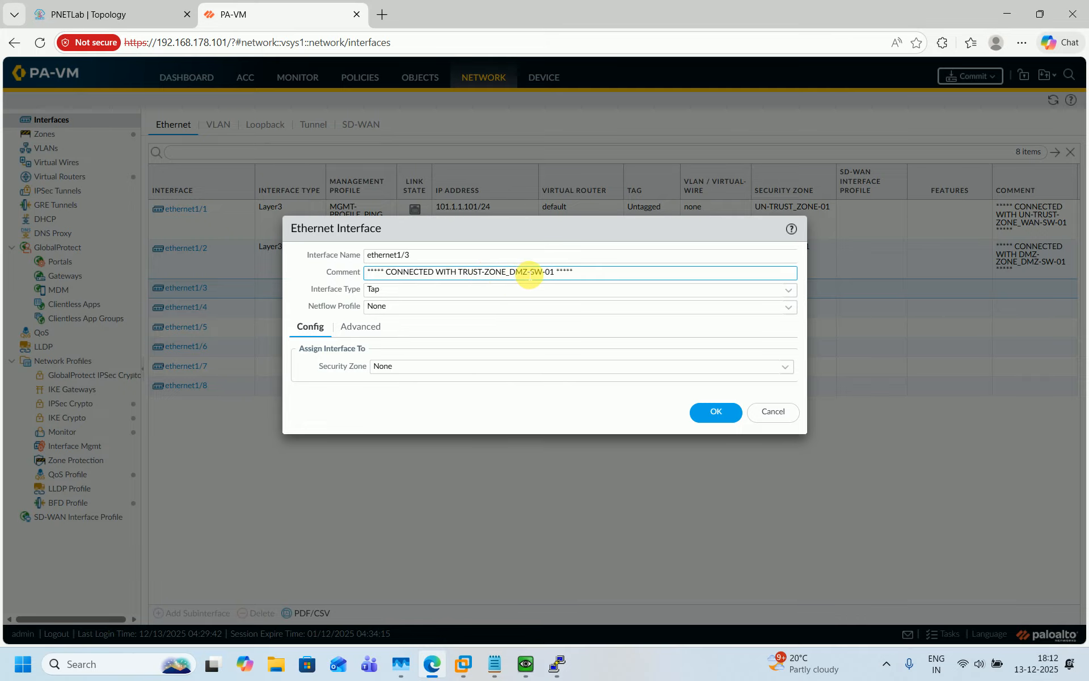
key("BackSpace")
key("BackSpace")
key("BackSpace")
type("LAN")
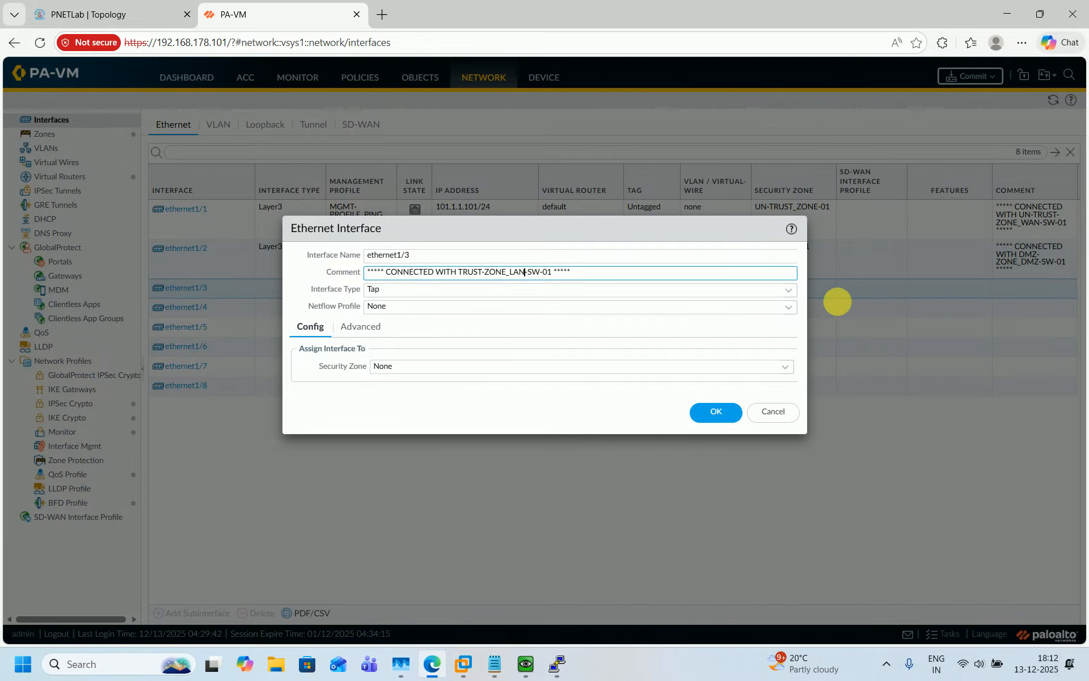
Make ethernet1/3 Layer3 on the default virtual router in TRUST_ZONE-01
left_click(797, 292)
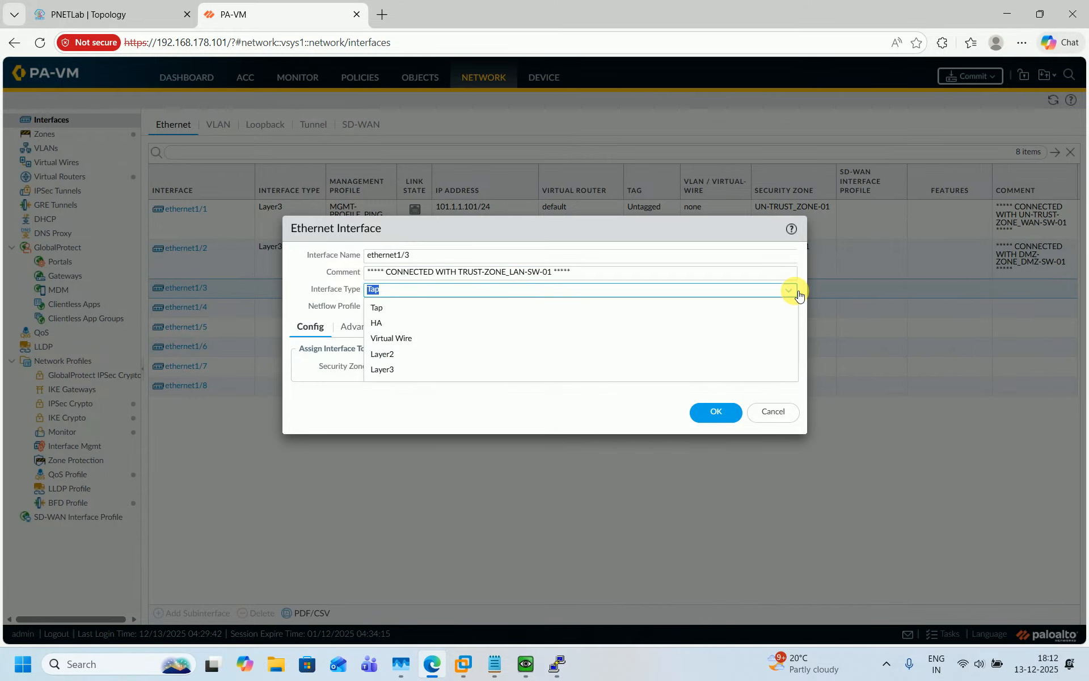
left_click(432, 376)
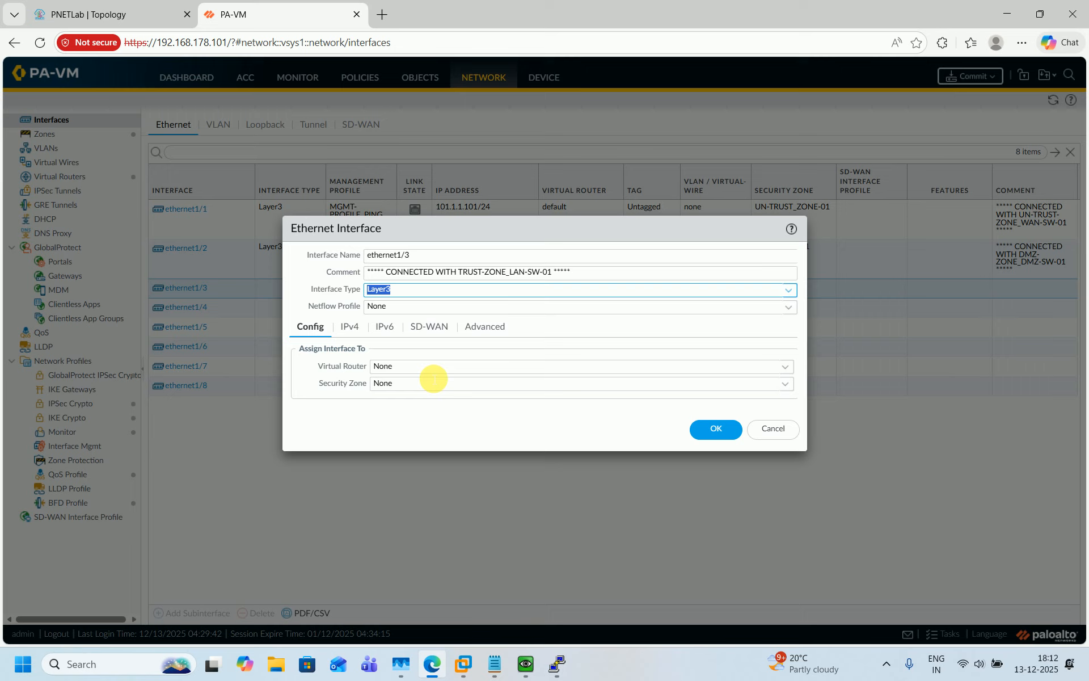
left_click(789, 370)
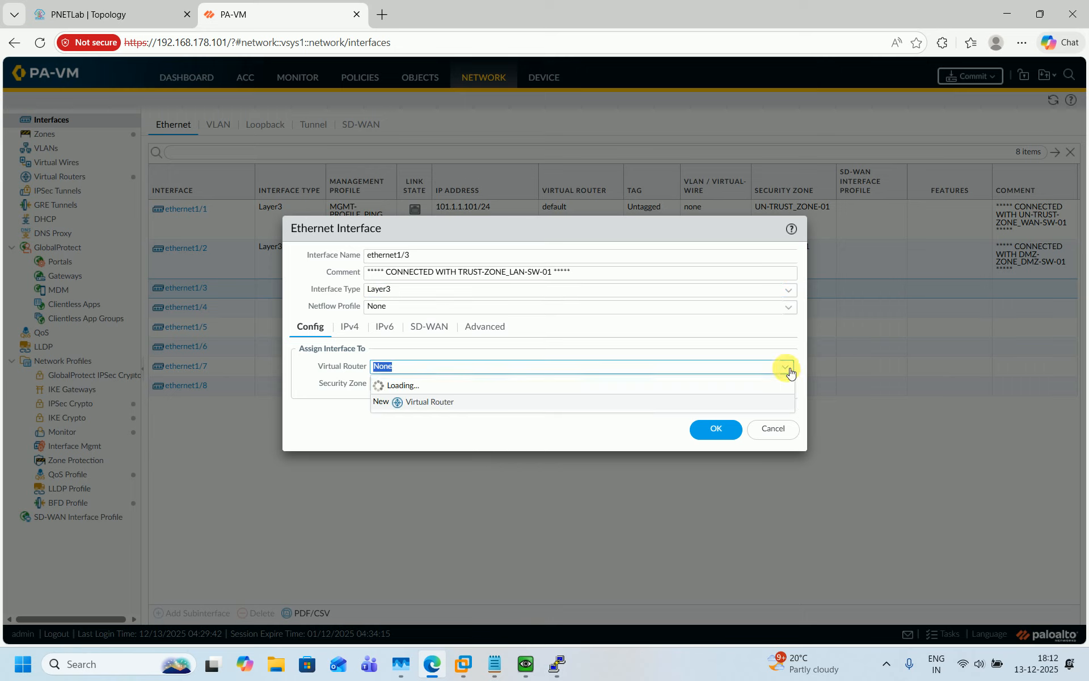
left_click(480, 398)
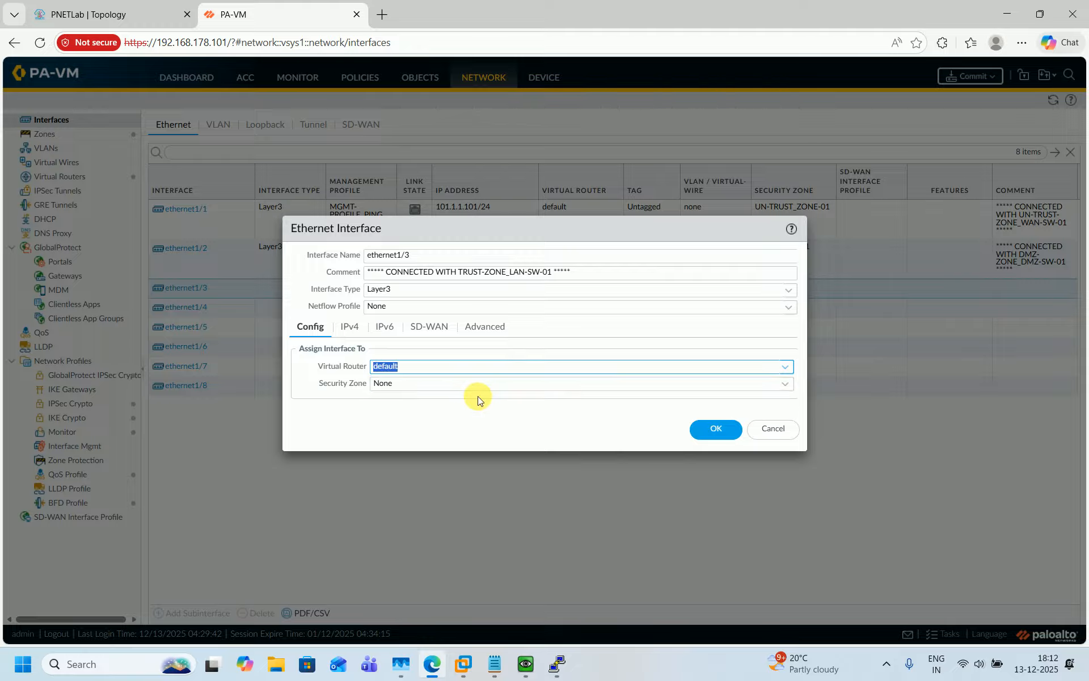
left_click(789, 391)
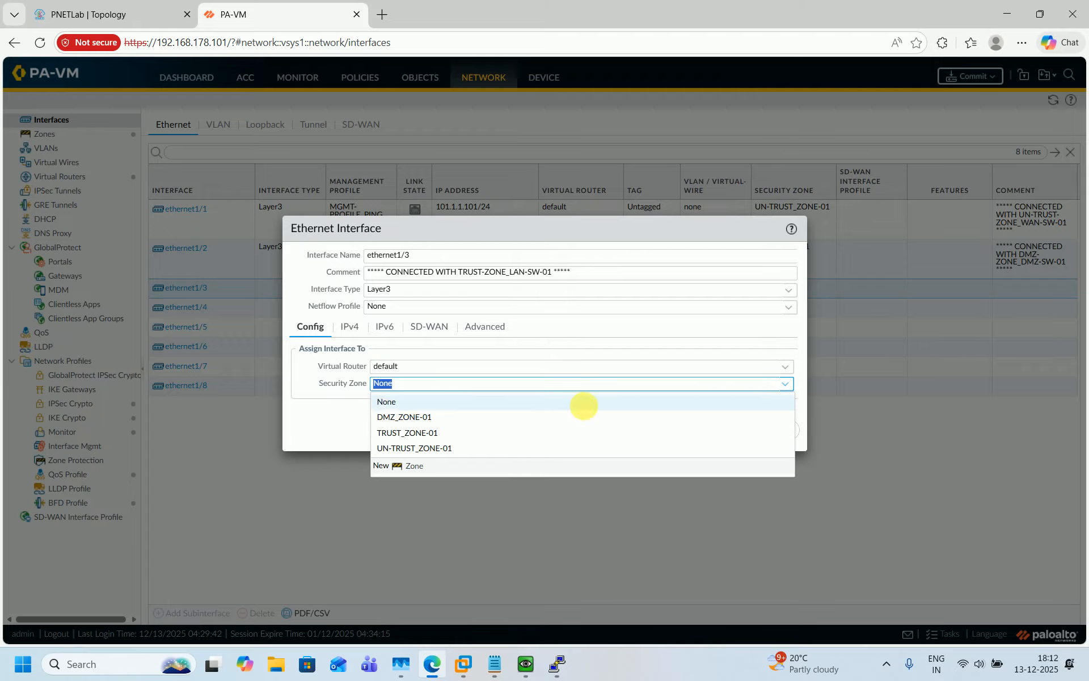
left_click(392, 433)
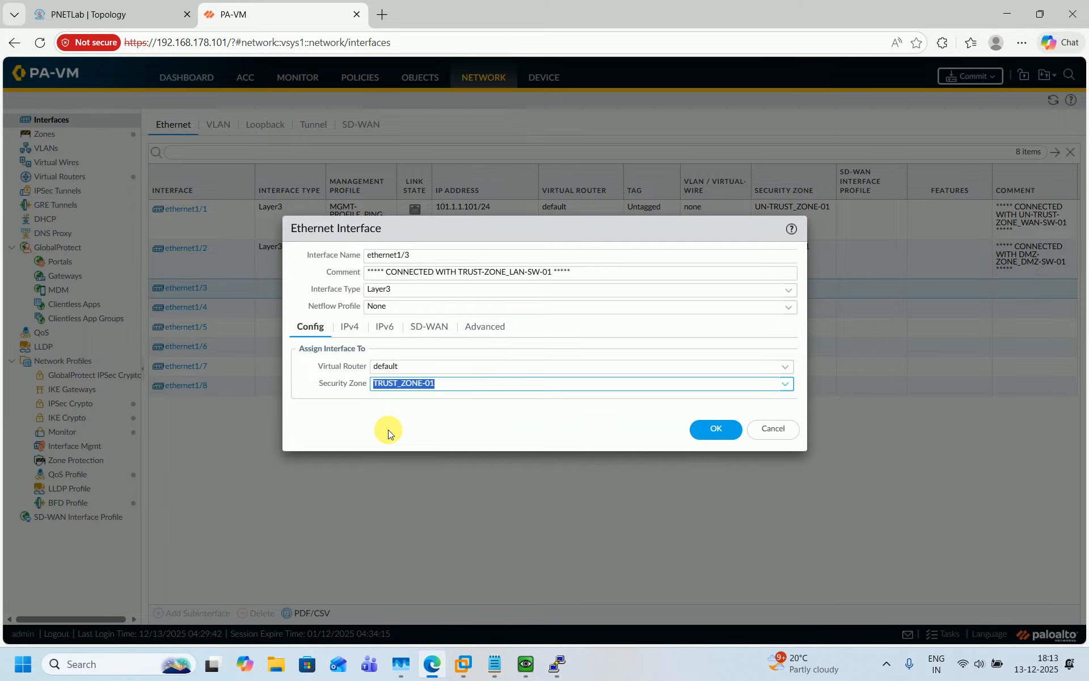
Add the IPv4 address 10.168.148.254/24 to ethernet1/3
left_click(350, 329)
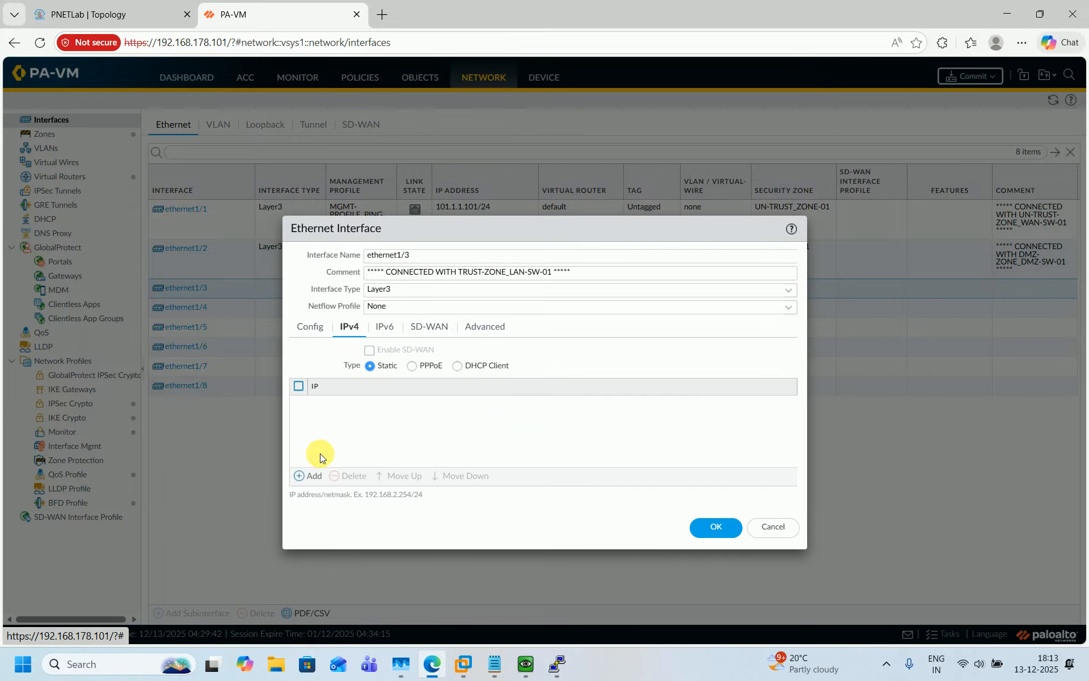
left_click(313, 476)
type("10.")
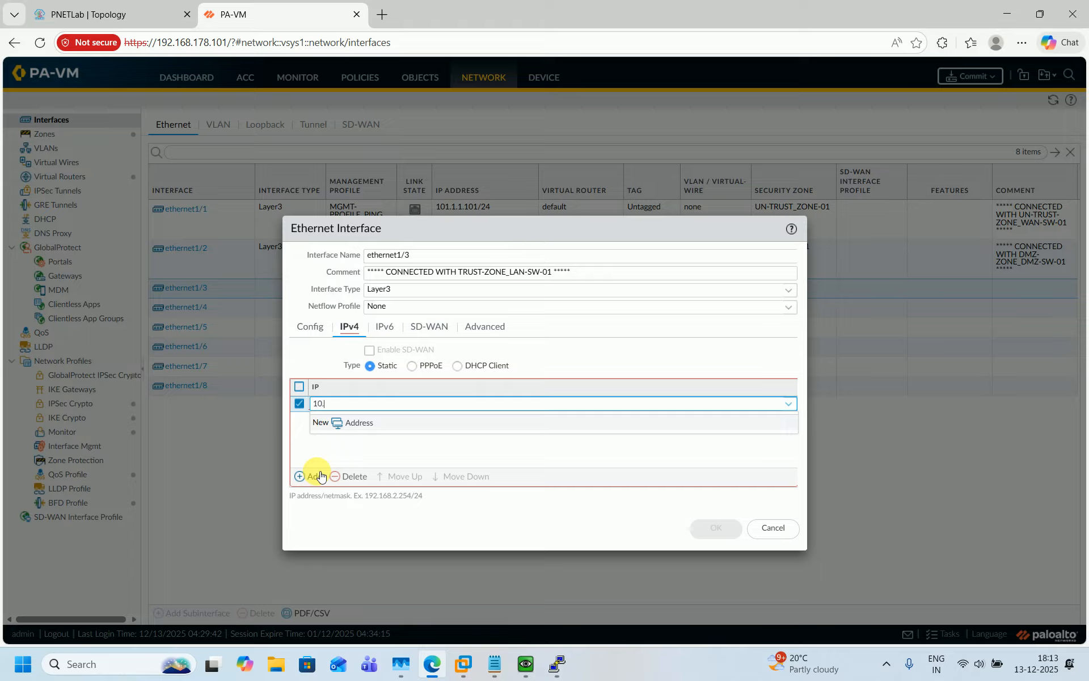
type("168.148.254/24")
left_click(428, 451)
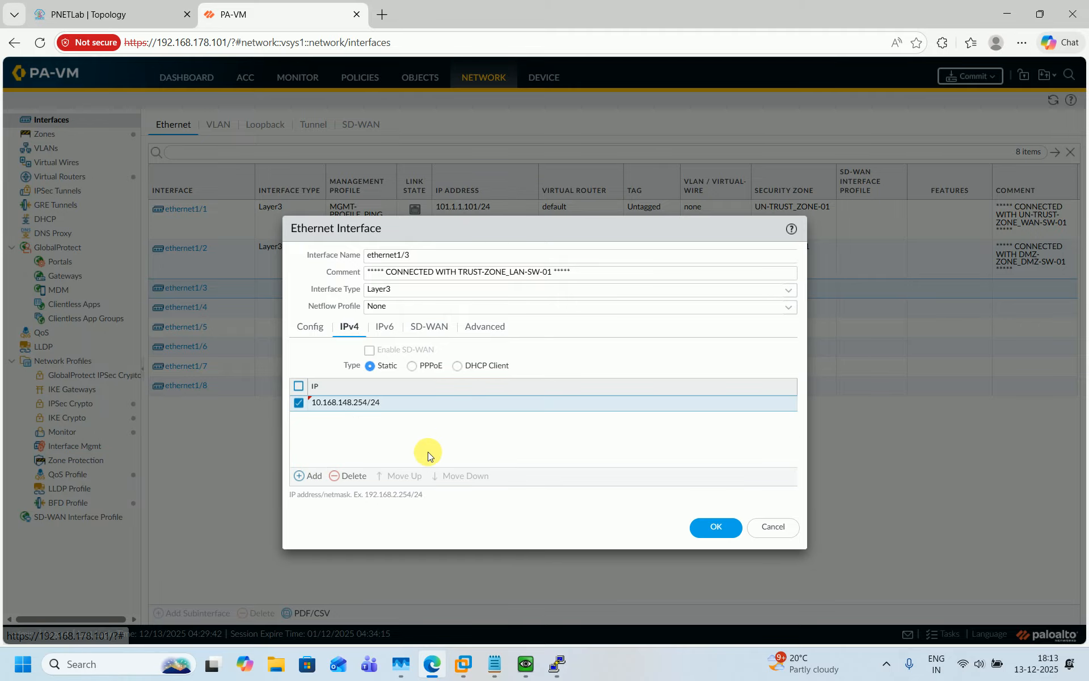
left_click(483, 330)
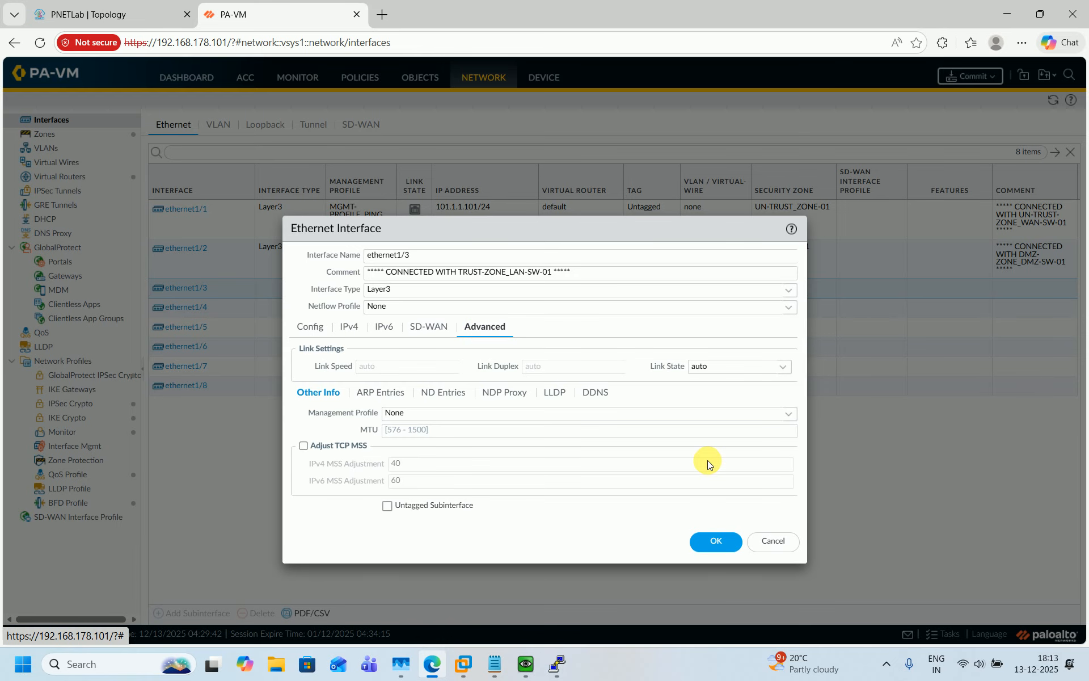
Assign MGMT-PROFILE_PING as ethernet1/3's management profile and save the interface
left_click(786, 414)
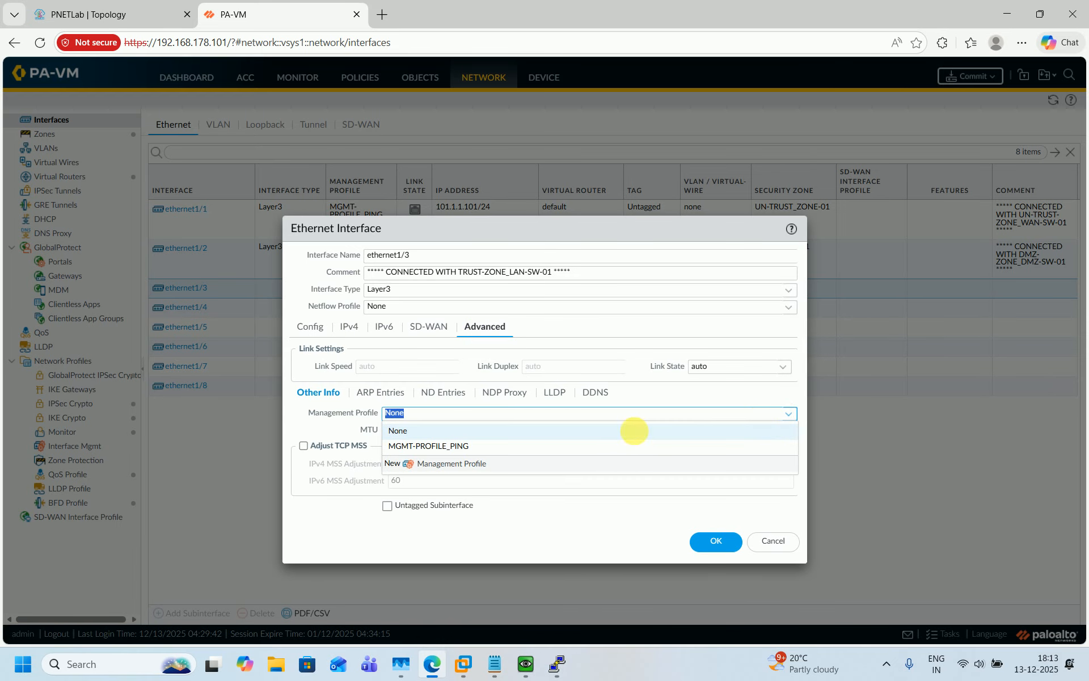
left_click(473, 447)
left_click(714, 540)
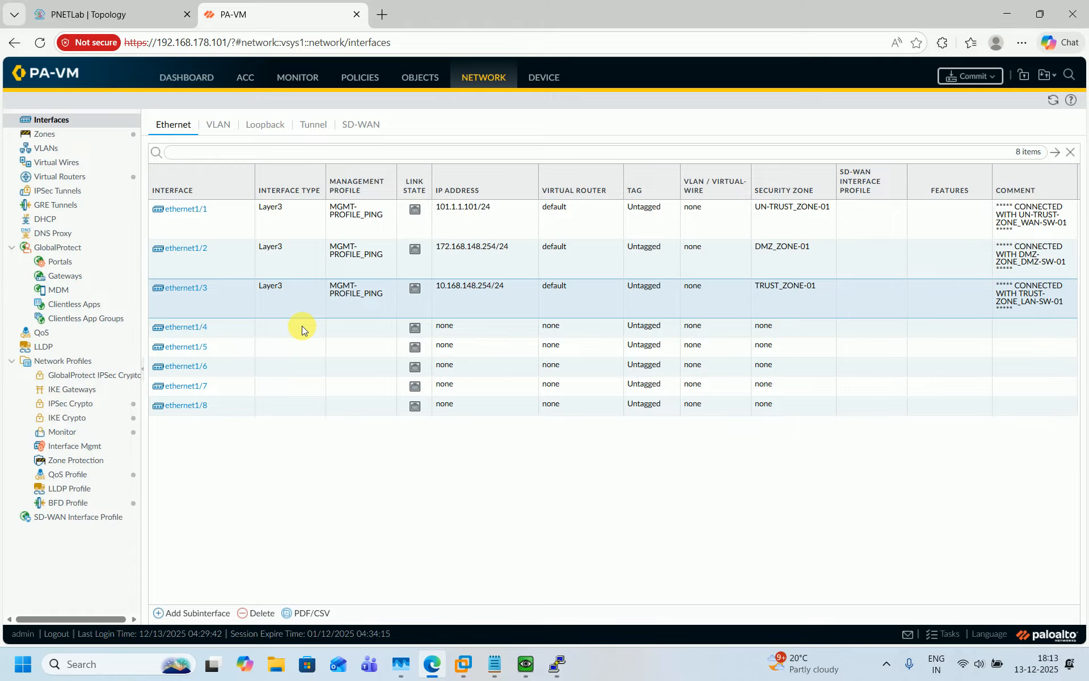
Commit all pending changes to the PA-VM firewall
left_click(970, 78)
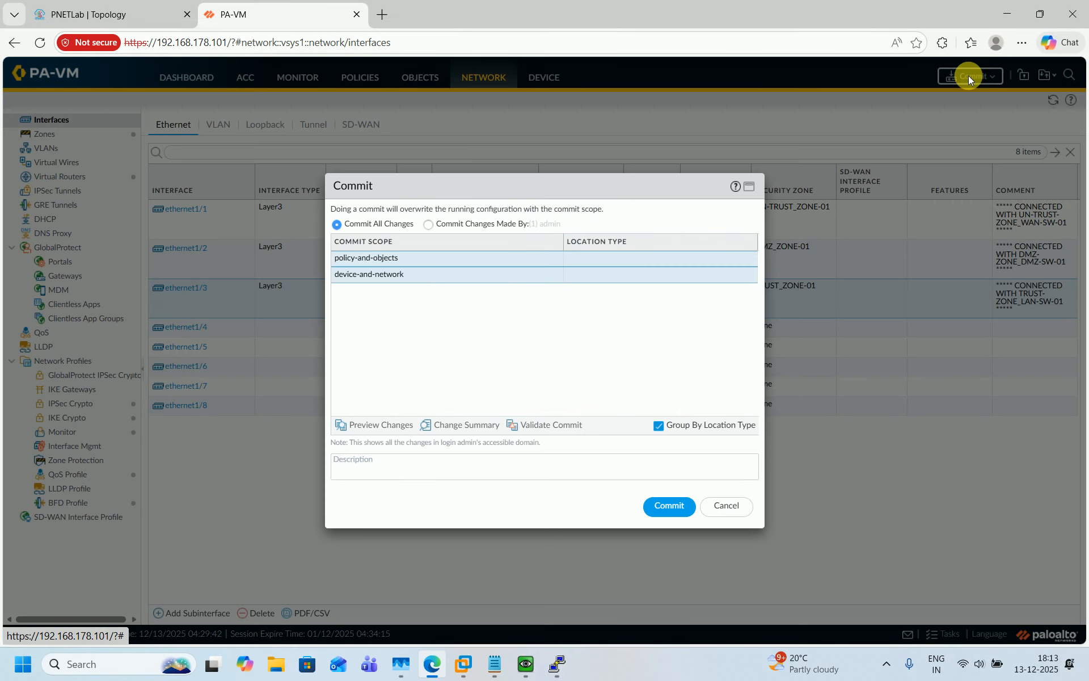
left_click(669, 505)
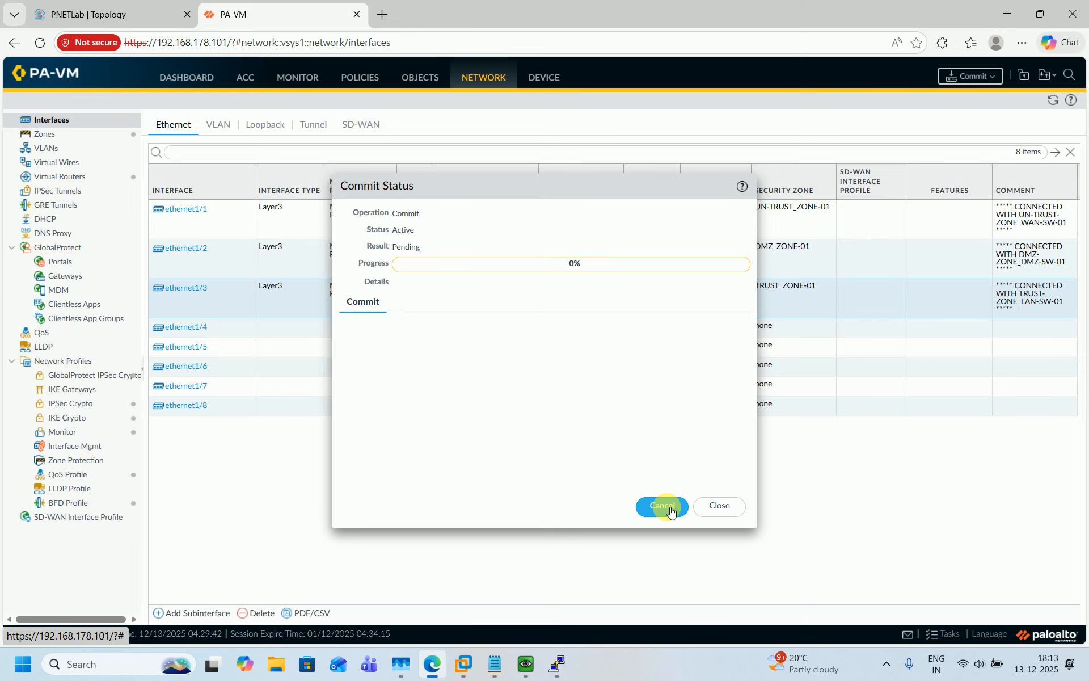
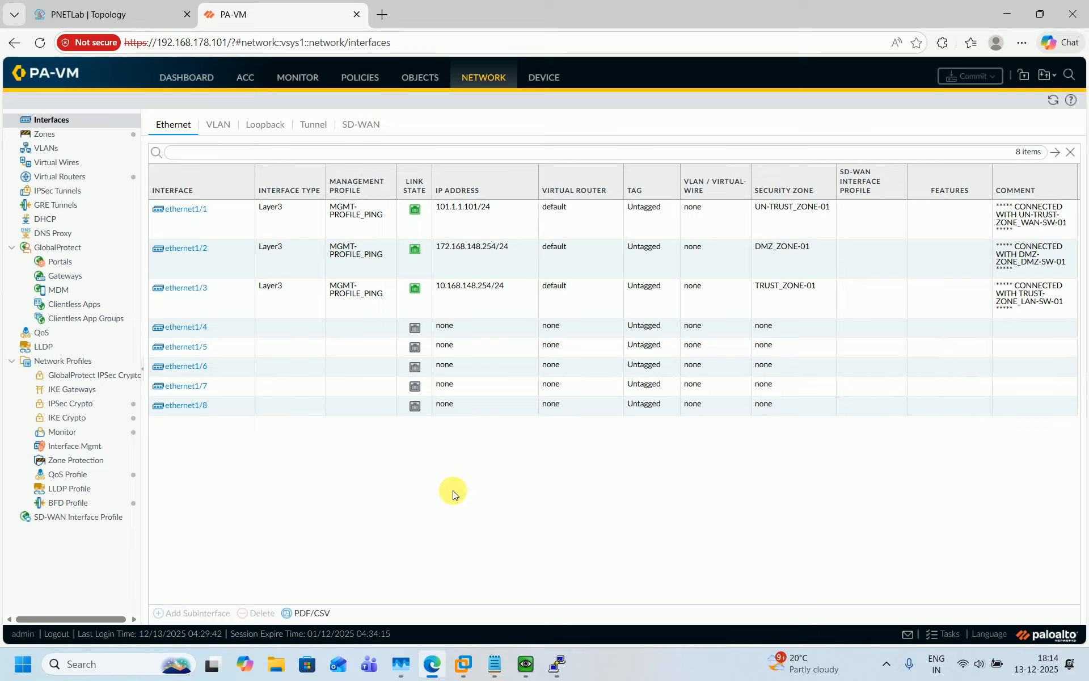
Bring the HQ-FW-01 firewall console window to the front
left_click(527, 661)
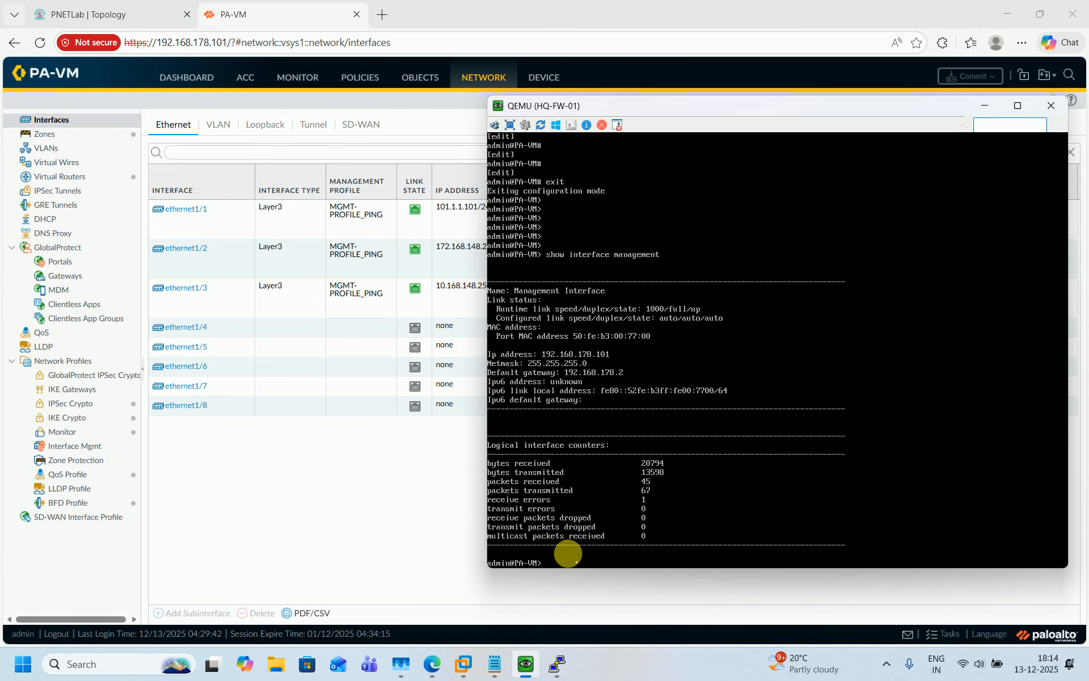
Refresh the console prompt to show the HQ-FW-01 hostname, then reload the firewall web page
key("Return")
key("Return")
key("Return")
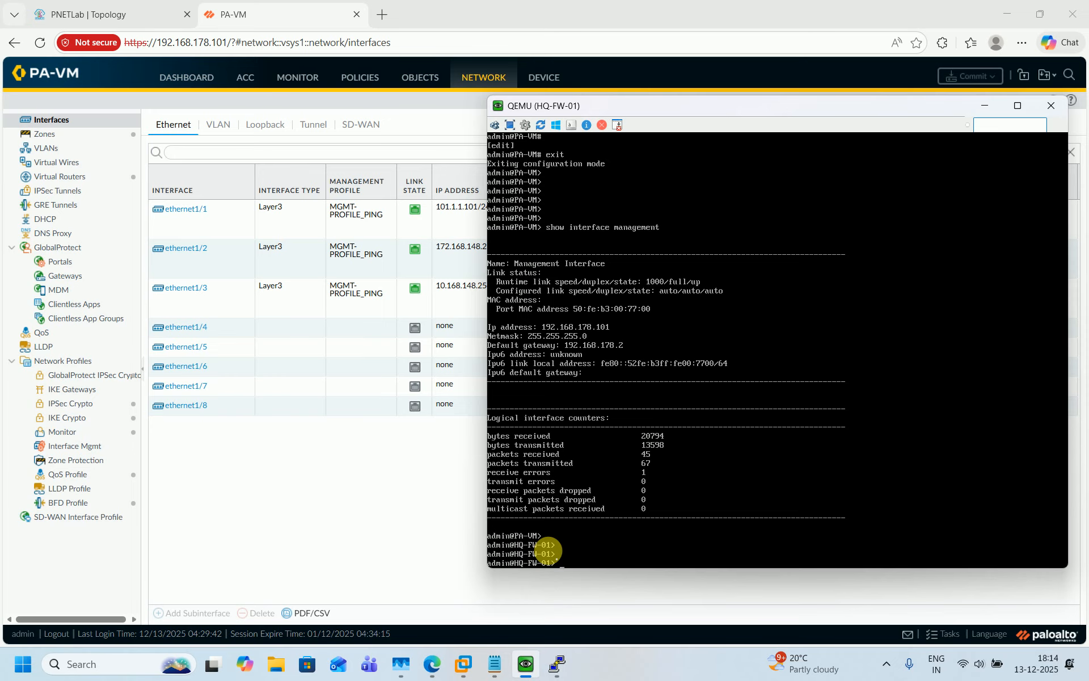
left_click(287, 498)
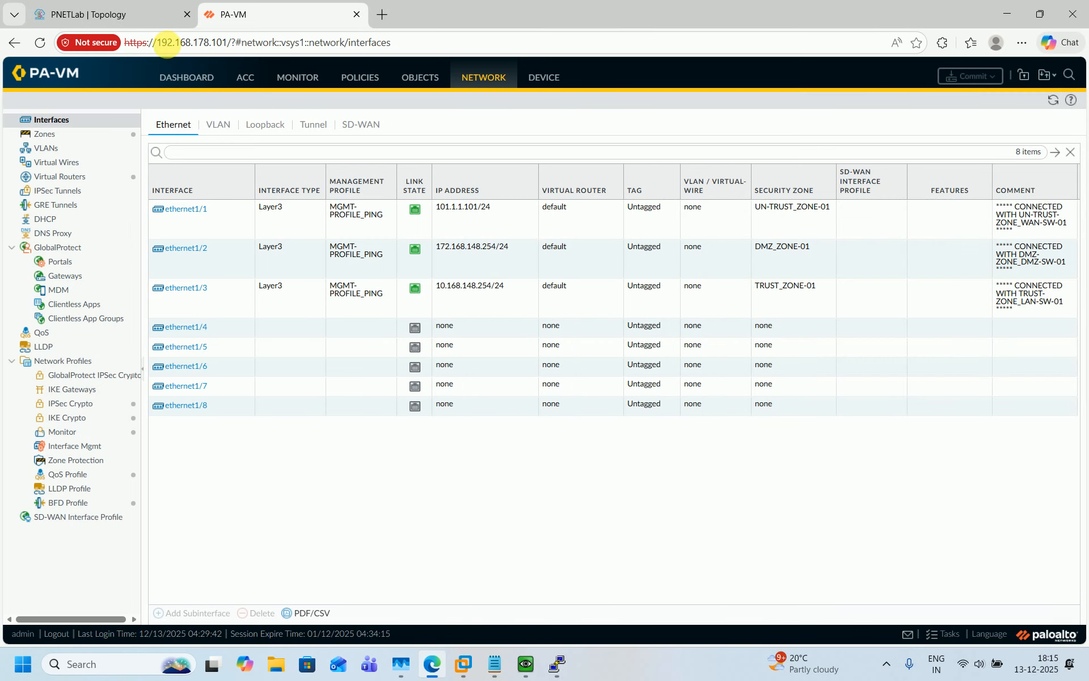
left_click(43, 41)
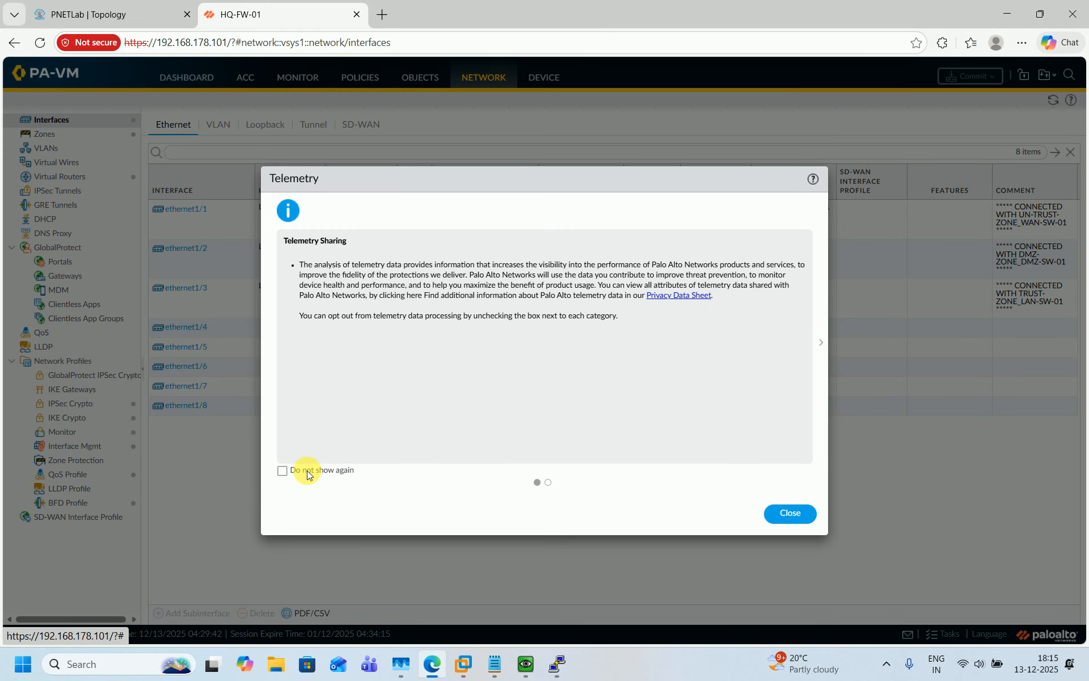
Dismiss the telemetry notices, ticking Do not show again and enabling telemetry
left_click(310, 474)
left_click(788, 517)
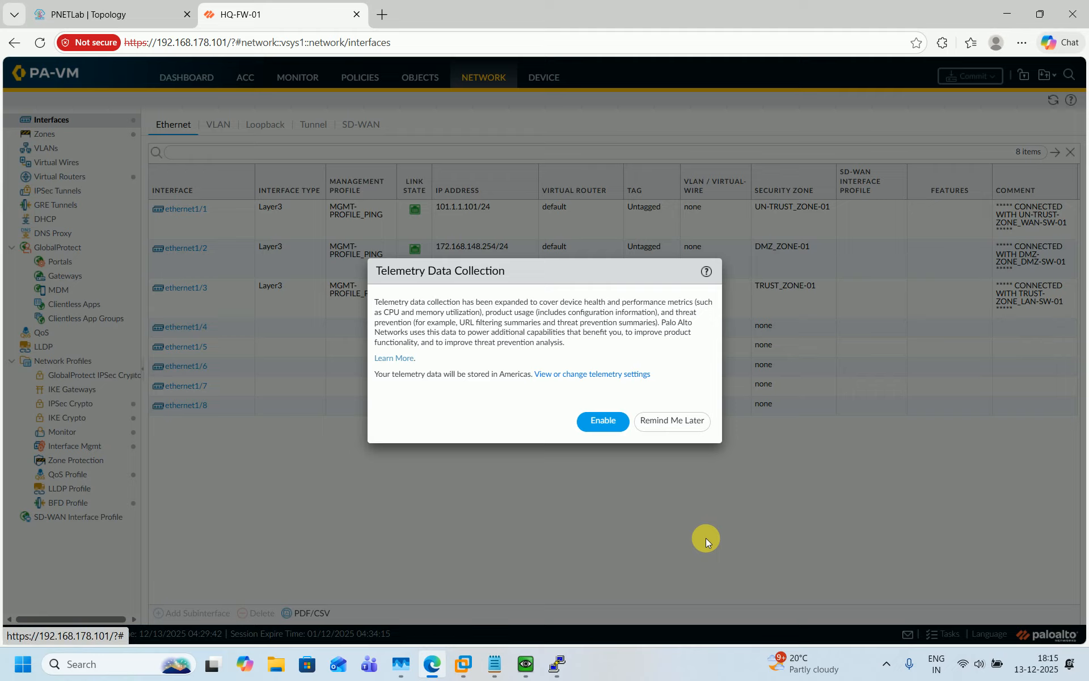
left_click(603, 420)
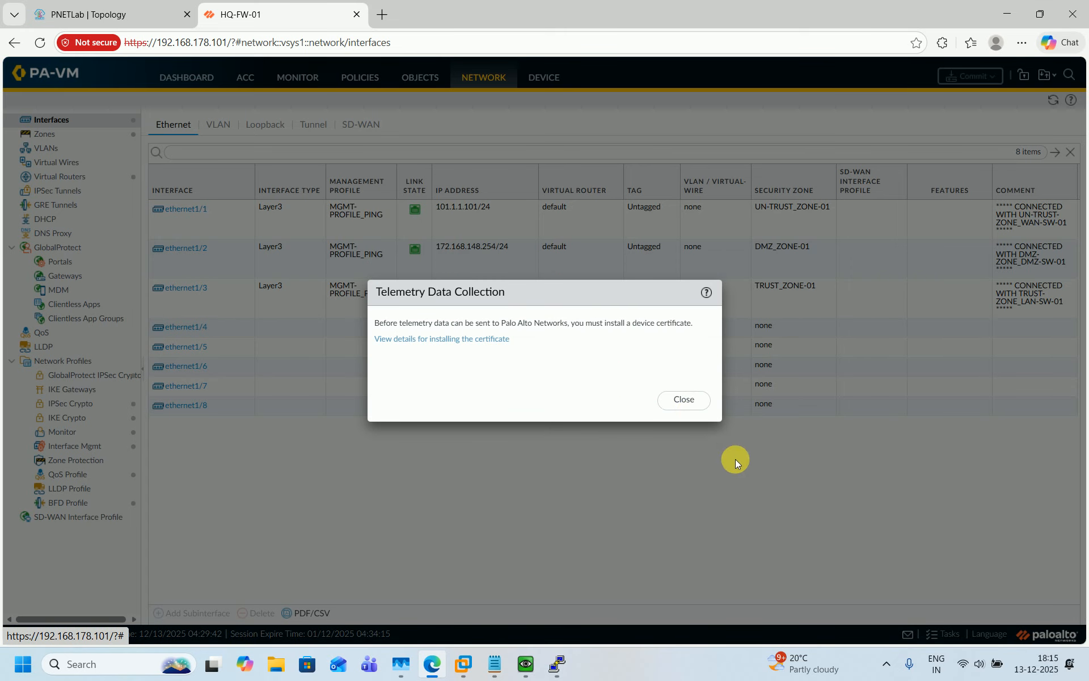
left_click(684, 401)
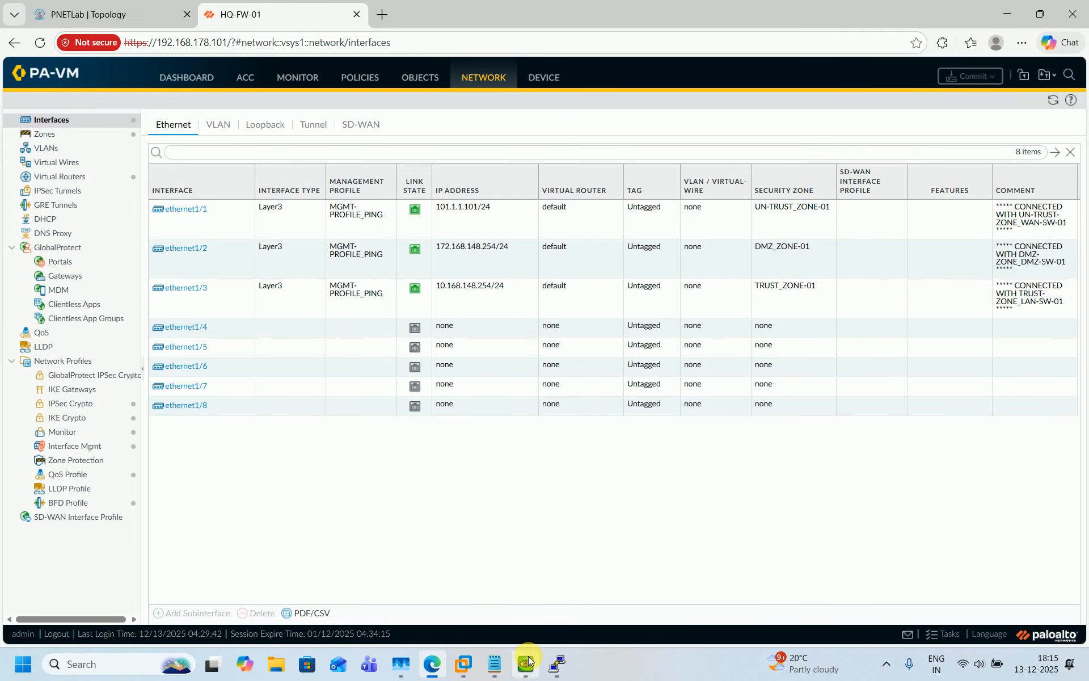
mouse_move(528, 660)
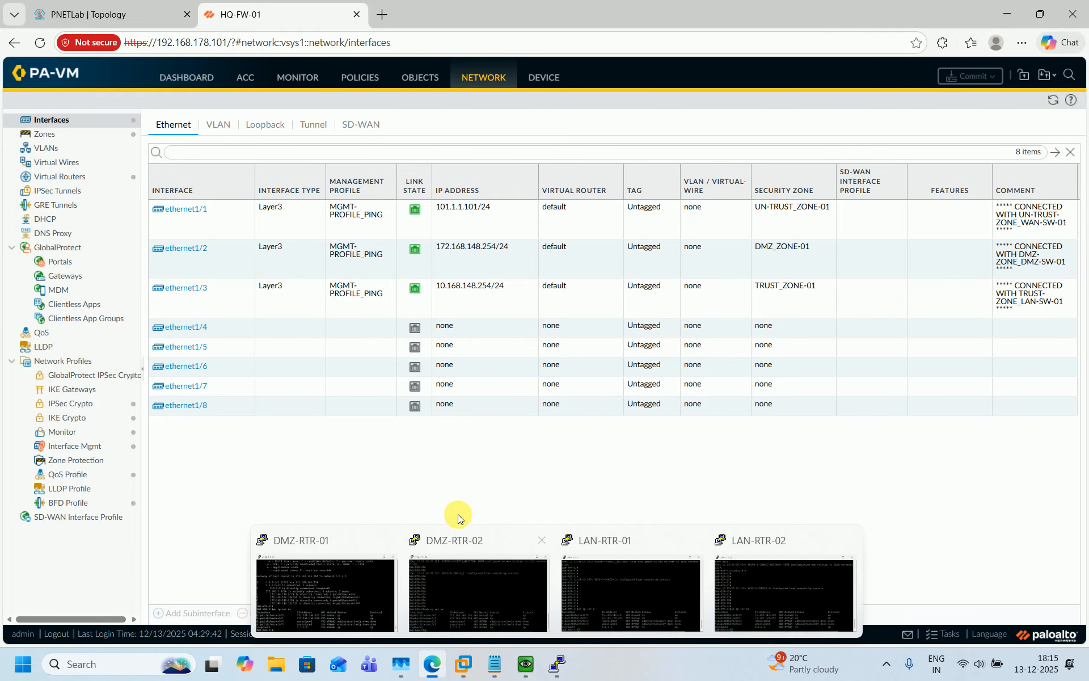
Bring up the HQ-FW-01 console over the PNETLab topology and resize it
left_click(147, 12)
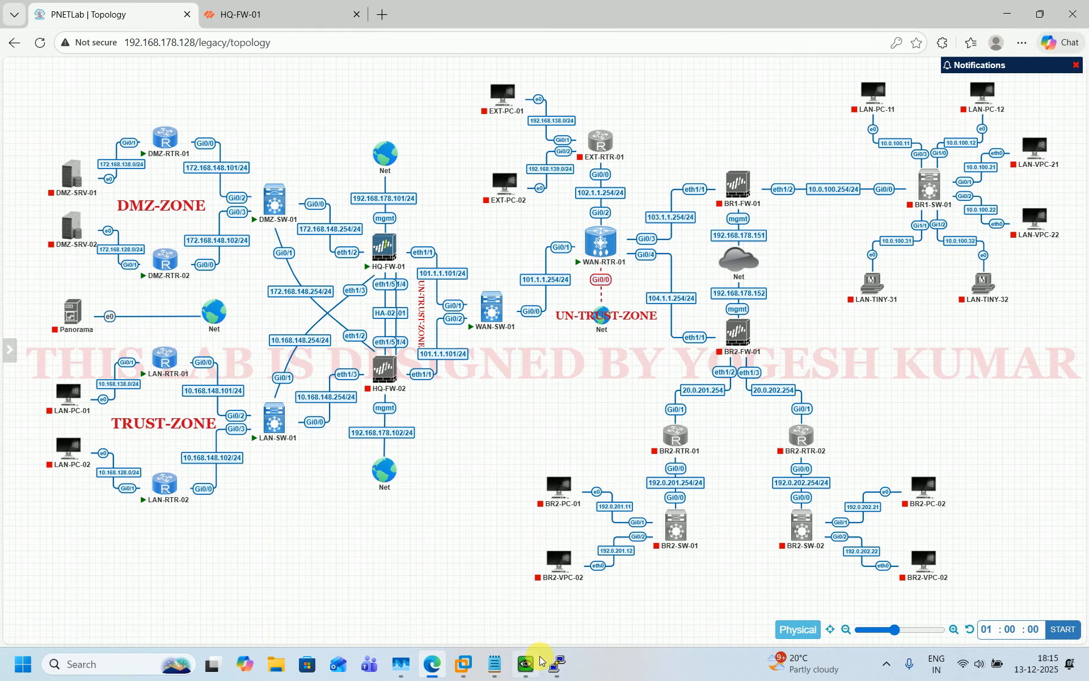
mouse_move(534, 663)
left_click(536, 630)
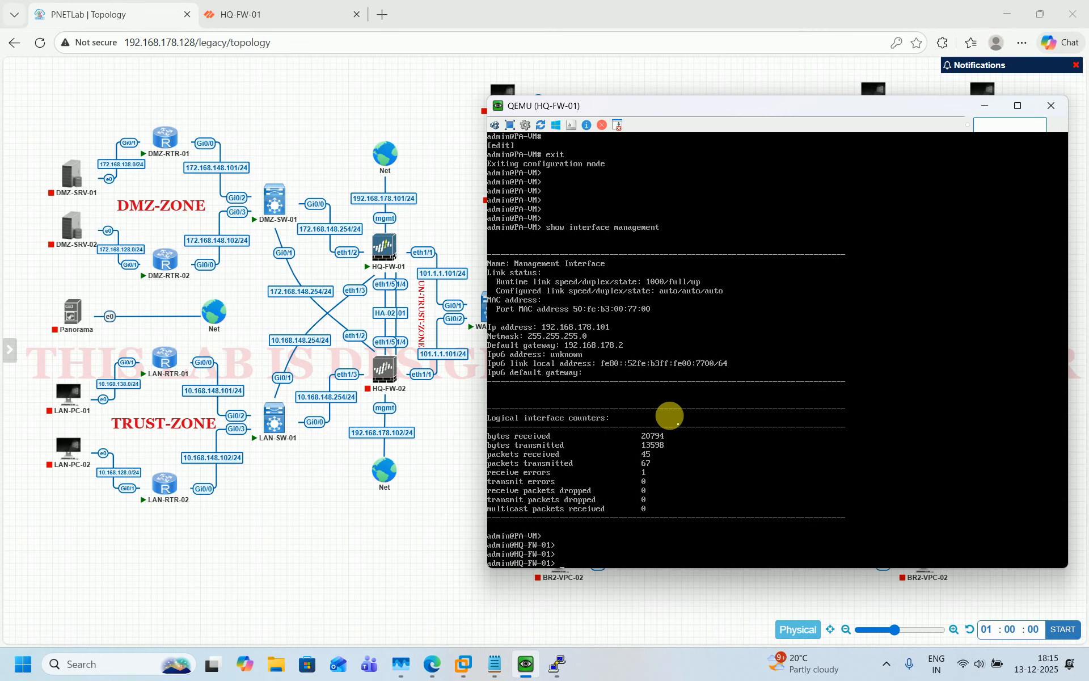
key("Return")
key("Return")
key("Return")
key("Return")
key("Return")
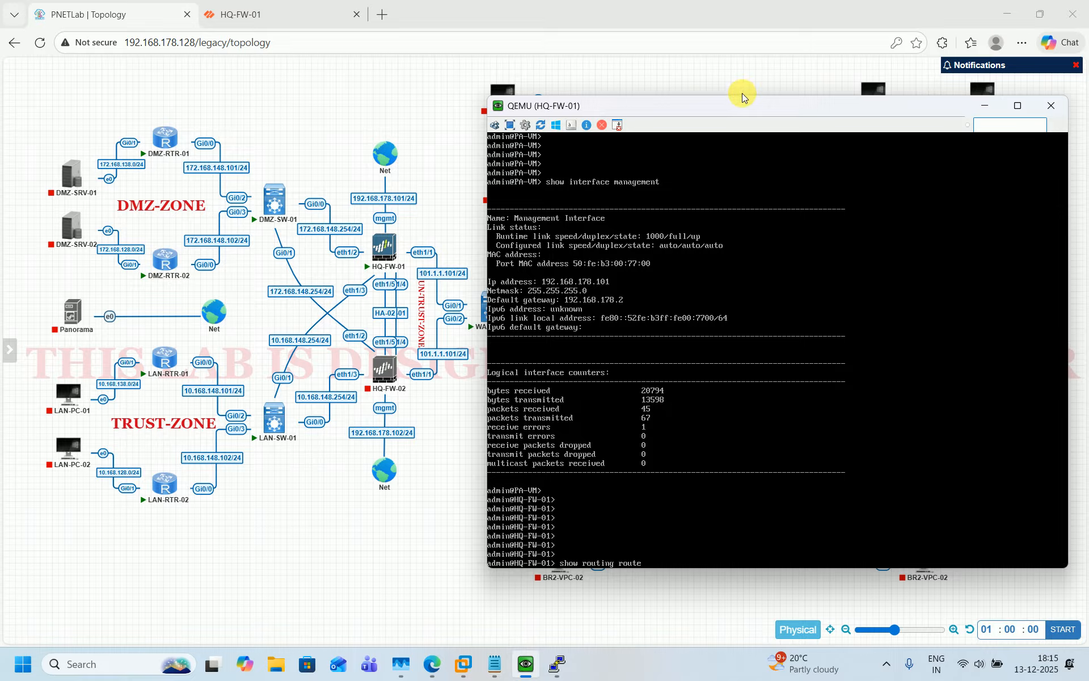
left_click_drag(743, 98, 678, 157)
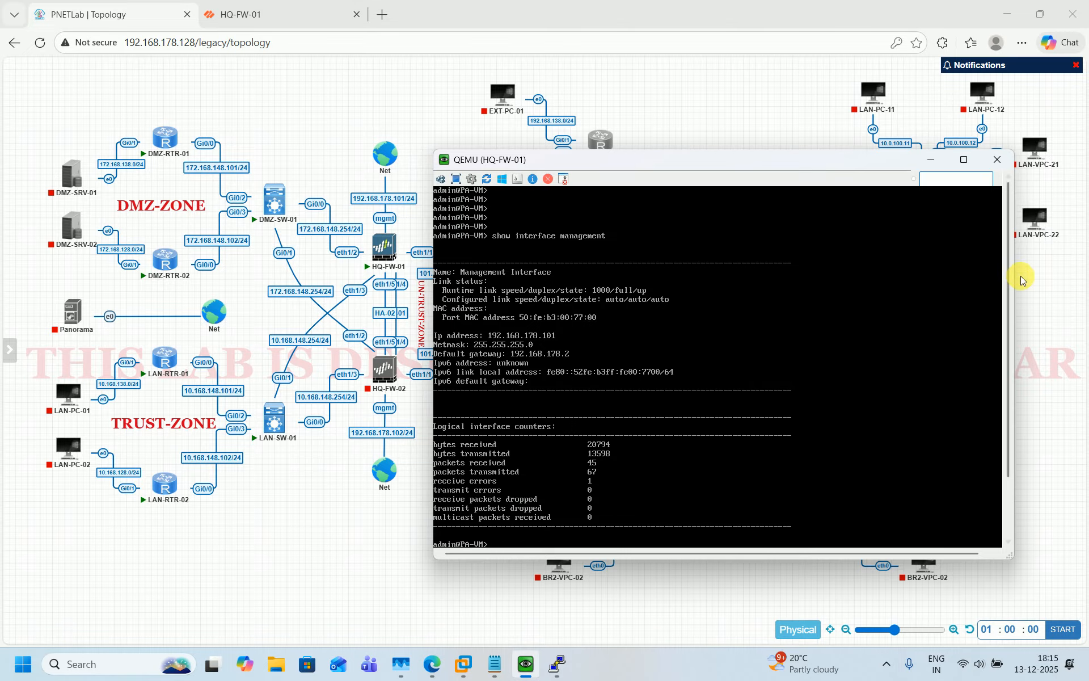
left_click_drag(1014, 277, 1085, 281)
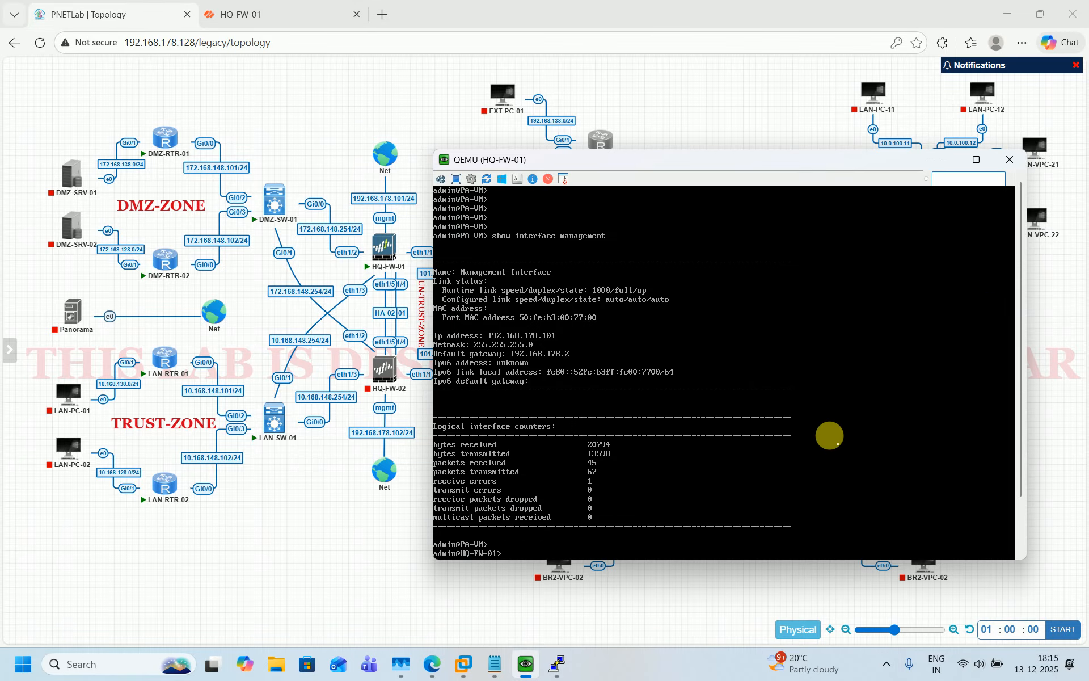
Run 'show routing route' on HQ-FW-01 to list its six routes
key("Return")
key("Return")
key("Return")
key("Return")
key("Return")
key("Return")
key("Return")
type("show routing route")
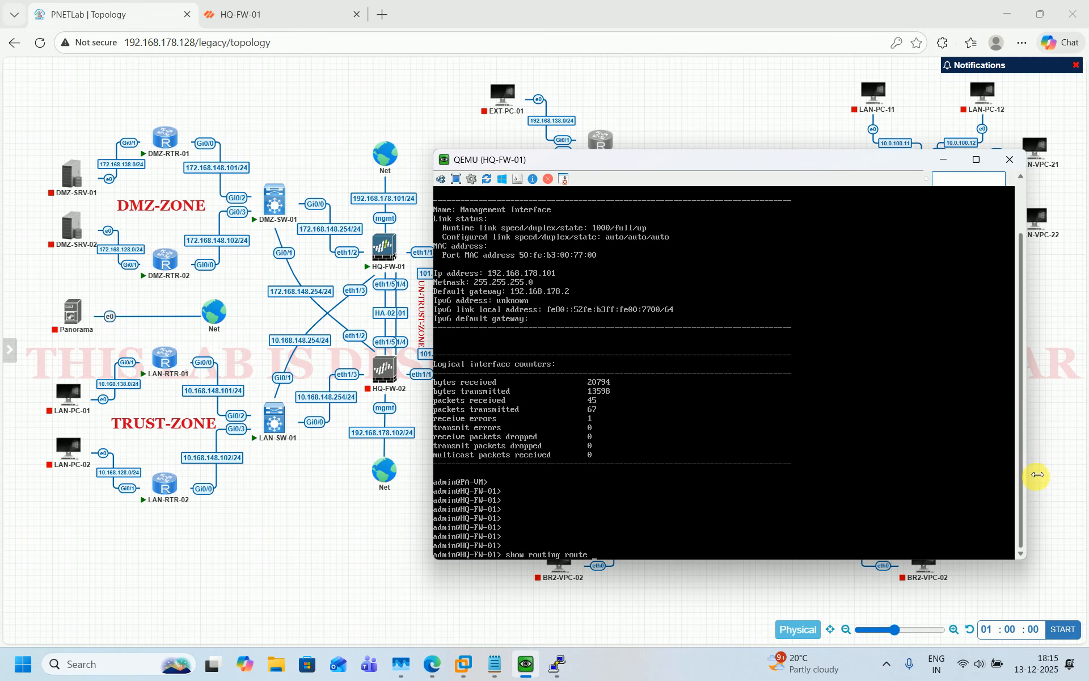
key("Return")
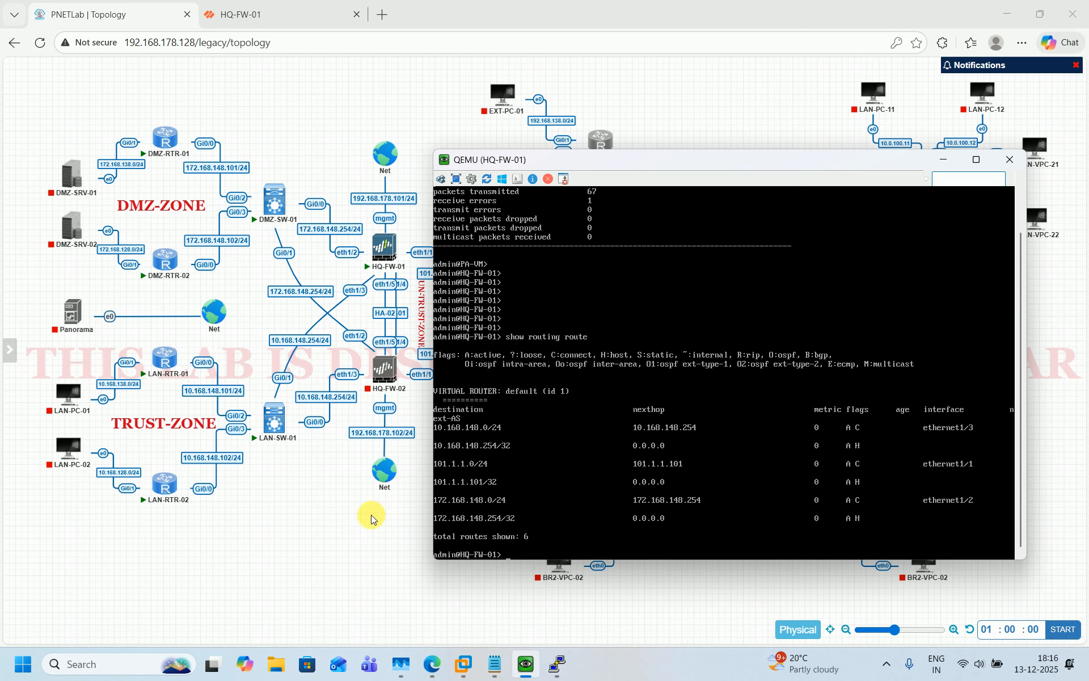
left_click(337, 517)
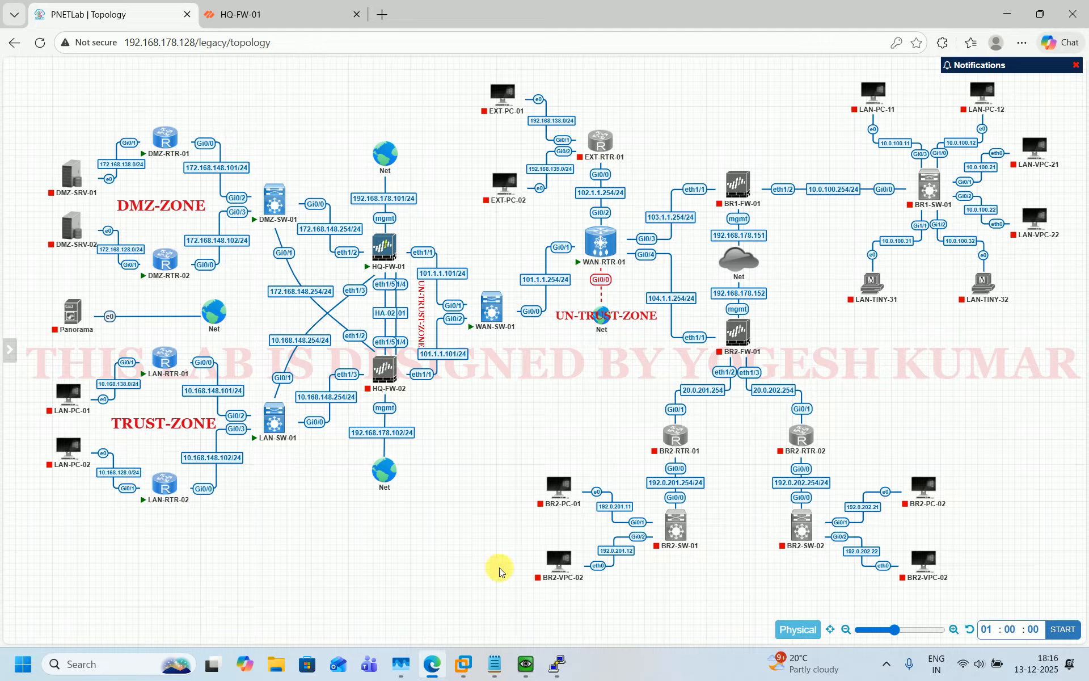
left_click(538, 667)
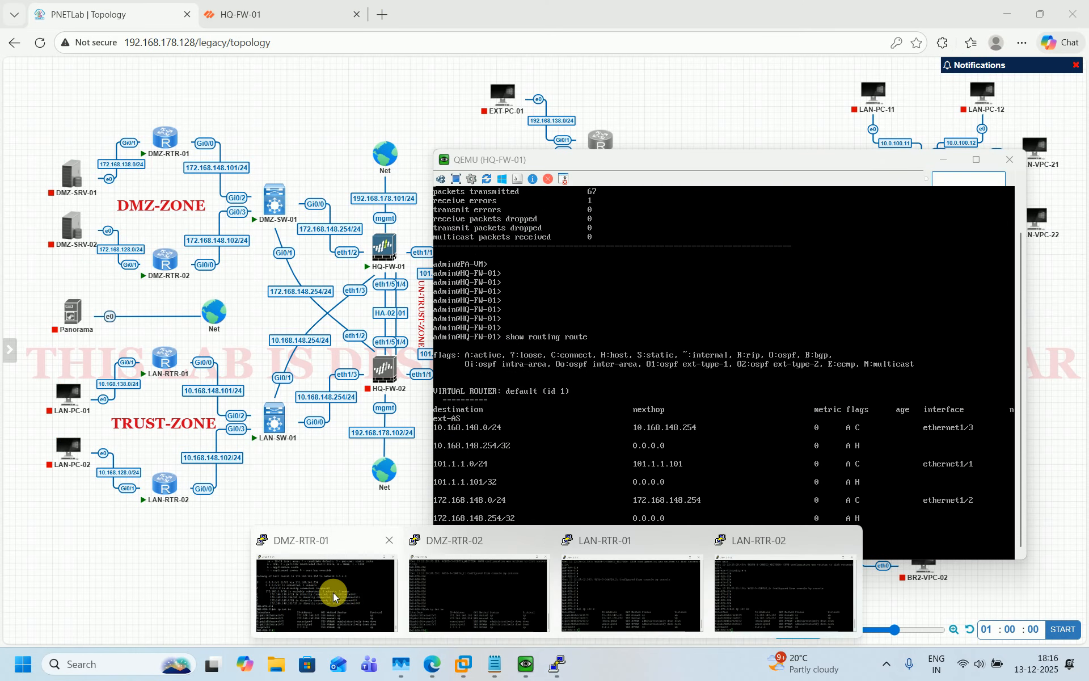
left_click(332, 592)
type("p")
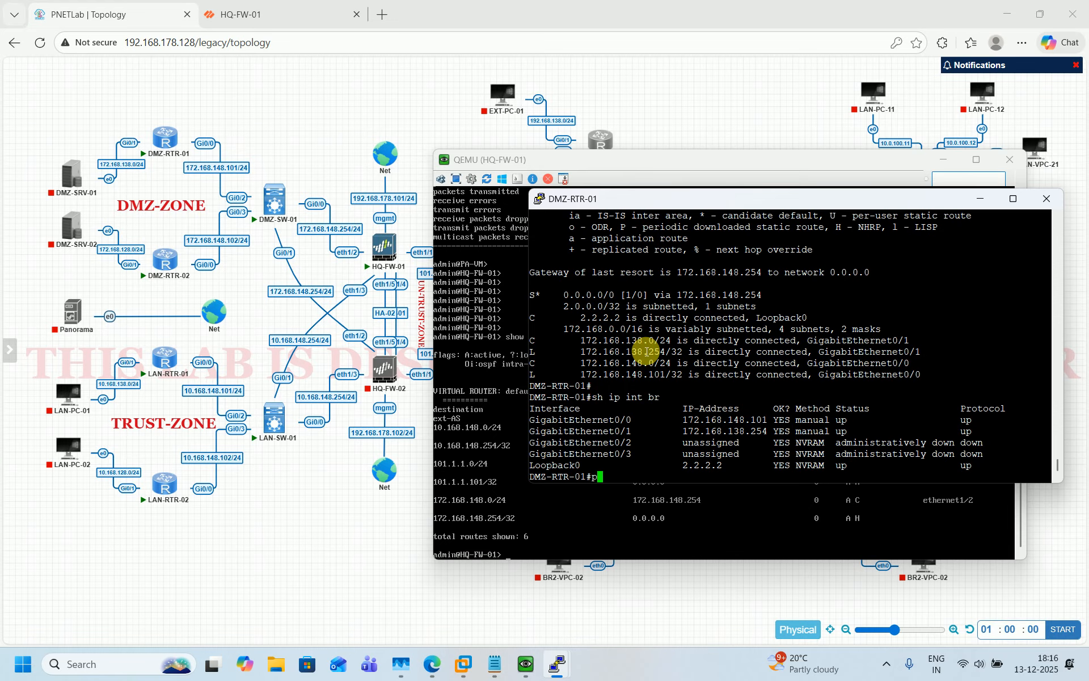
type("ing 172.168.148.254")
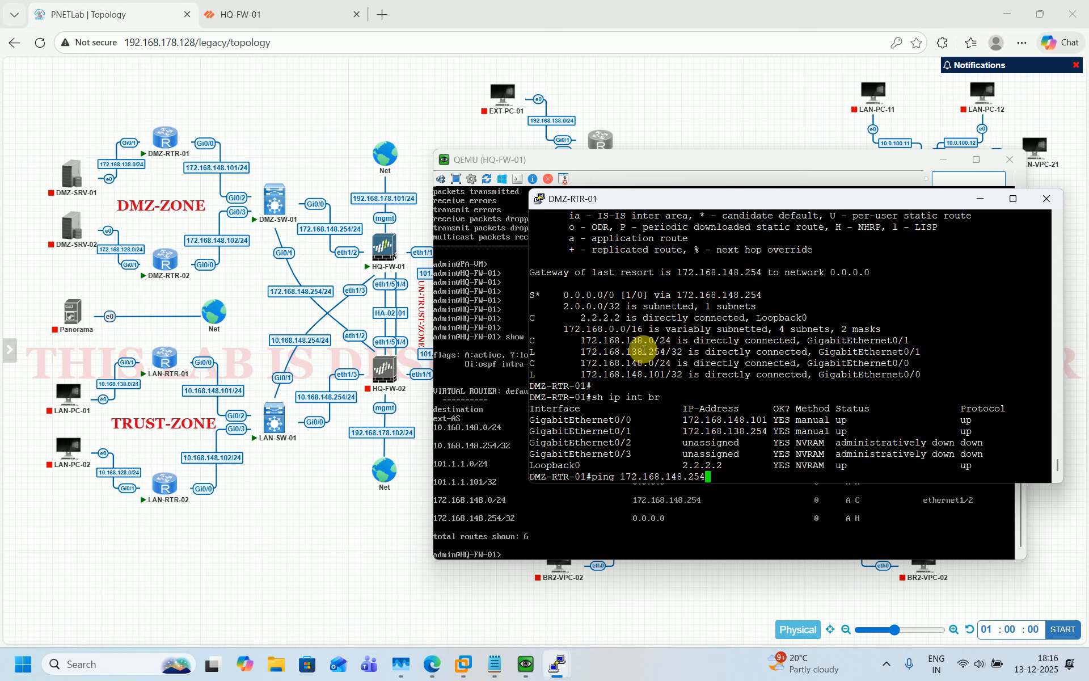
mouse_move(7, 129)
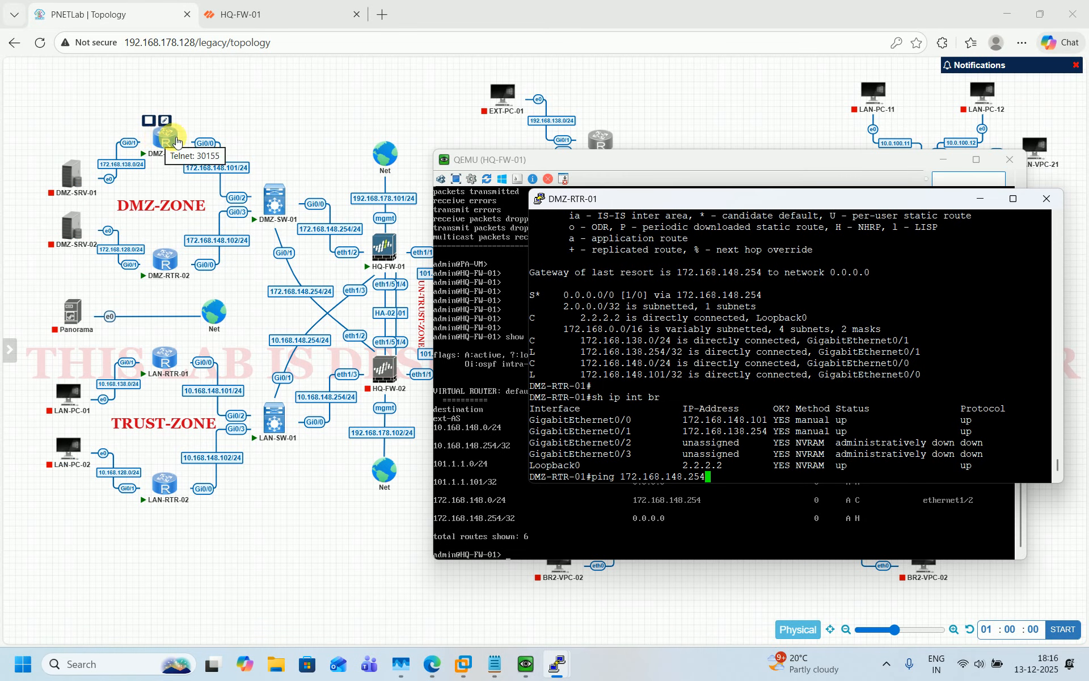
key("Return")
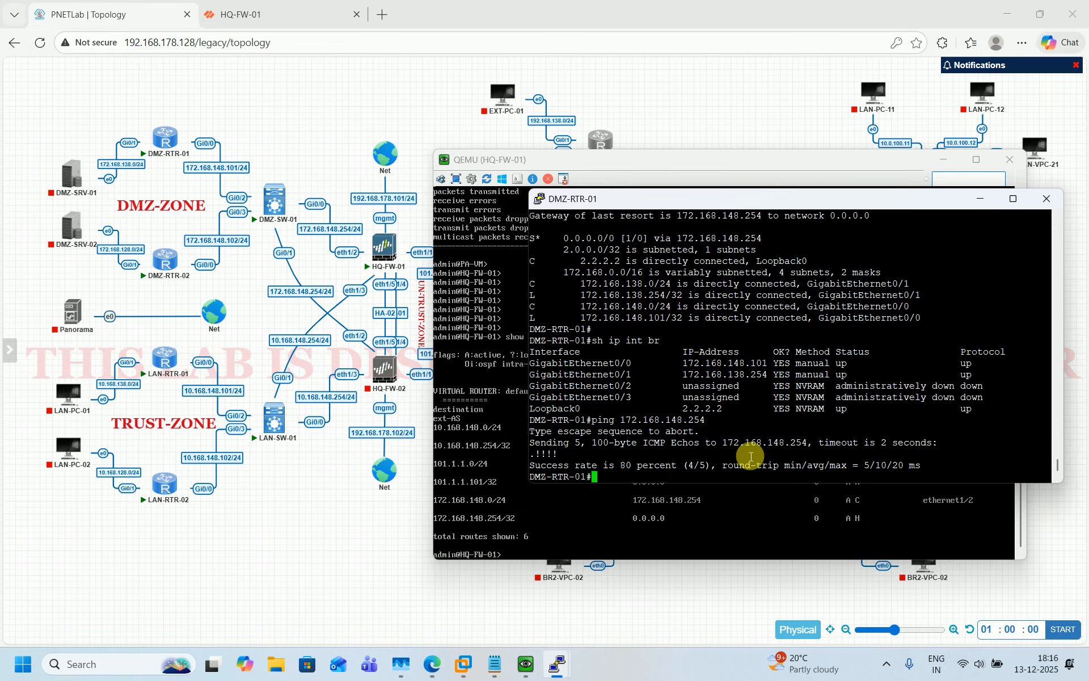
mouse_move(553, 665)
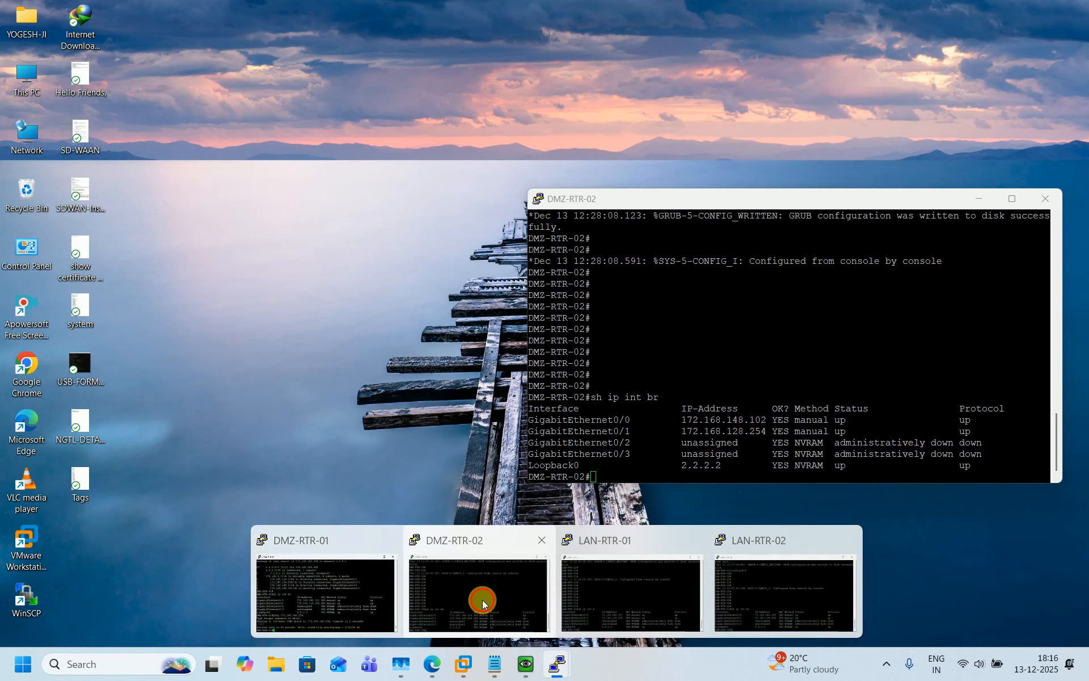
left_click(511, 567)
key("Return")
type("pi")
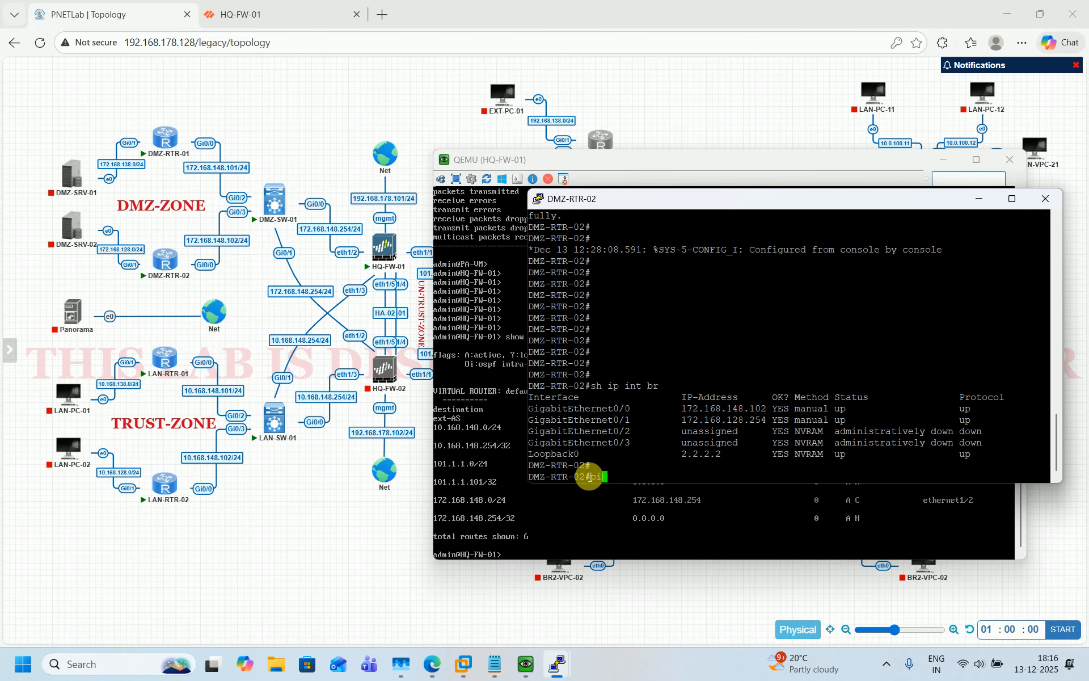
type("ng 172.168.148.254")
key("ctrl+a")
key("Return")
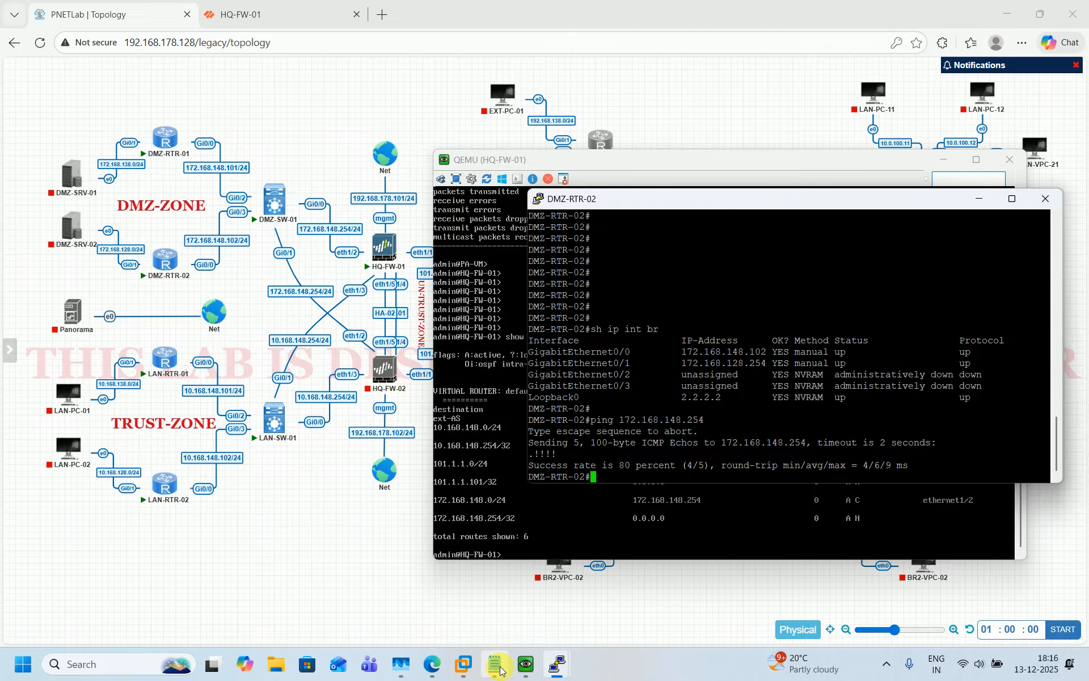
mouse_move(563, 674)
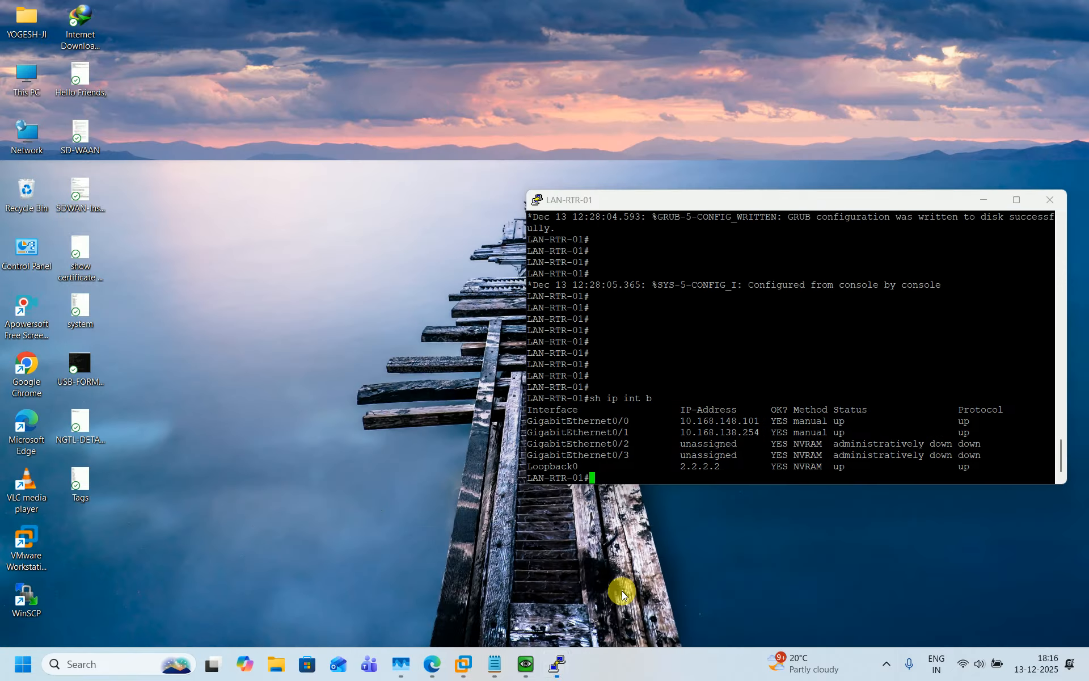
left_click(621, 590)
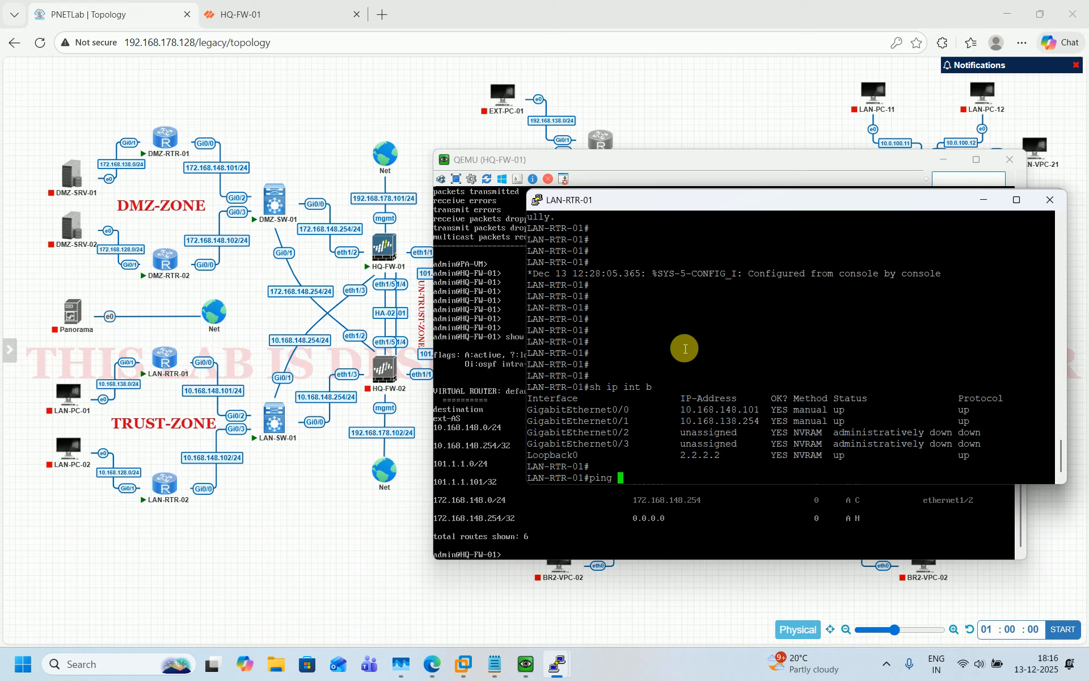
type("ping 10.168.148.254")
key("Return")
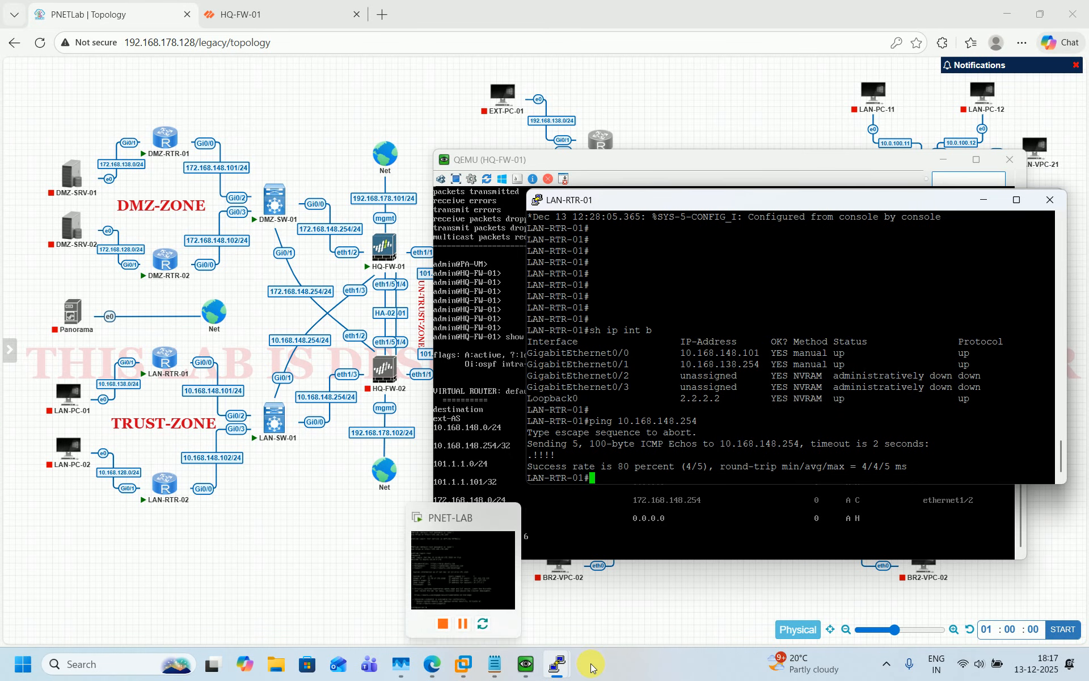
mouse_move(576, 665)
left_click(760, 606)
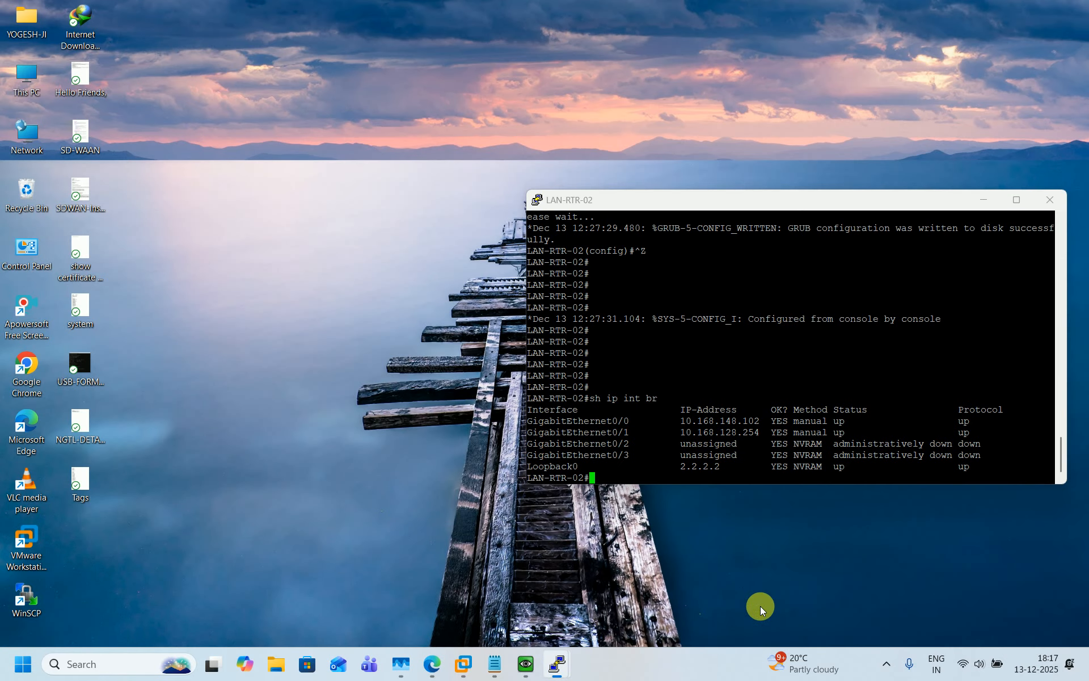
key("Return")
key("Return")
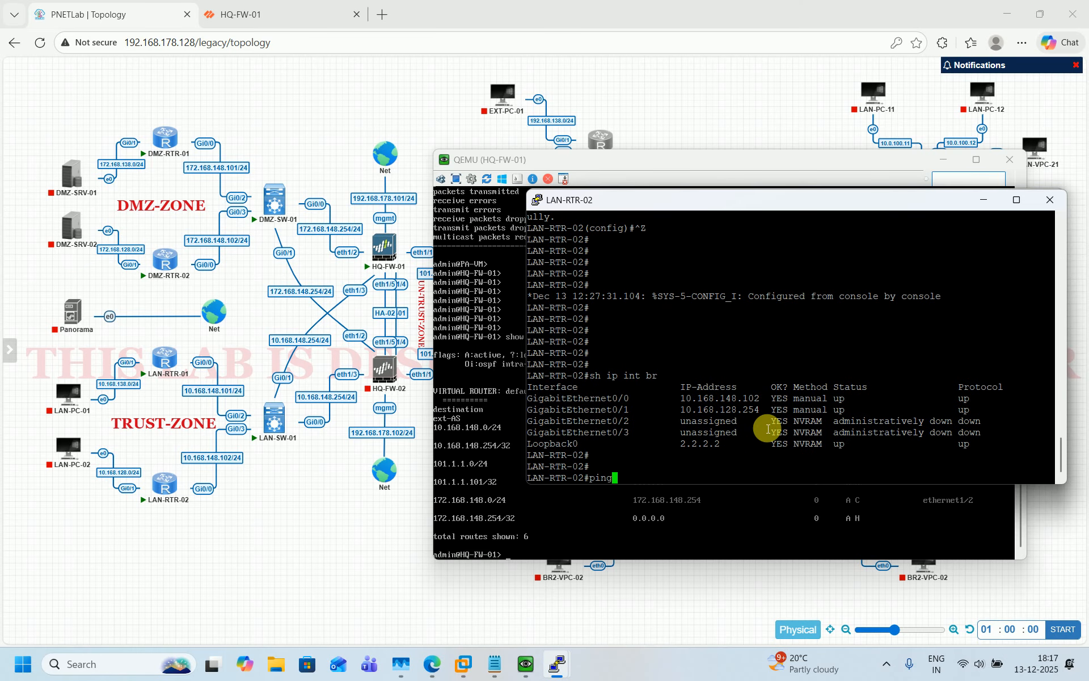
type("ping 10.168.148.254")
key("Return")
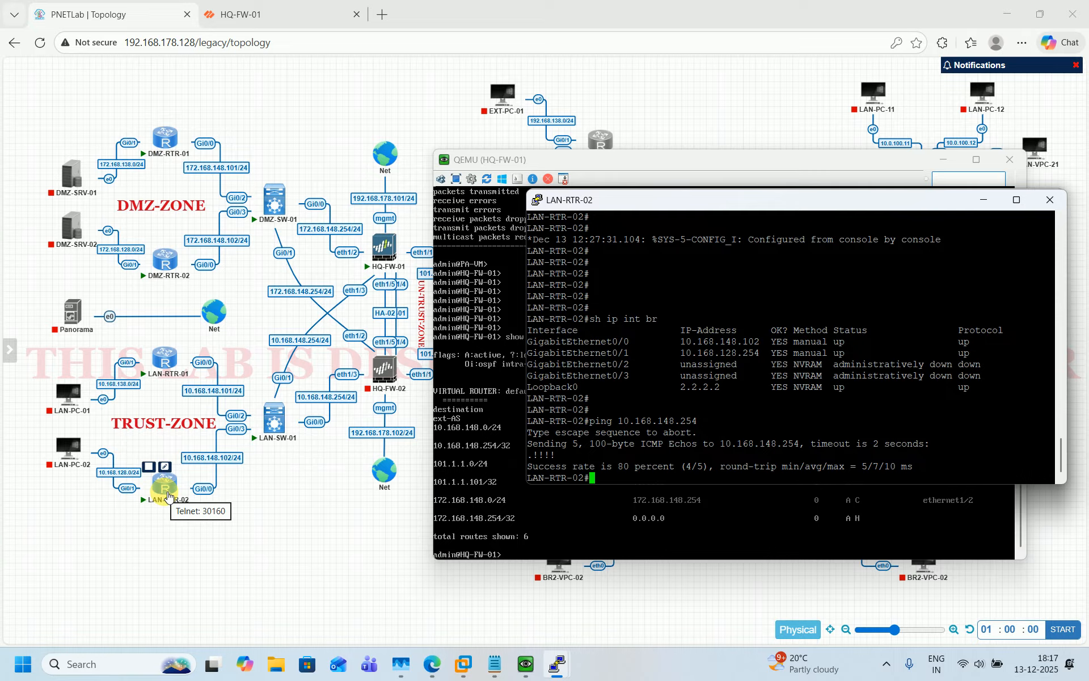
key("Return")
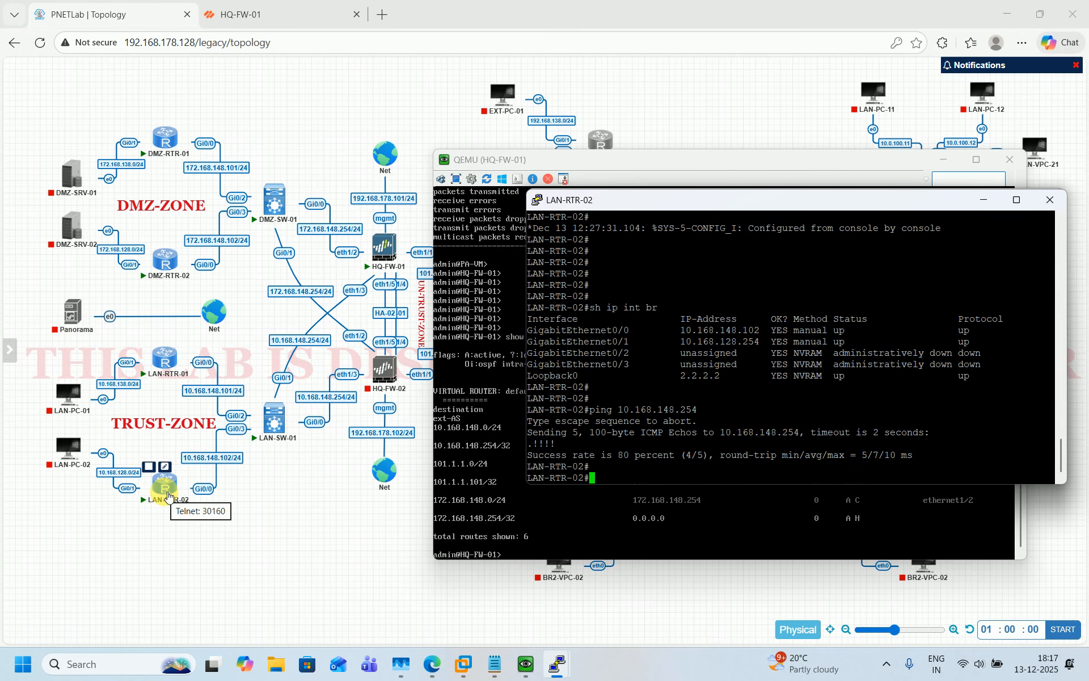
left_click(267, 540)
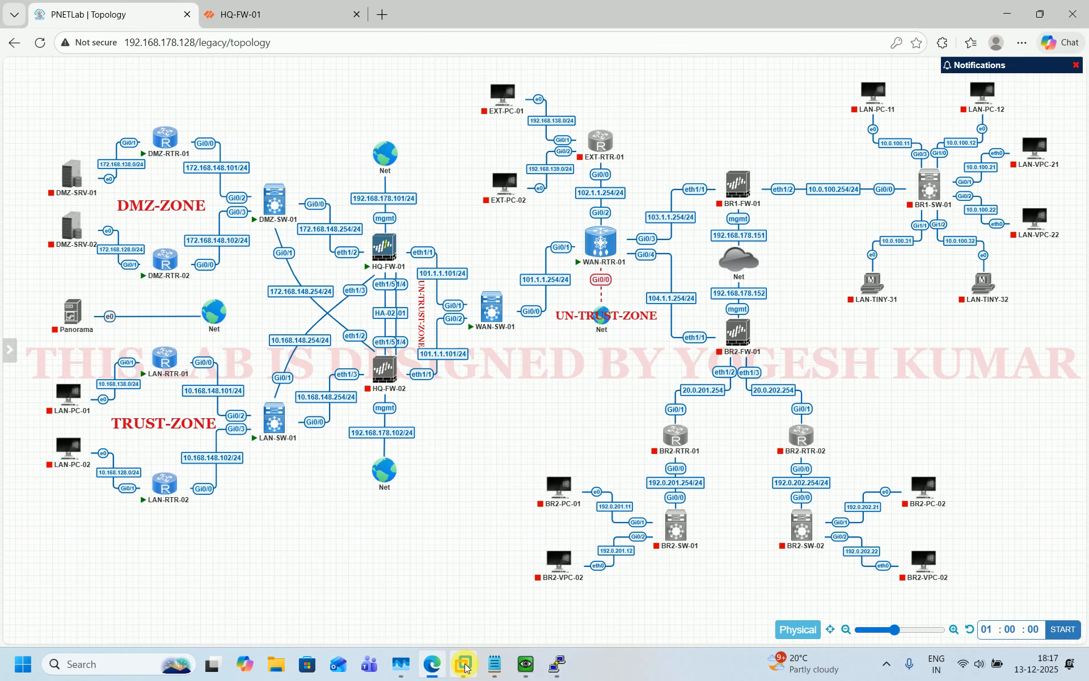
mouse_move(520, 668)
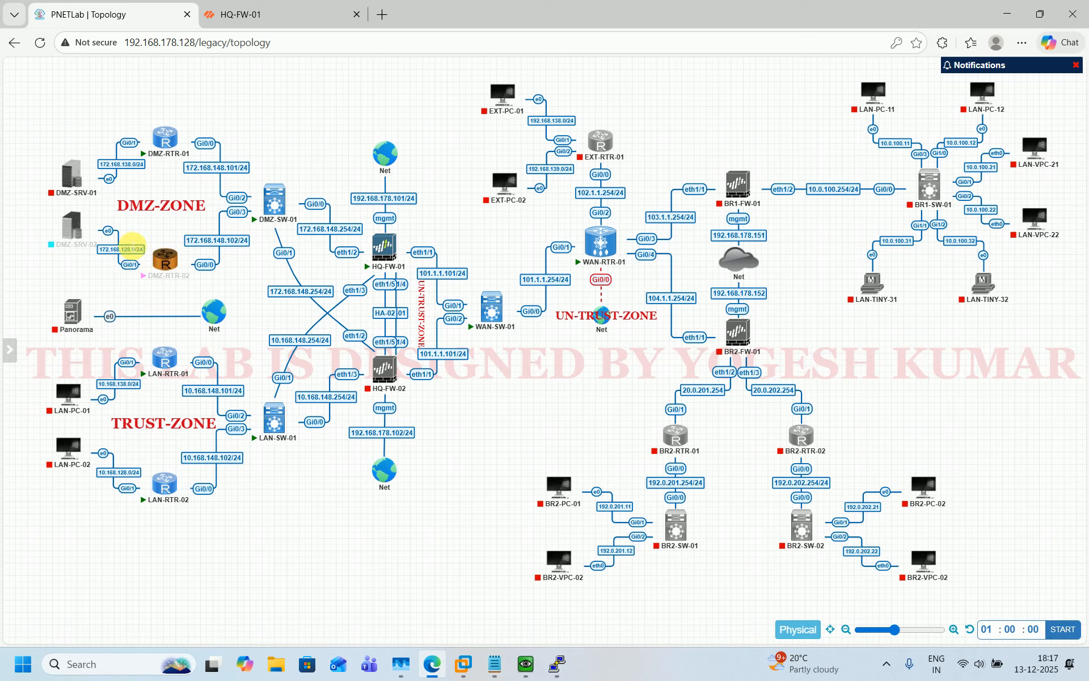
On DMZ-RTR-01, re-run the ping to 172.168.148.254 sourced from GigabitEthernet0/1
left_click(519, 673)
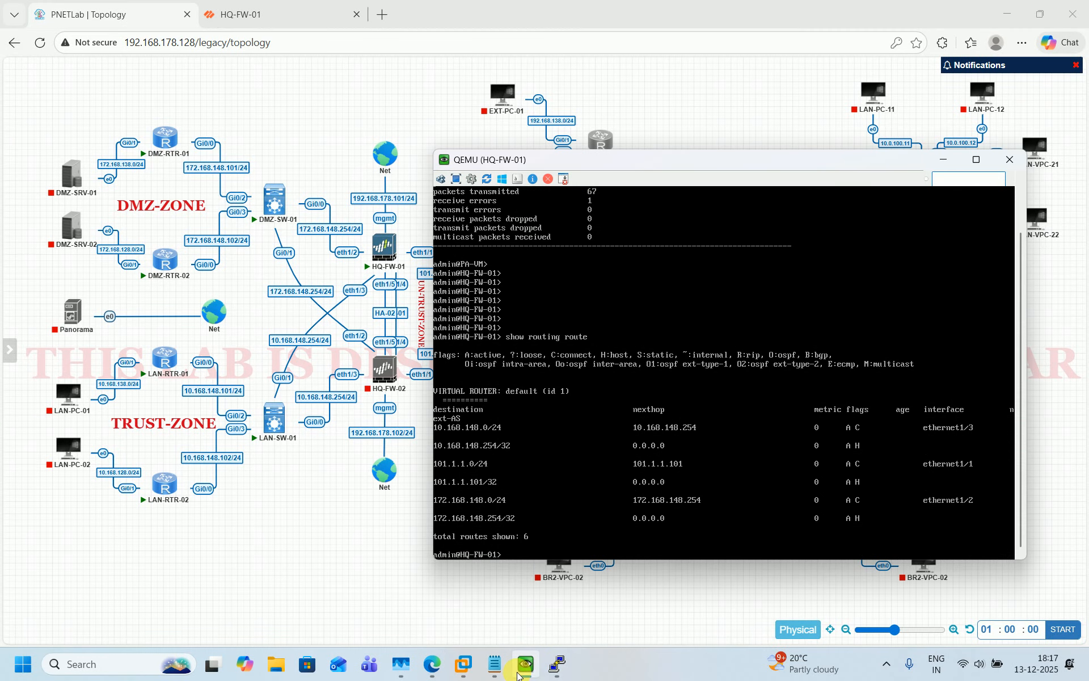
mouse_move(555, 668)
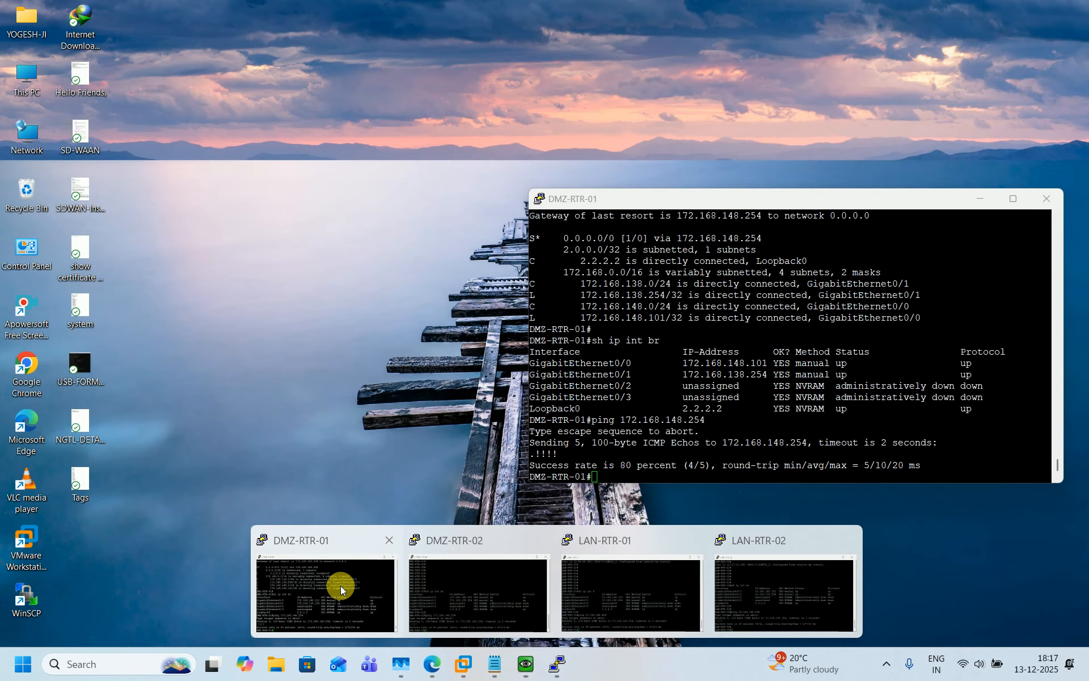
left_click(340, 585)
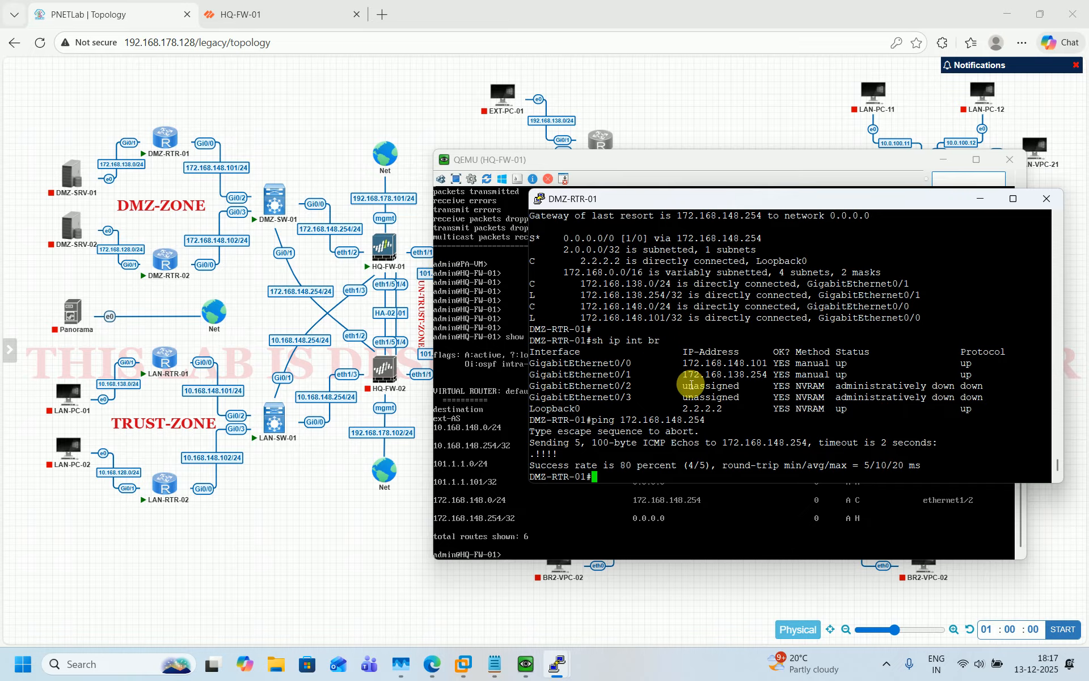
key("Return")
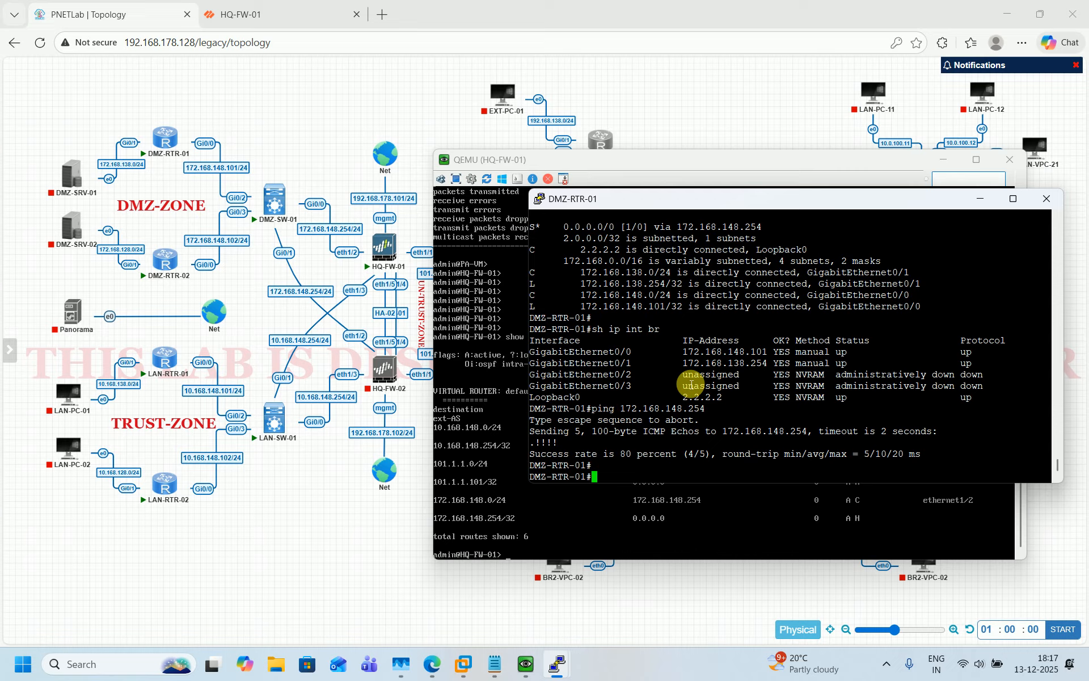
key("Up")
type("s")
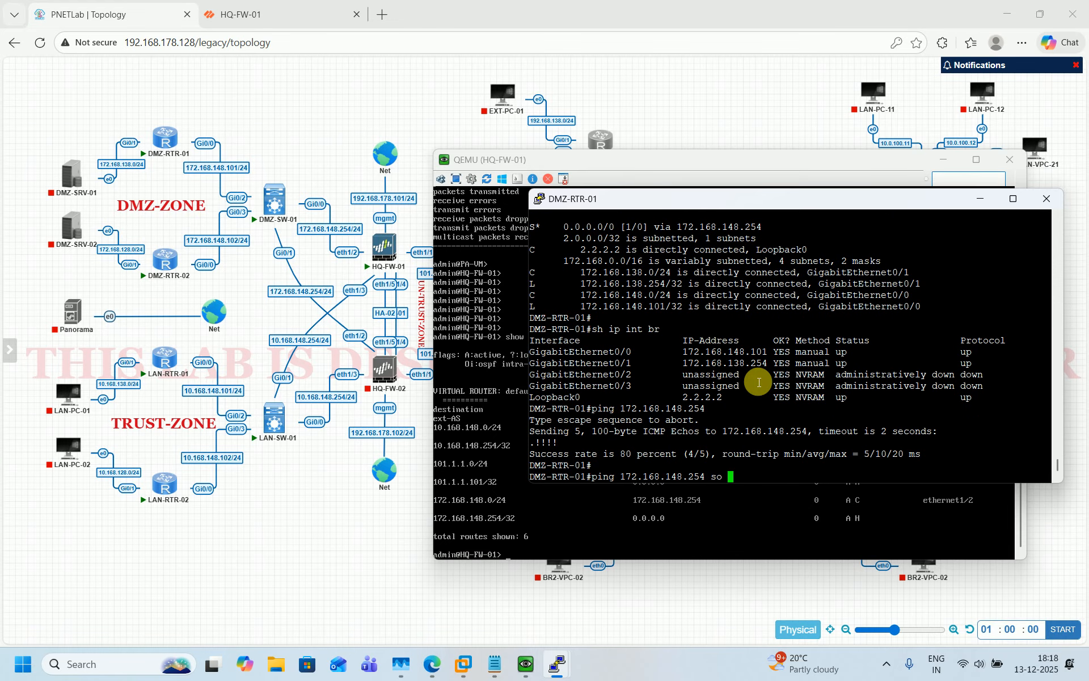
type("GigabitEthernet0/1")
key("Return")
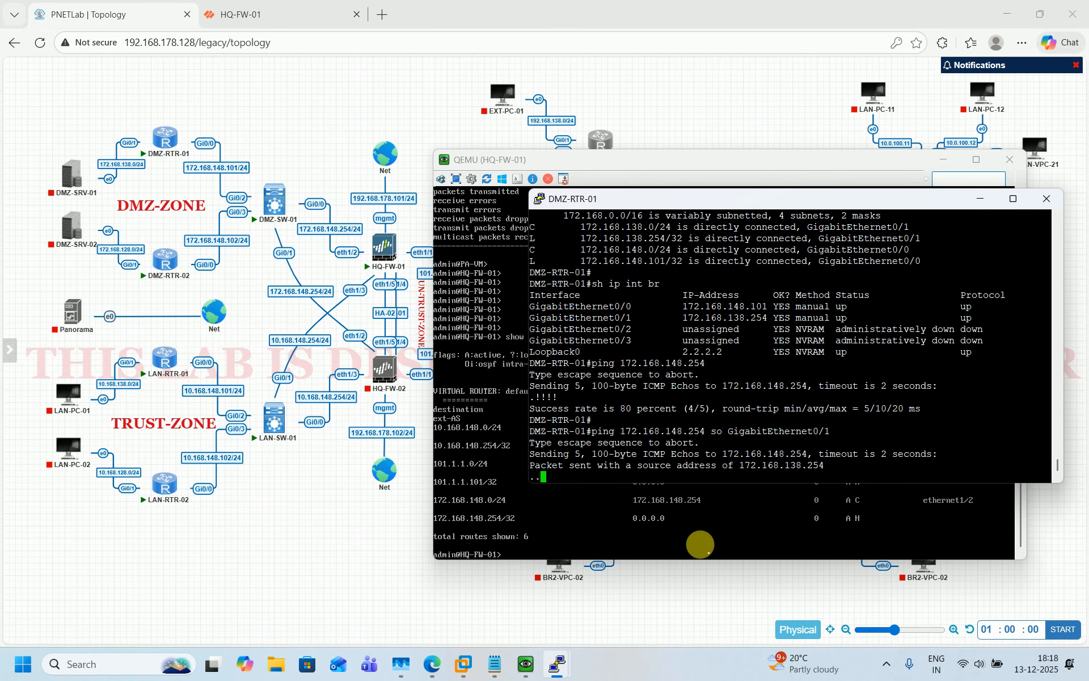
On DMZ-RTR-02, ping 172.168.148.254 sourced from GigabitEthernet0/1
left_click(549, 664)
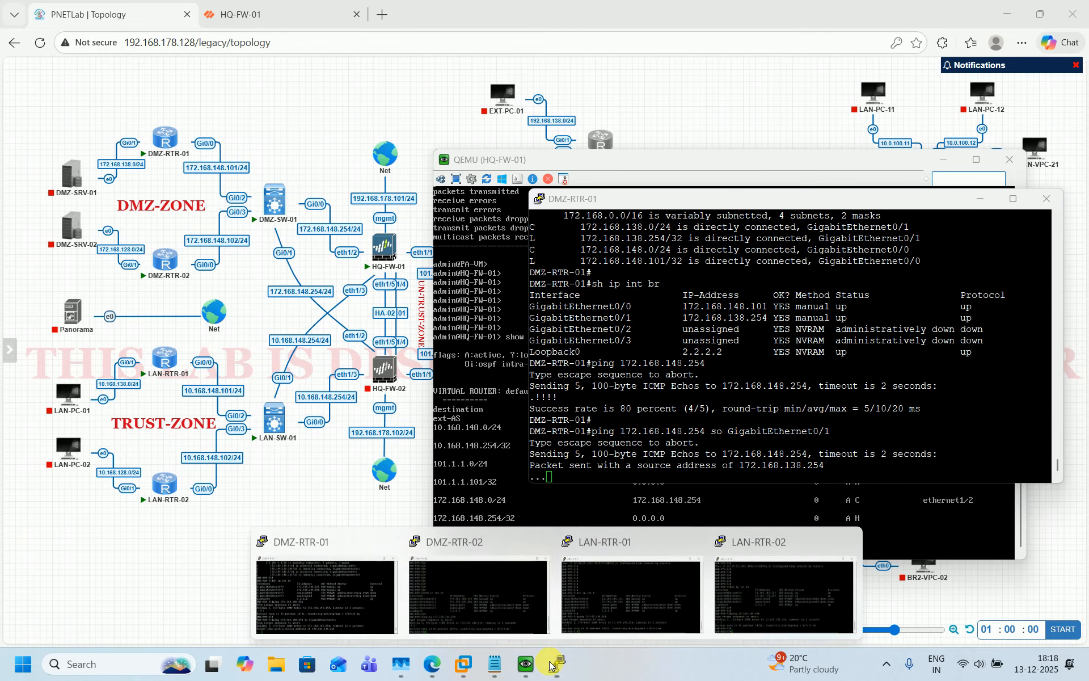
left_click(483, 606)
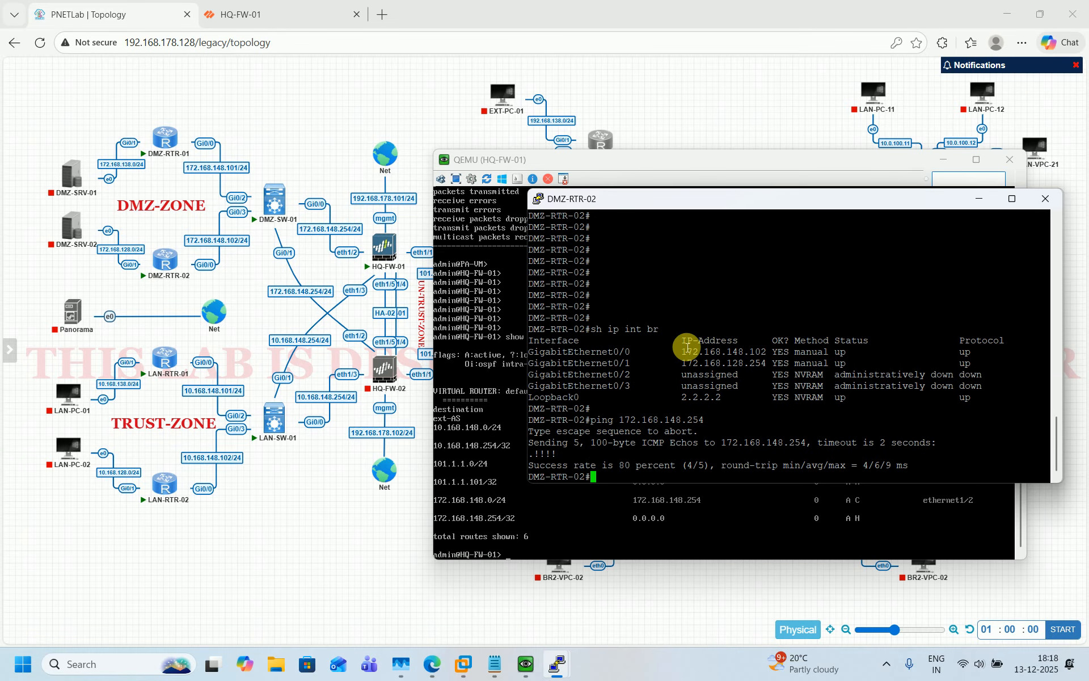
double_click(610, 363)
key("Return")
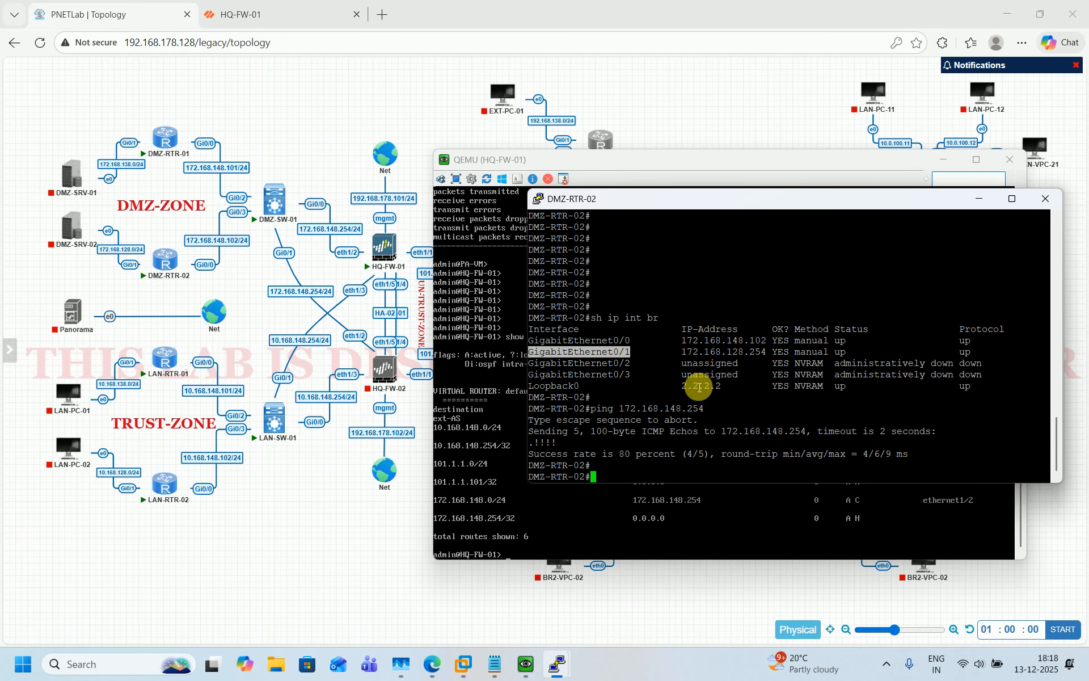
key("Up")
type("so")
right_click(752, 390)
key("Return")
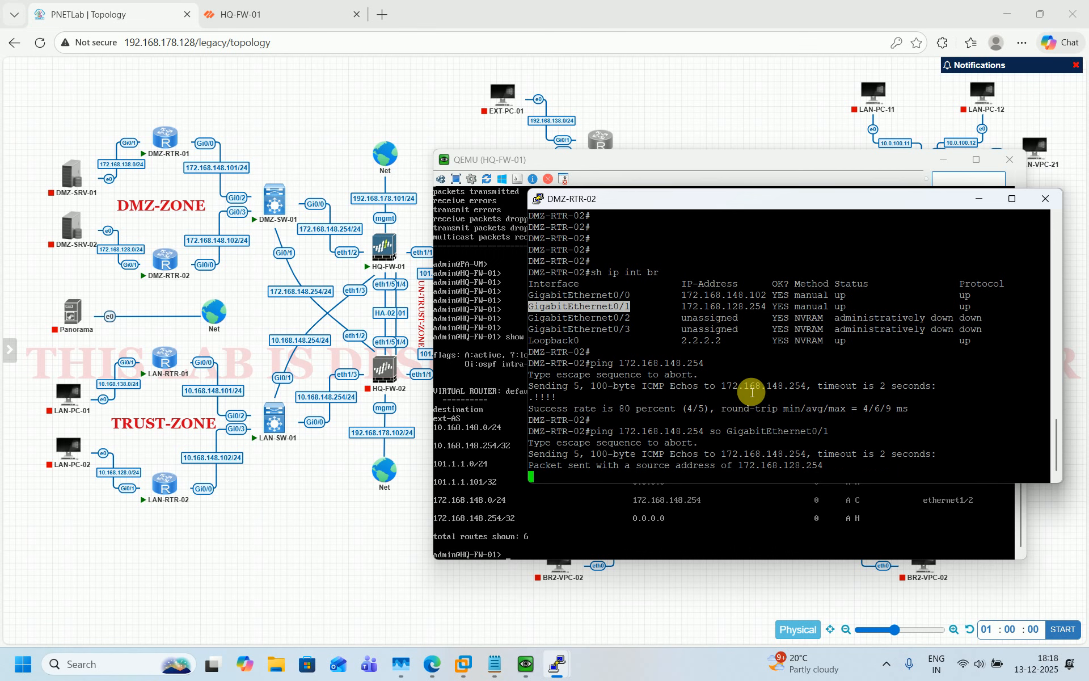
On LAN-RTR-01, ping 10.168.148.254 sourced from GigabitEthernet0/1
mouse_move(558, 674)
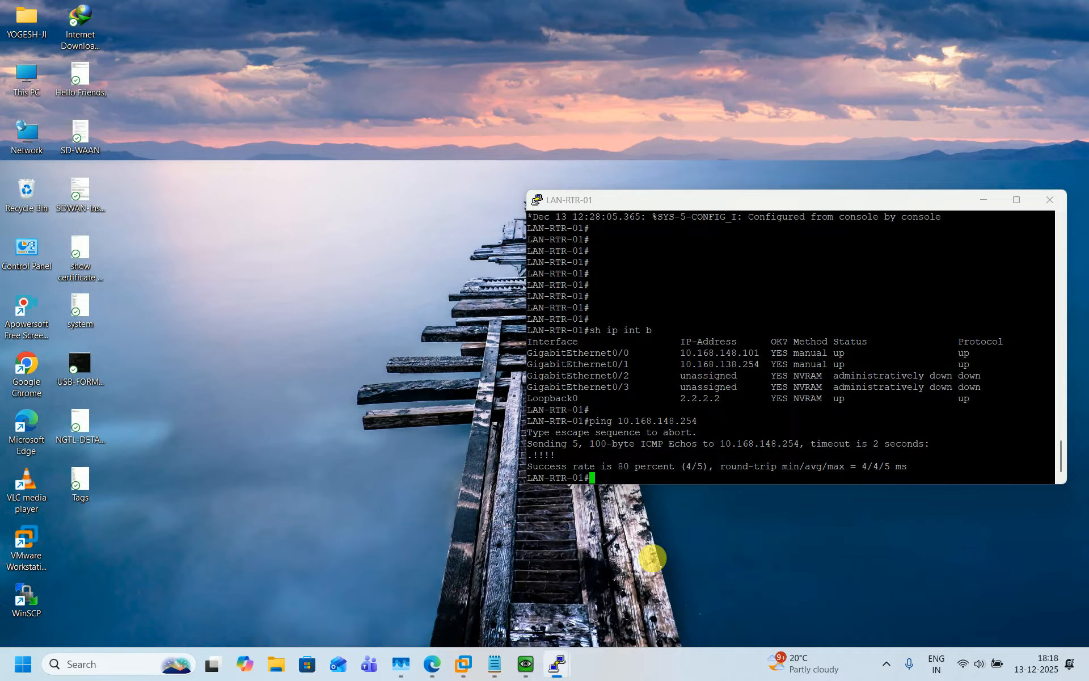
left_click(651, 562)
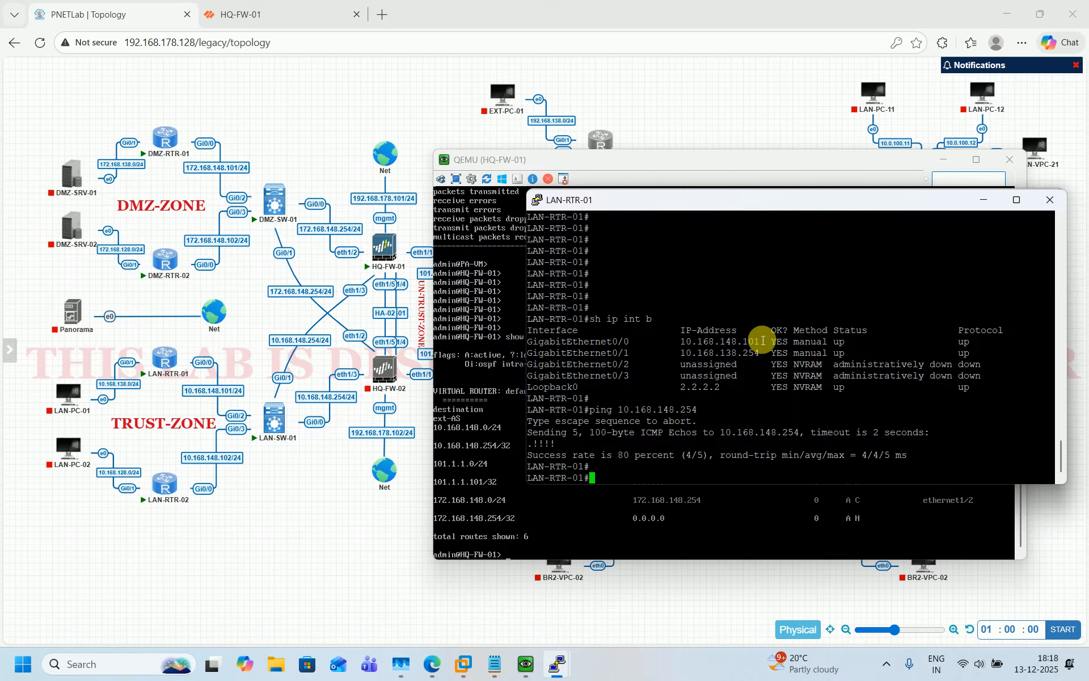
key("Return")
key("Return")
type("ping")
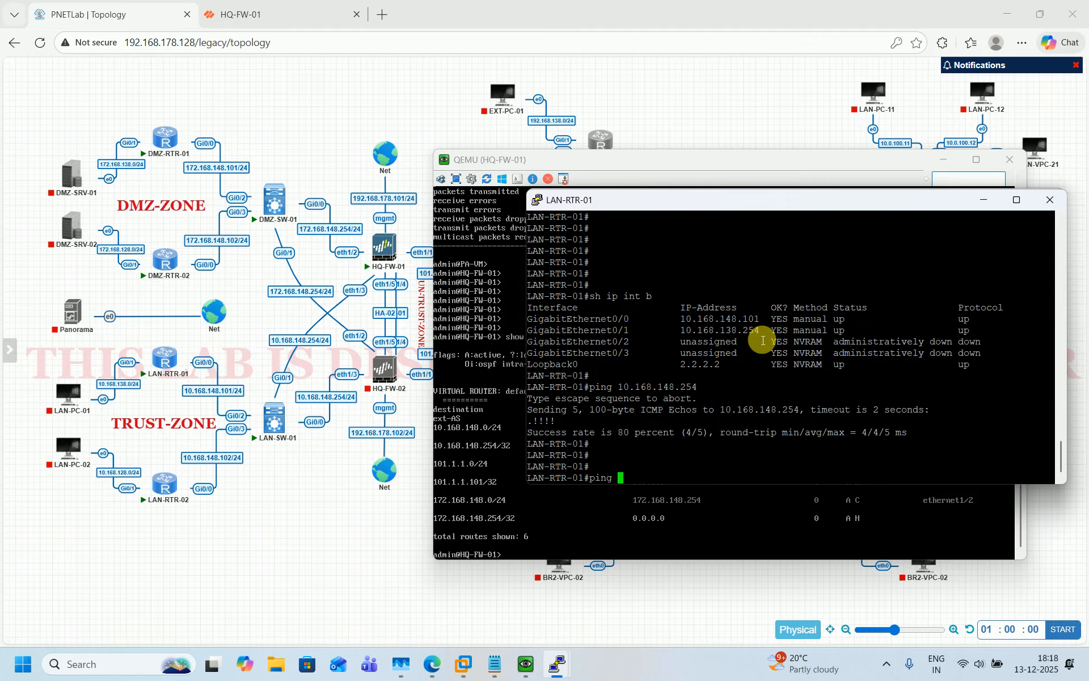
key("Up")
type("so GigabitEthernet0/1")
key("Return")
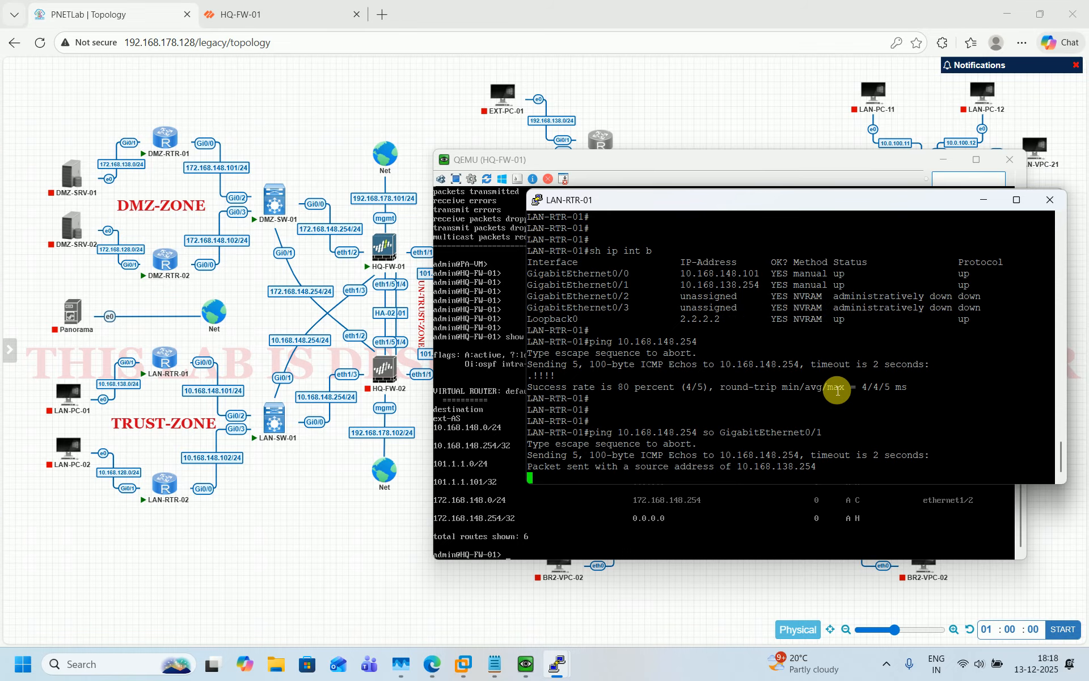
On LAN-RTR-02, ping 10.168.148.254 sourced from GigabitEthernet0/1, getting 0 percent
mouse_move(556, 665)
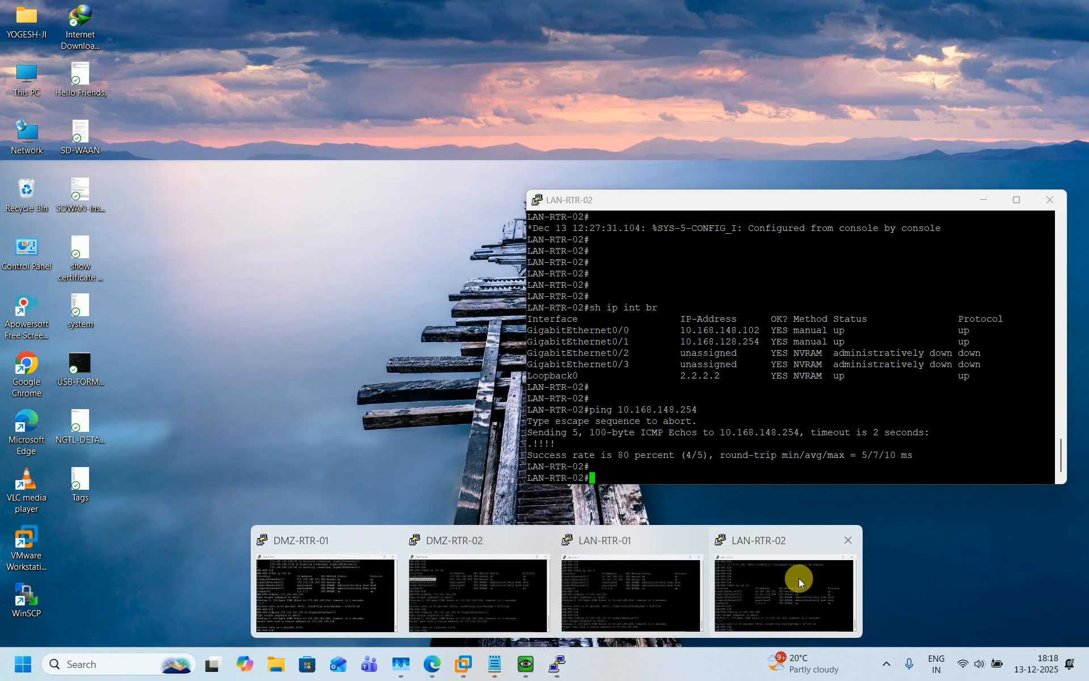
left_click(798, 577)
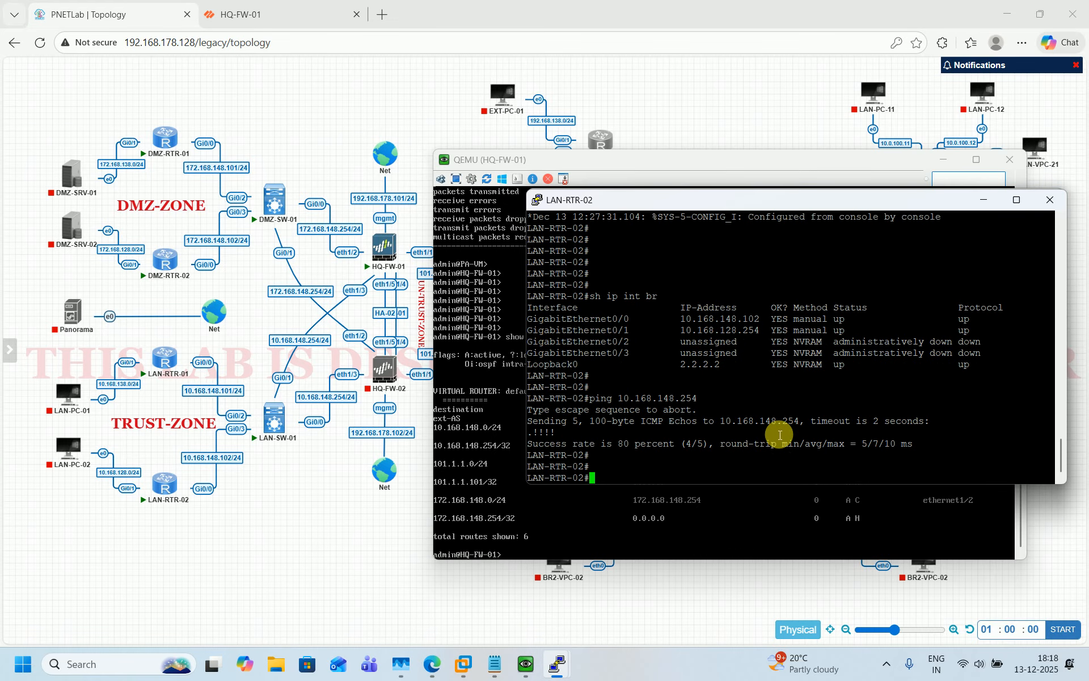
right_click(779, 434)
type("so GigabitEthernet0/1")
key("Return")
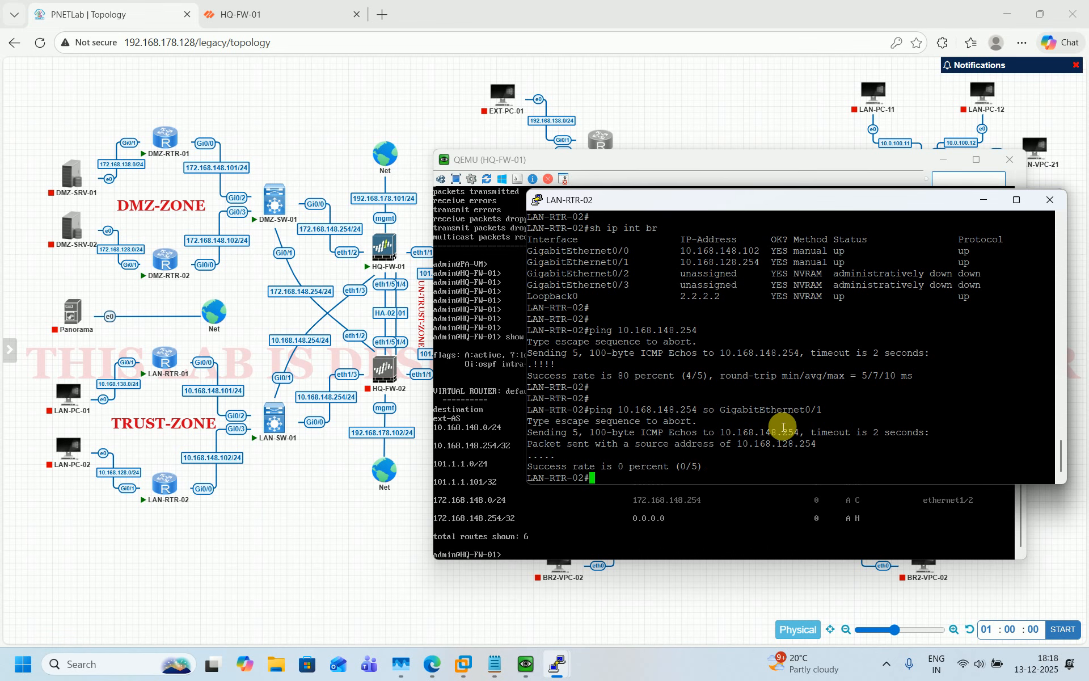
Check the HQ-FW-01 web Interfaces page, then return to the topology with its console showing
left_click(385, 574)
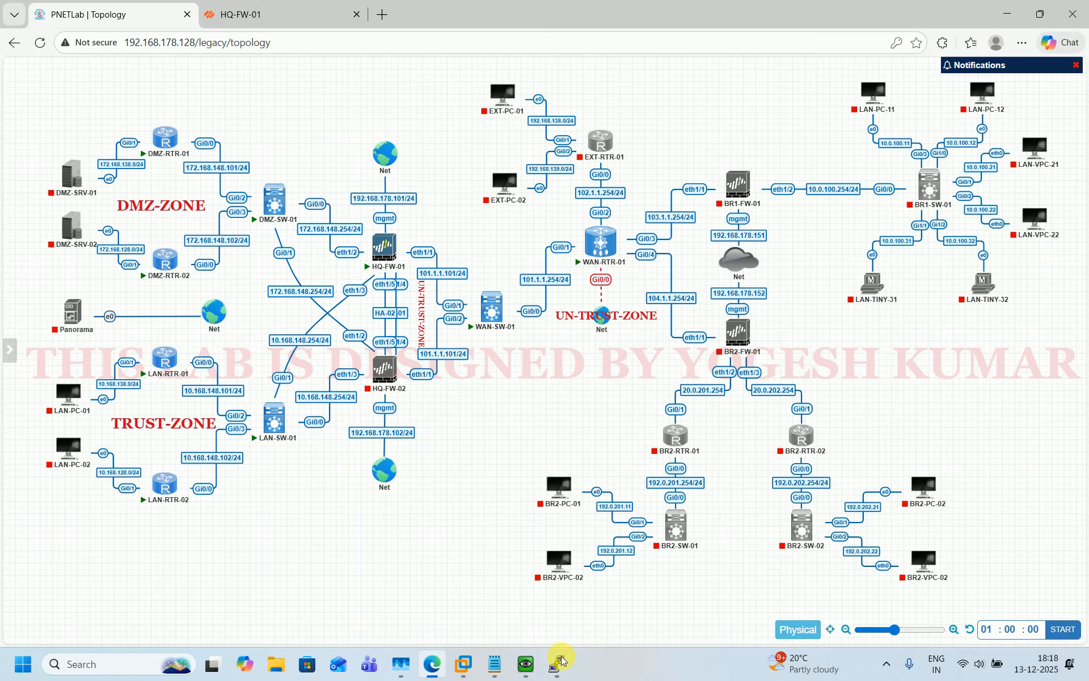
left_click(526, 669)
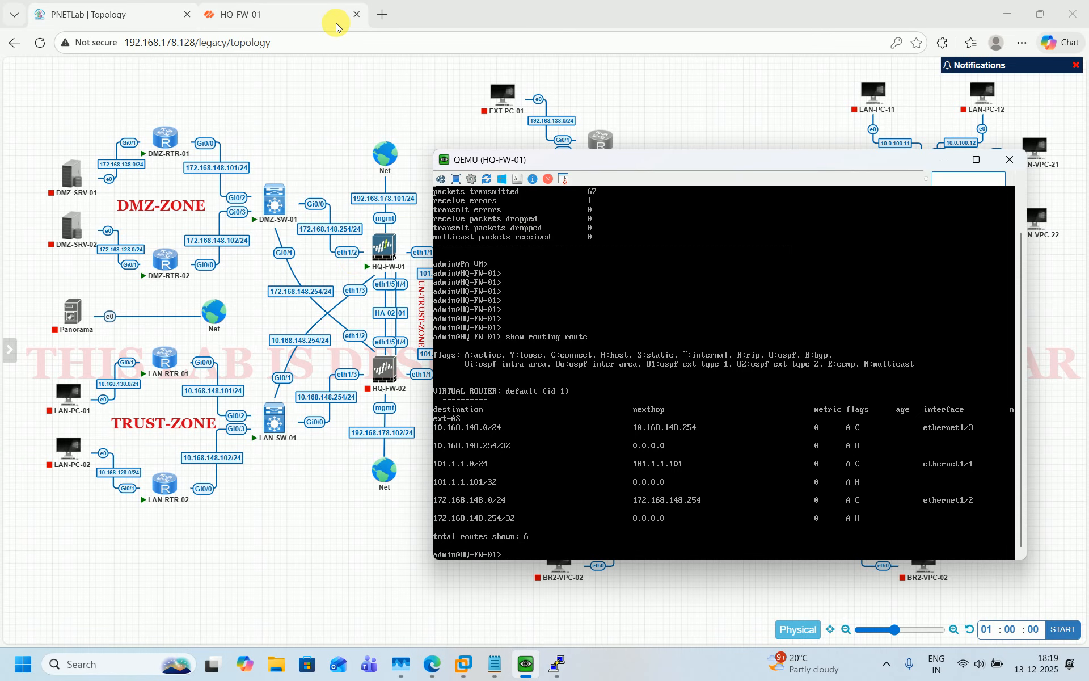
left_click(256, 14)
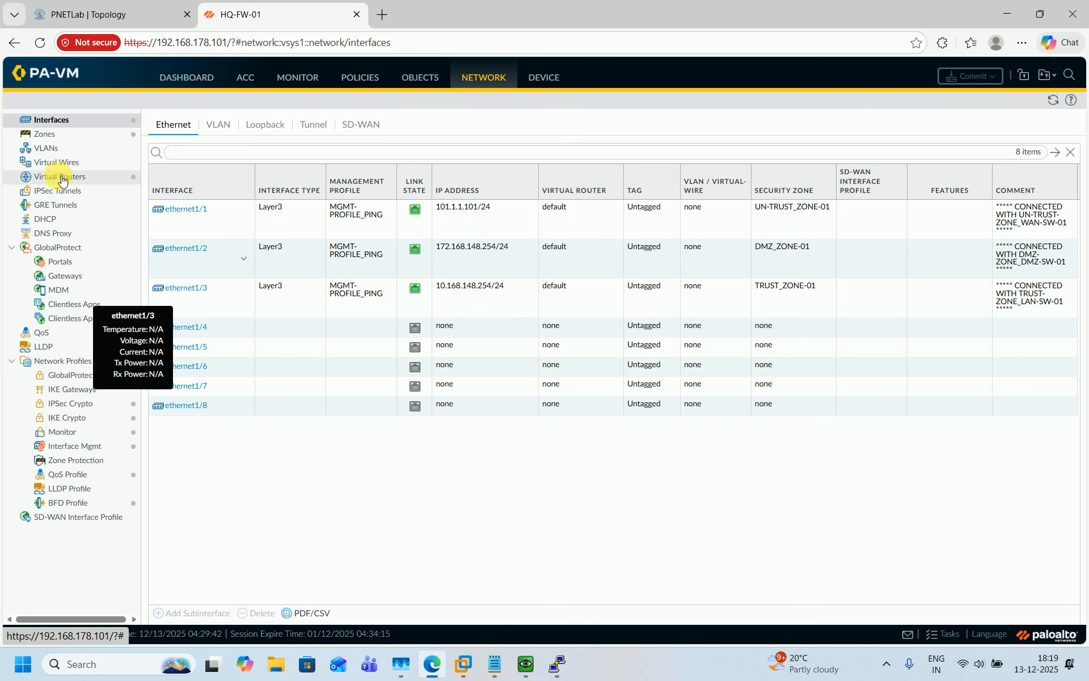
left_click(110, 16)
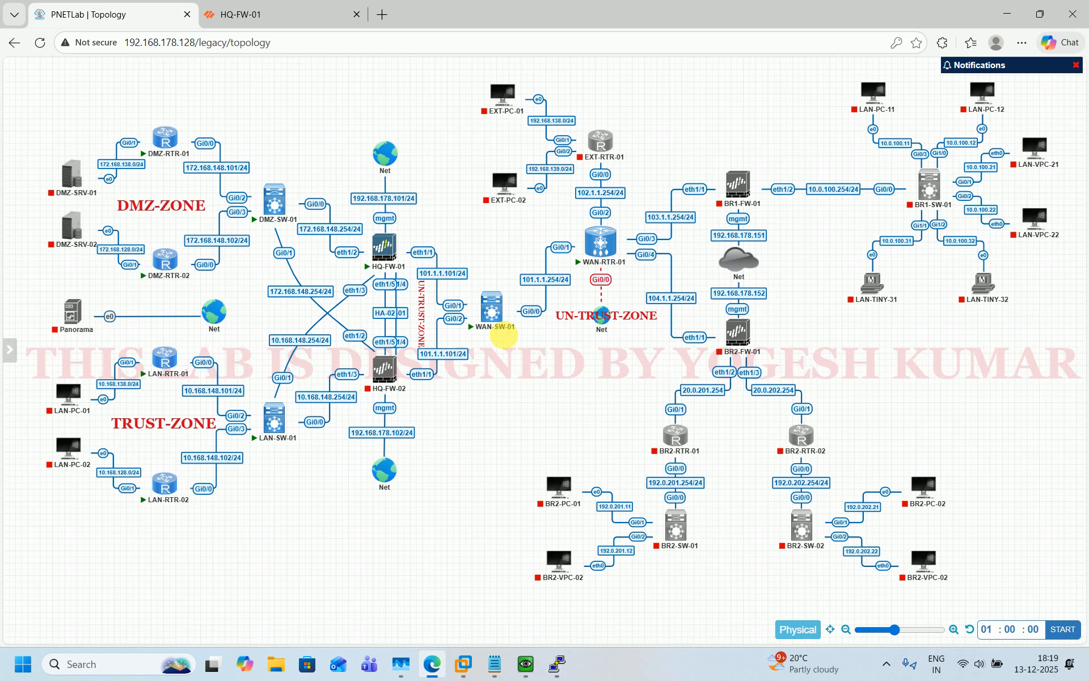
mouse_move(386, 252)
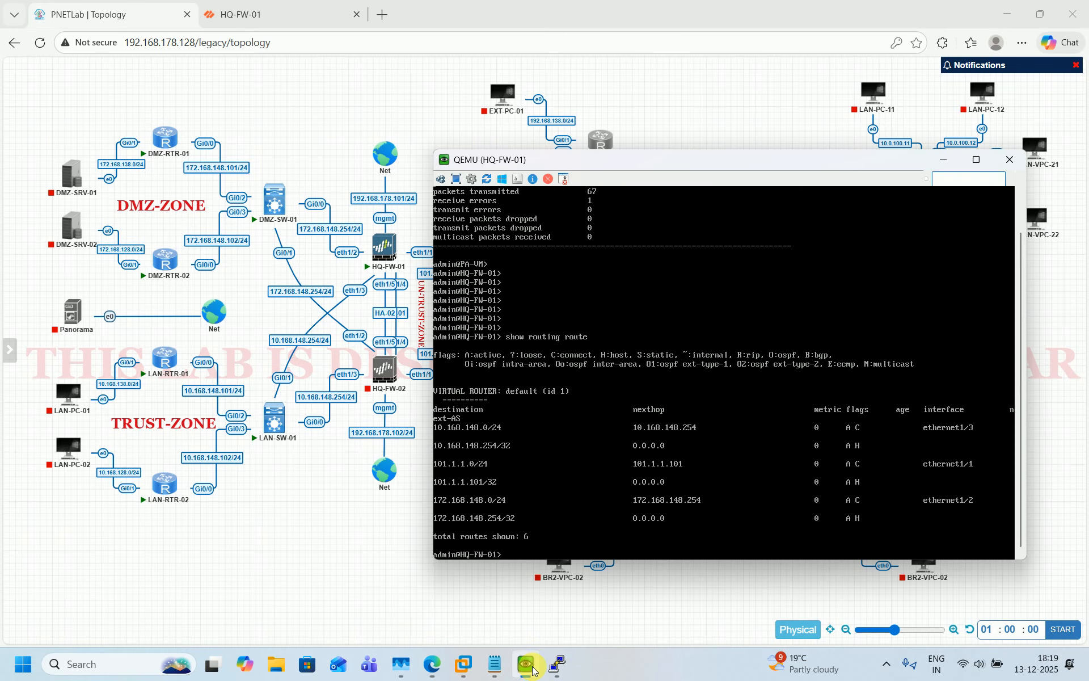
In the repositioned HQ-FW-01 console, run 'ping source 101.1.1.101 host 101.1.1.254'
left_click(526, 664)
left_click_drag(730, 157, 768, 175)
key("Return")
key("Return")
key("Return")
key("Return")
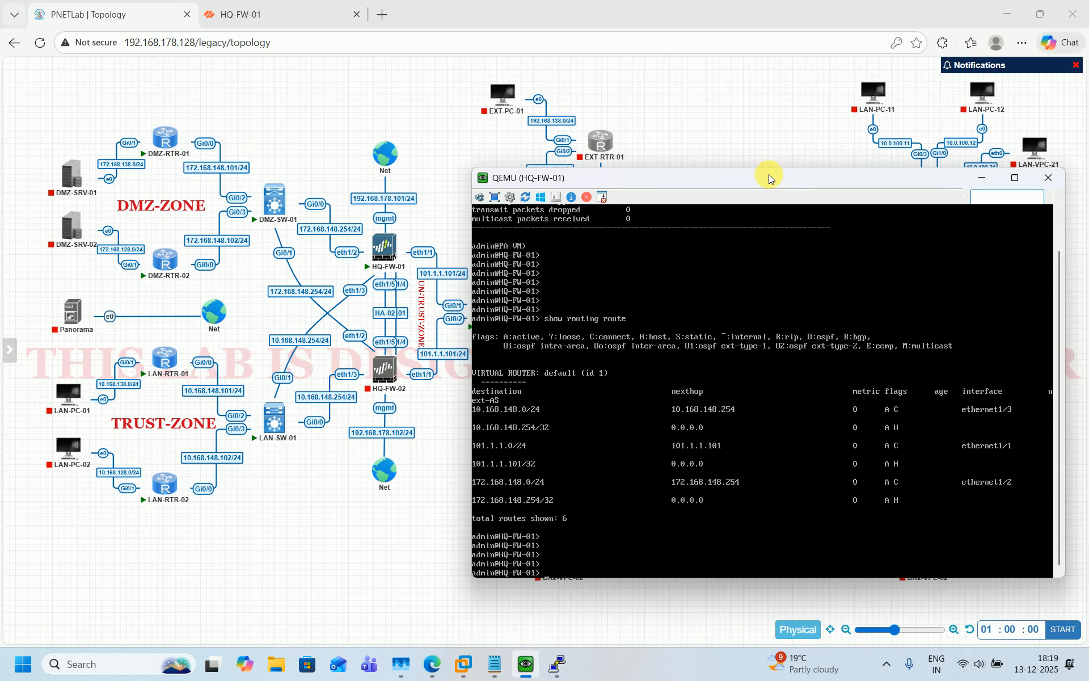
type("ping source")
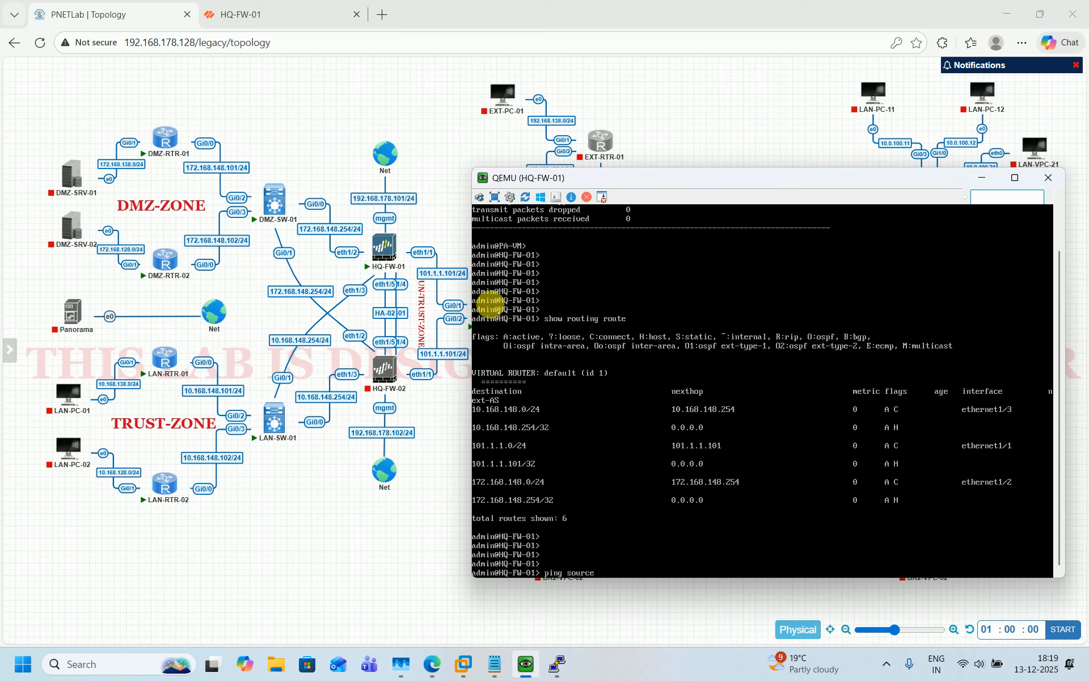
type("101.1.1.101 host 101.1.1.254")
key("Return")
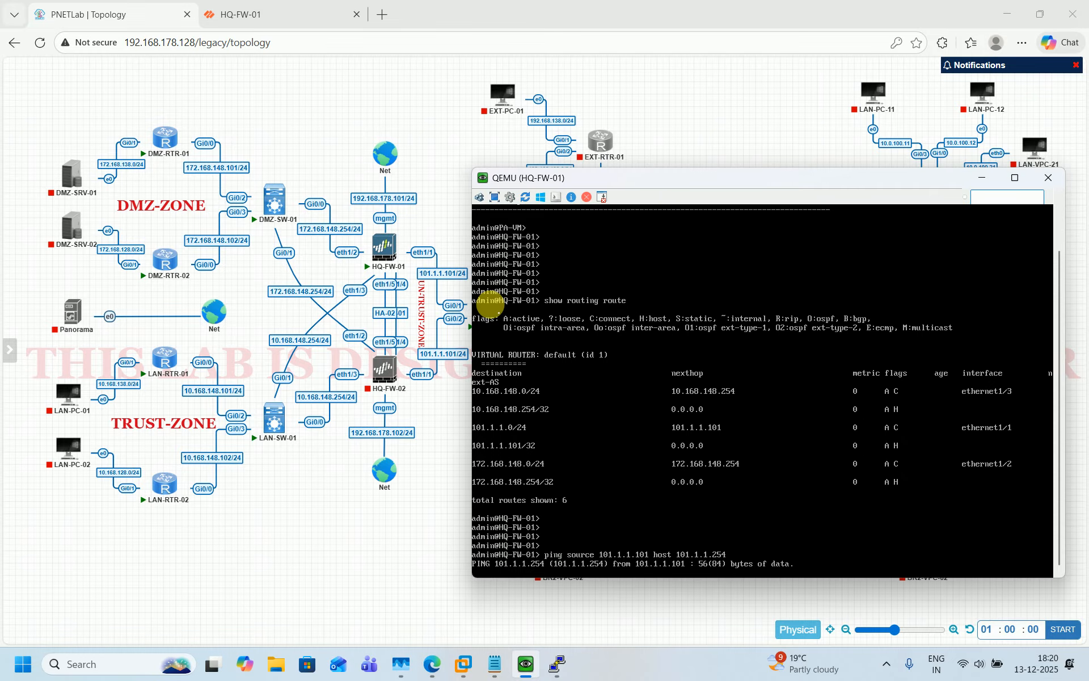
Open WAN-RTR-01's console from the topology and run 'sh ip int br'
left_click(342, 546)
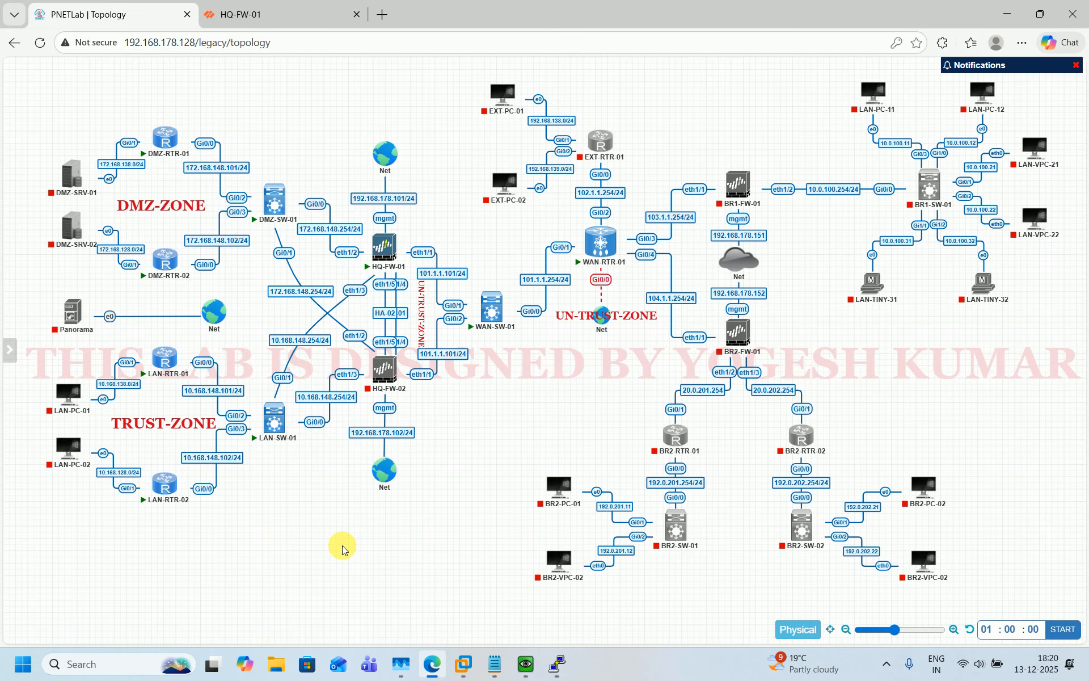
left_click(594, 235)
left_click(622, 163)
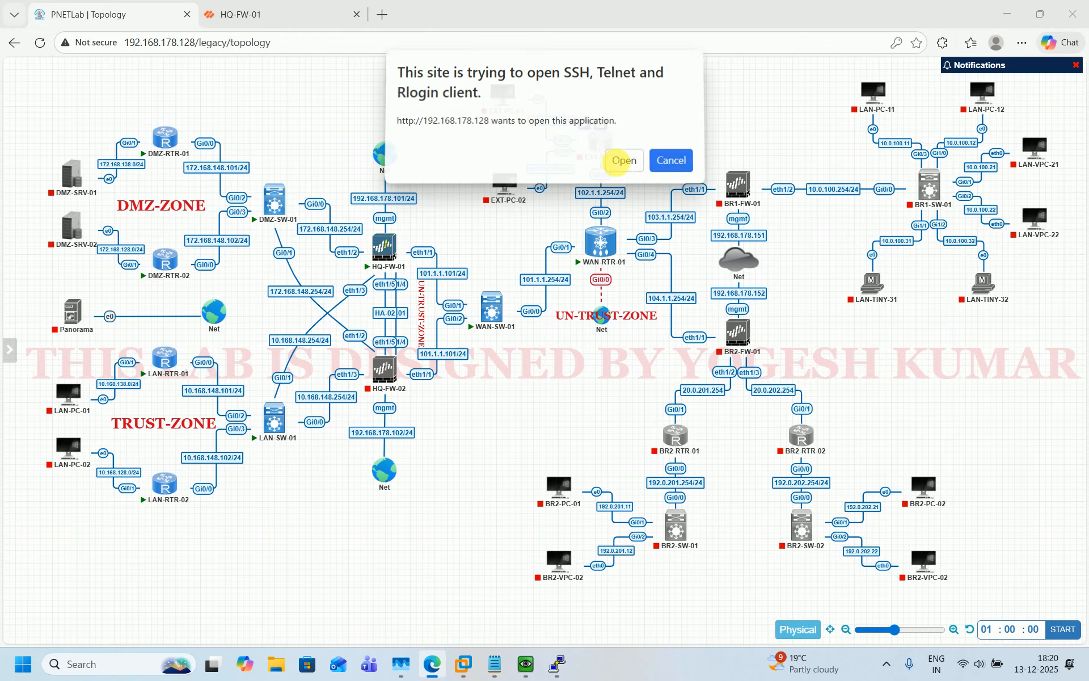
left_click_drag(384, 143, 288, 164)
key("Return")
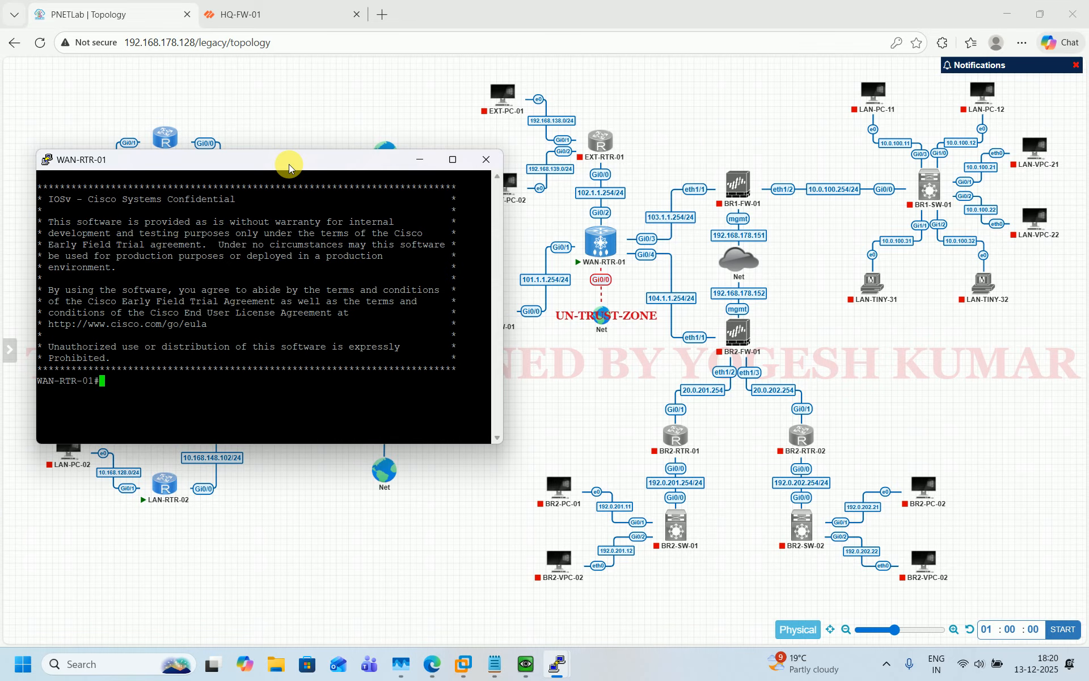
left_click_drag(288, 164, 263, 163)
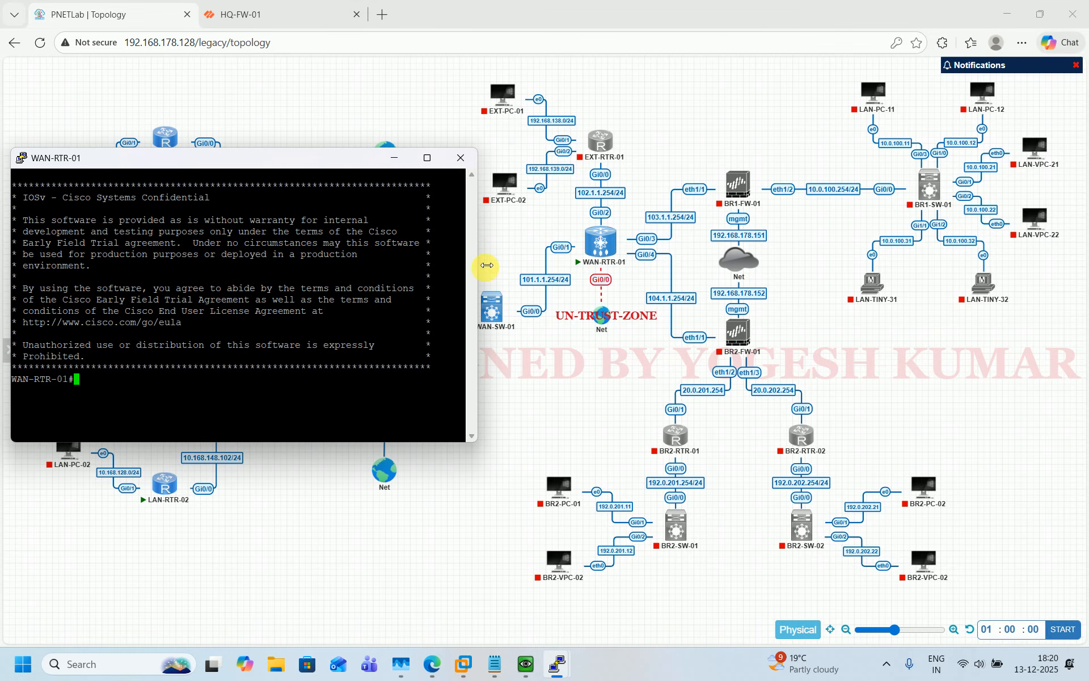
left_click_drag(479, 267, 519, 267)
type("sh")
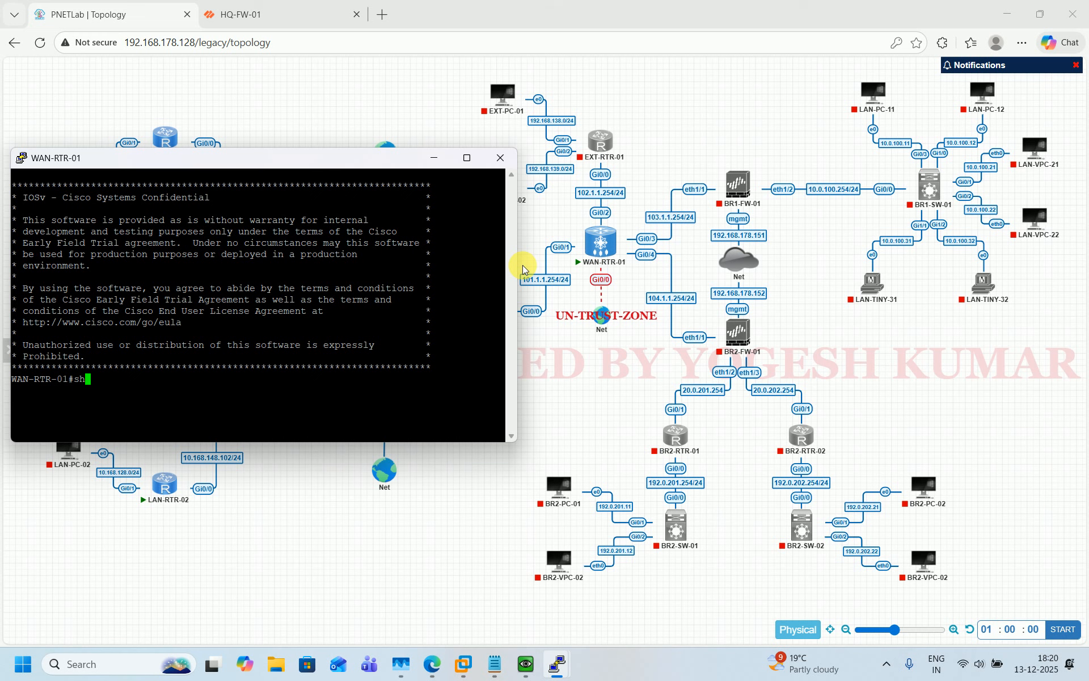
type(" ip int br")
key("Return")
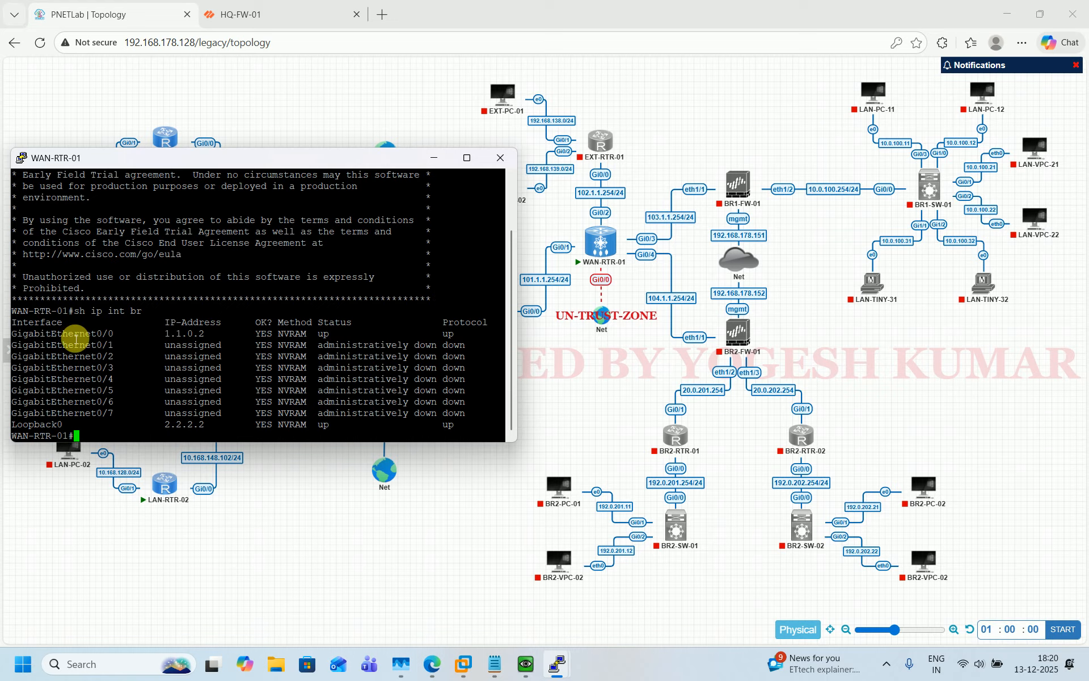
In global config, enter GigabitEthernet0/0 and apply 'ip nat outside'
double_click(75, 336)
mouse_move(603, 322)
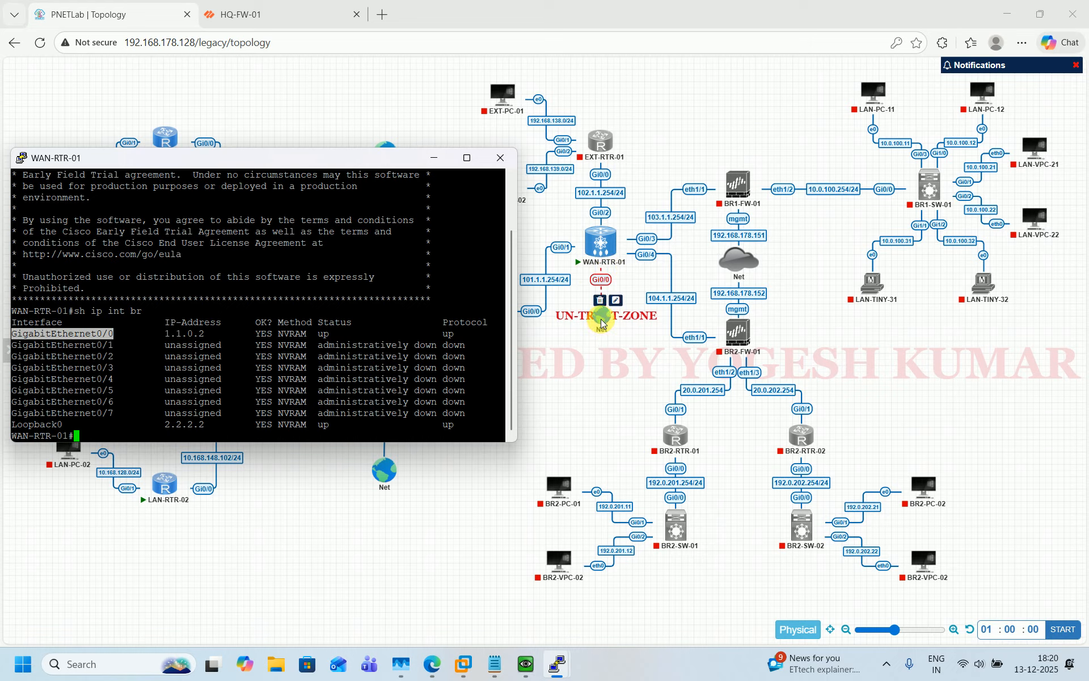
type("conf ")
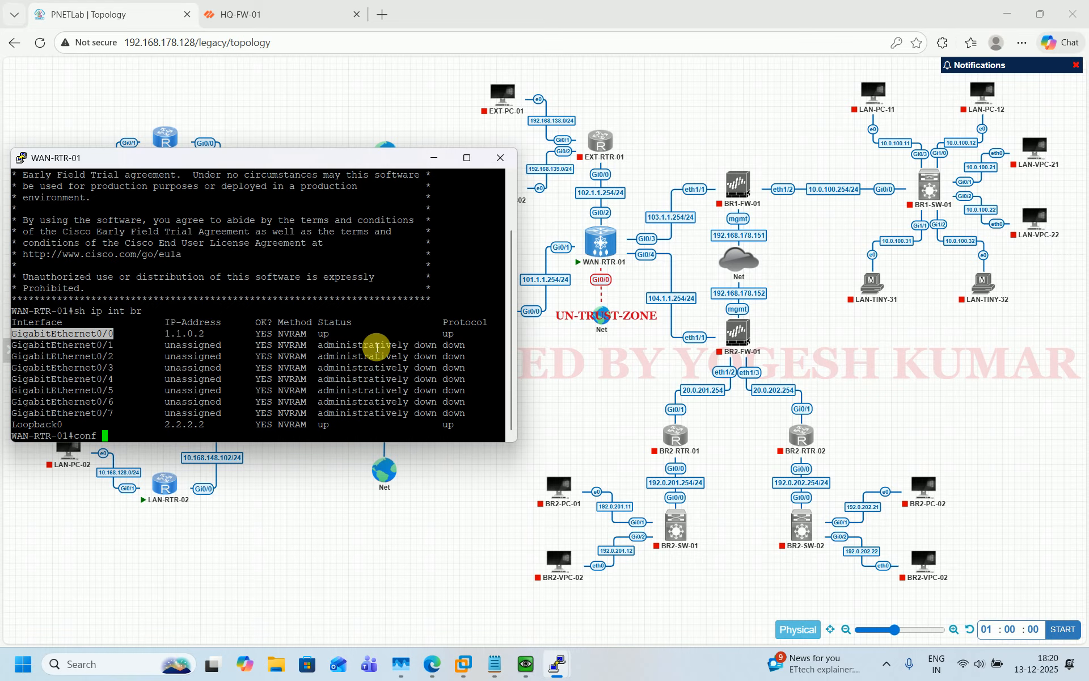
type("t")
key("Return")
type("int")
right_click(378, 347)
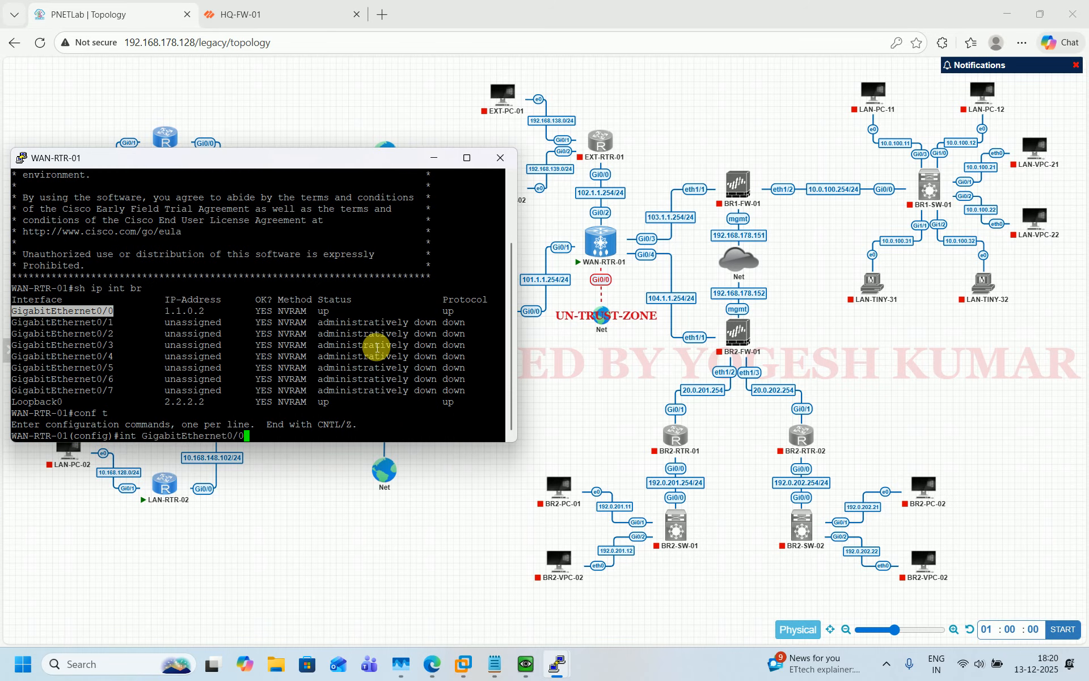
key("Return")
type("ip nat")
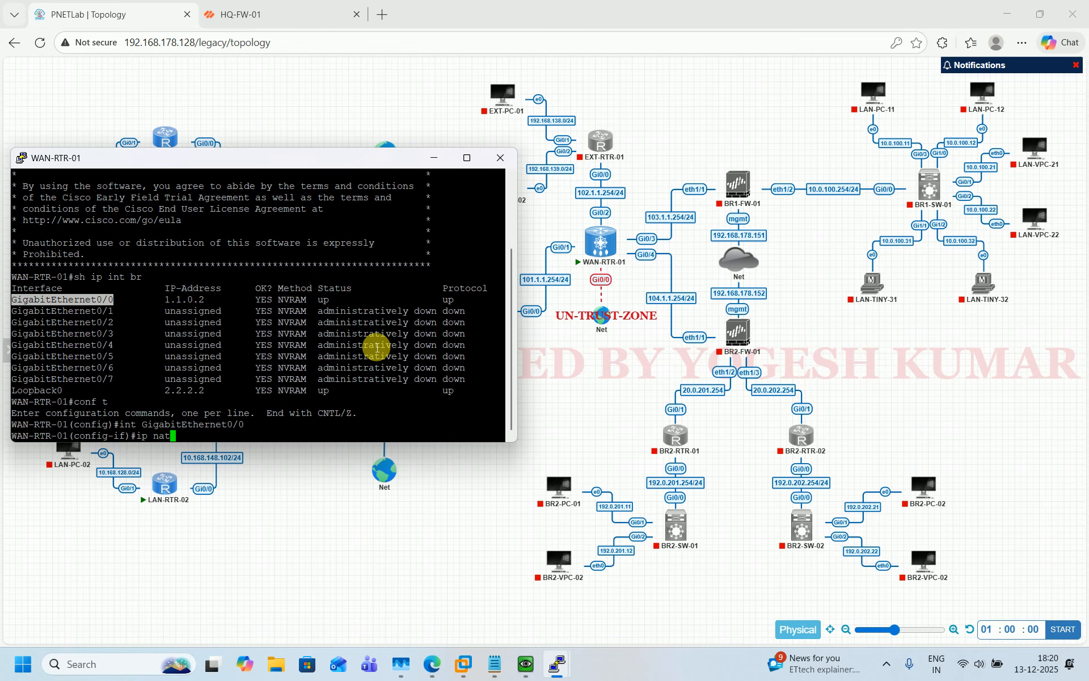
type(" ou")
key("Tab")
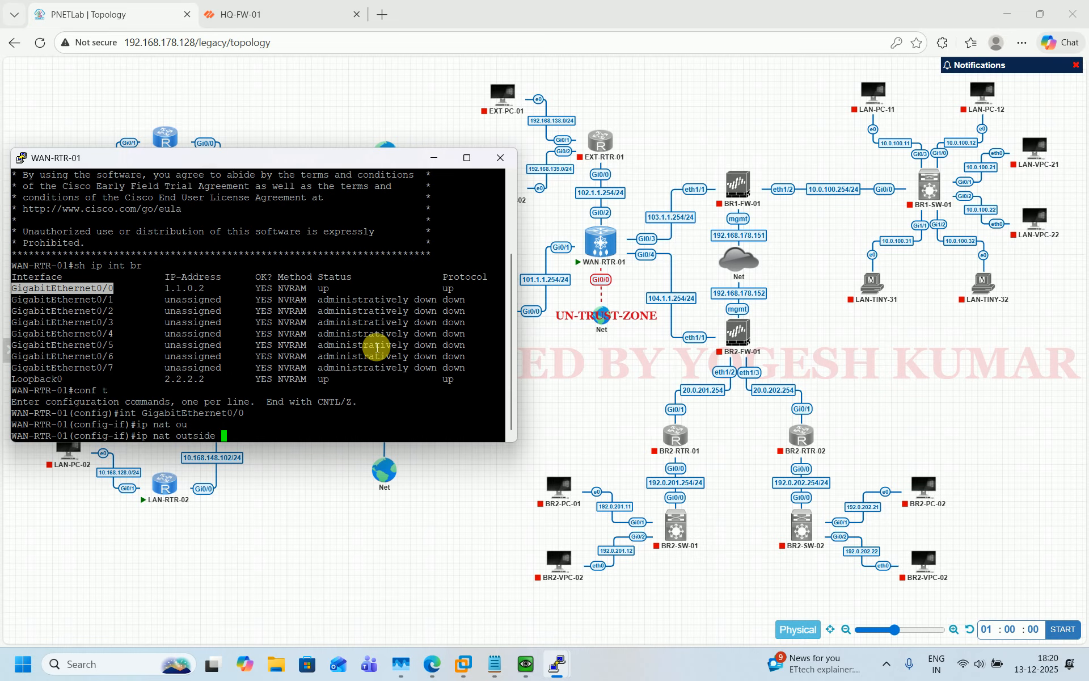
key("Return")
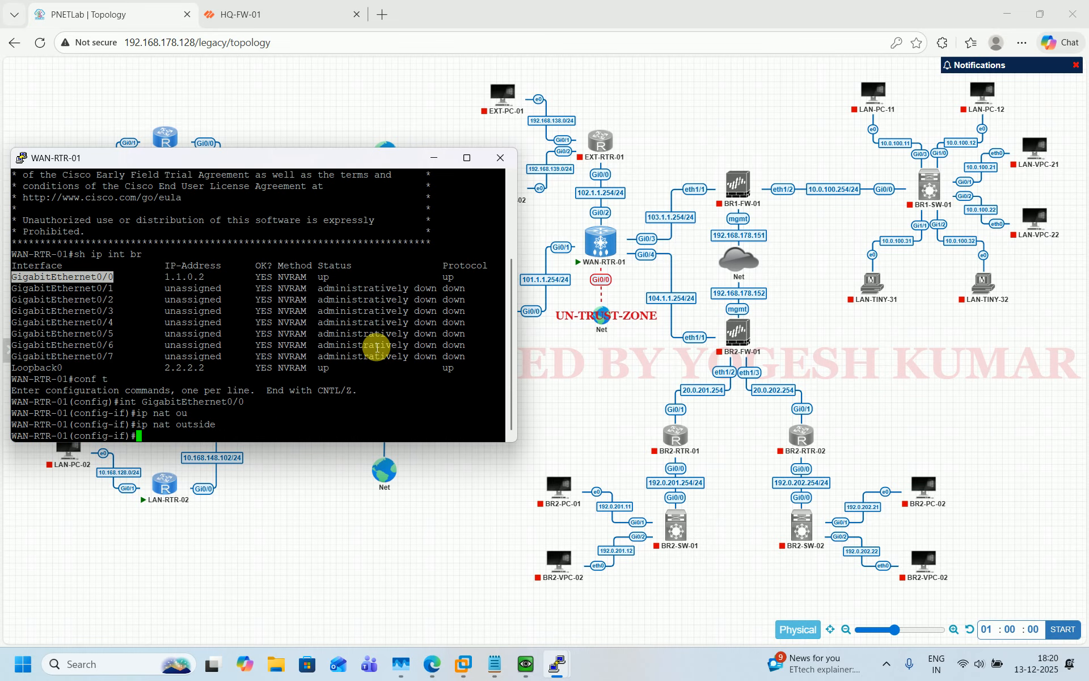
Set GigabitEthernet0/0 to get its address by DHCP with 'ip address dhcp'
type("ip")
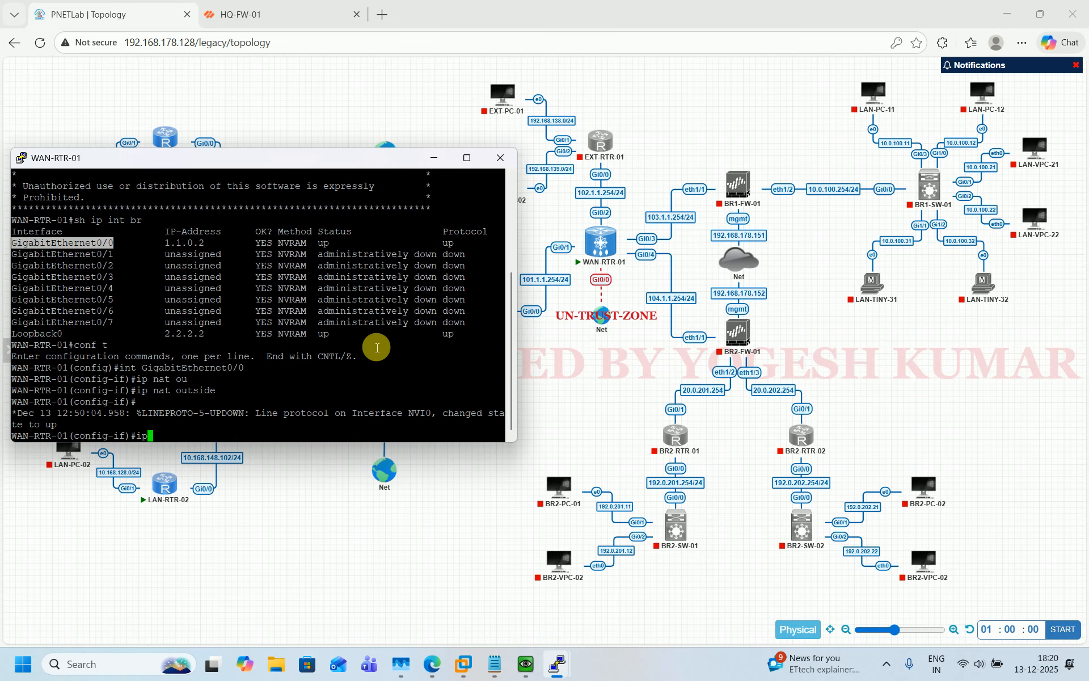
type(" dhc")
key("Tab")
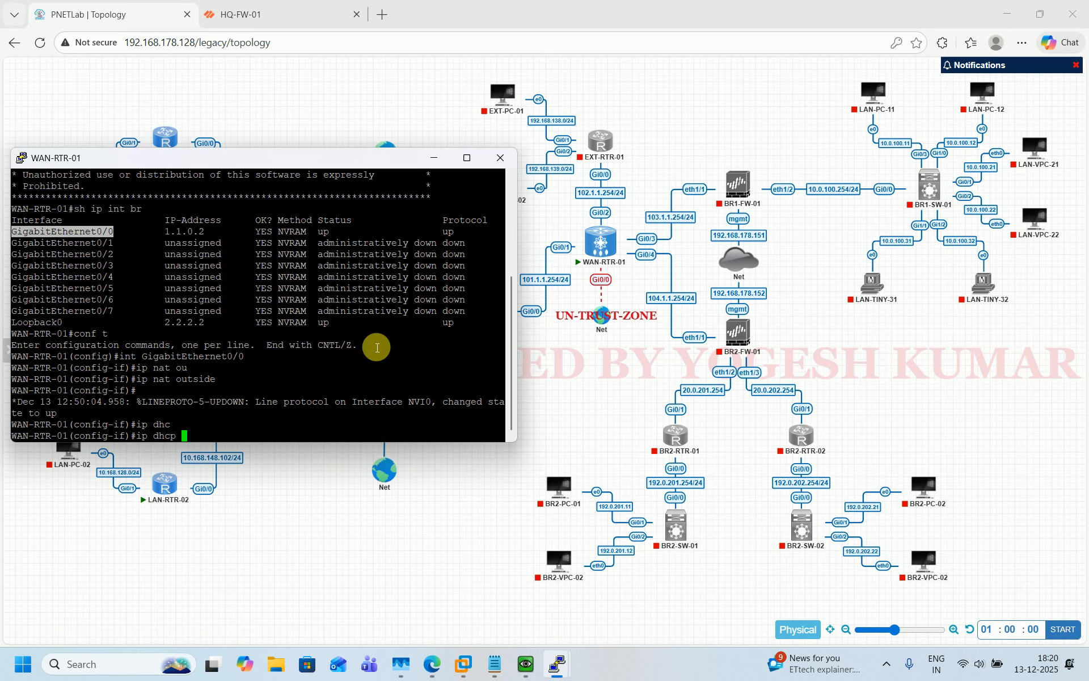
key("BackSpace")
key("BackSpace")
key("BackSpace")
key("BackSpace")
key("BackSpace")
type("add dh")
key("Tab")
key("Return")
Enable GigabitEthernet0/0 with 'no shutdown' and leave interface configuration
type("no shu")
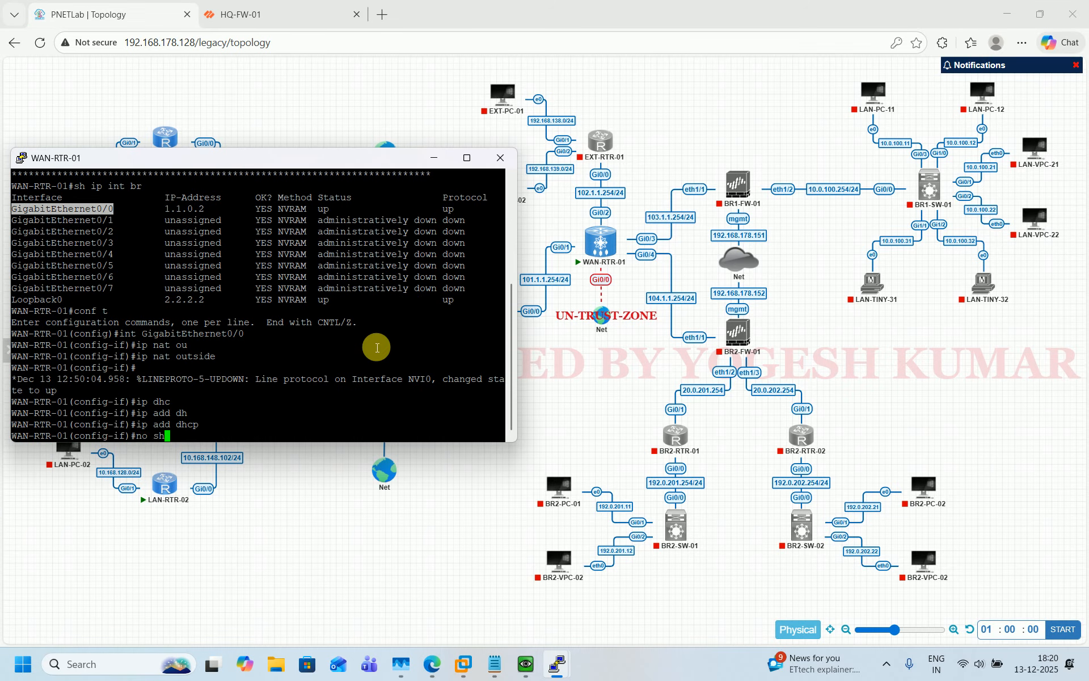
key("Tab")
key("Return")
type("exit")
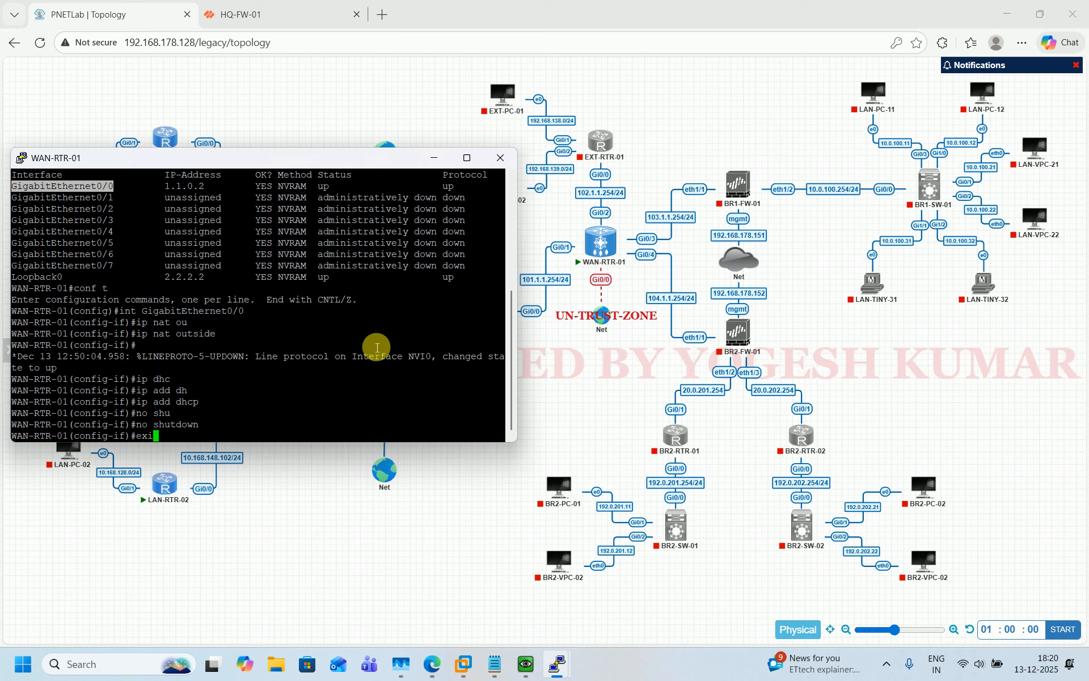
key("Return")
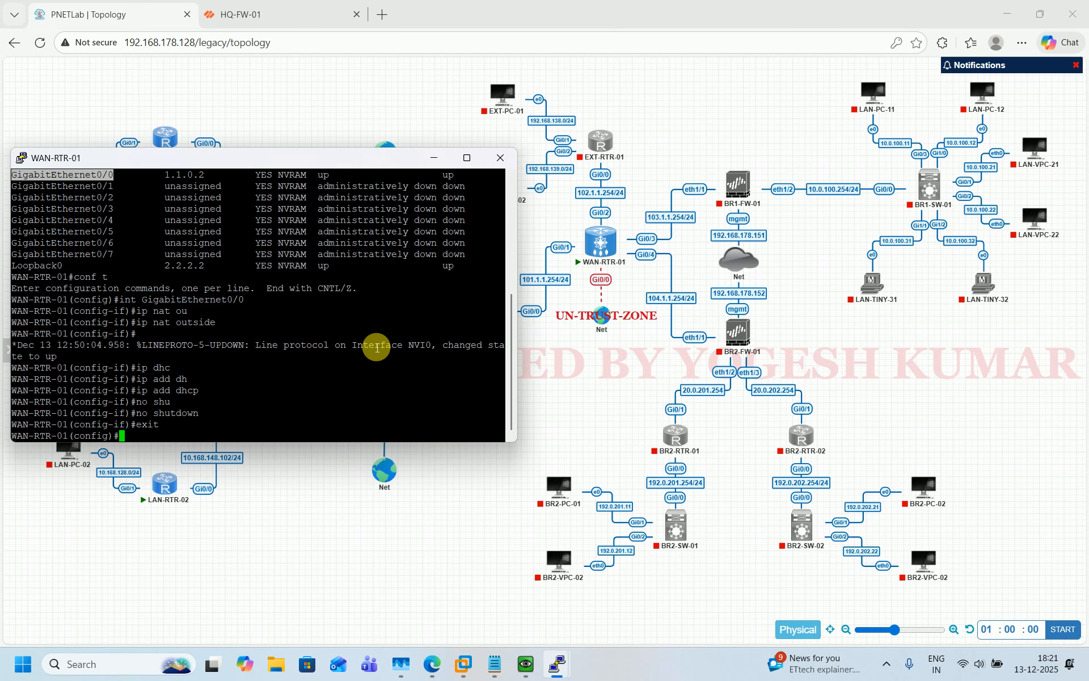
key("Return")
key("Return")
type("ip nat outside")
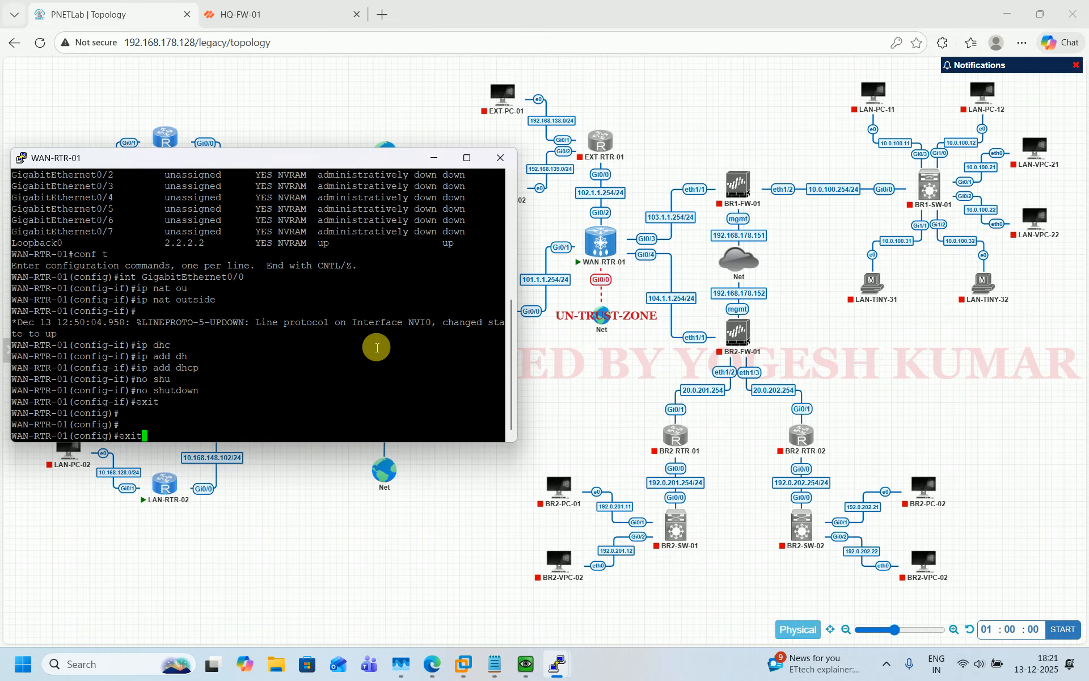
key("Up")
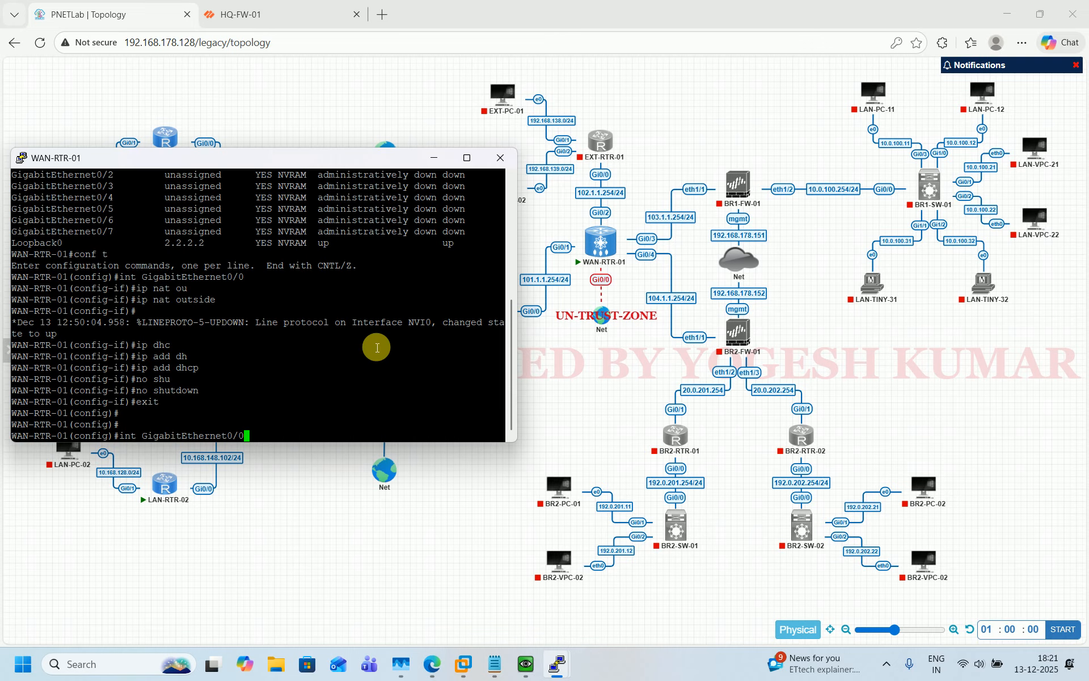
Enter GigabitEthernet0/1 and apply 'ip nat inside'
key("BackSpace")
type("1")
key("Return")
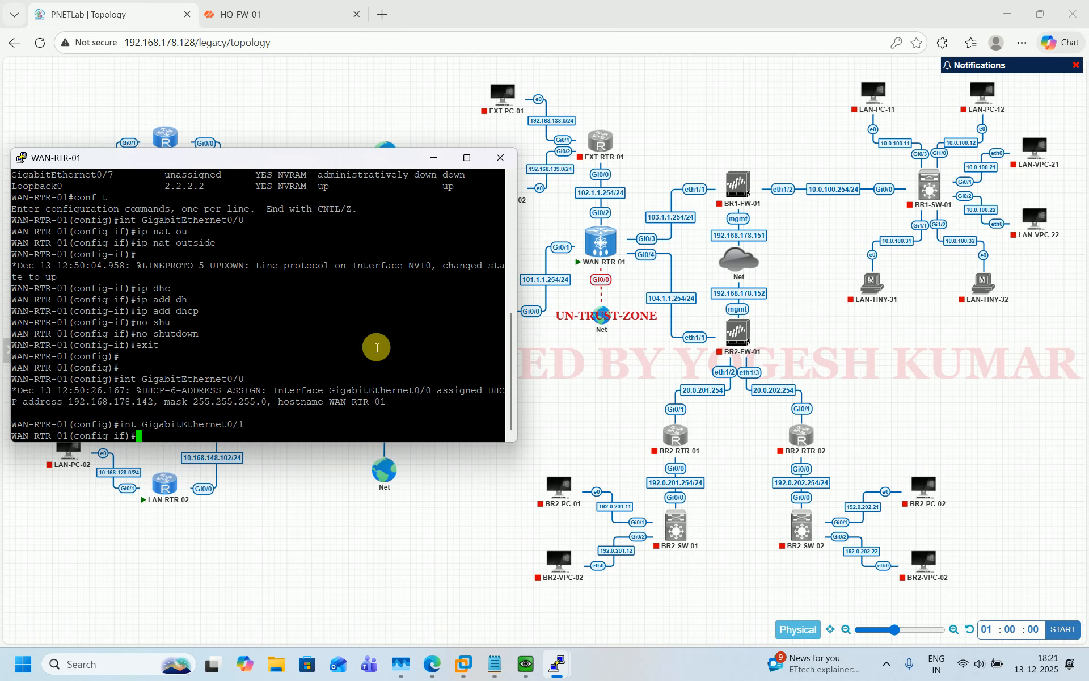
type("ip nat in")
key("Tab")
key("Return")
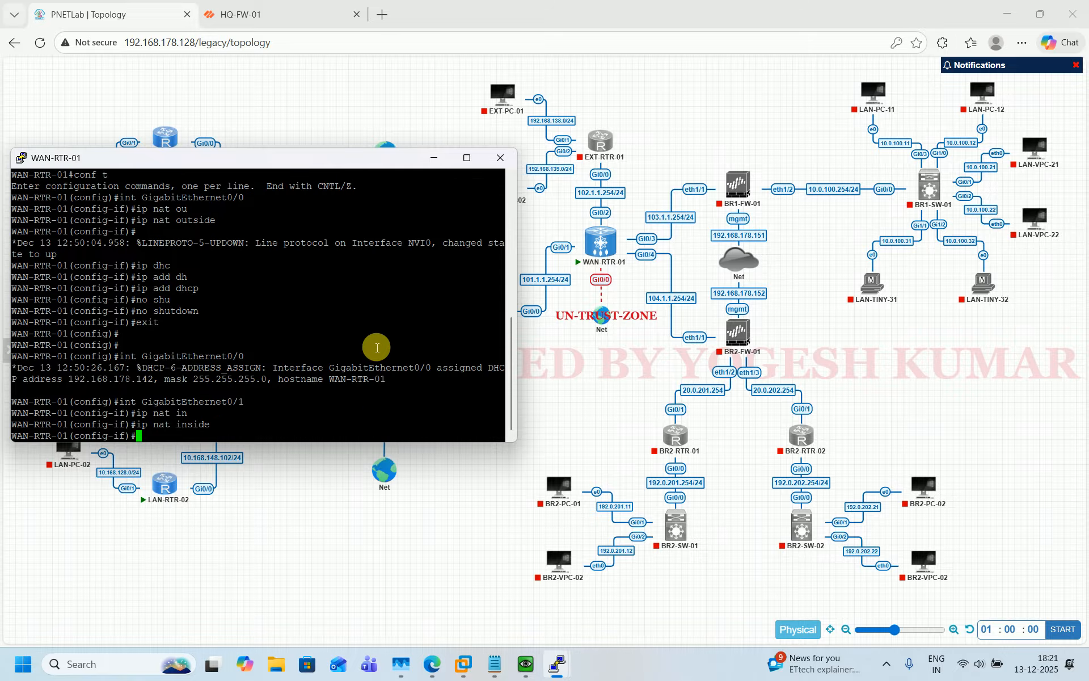
Address GigabitEthernet0/1 as 101.1.1.254 255.255.255.0, enable it, and exit
type("ip add 10.1")
key("BackSpace")
key("BackSpace")
type("1.1.1.254 255.255.255.0")
key("Return")
type("no s")
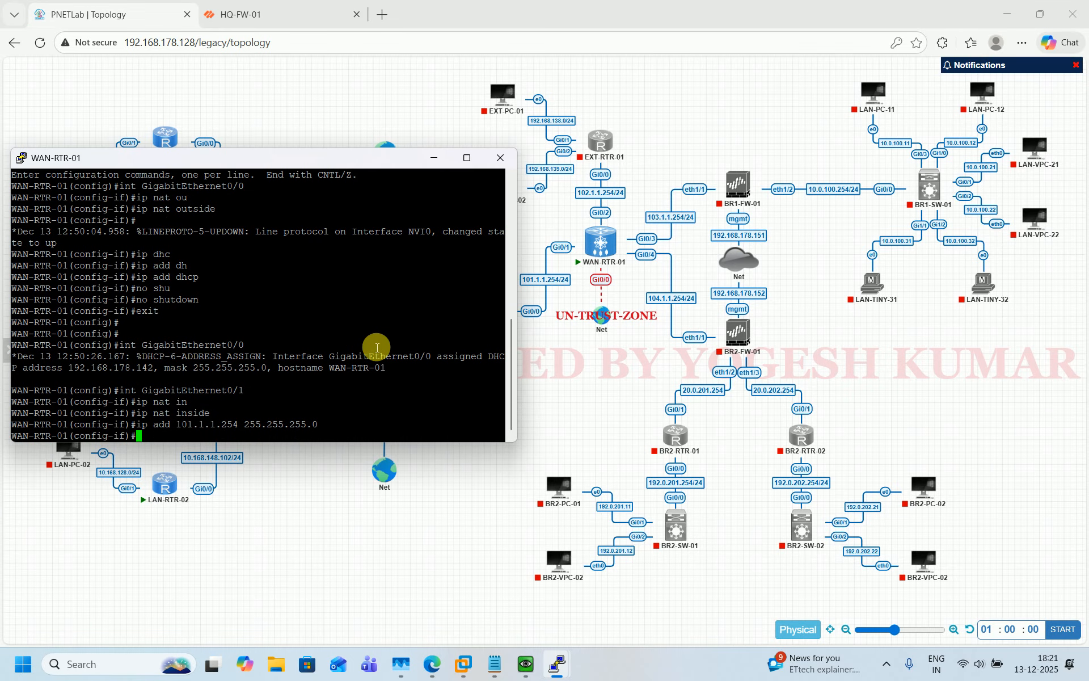
type("hut")
key("Return")
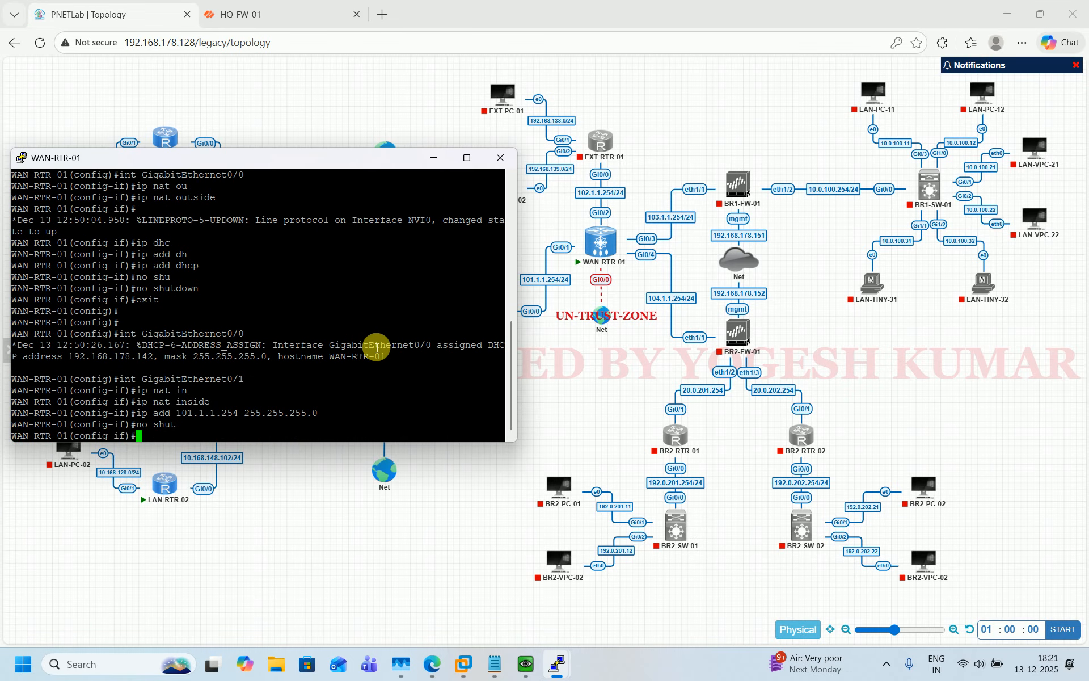
type("exit")
key("Return")
key("Return")
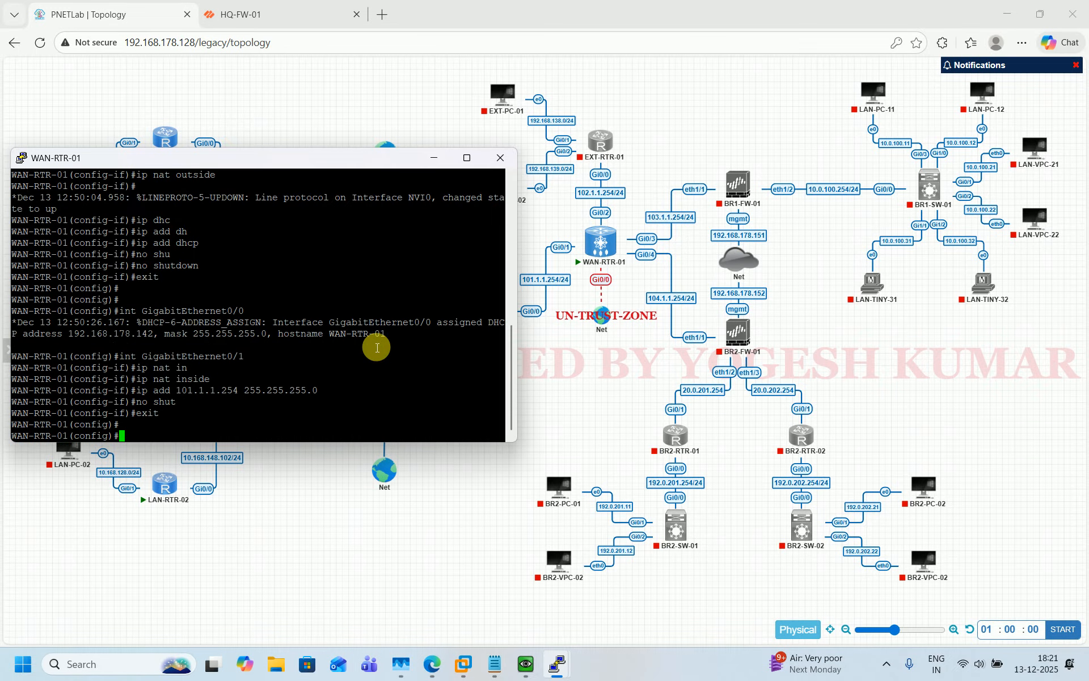
Enter GigabitEthernet0/2 and apply 'ip nat inside'
key("Up")
key("Up")
key("Up")
key("Up")
key("Up")
key("Up")
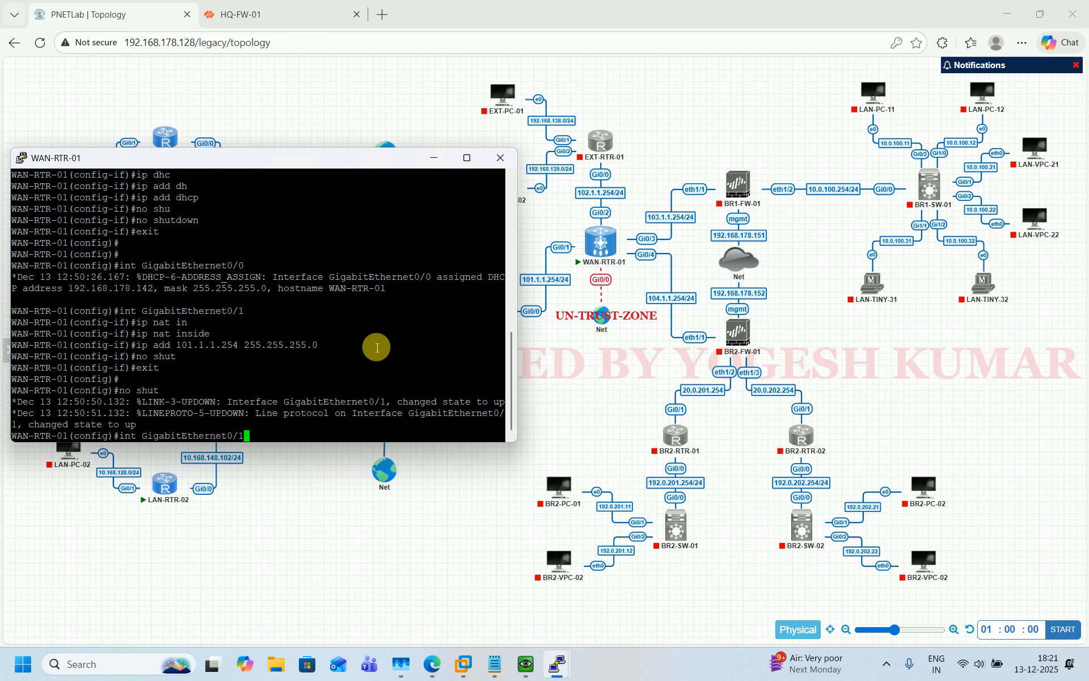
key("BackSpace")
type("2")
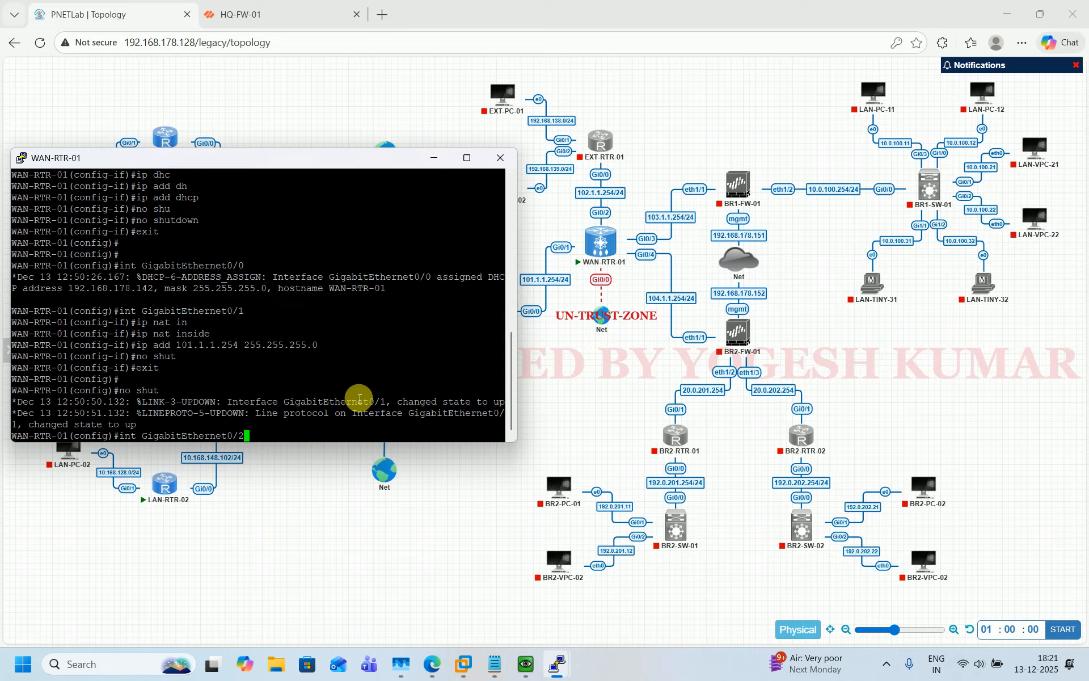
key("Return")
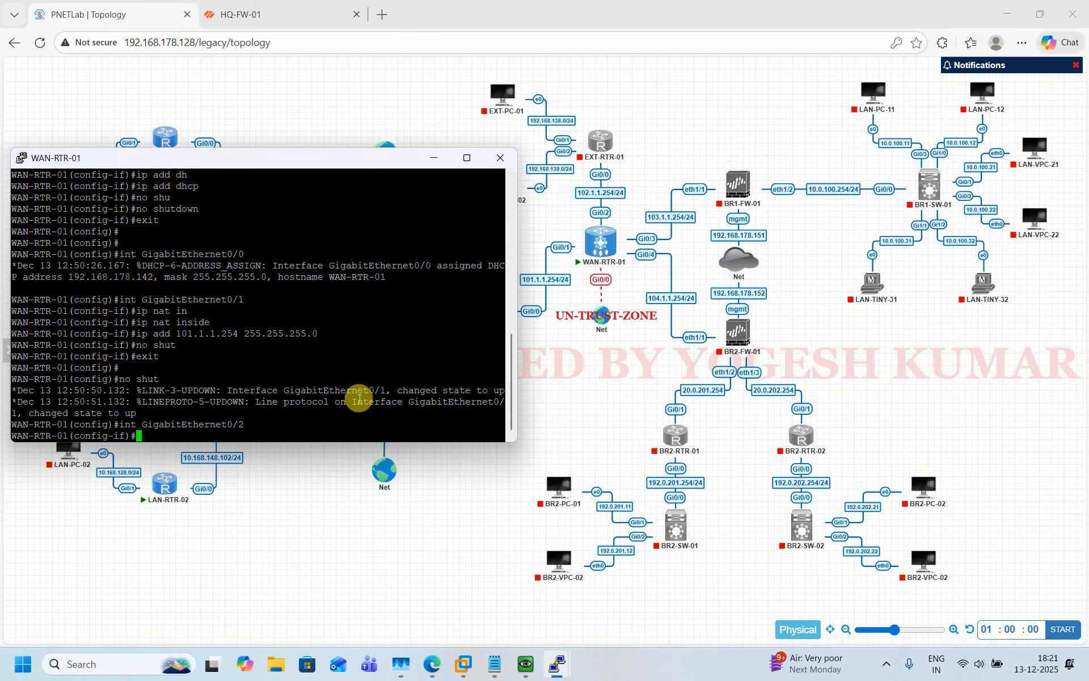
key("Up")
key("Up")
key("Up")
key("Up")
key("Up")
key("Up")
key("Return")
Address GigabitEthernet0/2 as 102.1.1.254 255.255.255.0 and enable it
key("Up")
key("Up")
key("Up")
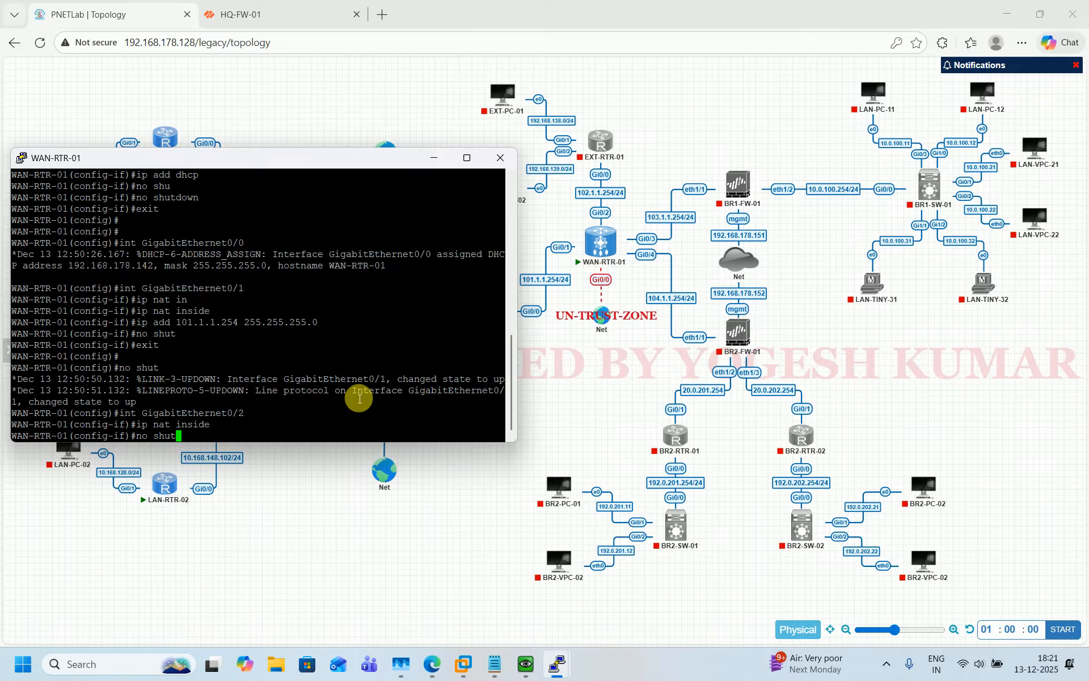
key("Up")
key("Up")
key("Up")
key("Left")
key("Left")
key("Left")
key("Left")
key("Left")
key("Left")
key("Left")
key("Left")
key("Left")
key("Left")
key("Left")
key("Left")
key("Left")
key("Left")
key("Left")
key("Left")
key("Left")
key("Left")
key("Left")
key("Left")
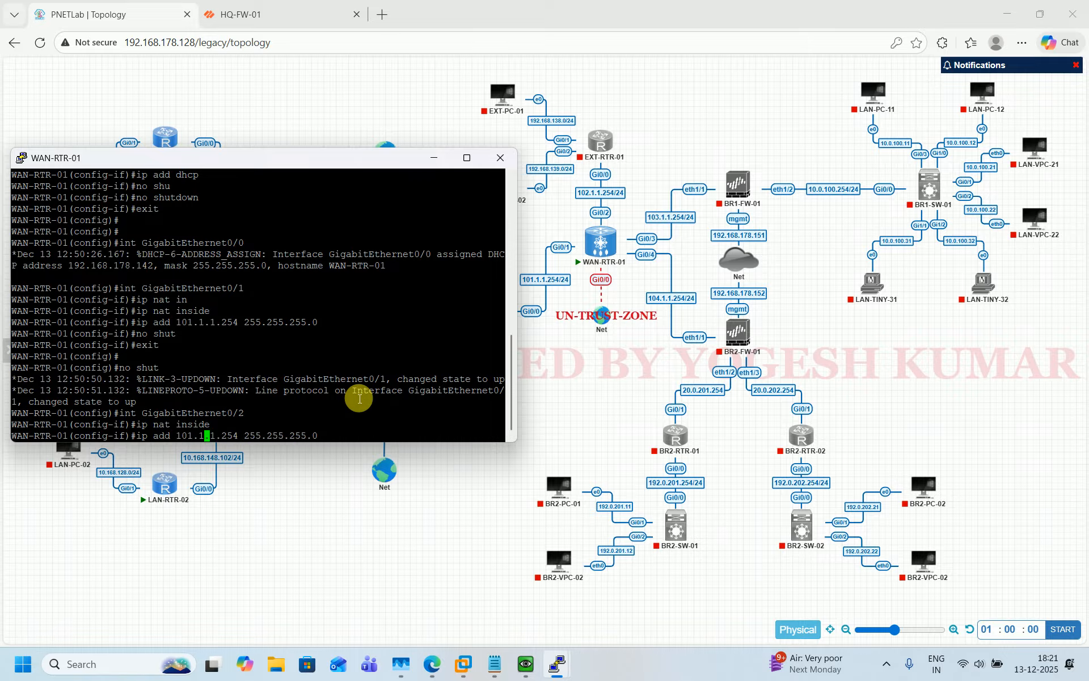
key("Left")
key("Left")
key("BackSpace")
type("2")
key("ctrl+a")
key("Return")
type("no shut")
key("Return")
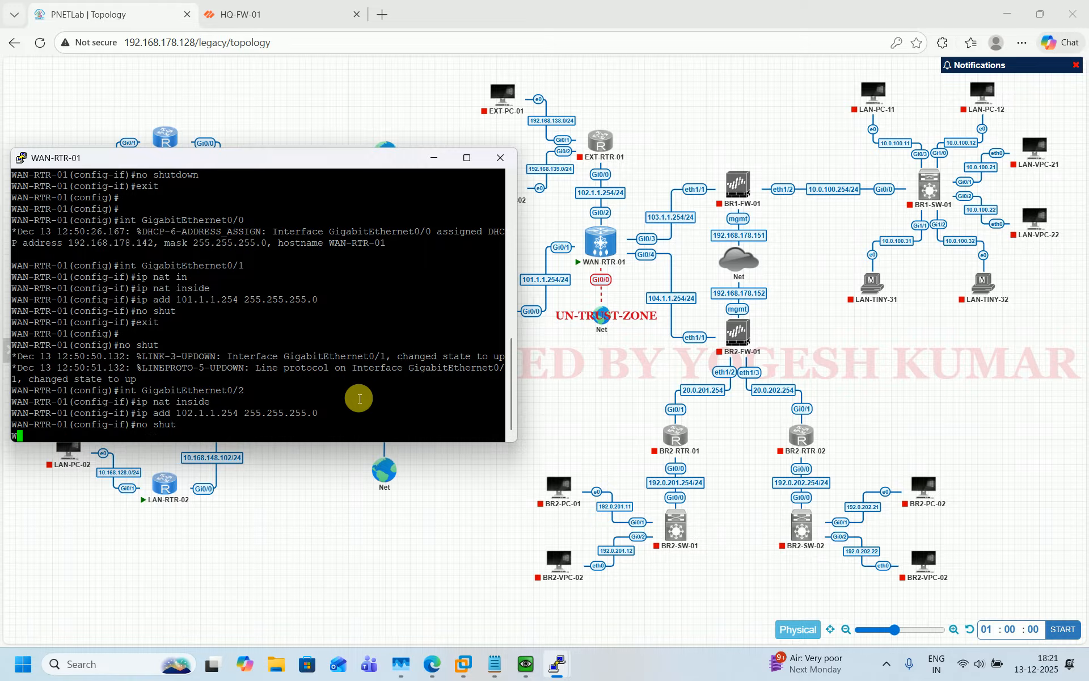
type("eix")
key("BackSpace")
key("BackSpace")
Enter GigabitEthernet0/3 on WAN-RTR-01 and mark it as a NAT inside interface
type("xit")
key("Return")
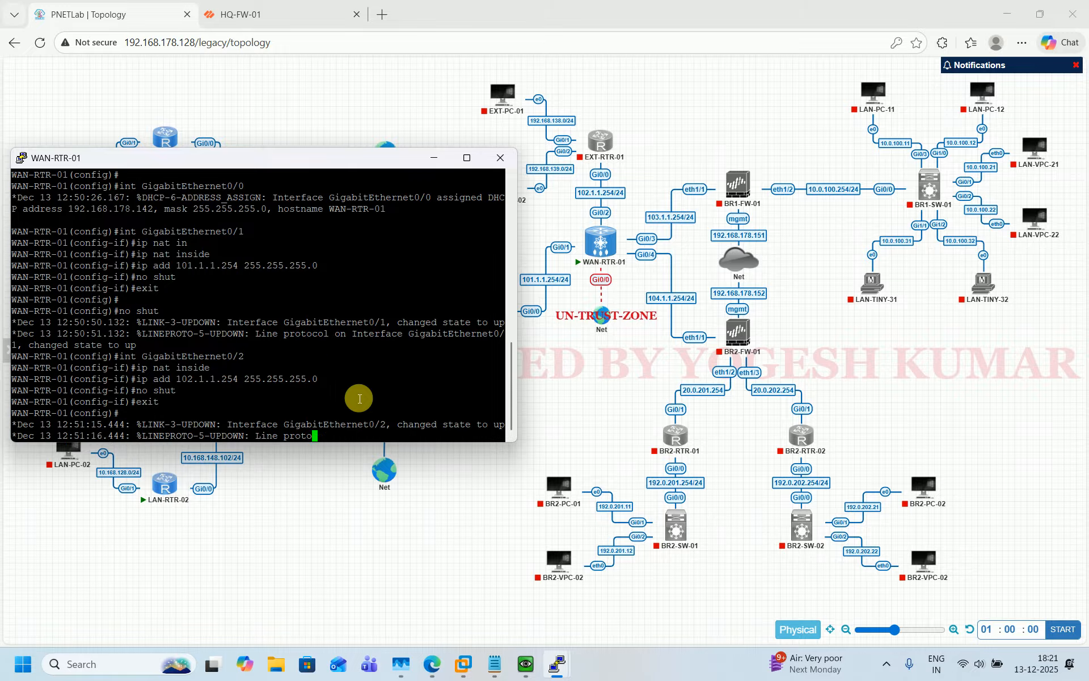
key("Return")
key("Return")
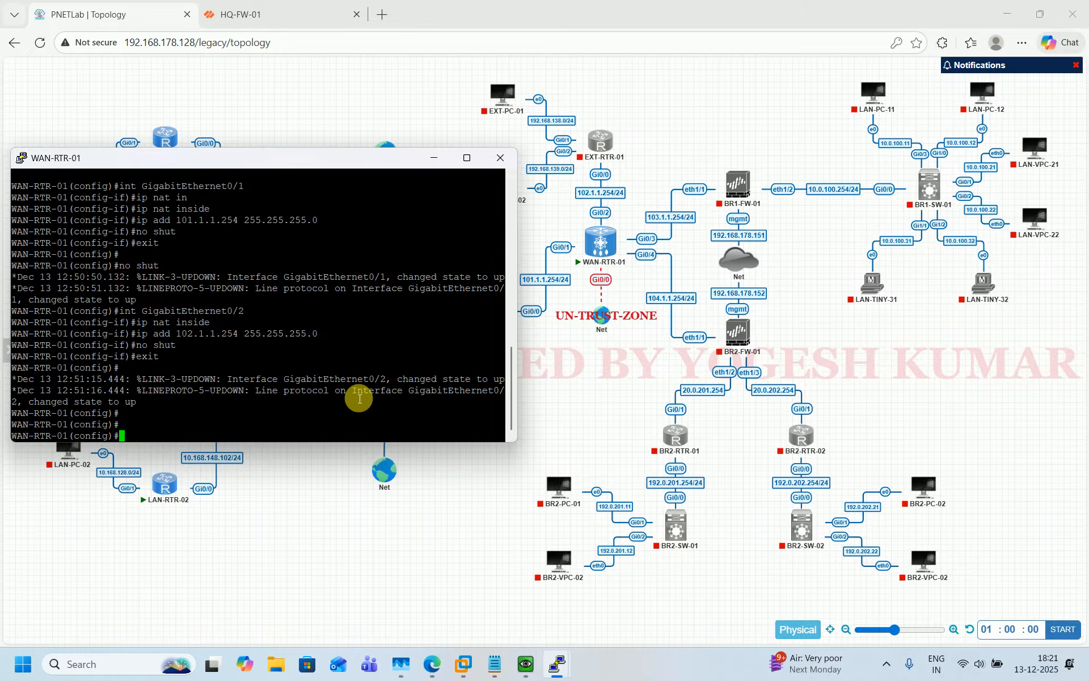
key("Up")
key("Up")
key("Up")
key("Up")
key("Up")
key("BackSpace")
type("3")
key("Return")
Assign 103.1.1.254 255.255.255.0 to GigabitEthernet0/3 and bring it up with no shut
key("Up")
key("Up")
key("Up")
key("Up")
key("Up")
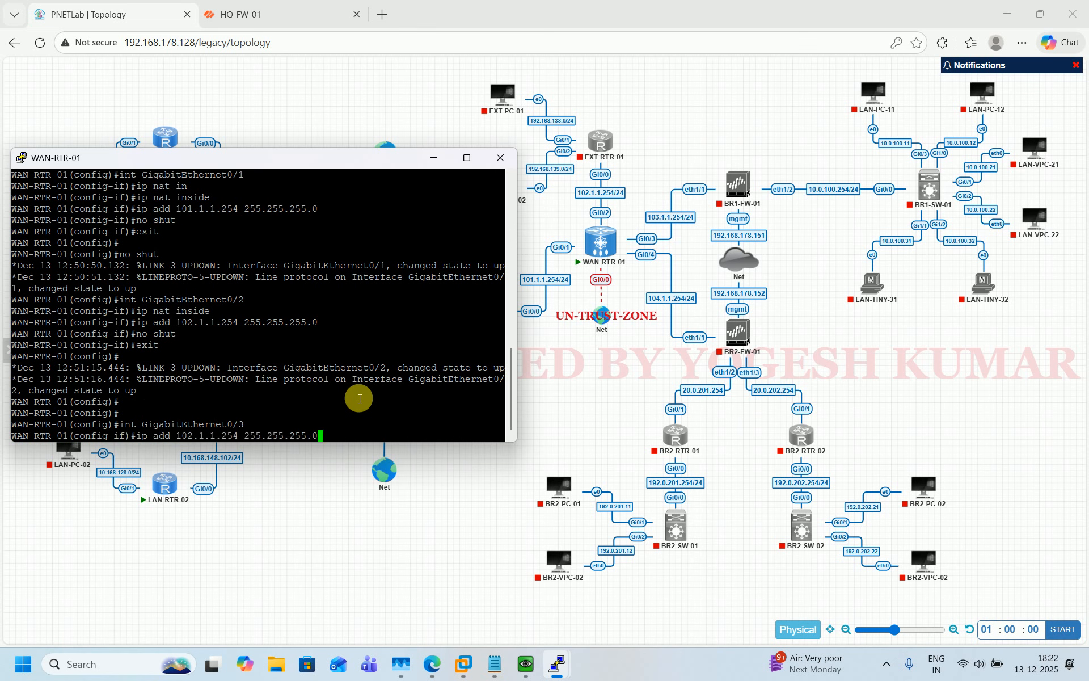
key("Return")
key("Up")
key("Up")
key("Up")
key("Up")
key("Up")
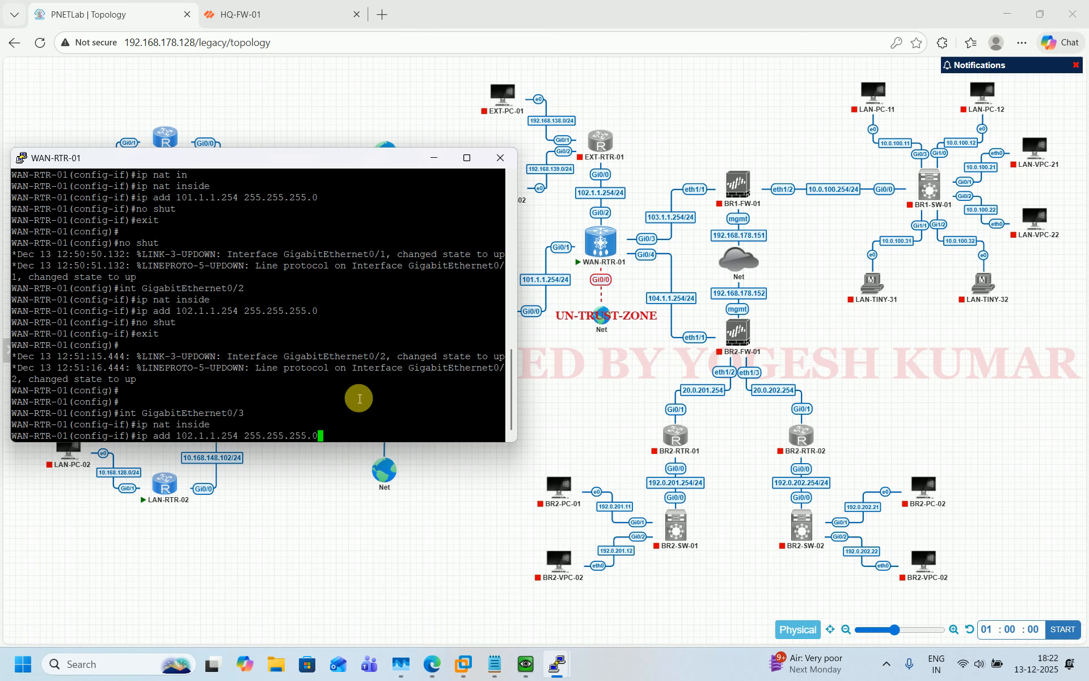
key("Left")
key("Left")
key("Left")
key("Left")
key("Left")
key("Left")
key("Left")
key("Left")
key("Left")
key("Left")
key("Left")
key("Left")
key("Left")
key("Left")
key("Left")
key("Left")
key("Left")
key("Left")
key("Left")
key("Left")
key("Delete")
type("3")
key("Return")
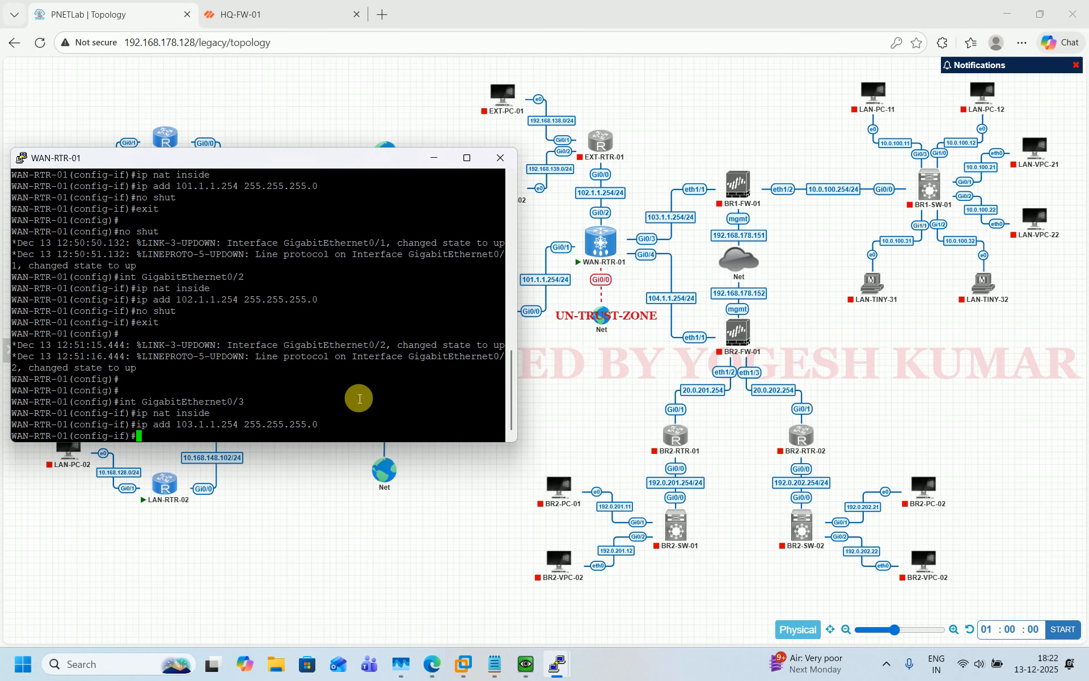
type("no shut")
key("Return")
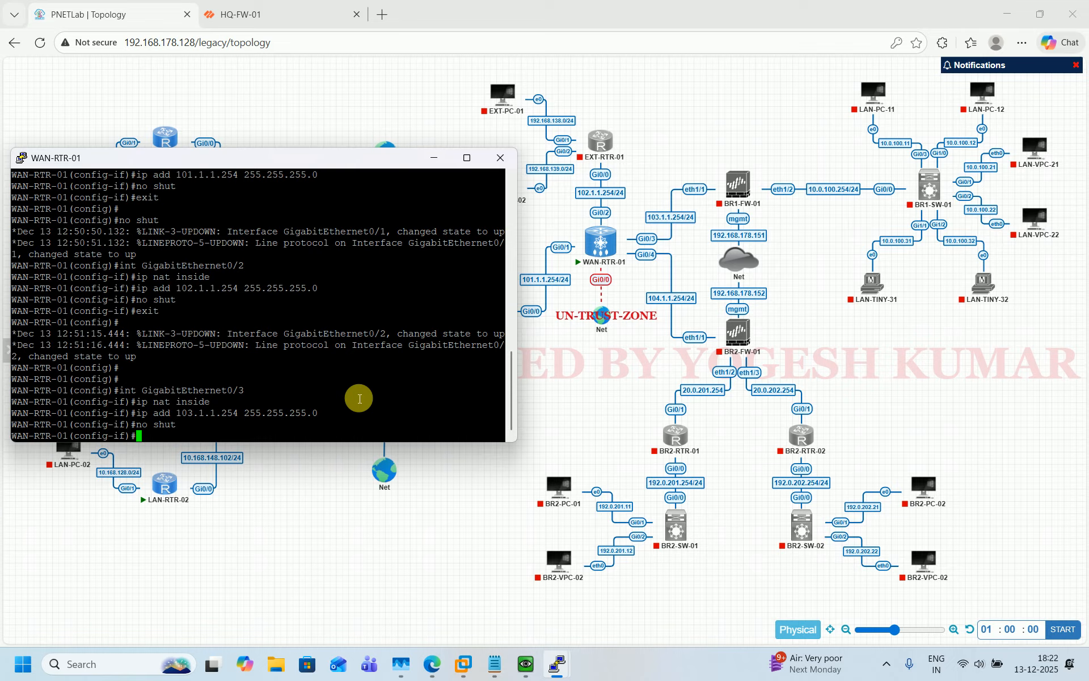
Enter GigabitEthernet0/4 and mark it as a NAT inside interface
type("exit")
key("Return")
key("Return")
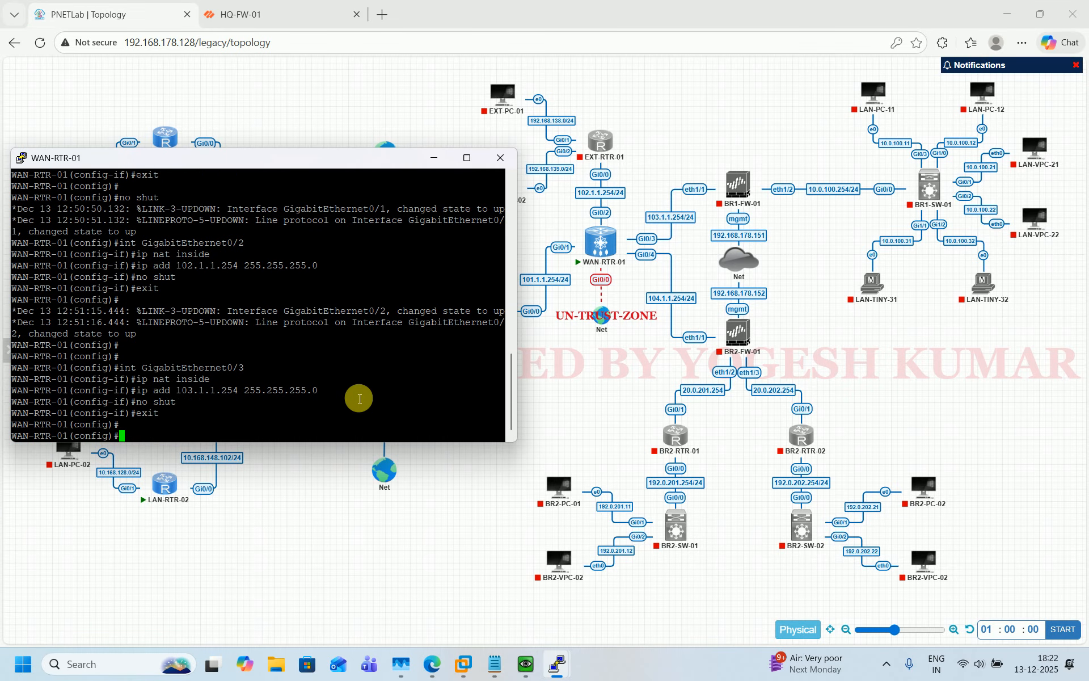
key("Return")
key("Return")
key("Return")
key("Return")
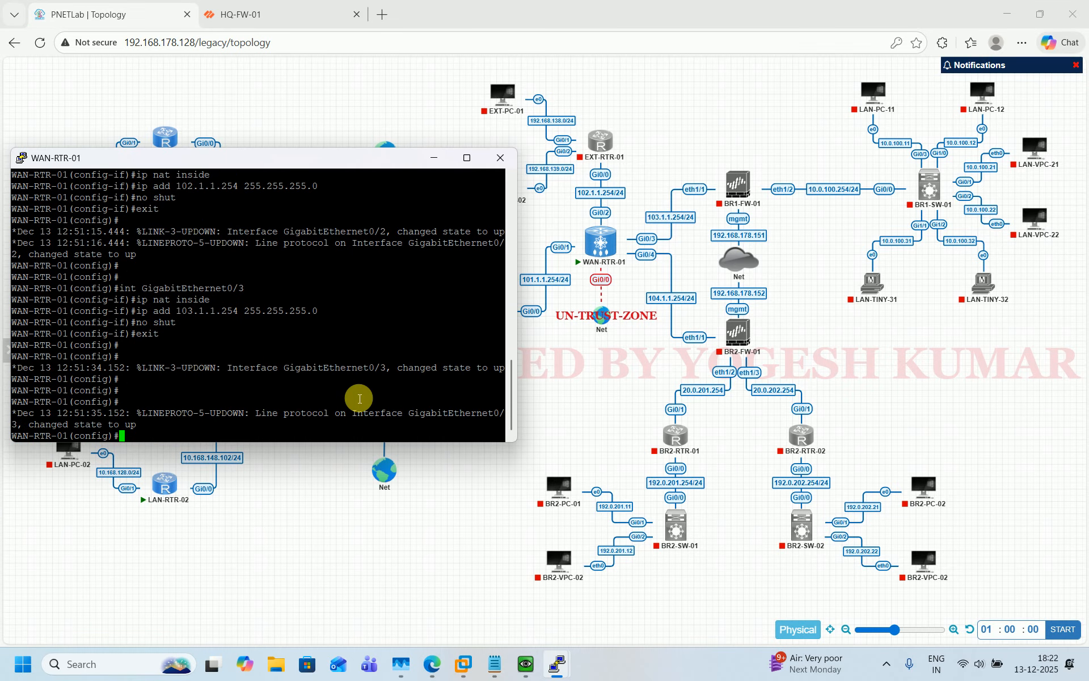
type("exit")
key("Up")
key("Up")
key("Up")
key("Up")
key("Up")
key("BackSpace")
type("4")
key("Return")
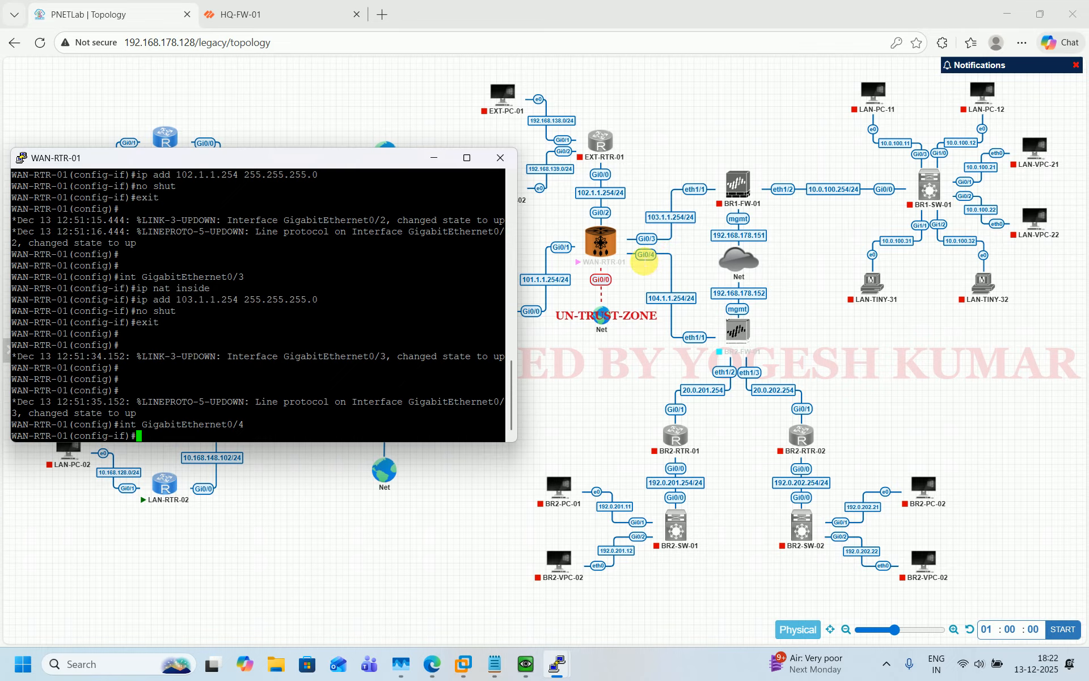
type("ip add 103.1.1.254 255.255.255.0")
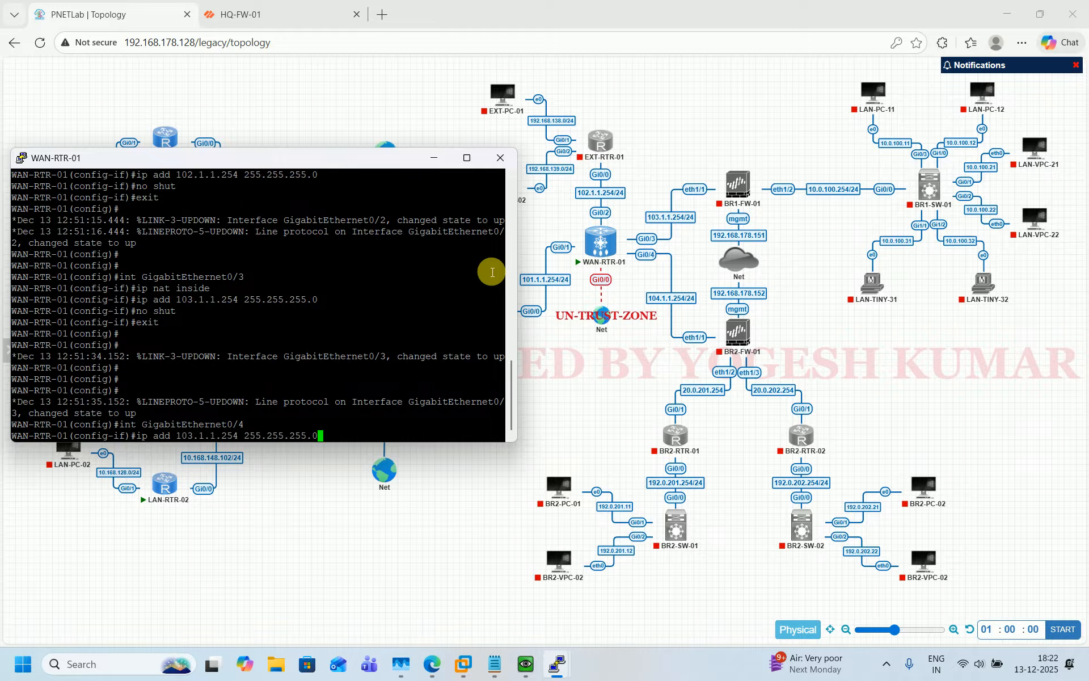
key("Up")
key("Return")
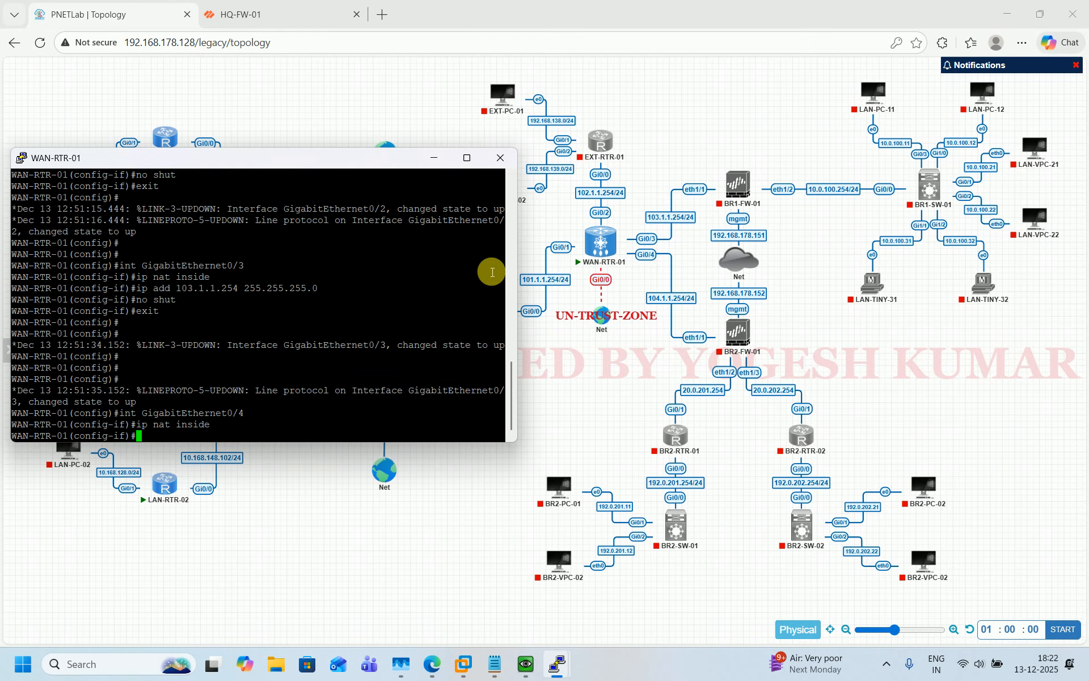
Assign 104.1.1.254 255.255.255.0 to GigabitEthernet0/4 and bring it up with no shut
key("Up")
key("Up")
key("Up")
key("Up")
key("Left")
key("Left")
key("Left")
key("Left")
key("Left")
key("Left")
key("Left")
key("Left")
key("Left")
key("Left")
key("Left")
key("Left")
key("Left")
key("Left")
key("Left")
key("Left")
key("Left")
key("Left")
key("Left")
key("Left")
key("Left")
key("Left")
key("BackSpace")
type("4")
key("Return")
type("no")
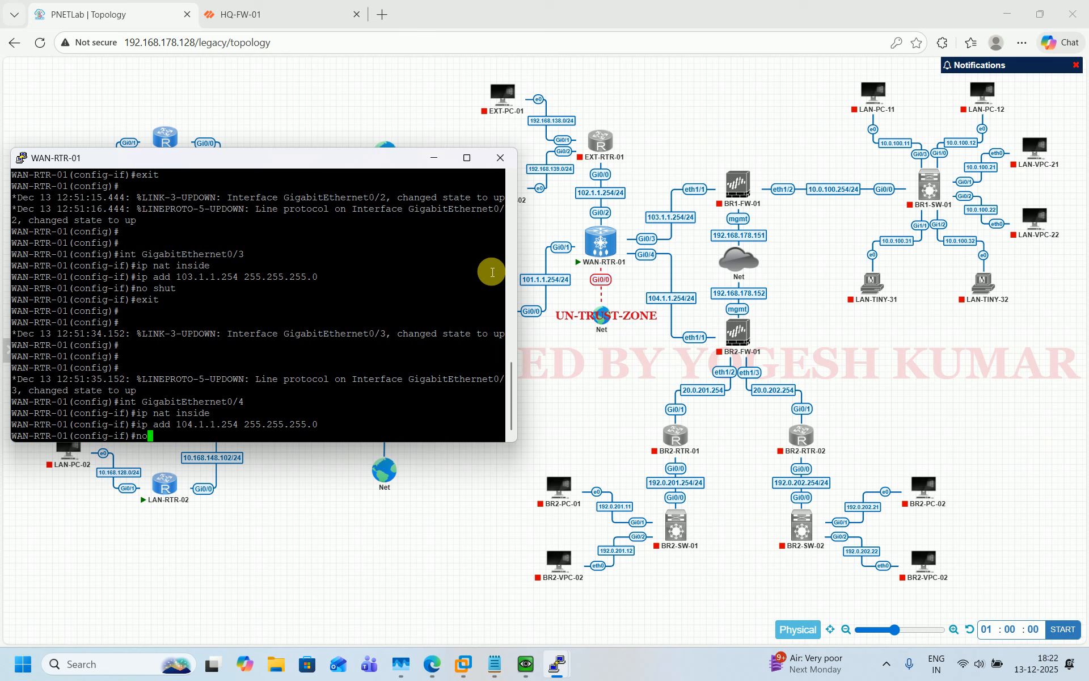
type(" shut")
key("Return")
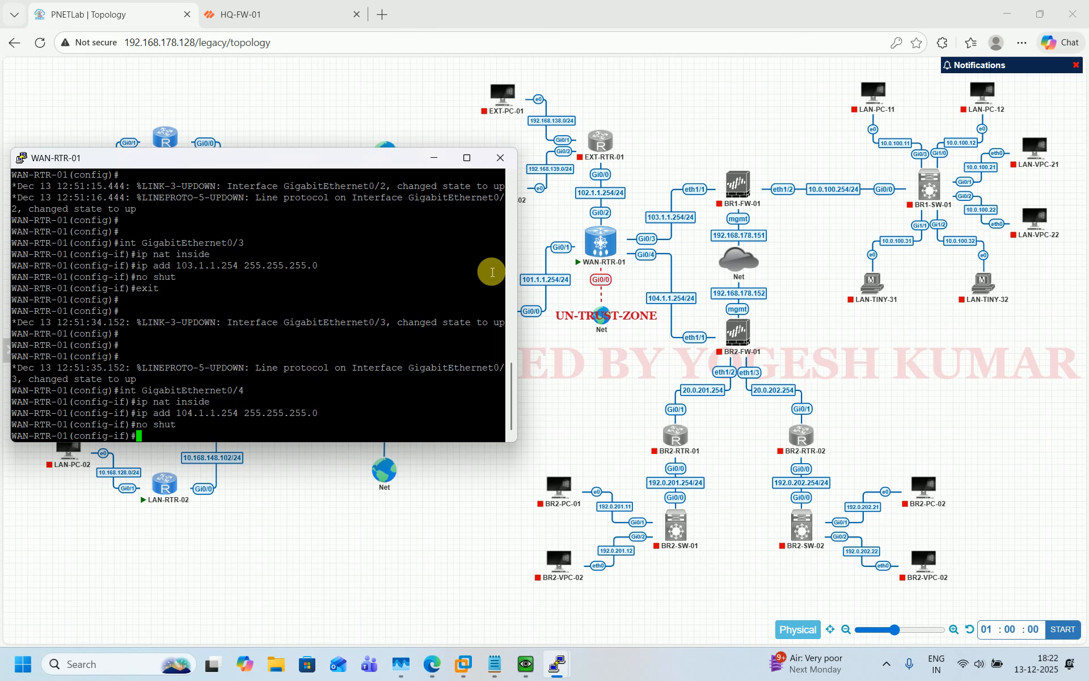
Save the configuration with do wr and leave configuration mode
type("do wr")
key("Return")
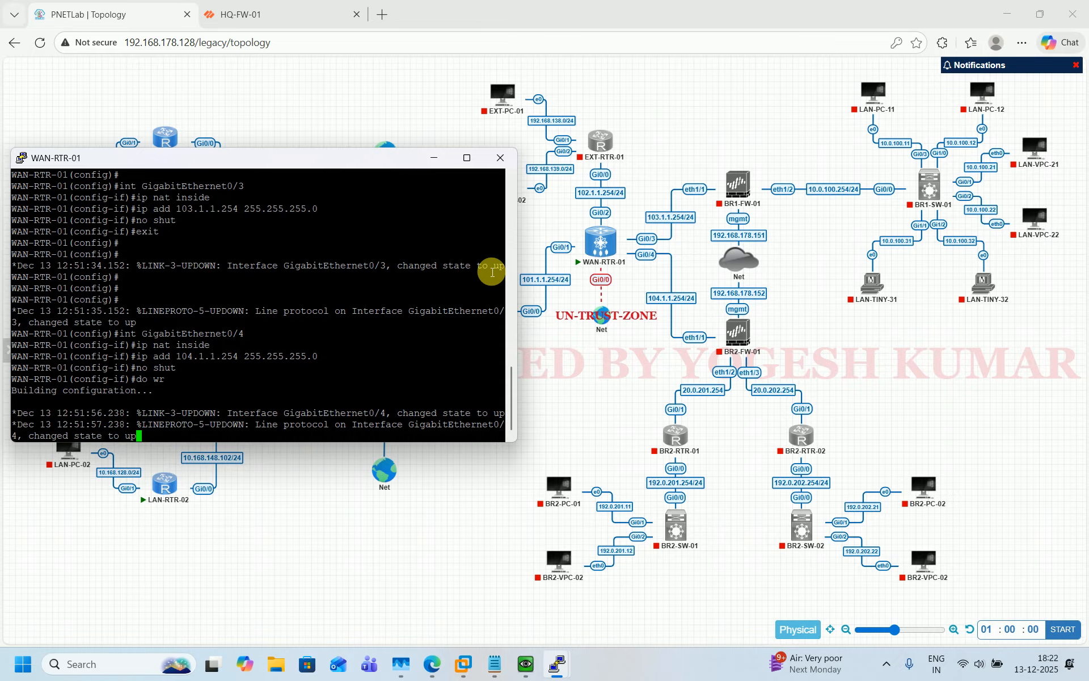
key("ctrl+z")
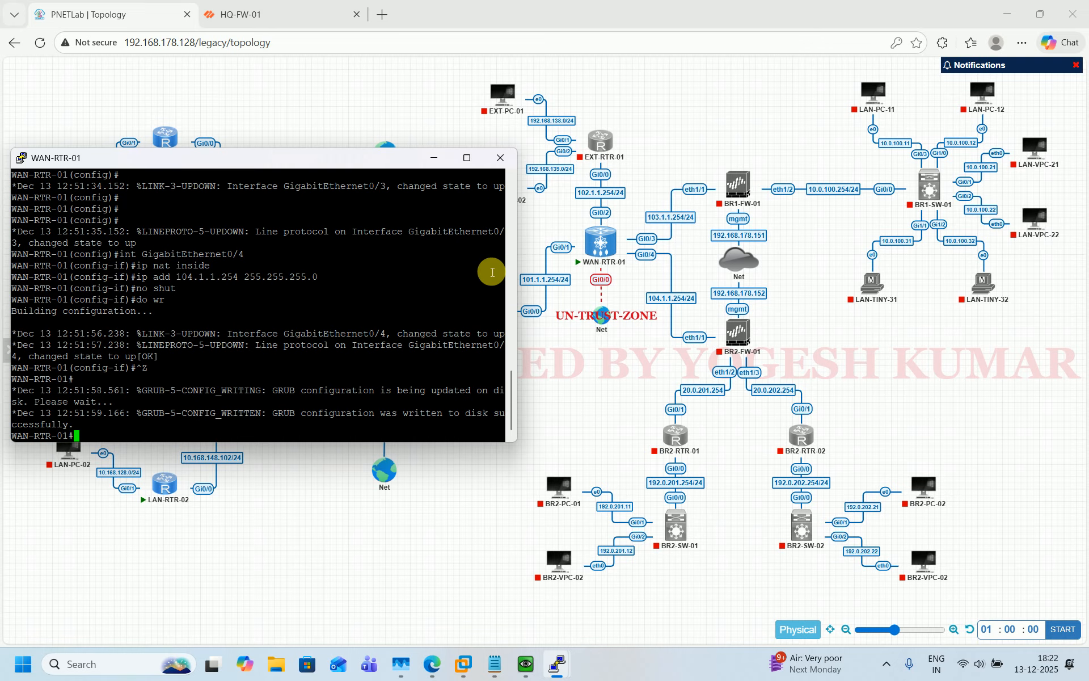
key("Return")
key("Return")
key("Return")
key("Return")
key("Return")
key("Return")
key("Return")
key("Return")
key("Return")
key("Return")
key("Return")
key("Return")
key("Return")
key("Return")
key("Return")
key("Return")
Check interfaces with sh ip int br and view the full routing table with sh ip route
key("Return")
key("Return")
key("Return")
key("Return")
key("Return")
key("Return")
key("Return")
key("Return")
key("Return")
key("Return")
key("Return")
type("sh")
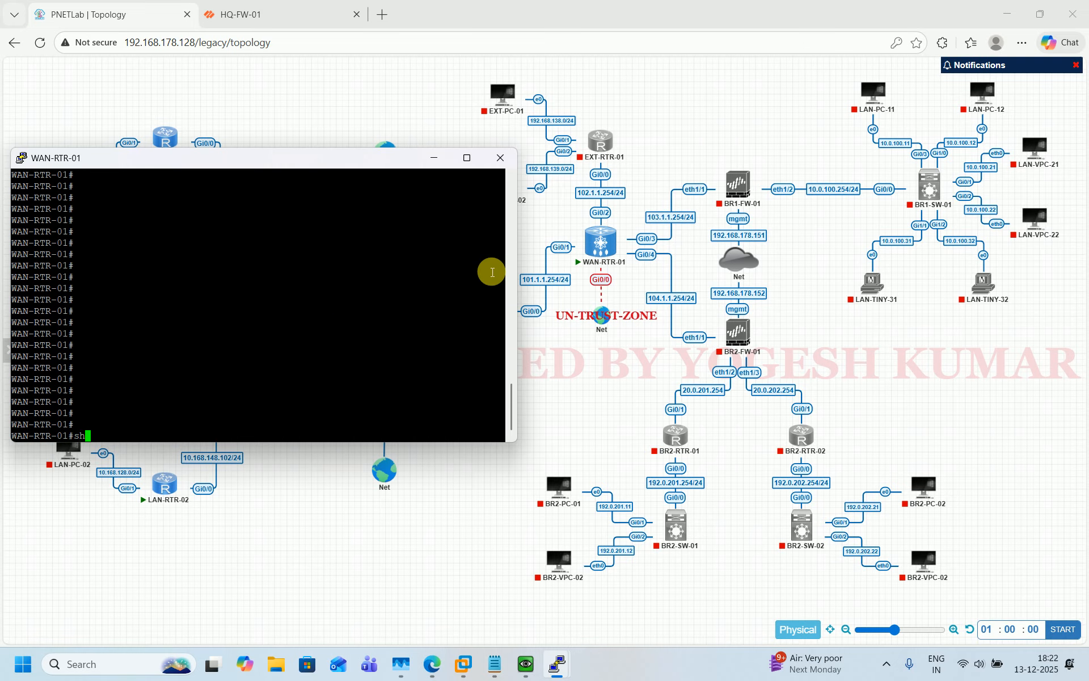
type(" ip int br")
key("Return")
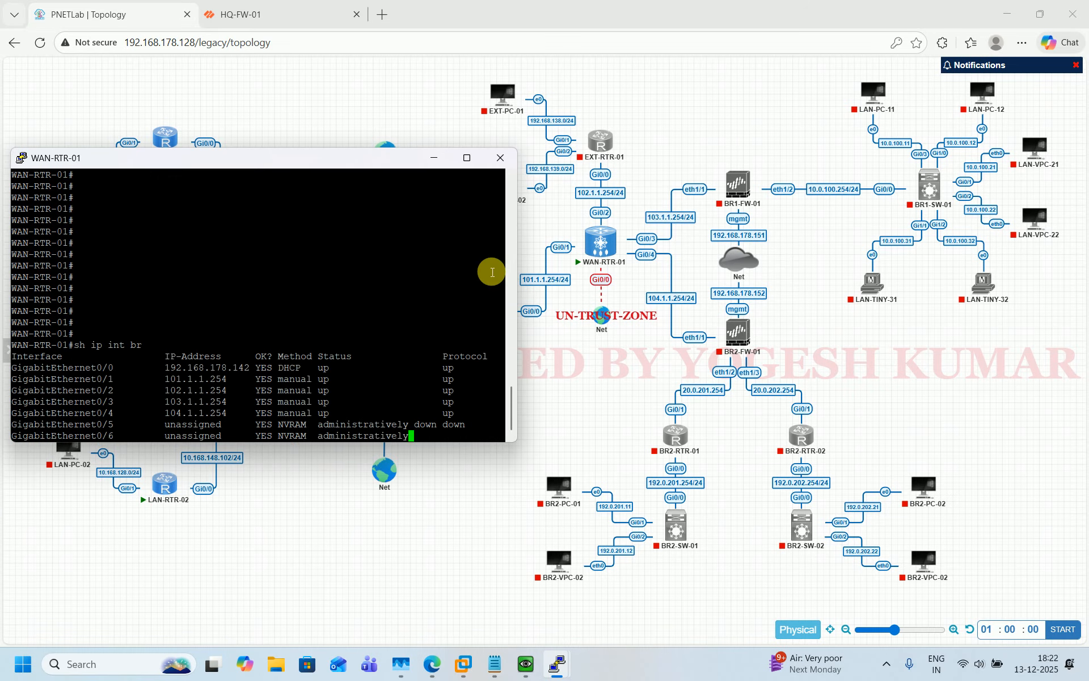
key("Return")
key("Return")
key("Return")
key("Return")
key("Return")
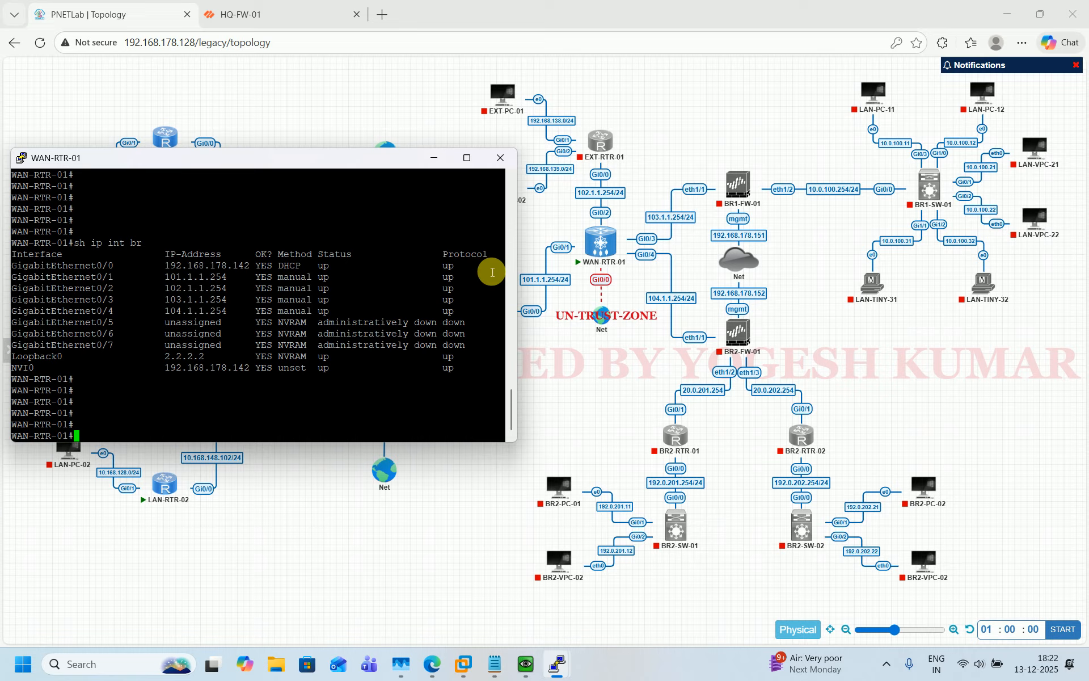
type("sh ip route")
key("Return")
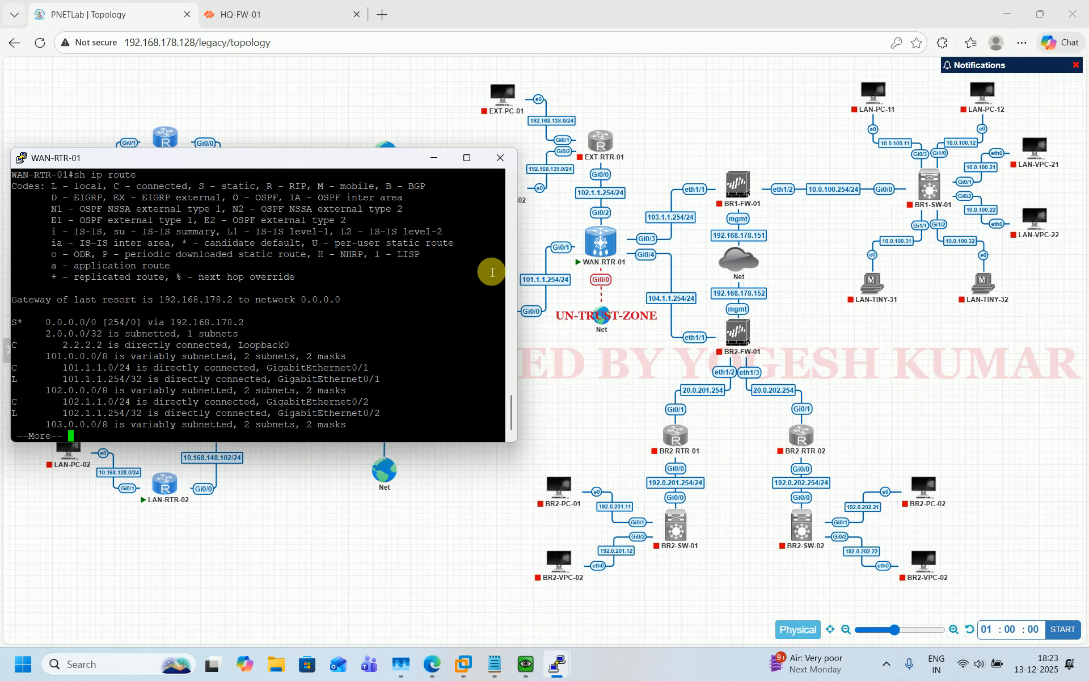
key("space")
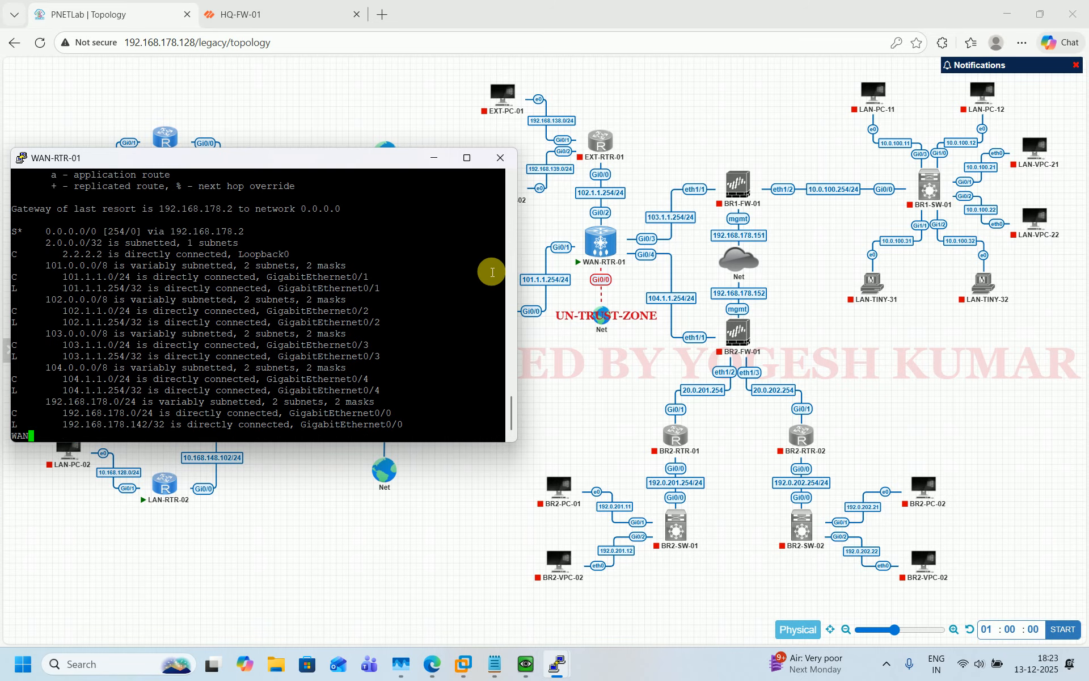
key("Return")
key("Return")
key("Return")
key("Return")
key("Return")
key("Return")
key("Return")
key("Return")
key("Return")
key("Return")
key("Return")
key("Return")
key("Return")
key("Return")
key("Return")
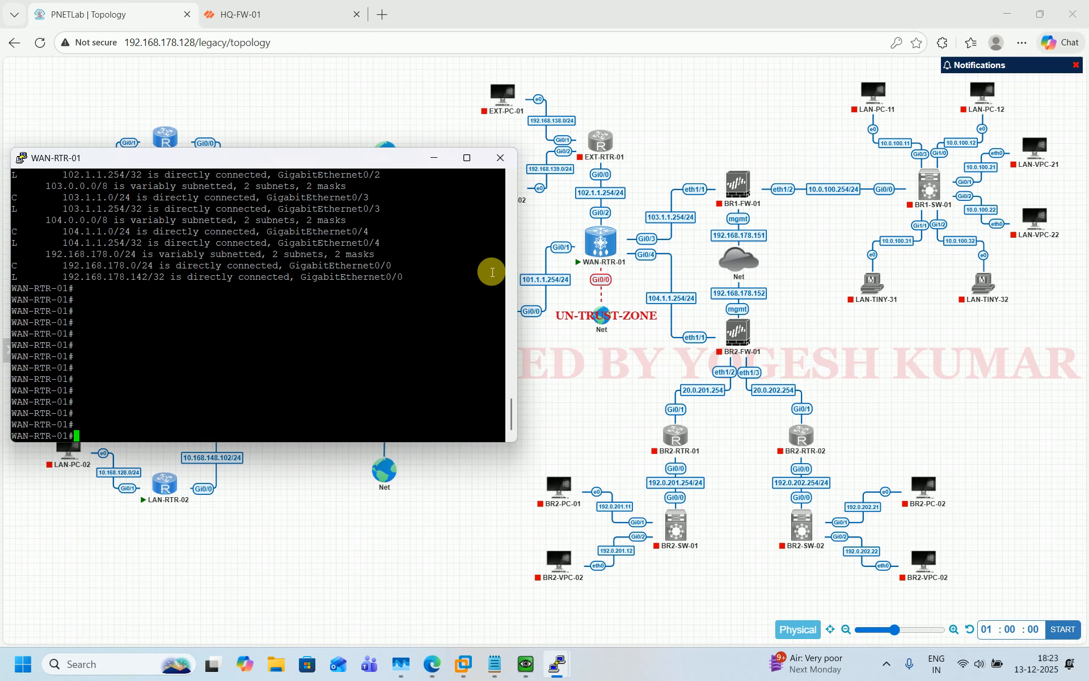
type("sh ip int br")
key("Return")
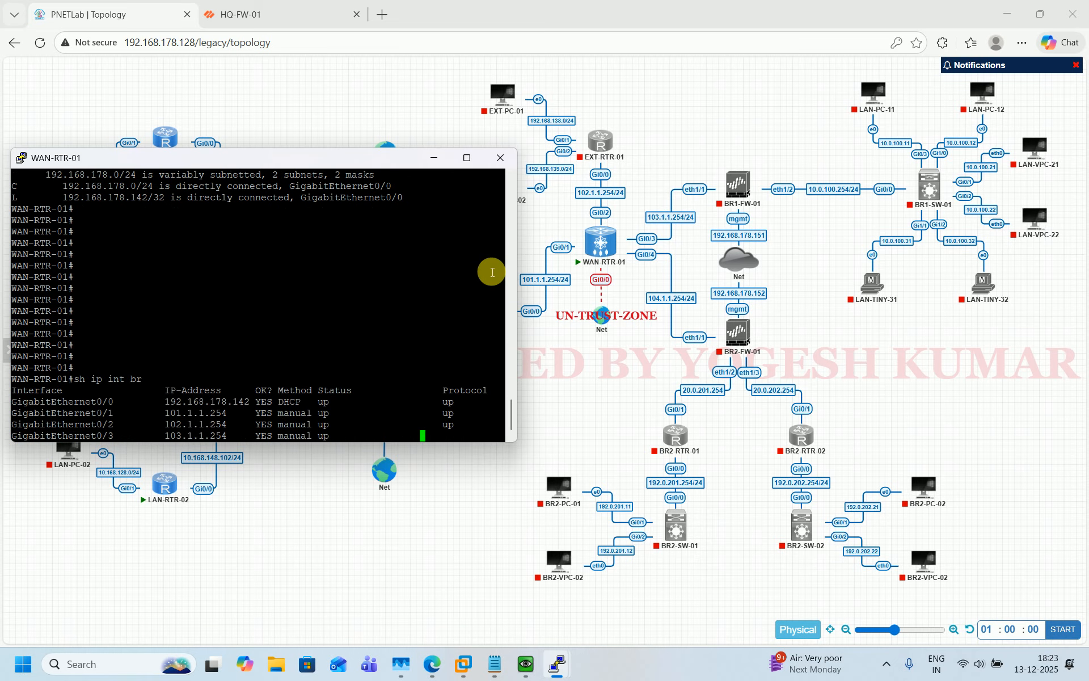
key("Return")
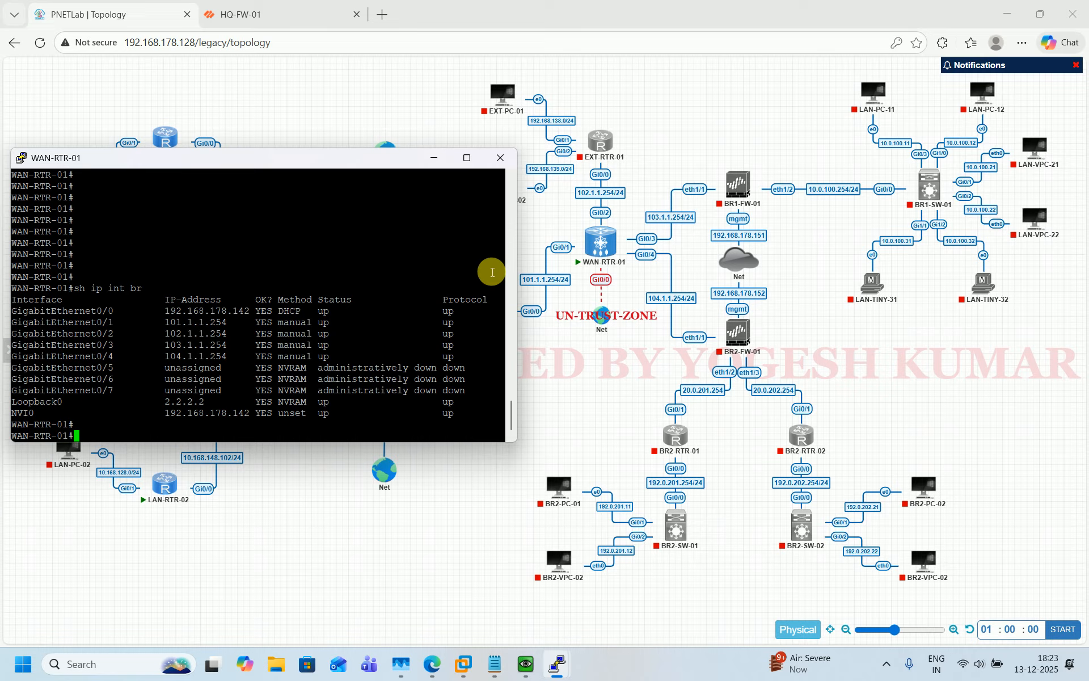
Create access-list 100 permitting ip any any on WAN-RTR-01
type("conf t")
key("Return")
type("acc")
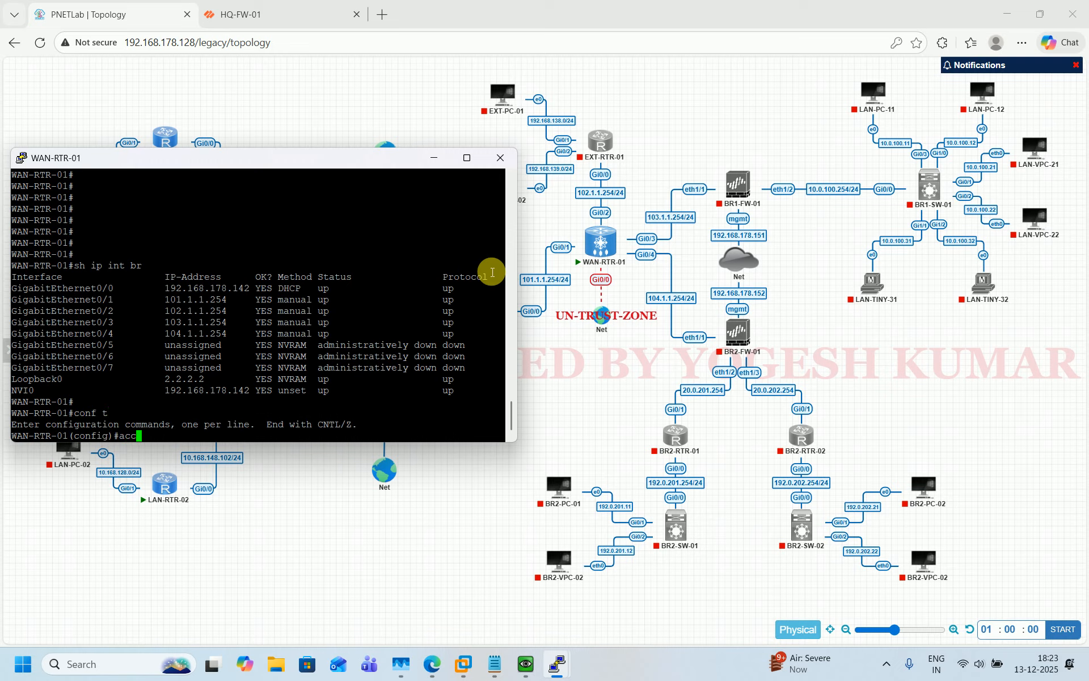
key("Tab")
type("100")
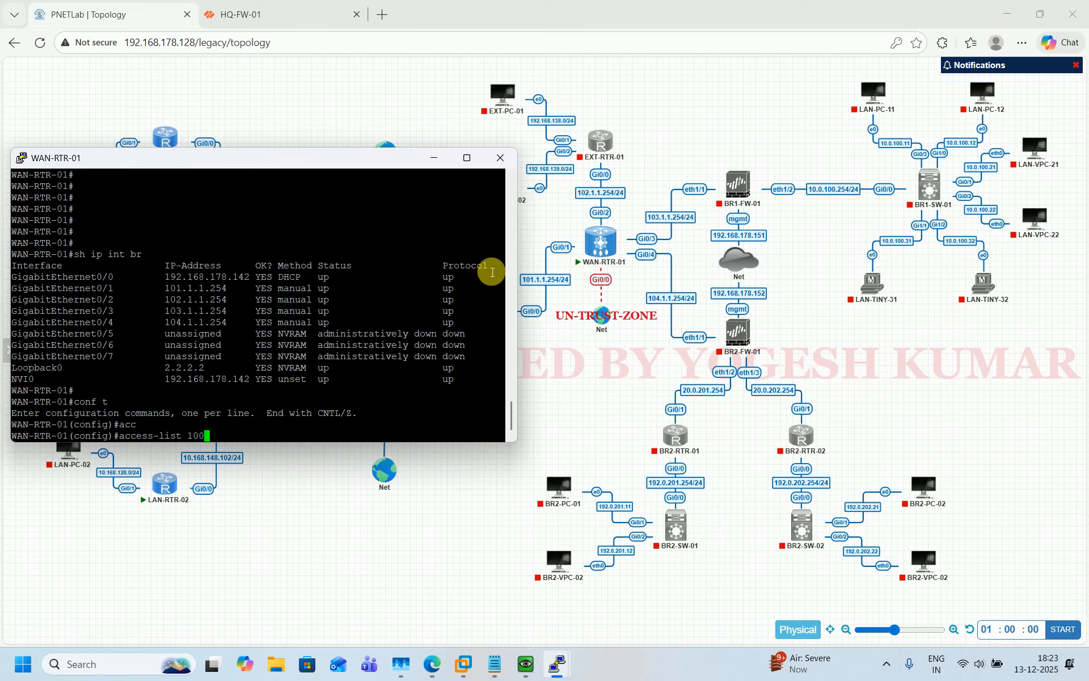
type(" pee")
key("Tab")
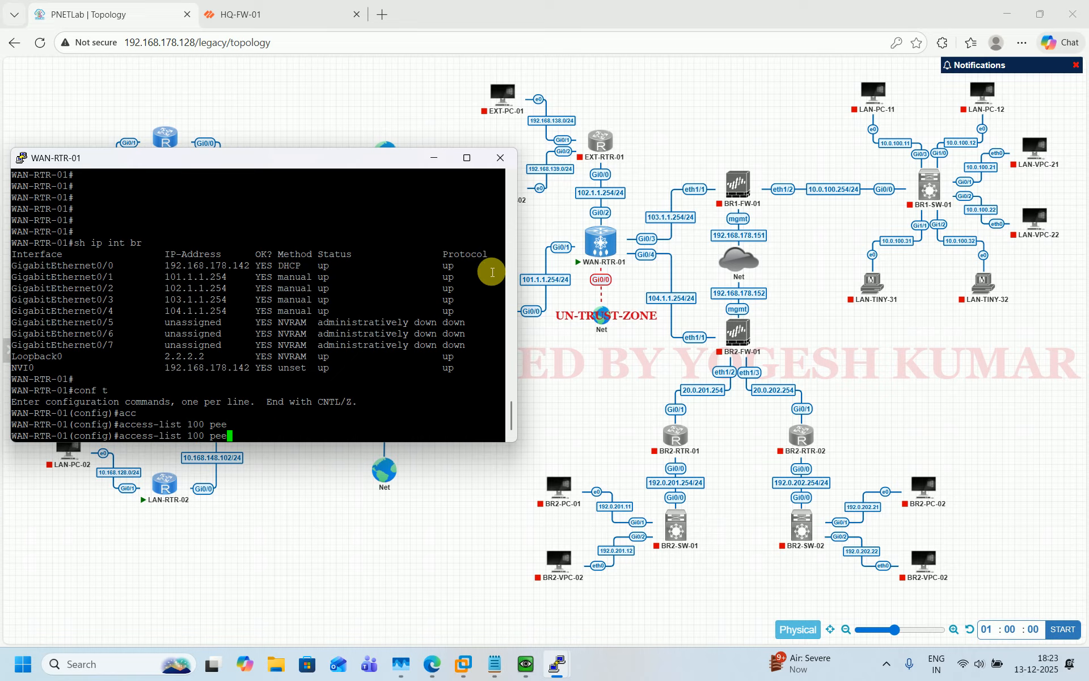
key("BackSpace")
type("r")
key("Tab")
type("ip an")
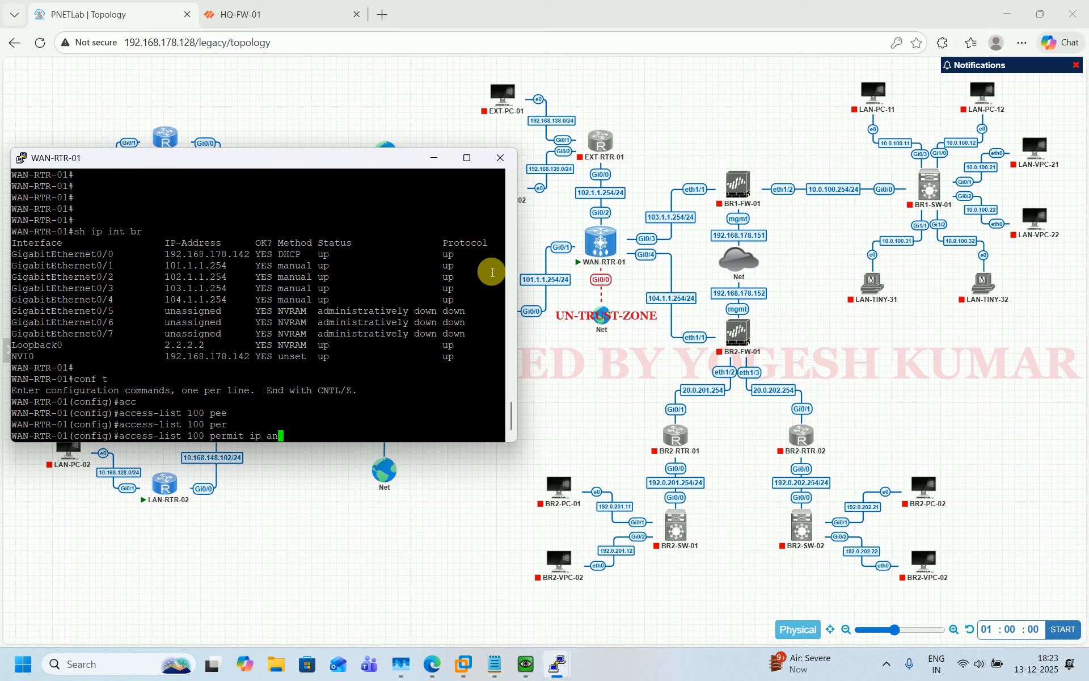
key("Tab")
type("an")
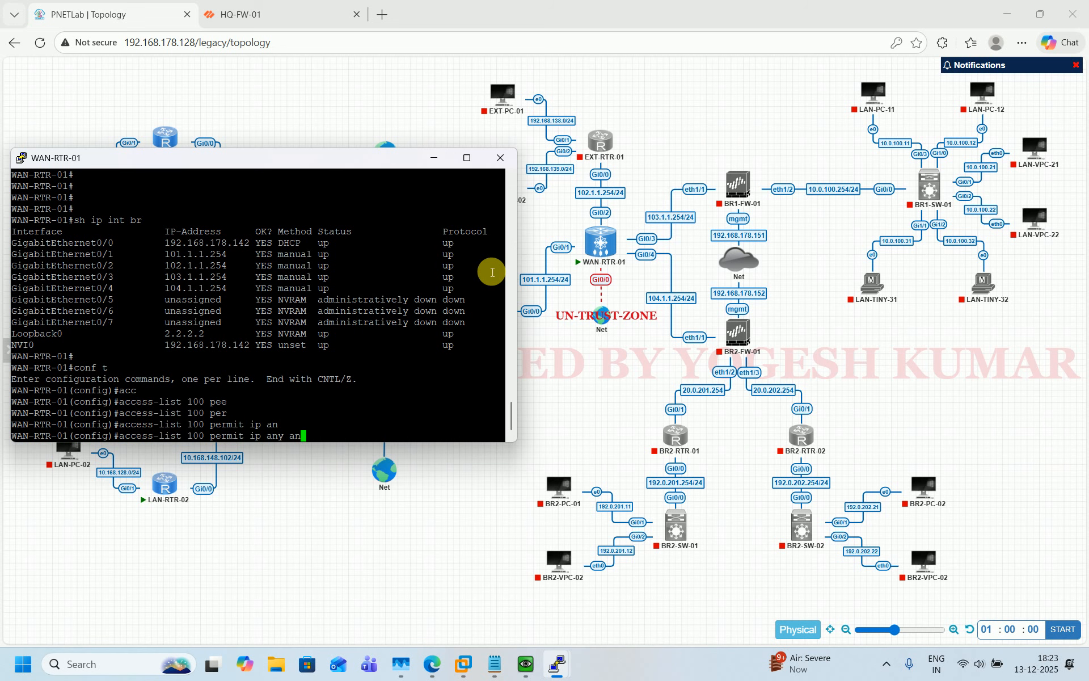
key("Tab")
key("Return")
Configure ip nat inside source list 100 interface GigabitEthernet0/0 overload
type("ip n")
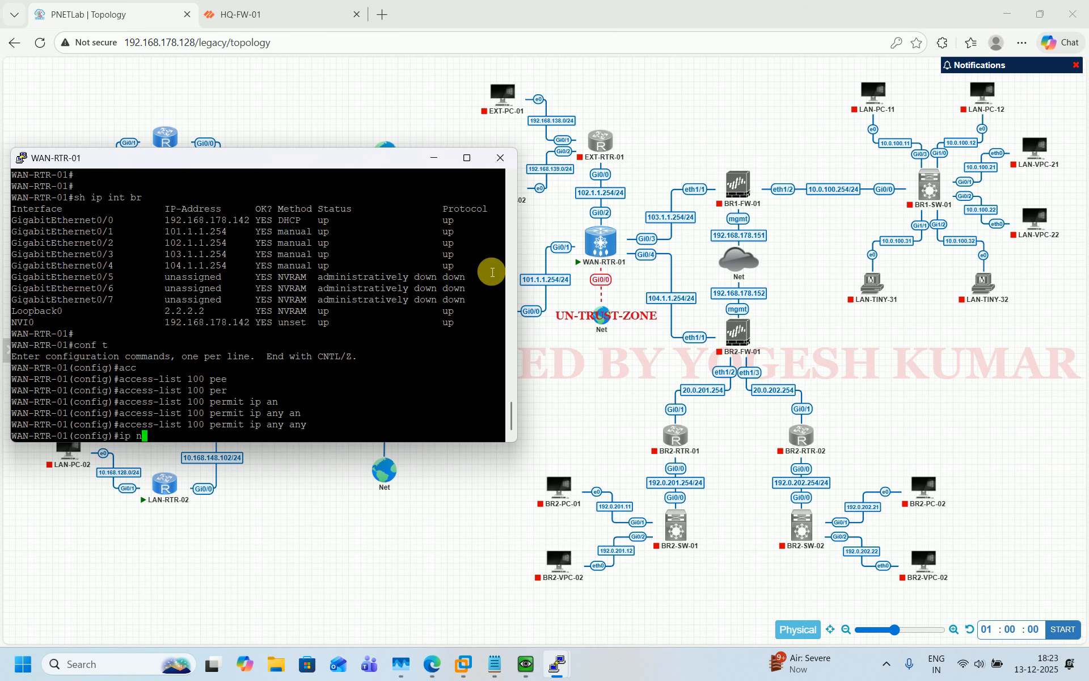
type("at acc")
key("Tab")
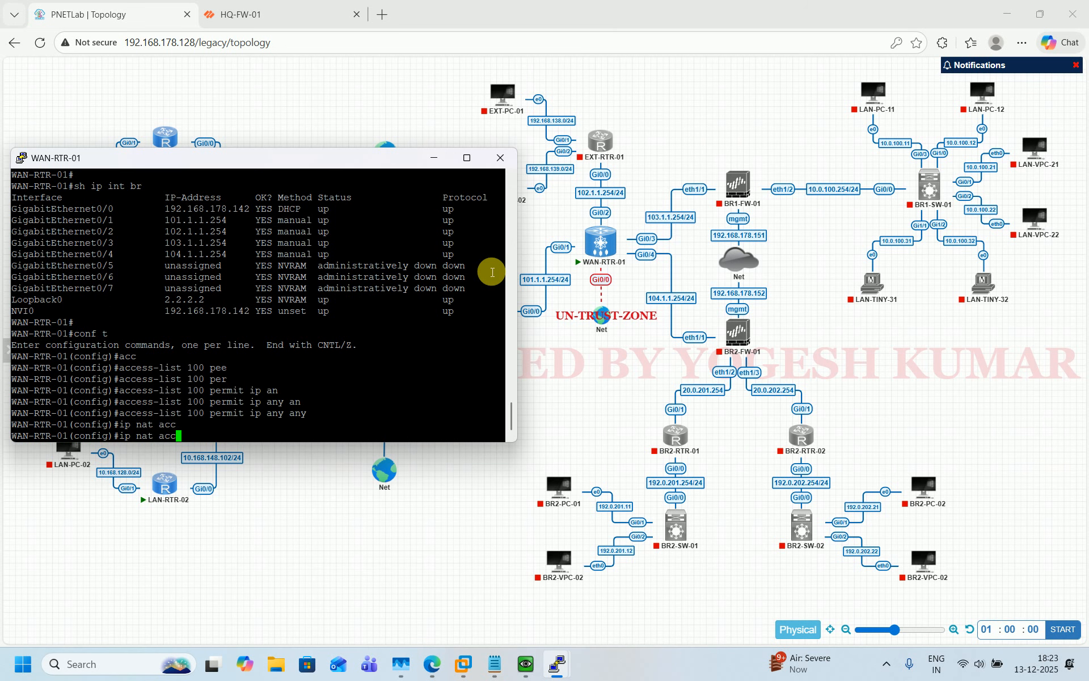
key("BackSpace")
key("BackSpace")
key("BackSpace")
type("in")
key("Tab")
type("so")
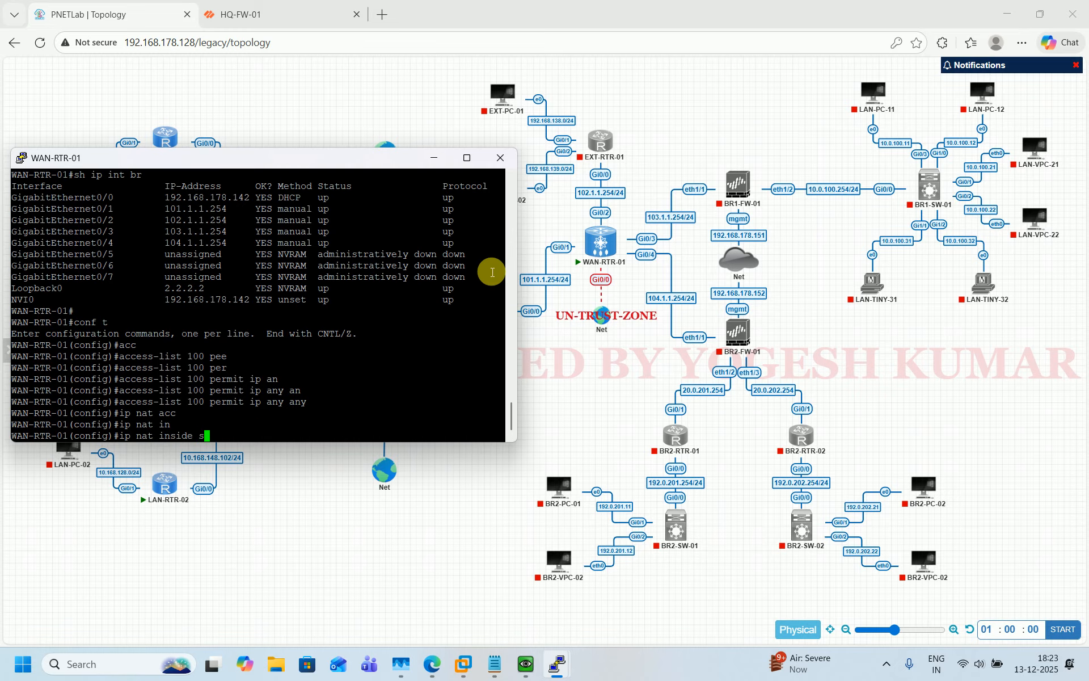
key("Tab")
type("l")
key("Tab")
type("10")
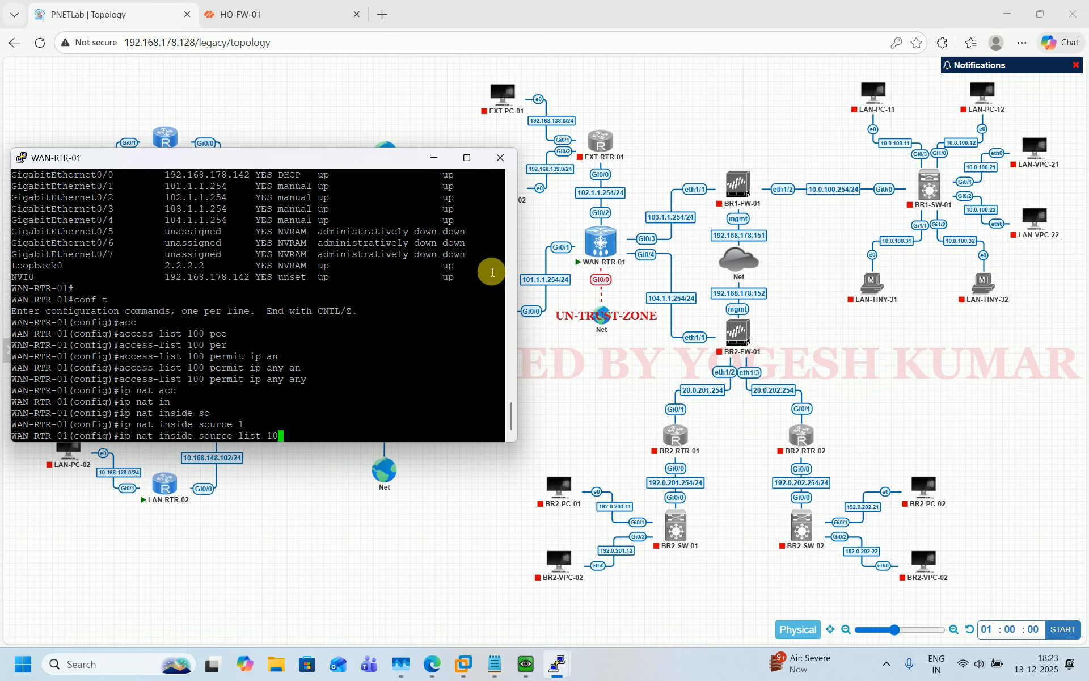
type("0 in")
key("Tab")
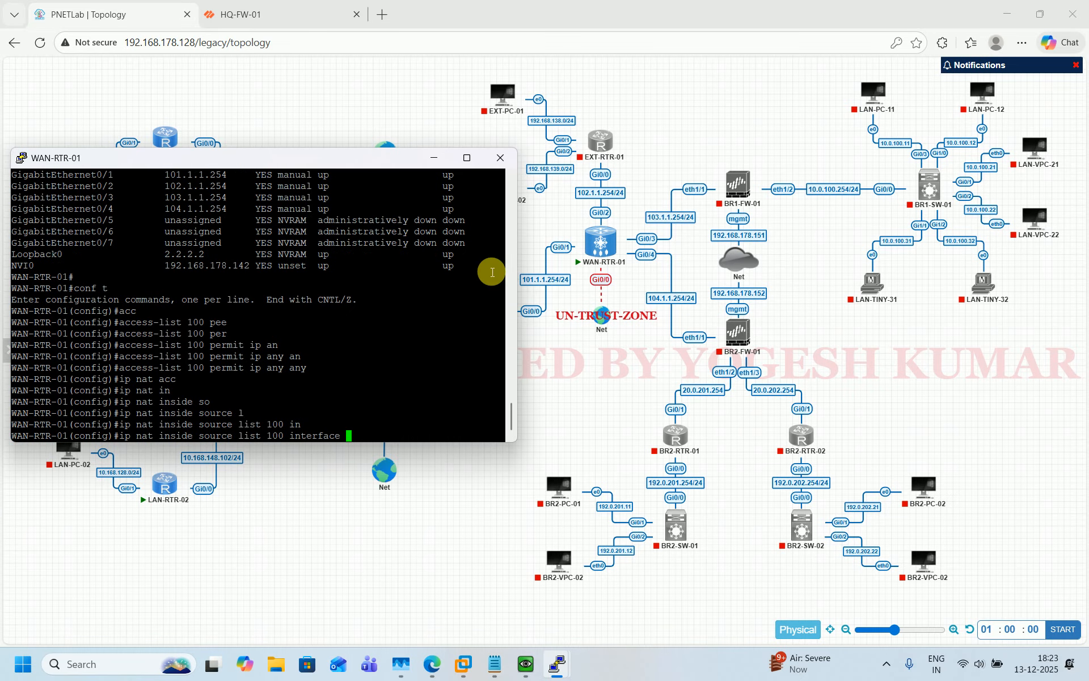
scroll(361, 255, "up", 4)
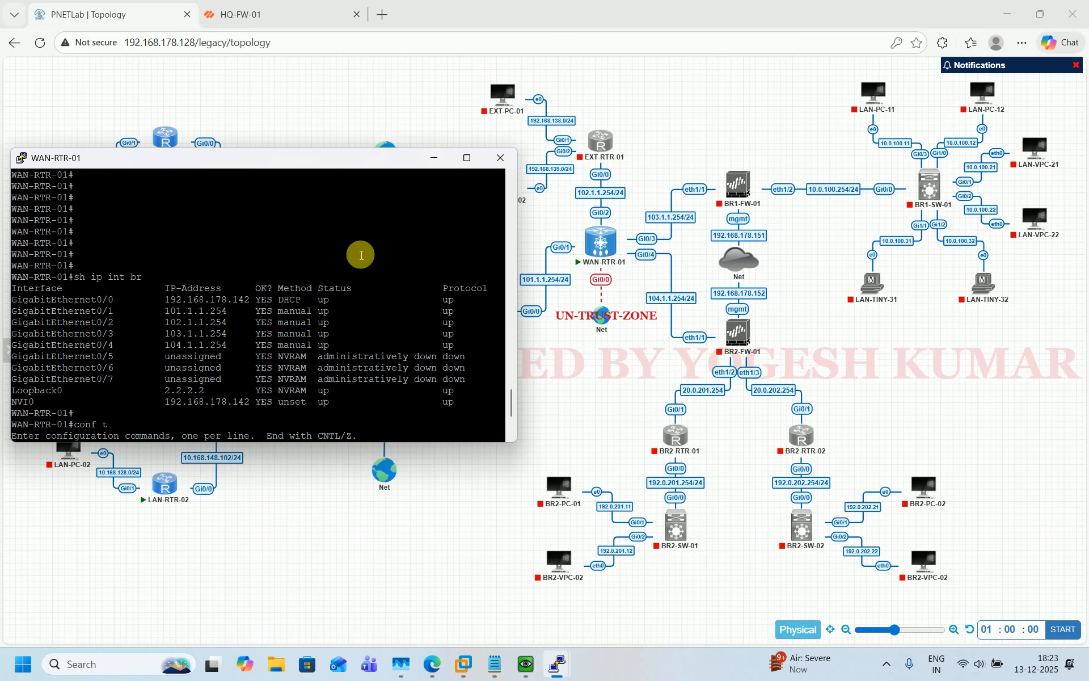
double_click(71, 300)
scroll(165, 307, "down", 1)
right_click(331, 356)
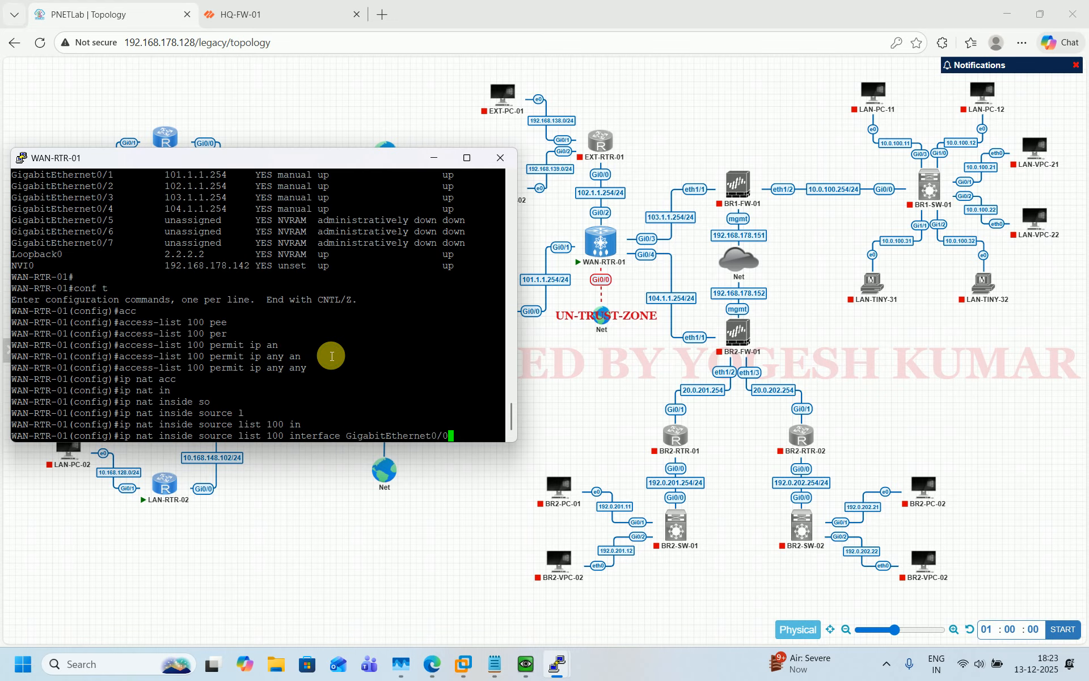
type("ov")
key("Tab")
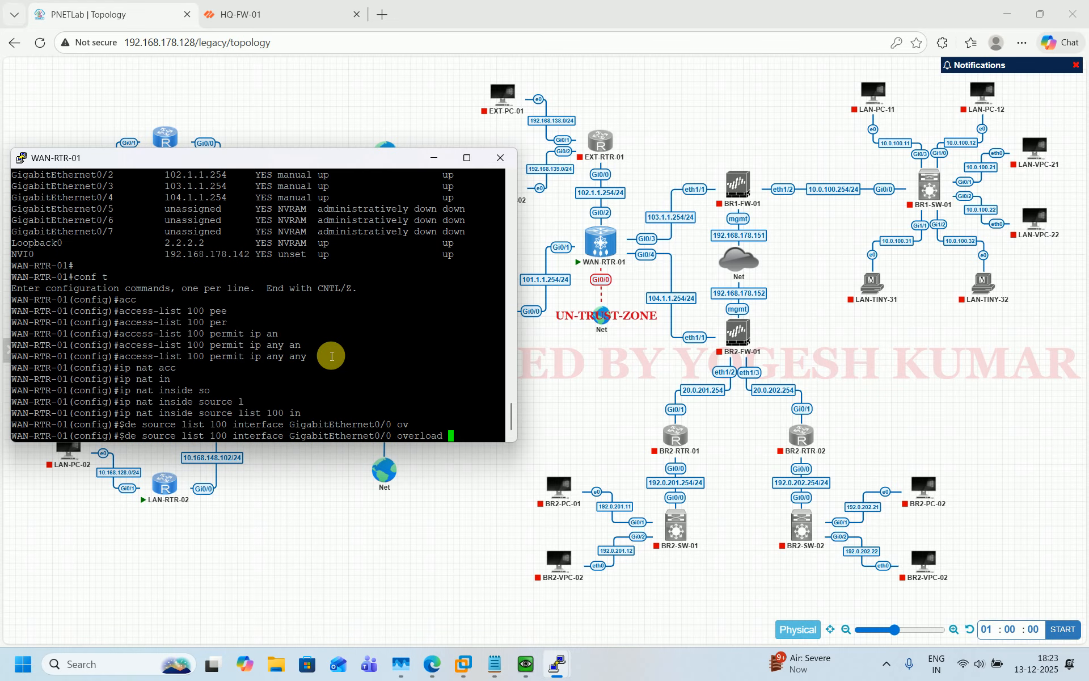
key("Return")
Save the configuration with do wr and return to the privileged prompt
type("do wr")
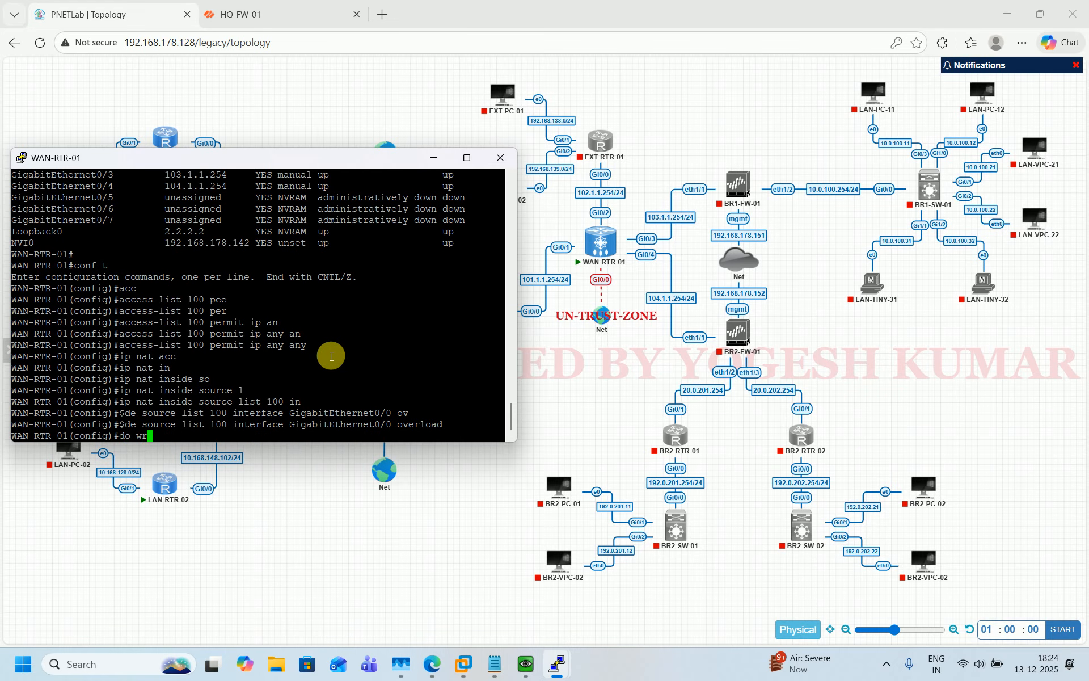
key("Return")
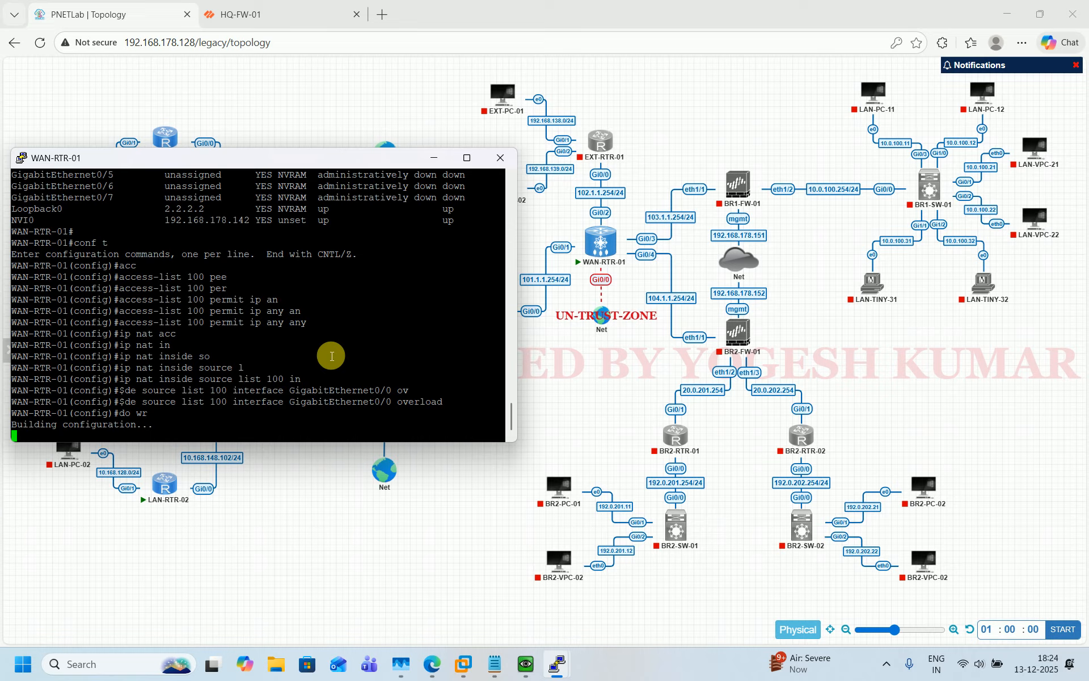
key("ctrl+z")
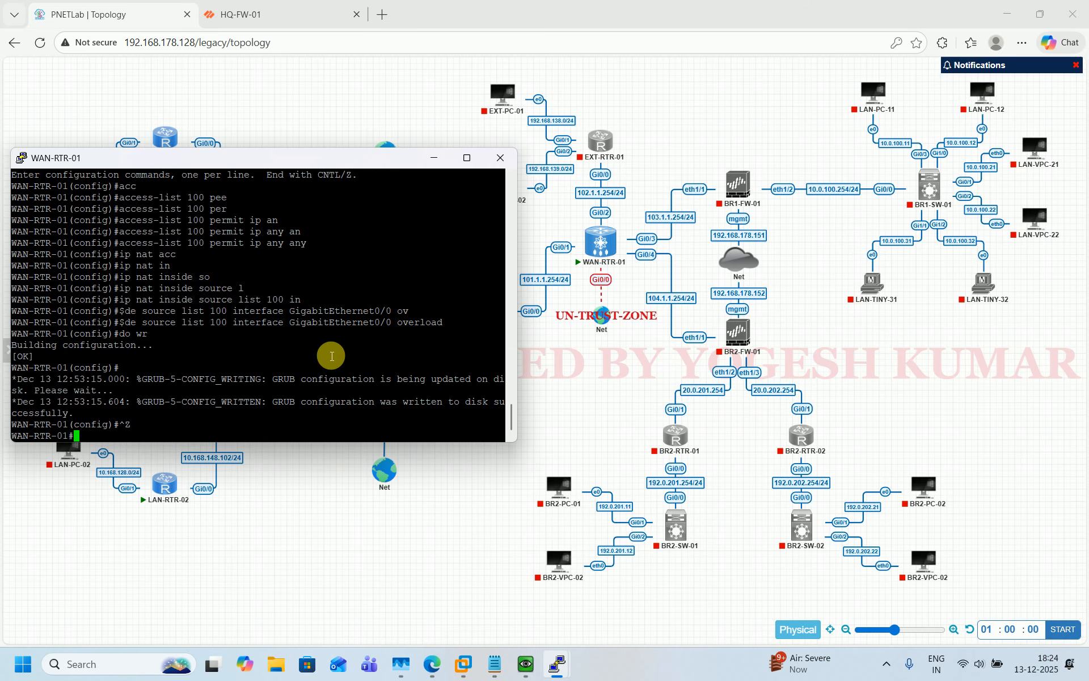
key("Return")
key("Return")
key("Return")
key("Return")
key("Return")
key("Return")
key("Return")
key("Return")
key("Return")
key("Return")
key("Return")
key("Return")
key("Return")
key("Return")
type("pi")
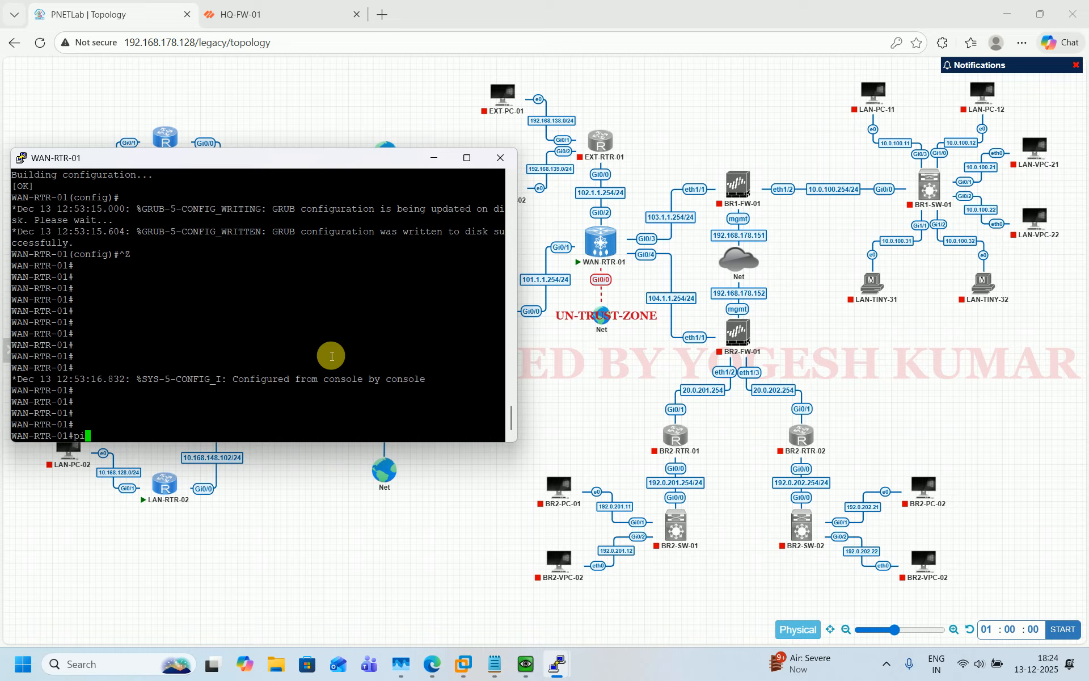
type("ng 8.8.88.")
Ping 8.8.8.8 from WAN-RTR-01 and stop the continuous ping on HQ-FW-01
key("BackSpace")
key("BackSpace")
type(".8")
key("Return")
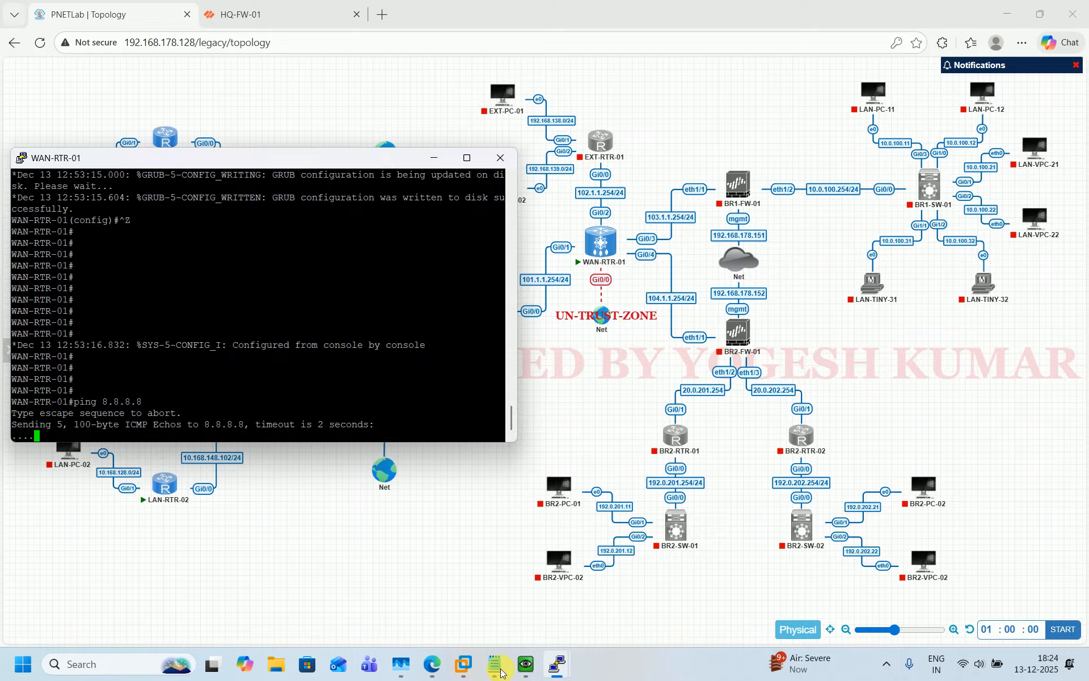
mouse_move(526, 663)
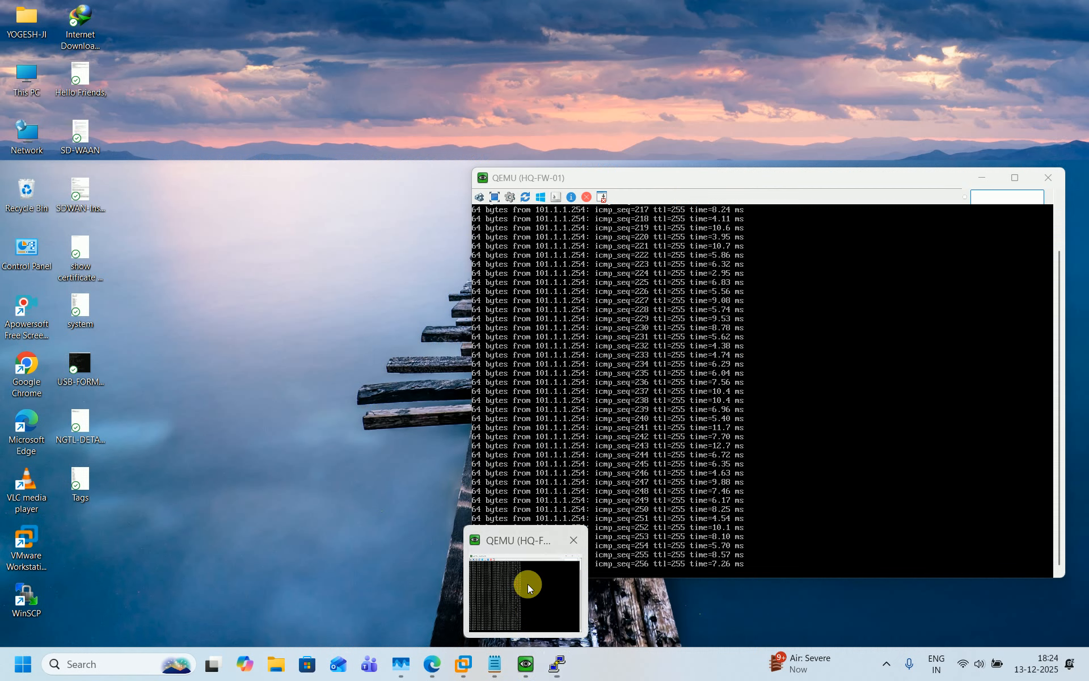
left_click(527, 583)
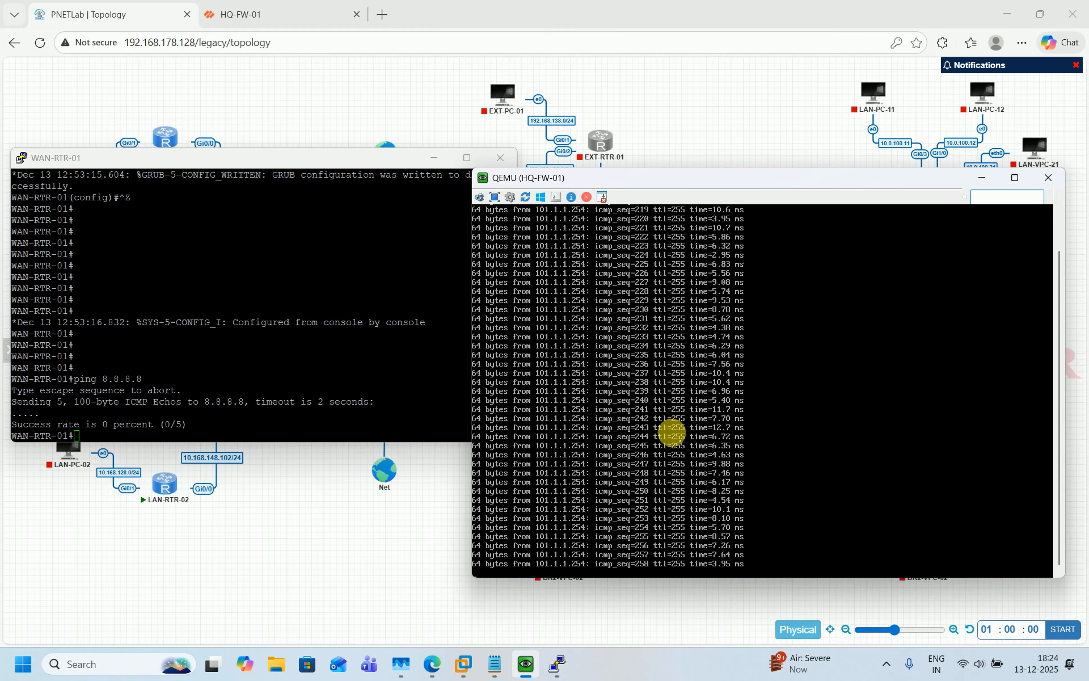
key("ctrl+c")
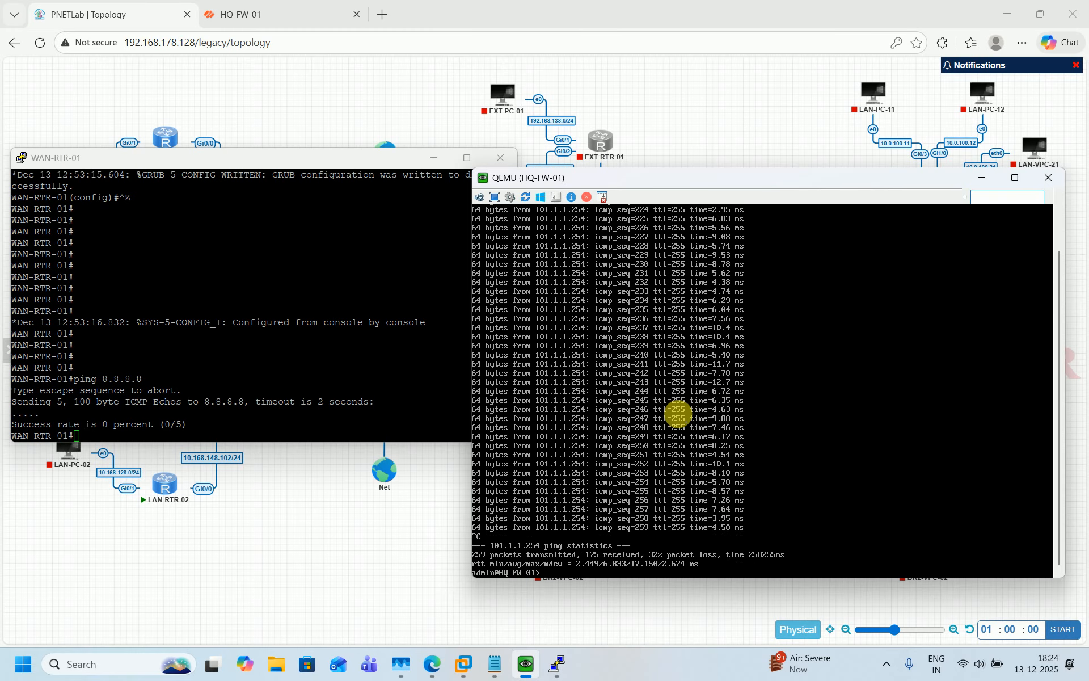
key("Return")
key("Return")
key("Return")
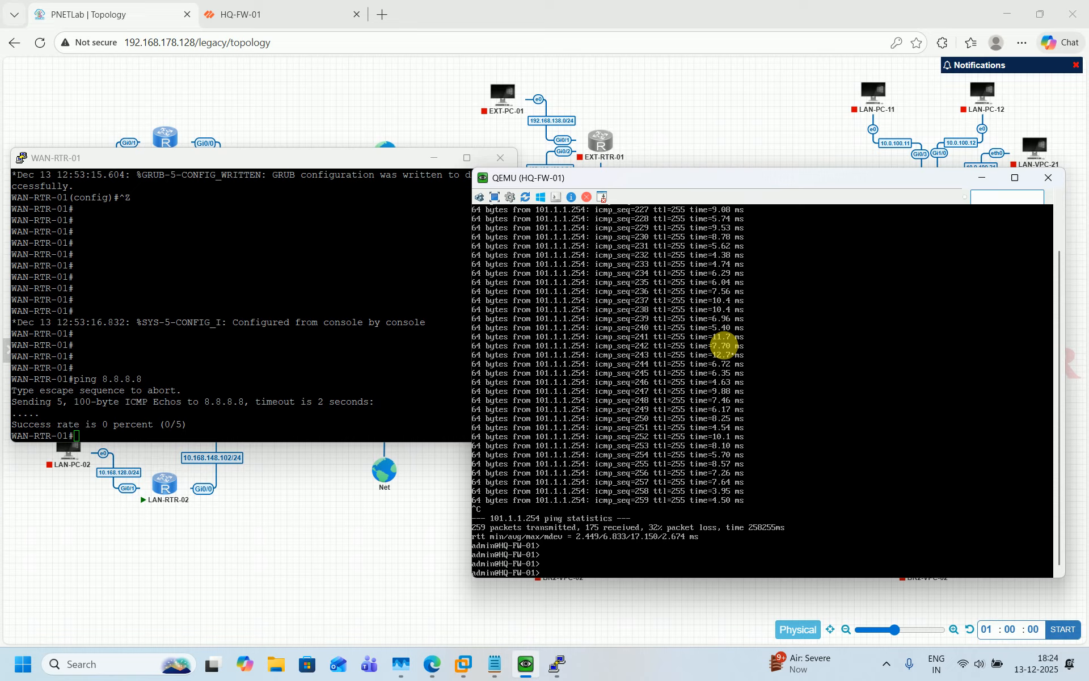
Ping 8.8.8.8 again, then ping it with source GigabitEthernet0/1
left_click(405, 358)
key("Up")
key("Return")
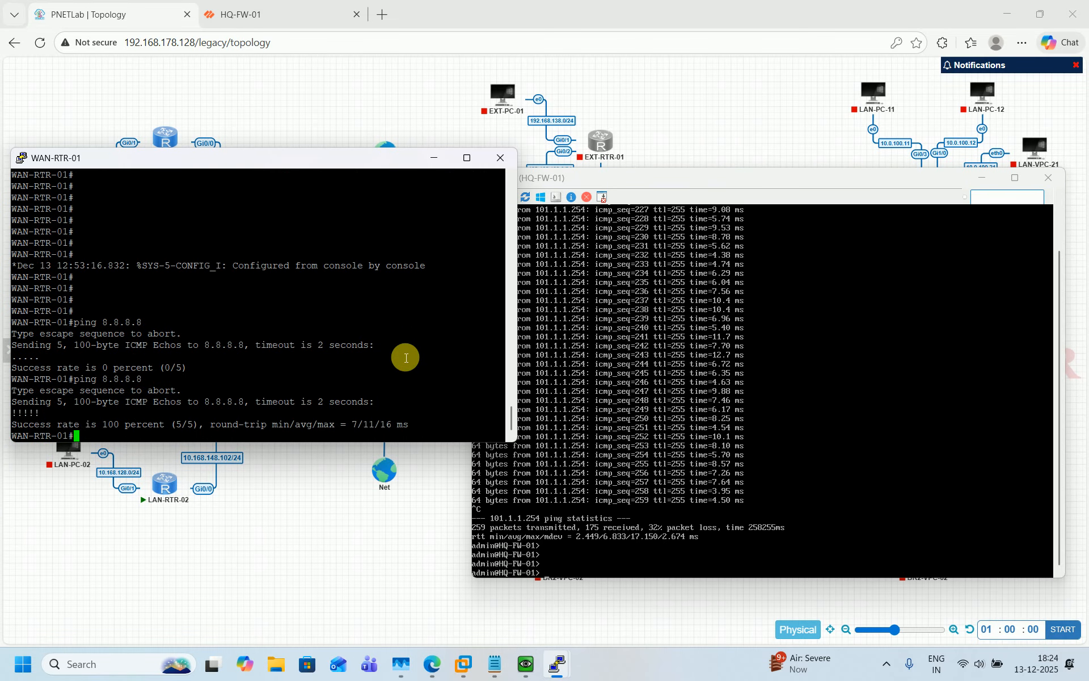
key("Return")
key("Return")
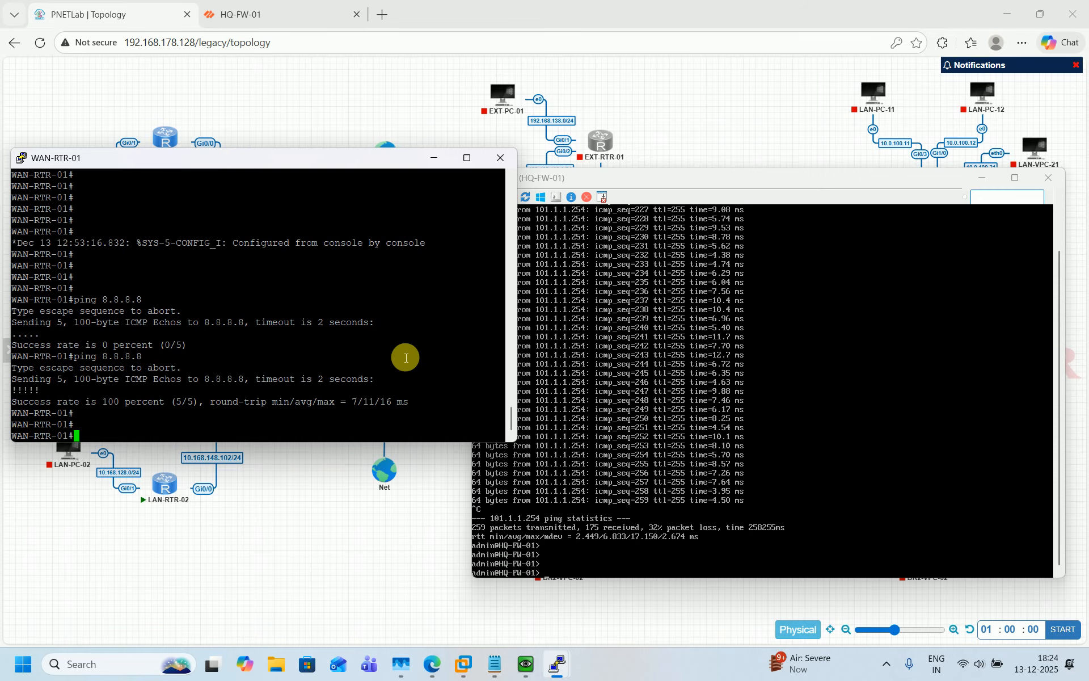
key("Up")
type("so")
scroll(406, 357, "up", 7)
scroll(406, 357, "up", 4)
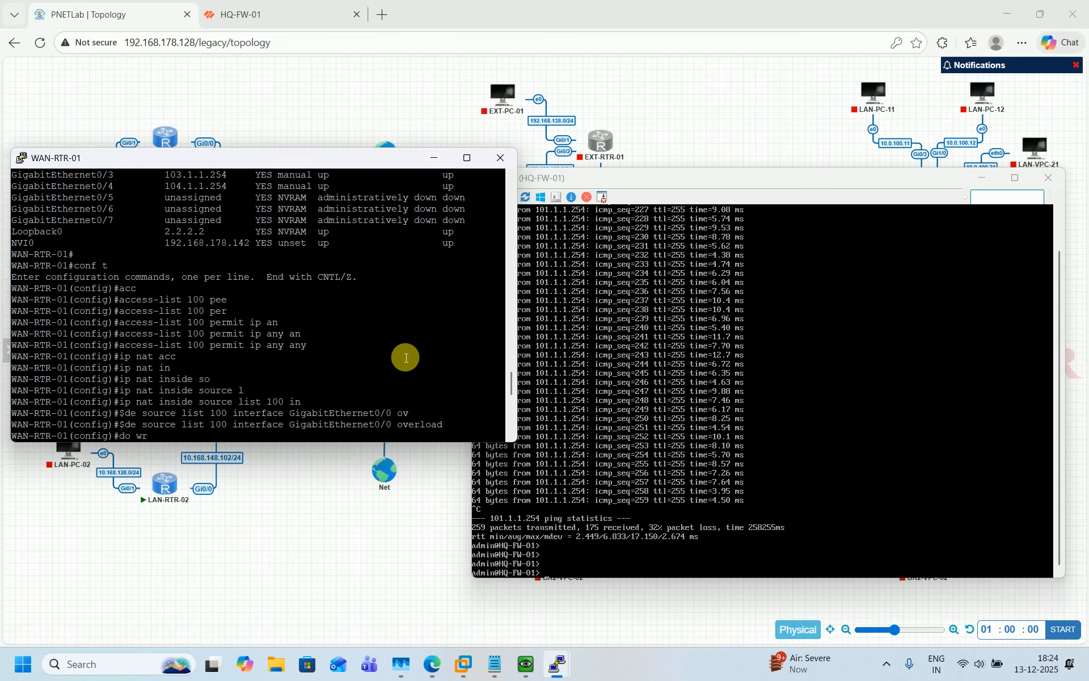
scroll(407, 357, "up", 4)
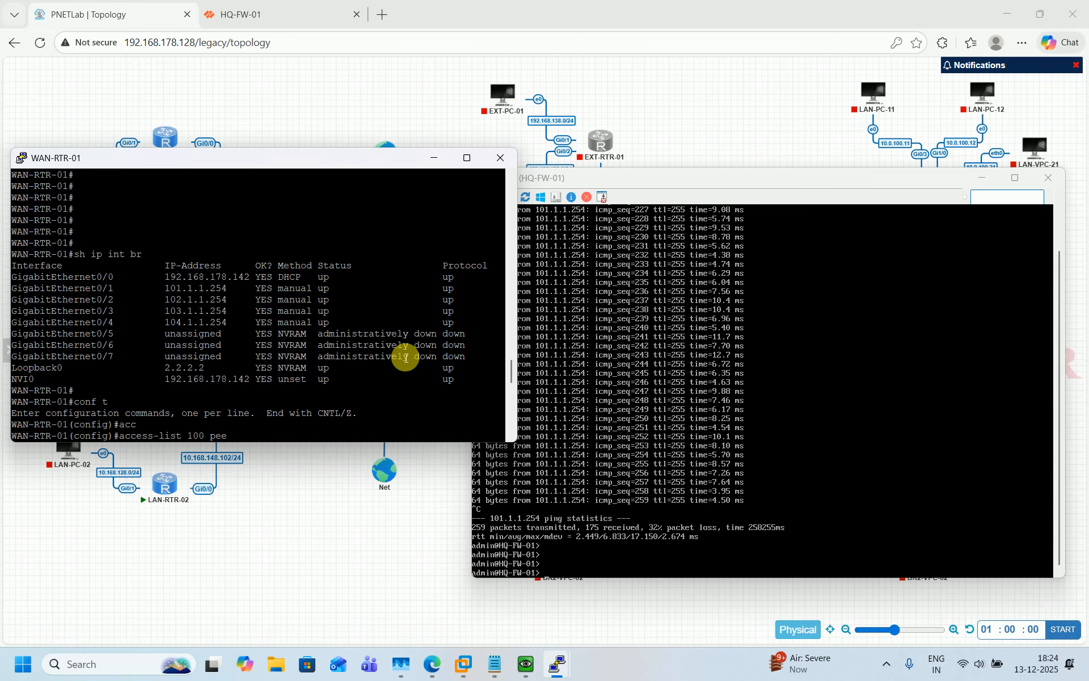
double_click(98, 289)
right_click(170, 316)
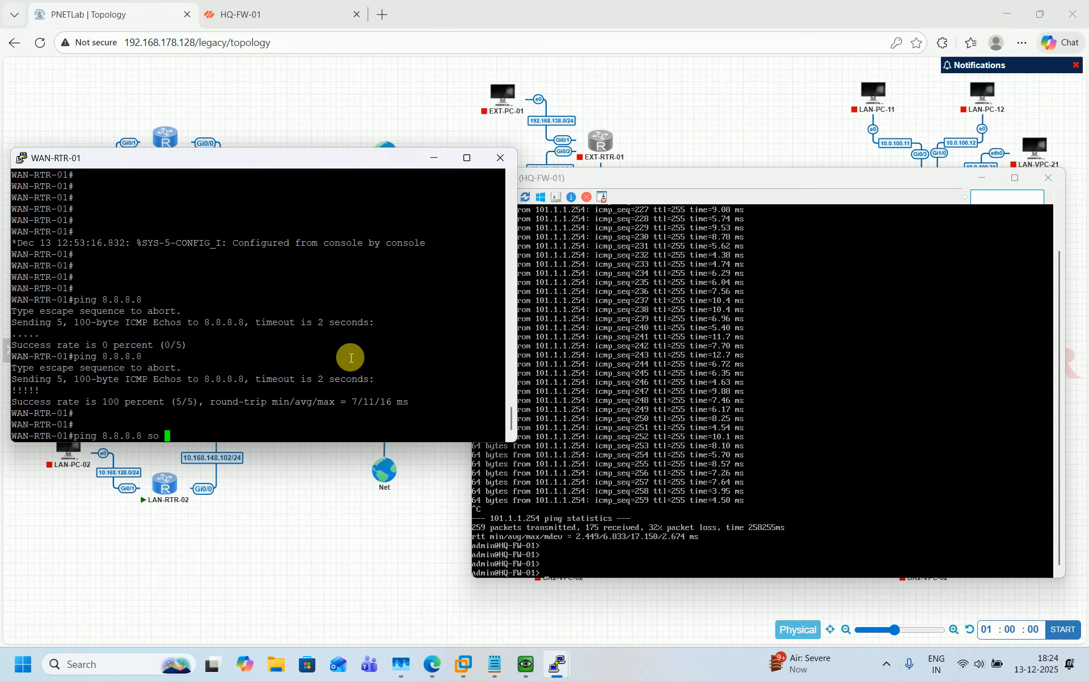
key("Return")
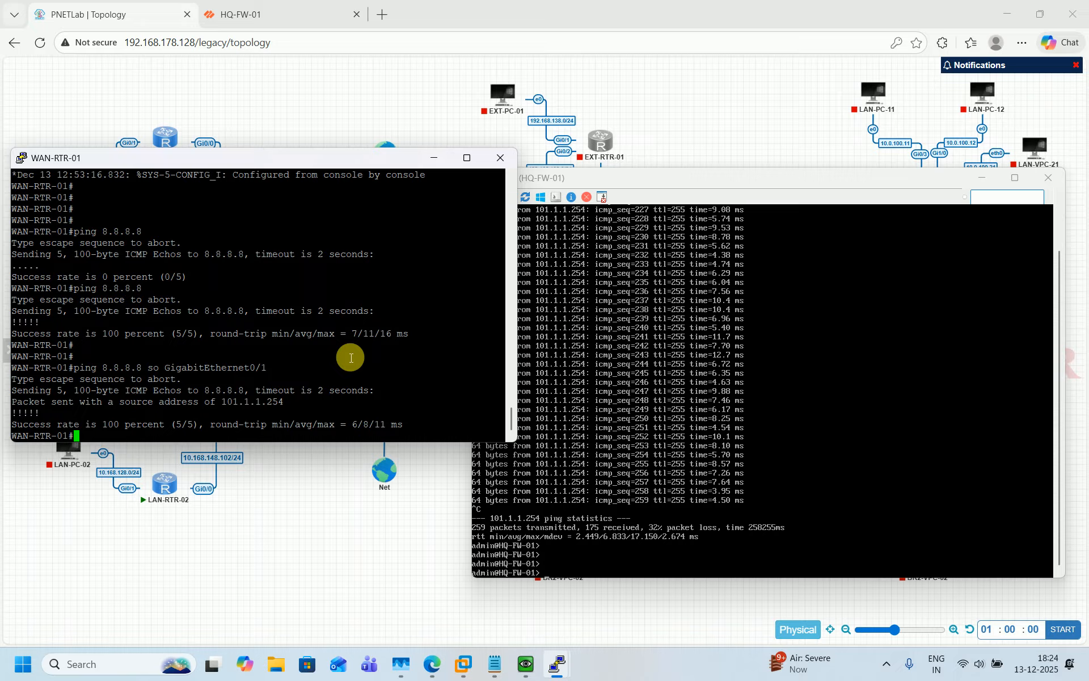
Save the router configuration with wr and close the WAN-RTR-01 console
type("wr")
key("Return")
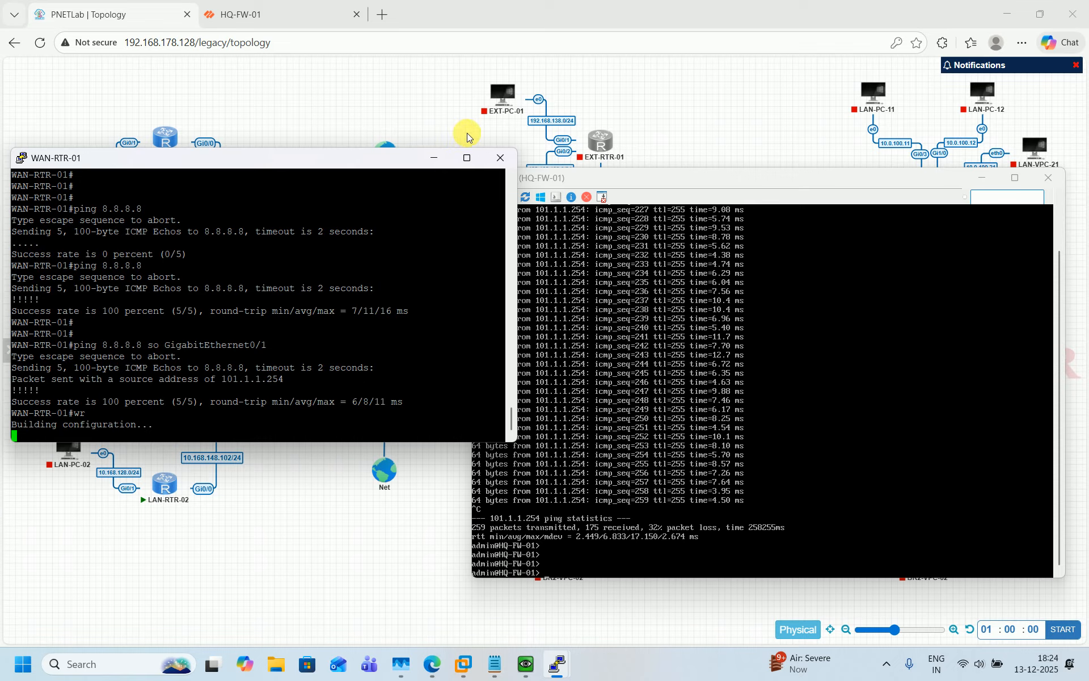
left_click(506, 158)
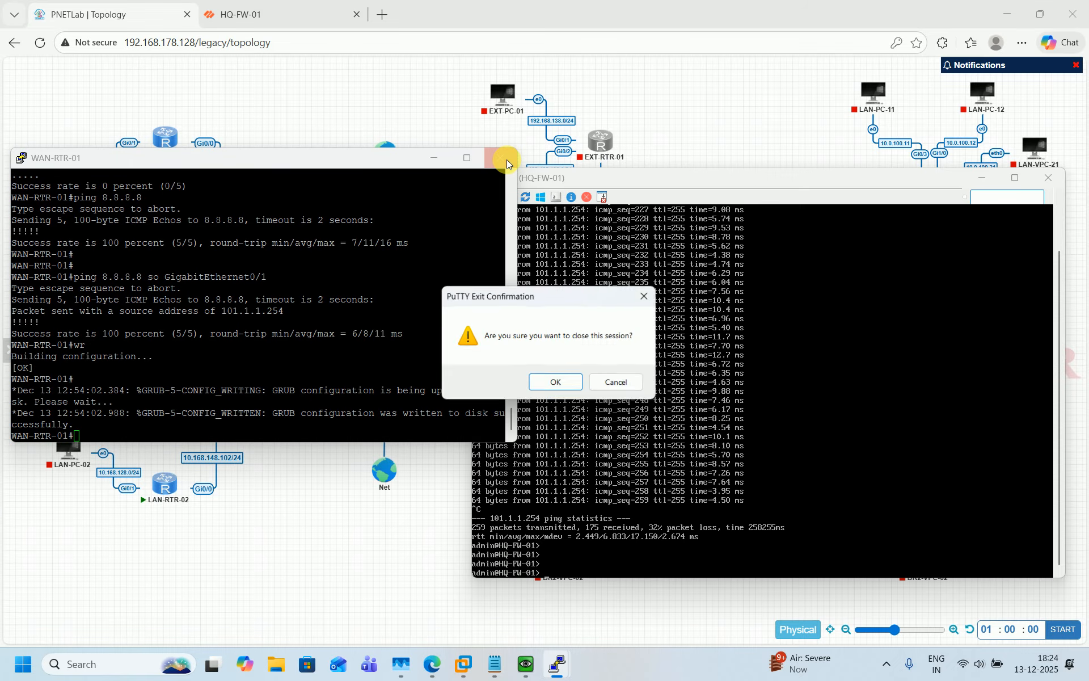
key("Return")
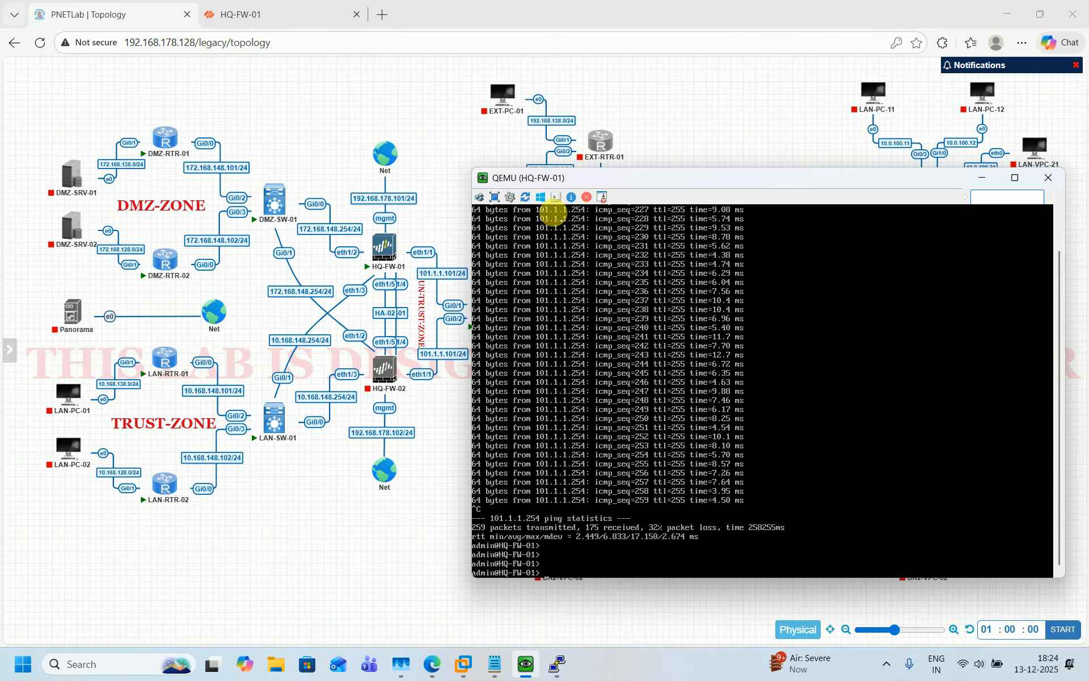
Ping 8.8.8.8 from HQ-FW-01 source 101.1.1.101 and stop it after it fails
left_click(440, 458)
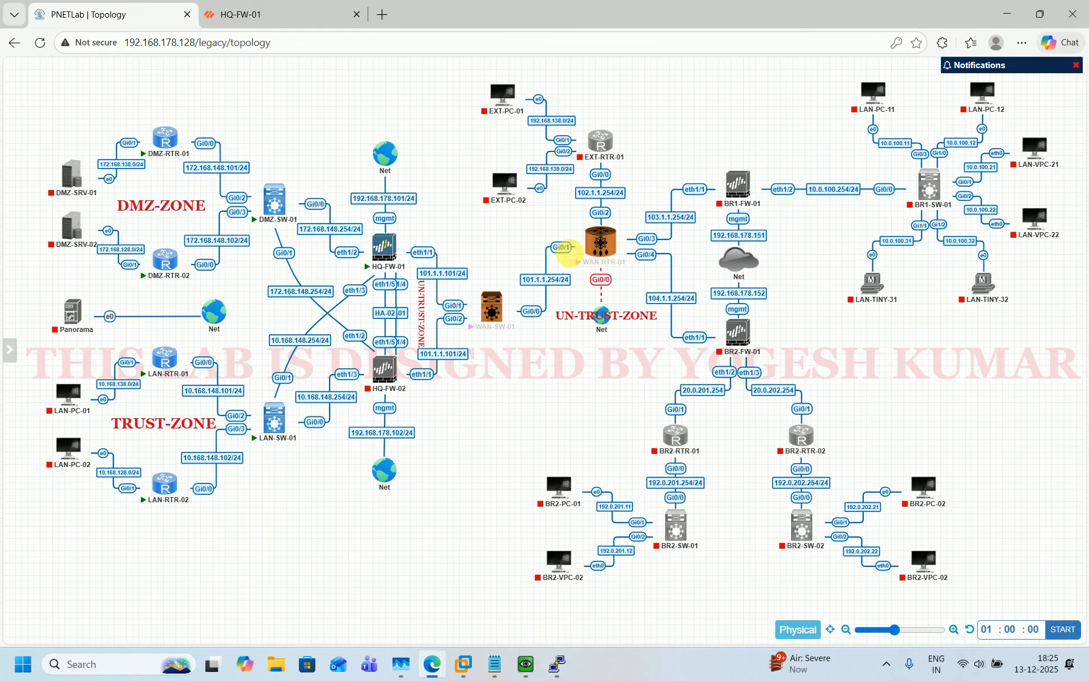
mouse_move(526, 662)
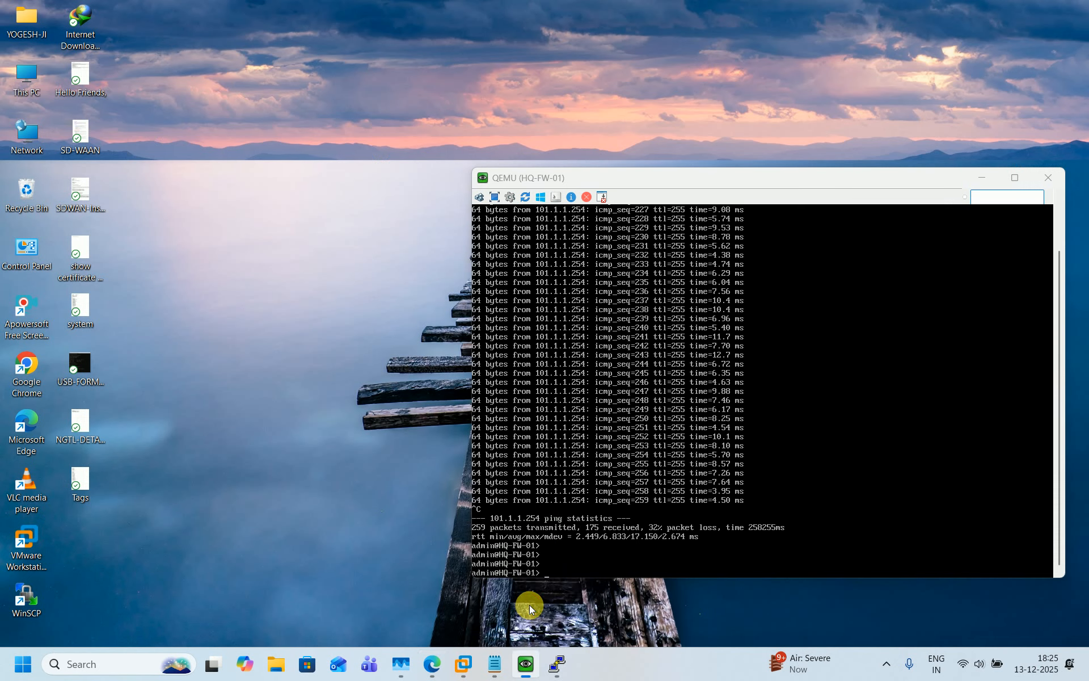
left_click(529, 605)
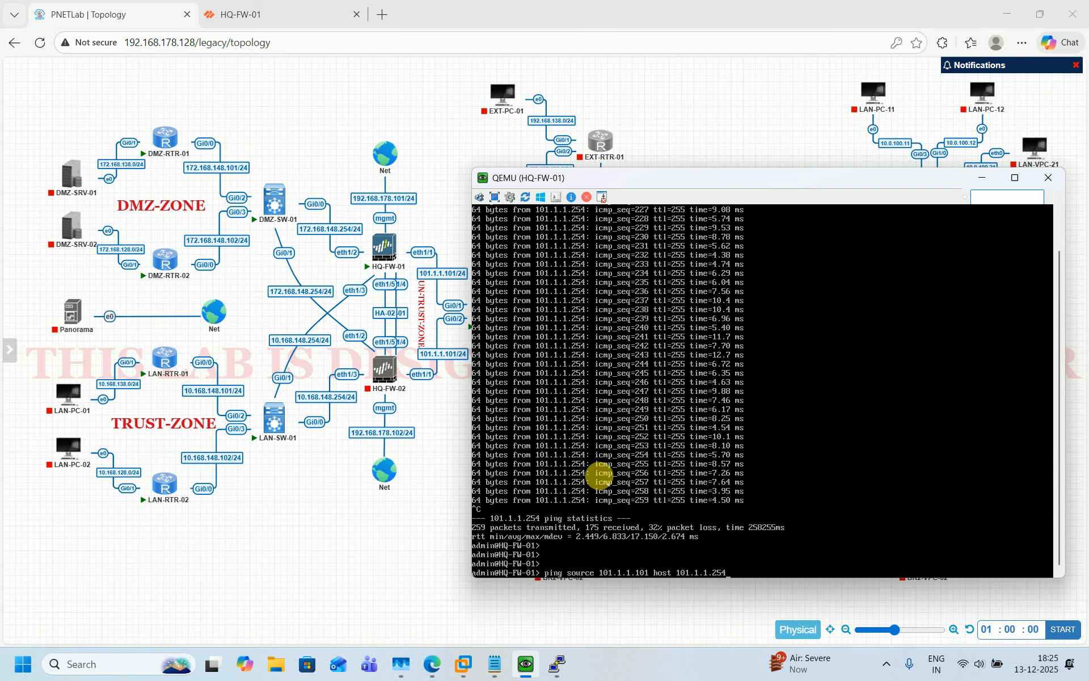
key("BackSpace")
key("BackSpace")
key("BackSpace")
key("BackSpace")
key("BackSpace")
key("BackSpace")
key("BackSpace")
key("BackSpace")
key("BackSpace")
key("BackSpace")
key("BackSpace")
type("8.8.8")
key("Return")
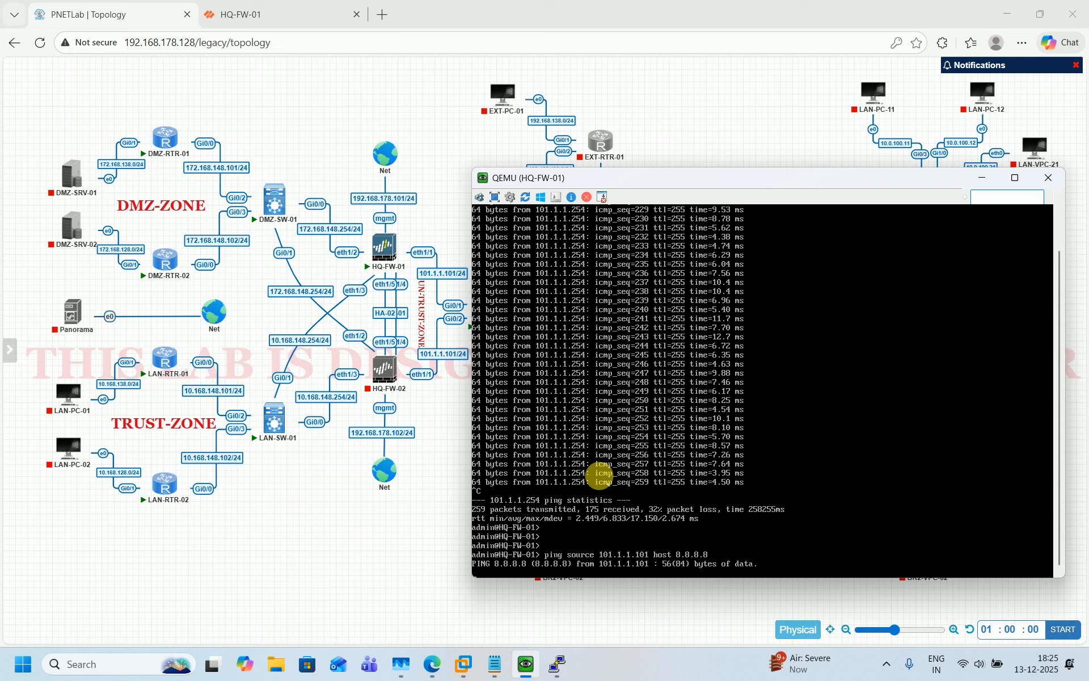
key("ctrl+c")
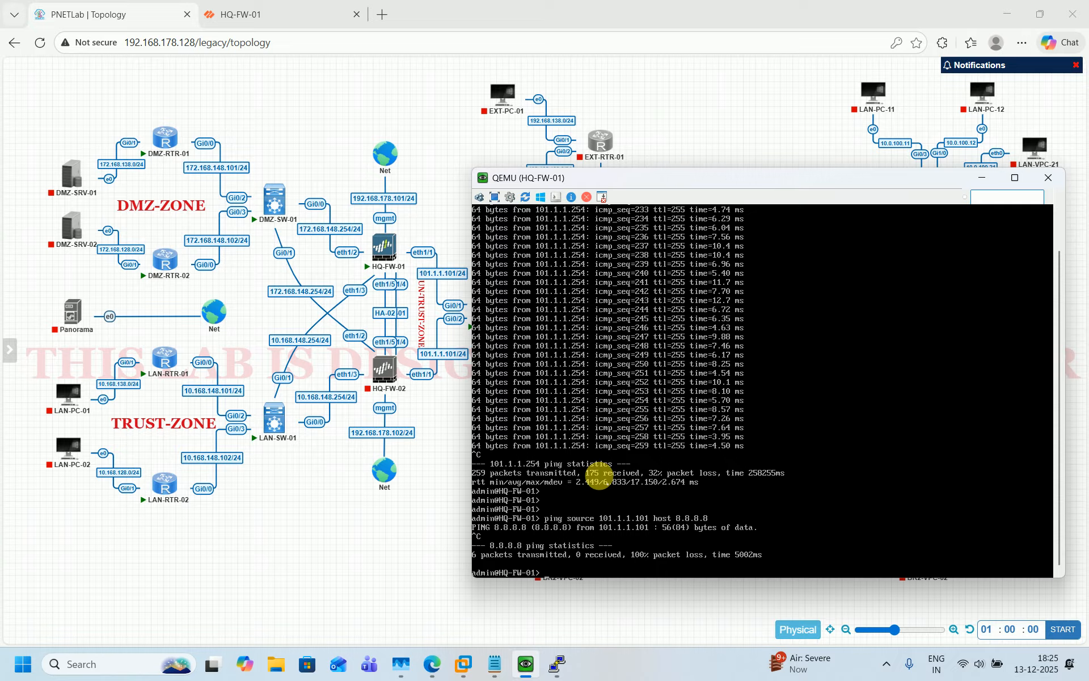
key("Return")
key("Return")
key("Return")
key("Return")
key("Return")
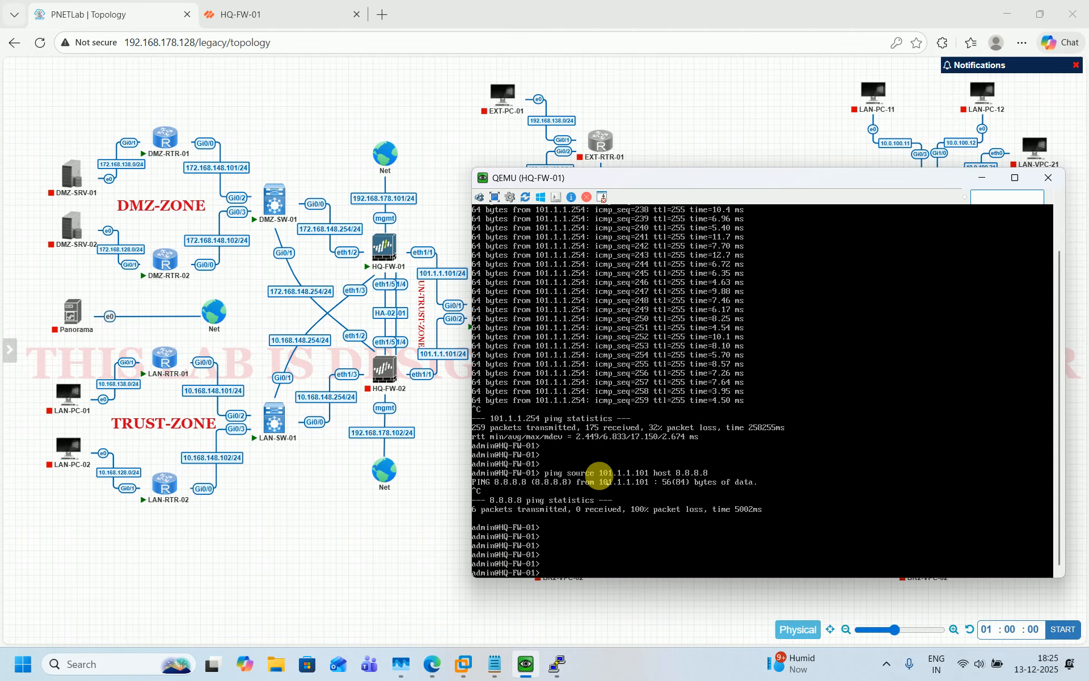
Display HQ-FW-01's routing table with show routing route
type("show routing route")
key("Return")
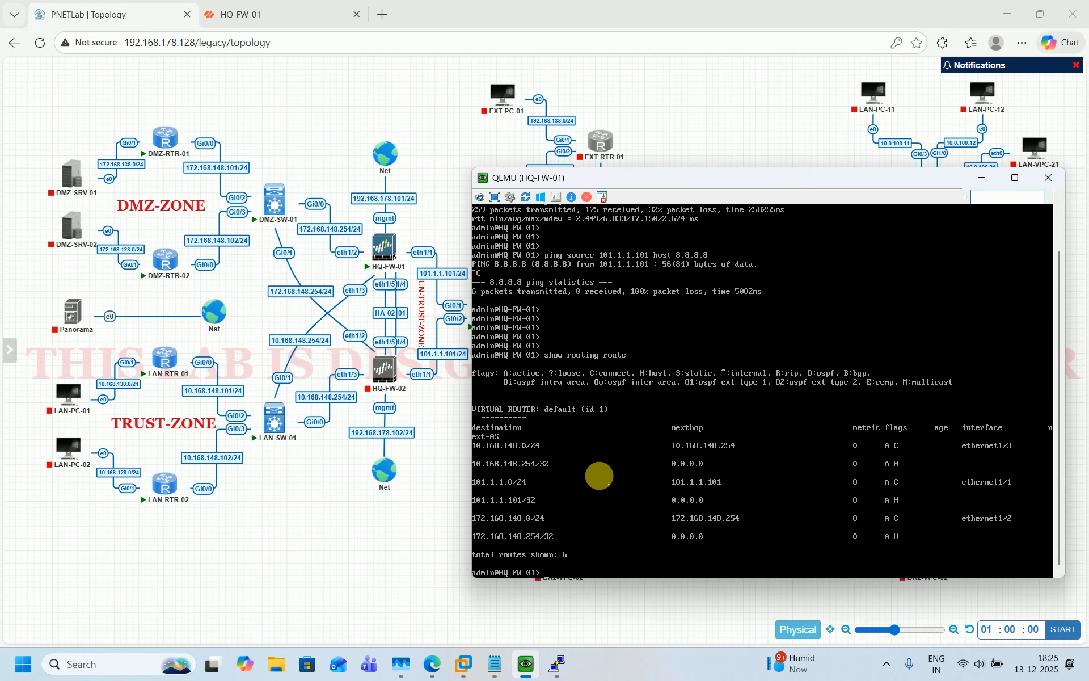
left_click(414, 558)
Go to Network > Virtual Routers in the HQ-FW-01 web UI
left_click(284, 12)
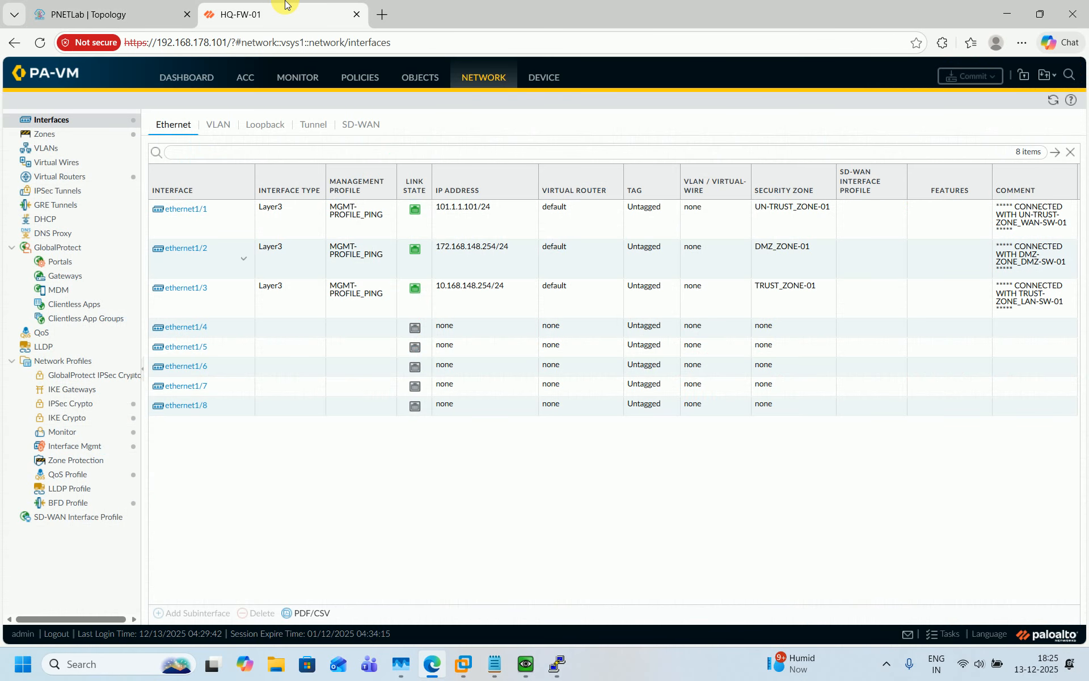
left_click(126, 16)
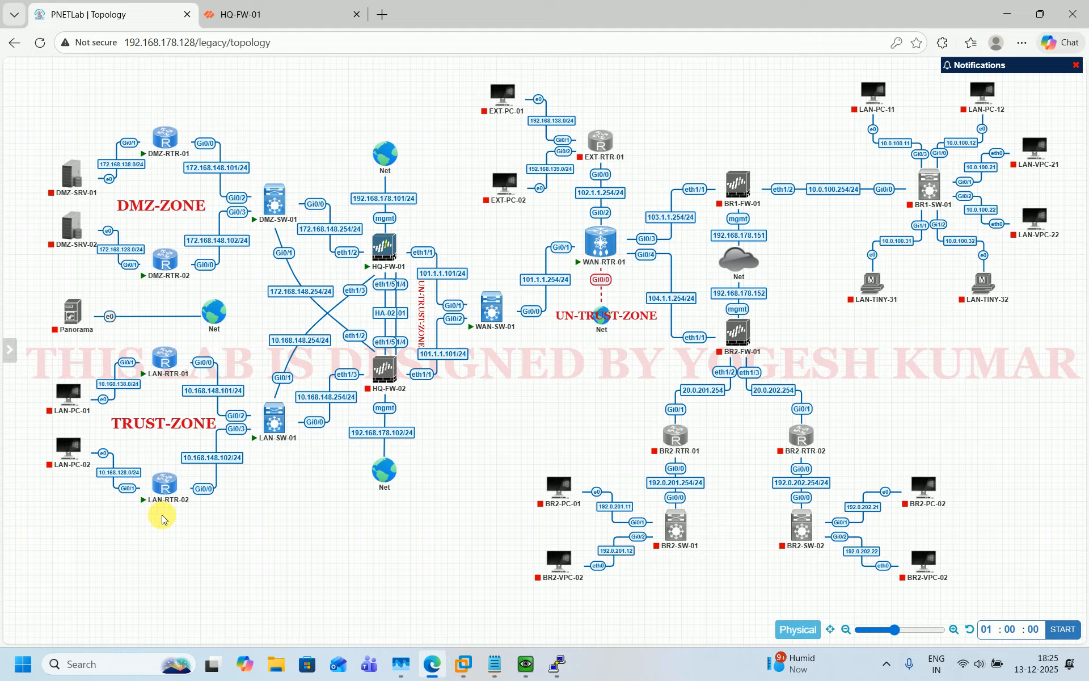
left_click(266, 17)
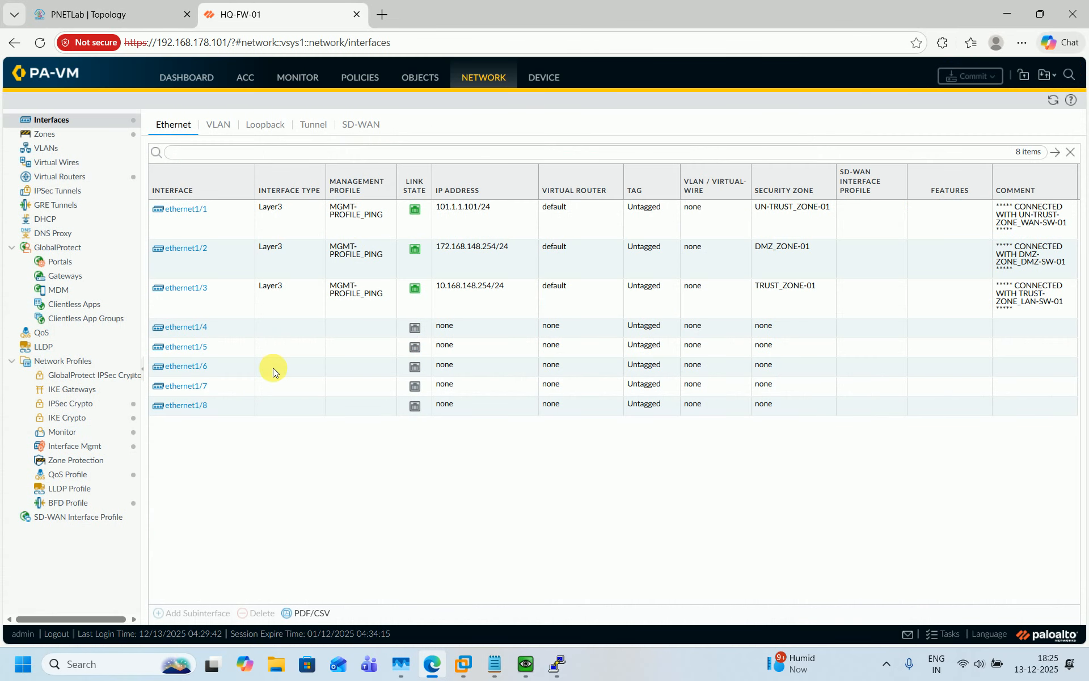
left_click(526, 663)
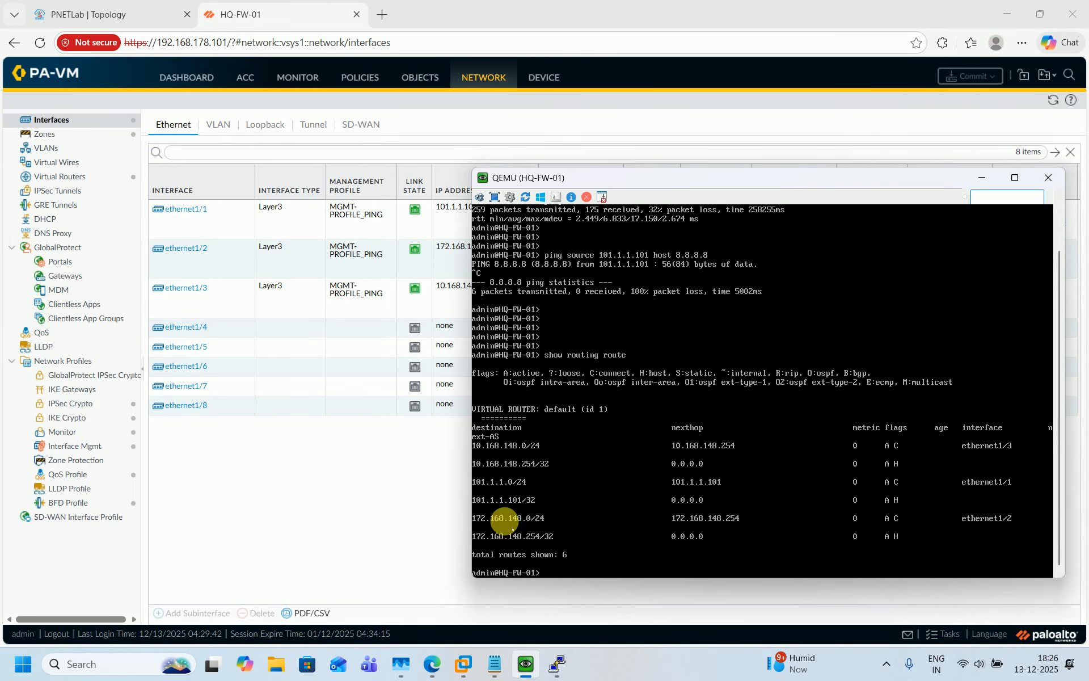
left_click(332, 529)
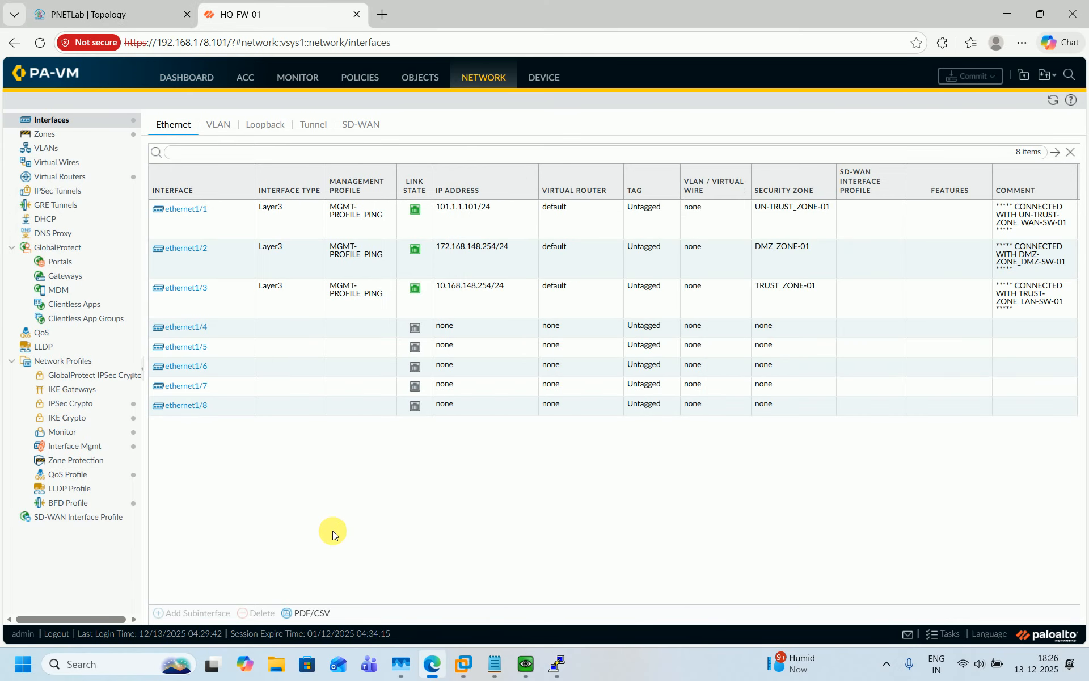
left_click(69, 179)
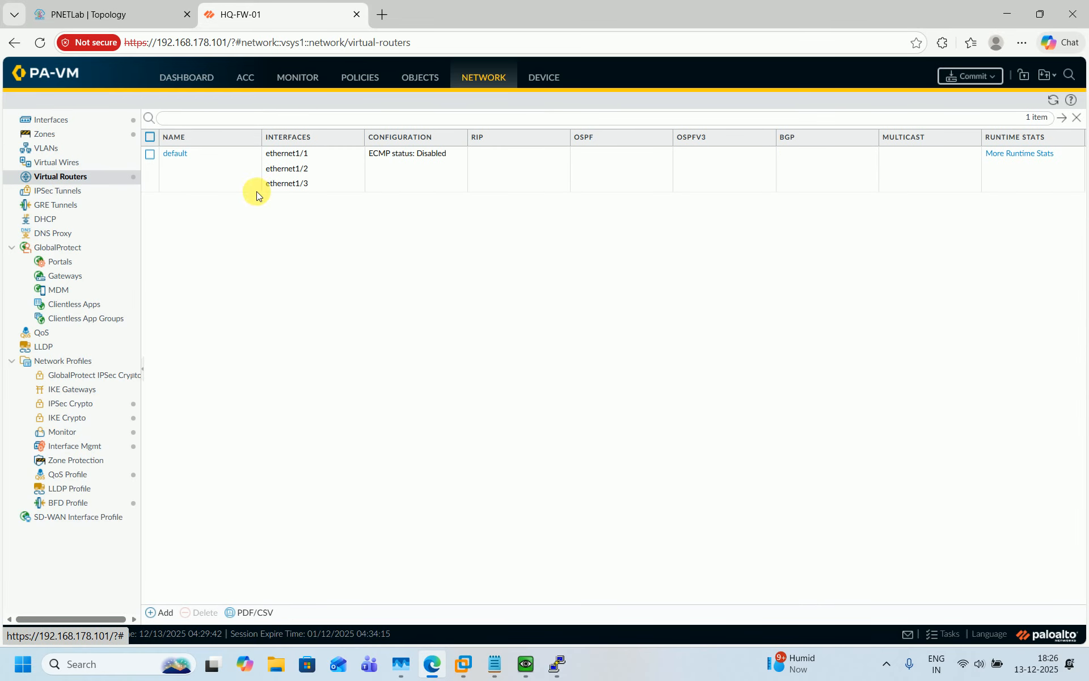
Add a static route DEFAULT-ROUTE_ISP-01 to the default router with destination 0.0.0.0/0
left_click(173, 155)
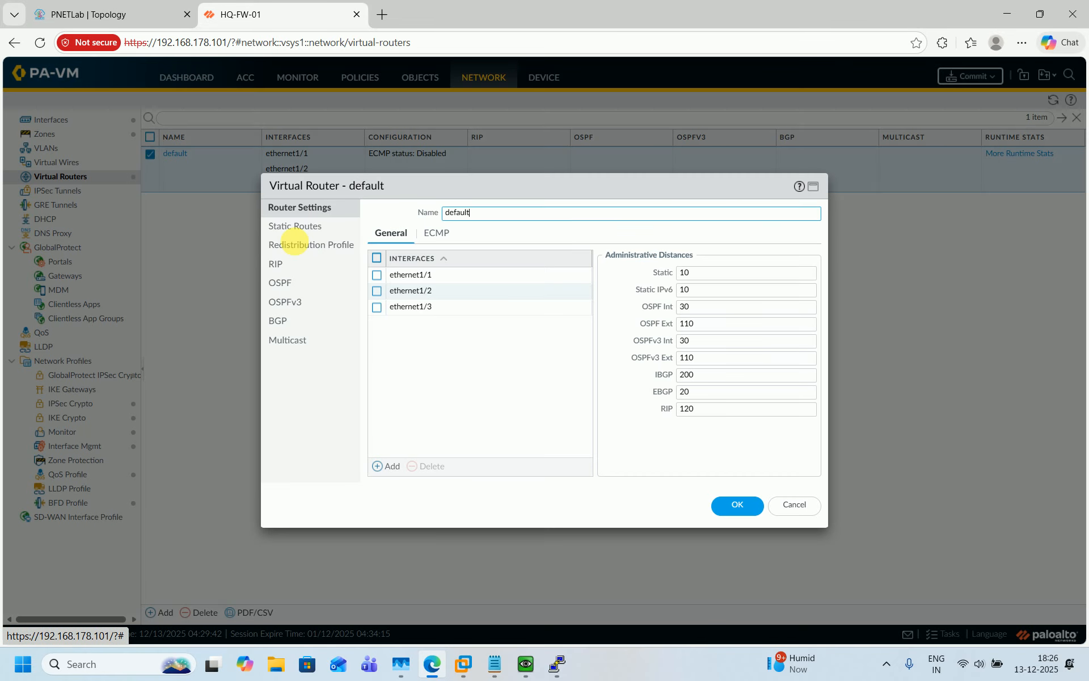
left_click(293, 228)
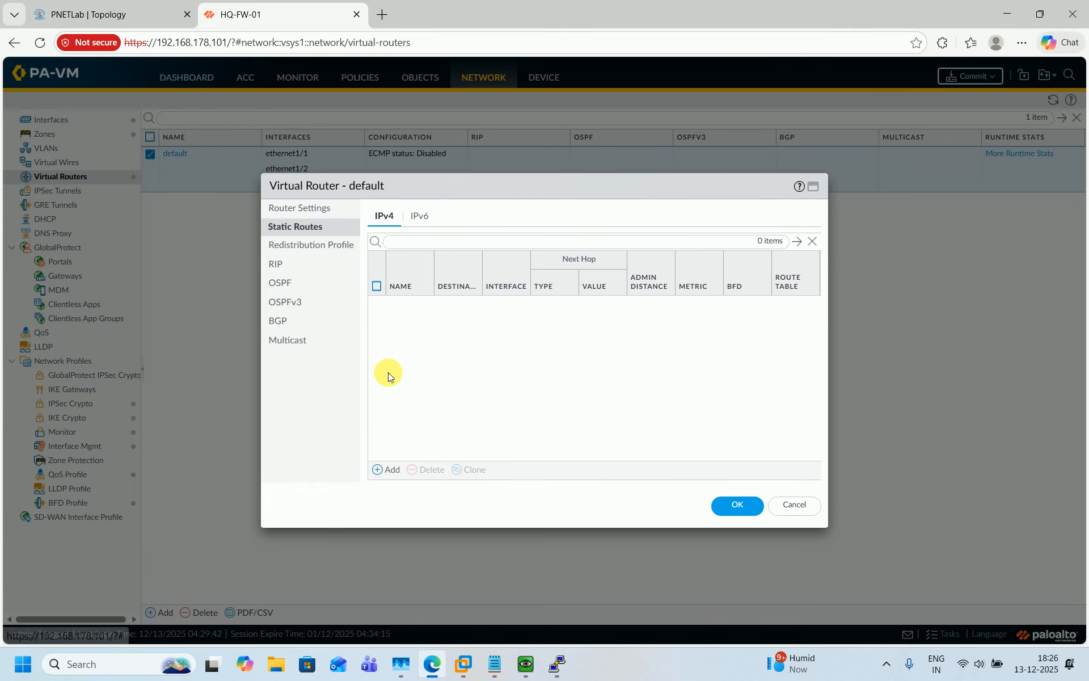
left_click(388, 471)
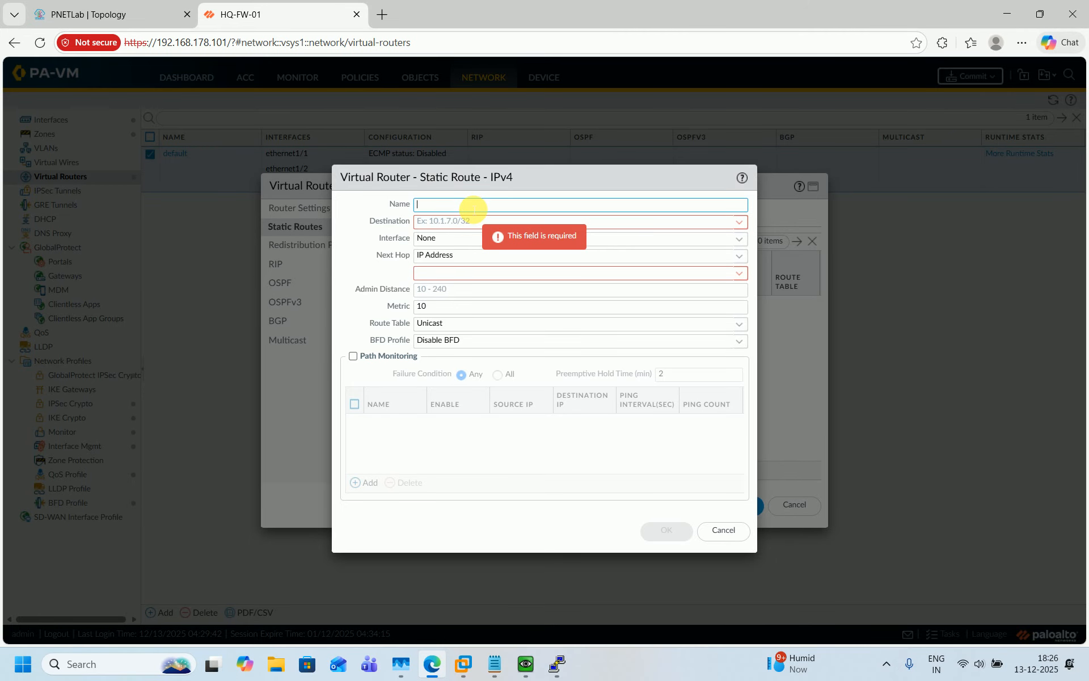
type("DEFAULT")
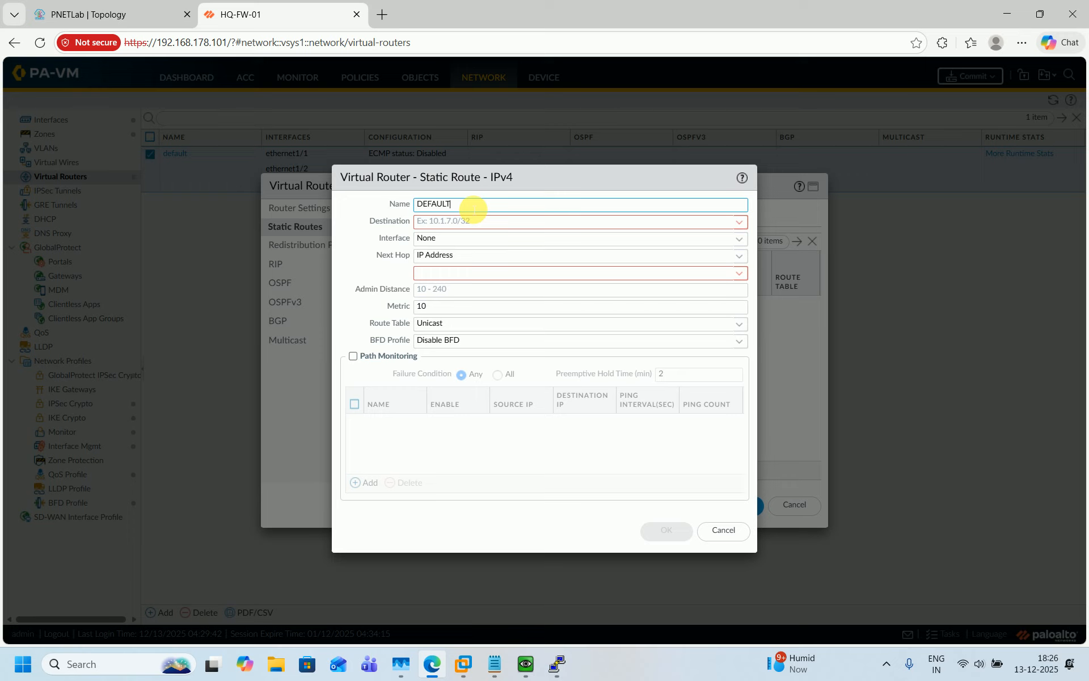
type("-ROUTE_ISP-0")
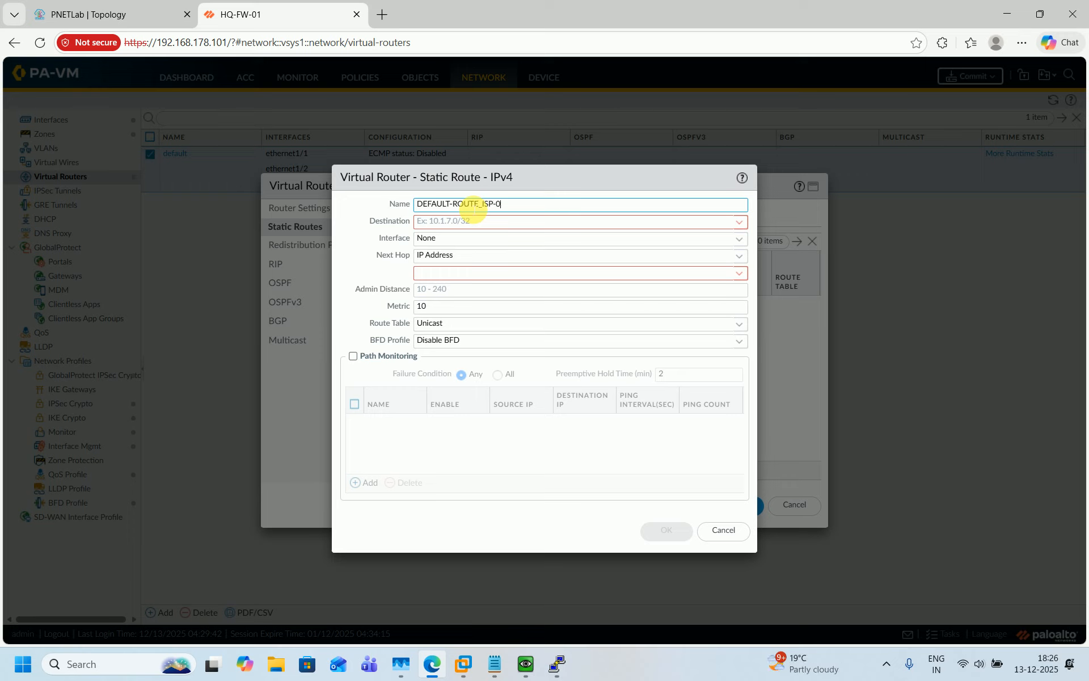
type("1")
left_click(470, 222)
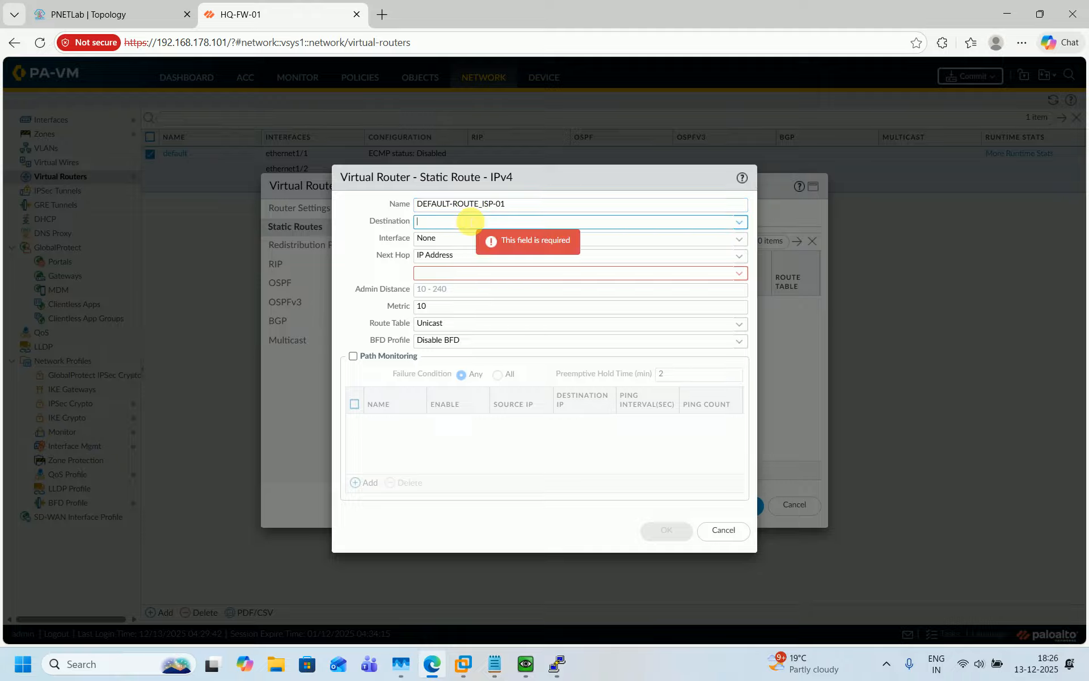
type("0.0.0.0/0")
left_click(374, 250)
Set interface ethernet1/1, next hop 101.1.1.254 and metric 101, then save the route
left_click(738, 238)
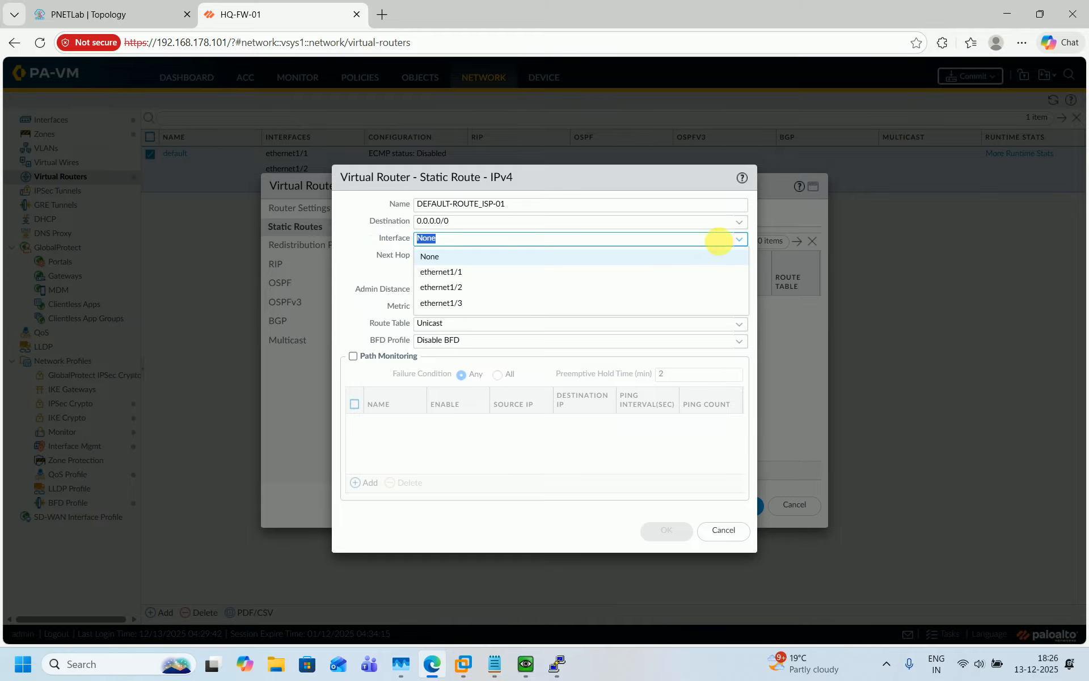
left_click(465, 275)
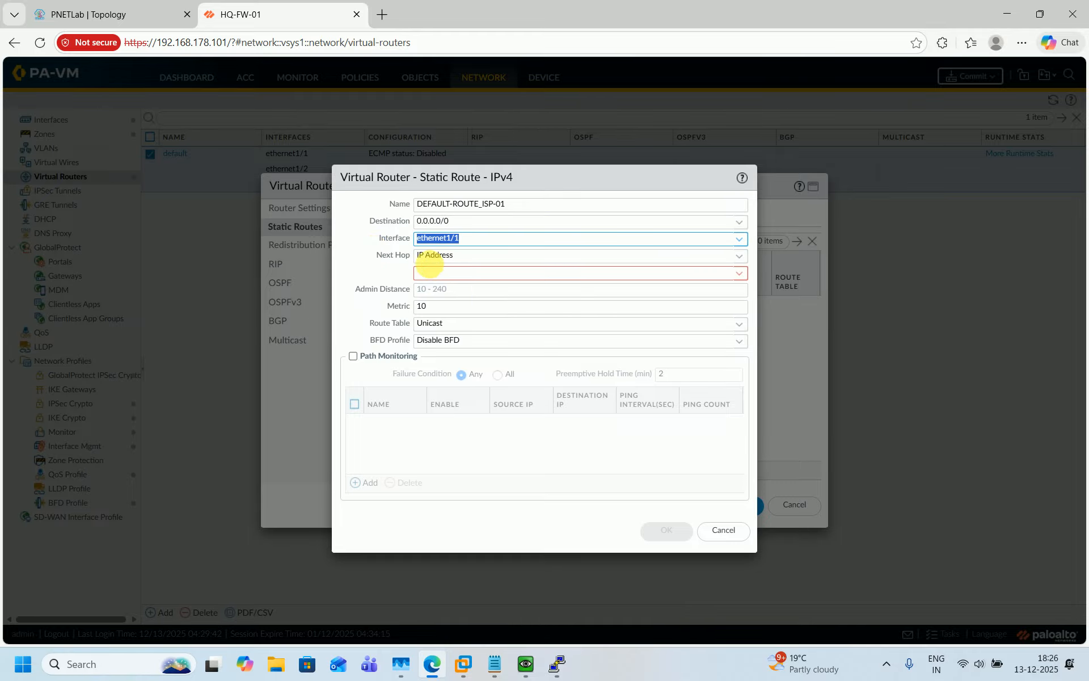
left_click(429, 274)
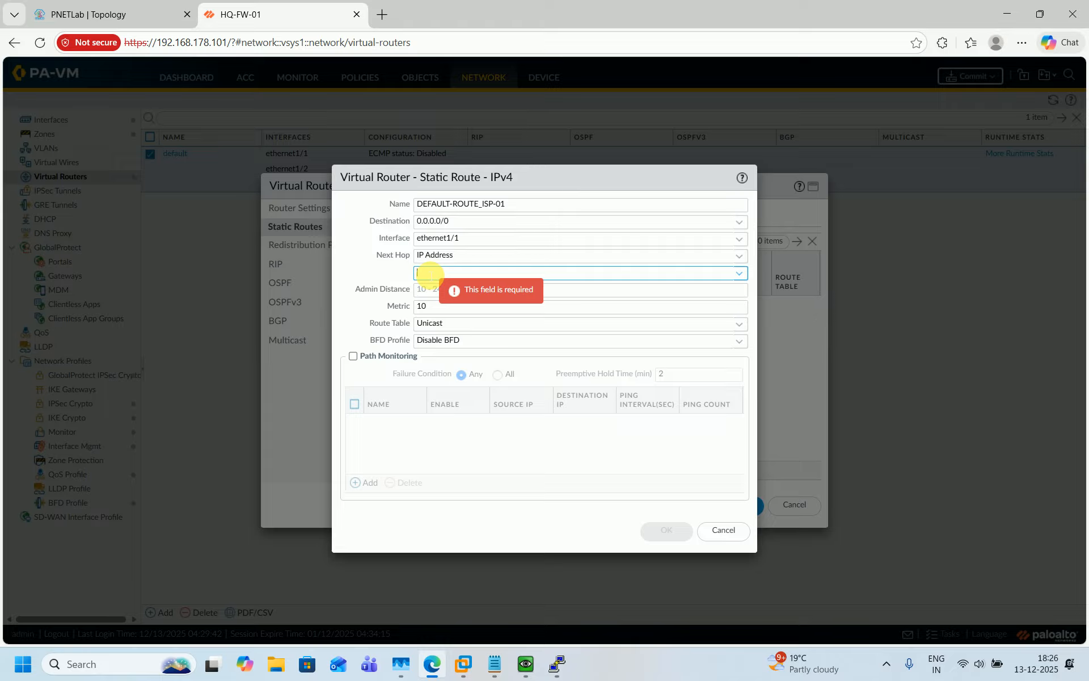
type("101.1.1.2")
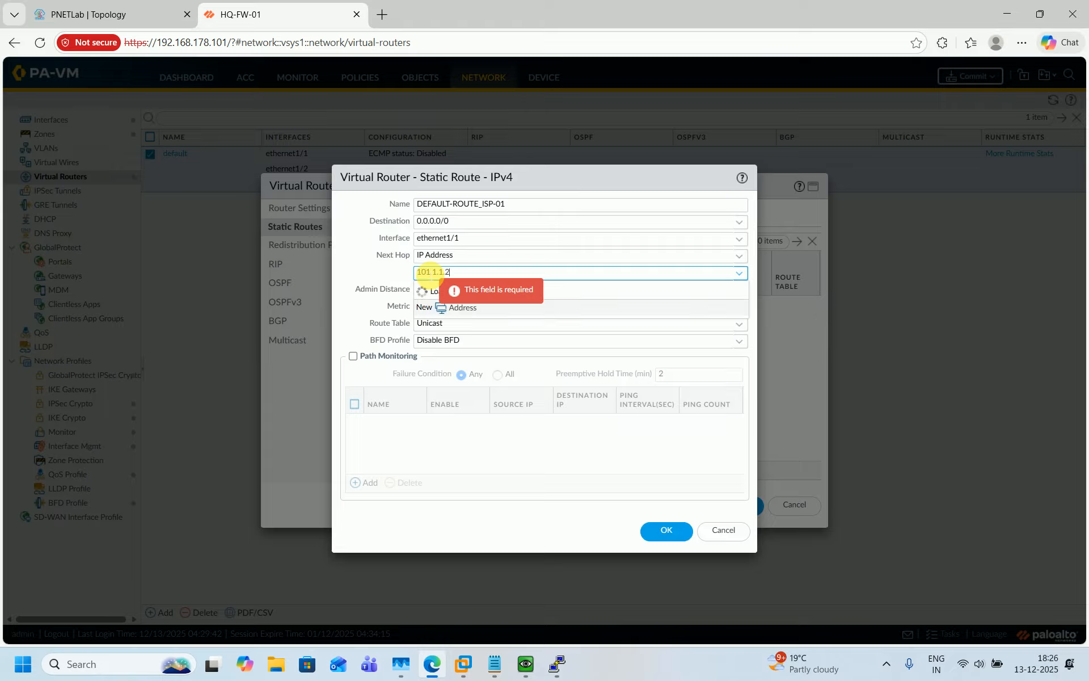
type("54")
left_click(370, 268)
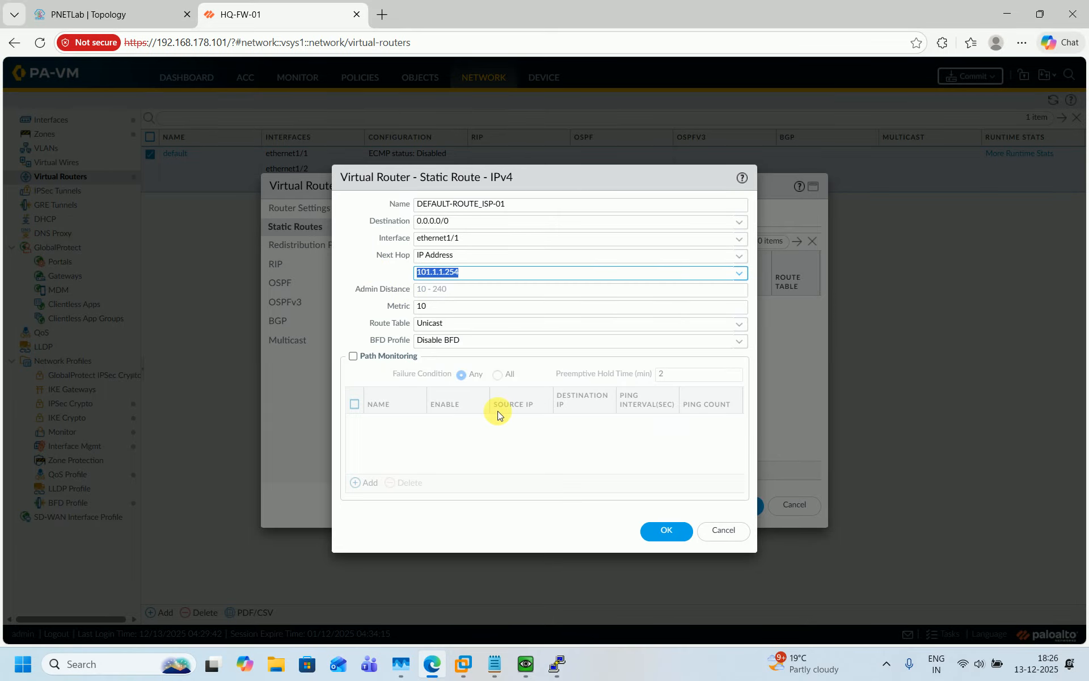
left_click(459, 309)
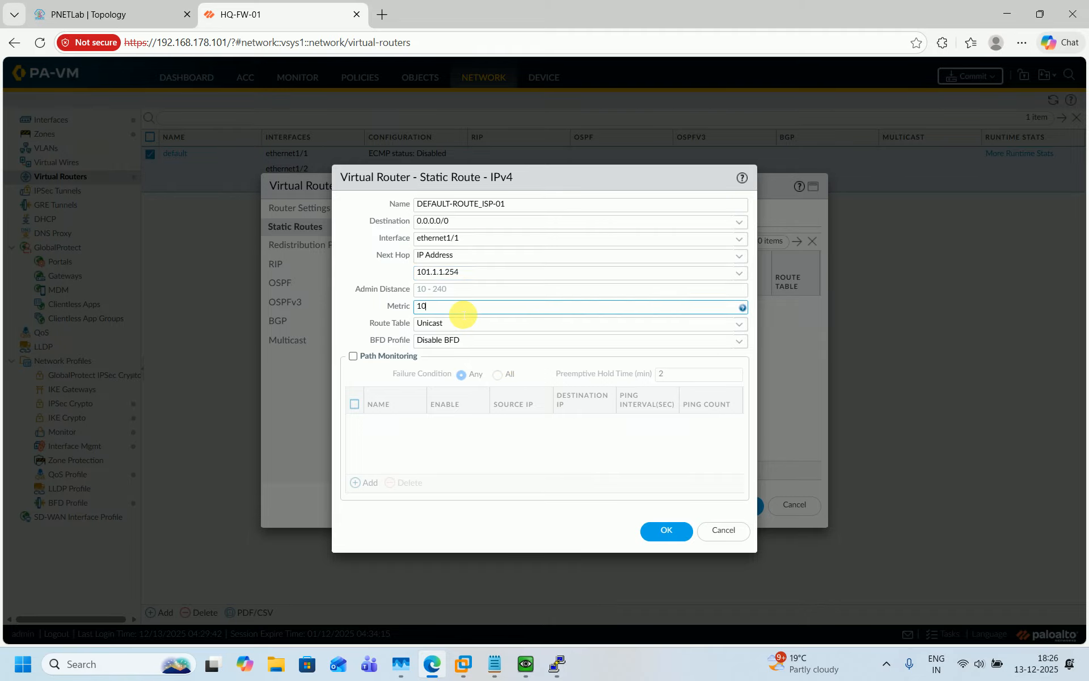
type("1")
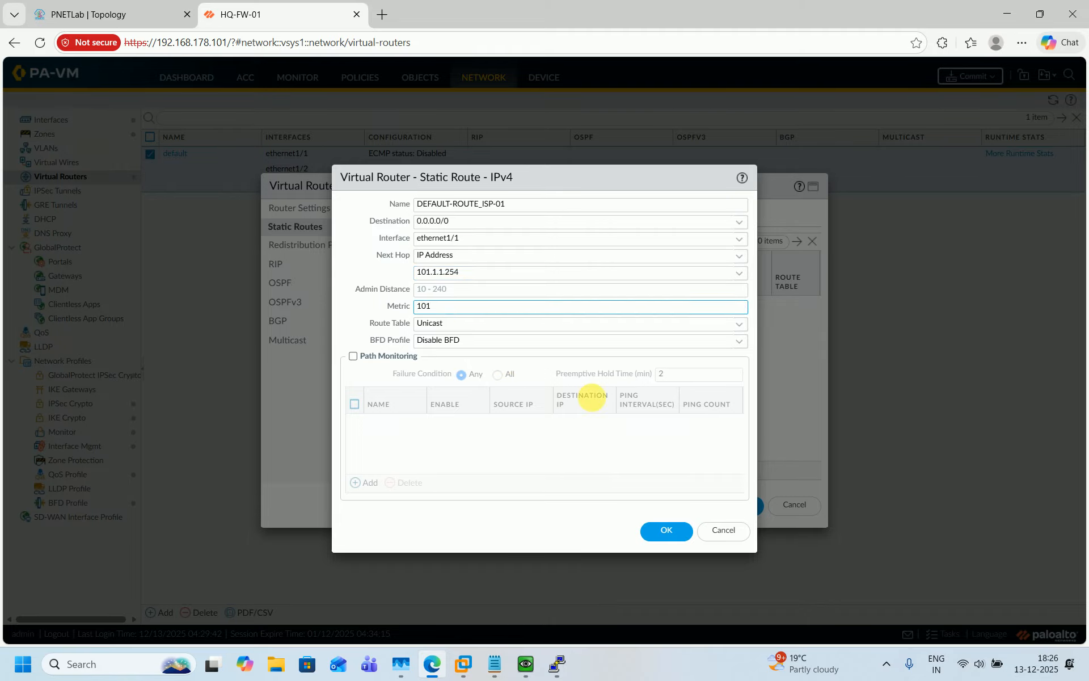
left_click(668, 530)
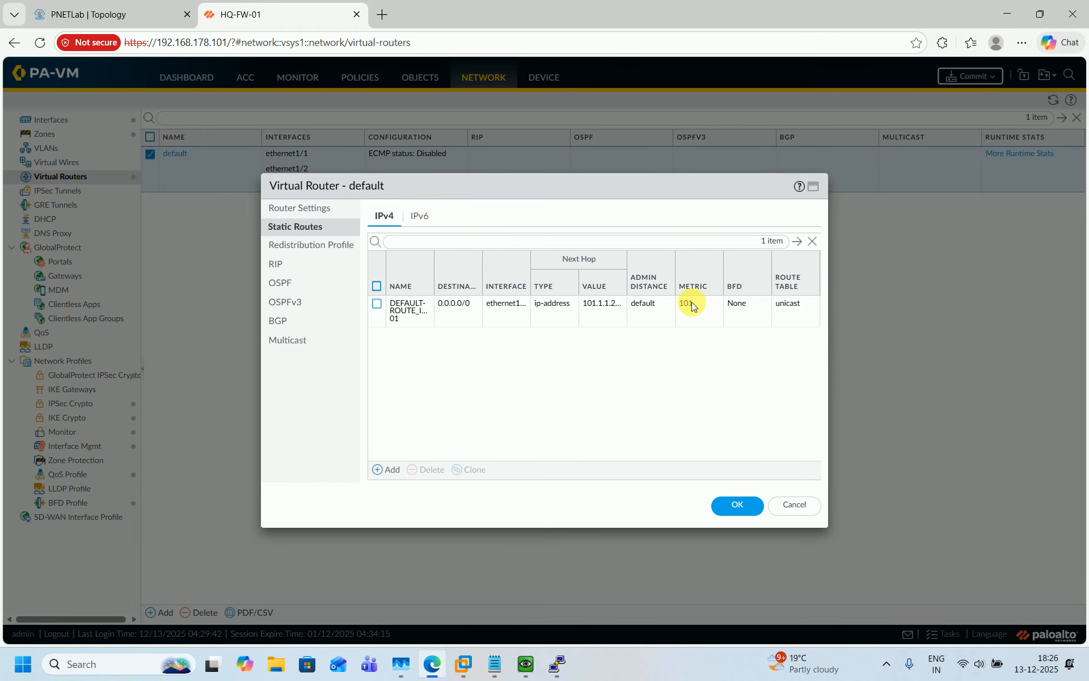
Add a new static route named S-ROUTE-DMZ-SRV_172.168.138.0, checking the lab topology for the subnet
left_click(379, 469)
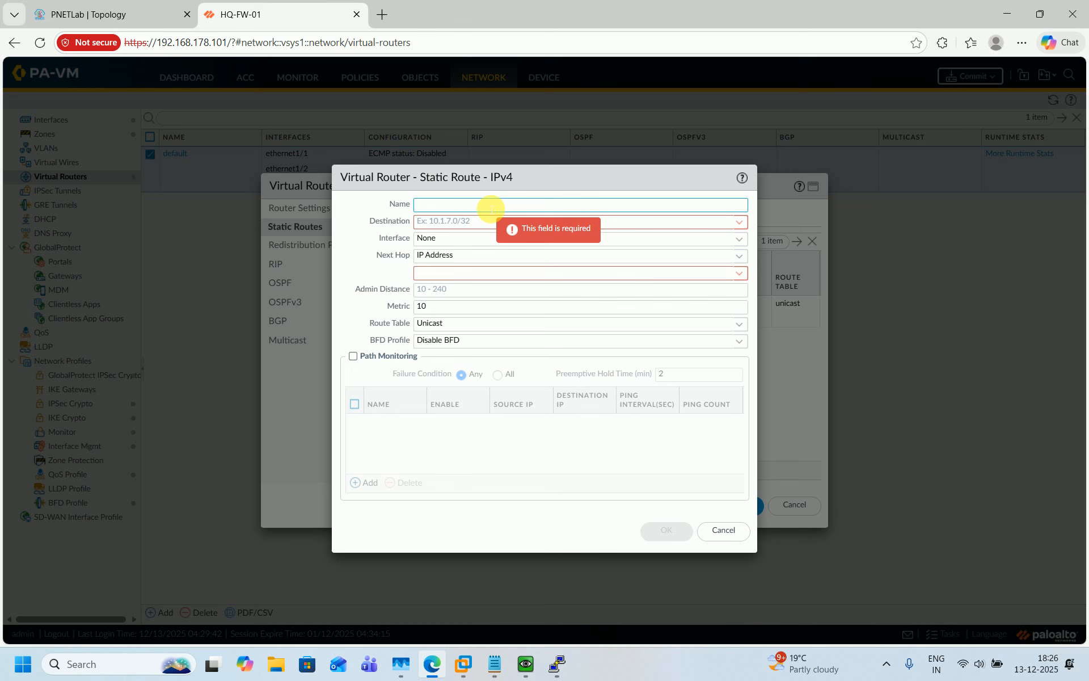
left_click(99, 14)
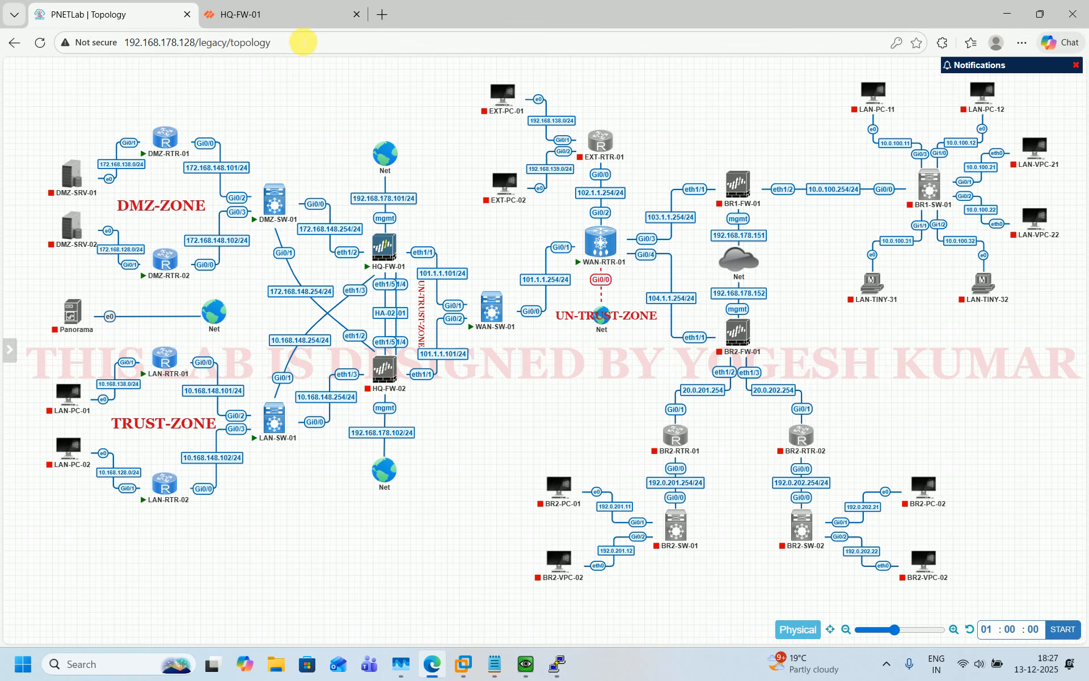
left_click(294, 23)
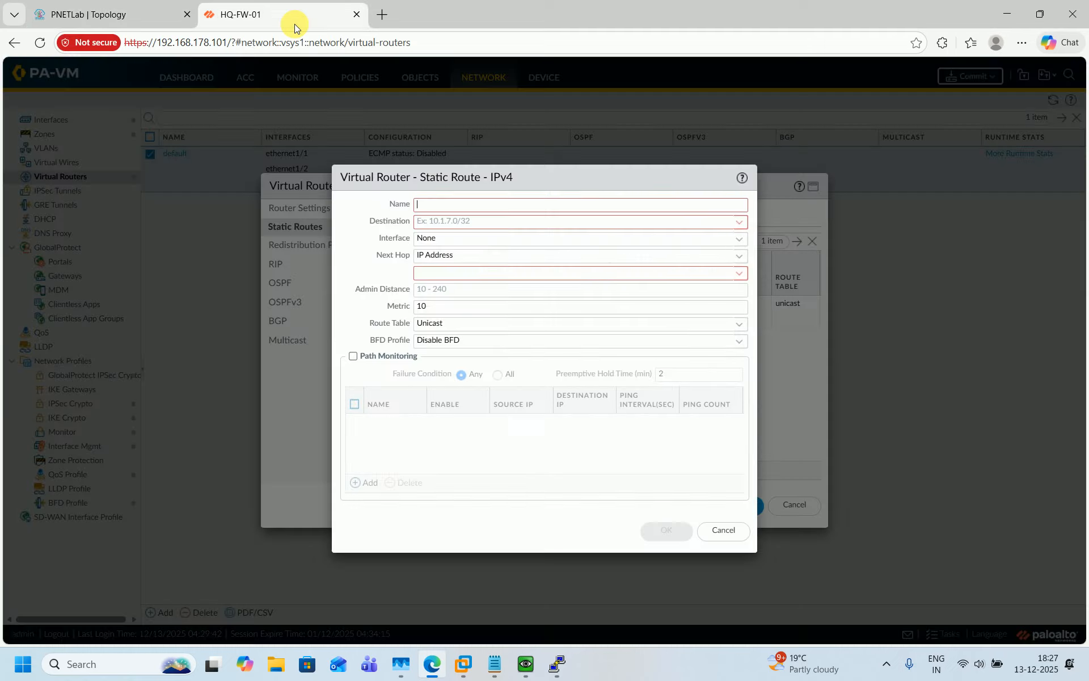
left_click(442, 206)
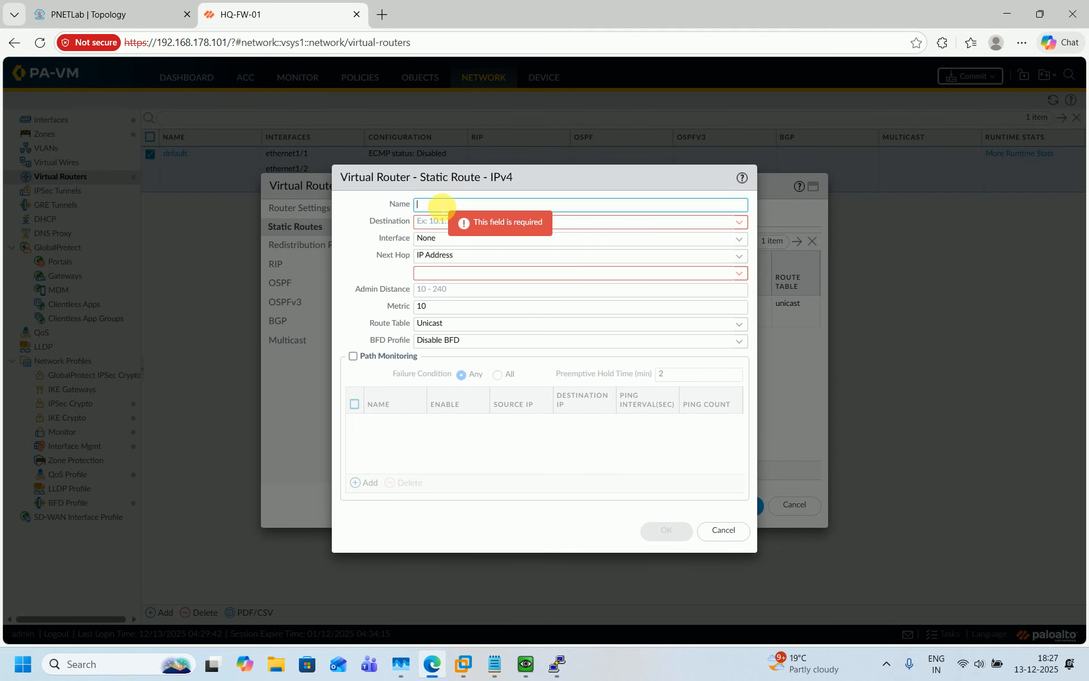
left_click(147, 11)
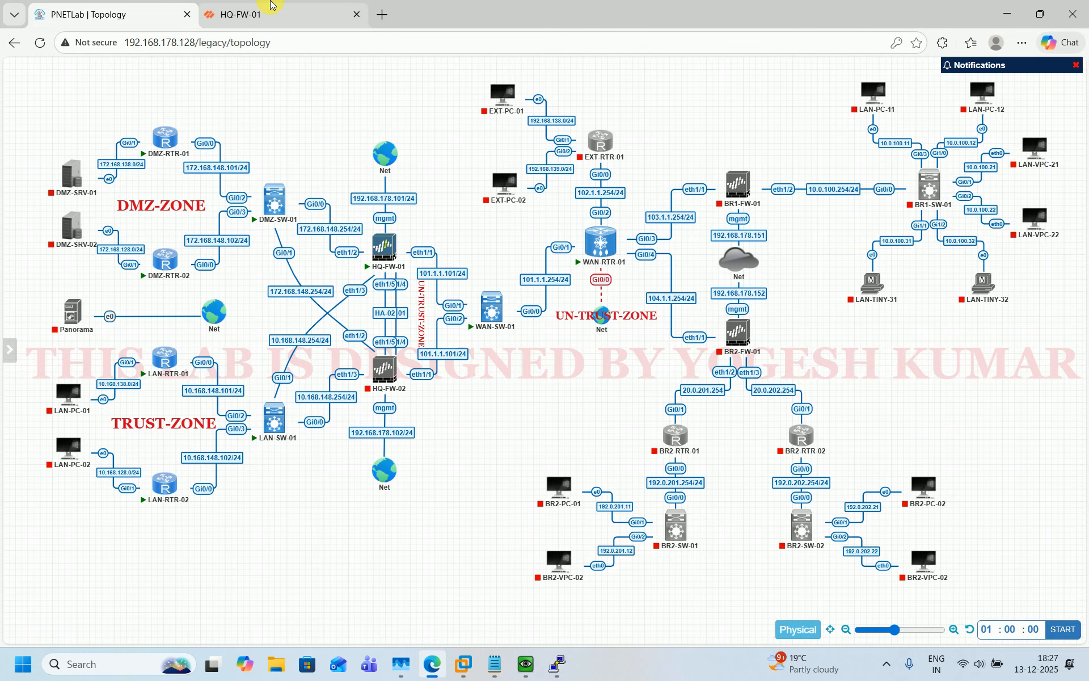
left_click(258, 12)
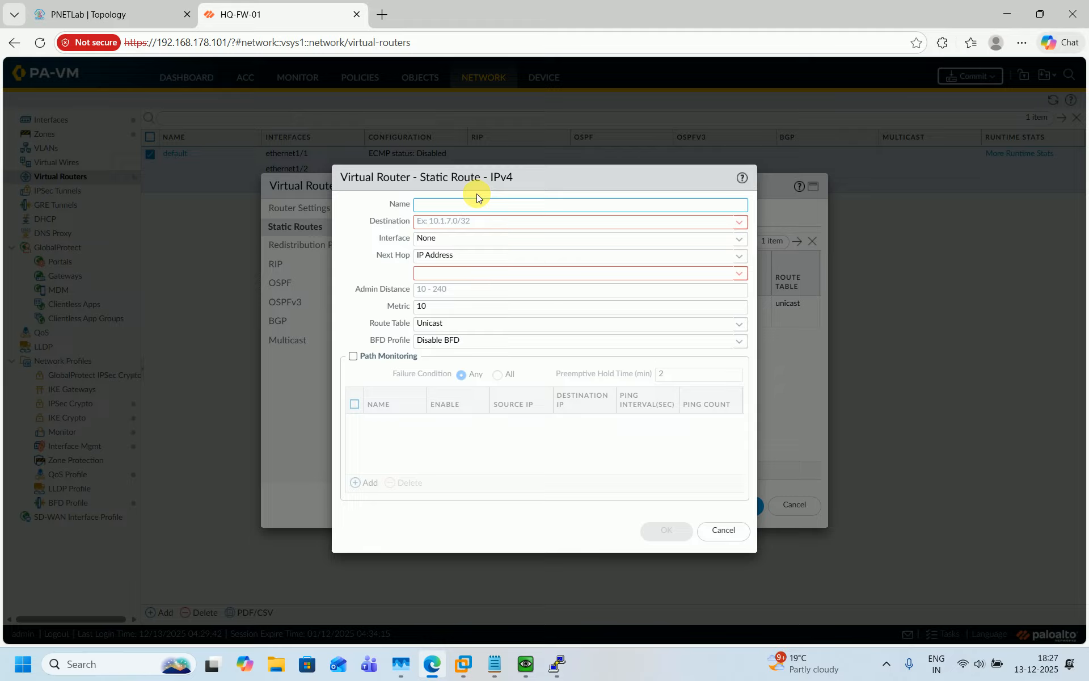
type("S-ROUTE-DMZ-SRV_172.")
type("168.138.0")
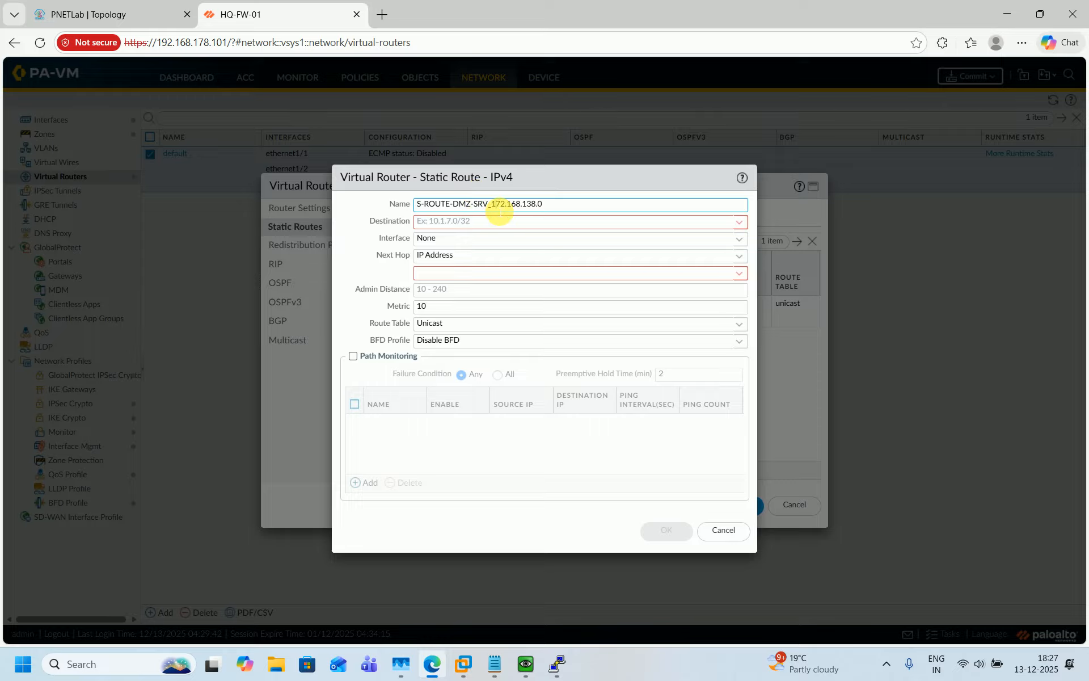
triple_click(498, 206)
key("ctrl+c")
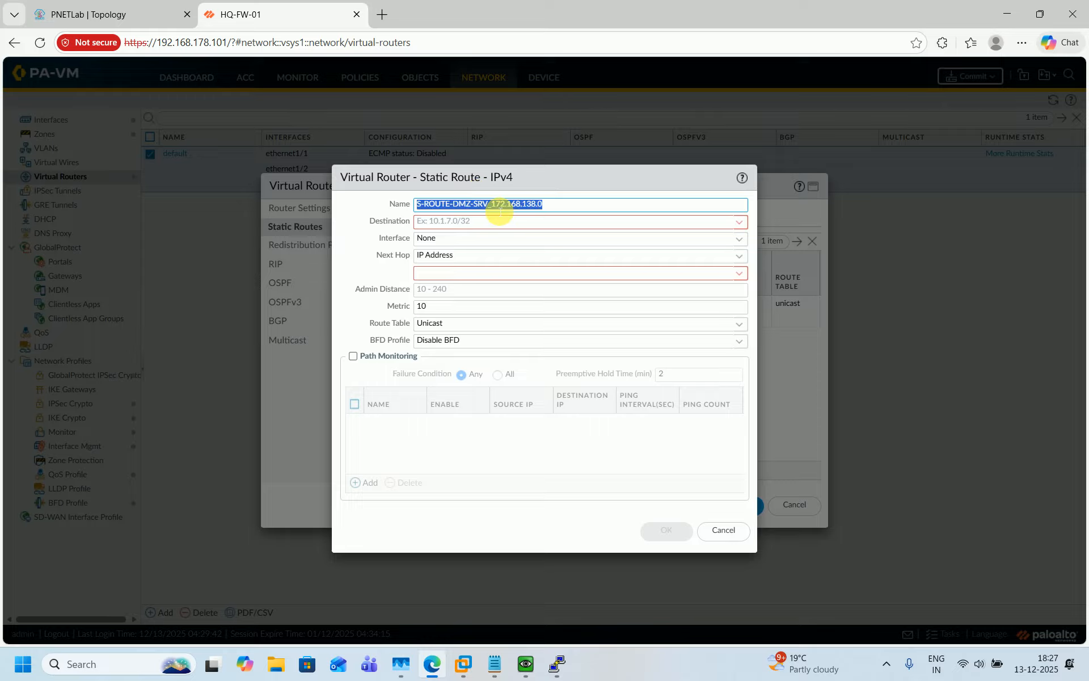
Set the route's destination to 172.168.138.0/24
left_click(486, 230)
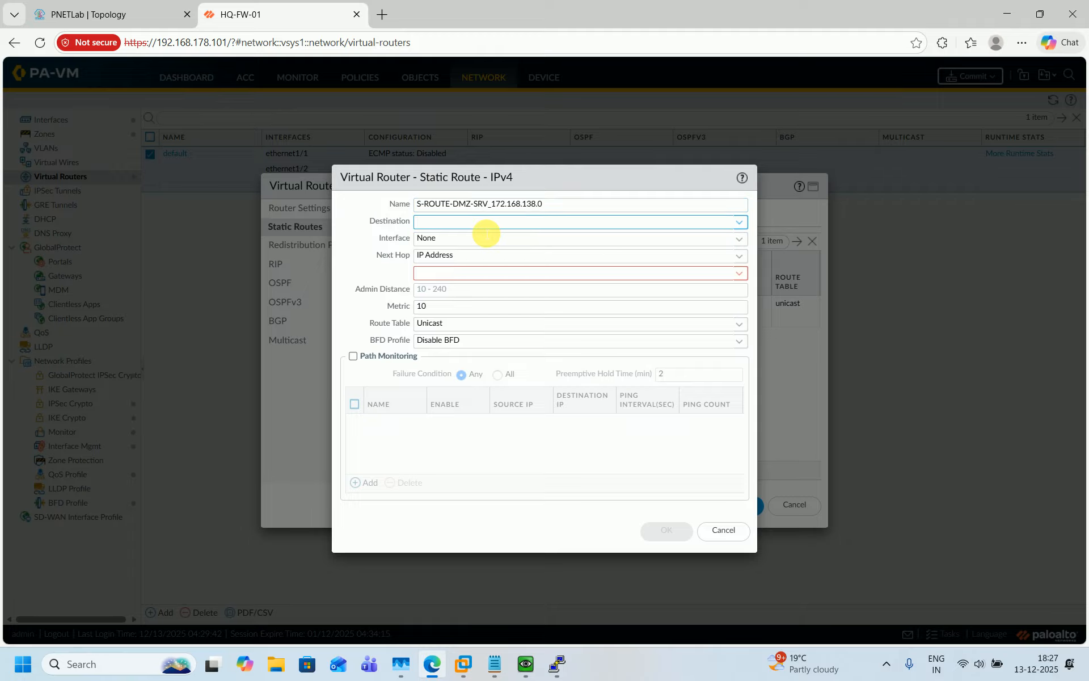
key("ctrl+v")
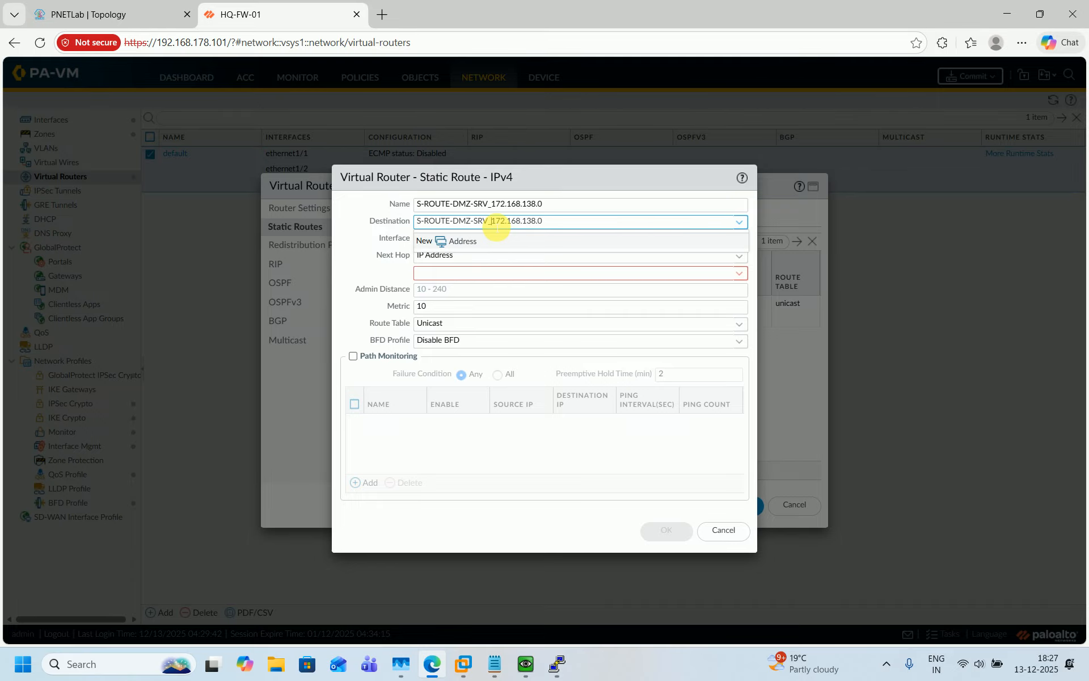
key("BackSpace")
key("BackSpace")
key("BackSpace")
key("BackSpace")
key("BackSpace")
key("BackSpace")
key("BackSpace")
key("BackSpace")
key("BackSpace")
key("BackSpace")
key("BackSpace")
key("BackSpace")
key("BackSpace")
key("BackSpace")
key("BackSpace")
key("BackSpace")
type("/24")
left_click(355, 247)
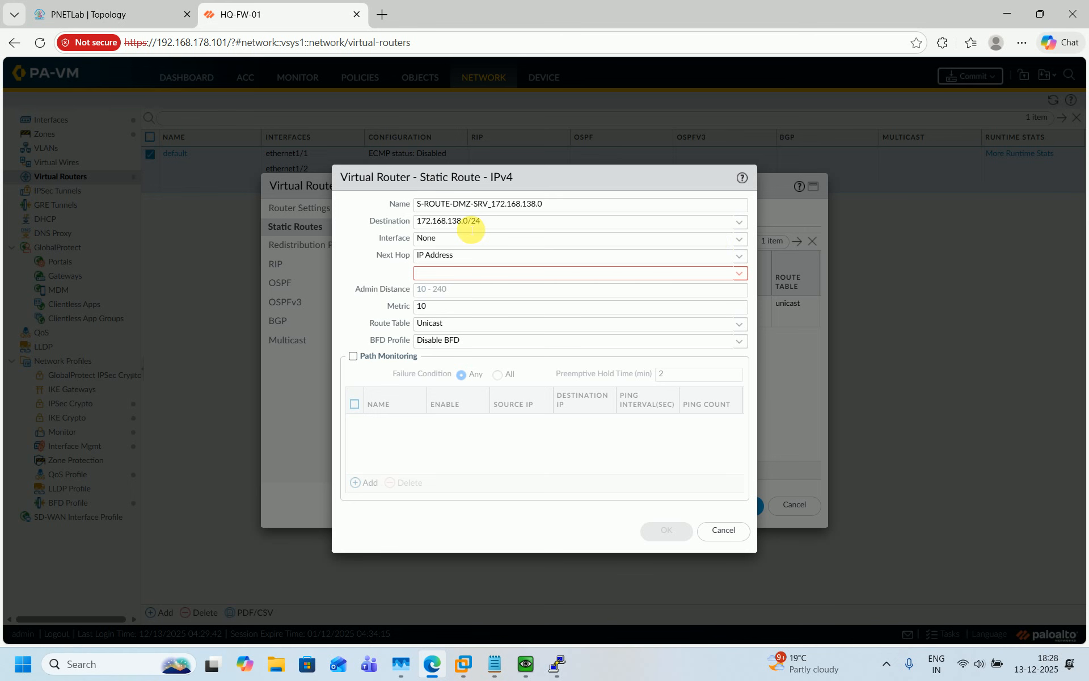
Send the route out ethernet1/2 with next hop 172.168.148.101 and save it
left_click(152, 18)
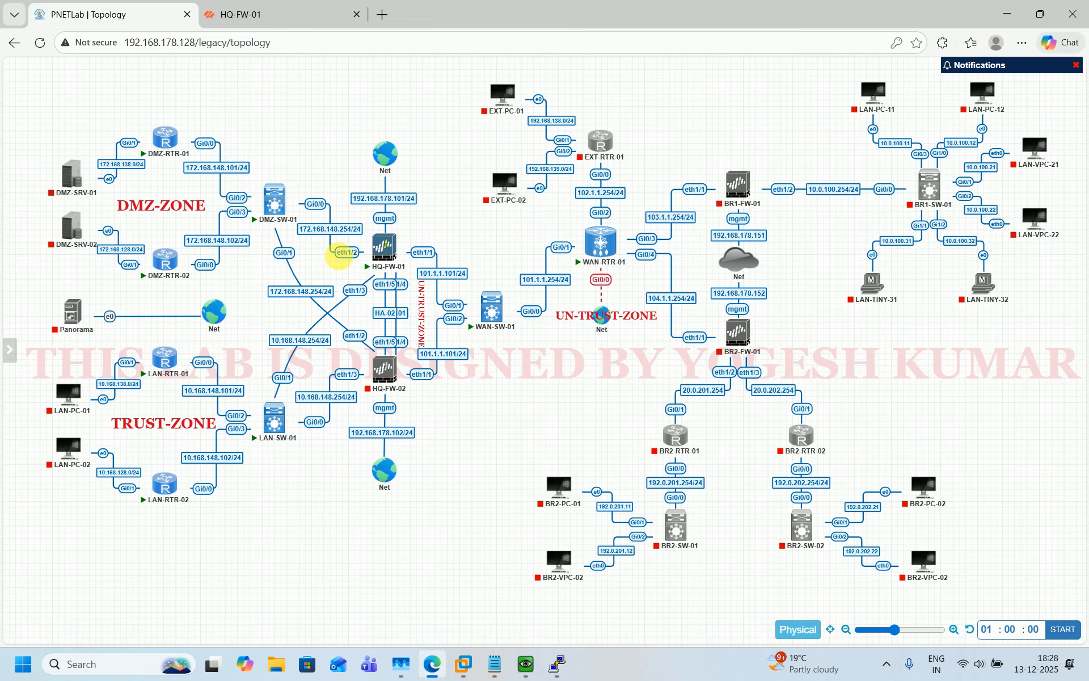
left_click(250, 14)
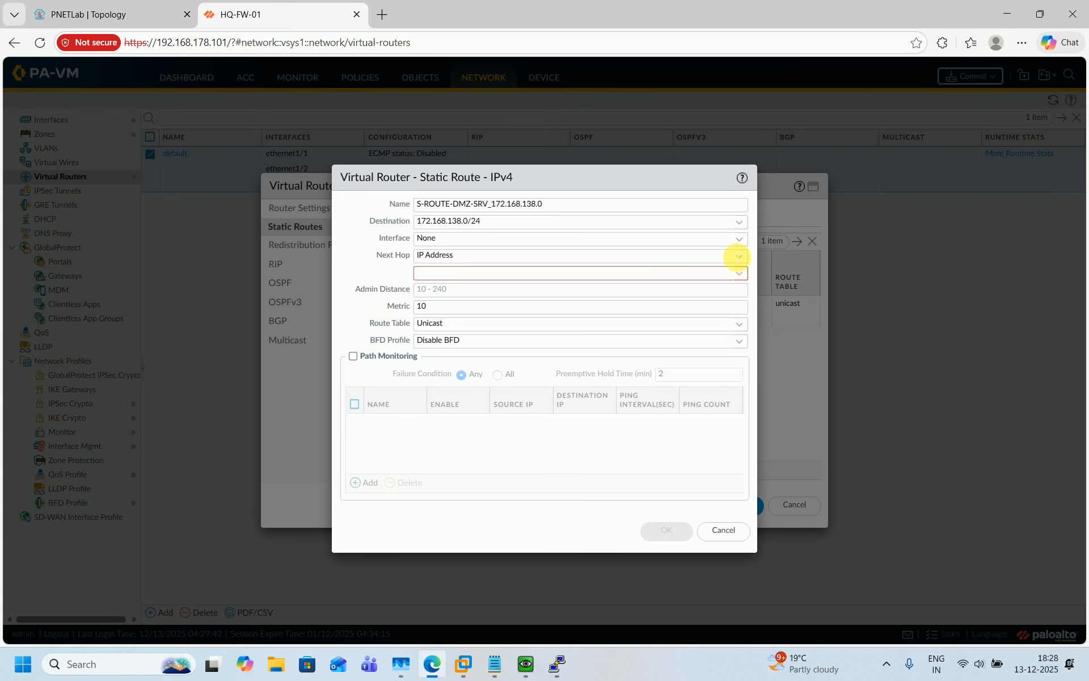
left_click(738, 239)
left_click(470, 287)
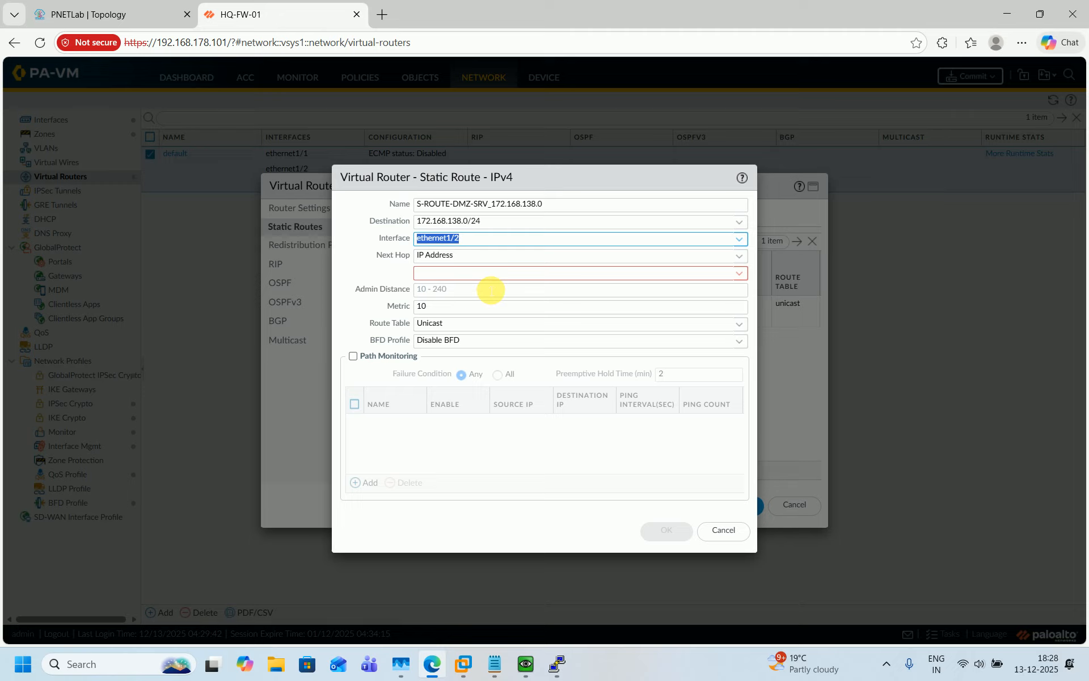
left_click(501, 275)
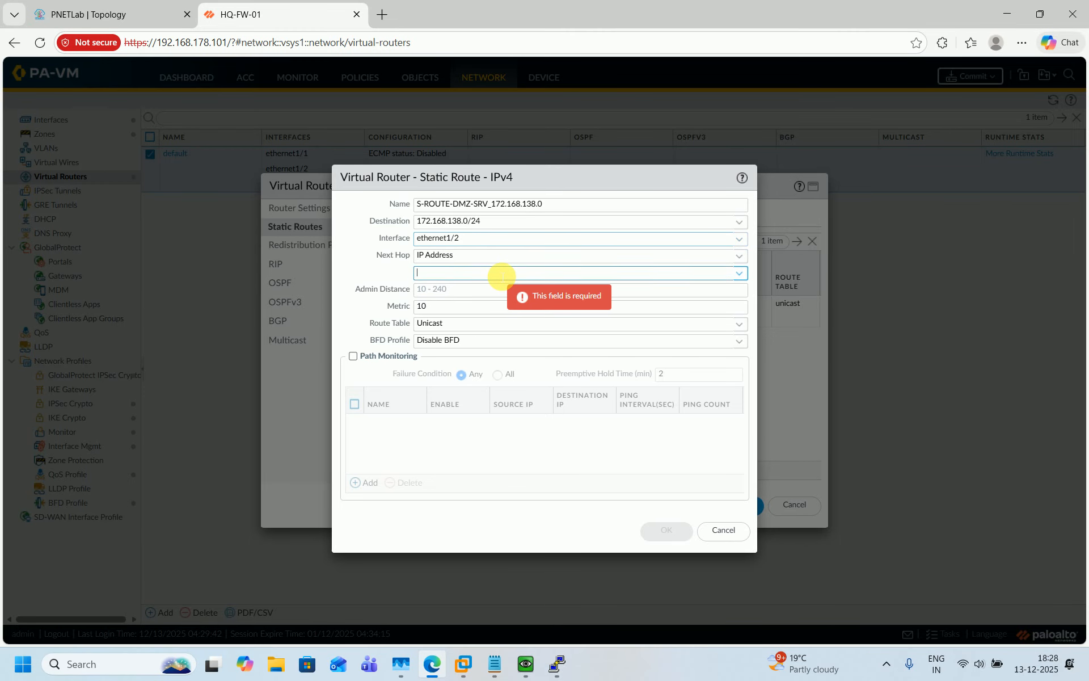
left_click(96, 14)
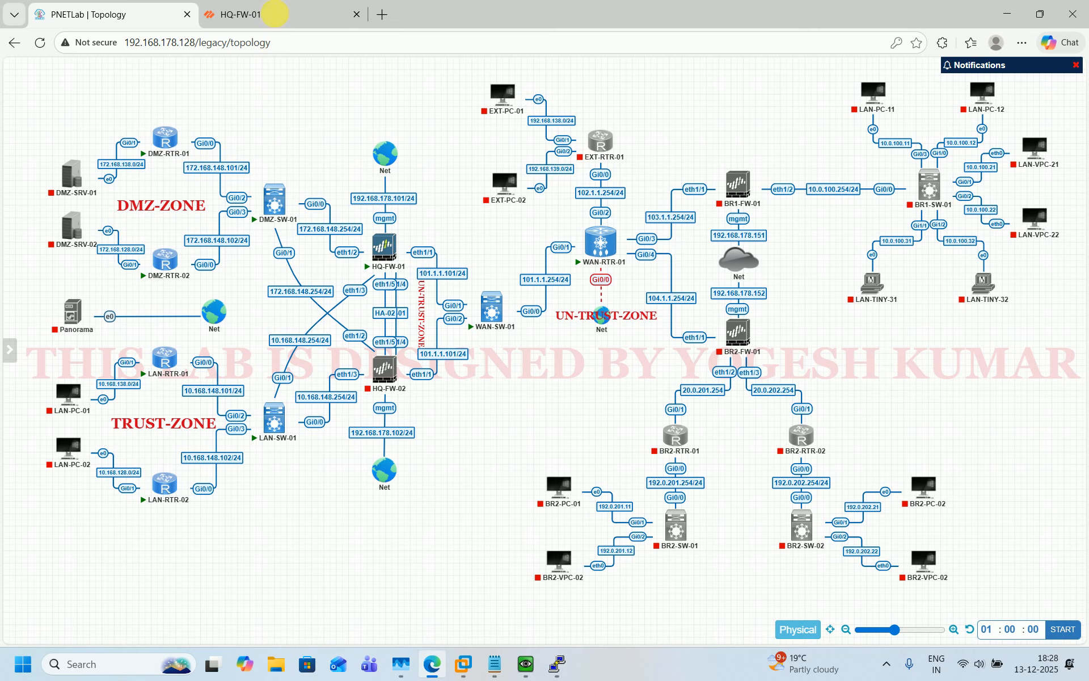
left_click(281, 21)
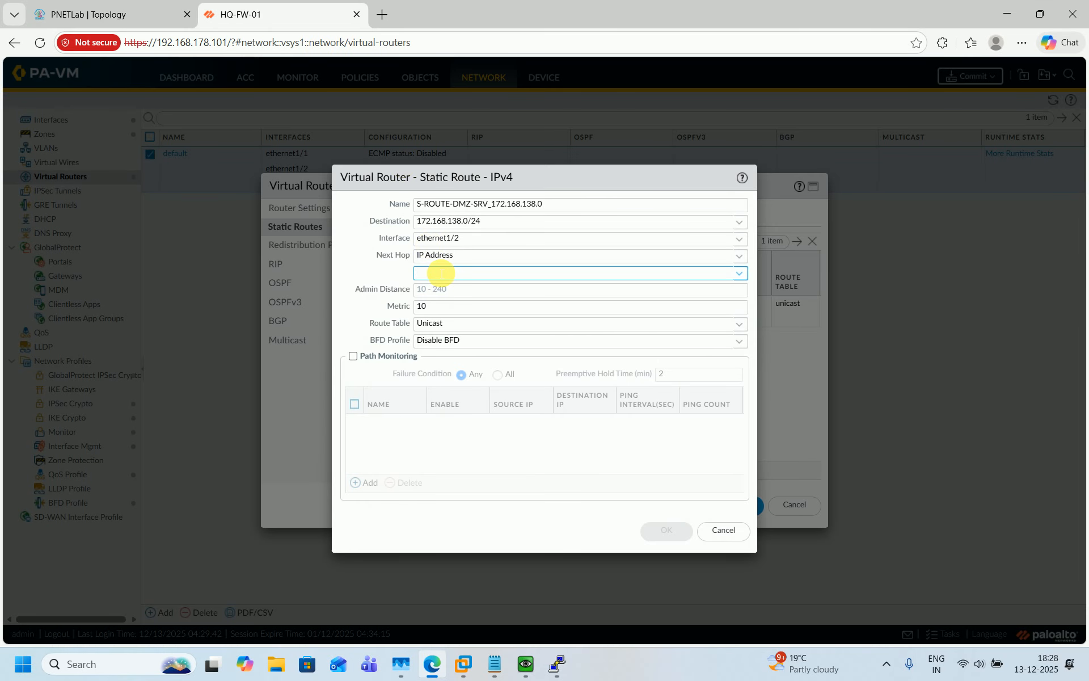
left_click(438, 273)
type("172.168")
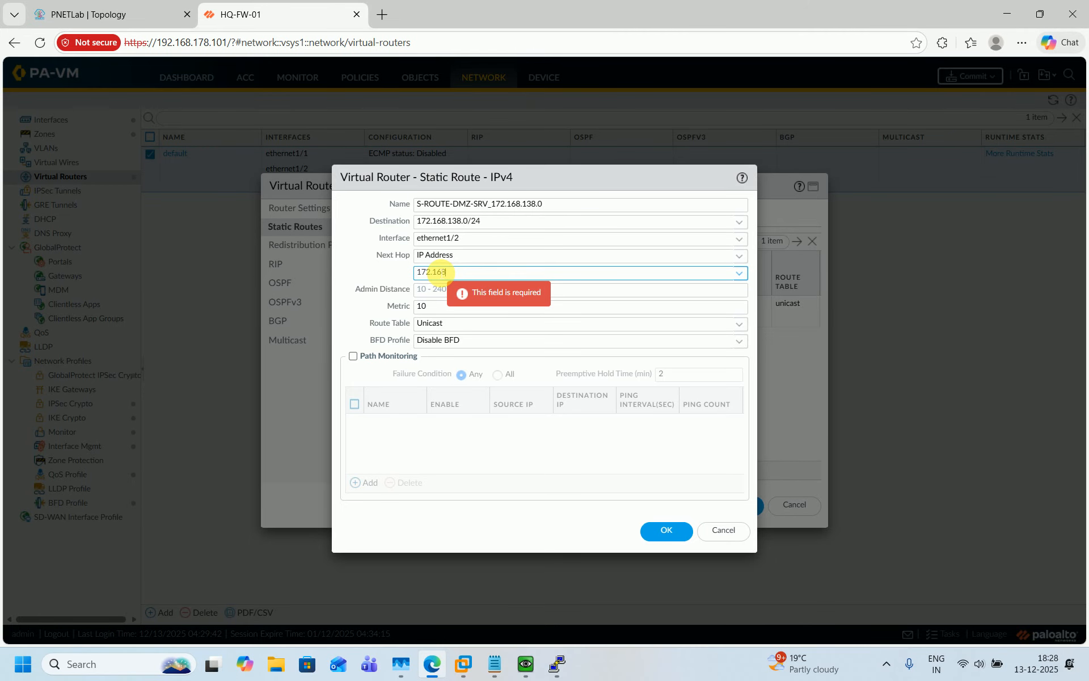
type(".14")
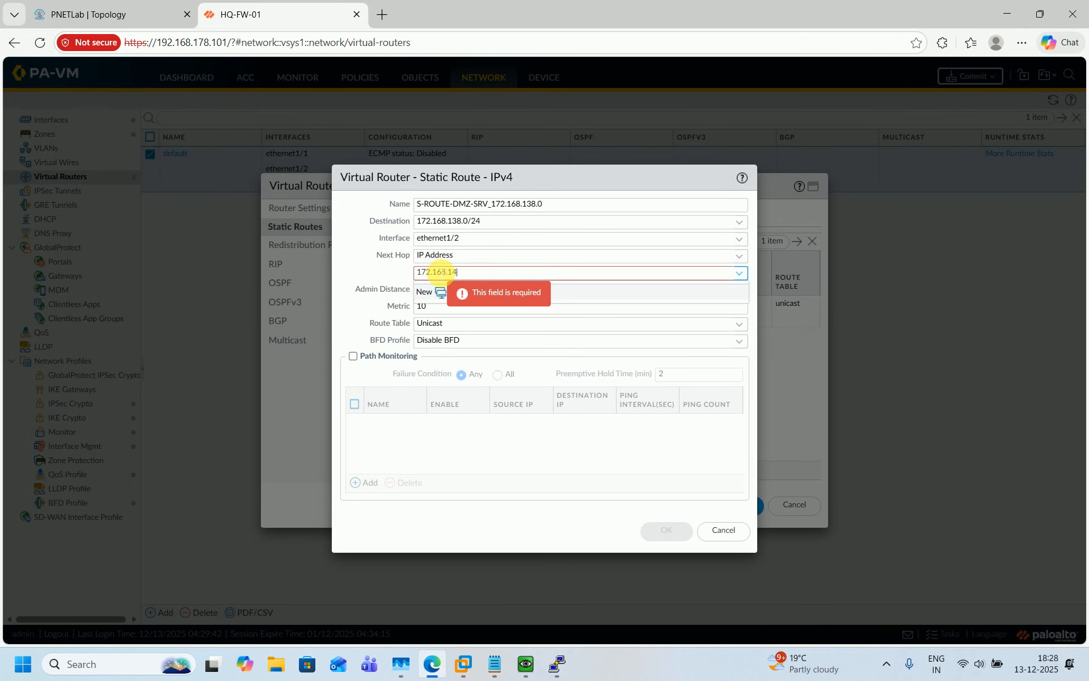
type("8.101")
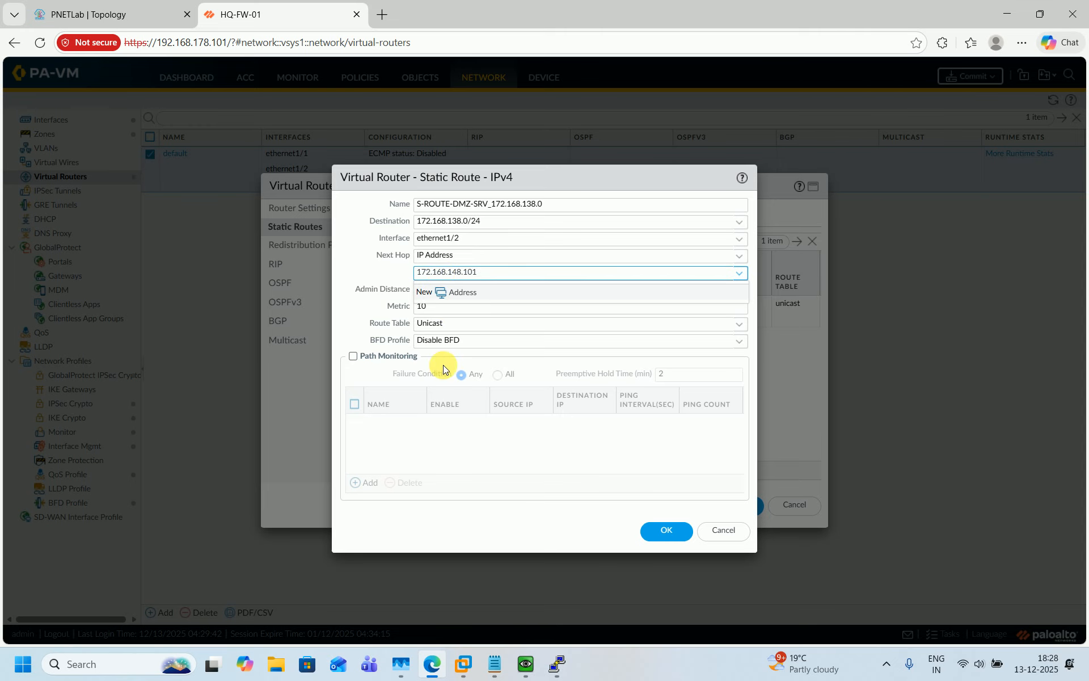
left_click(667, 528)
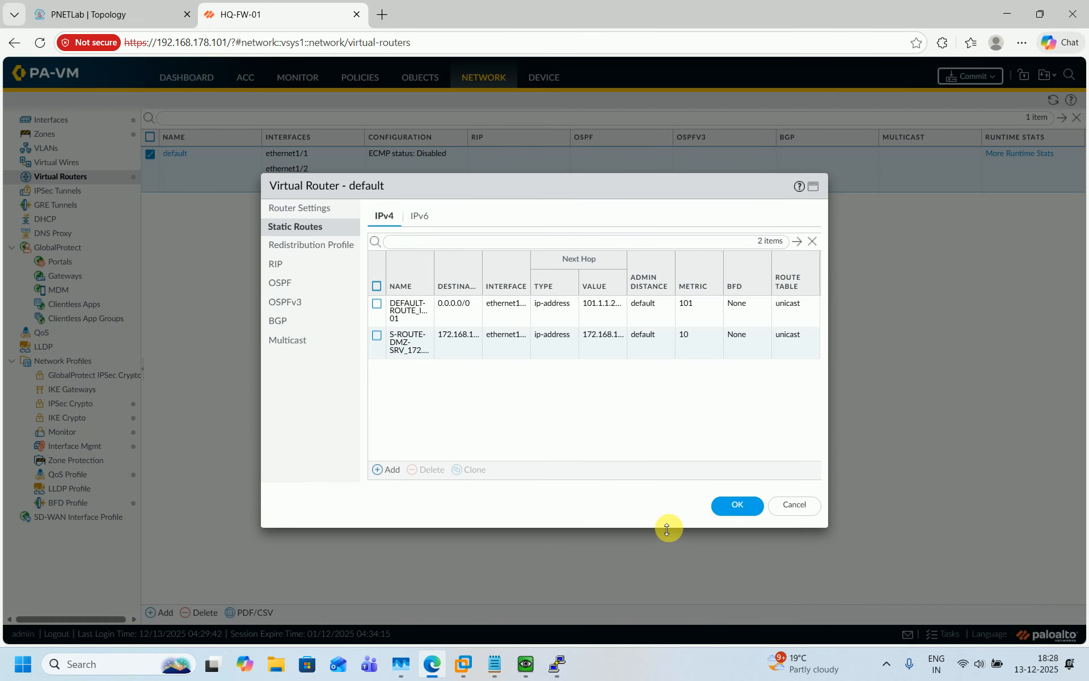
left_click(430, 289)
Widen the route columns and start route S-ROUTE-DMZ-SRV_172.168.128.0 with destination 172.168.128.0/24
left_click(452, 322)
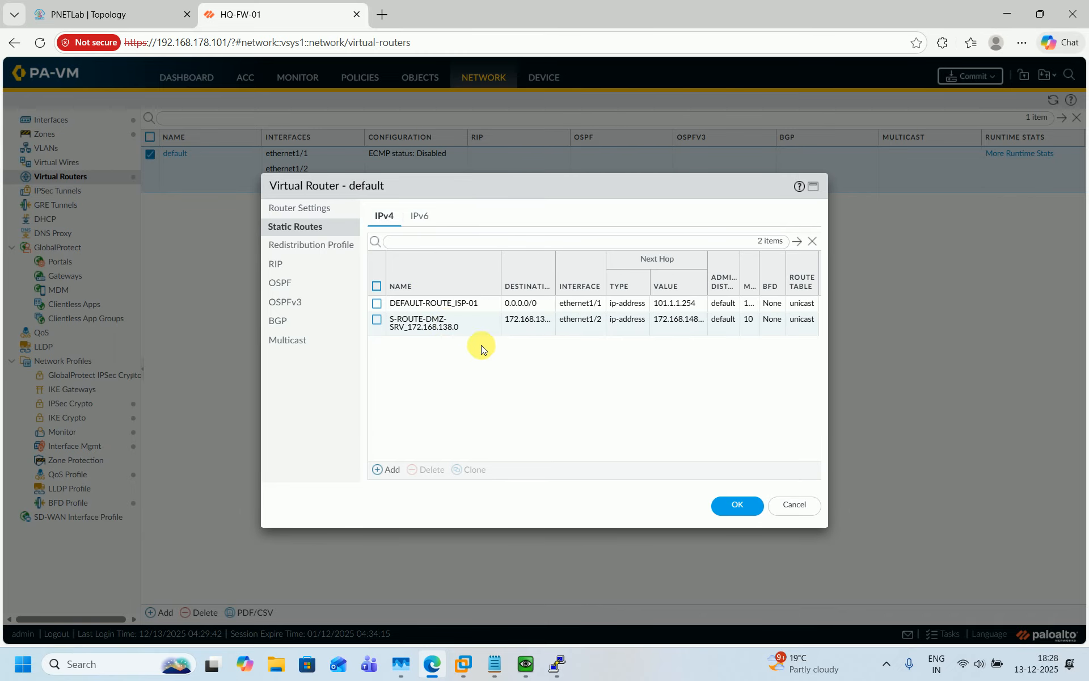
left_click(379, 468)
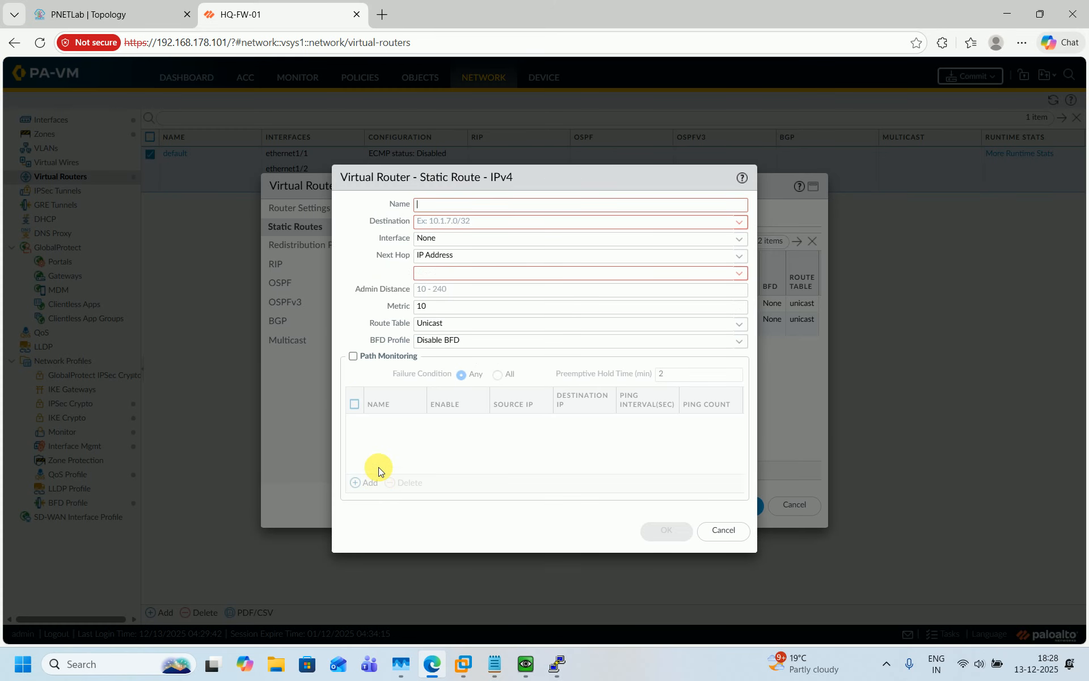
key("ctrl+v")
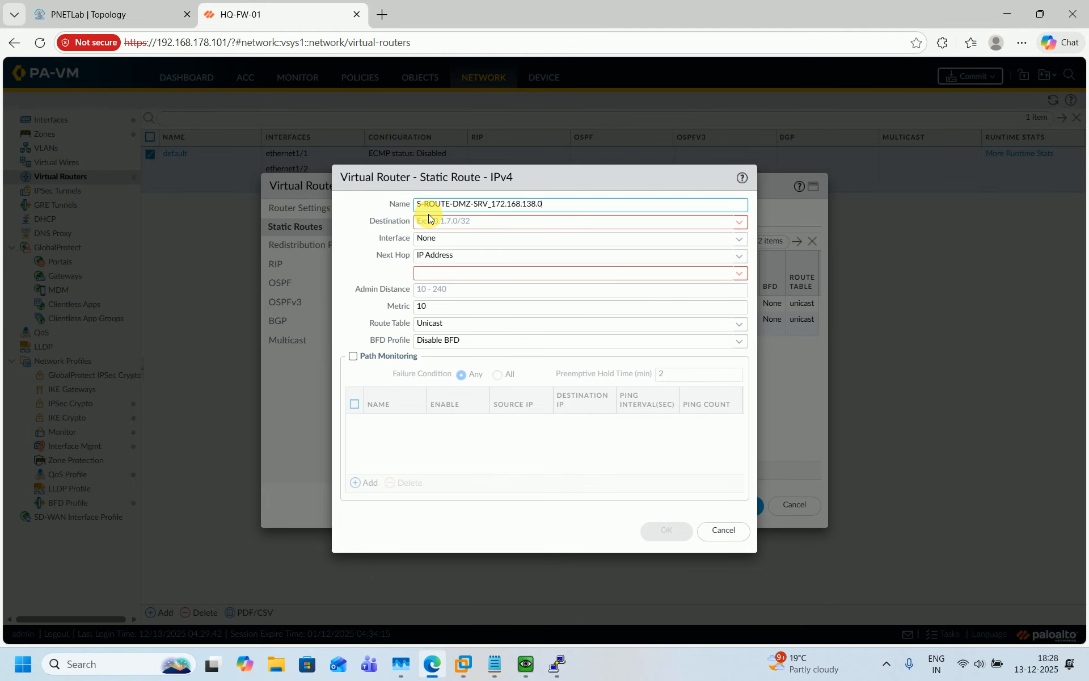
left_click(105, 14)
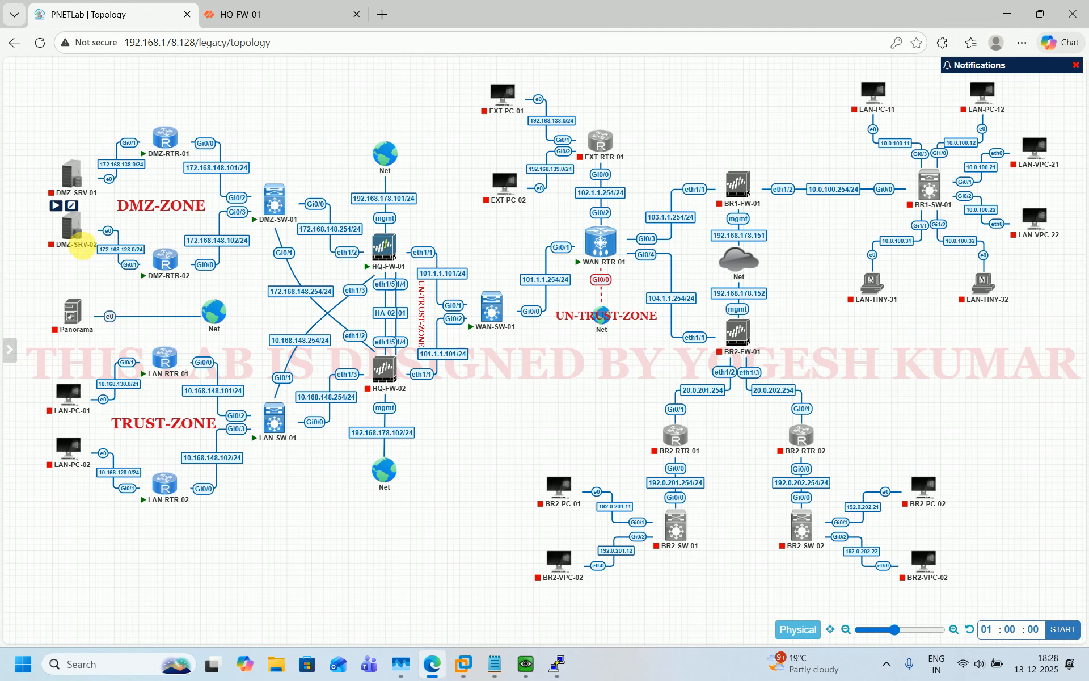
left_click(270, 6)
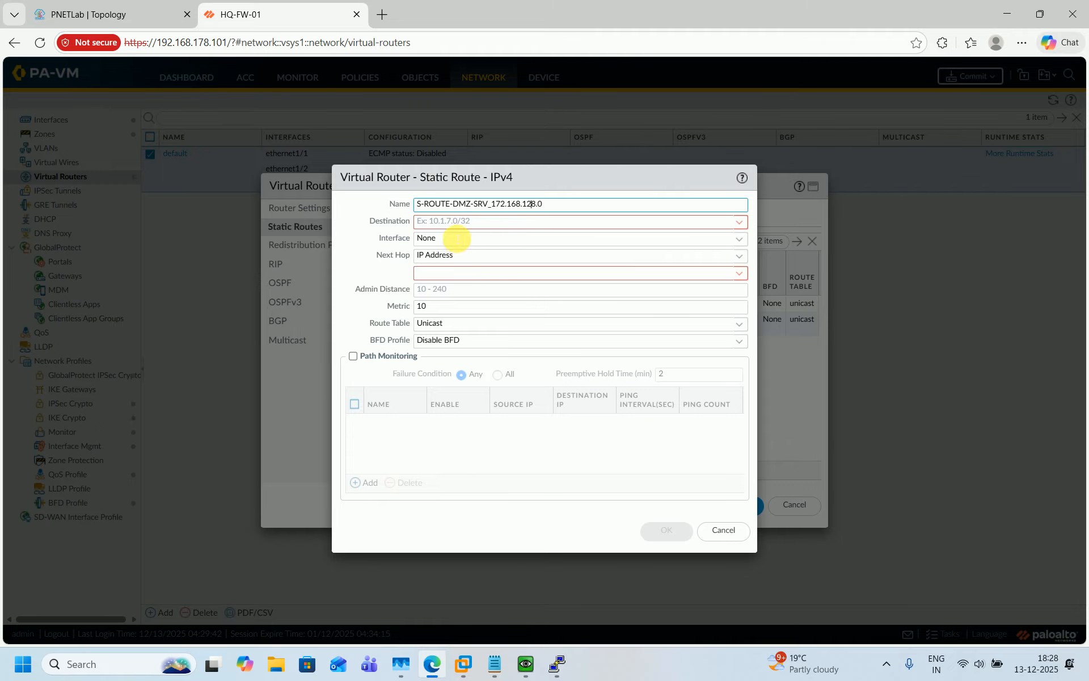
left_click(490, 231)
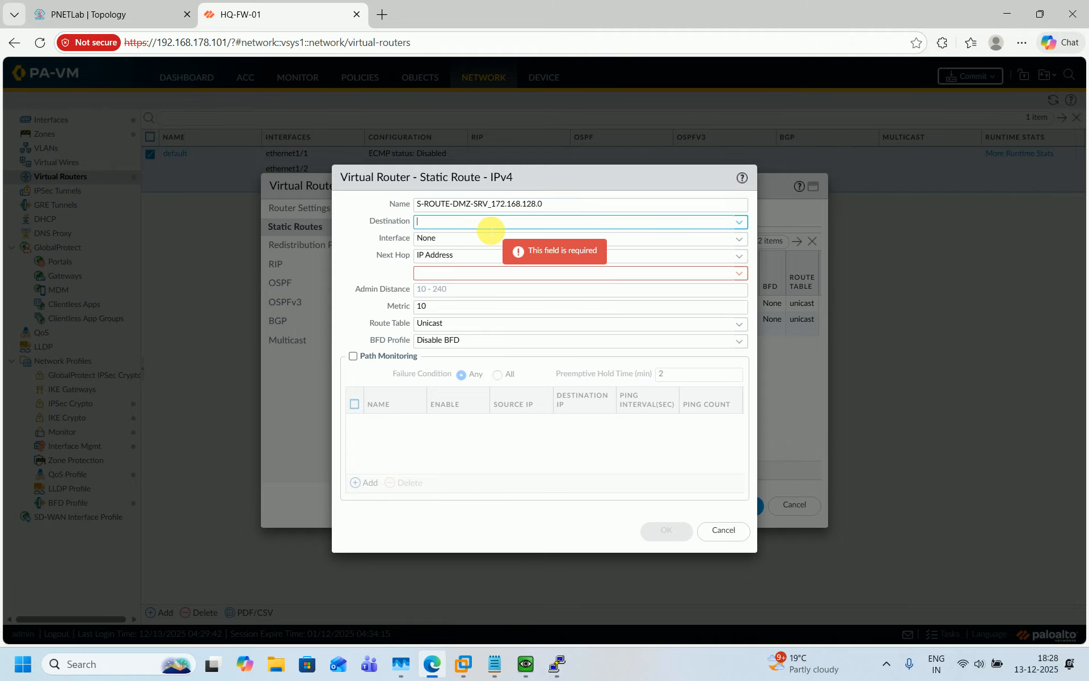
type("S-ROUTE-DMZ-SRV_172.168.138.0")
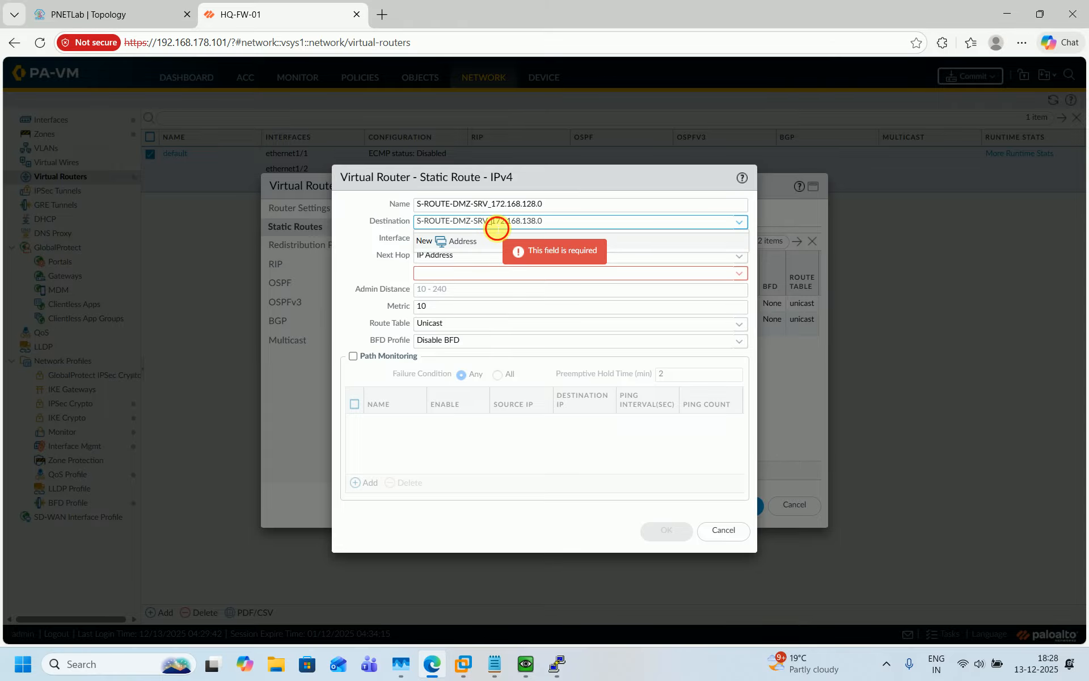
left_click(492, 221)
key("BackSpace")
key("BackSpace")
key("BackSpace")
key("BackSpace")
key("BackSpace")
key("BackSpace")
key("BackSpace")
key("BackSpace")
key("BackSpace")
key("BackSpace")
key("BackSpace")
key("BackSpace")
key("BackSpace")
key("BackSpace")
key("BackSpace")
key("BackSpace")
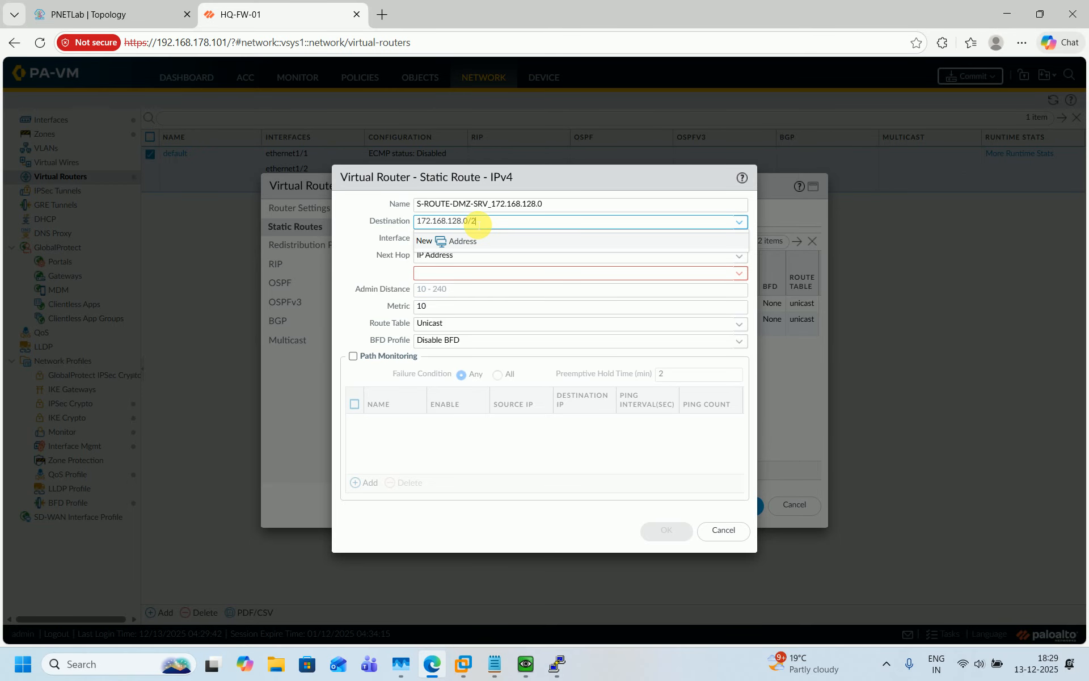
left_click(380, 268)
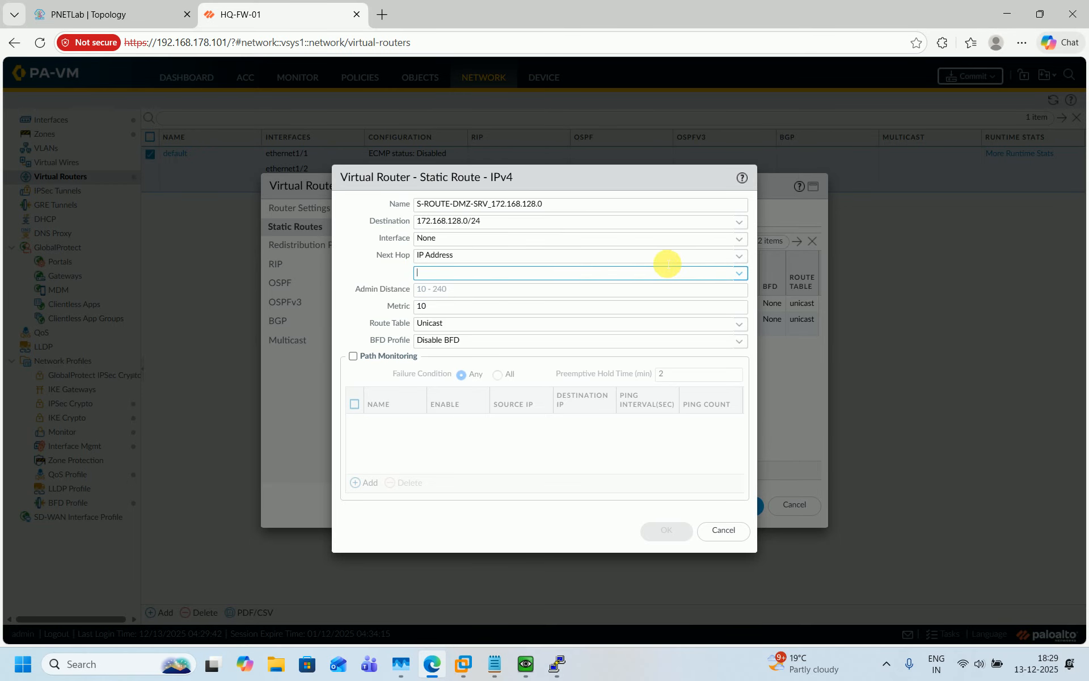
Route it out ethernet1/2 with next hop 172.168.148.102 and save the route
left_click(739, 239)
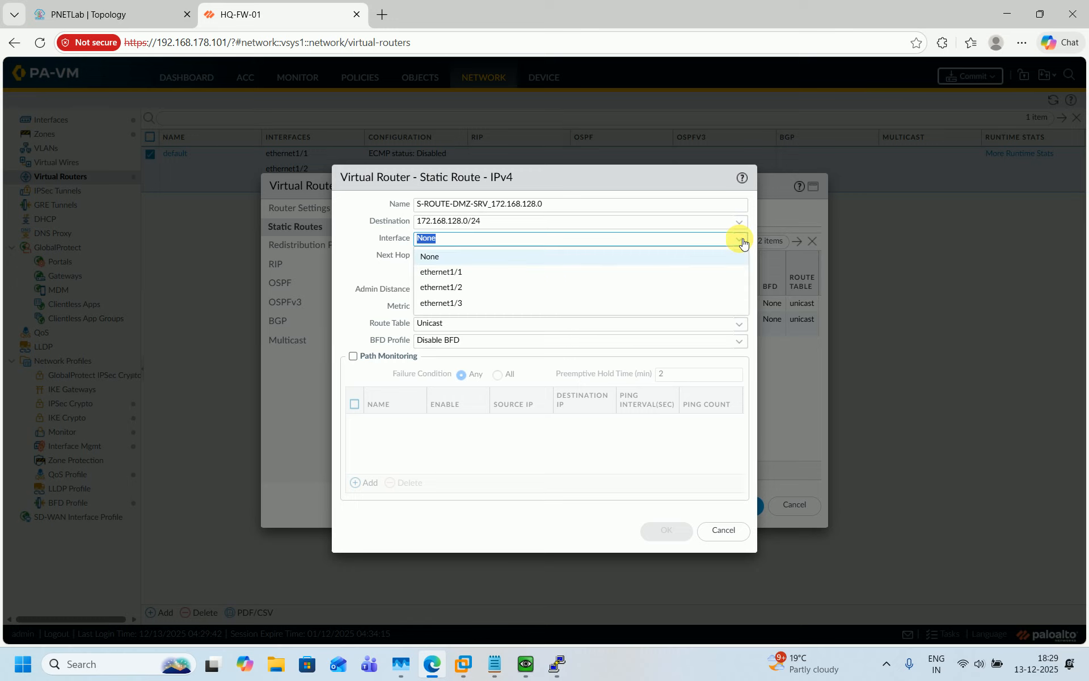
left_click(464, 287)
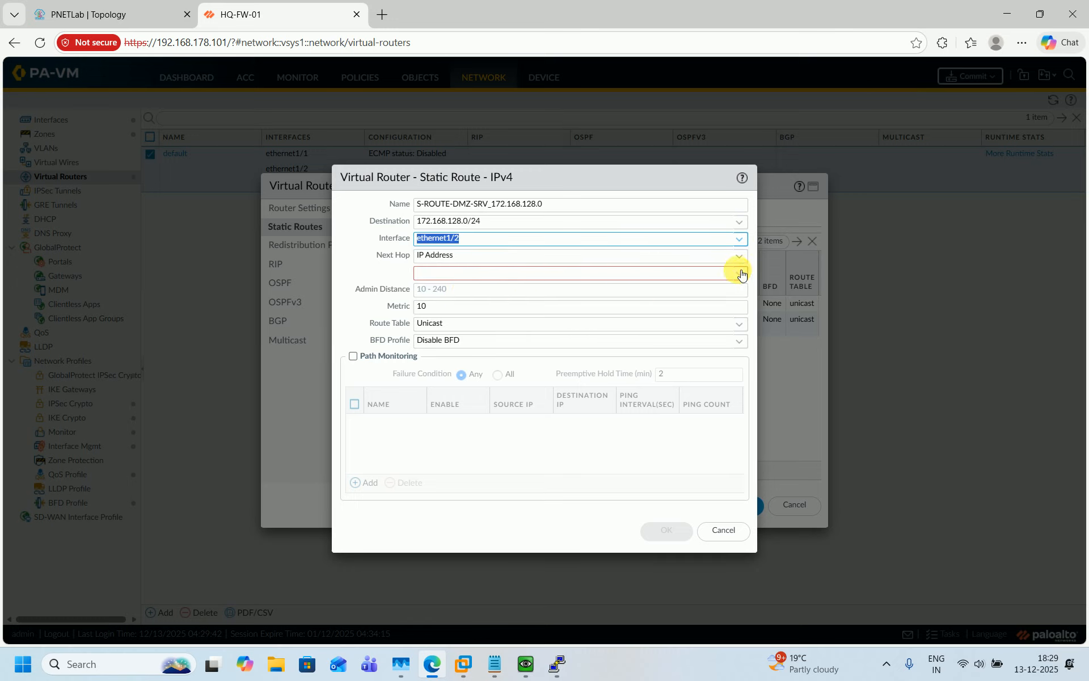
left_click(649, 279)
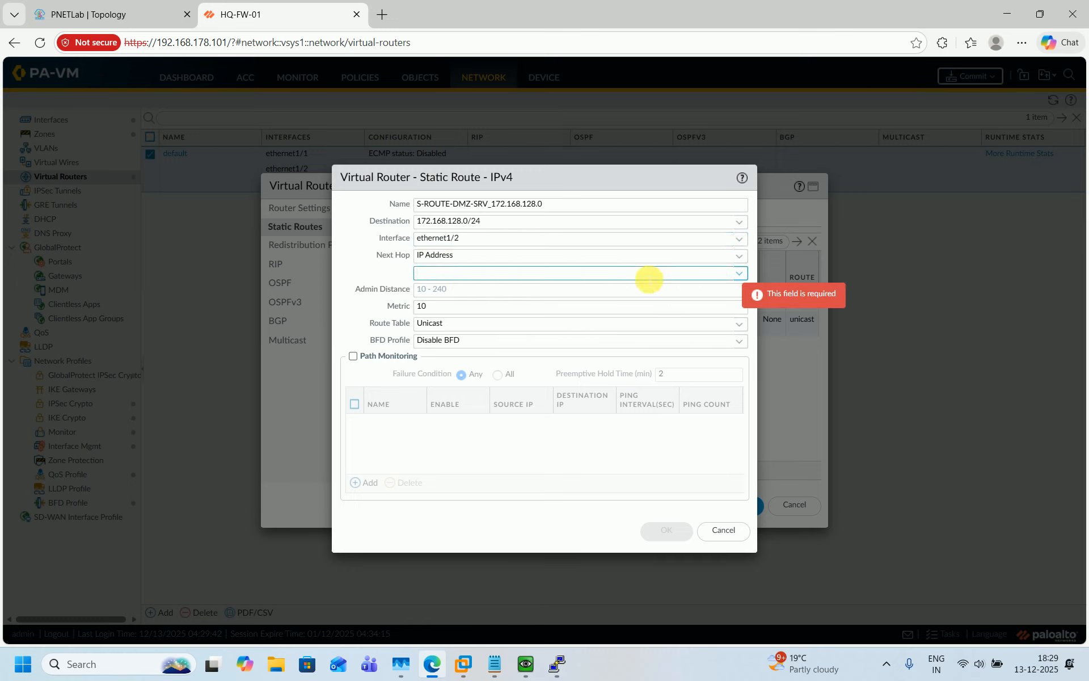
type("172.168.1")
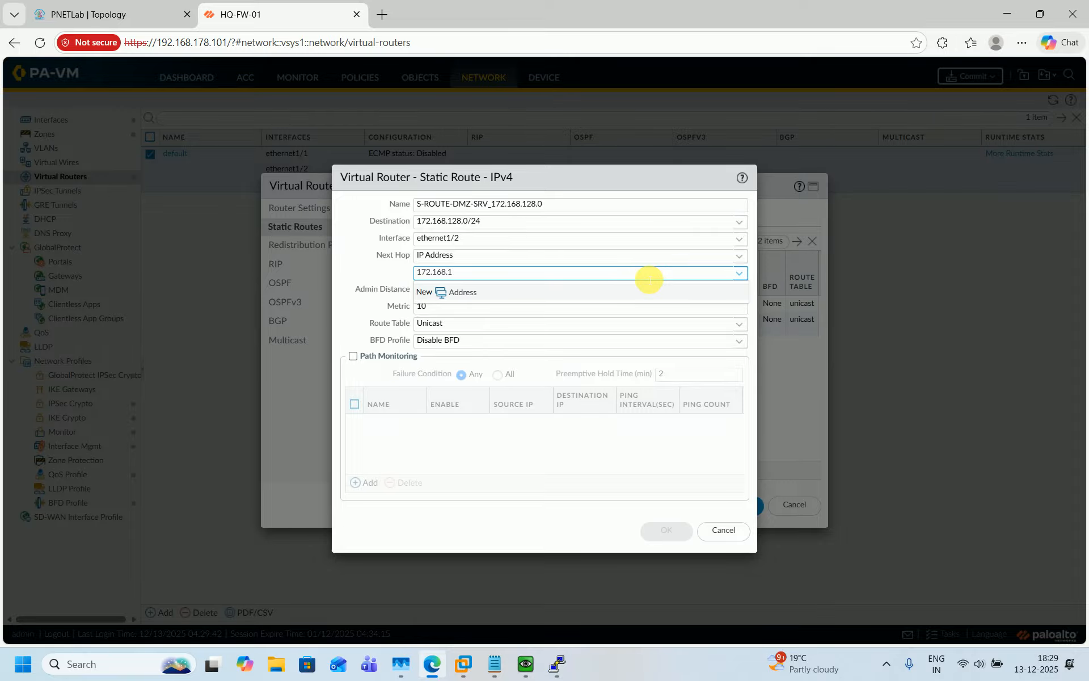
type("48.102")
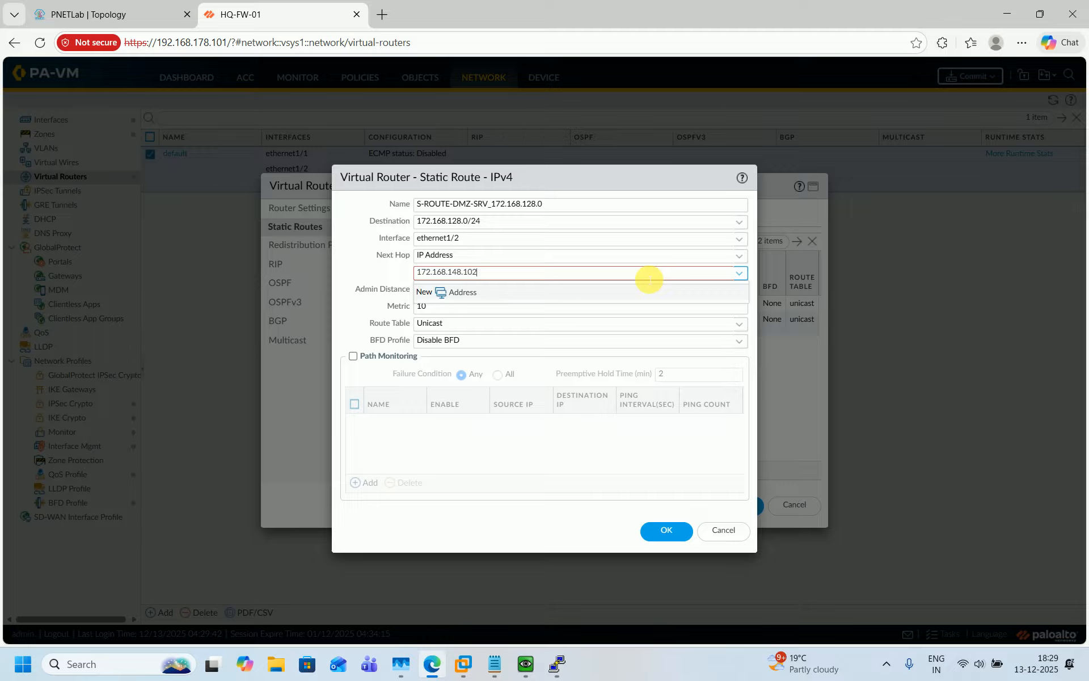
left_click(103, 11)
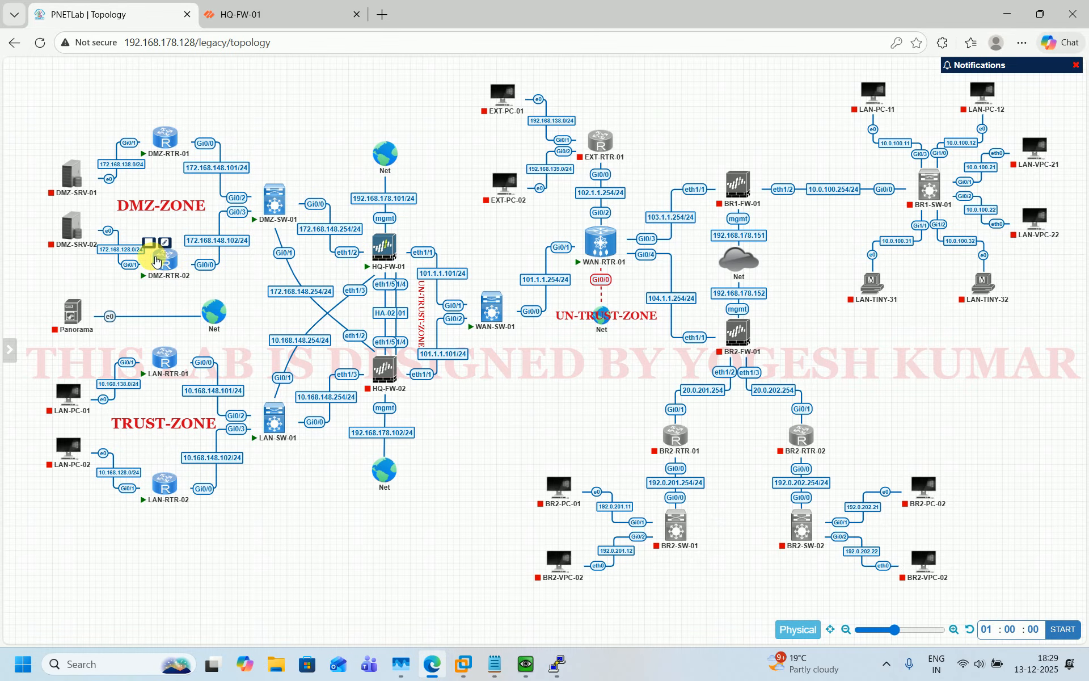
mouse_move(72, 237)
left_click(338, 23)
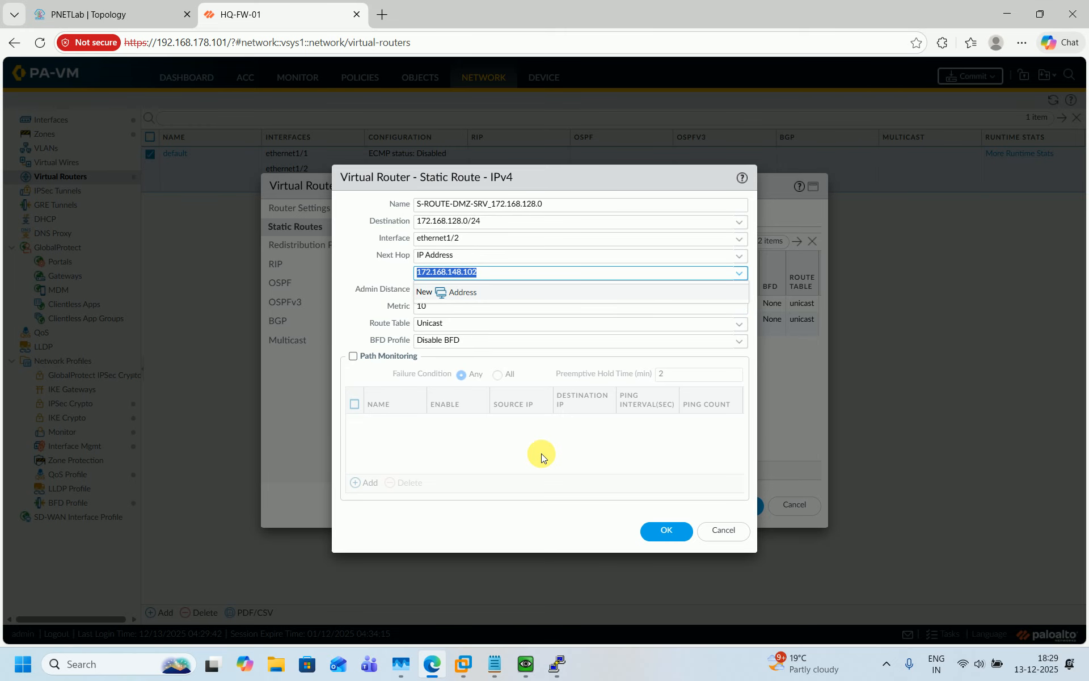
left_click(559, 448)
left_click(661, 529)
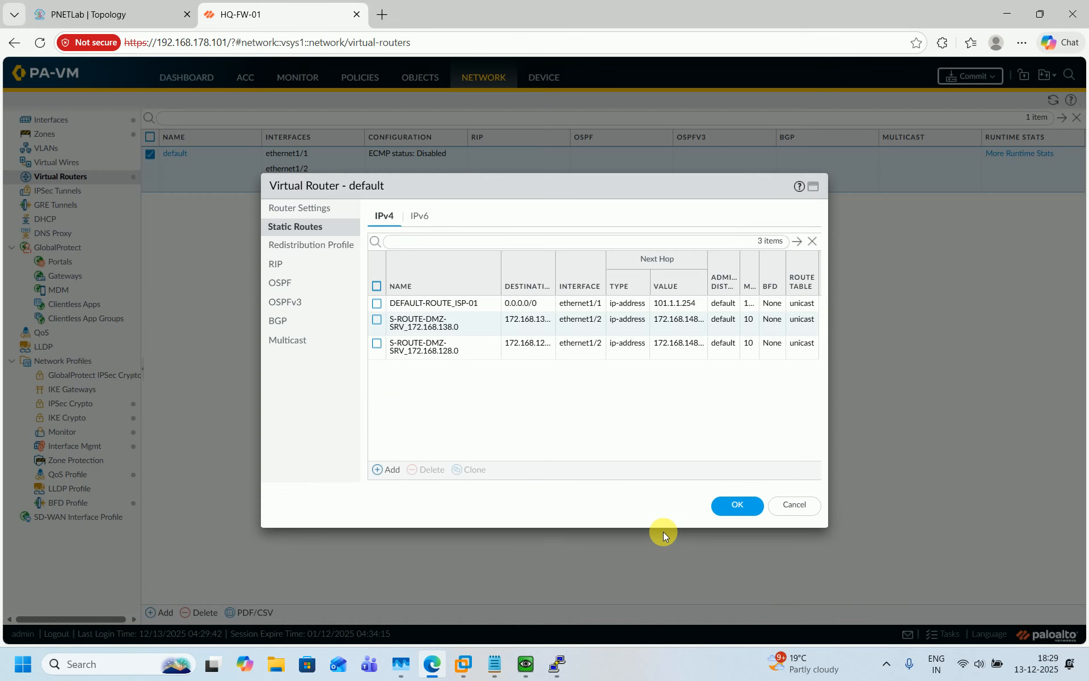
Add another static route, renaming the pasted name to S-ROUTE-LAN-PC_10.168.138.0
left_click(386, 469)
type("S-ROUTE-DMZ-SRV_172.168.128.0")
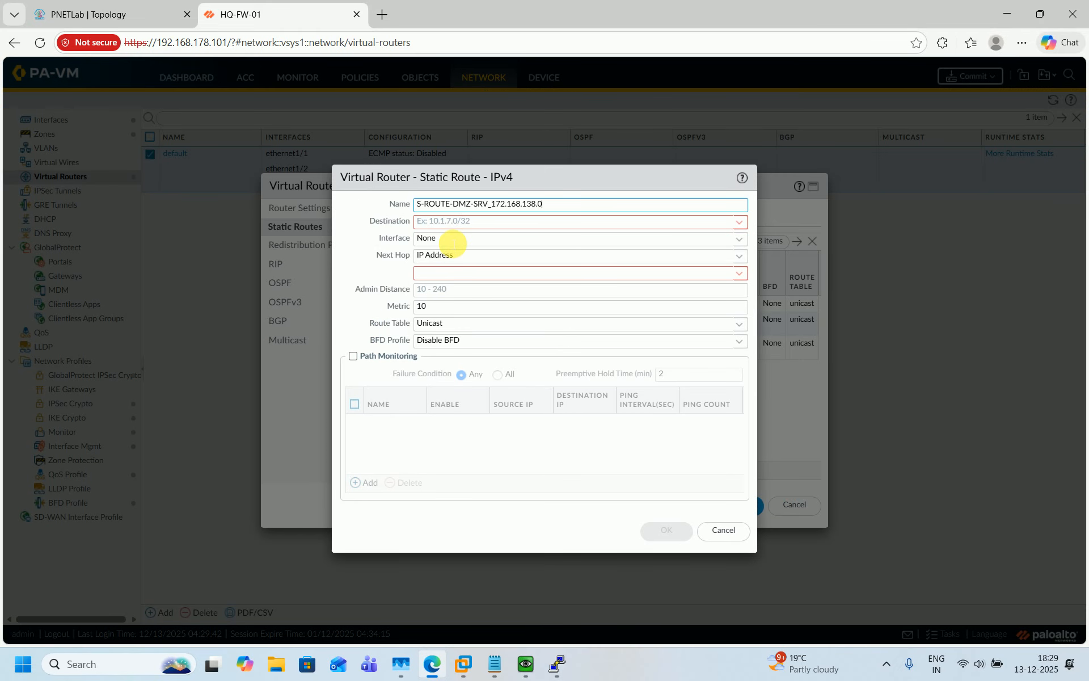
left_click(14, 14)
left_click(78, 6)
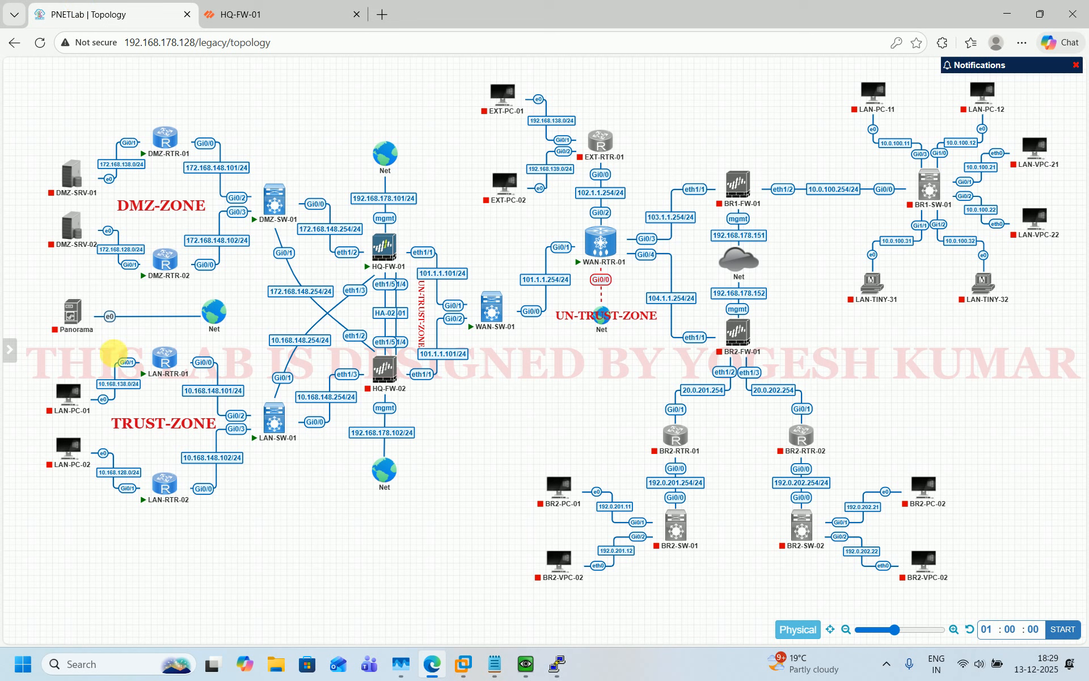
mouse_move(69, 395)
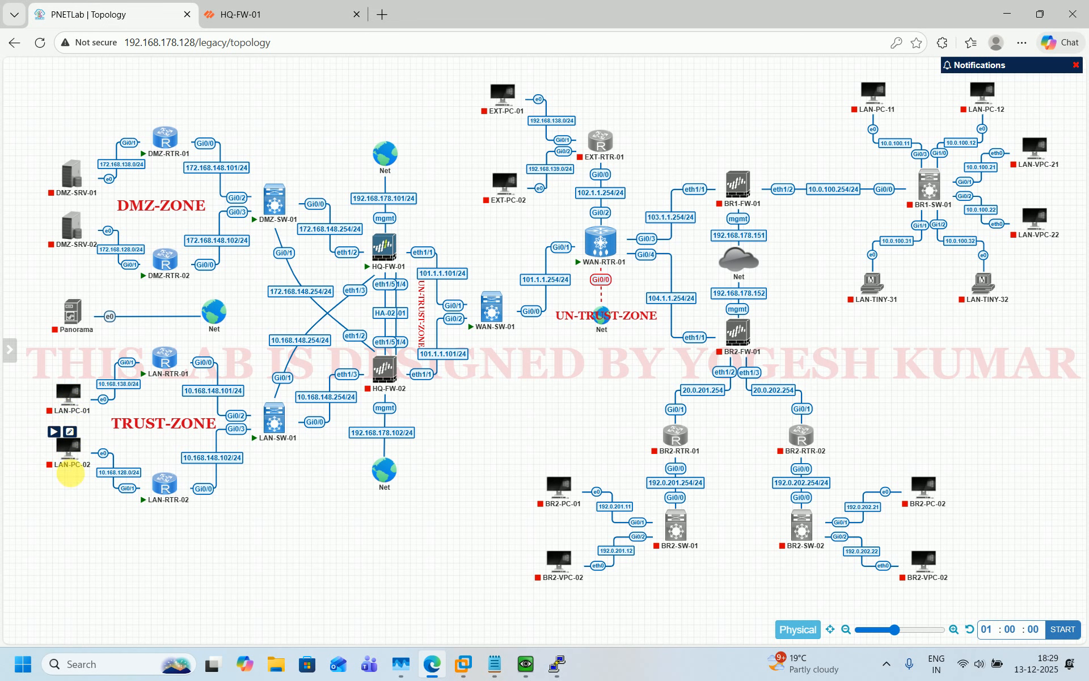
left_click(320, 5)
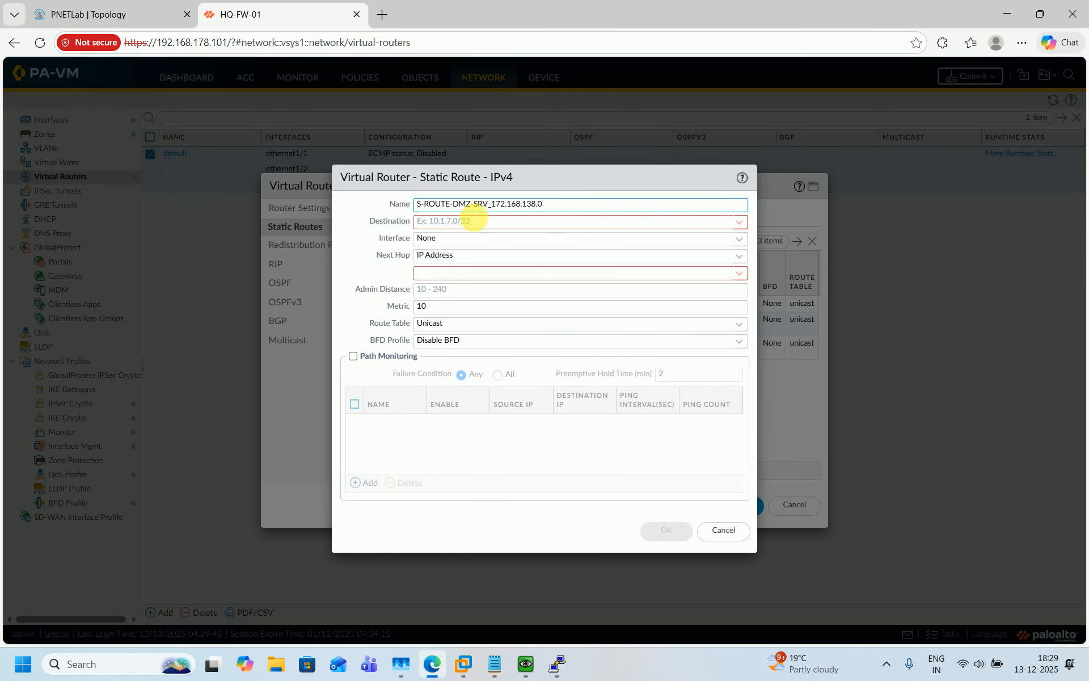
double_click(471, 205)
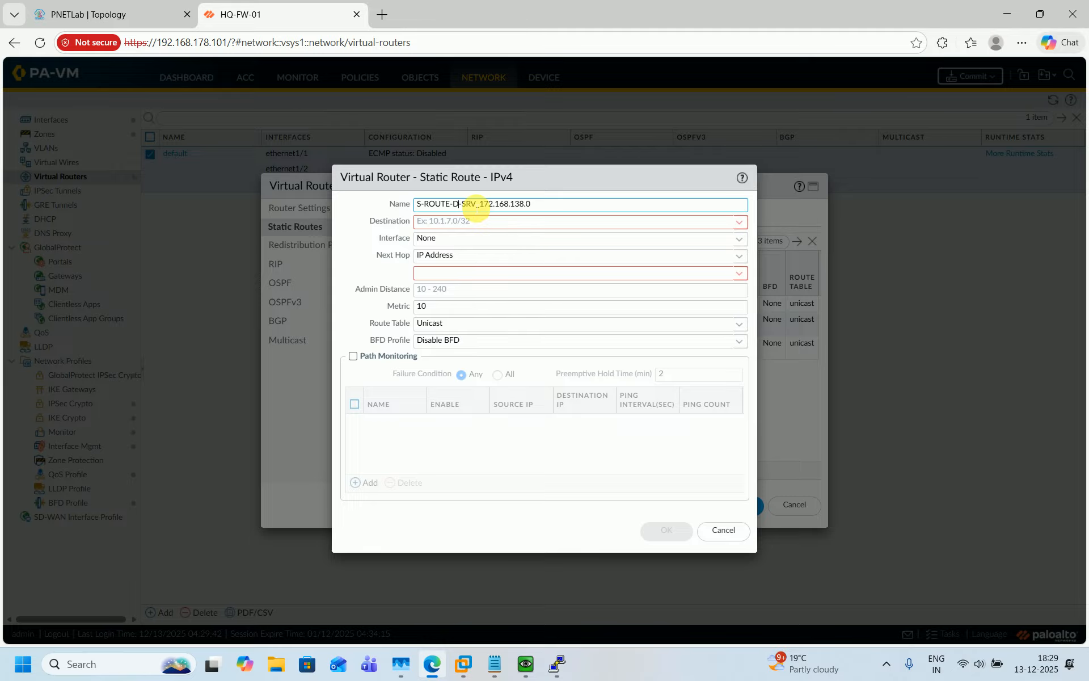
key("BackSpace")
type("LAN")
key("BackSpace")
key("BackSpace")
key("BackSpace")
type("PC")
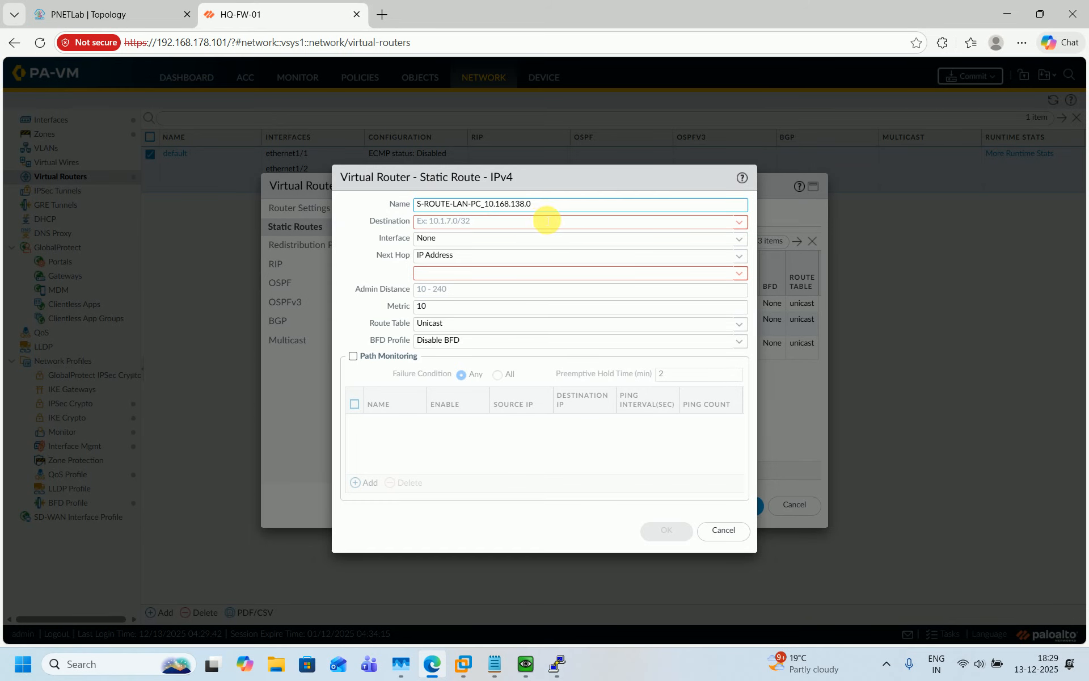
key("ctrl+a")
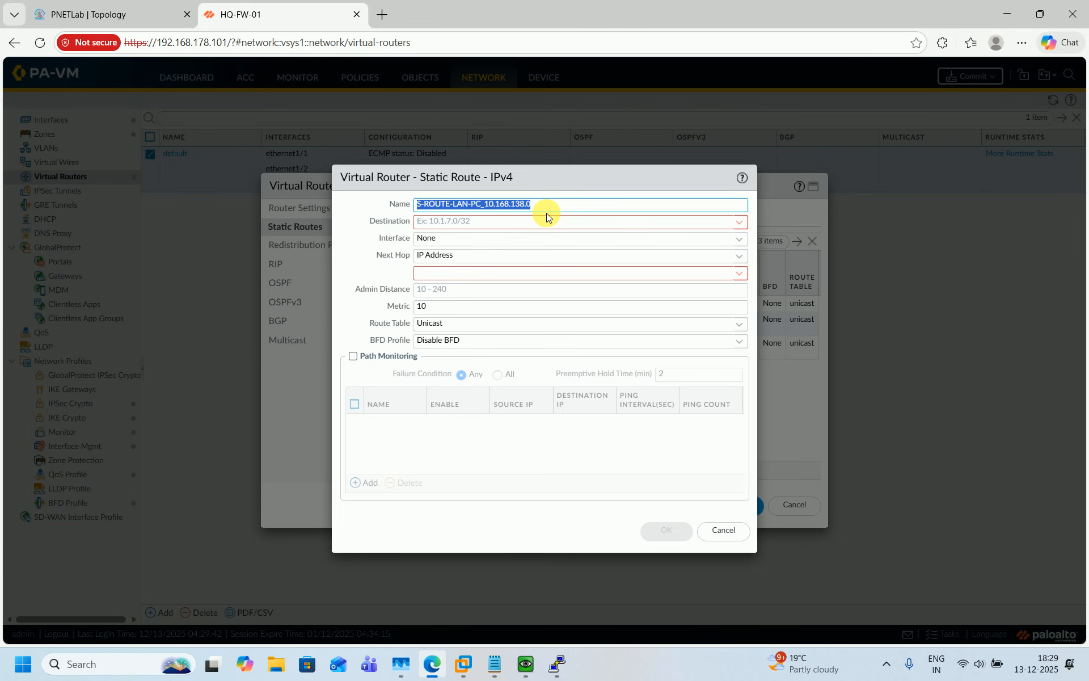
key("ctrl+c")
Set the route's destination to 10.168.138.0/24
left_click(548, 221)
key("ctrl+v")
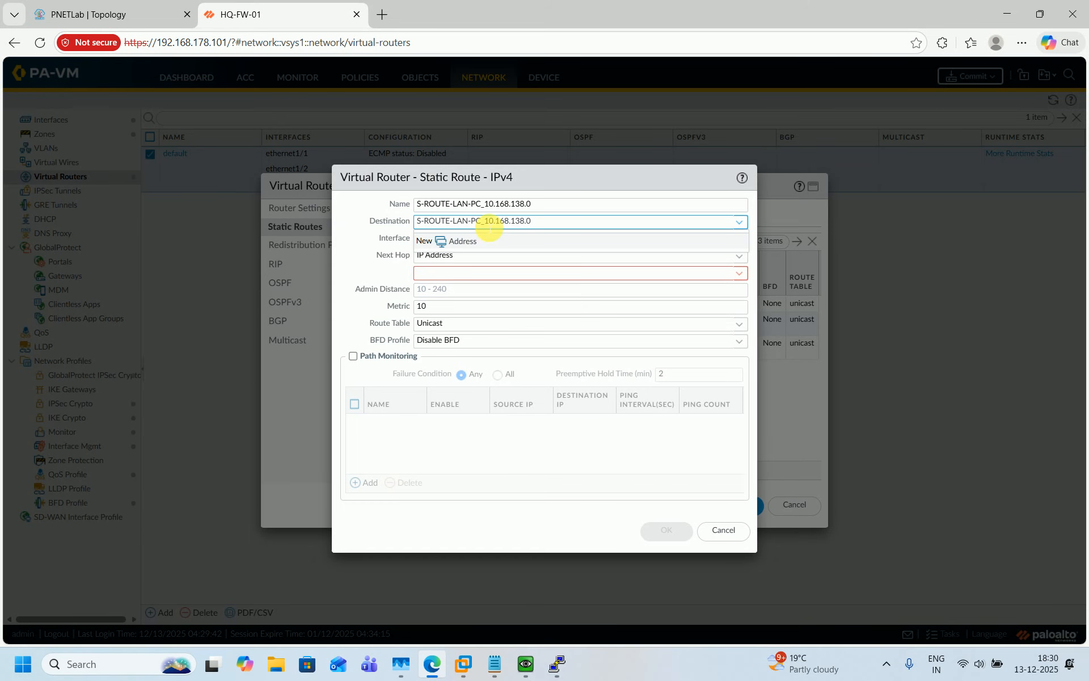
left_click_drag(531, 221, 439, 222)
left_click(433, 225)
key("BackSpace")
key("BackSpace")
key("BackSpace")
key("BackSpace")
key("BackSpace")
key("BackSpace")
key("BackSpace")
key("BackSpace")
key("BackSpace")
key("BackSpace")
key("BackSpace")
key("BackSpace")
key("BackSpace")
key("BackSpace")
left_click(366, 266)
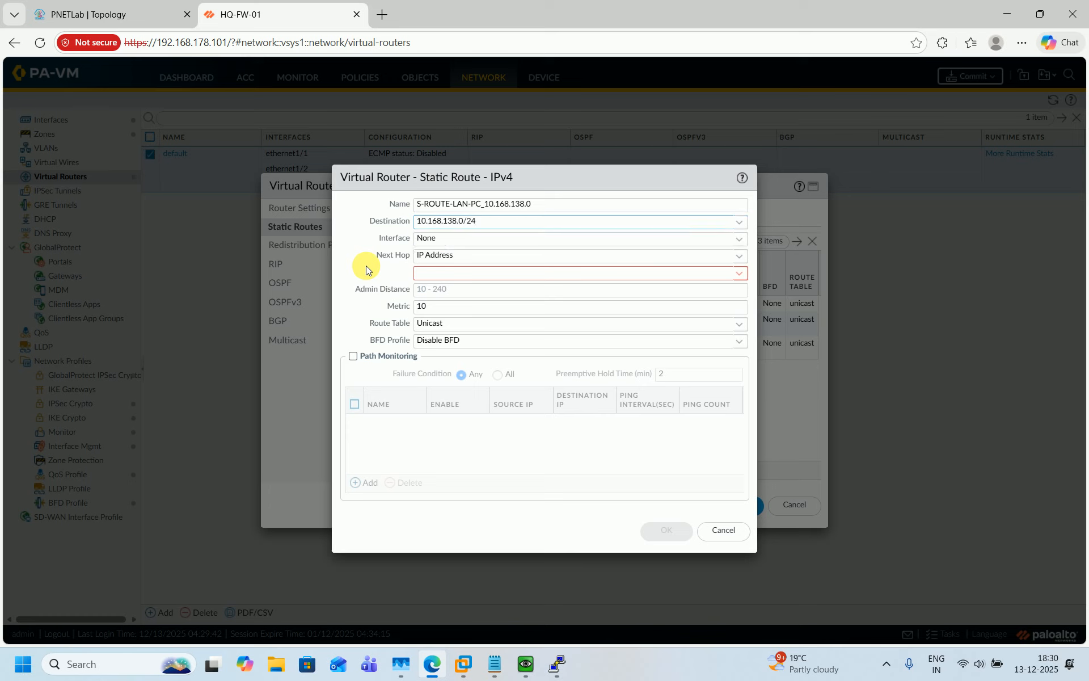
Choose ethernet1/3 as the route's outgoing interface
left_click(739, 256)
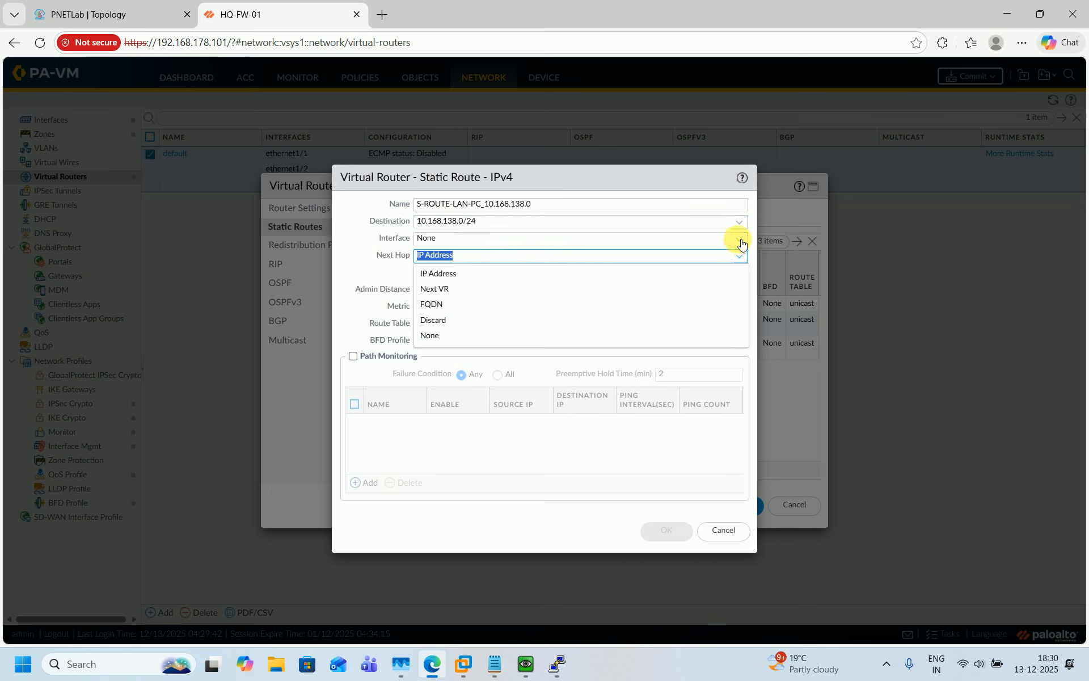
left_click(739, 238)
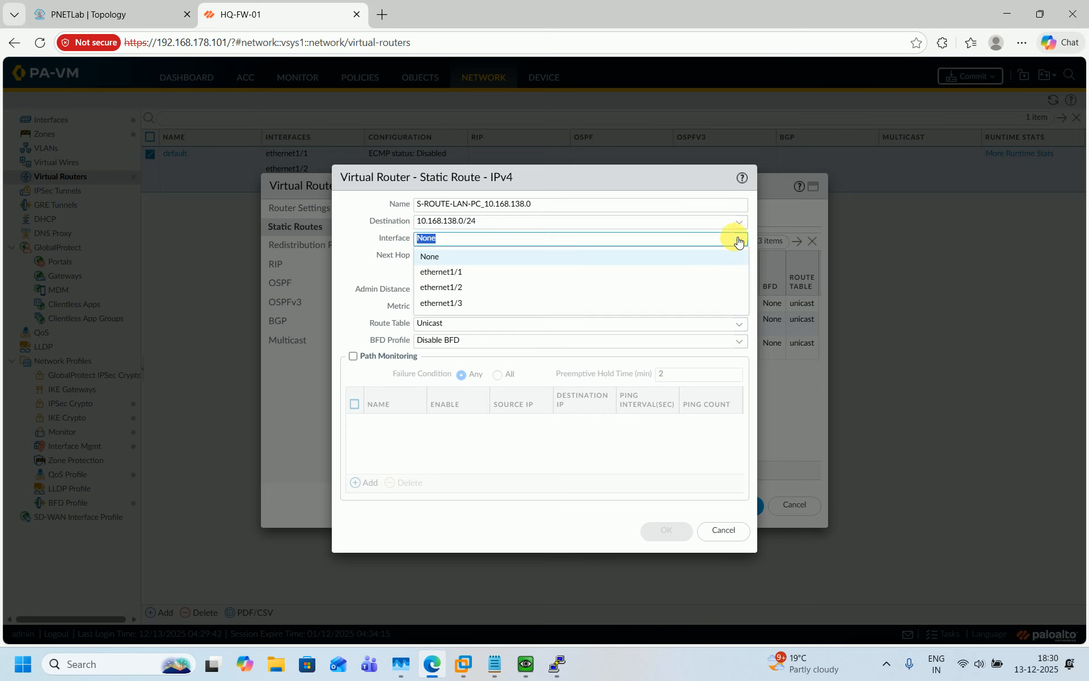
left_click(454, 303)
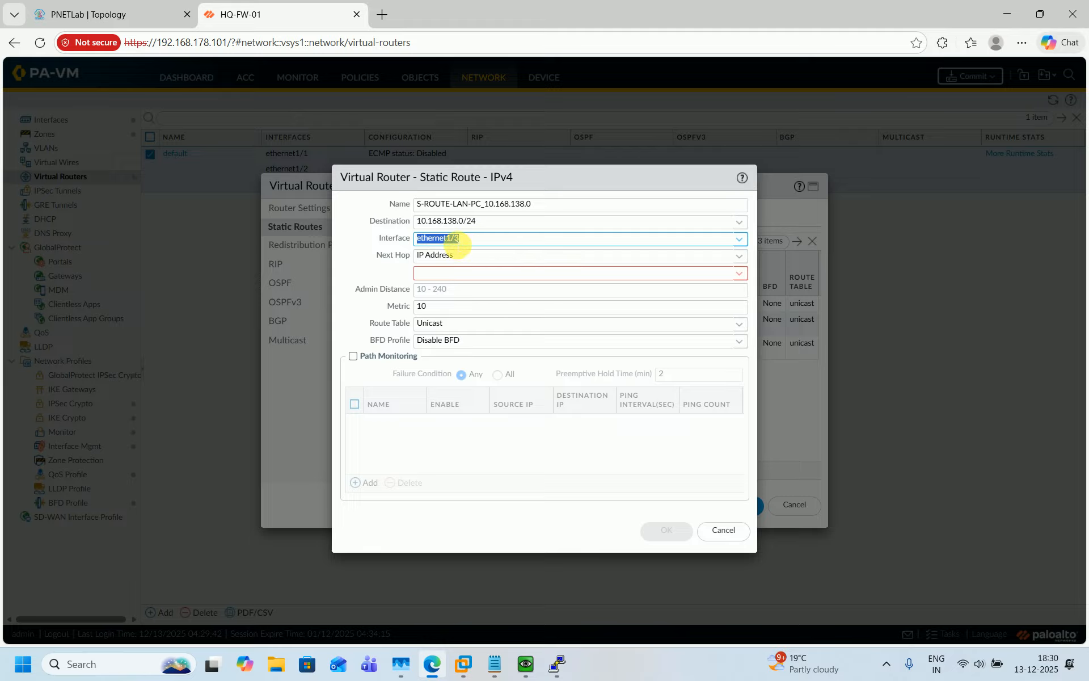
left_click(454, 273)
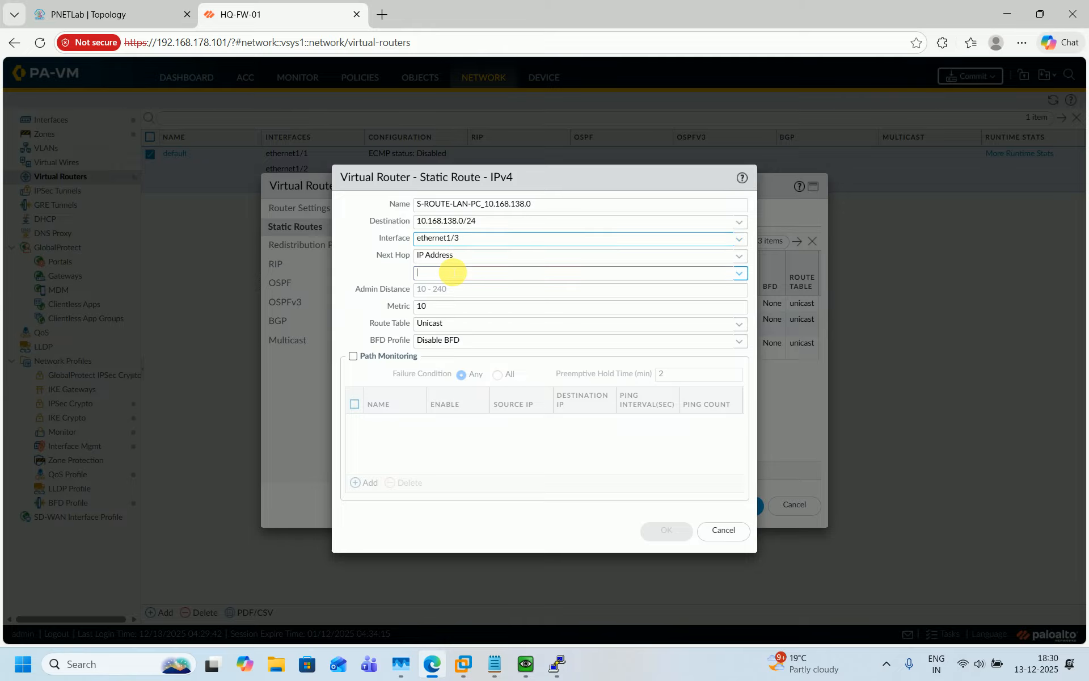
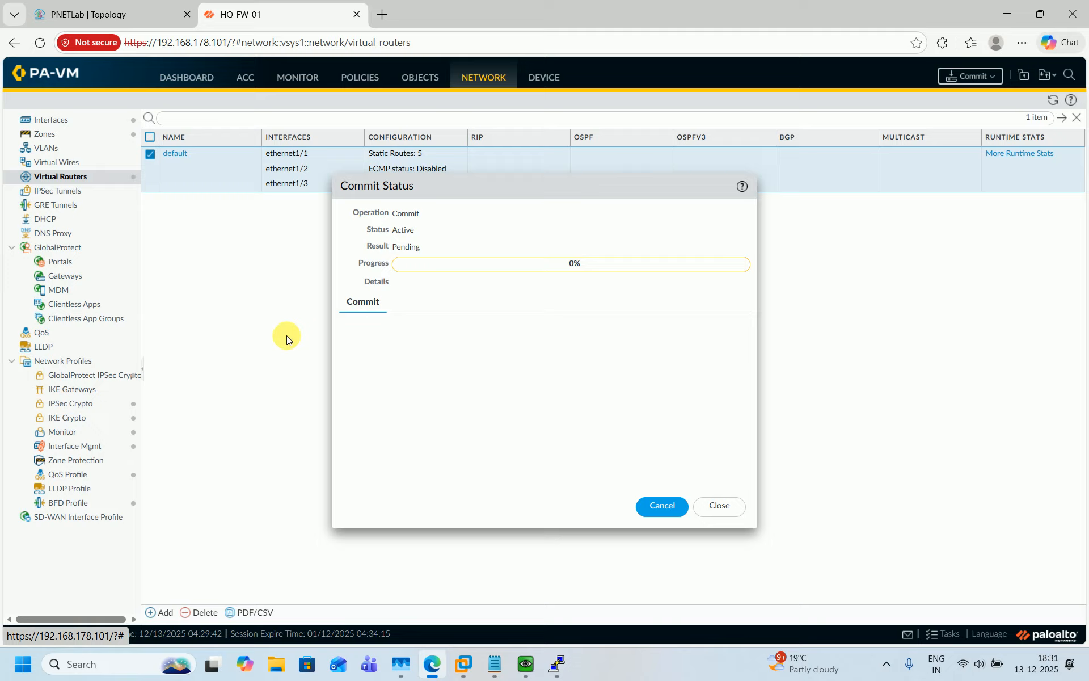
Switch to the PNETLab topology browser tab while the PA-VM commit runs
left_click(137, 6)
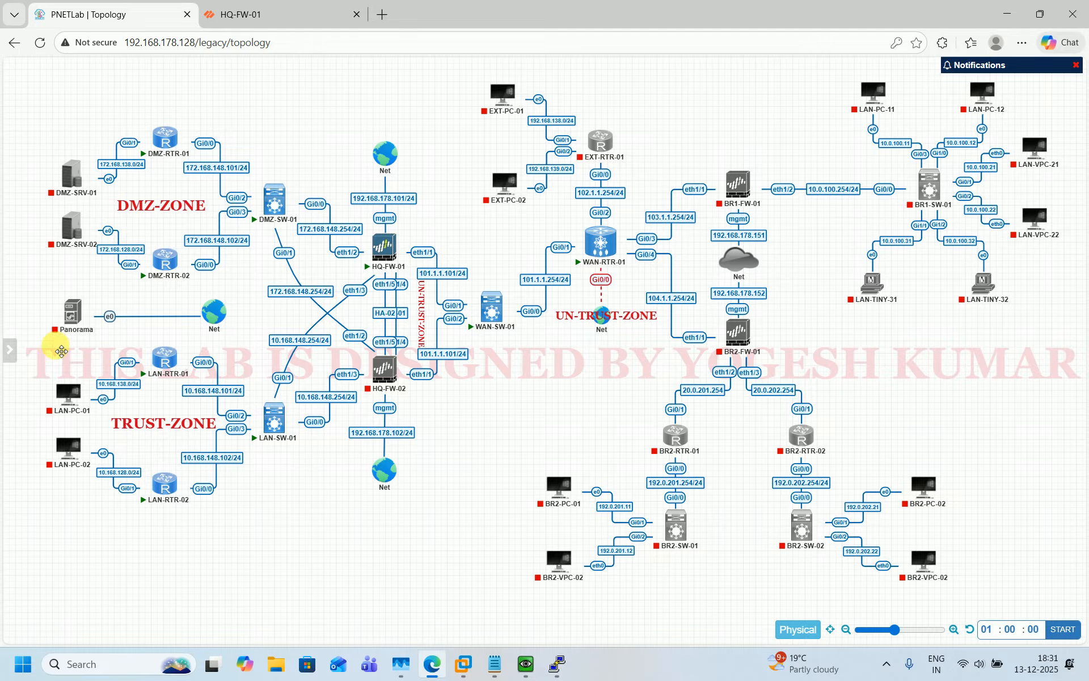
Bring up the HQ-FW-01 QEMU console showing its 6-route routing table over the topology
mouse_move(65, 444)
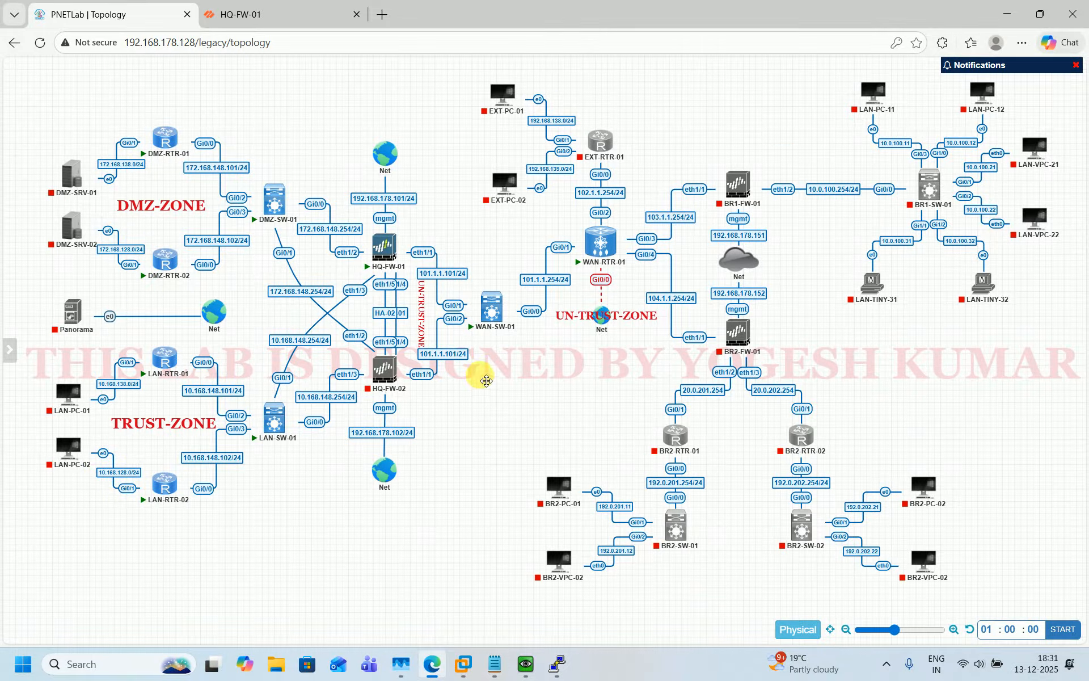
mouse_move(385, 250)
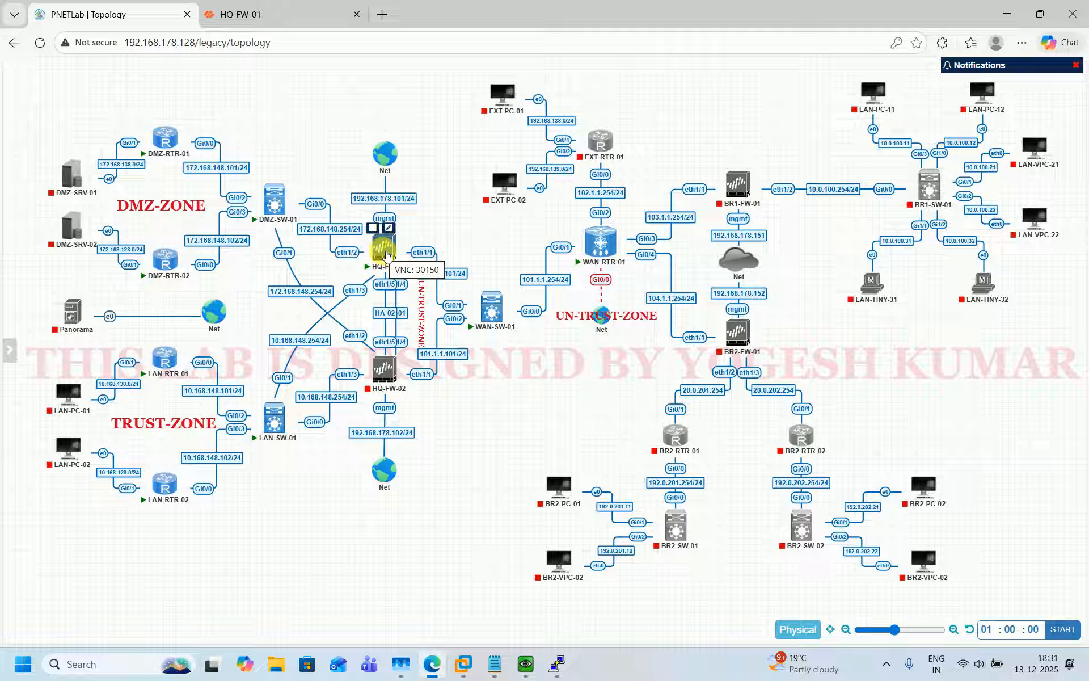
mouse_move(85, 173)
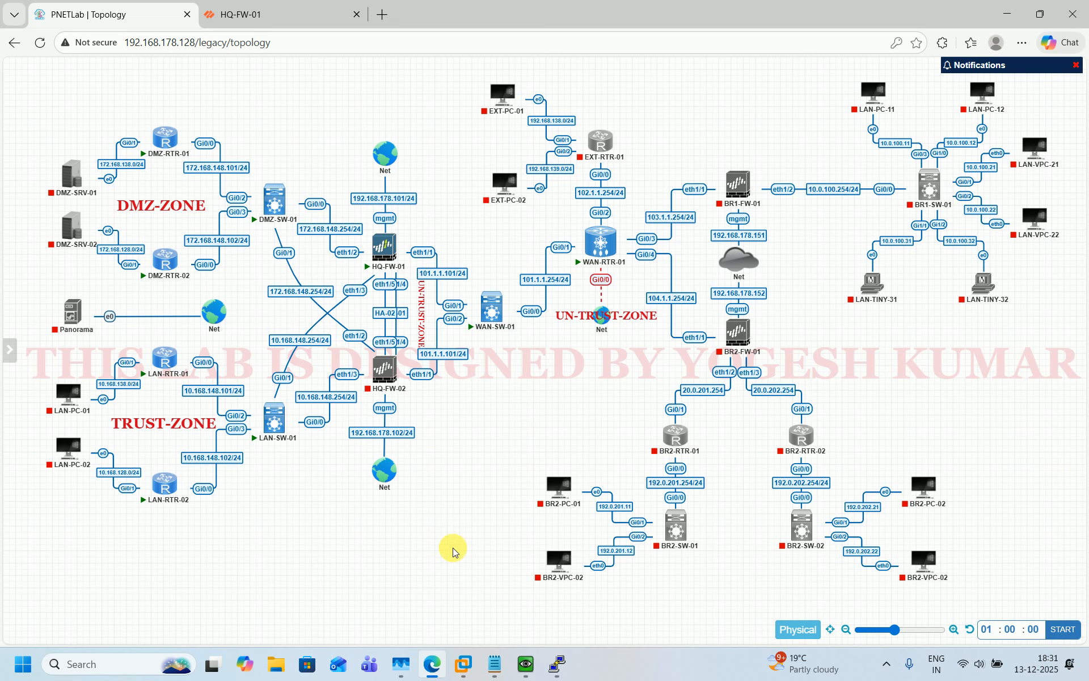
left_click(526, 664)
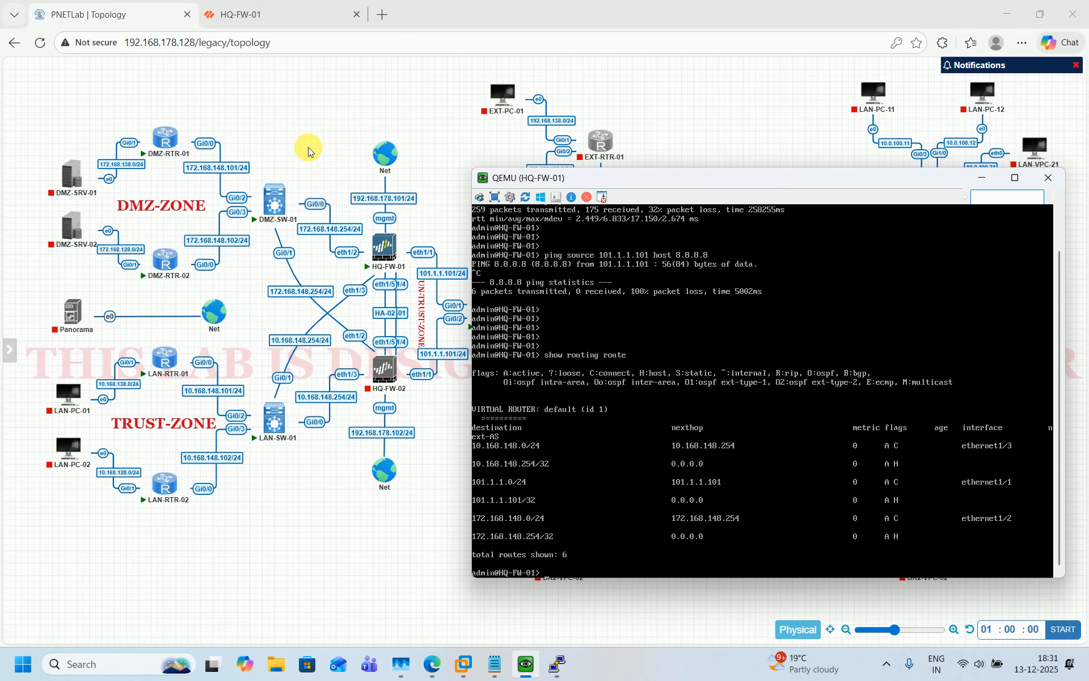
Dismiss the finished commit status and bring the HQ-FW-01 console over the topology
left_click(306, 7)
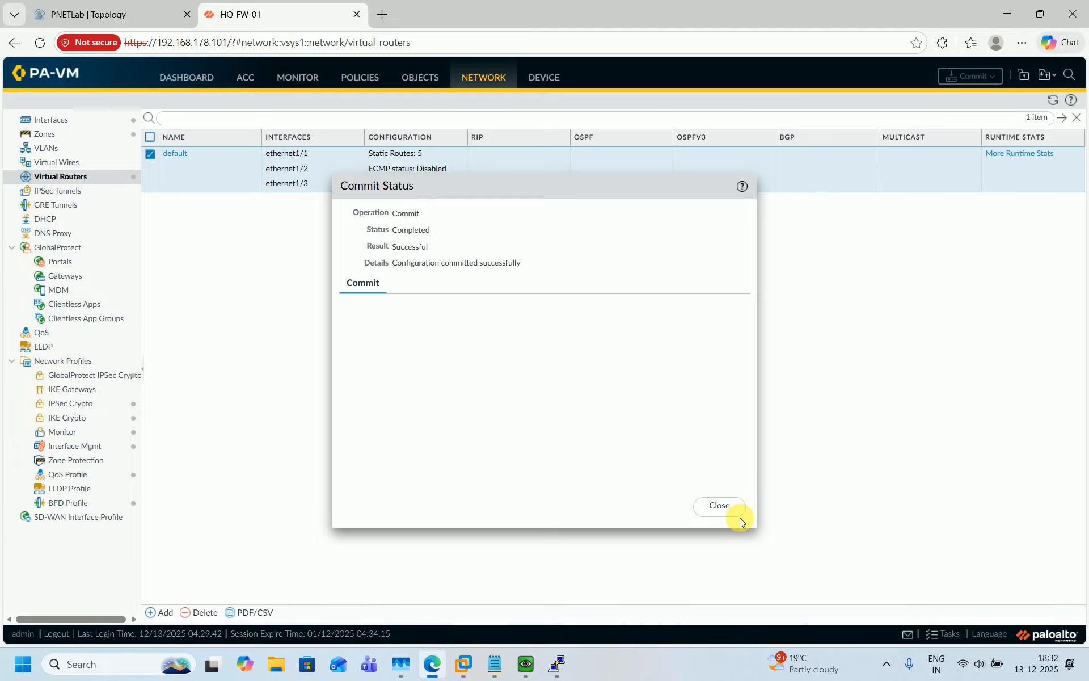
left_click(731, 506)
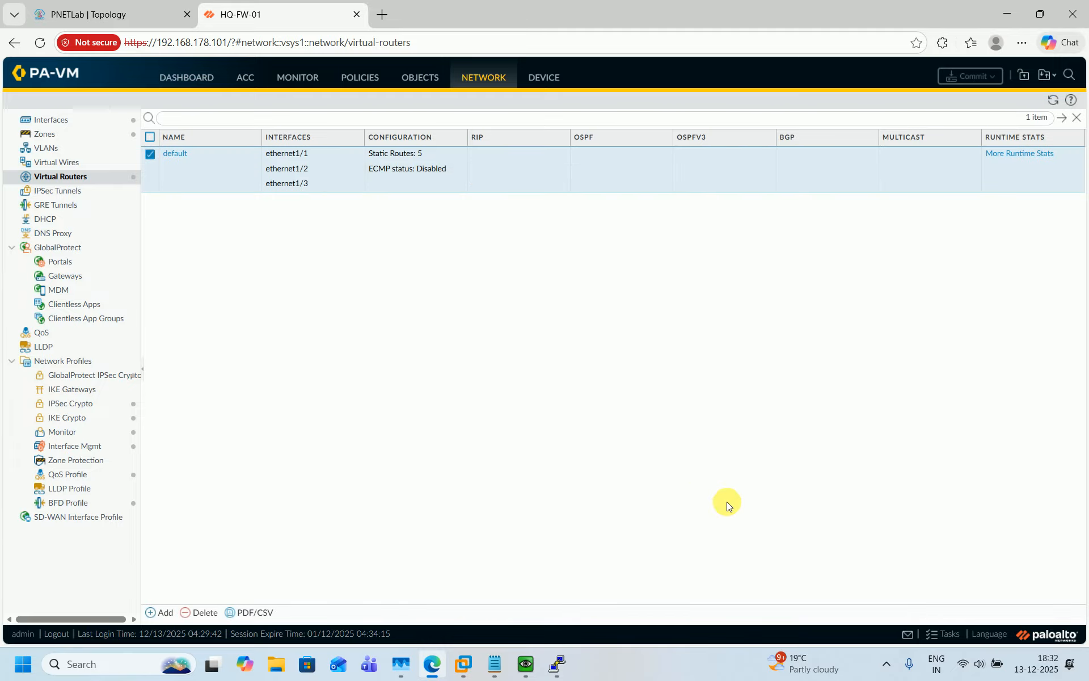
left_click(440, 658)
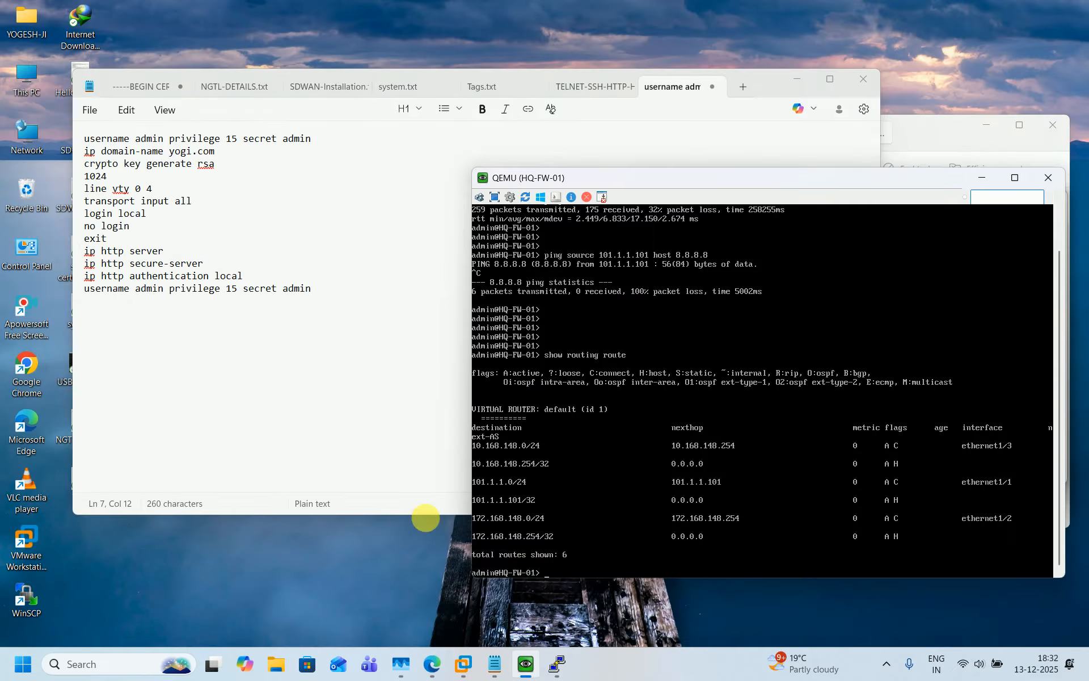
left_click(431, 664)
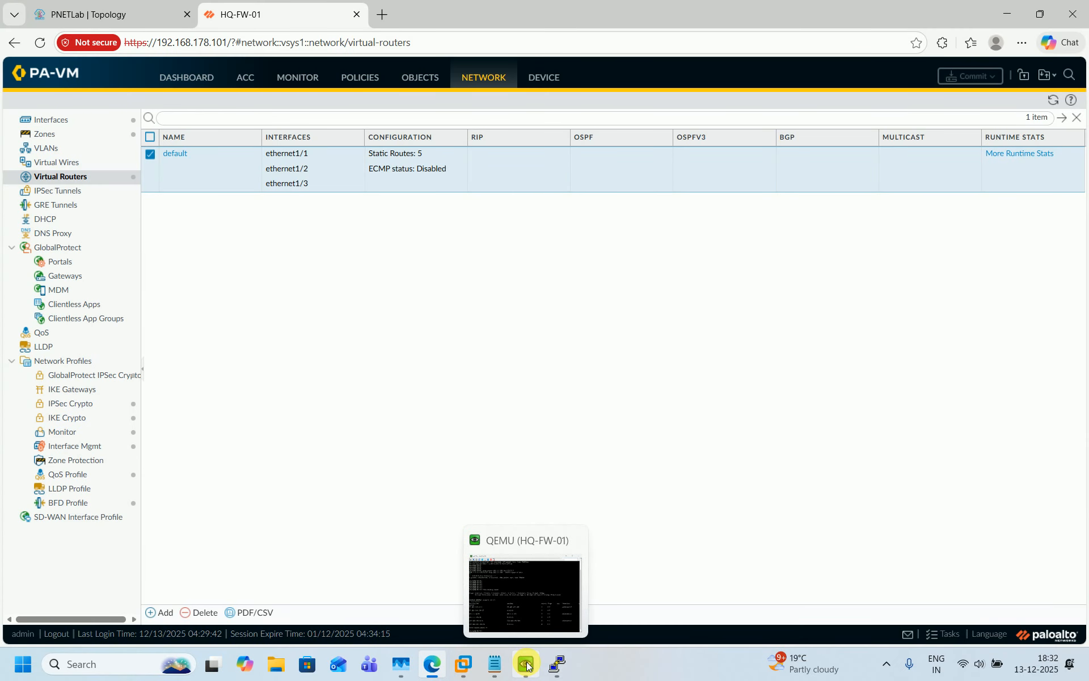
left_click(527, 665)
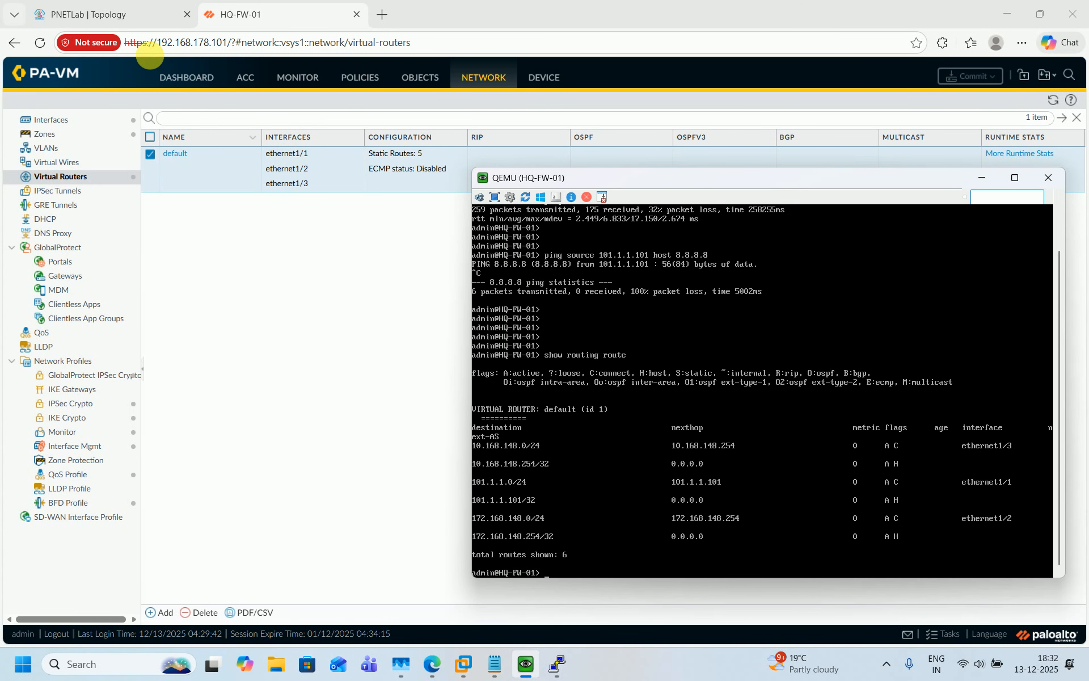
left_click(136, 15)
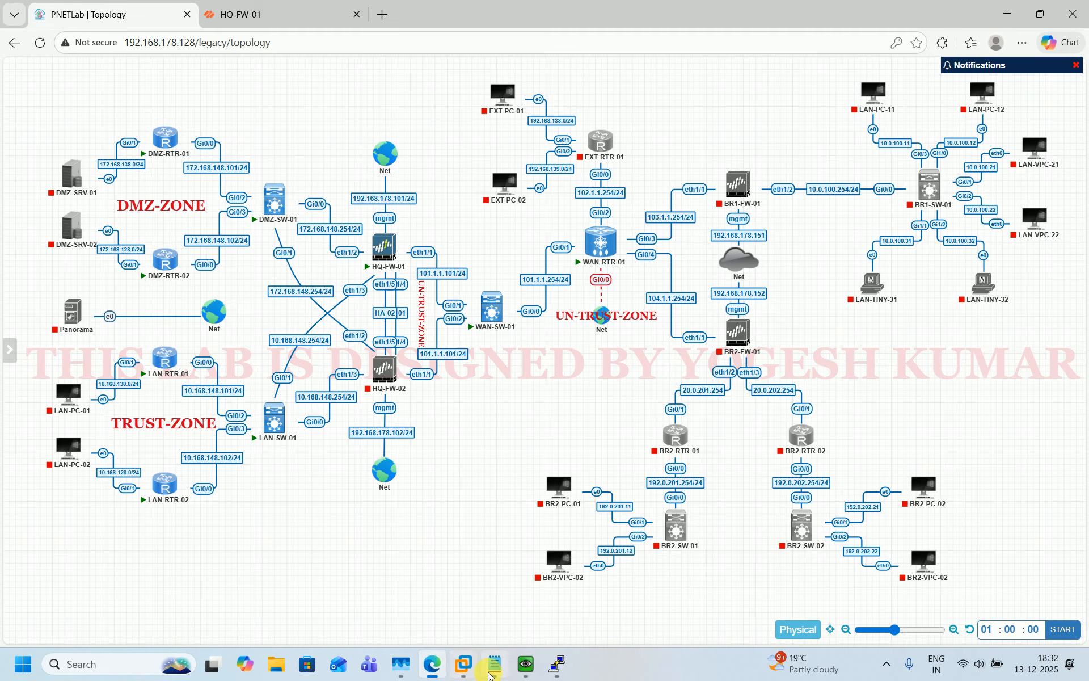
left_click(549, 640)
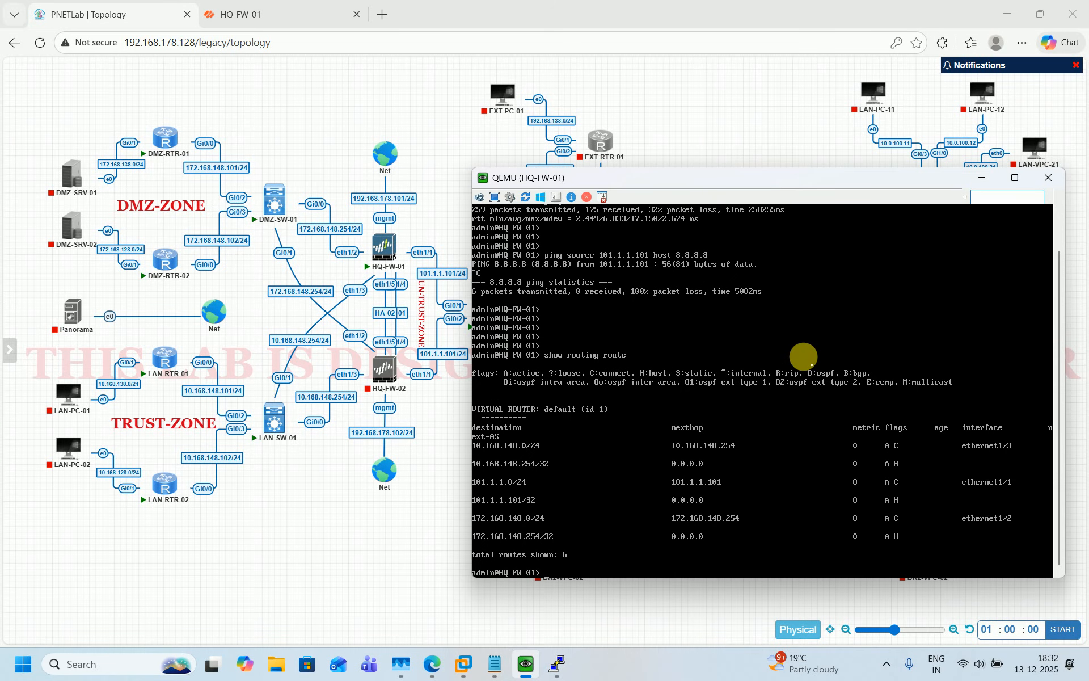
Rerun 'show routing route' to see all 11 committed routes, then begin typing 'ping source'
key("Return")
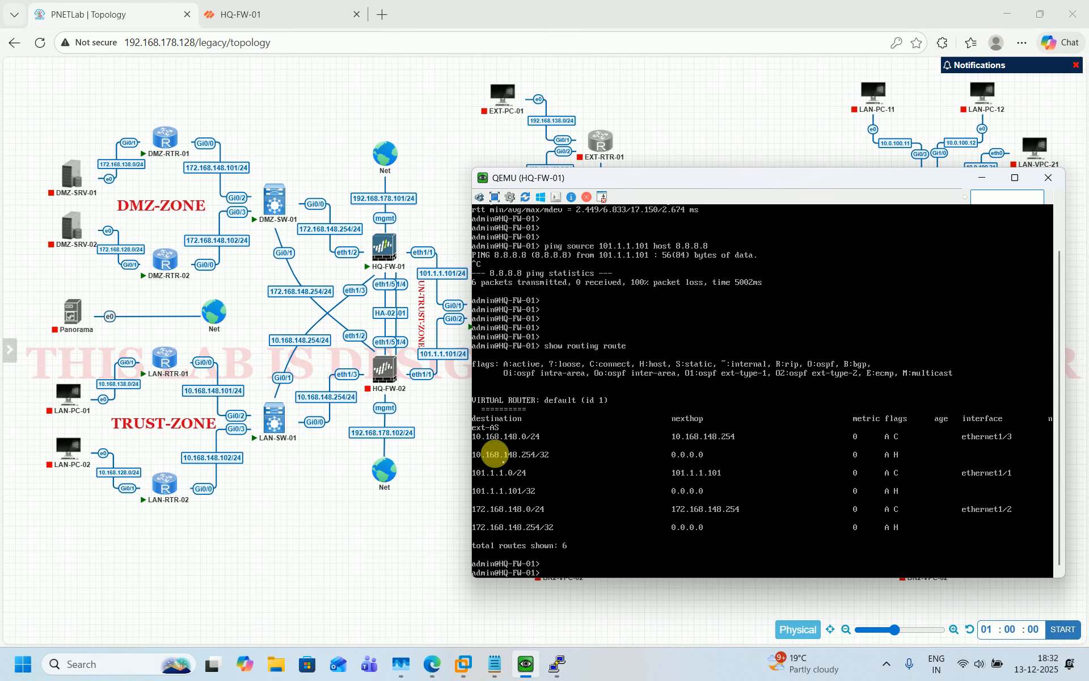
key("Up")
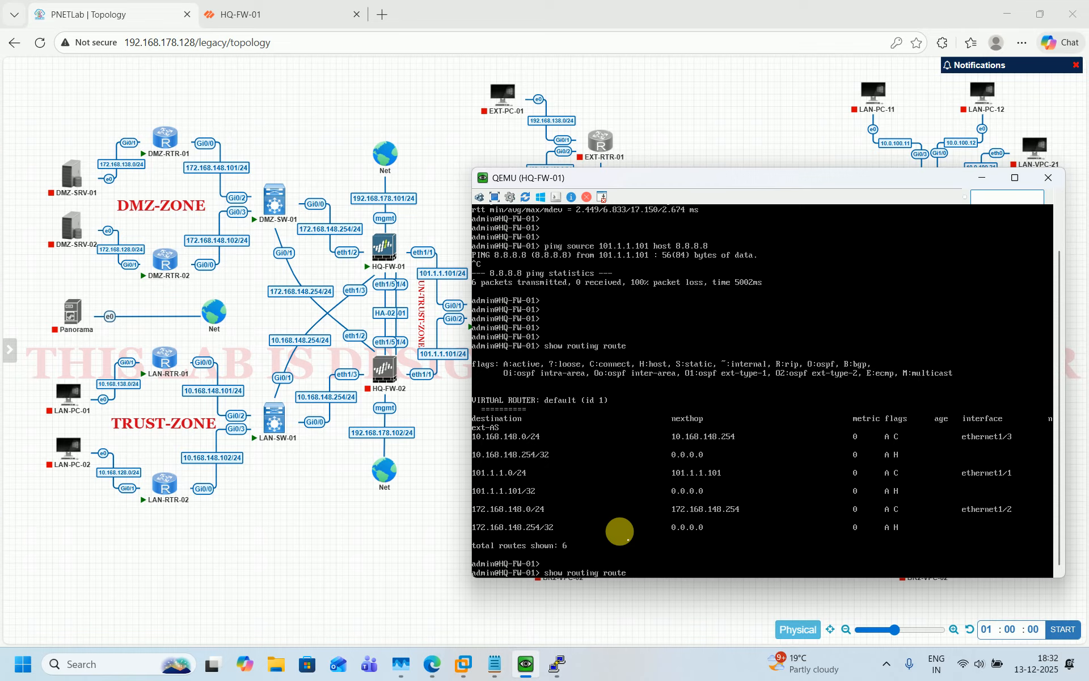
key("Return")
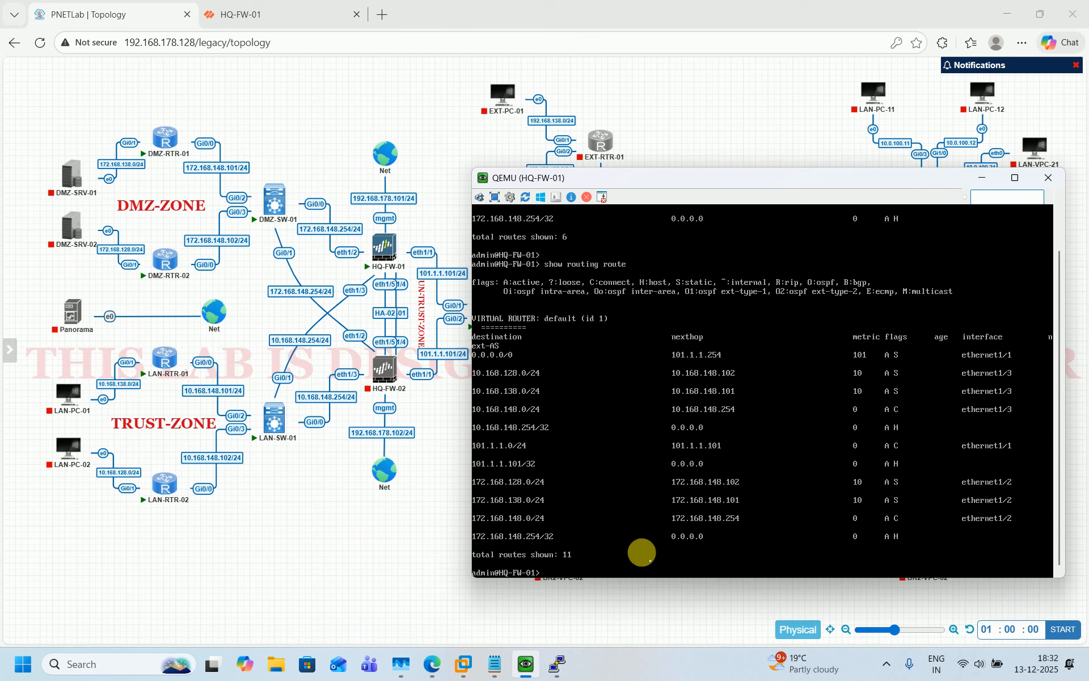
key("Return")
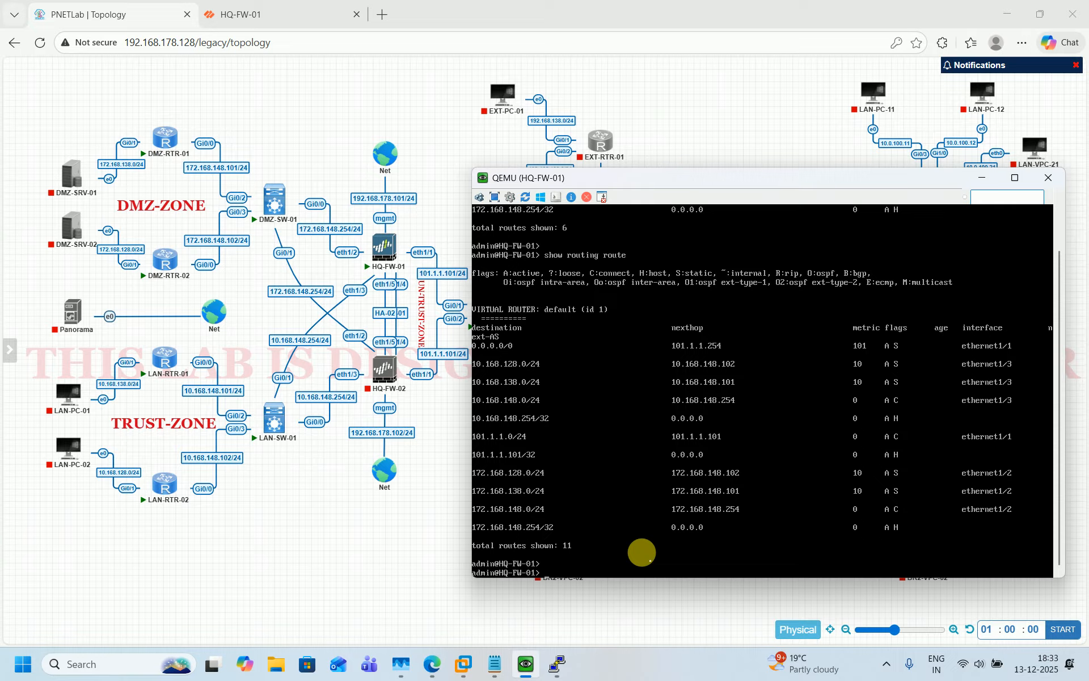
type("ping source")
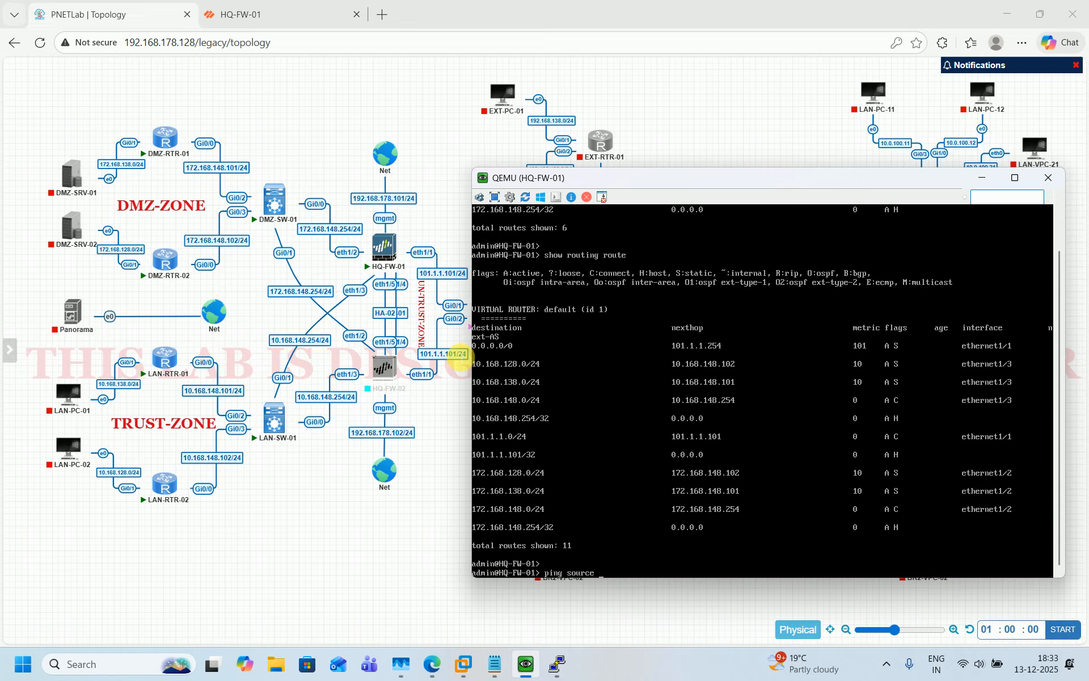
Ping 172.168.138.254 and 172.168.128.254 from source 172.168.148.254
type("172.168.148.254 host 172.168.138.254")
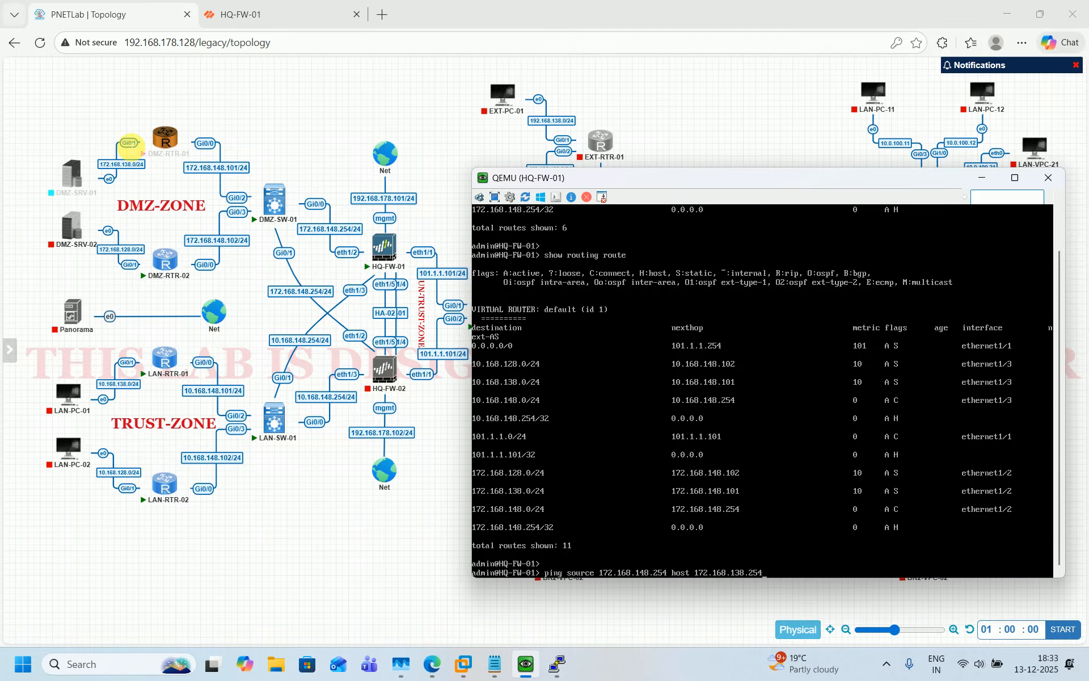
key("Return")
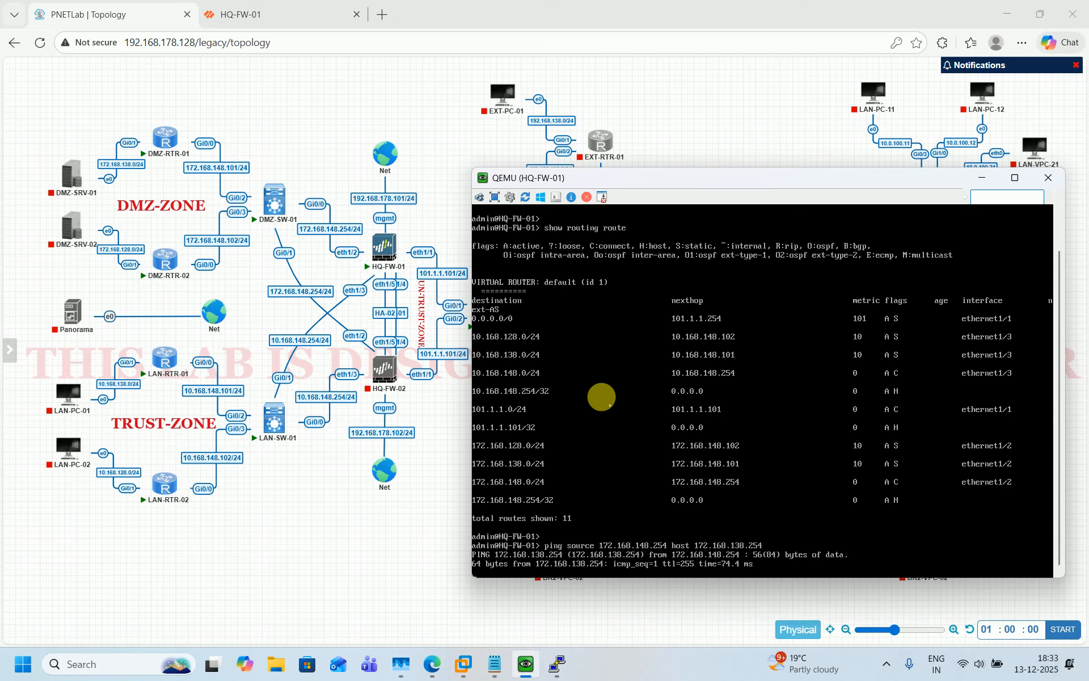
key("ctrl+c")
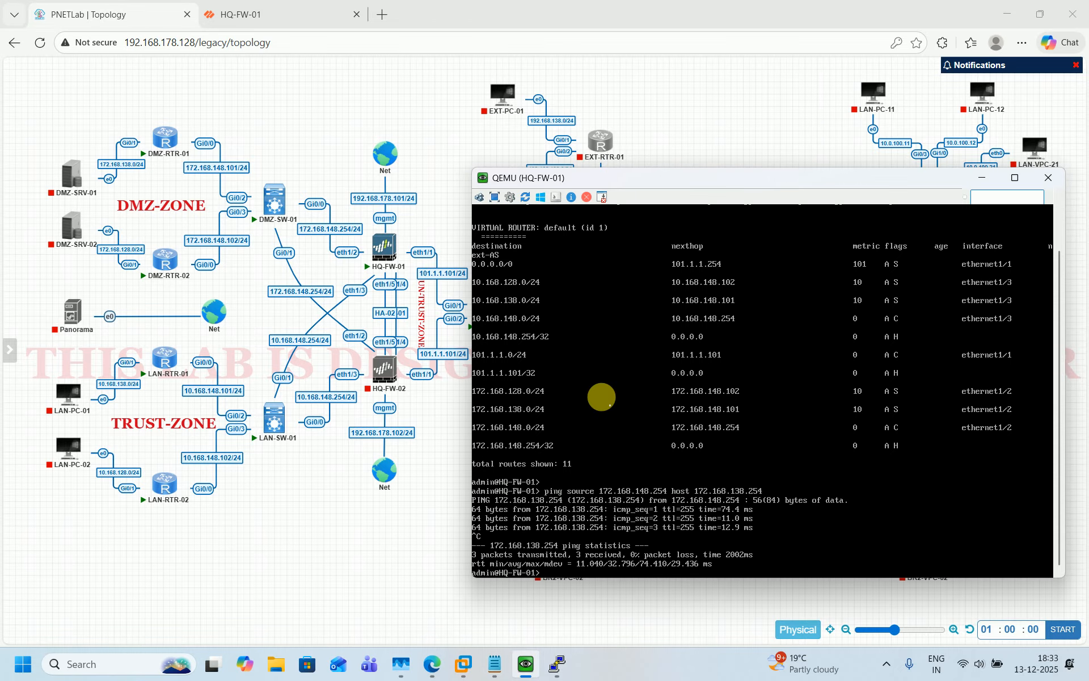
key("Up")
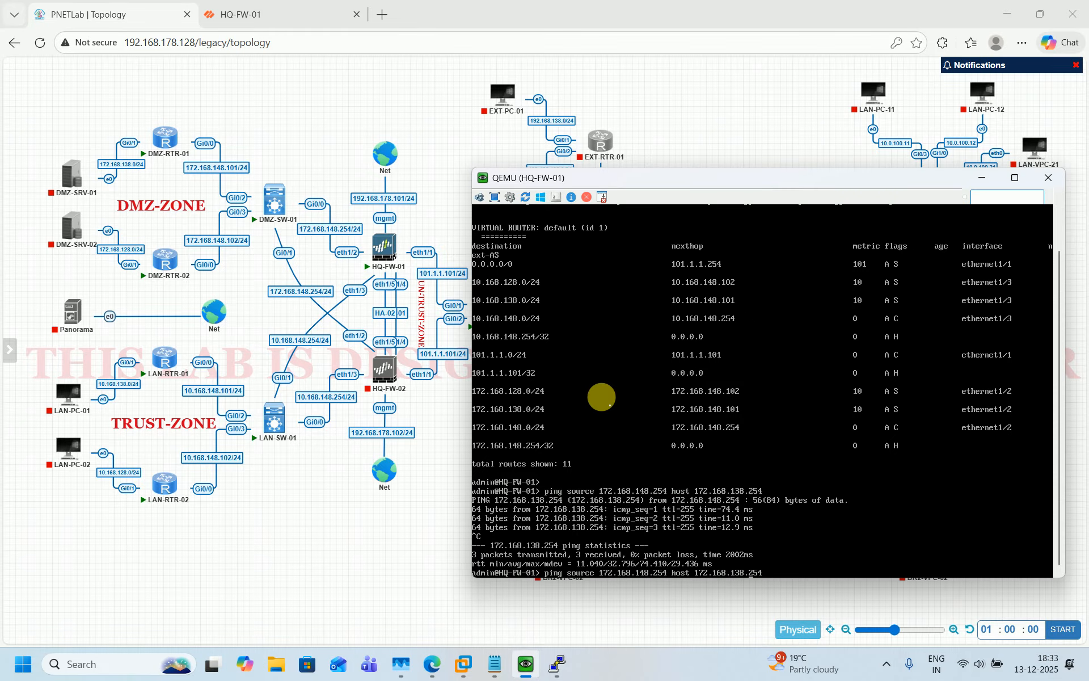
key("BackSpace")
type("2")
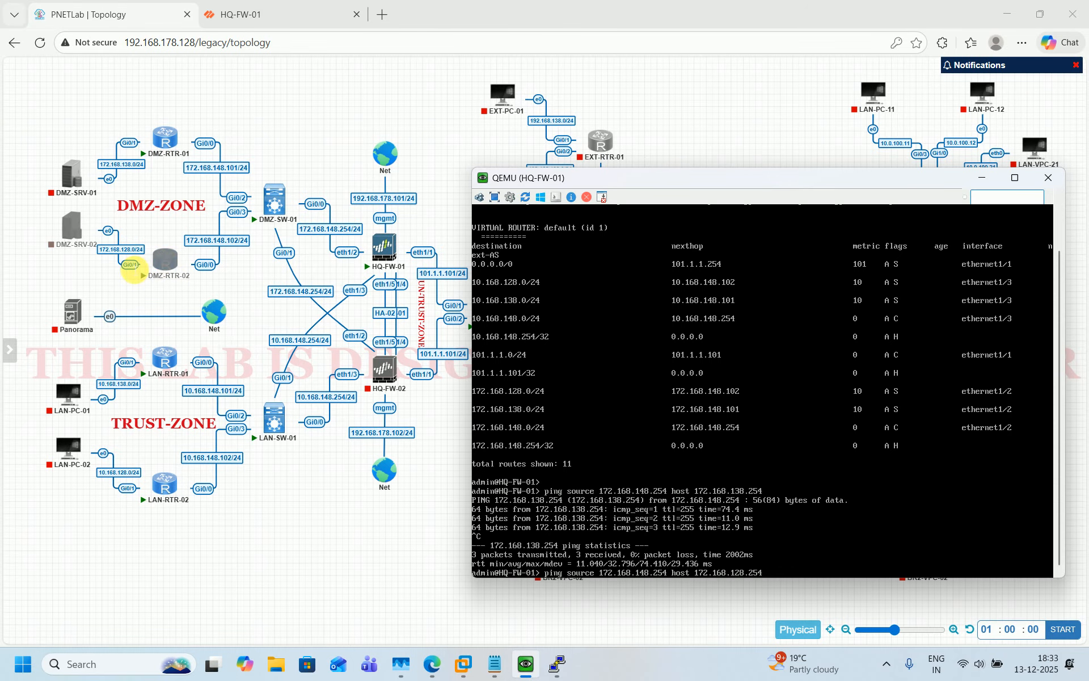
key("Return")
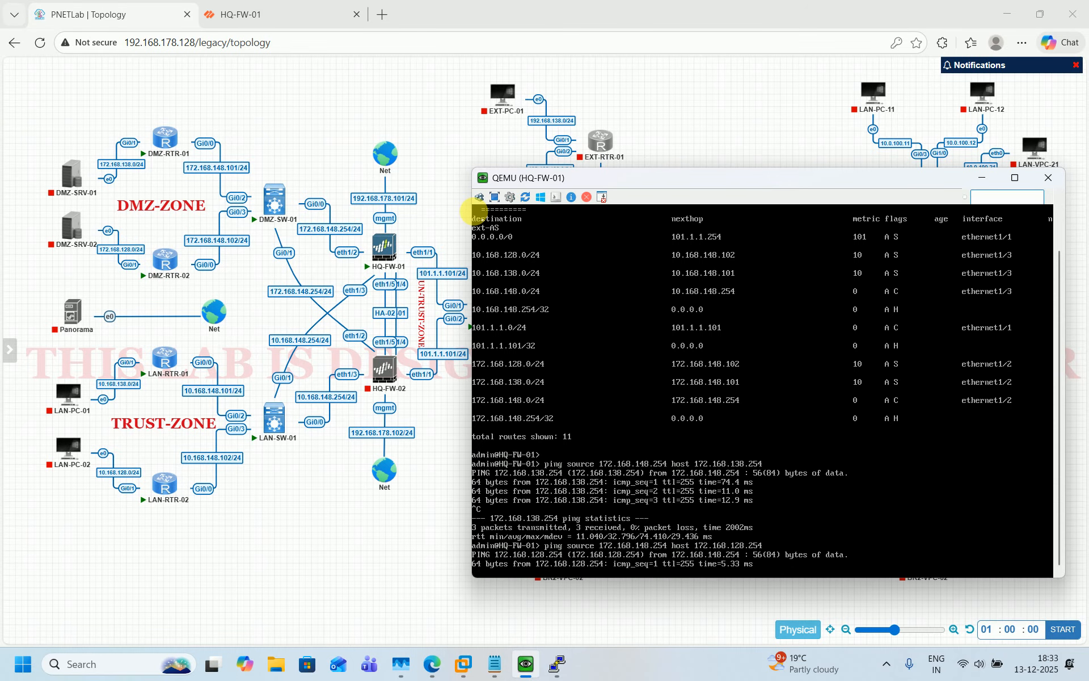
key("ctrl+c")
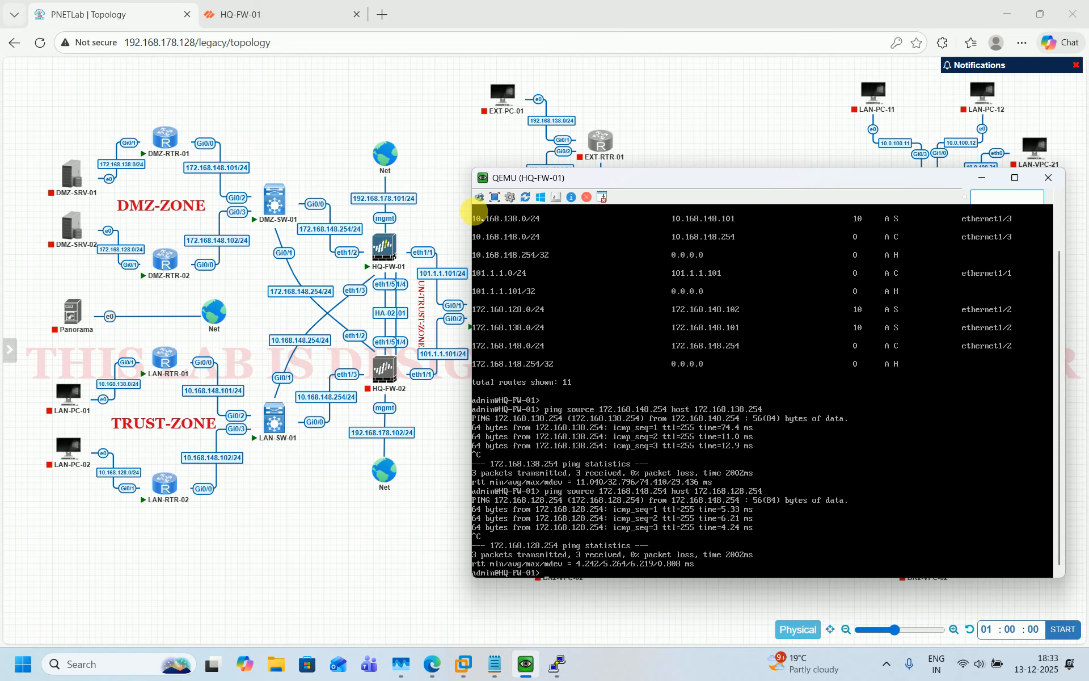
Ping 10.168.128.254 and 10.168.138.254 from source 10.168.148.254
key("Return")
key("Up")
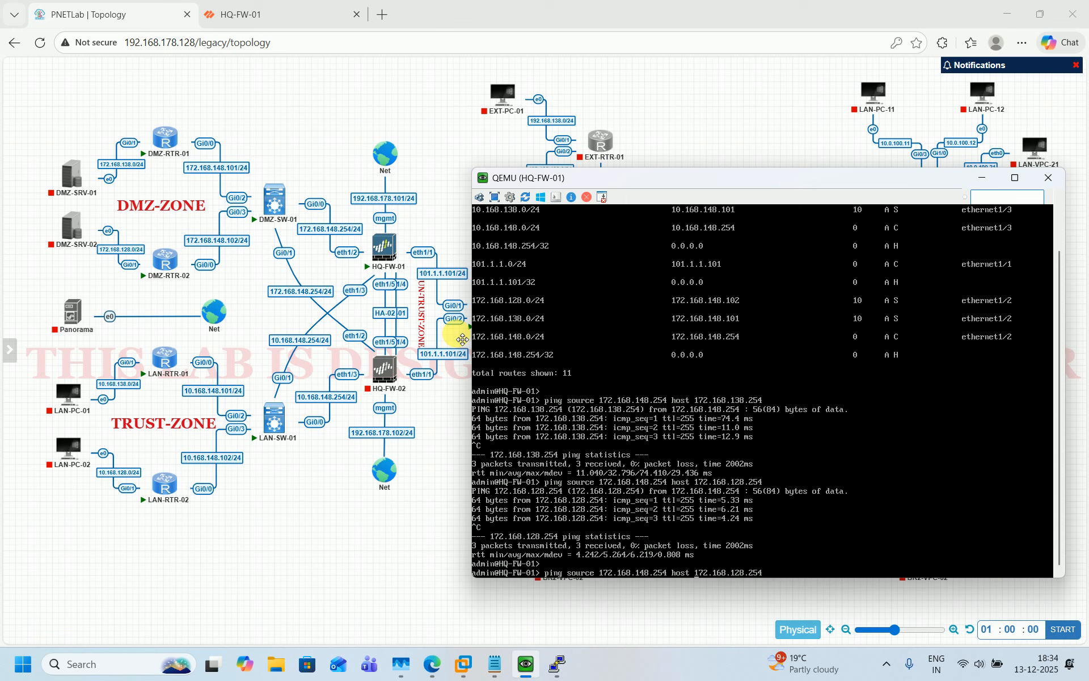
key("BackSpace")
key("BackSpace")
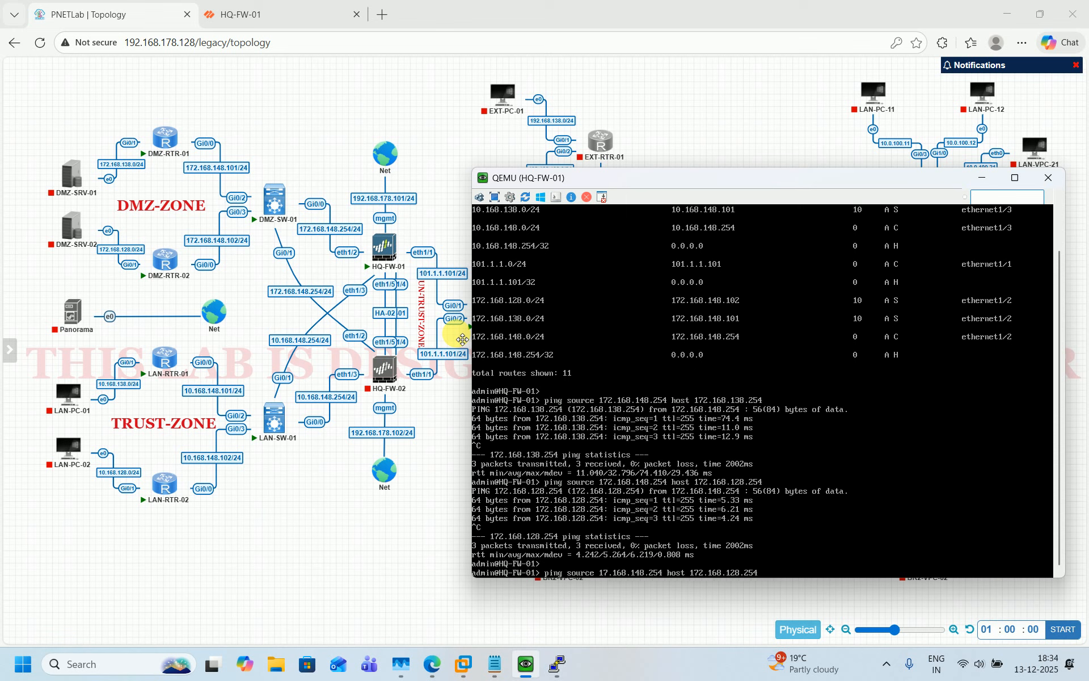
type("0")
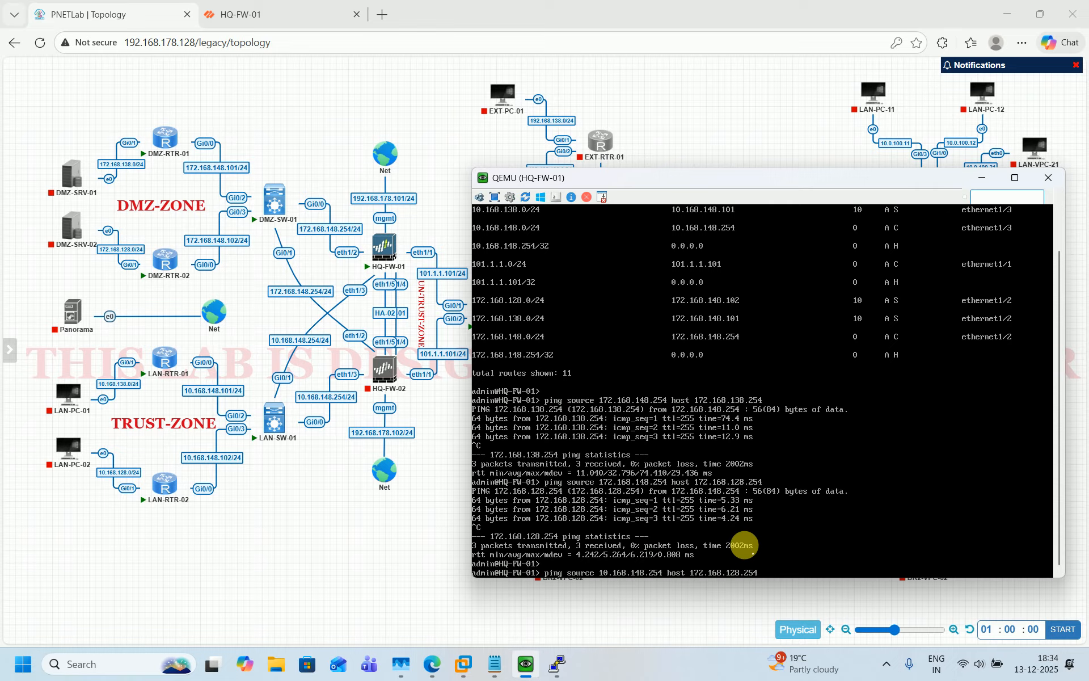
key("BackSpace")
key("BackSpace")
type("0")
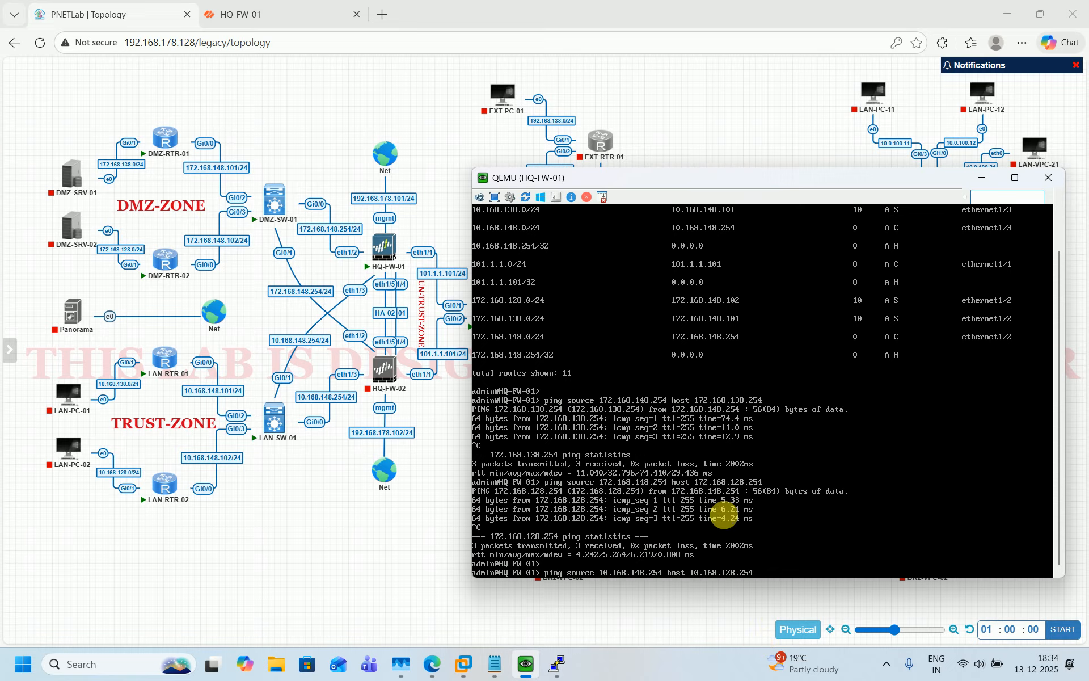
key("Return")
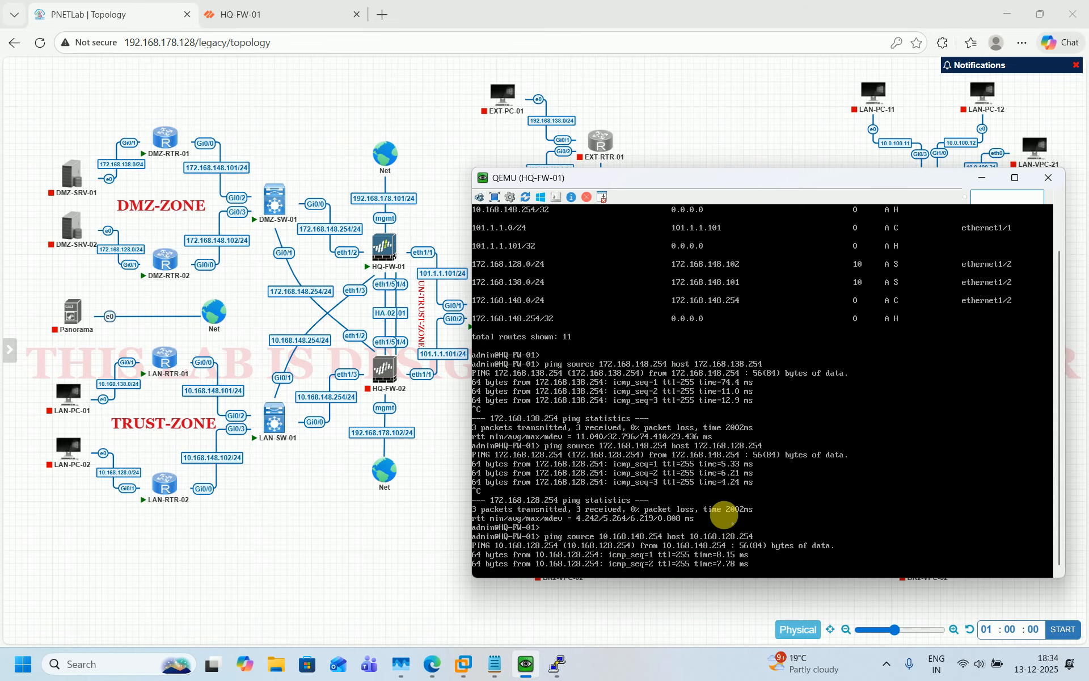
key("ctrl+c")
key("Up")
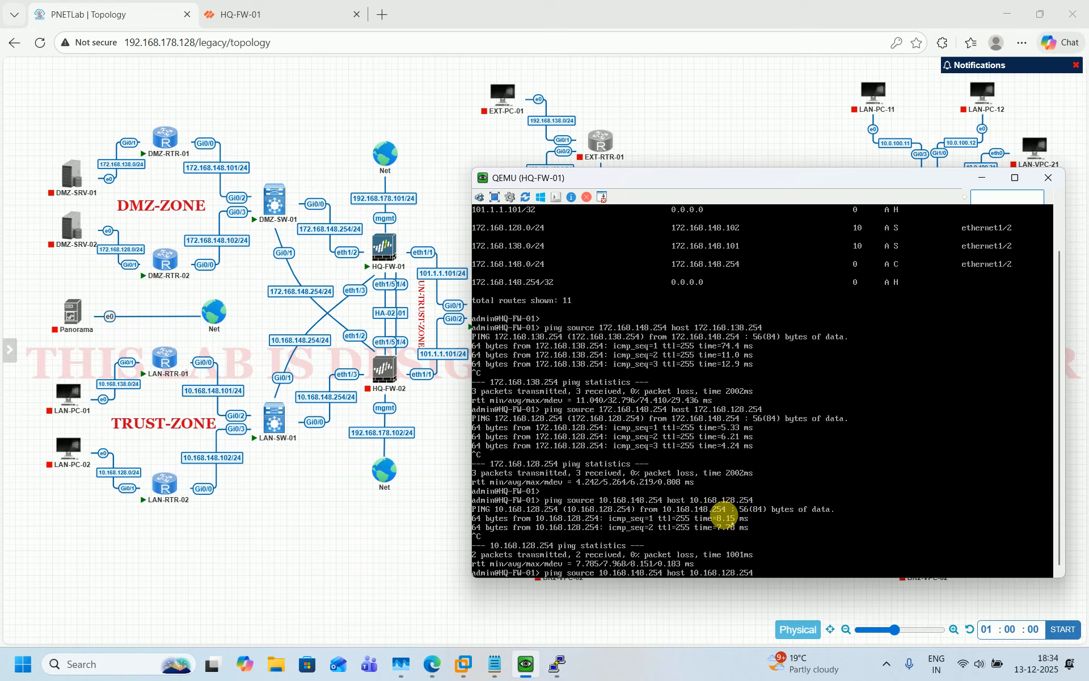
key("BackSpace")
key("BackSpace")
type("38")
key("Return")
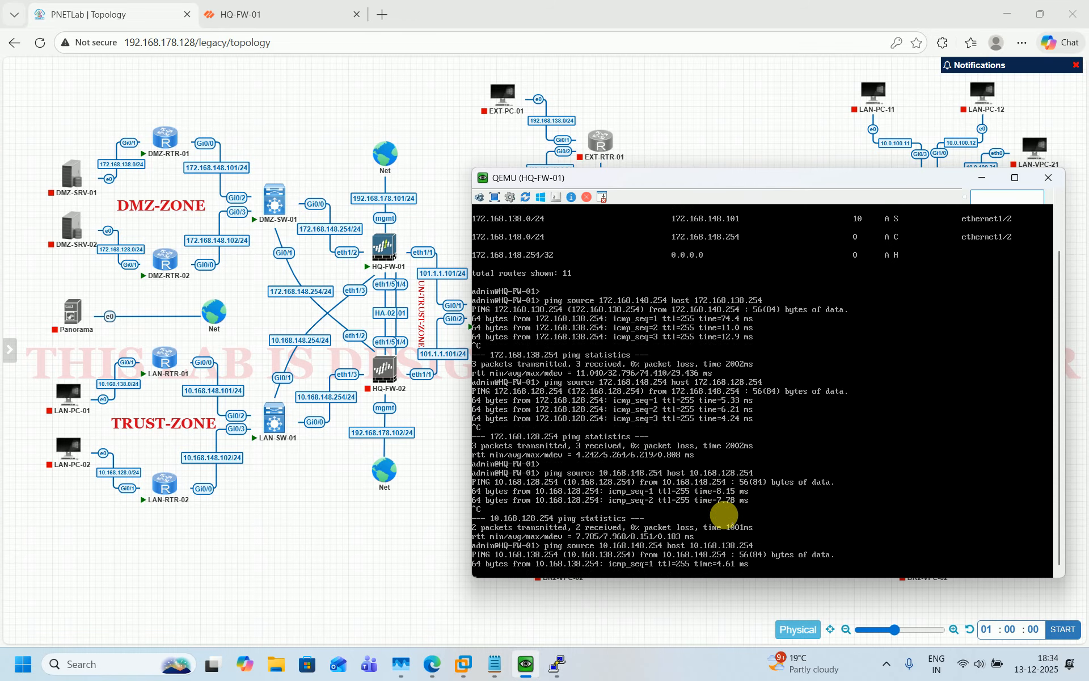
key("ctrl+c")
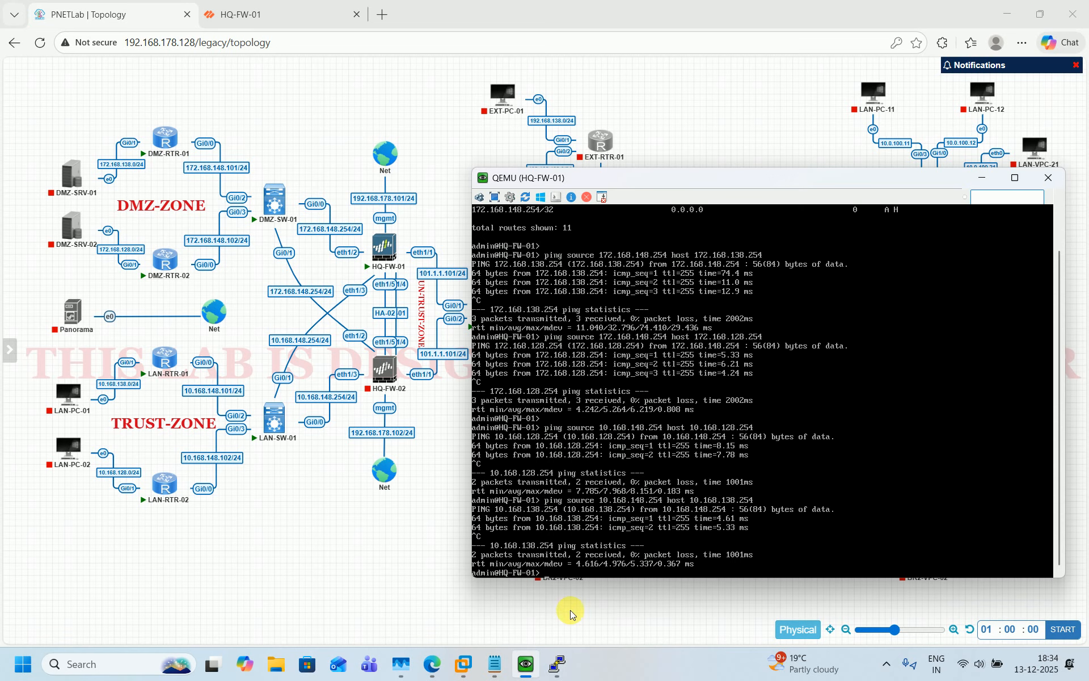
Rerun the sourced pings toward the firewall from DMZ-RTR-01 and DMZ-RTR-02
mouse_move(549, 661)
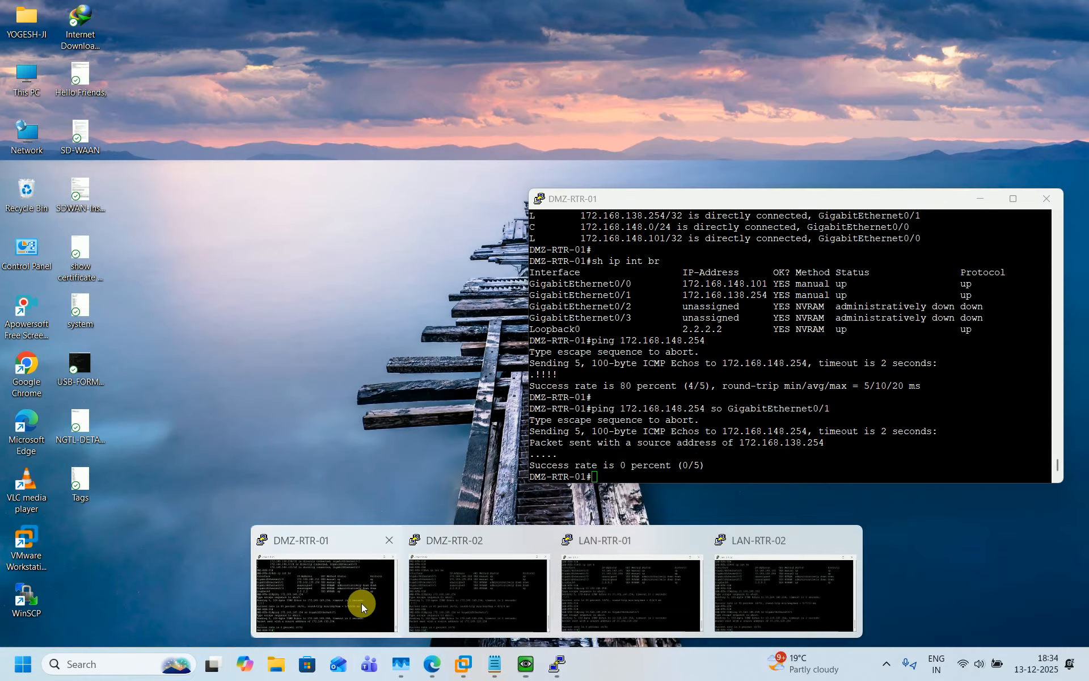
left_click(362, 603)
key("Up")
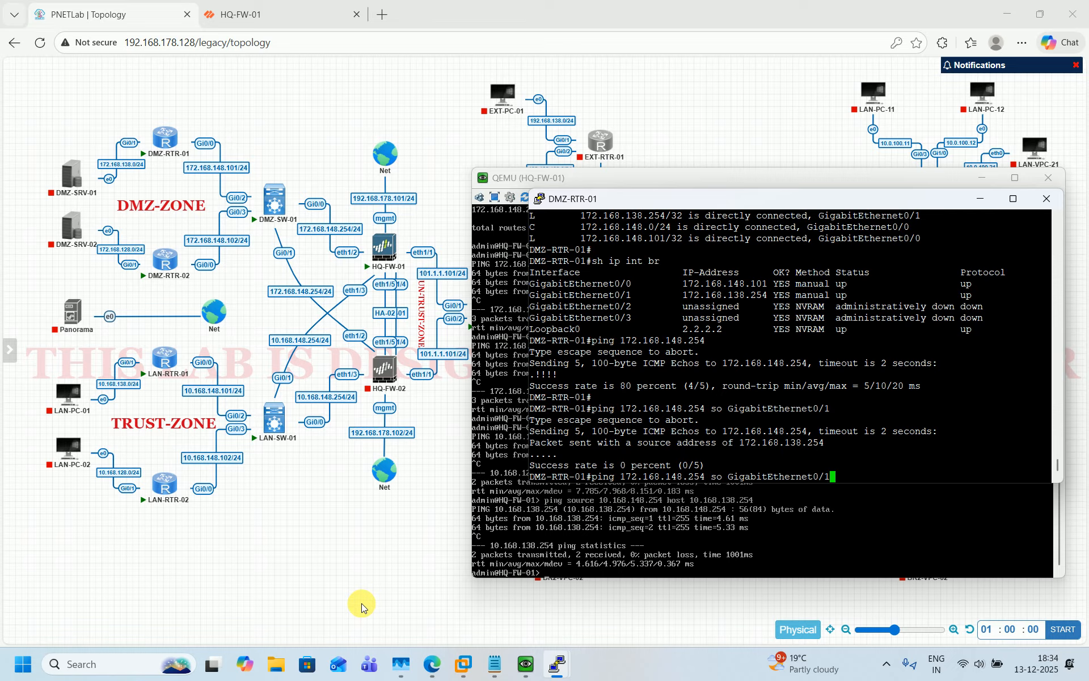
key("Return")
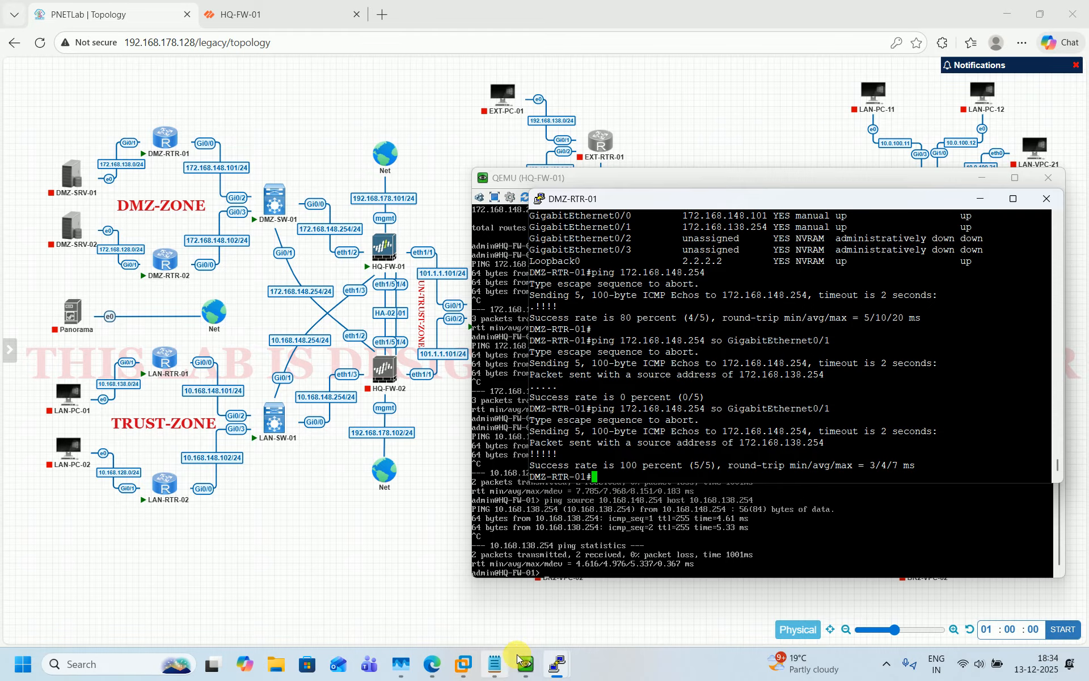
mouse_move(557, 664)
left_click(503, 593)
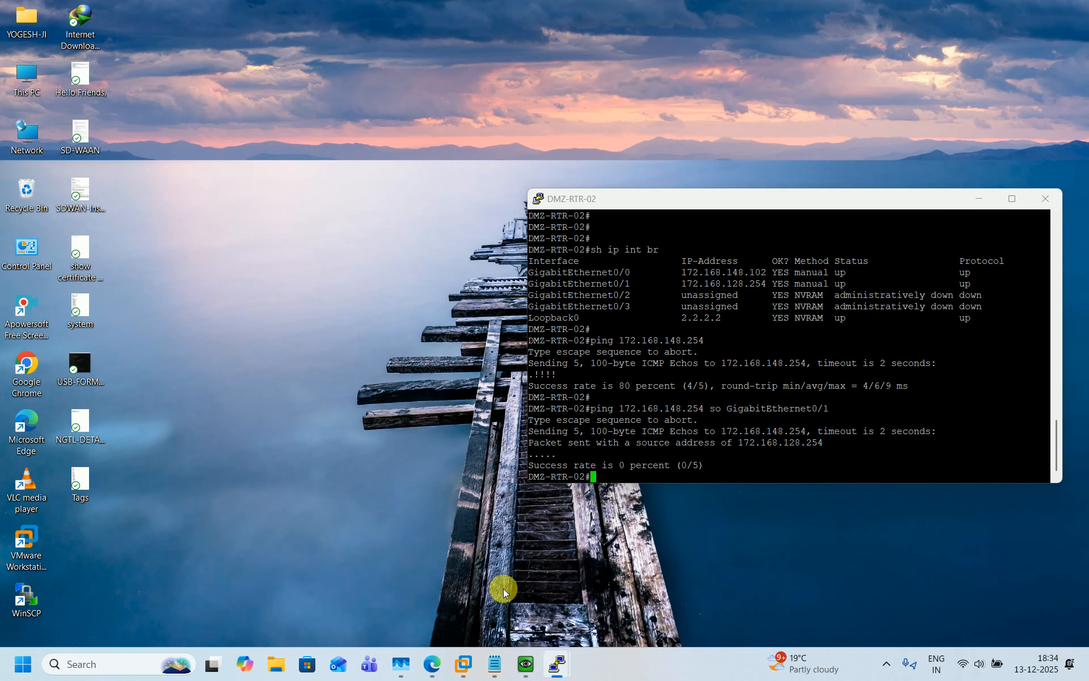
key("Up")
key("Return")
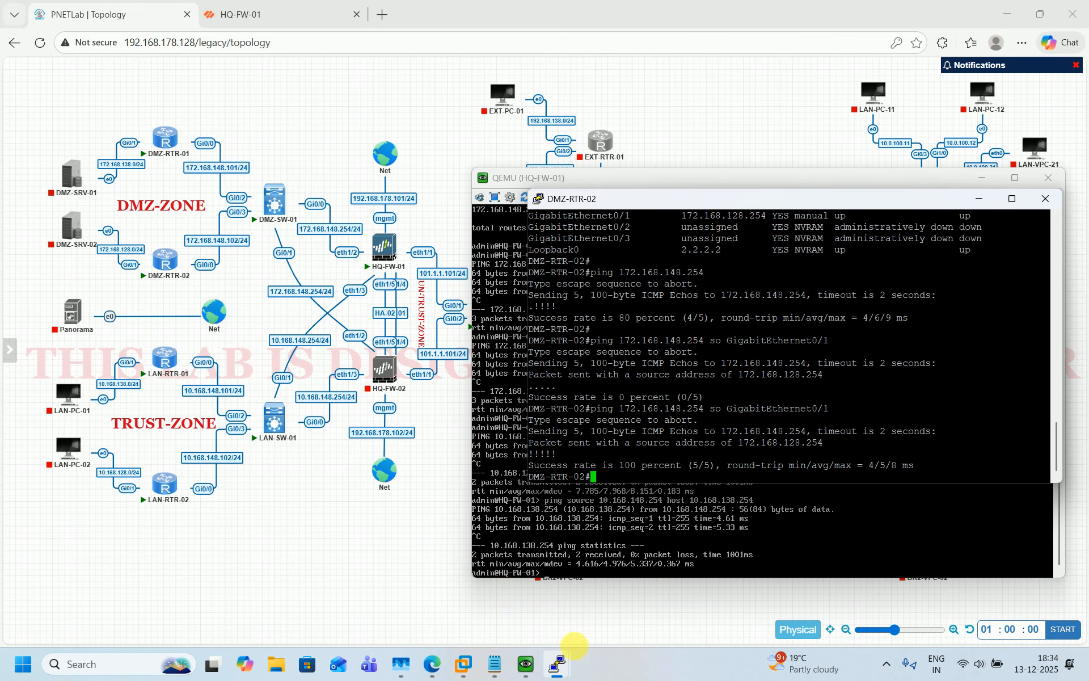
Rerun the sourced pings toward the firewall from LAN-RTR-01 and LAN-RTR-02
left_click(557, 663)
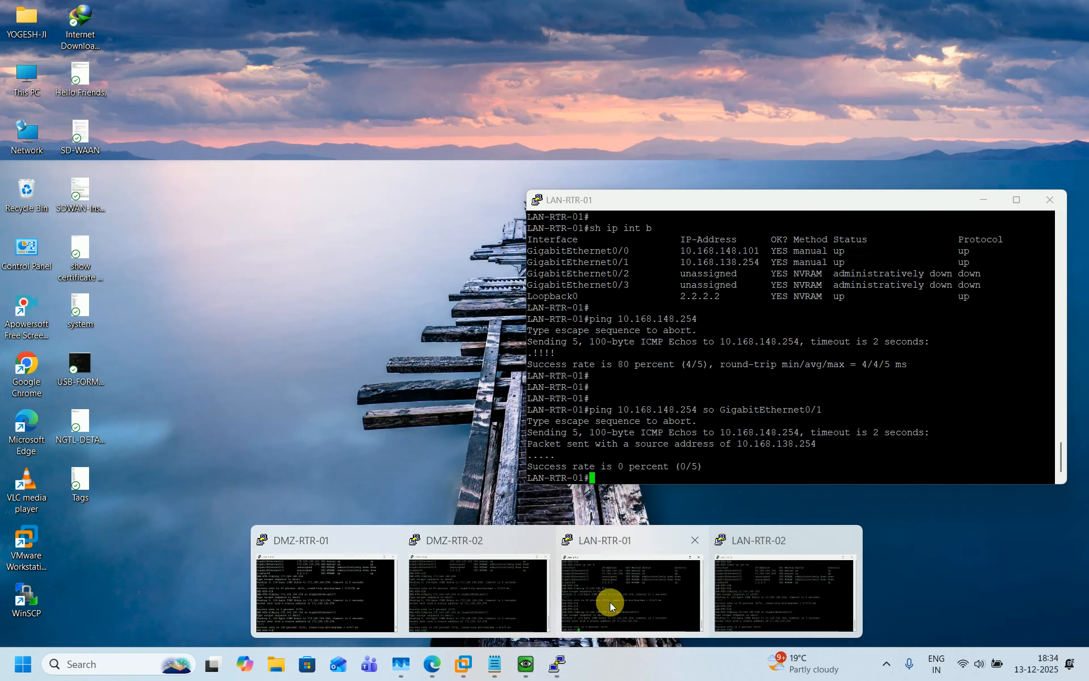
left_click(610, 602)
key("Up")
key("Return")
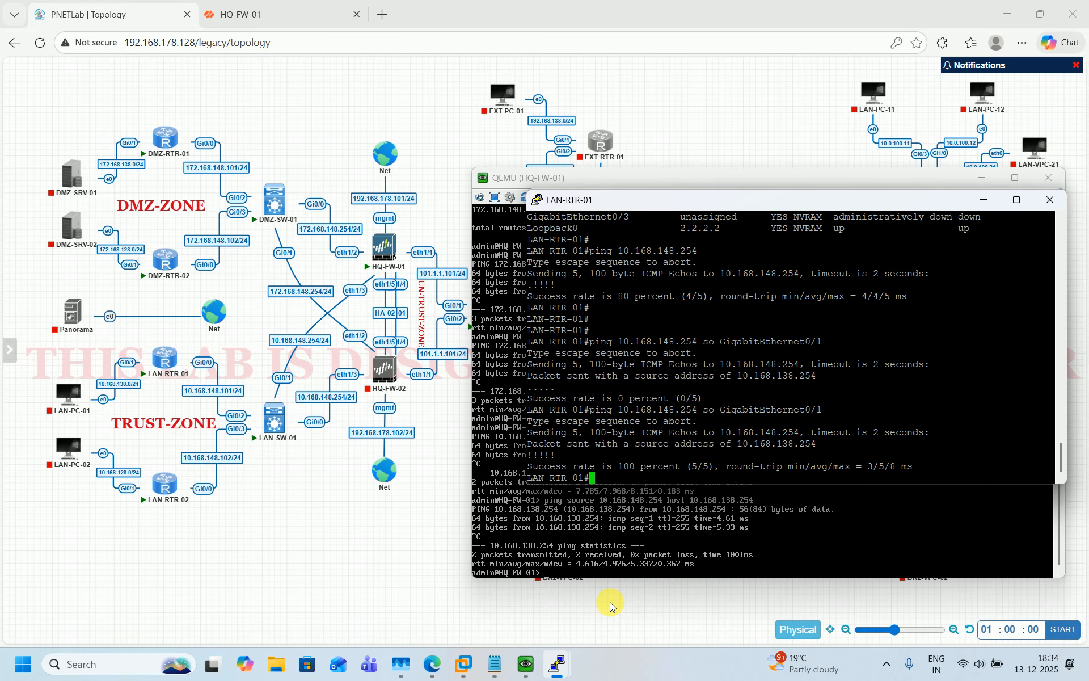
left_click(557, 664)
left_click(743, 569)
type("p")
key("Up")
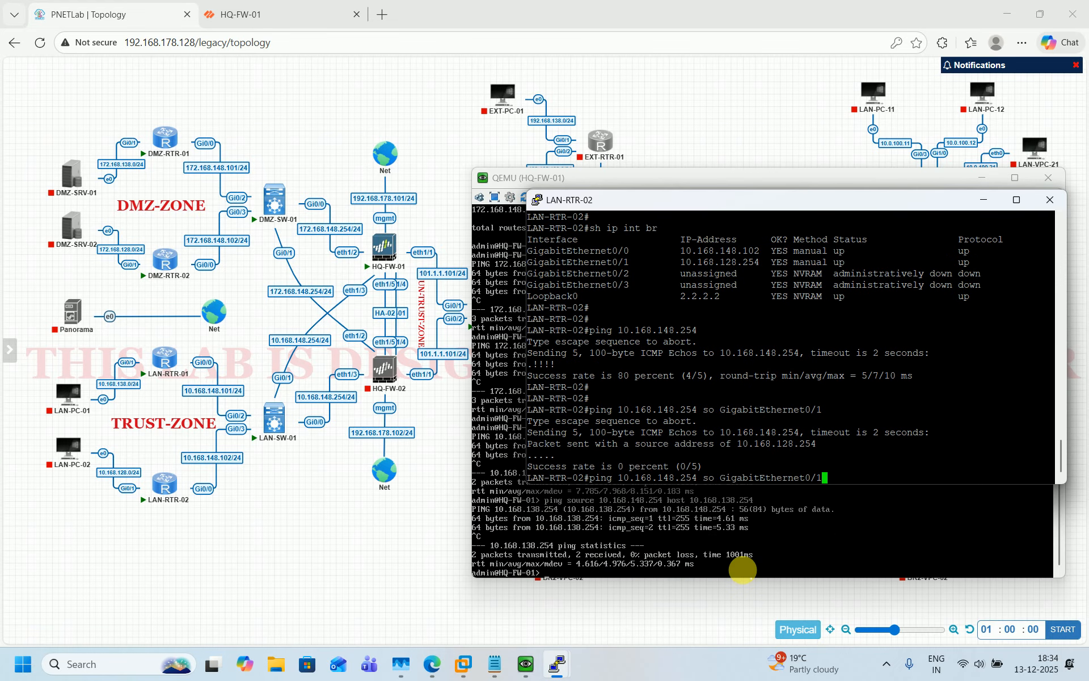
key("Return")
left_click(699, 519)
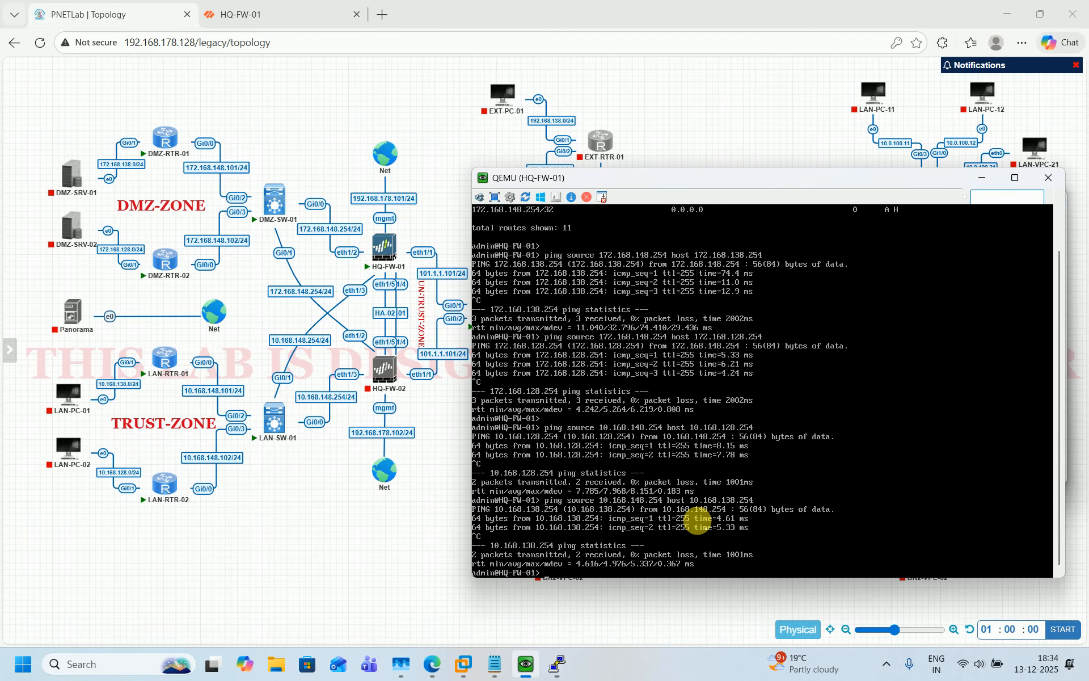
key("Return")
key("Return")
key("Return")
key("Return")
key("Return")
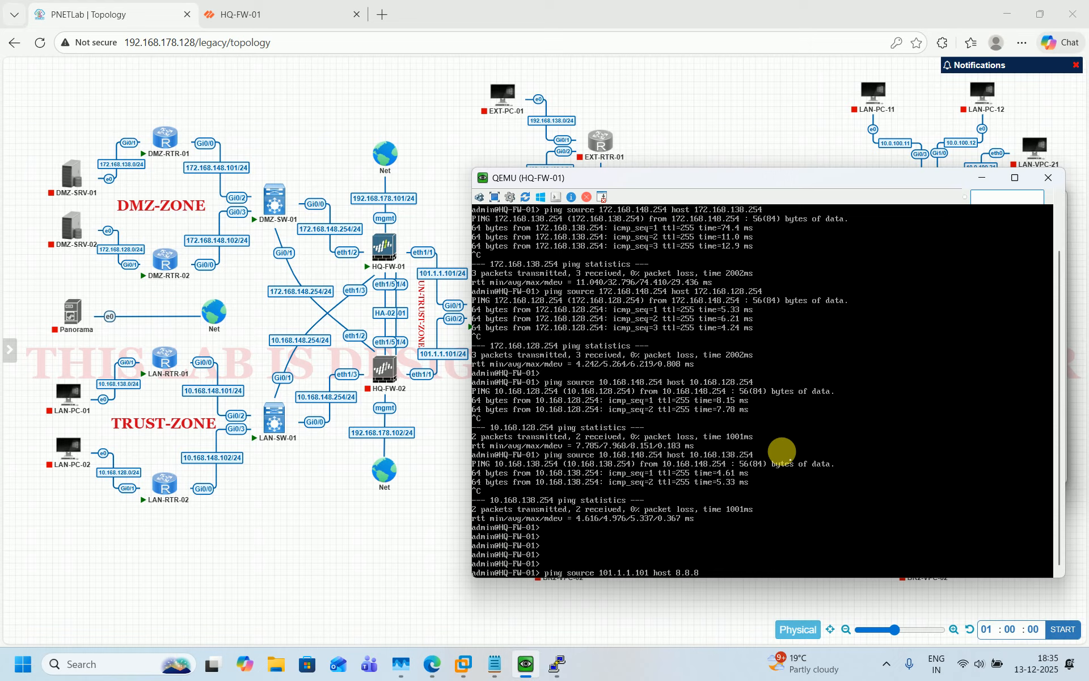
Ping 8.8.8.8 from source 101.1.1.101 and stop after 4 successful replies
key("Return")
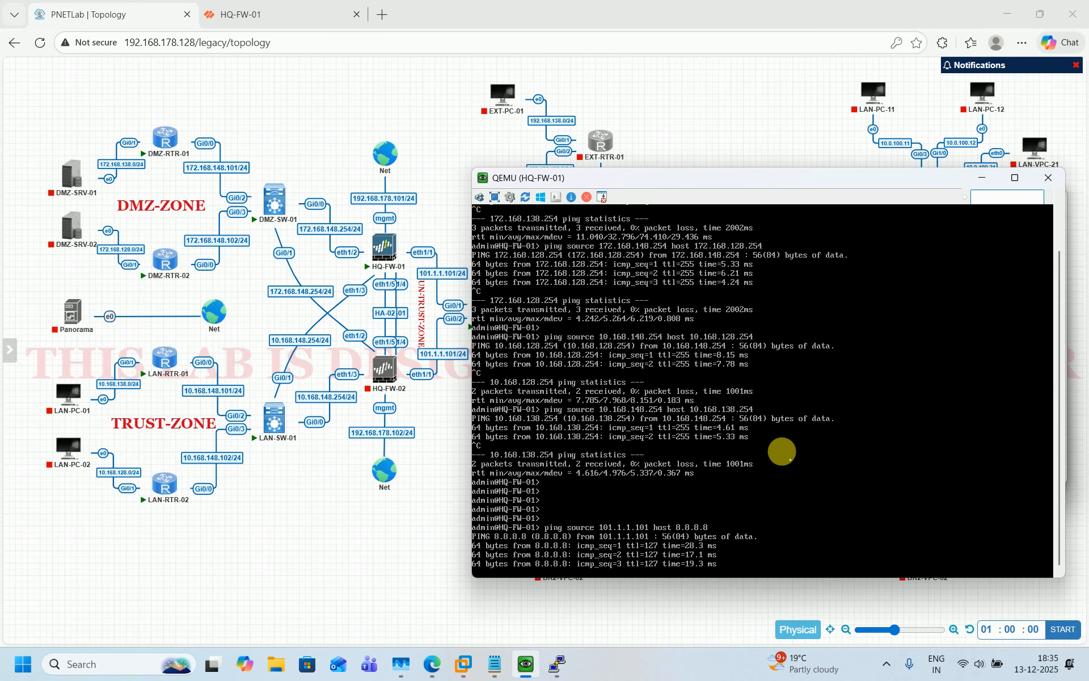
key("ctrl+c")
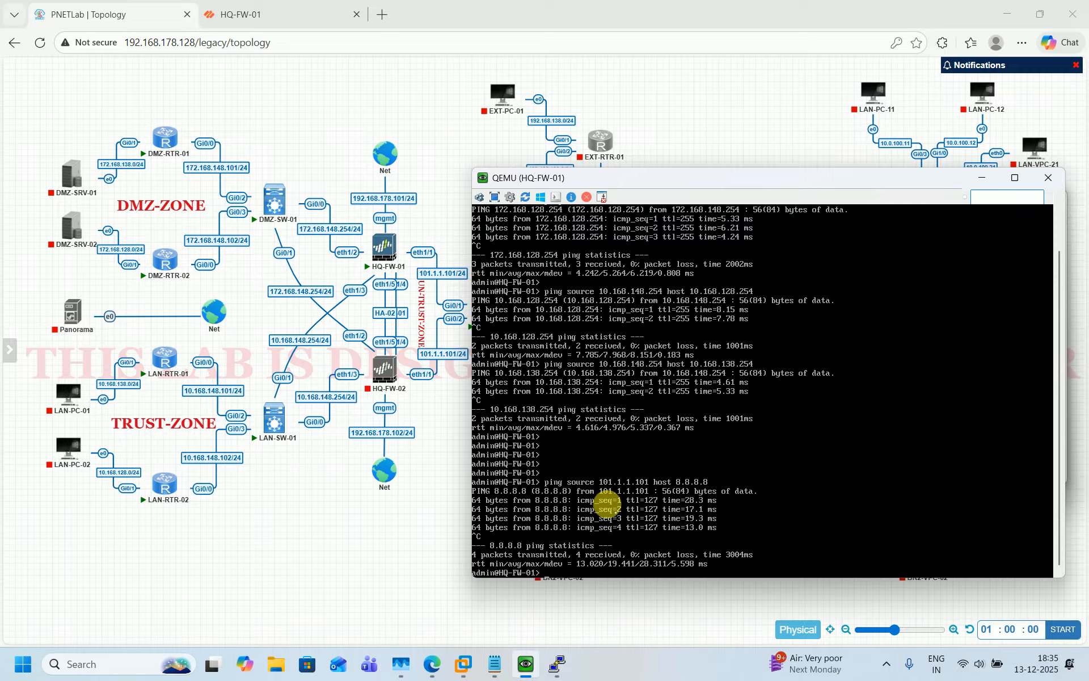
left_click(393, 546)
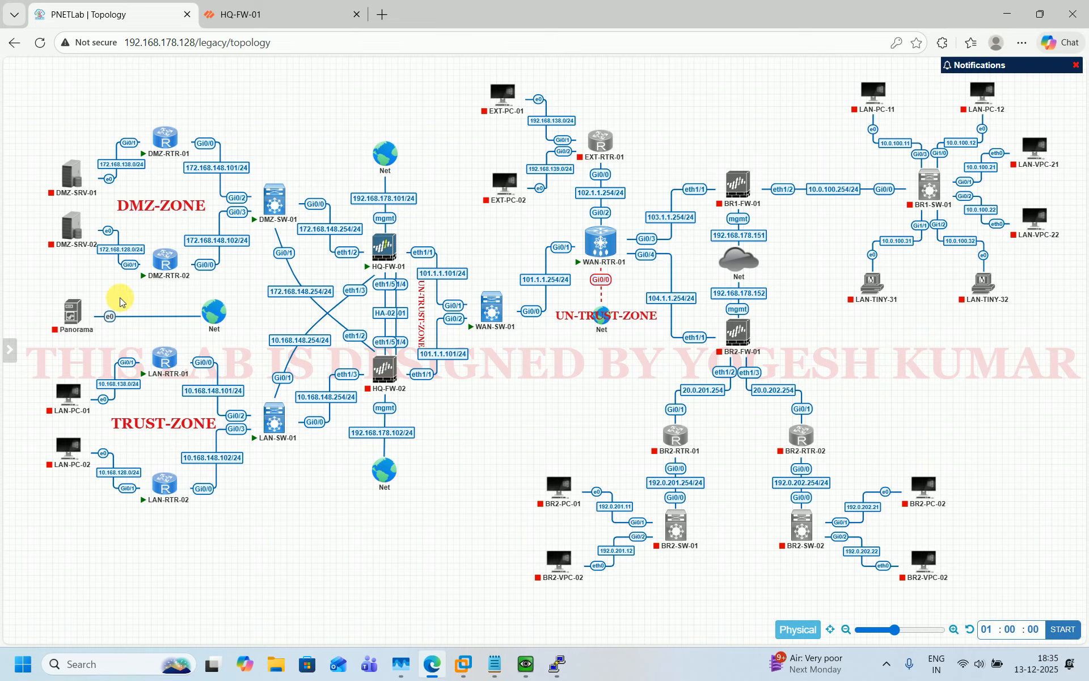
Bring the DMZ-RTR-01 terminal in front of the lab topology
mouse_move(191, 357)
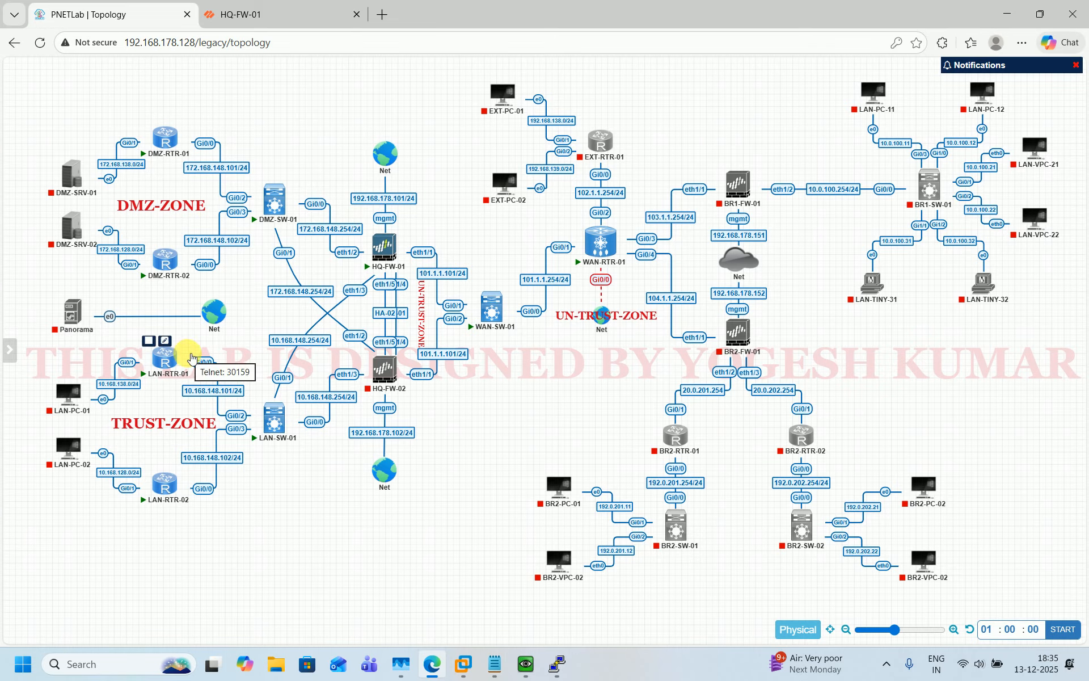
mouse_move(186, 141)
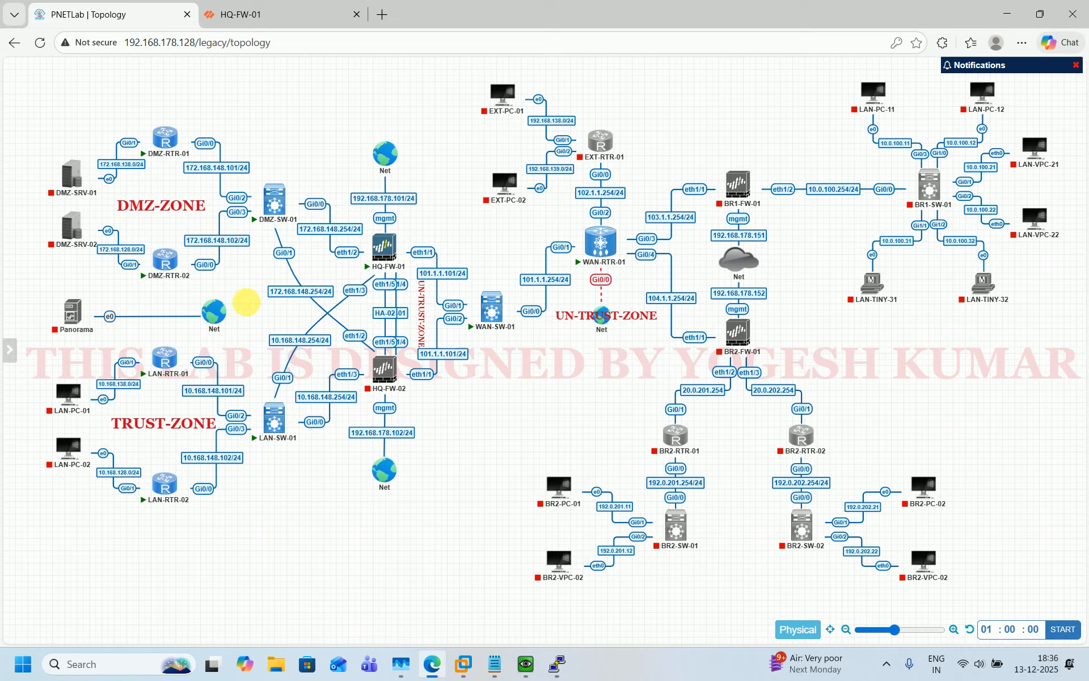
mouse_move(174, 387)
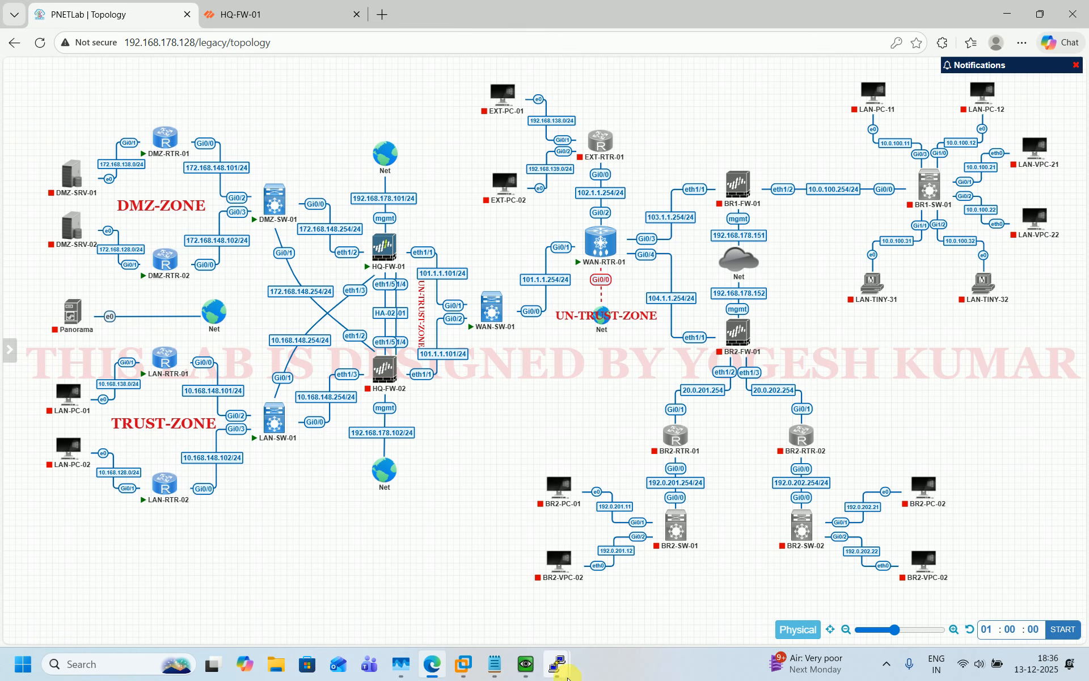
mouse_move(571, 674)
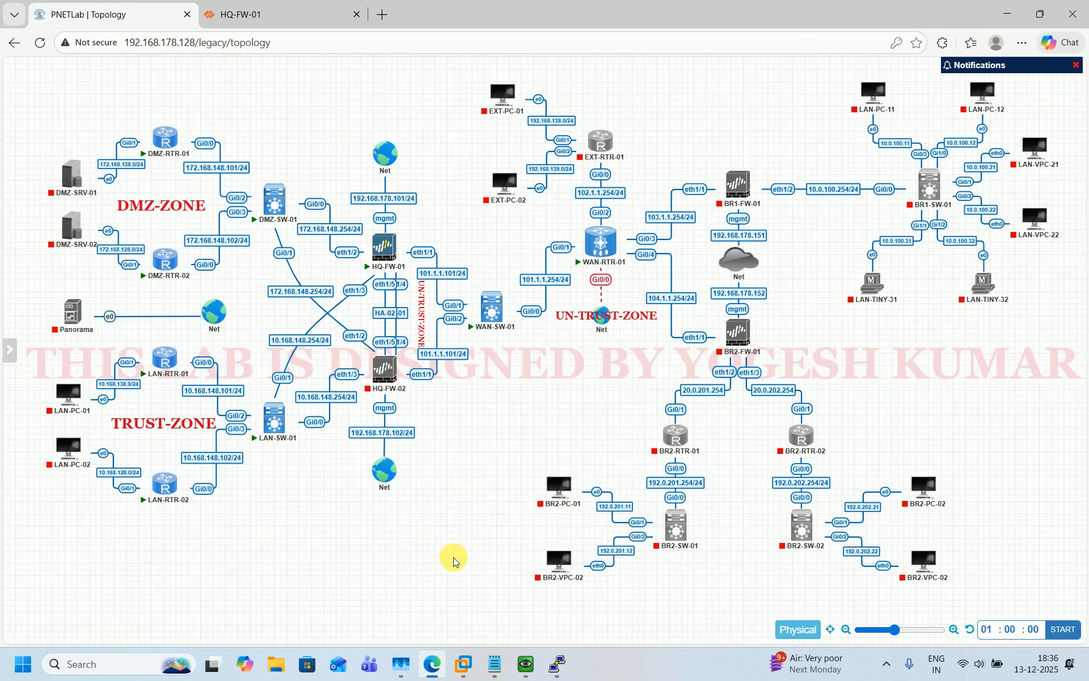
mouse_move(145, 493)
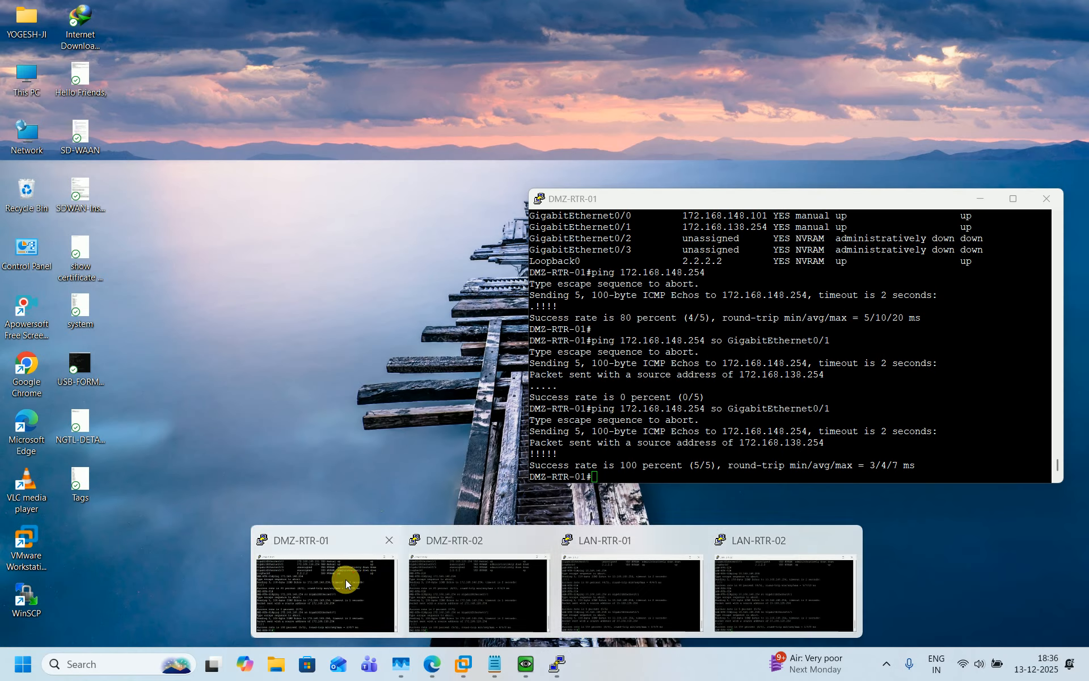
left_click(346, 579)
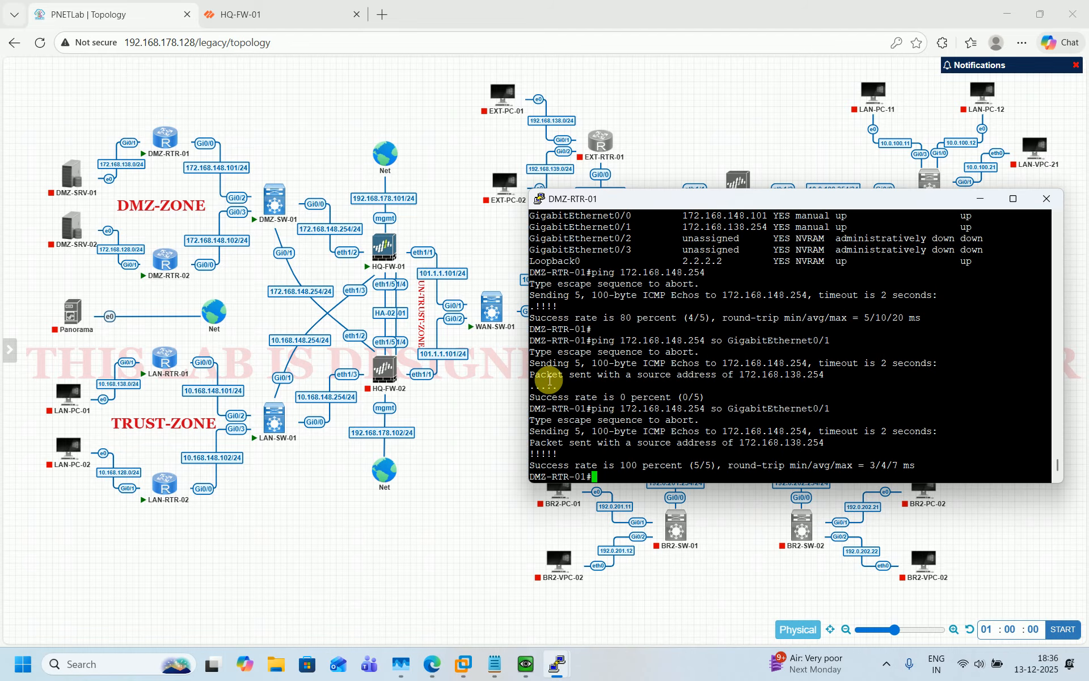
Show DMZ-RTR-01's interface summary with 'sh ip int br'
key("Return")
key("Return")
key("Return")
key("Return")
key("Return")
key("Return")
key("Return")
key("Return")
key("Return")
key("Return")
key("Return")
key("Return")
key("Return")
key("Return")
key("Return")
key("Return")
key("Return")
type("s")
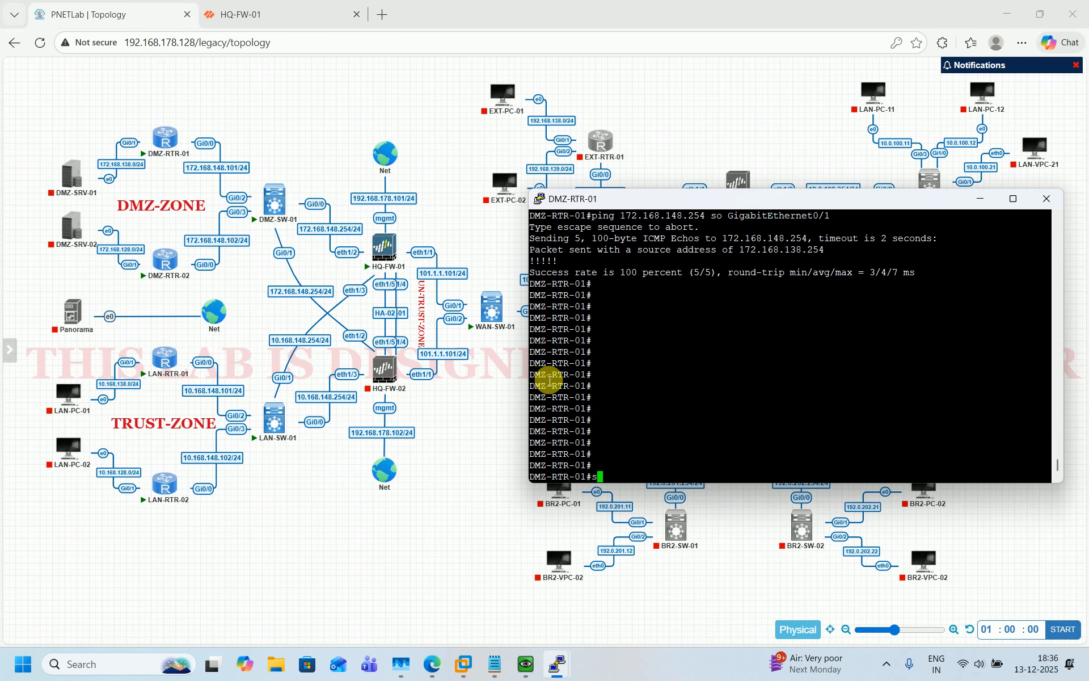
type("h ip int br")
key("Return")
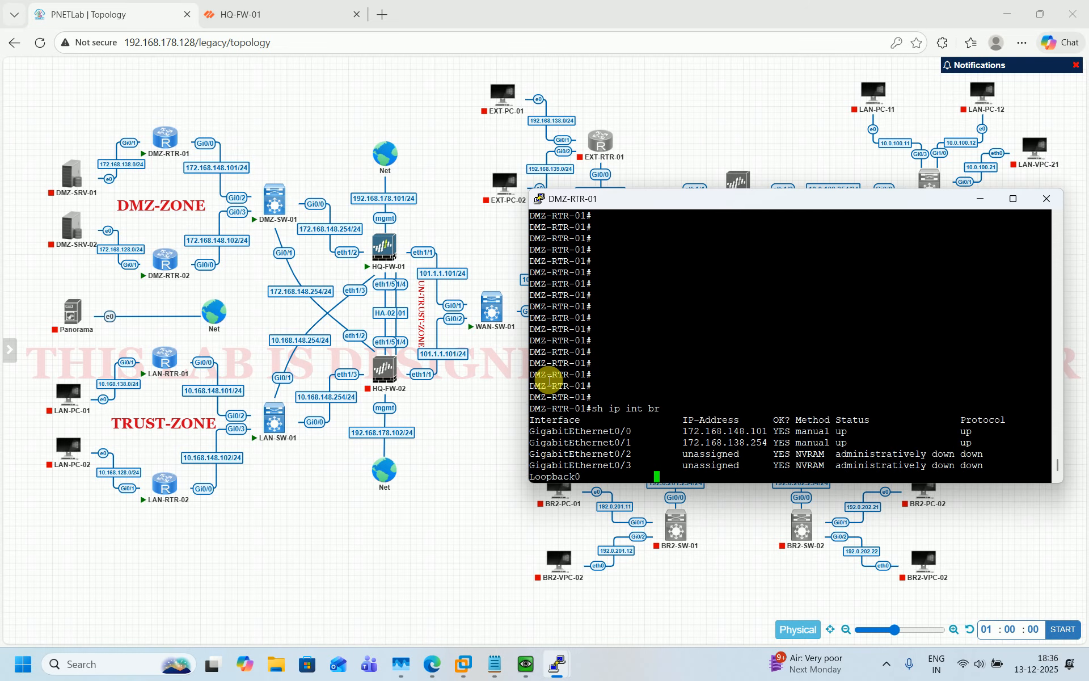
key("Return")
key("Return")
key("Return")
Ping 10.168.138.254 from DMZ-RTR-01 using source 172.168.138.254
type("p")
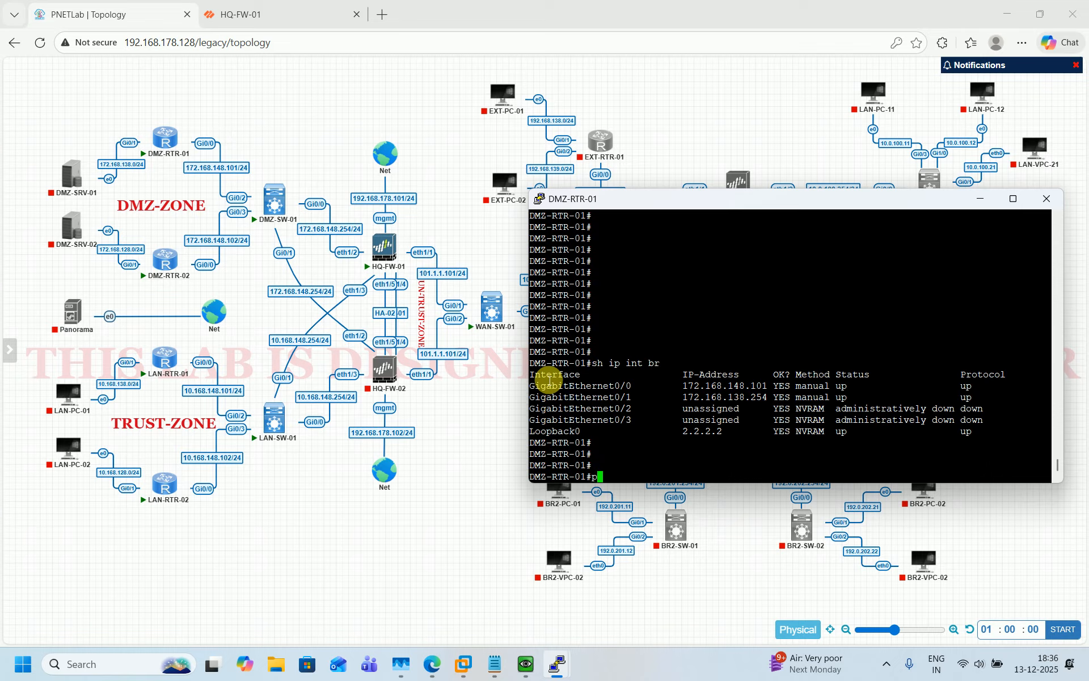
type("ing so")
key("Tab")
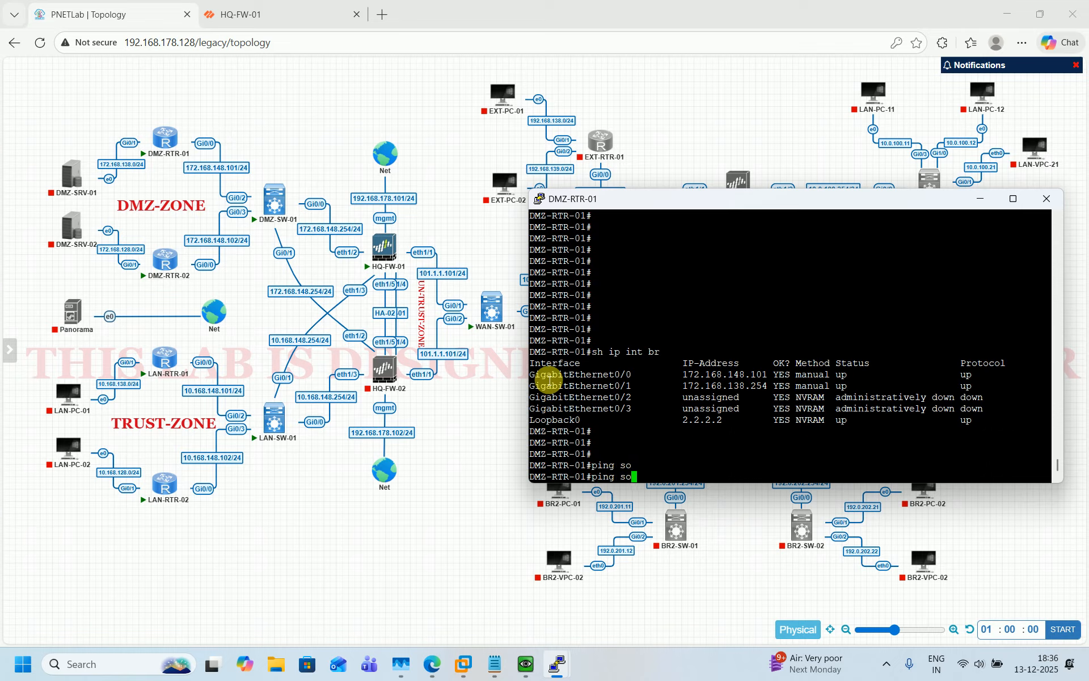
key("BackSpace")
key("BackSpace")
double_click(715, 386)
type("10.")
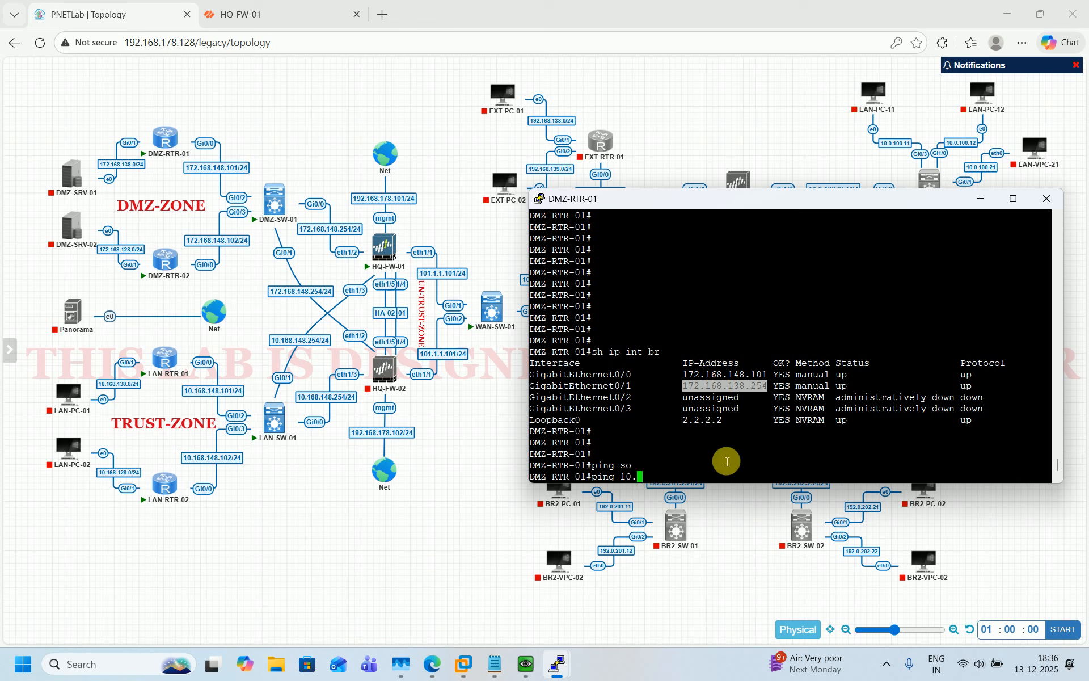
type("168.138.254 so")
right_click(814, 444)
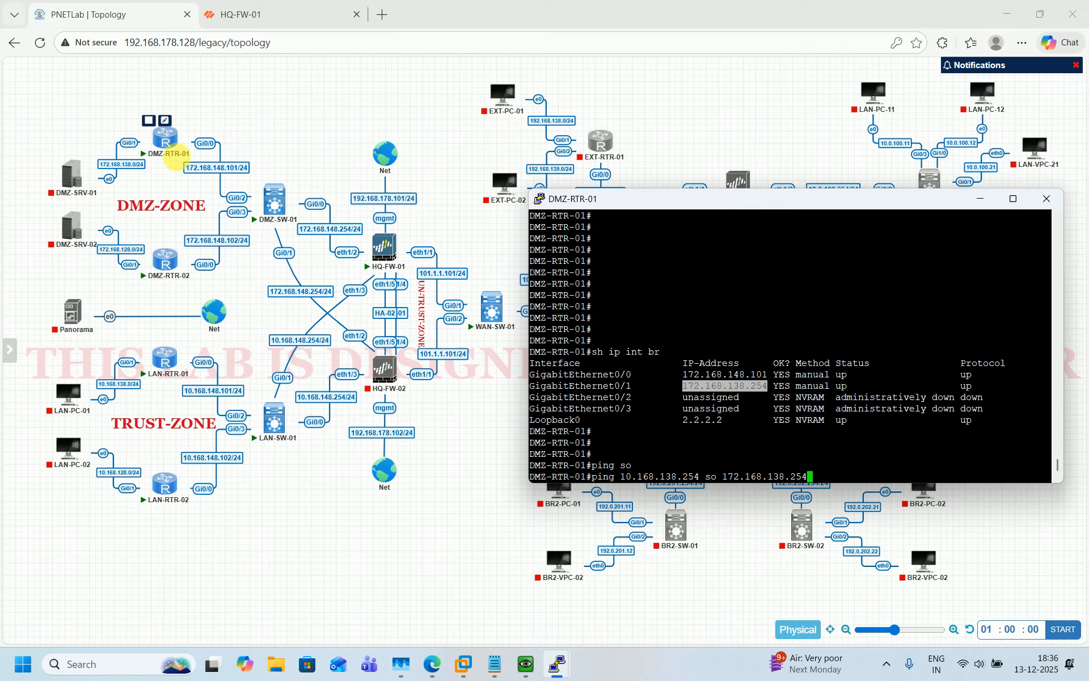
left_click(128, 142)
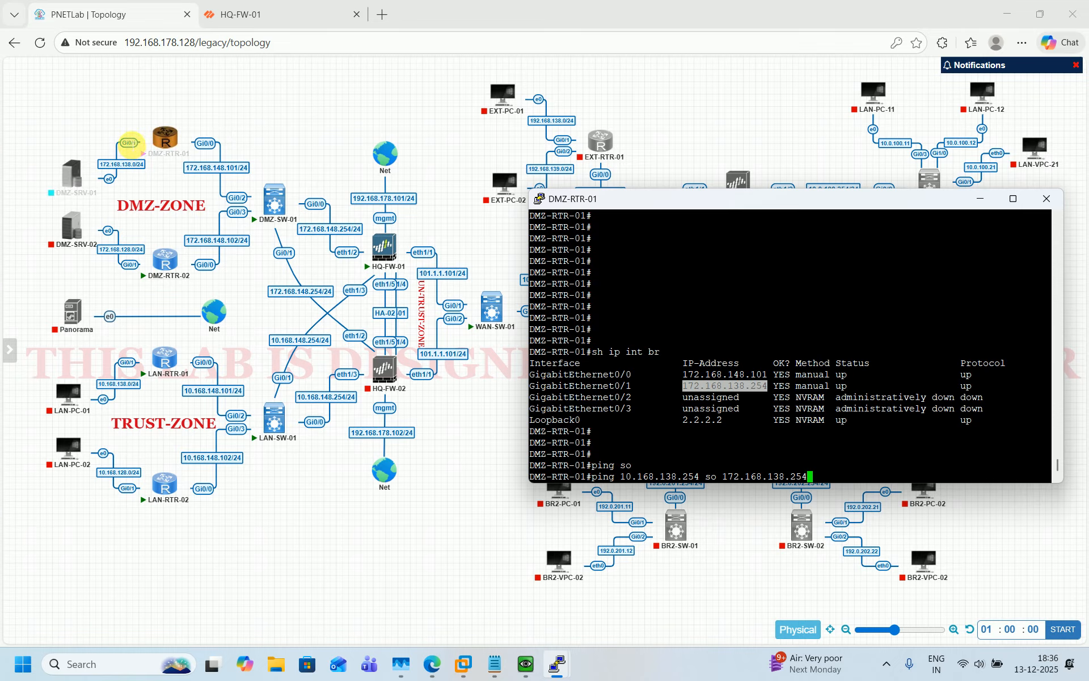
mouse_move(162, 366)
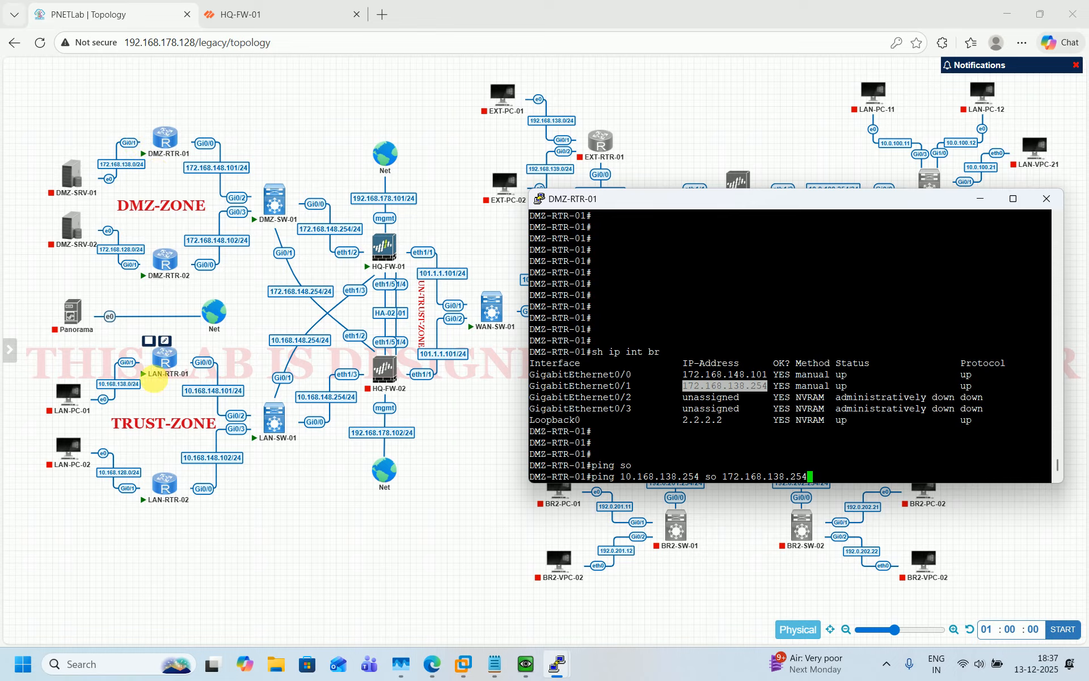
left_click(125, 364)
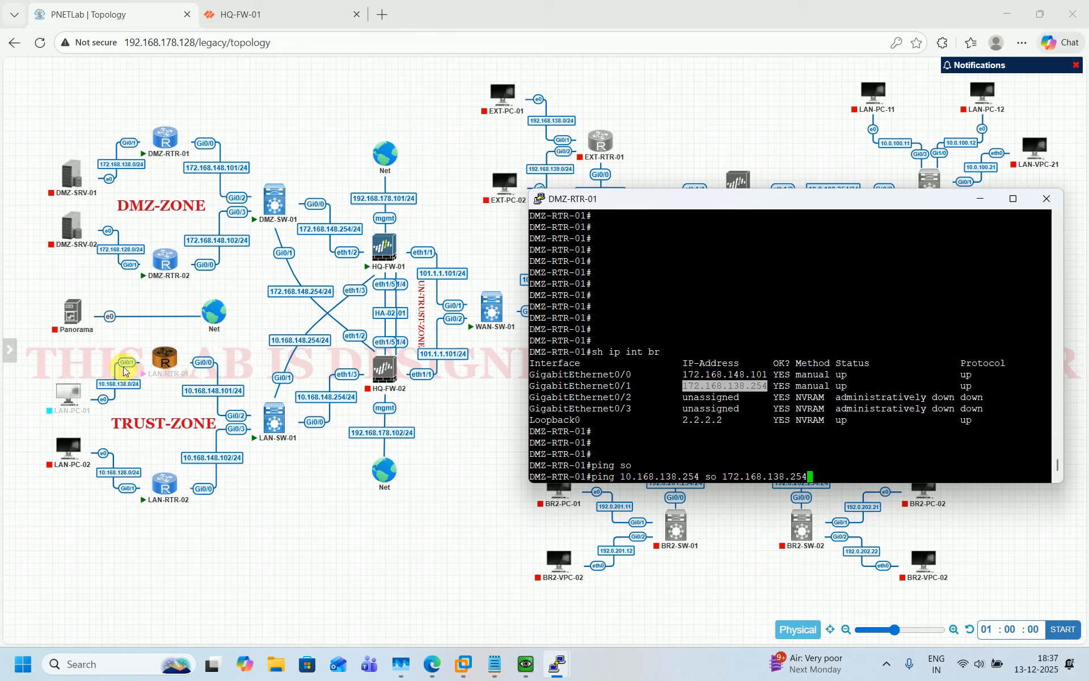
left_click(662, 446)
key("Return")
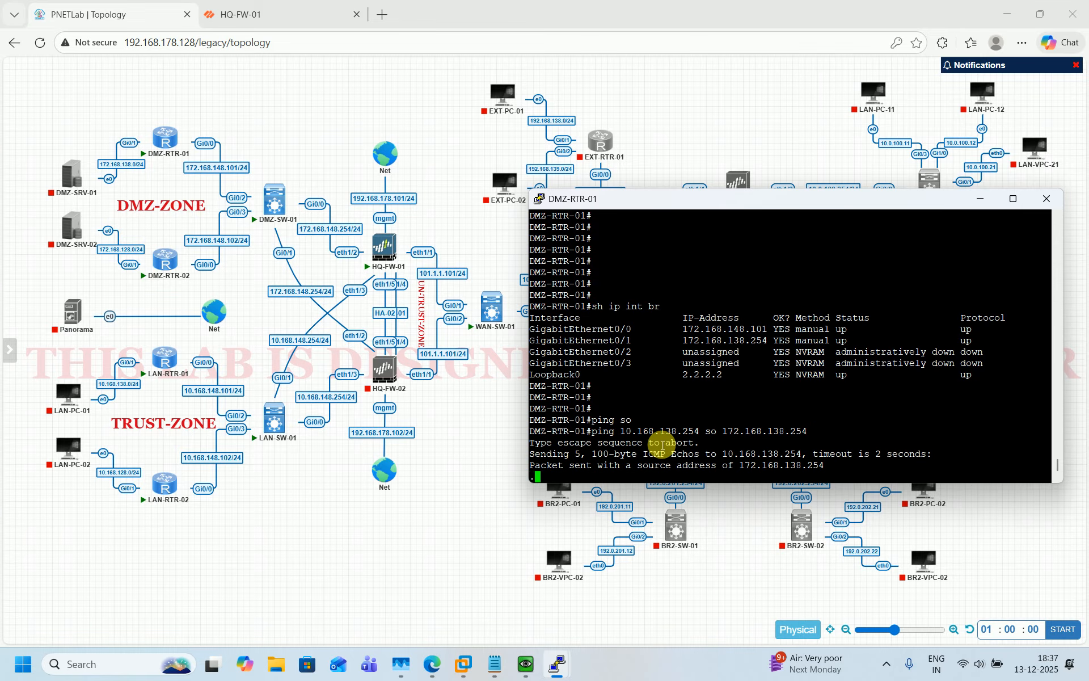
On LAN-RTR-01, run 'ping 172.168.138.254 so 10.168.138.254'
mouse_move(556, 667)
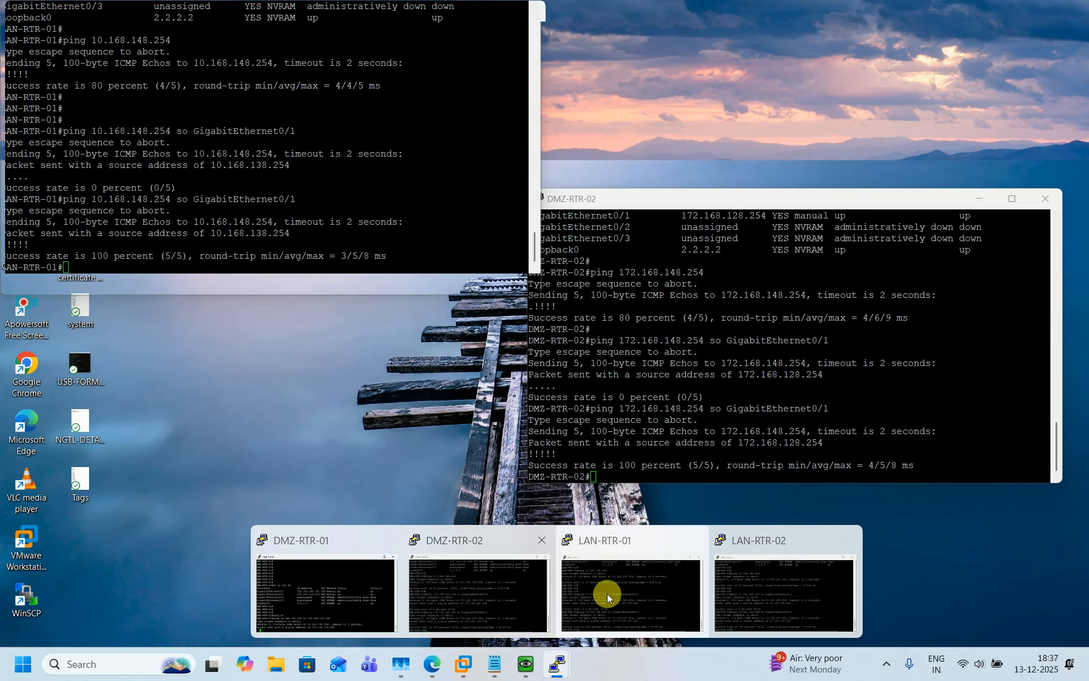
mouse_move(761, 594)
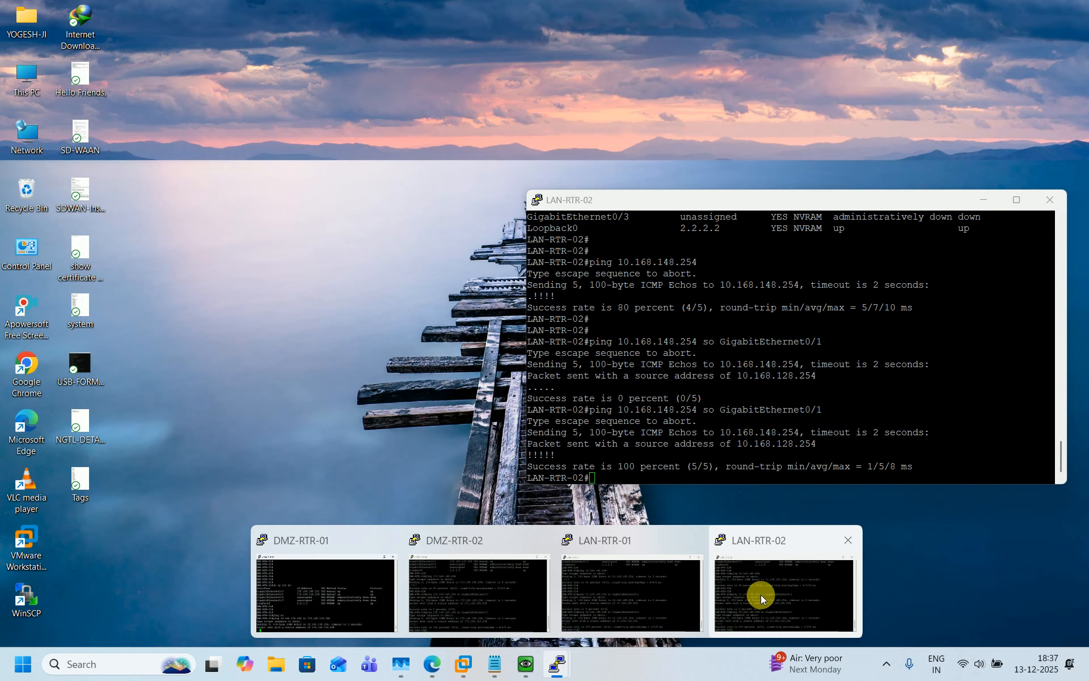
left_click(641, 592)
key("Return")
key("Return")
key("Return")
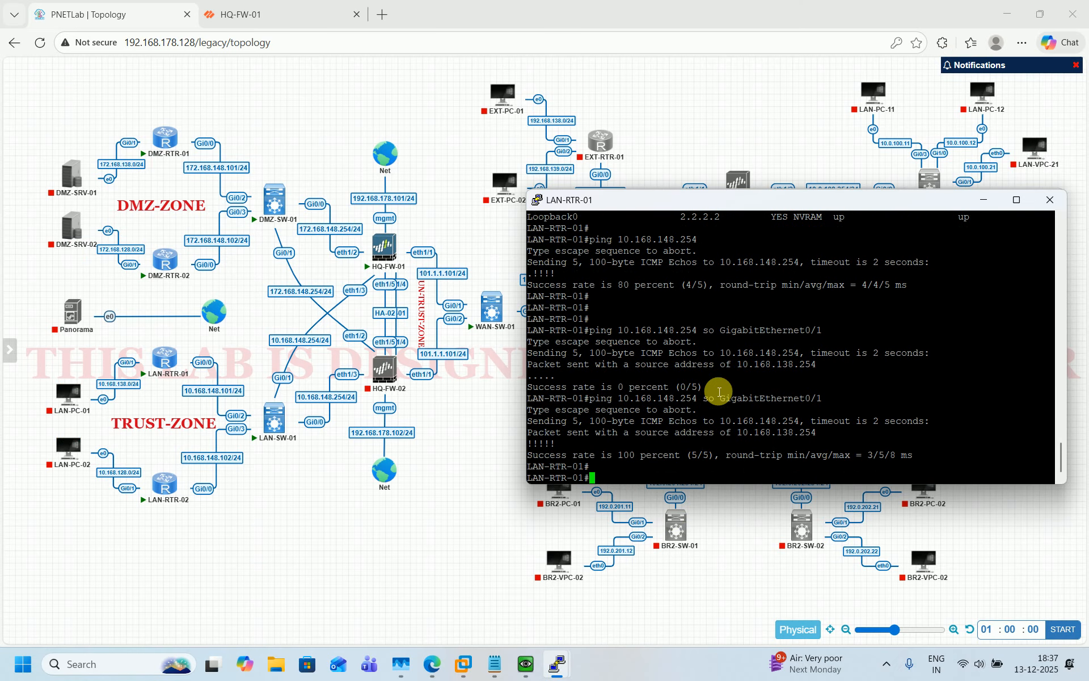
key("Return")
key("Return")
key("Return")
key("Return")
key("Return")
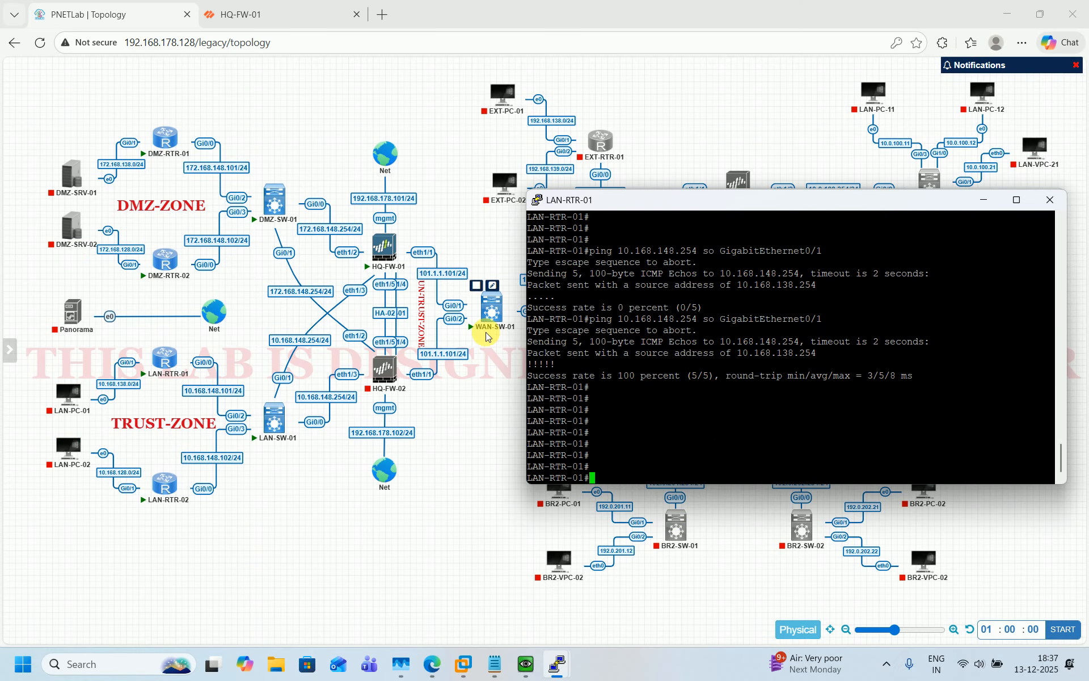
left_click(127, 374)
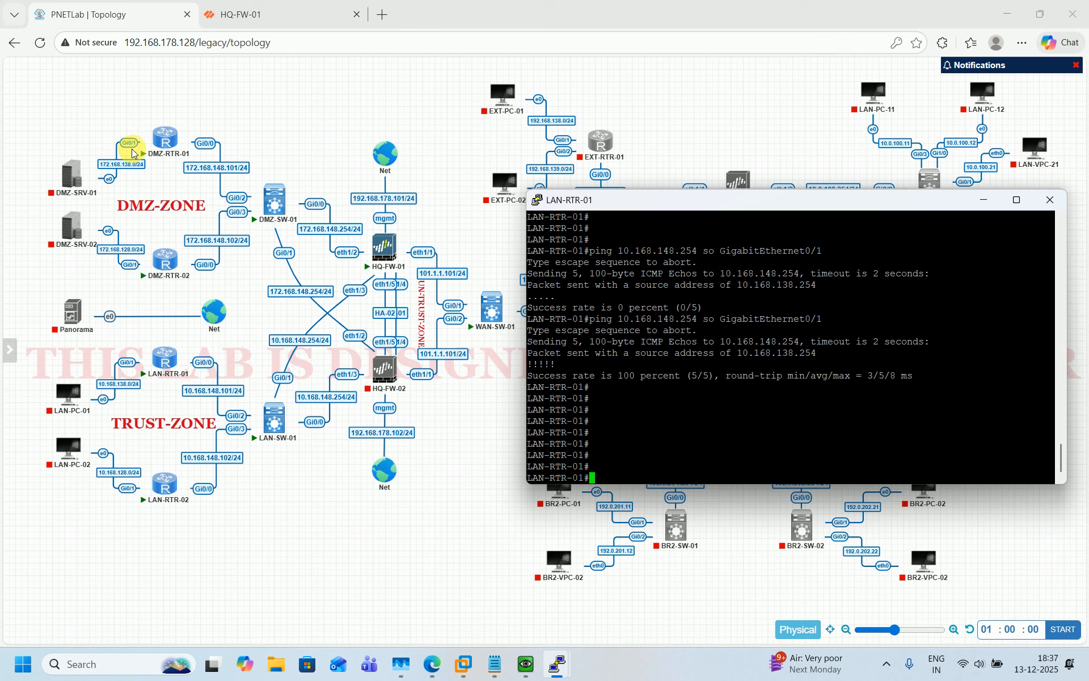
type("pi")
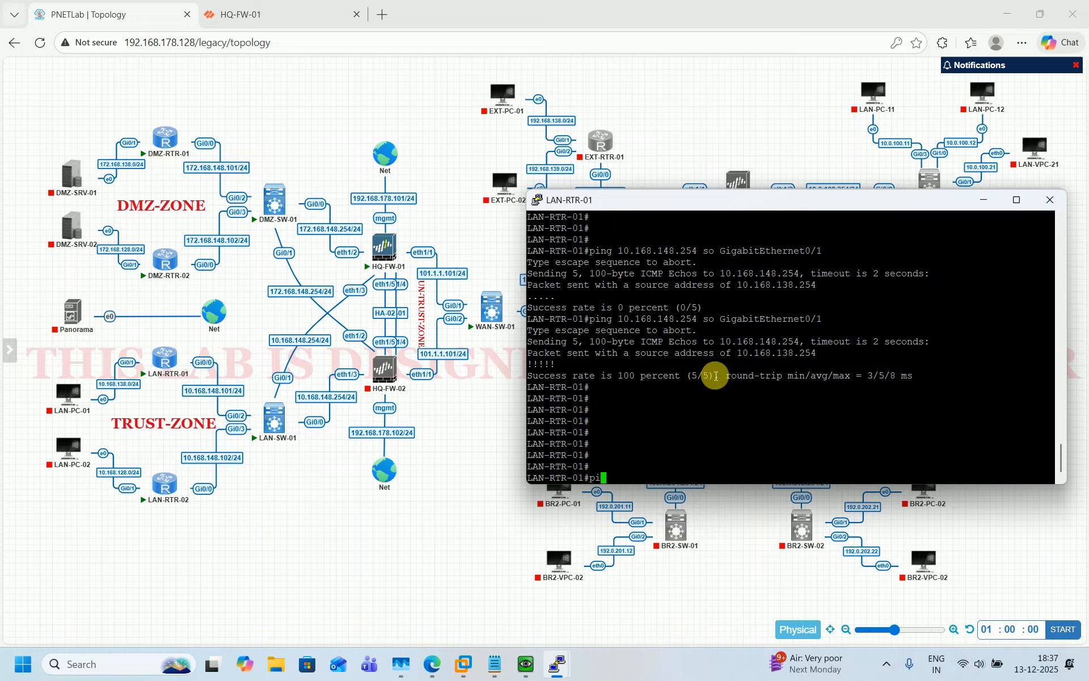
type("ng 172.168.138.254")
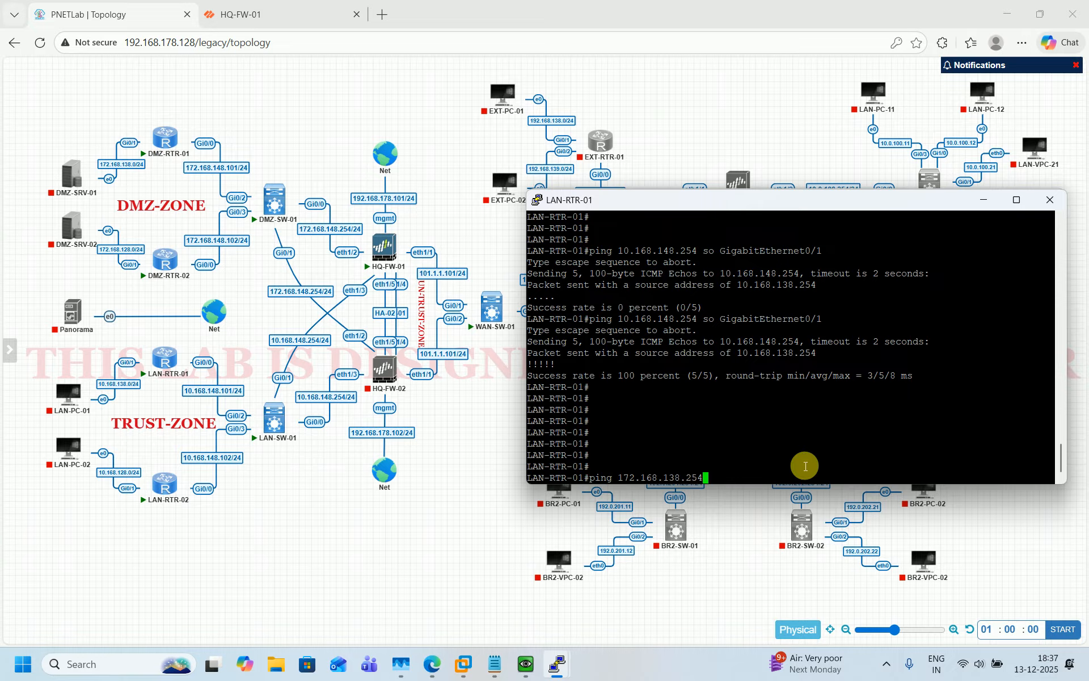
type(" so 10.168.138.254")
key("Return")
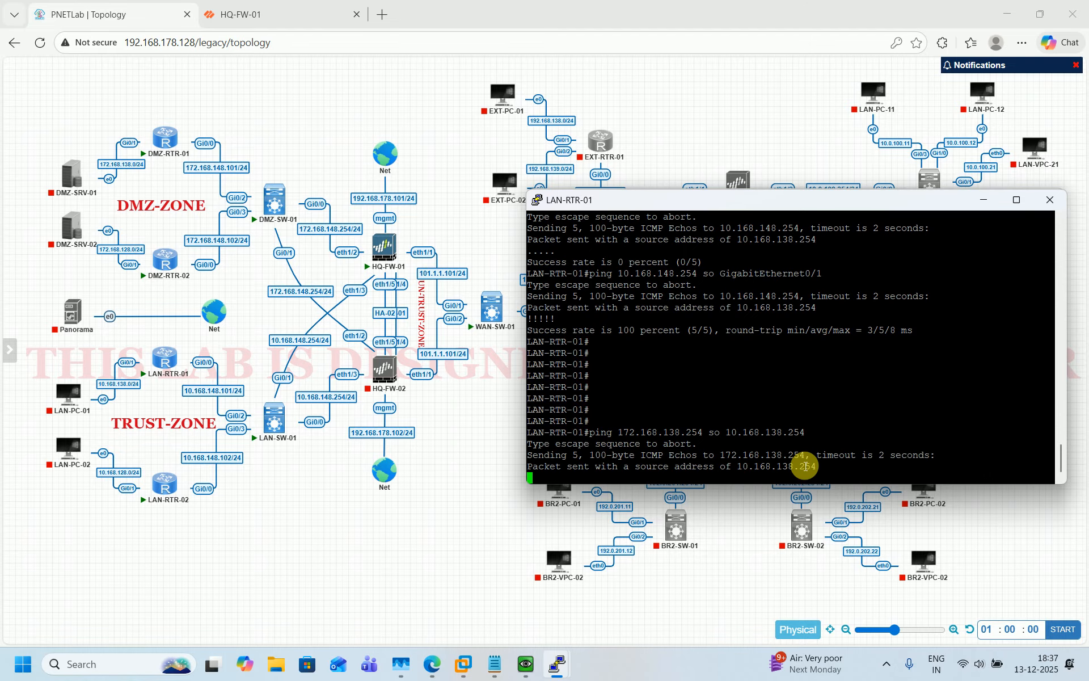
mouse_move(557, 663)
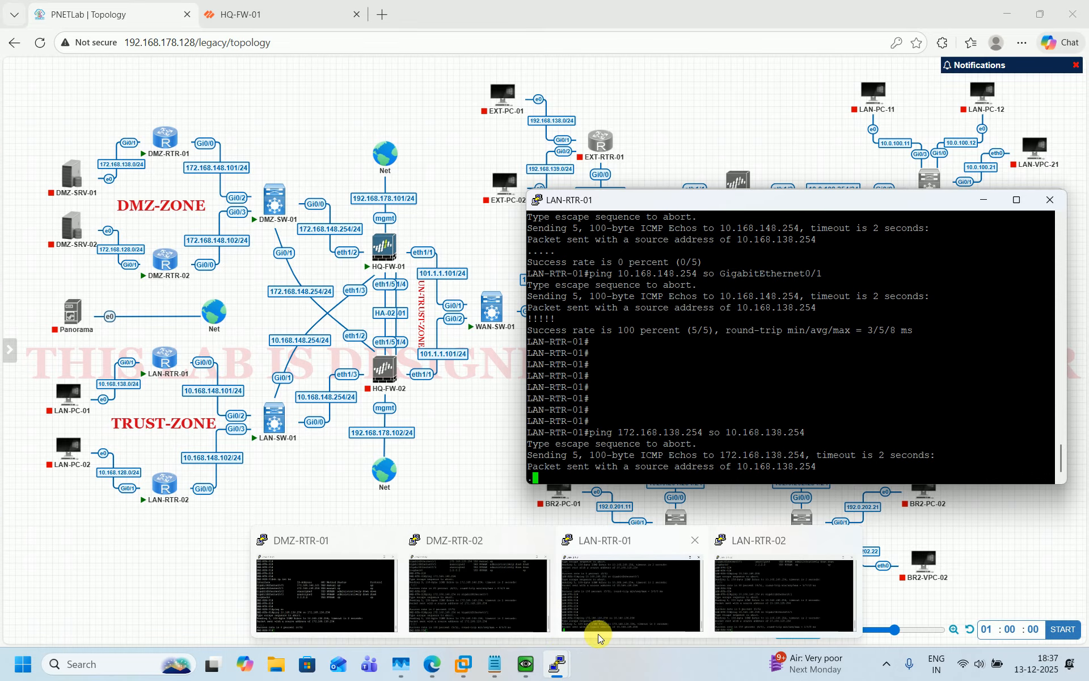
mouse_move(509, 589)
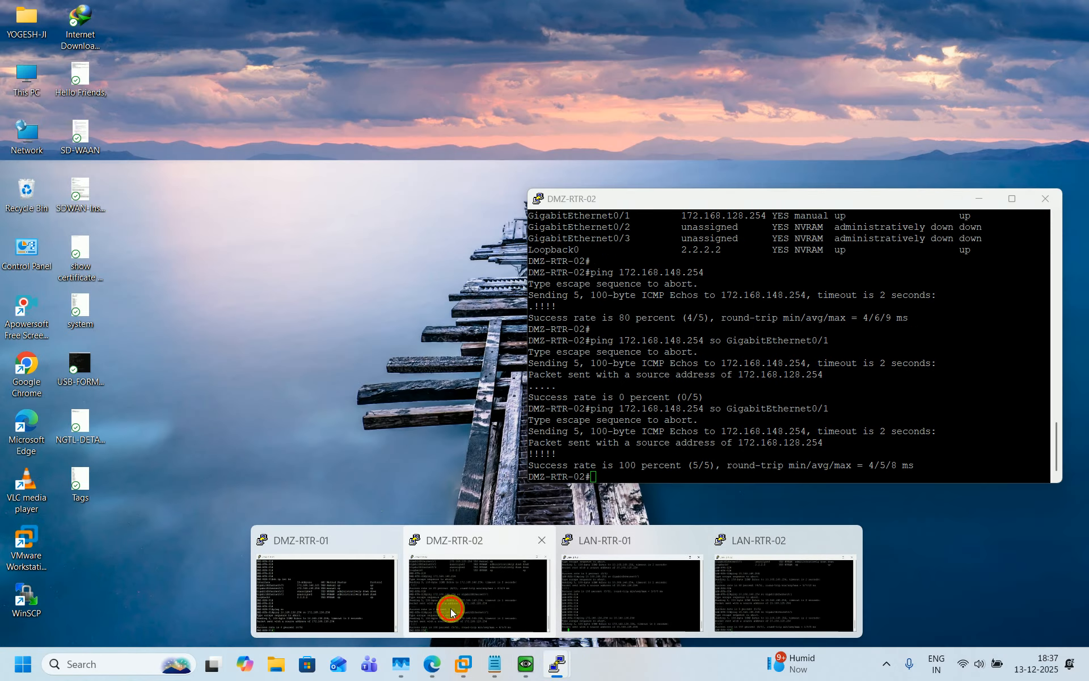
On DMZ-RTR-02, run 'ping 10.168.128.254 so 172.168.128.254'
left_click(451, 612)
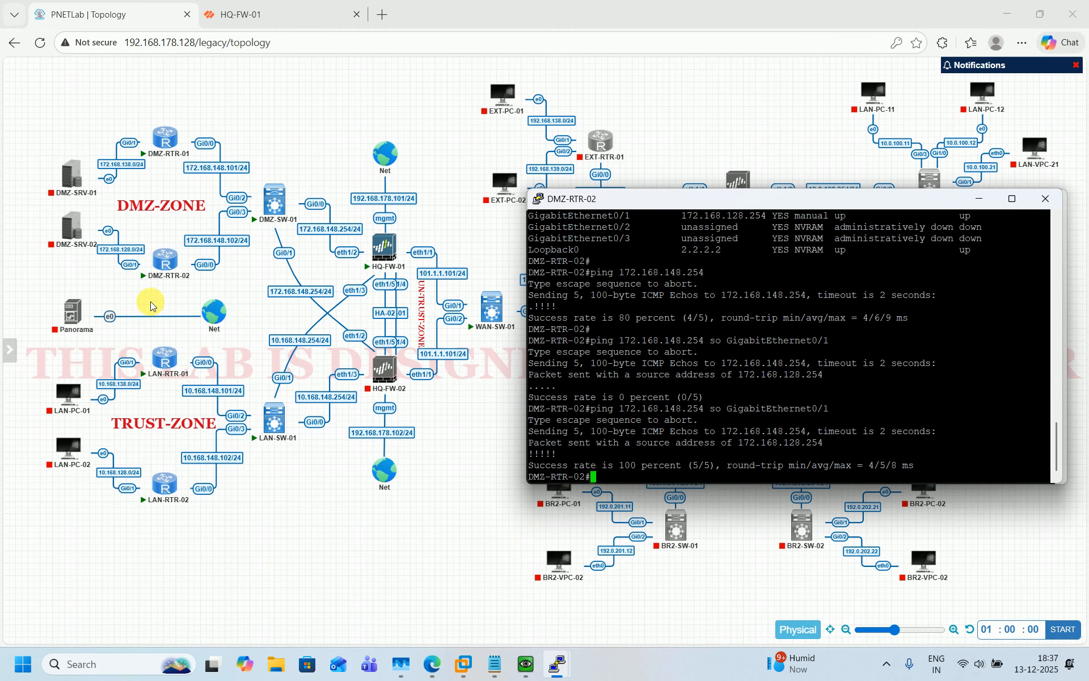
key("Return")
key("Return")
key("Return")
key("Return")
key("Return")
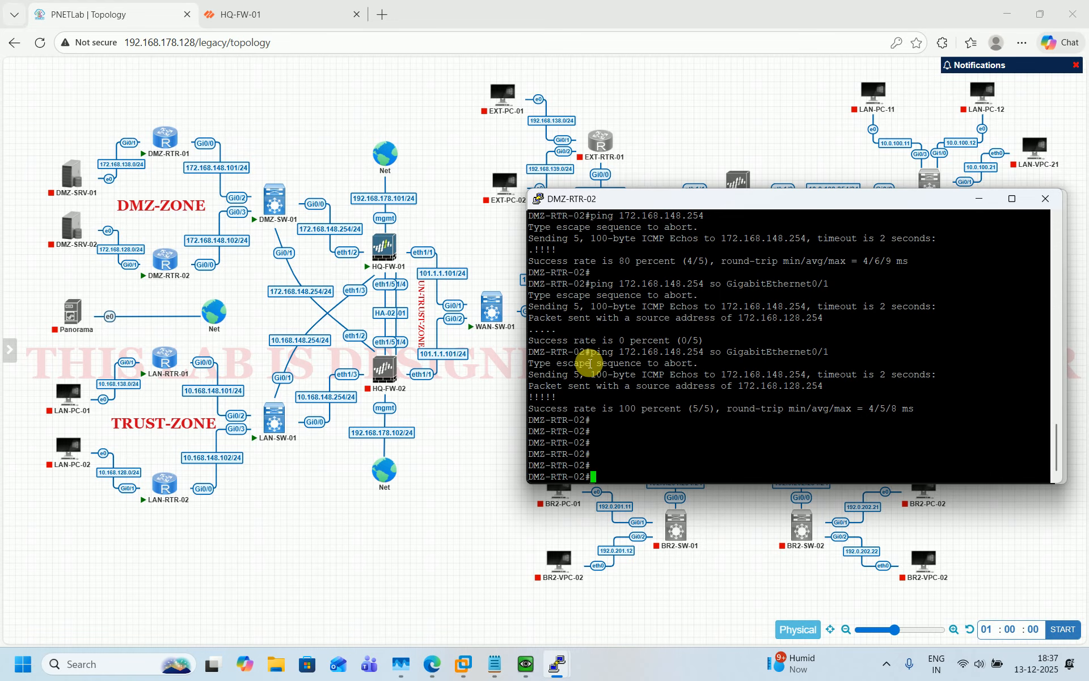
type("ping ")
type("172.168.128.254")
key("Left")
key("Left")
key("Left")
key("Left")
key("Left")
key("Left")
key("Left")
key("Left")
key("Left")
key("Left")
key("Left")
key("Left")
key("Left")
key("Left")
key("Left")
key("Left")
type("10.168.128.254 so")
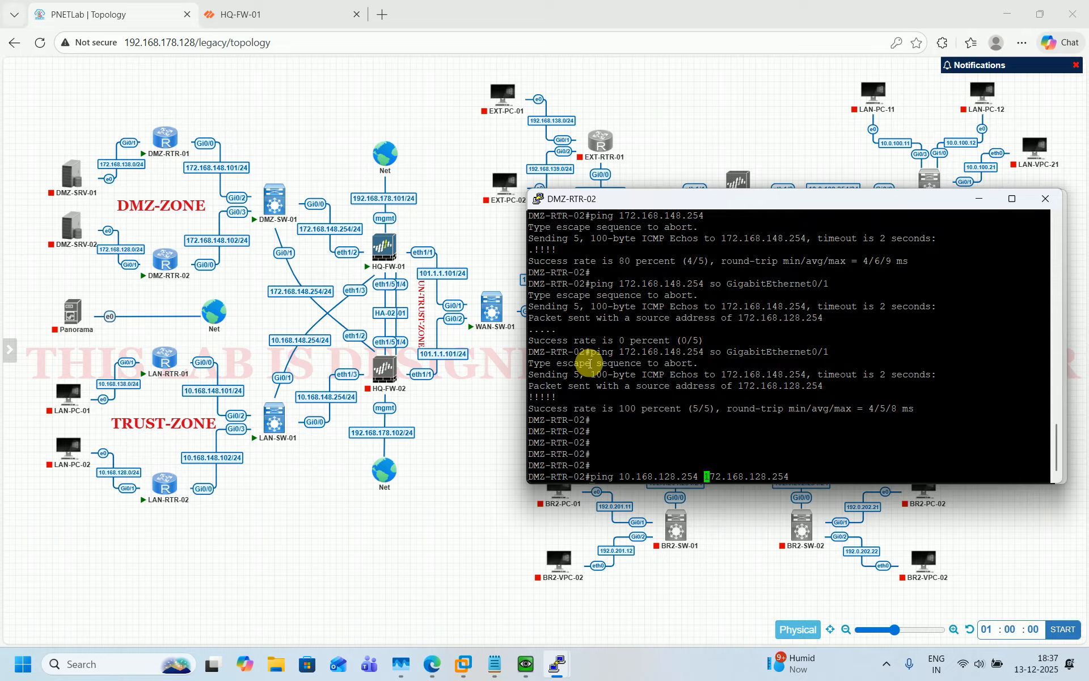
key("Return")
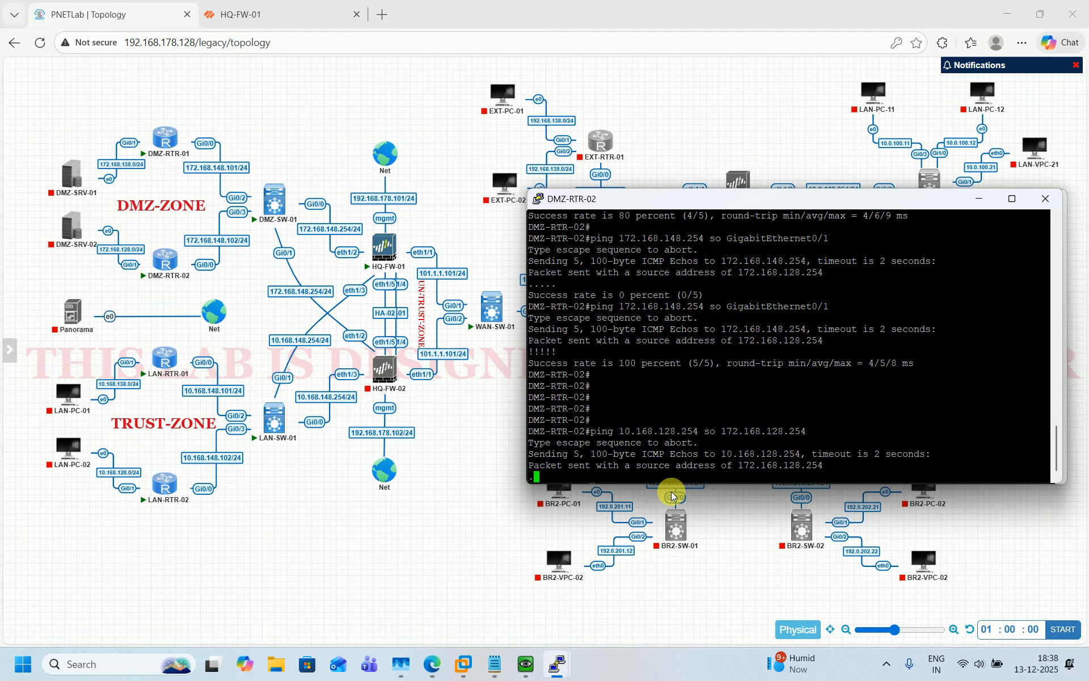
On LAN-RTR-02, ping 172.168.128.254 sourced from 10.168.128.254; it fails with 0/5 replies
mouse_move(553, 670)
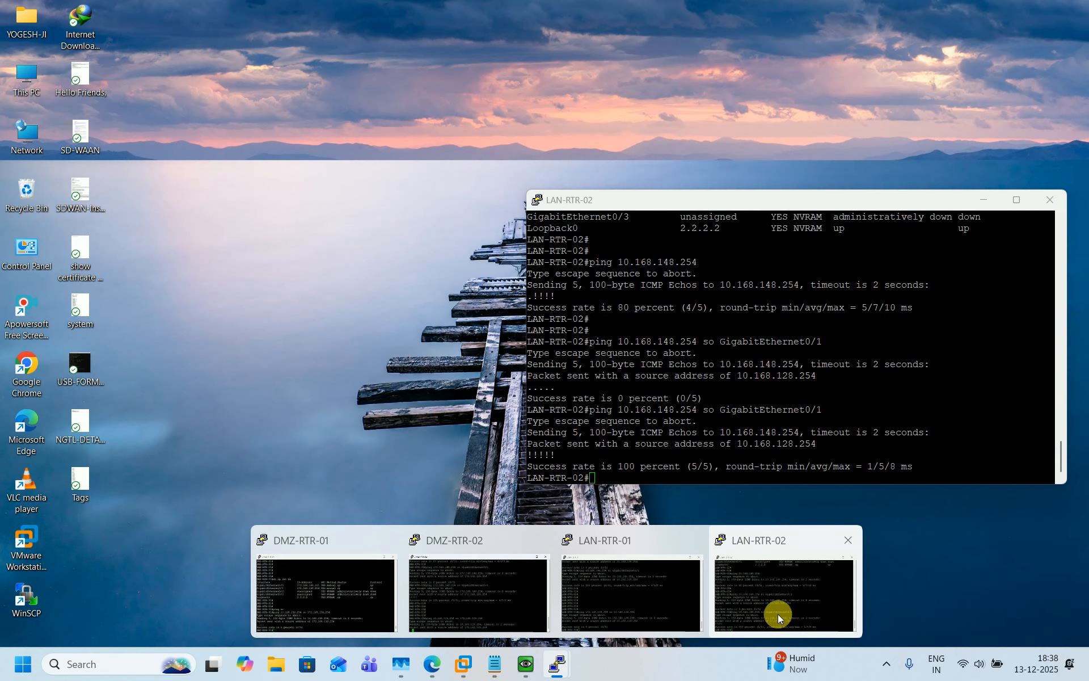
left_click(778, 614)
key("Return")
key("Return")
key("Return")
key("Return")
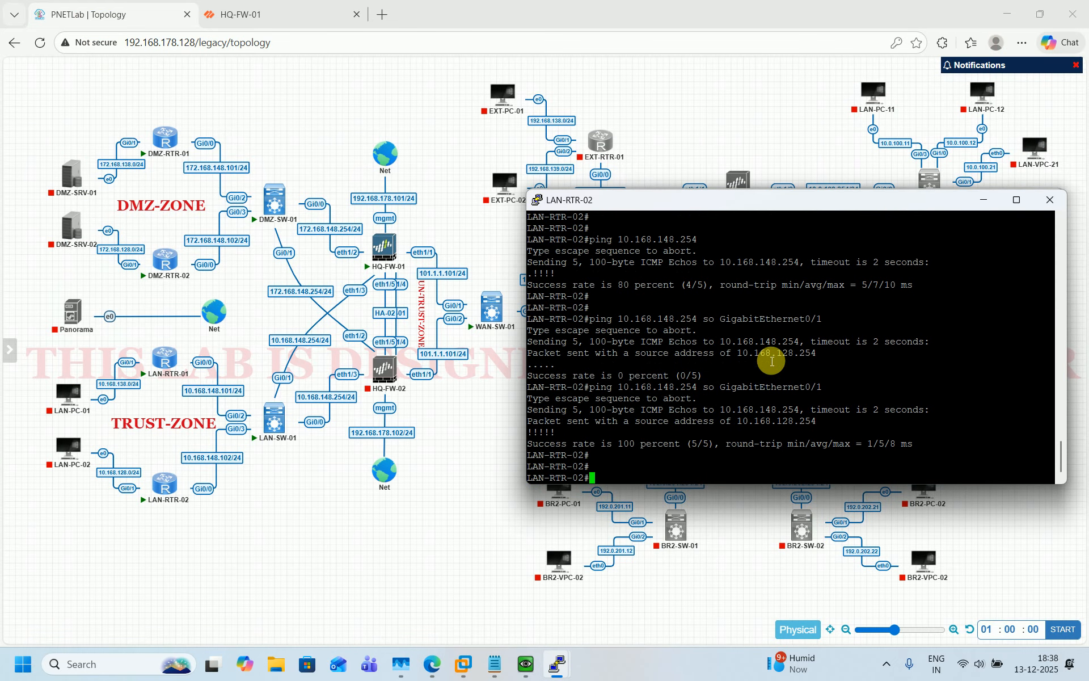
type("ping")
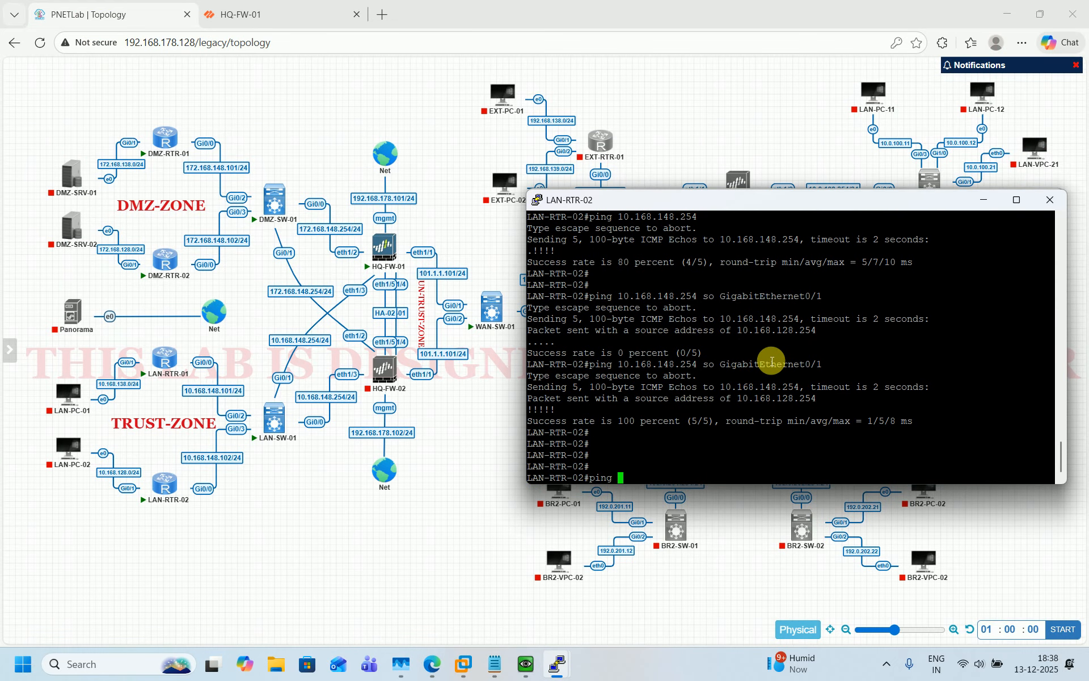
type(" 172.168.128.254 so 10.168.128.254")
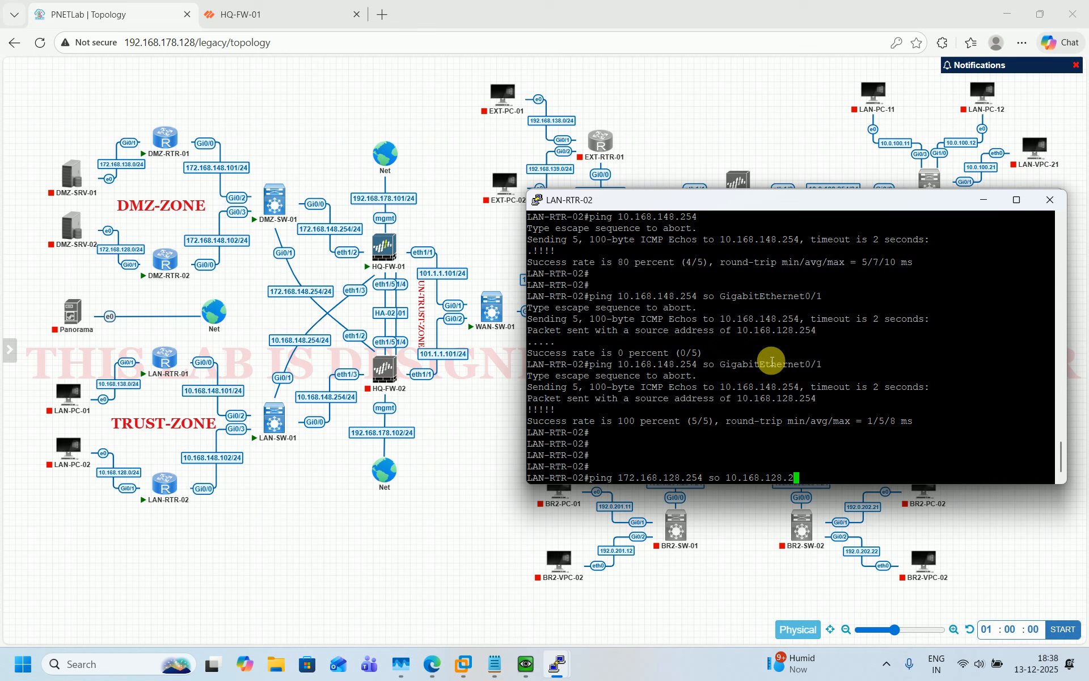
key("Return")
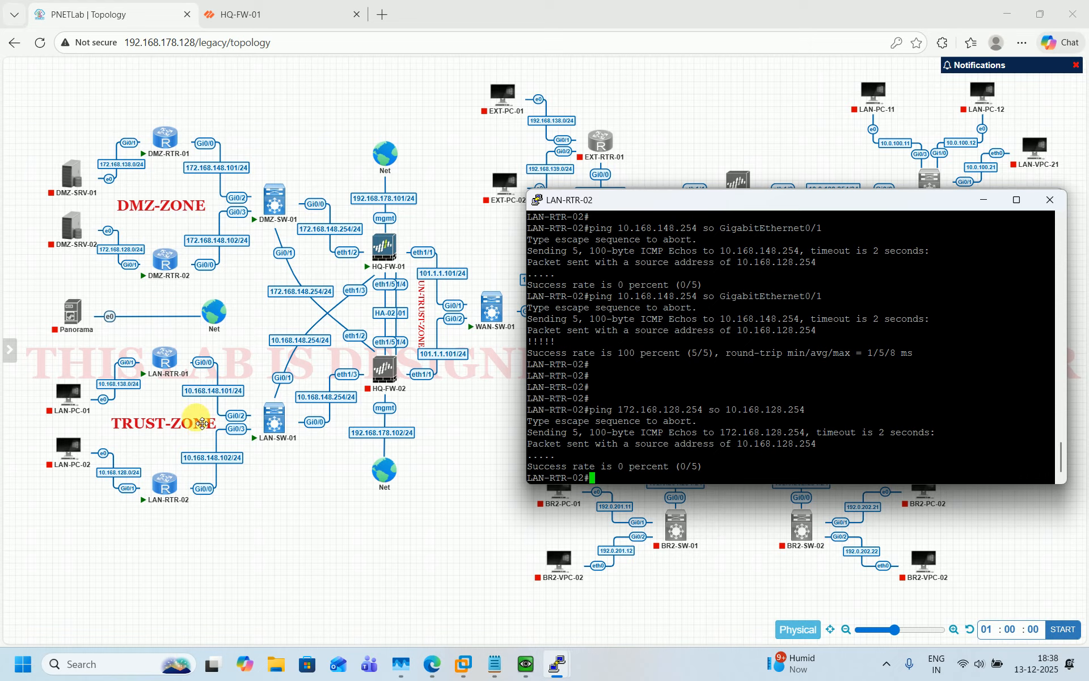
mouse_move(192, 367)
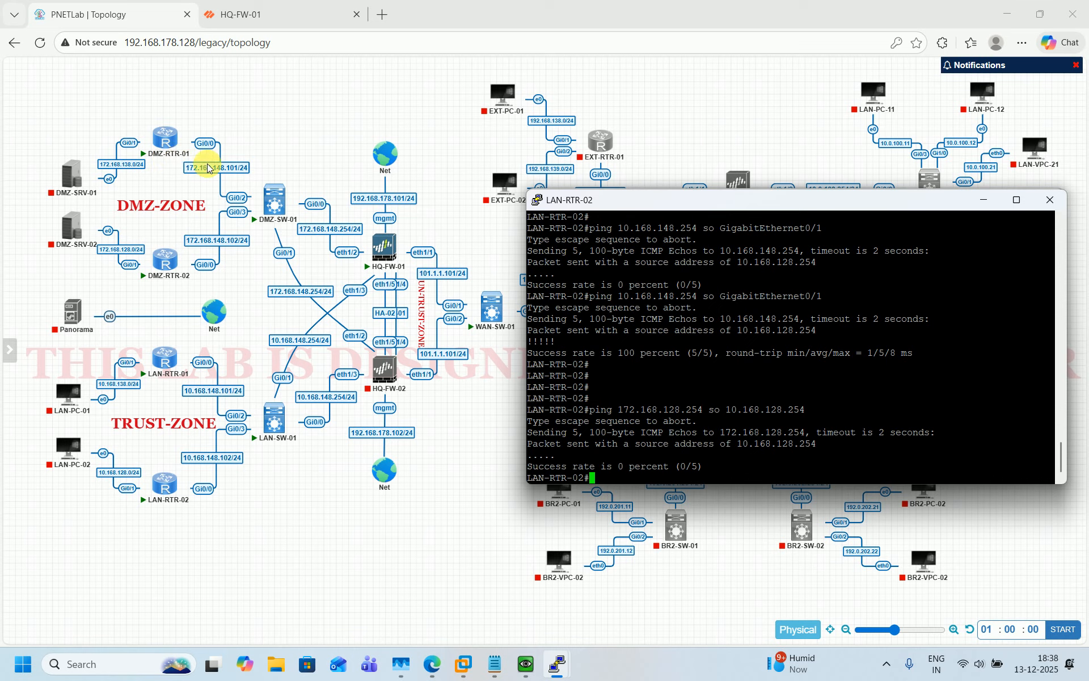
mouse_move(165, 243)
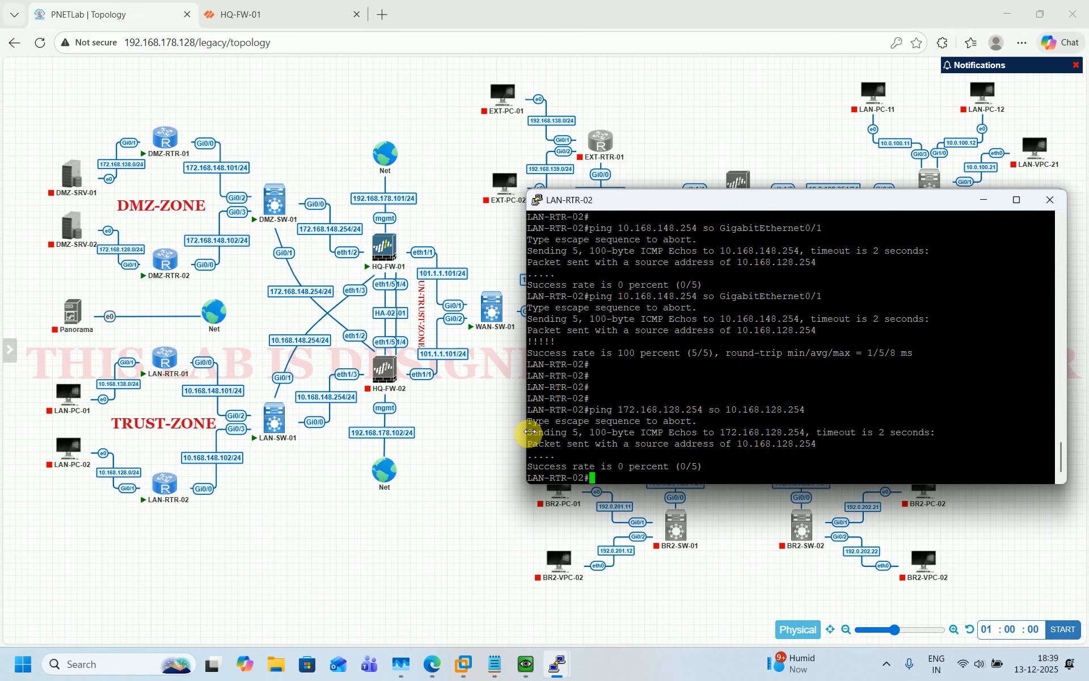
In HQ-FW-01's PA-VM interface, add a new rule to the Security policy rulebase
left_click(301, 5)
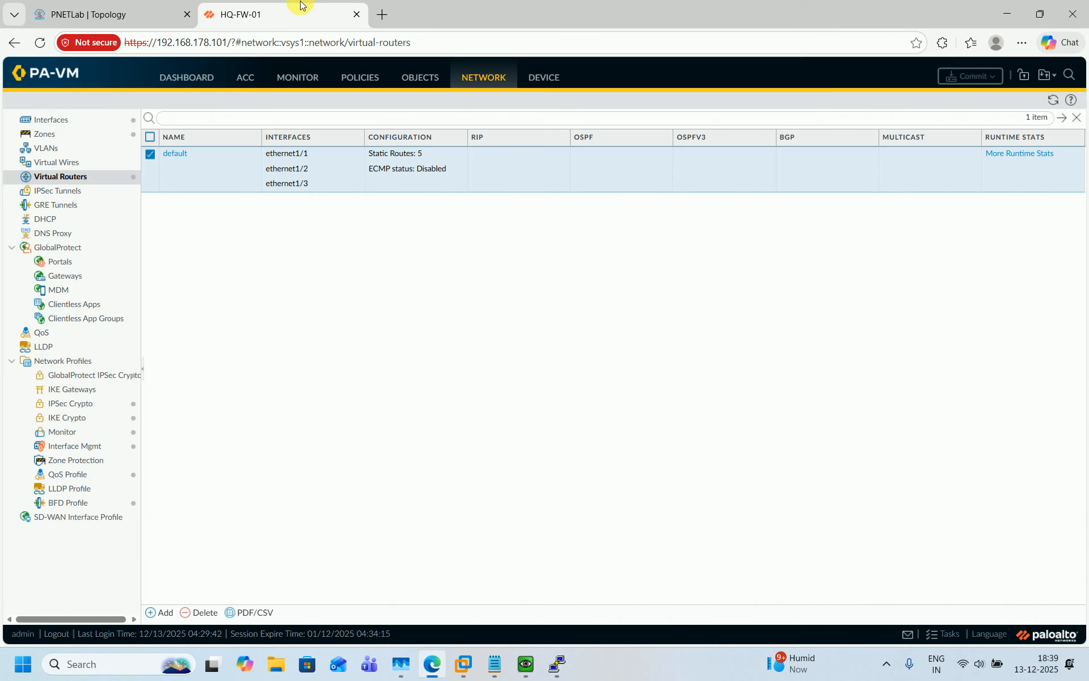
left_click(353, 76)
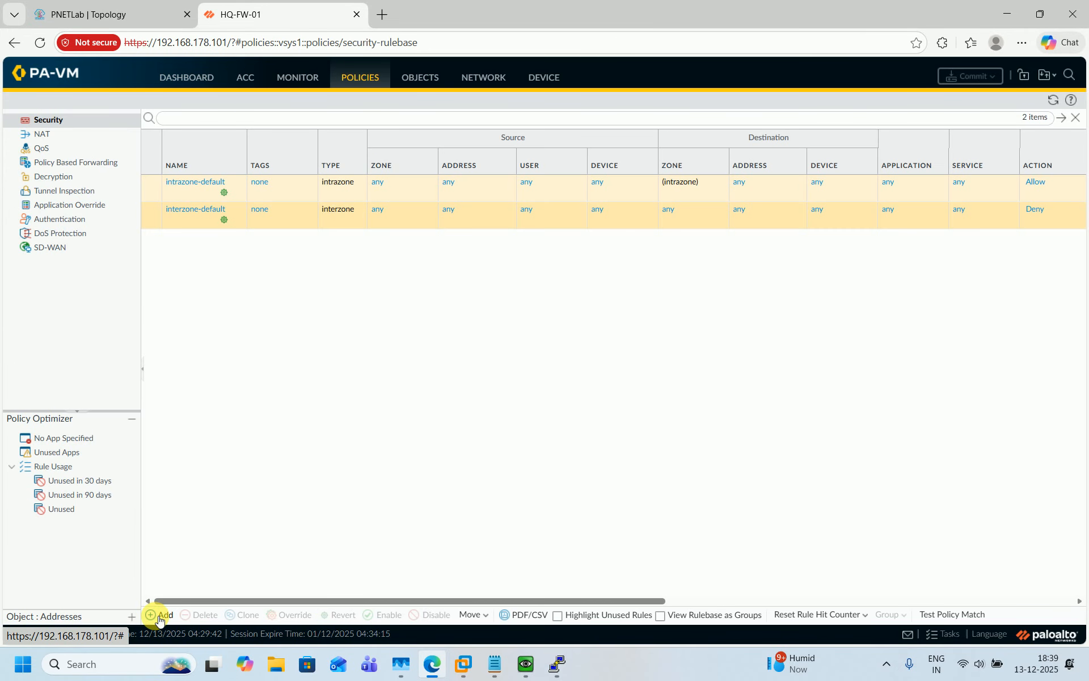
left_click(155, 614)
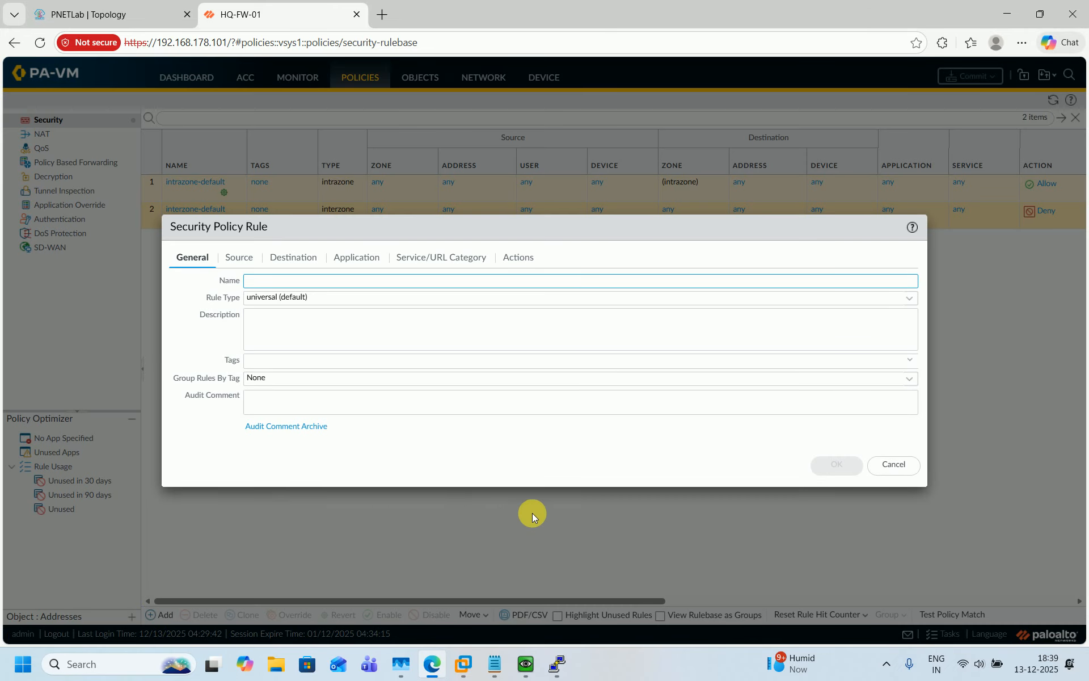
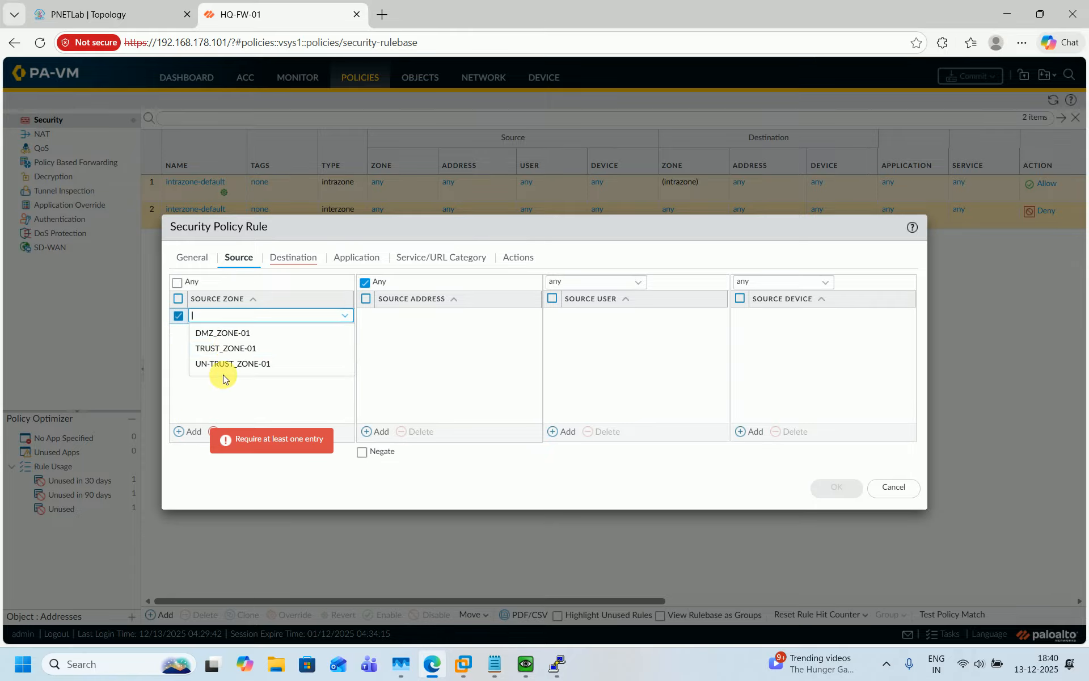
Make DMZ_ZONE-01 and TRUST_ZONE-01 both the source and destination zones of the new rule, then save it
left_click(224, 333)
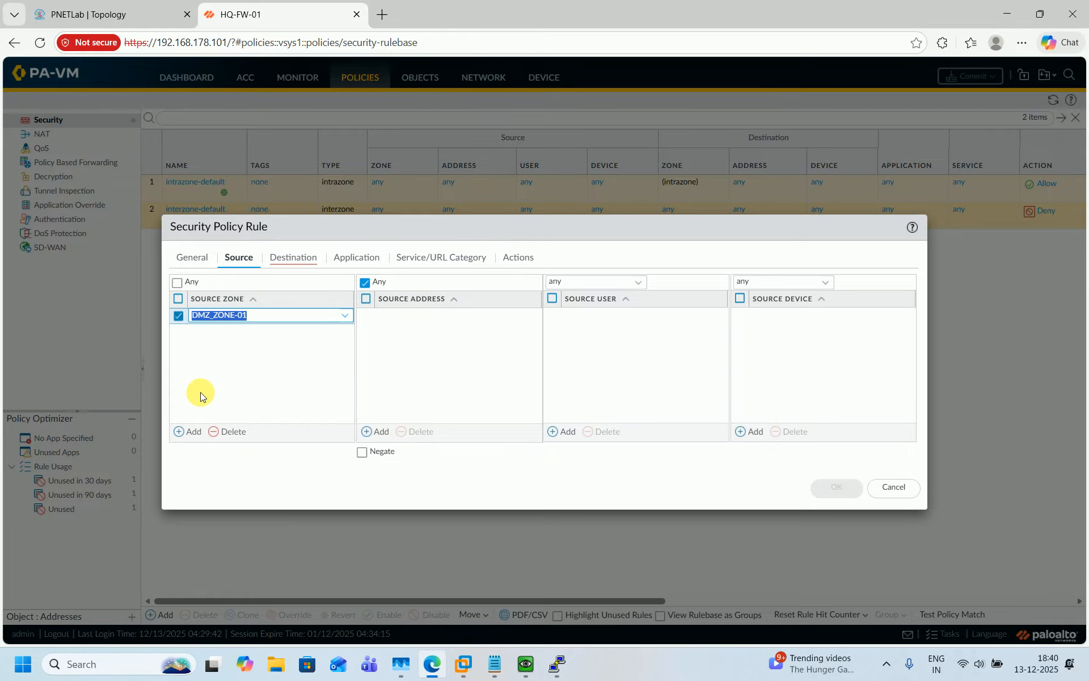
left_click(188, 430)
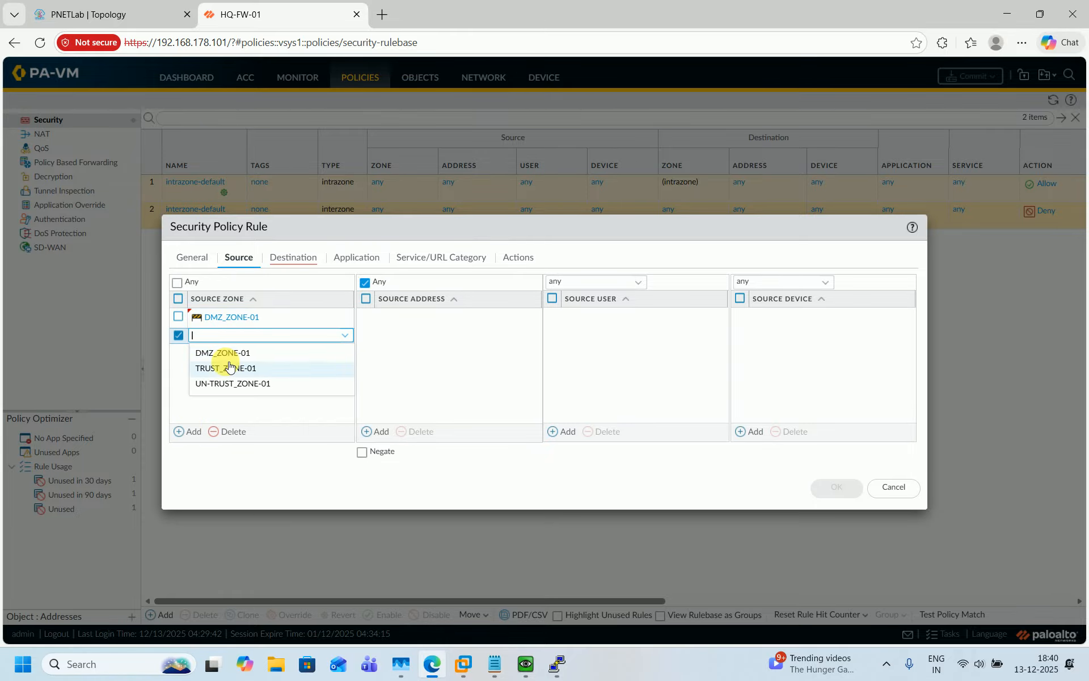
left_click(226, 366)
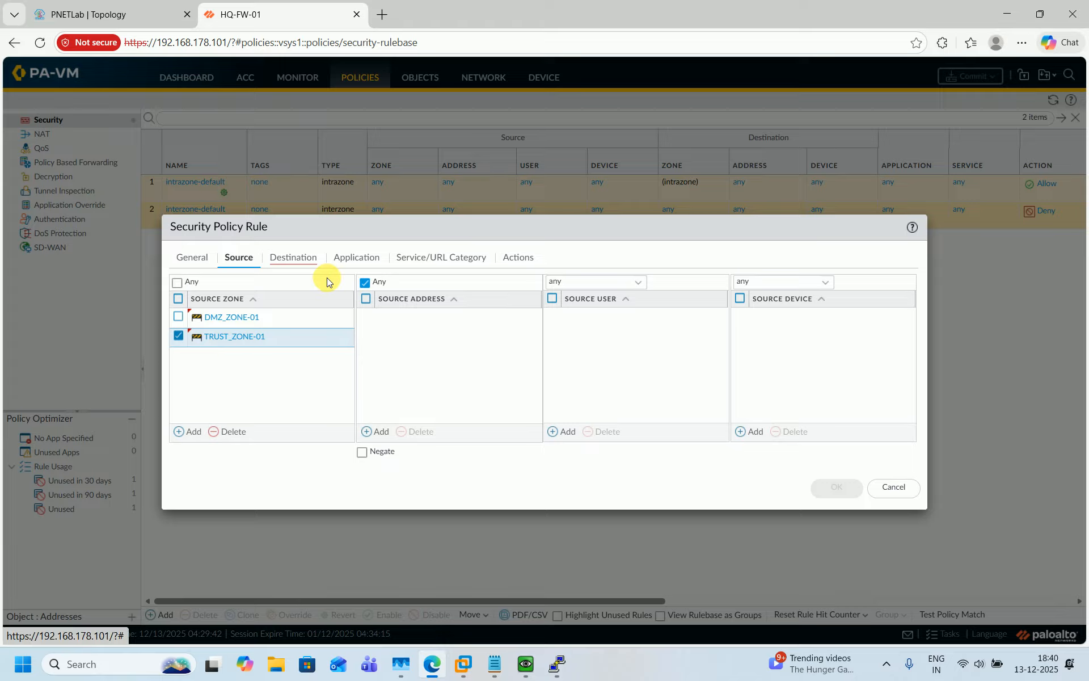
left_click(301, 257)
left_click(193, 432)
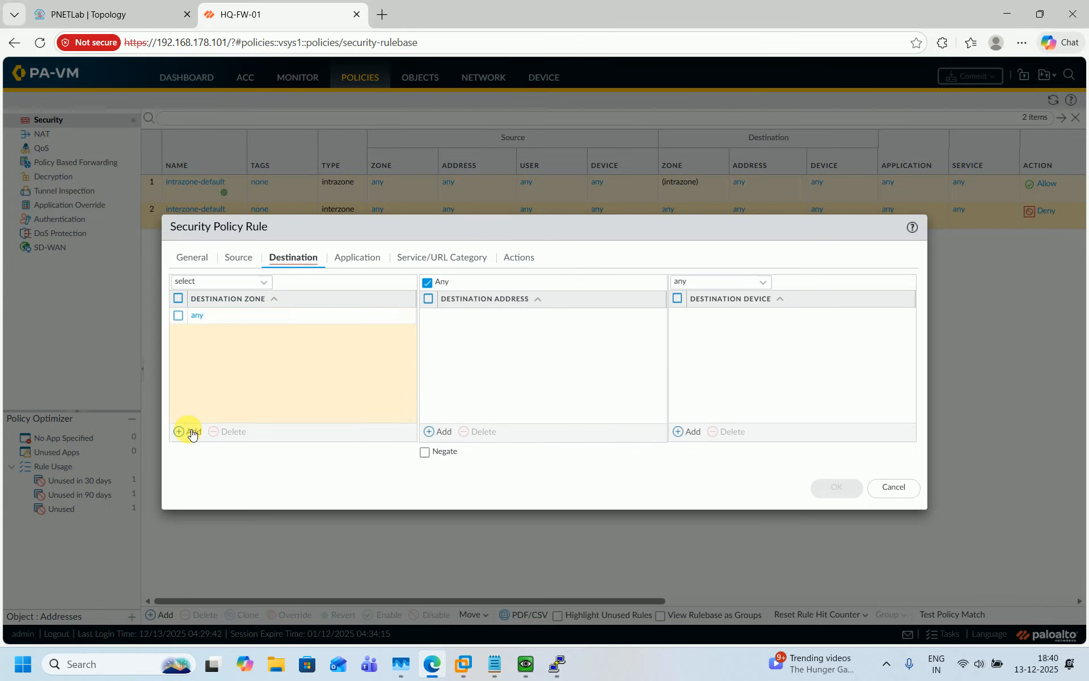
left_click(221, 332)
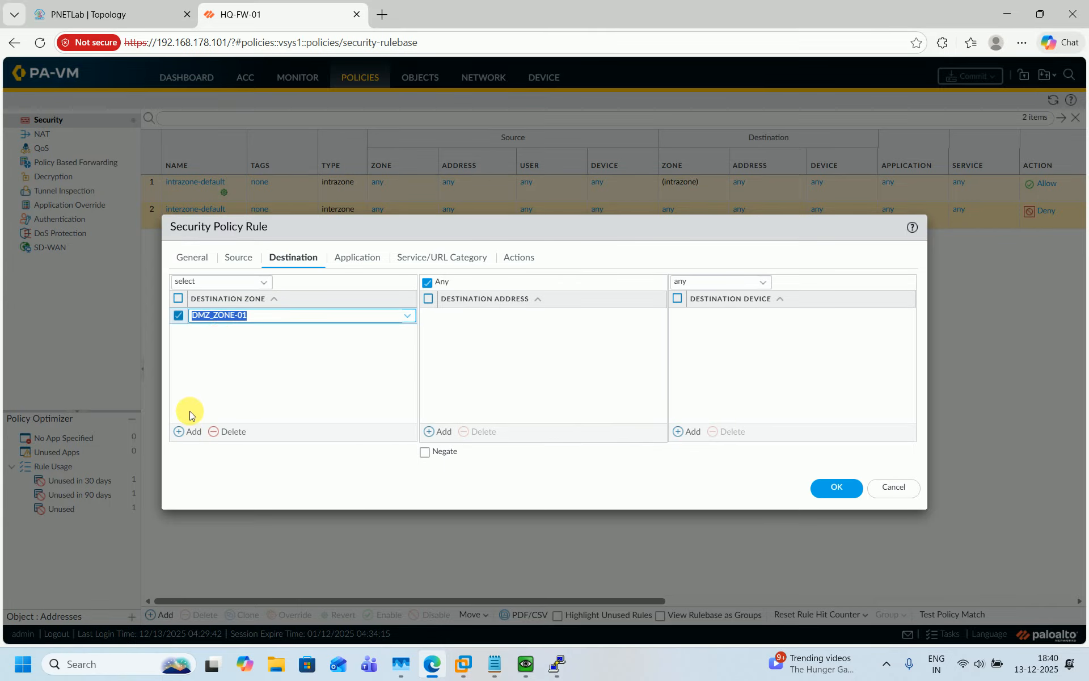
left_click(187, 431)
left_click(214, 367)
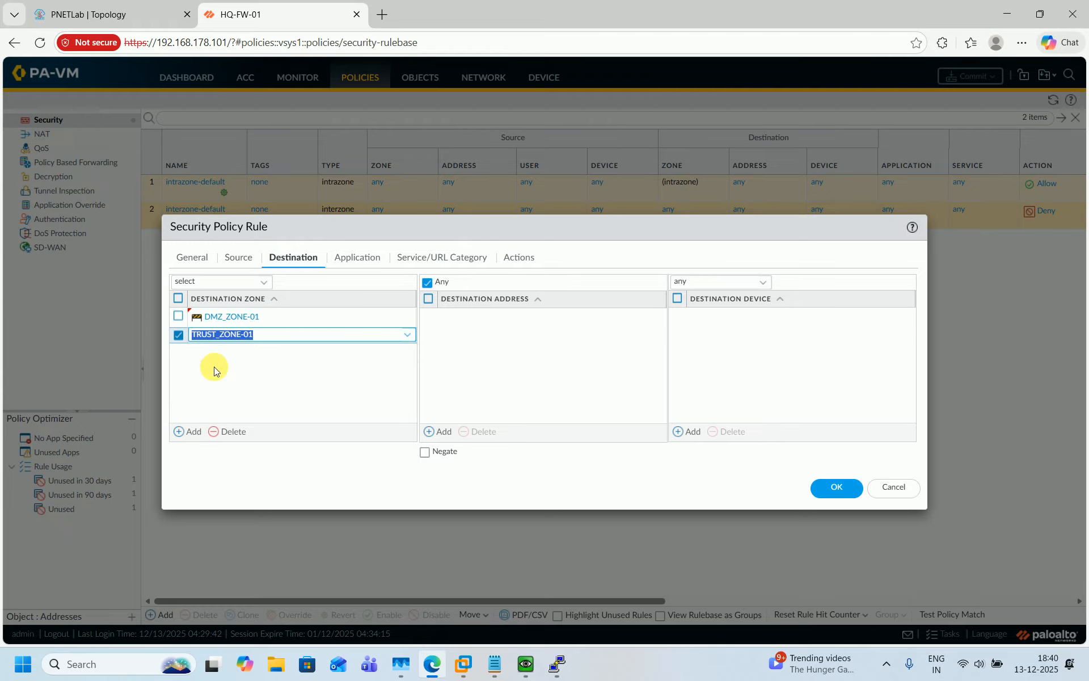
left_click(118, 16)
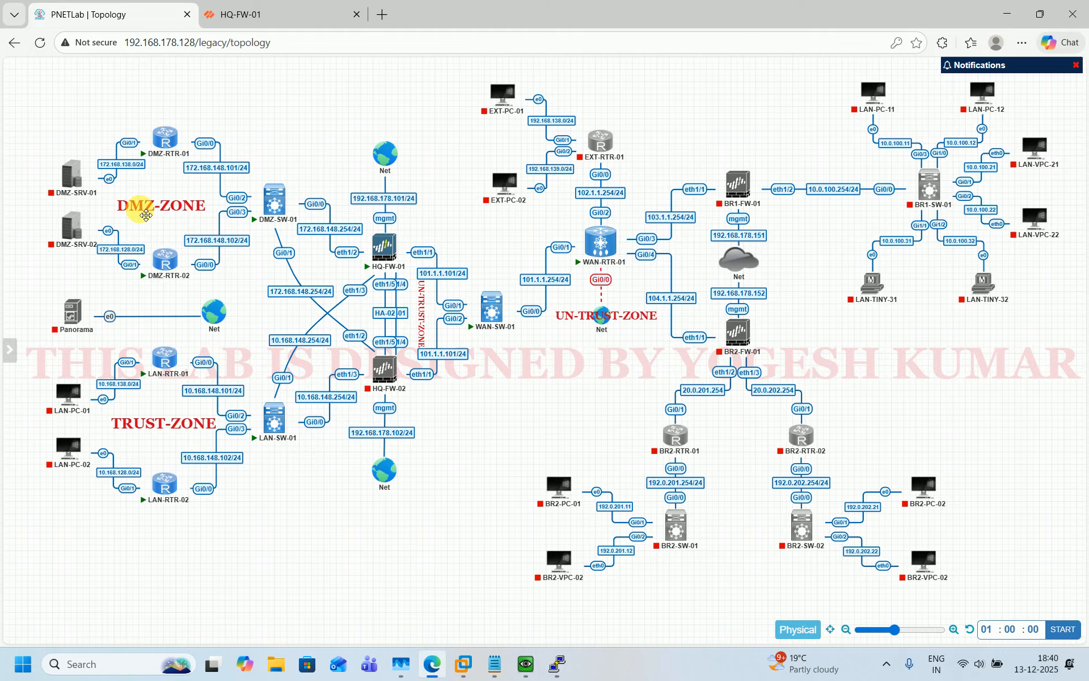
left_click(272, 13)
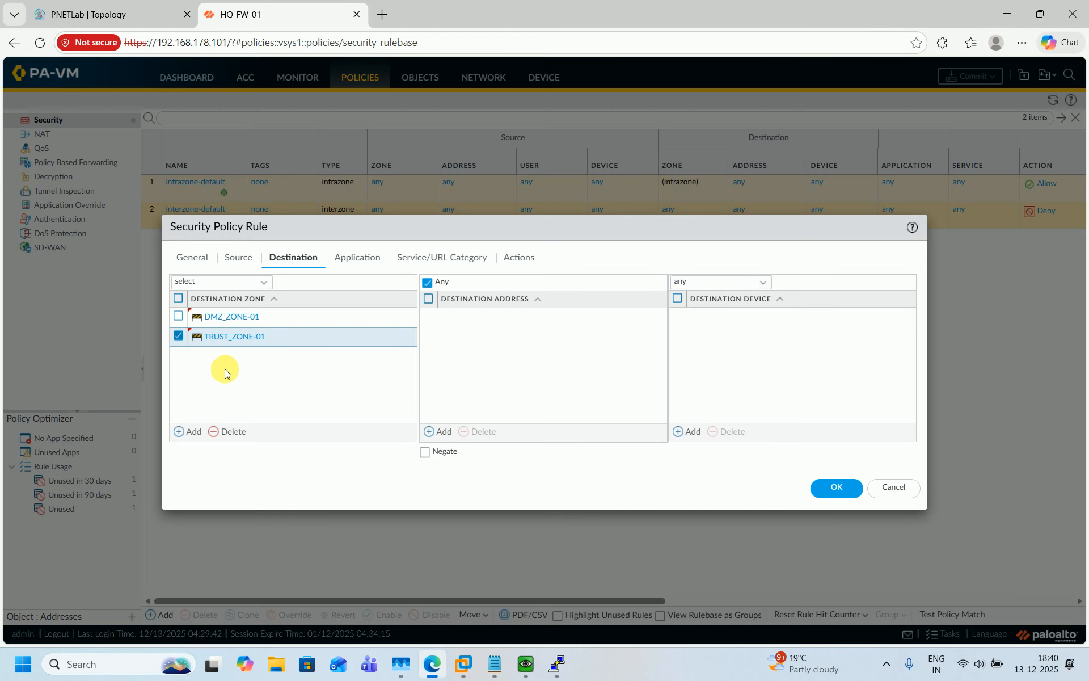
left_click(828, 491)
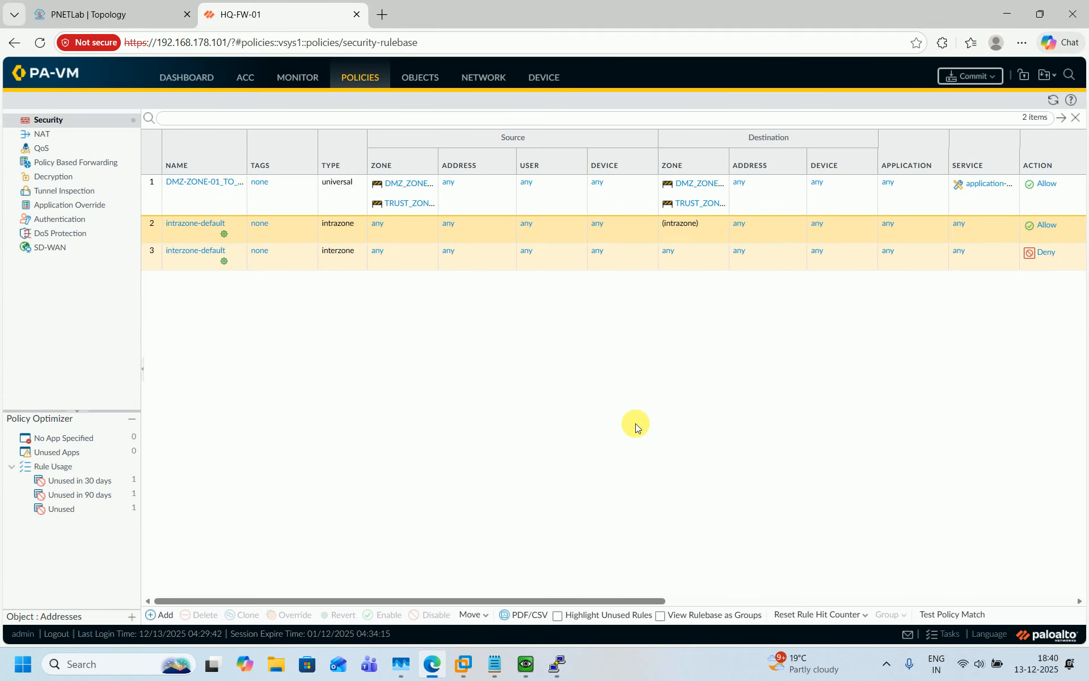
Commit all pending PA-VM changes and close the status once 'Configuration committed successfully' appears
left_click(964, 76)
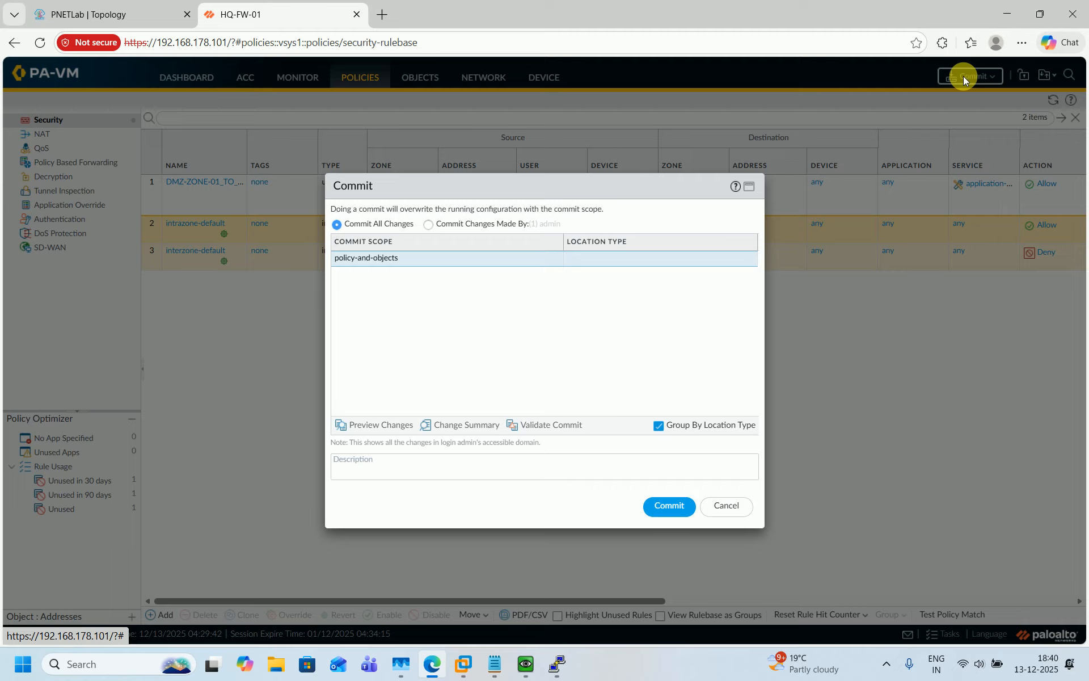
left_click(658, 507)
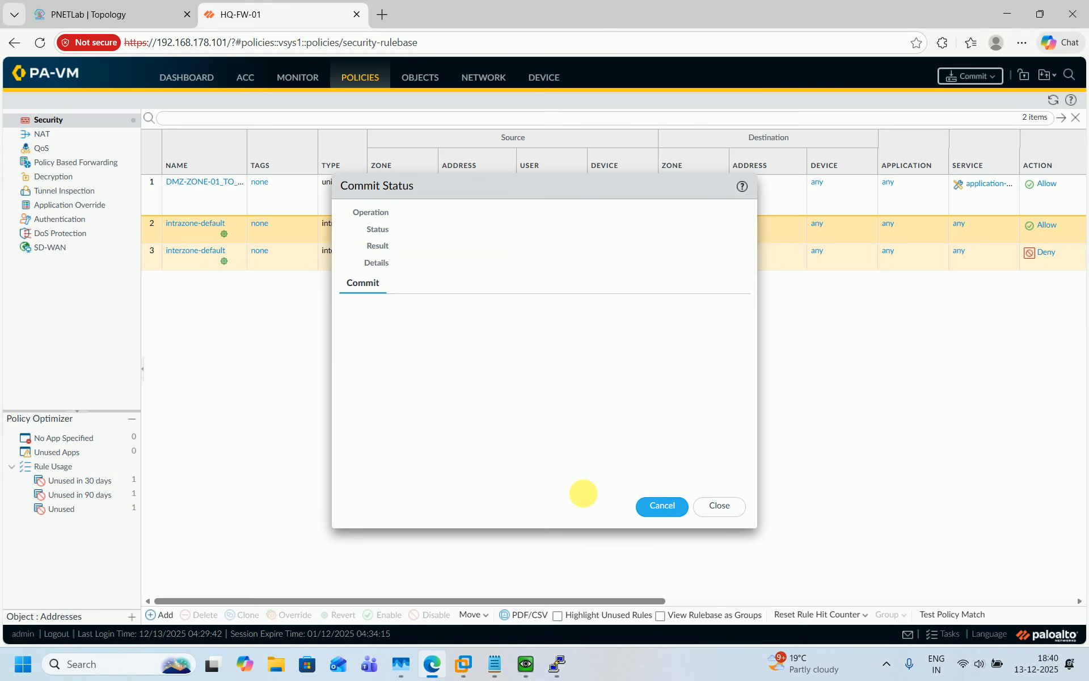
left_click(138, 7)
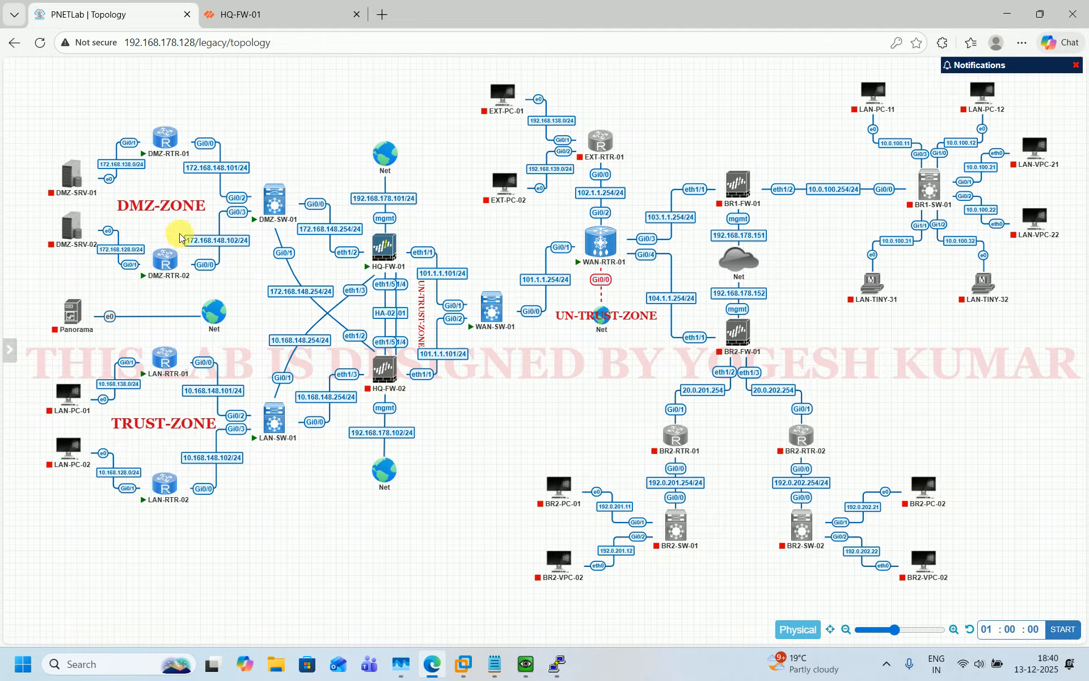
left_click(278, 12)
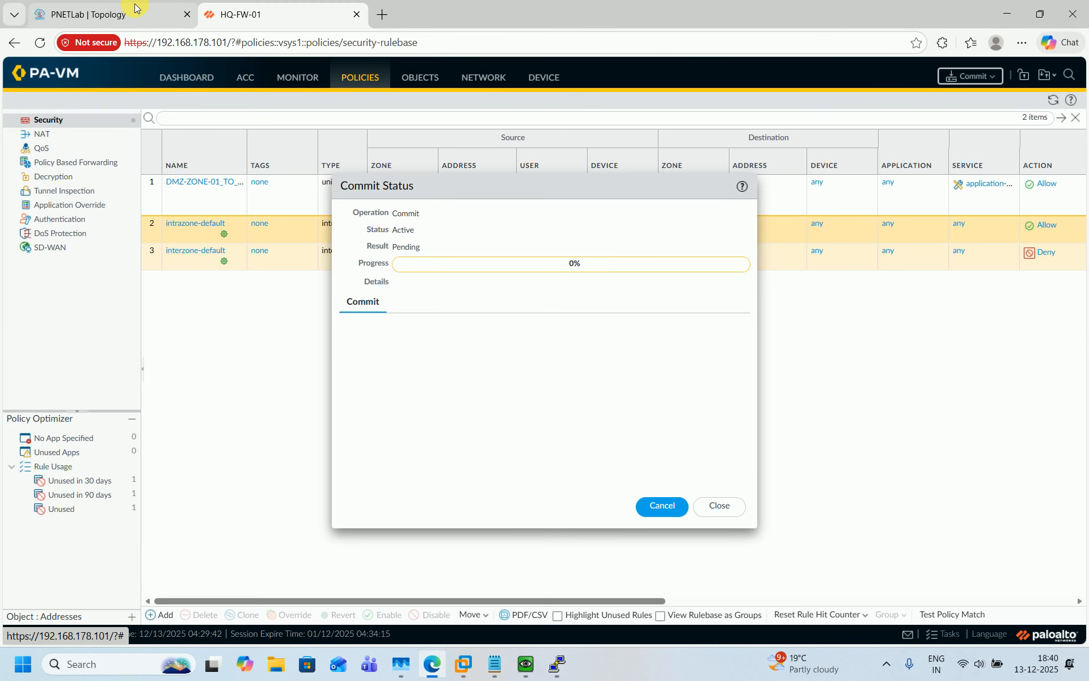
mouse_move(135, 8)
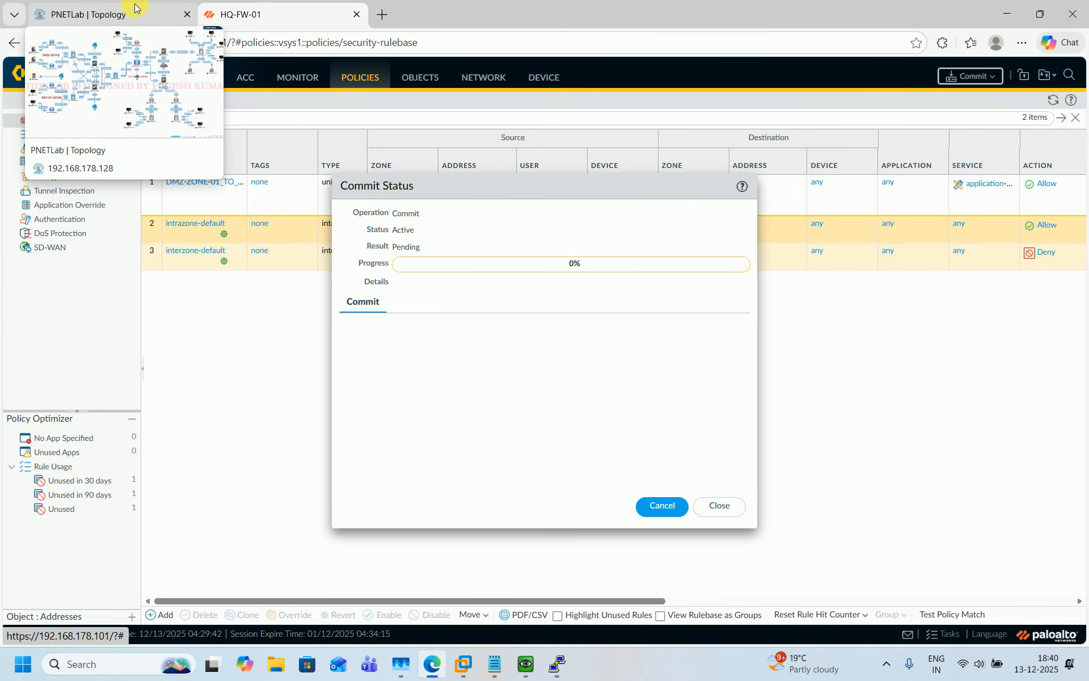
left_click(135, 8)
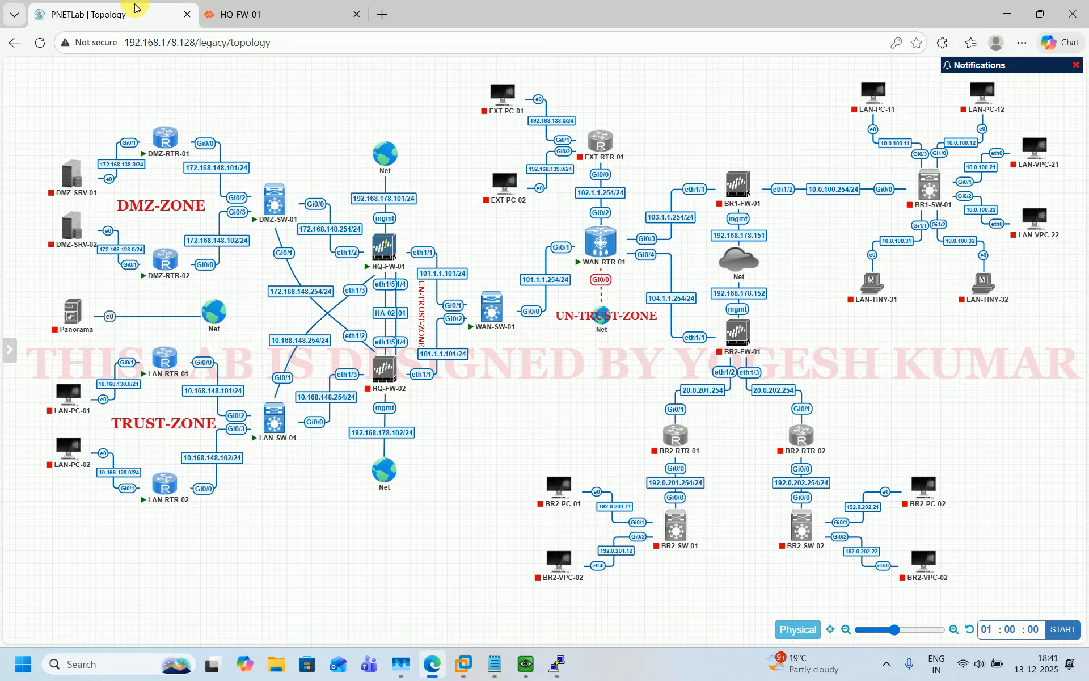
left_click(283, 7)
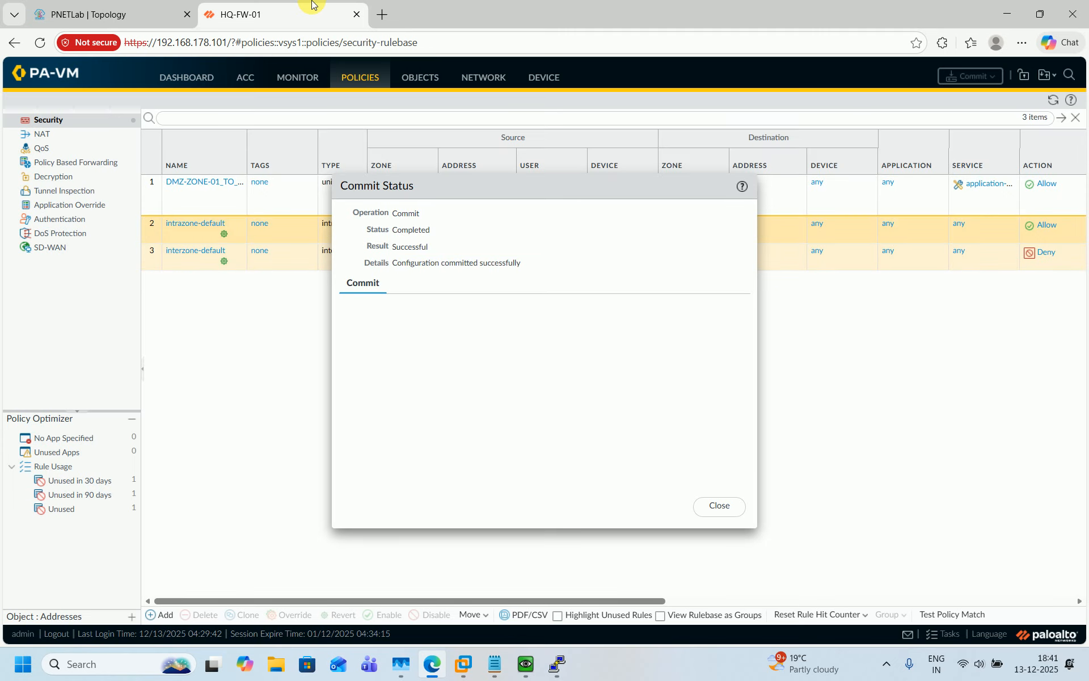
left_click(717, 503)
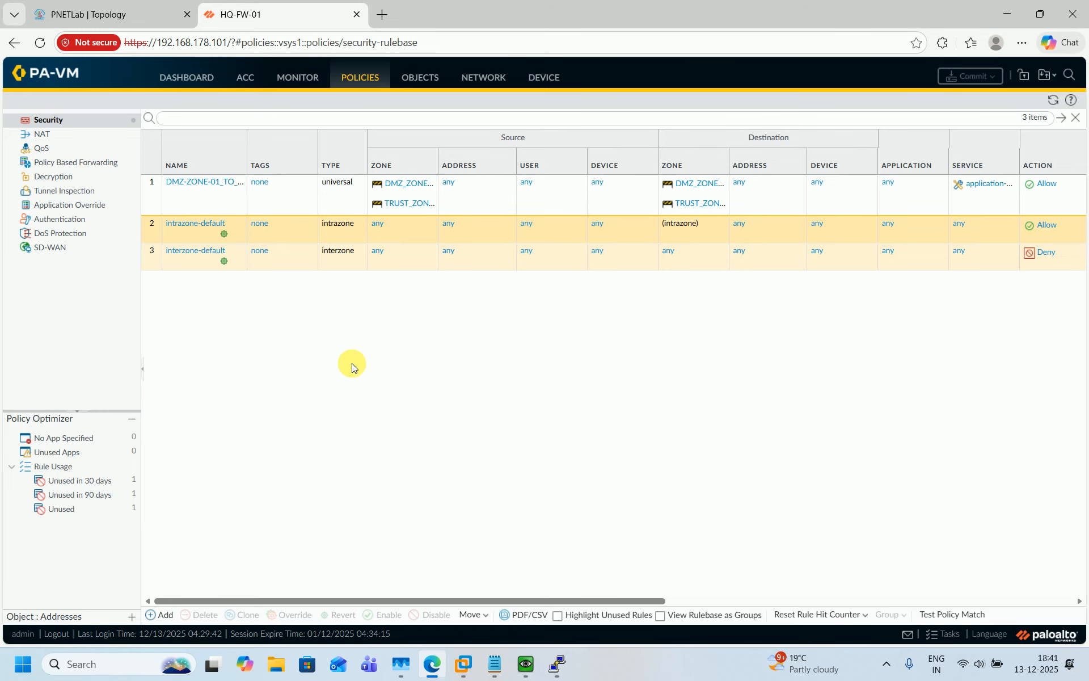
Re-run the previous pings through the firewall from DMZ-RTR-01 and DMZ-RTR-02
left_click(161, 15)
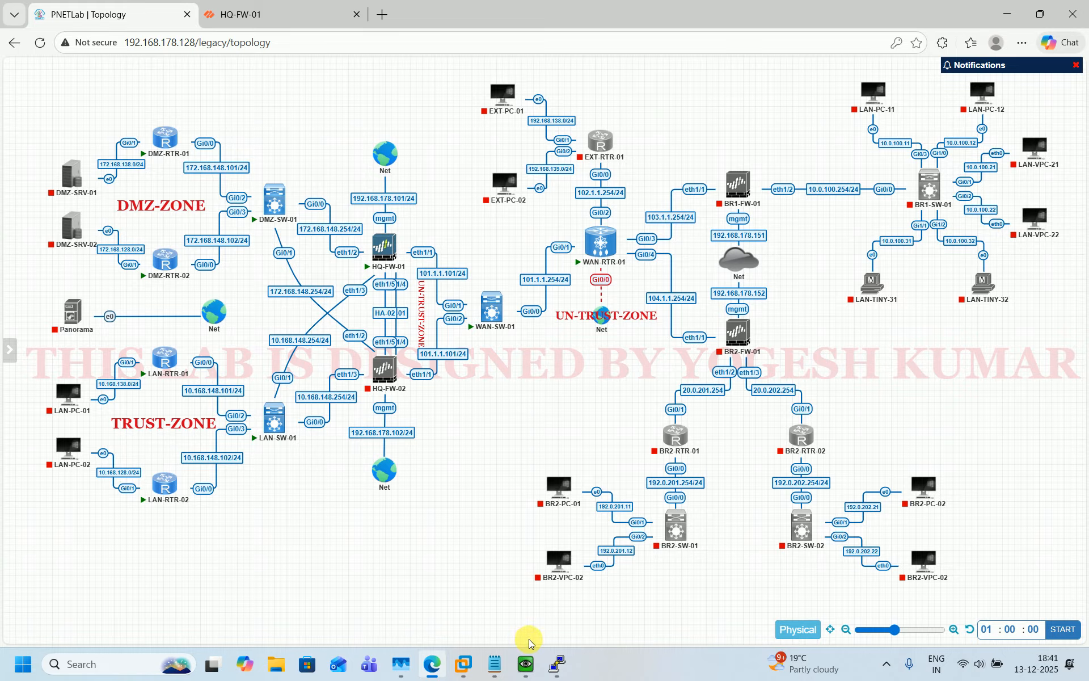
mouse_move(556, 659)
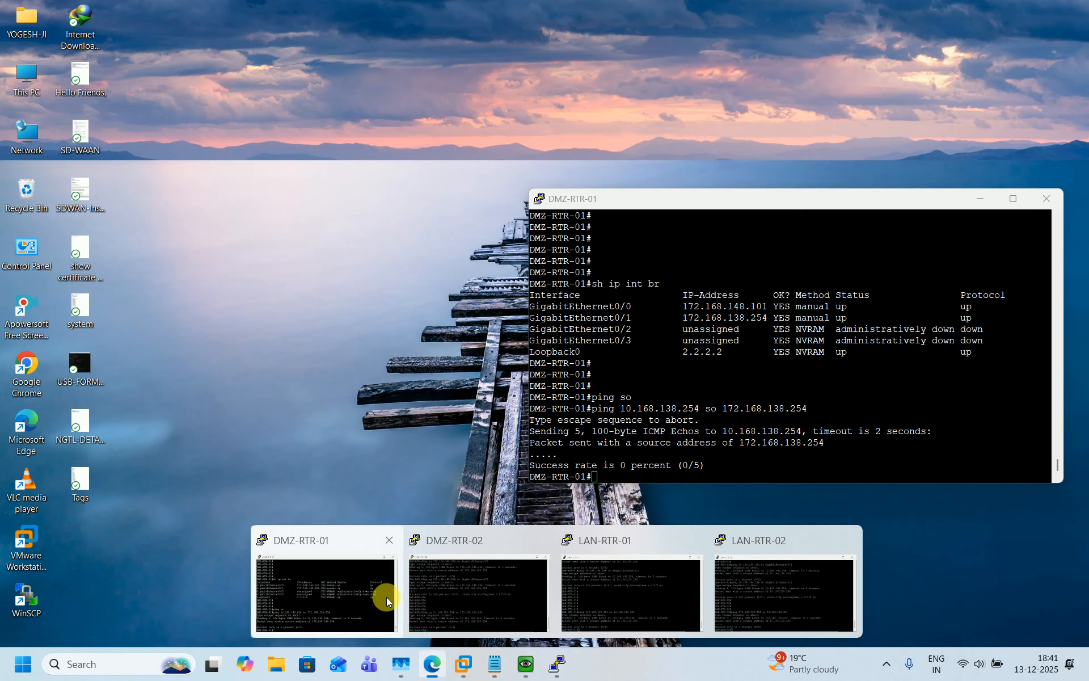
left_click(386, 597)
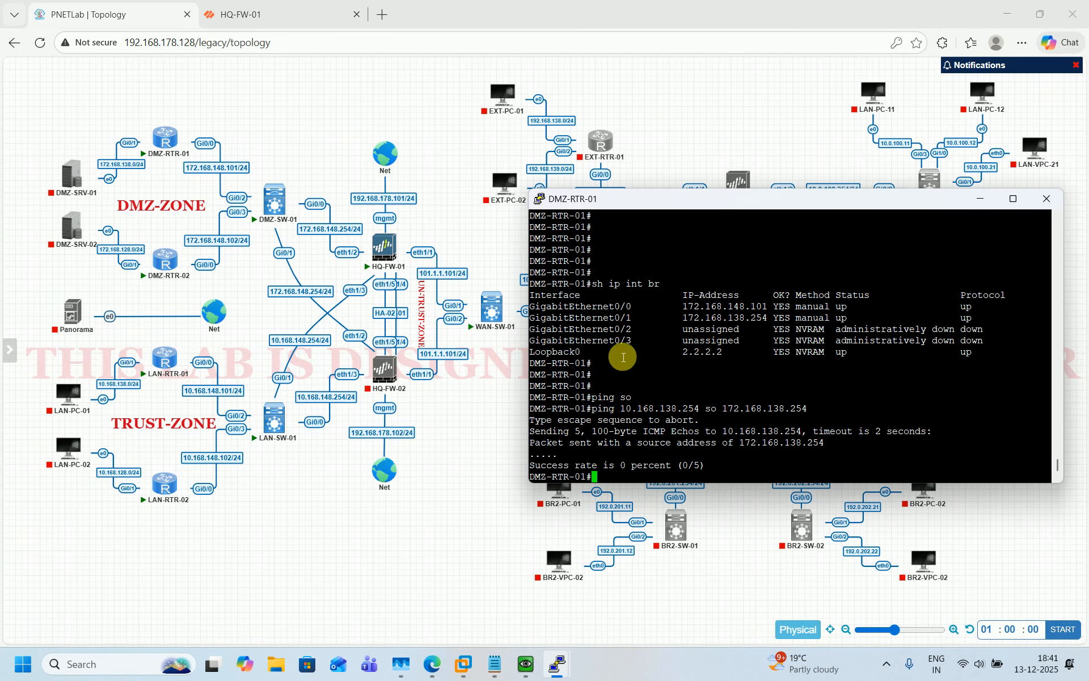
key("Return")
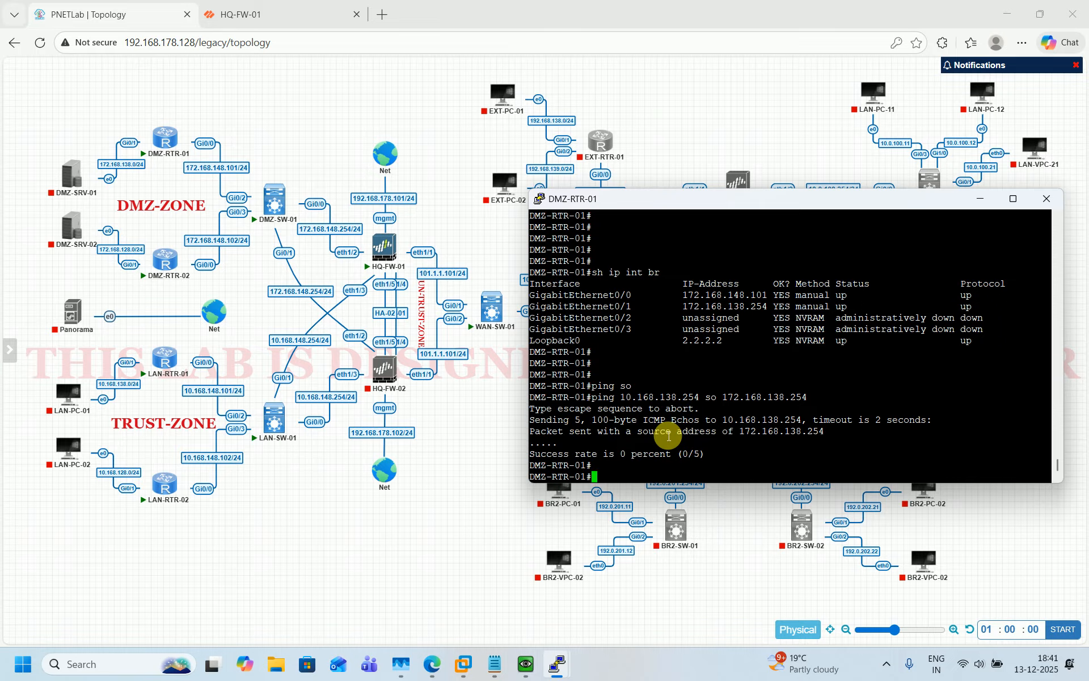
key("Up")
key("Return")
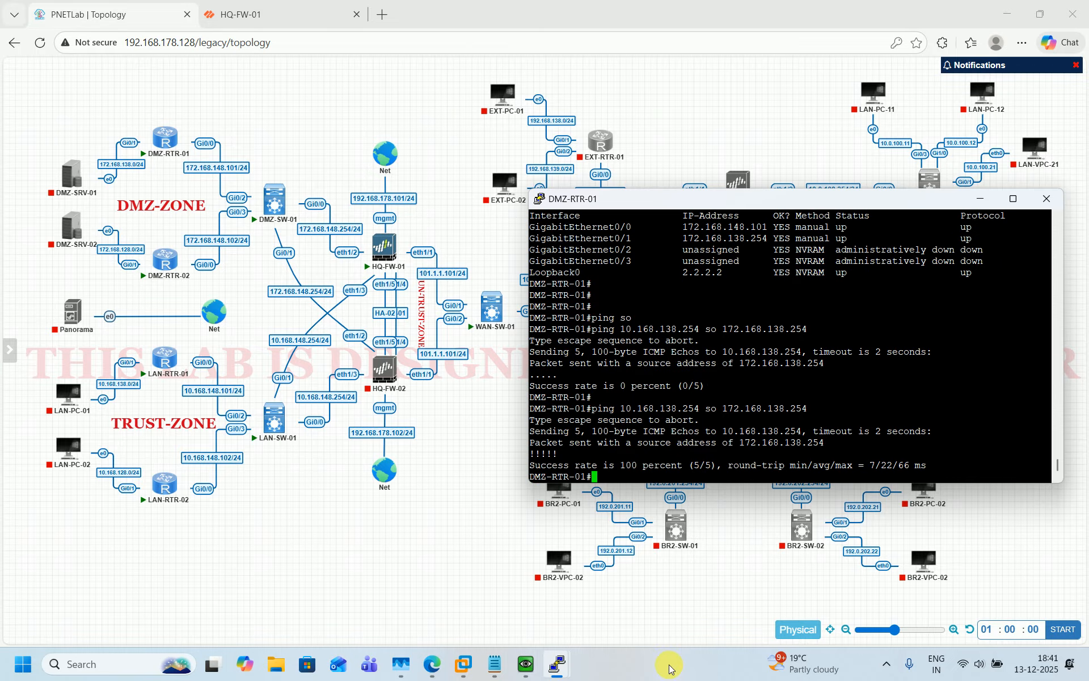
mouse_move(557, 664)
left_click(503, 598)
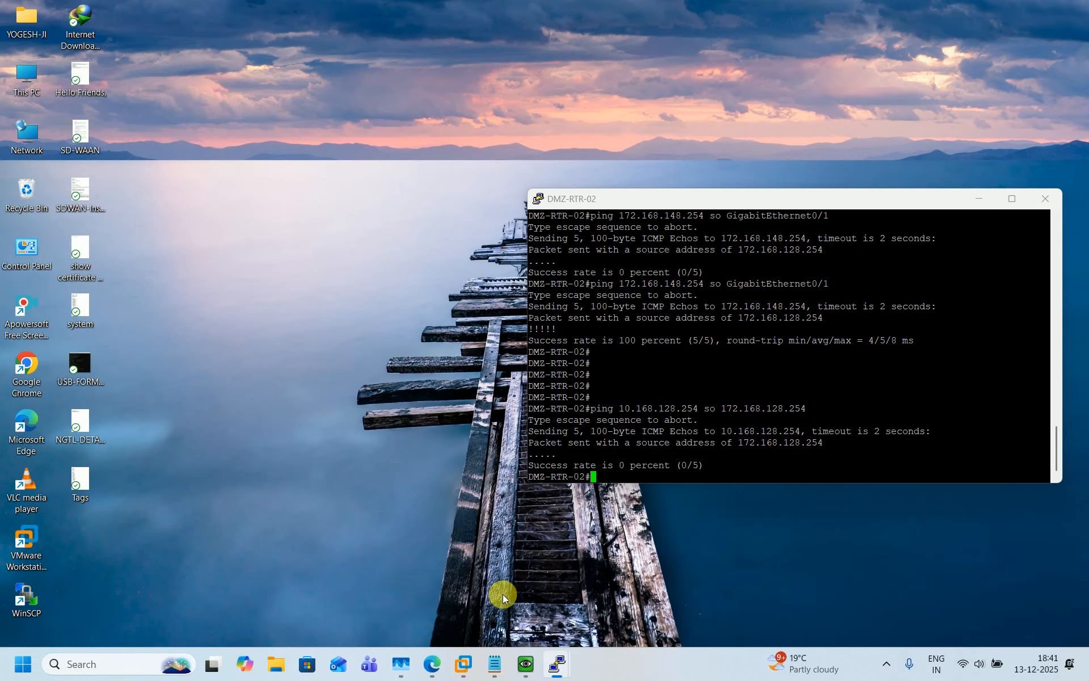
key("Up")
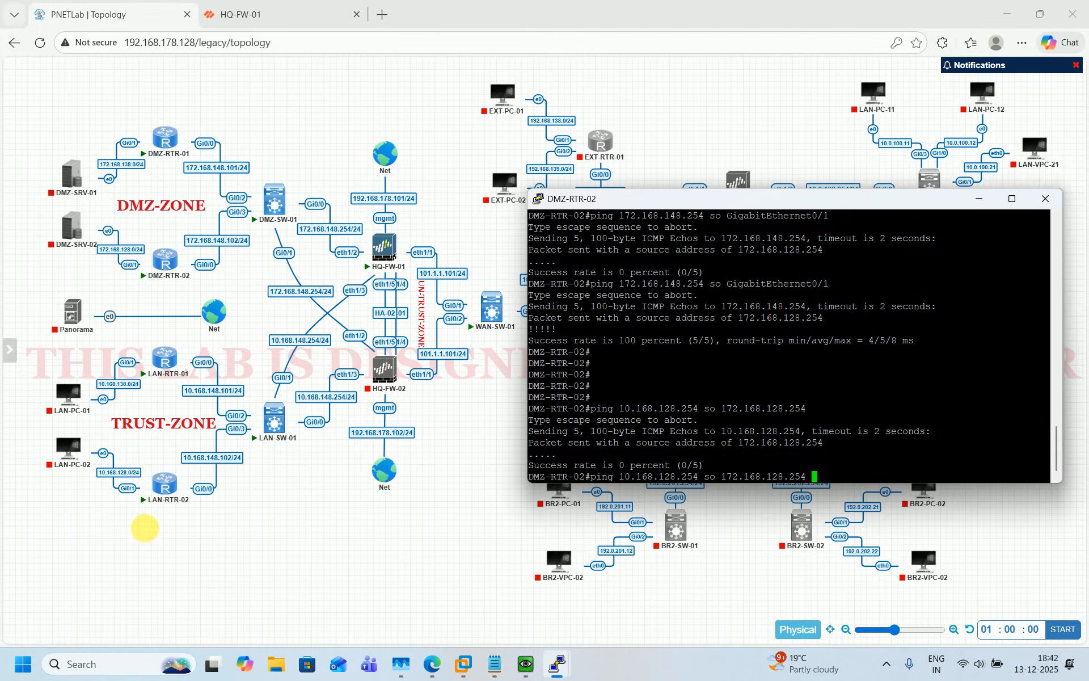
key("Return")
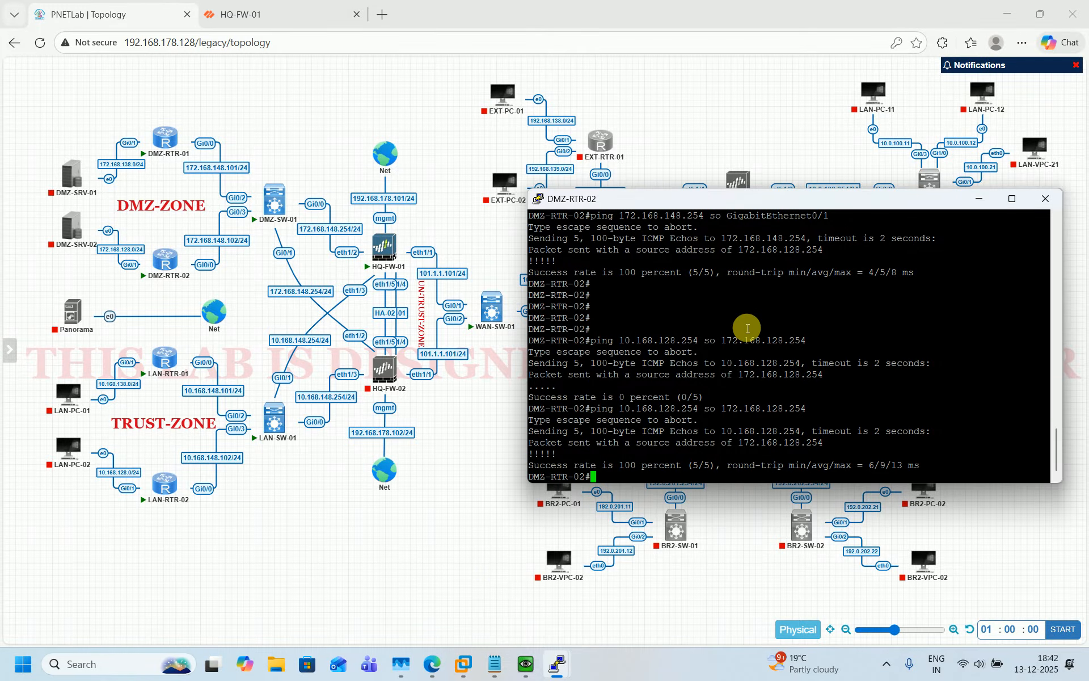
Re-run the previous pings through the firewall from LAN-RTR-01 and LAN-RTR-02
mouse_move(561, 671)
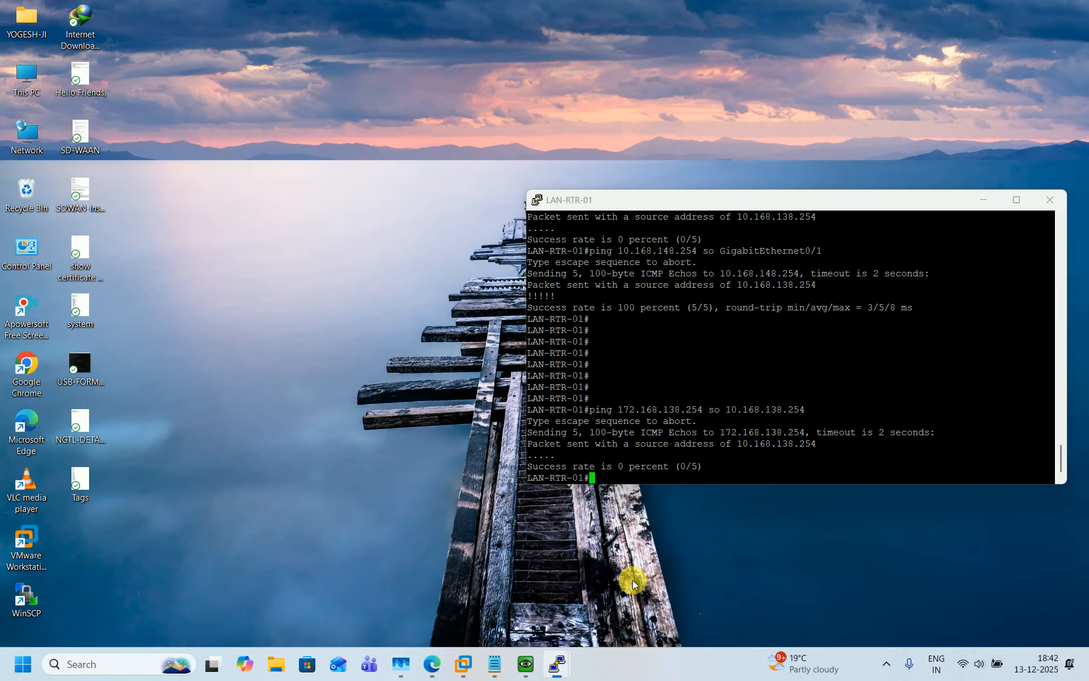
left_click(632, 580)
key("Up")
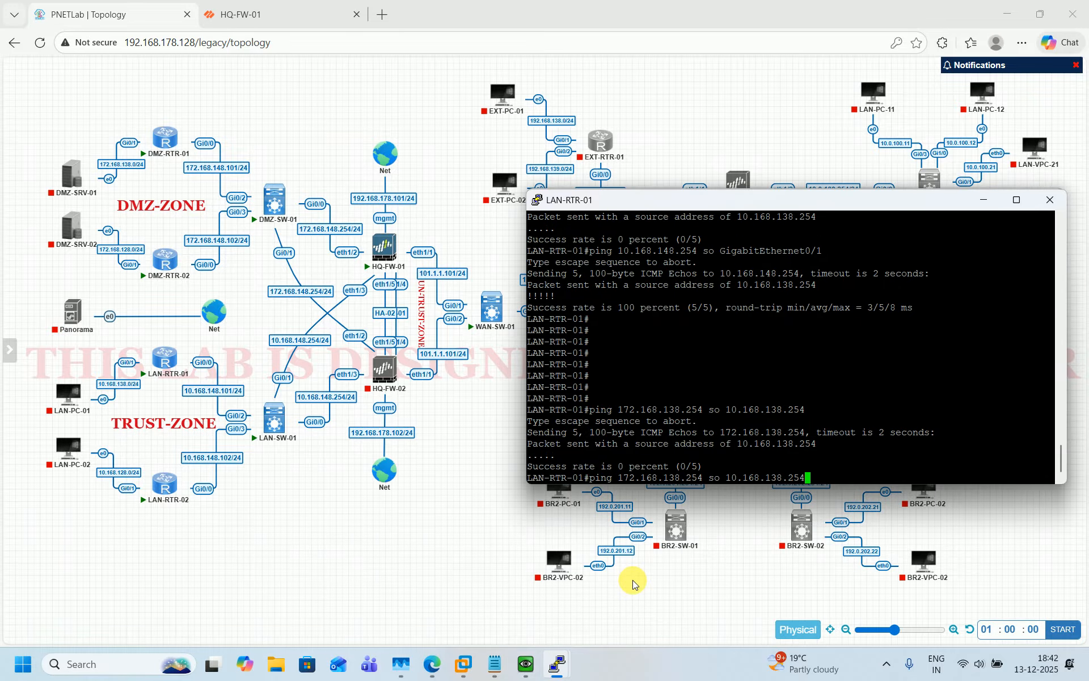
key("Return")
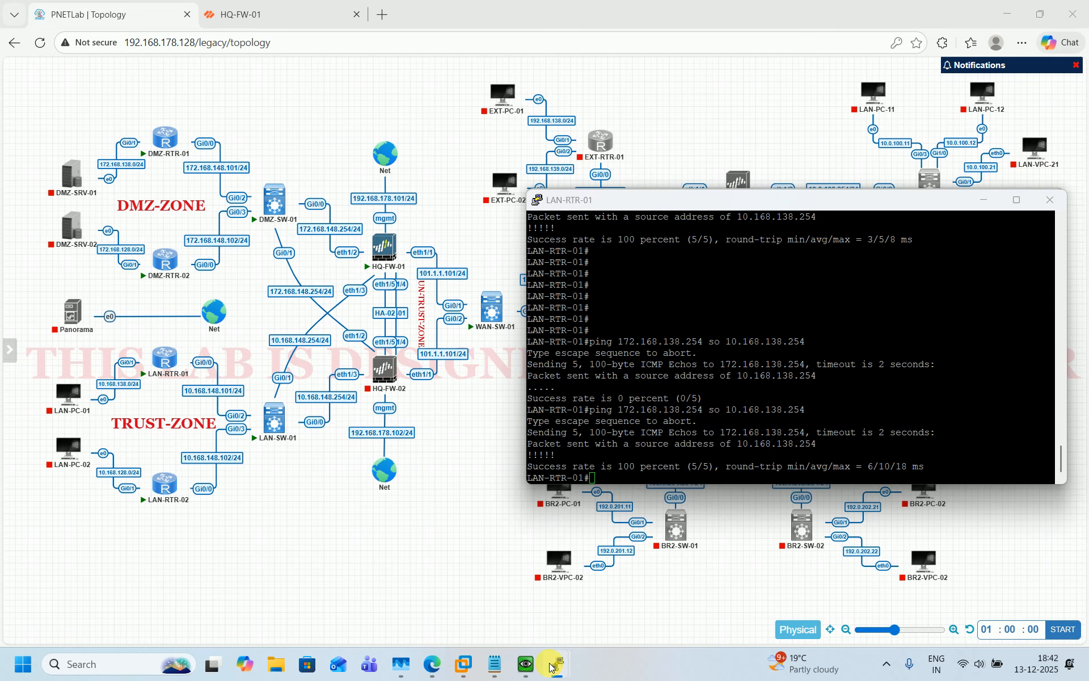
mouse_move(550, 667)
left_click(719, 569)
key("Up")
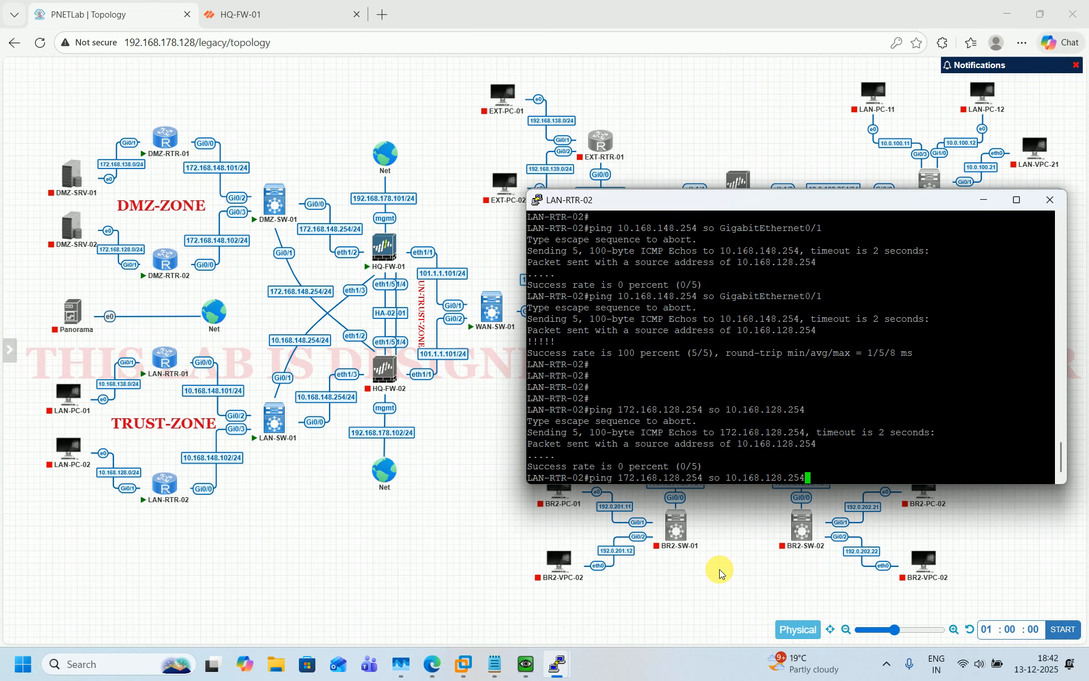
key("Return")
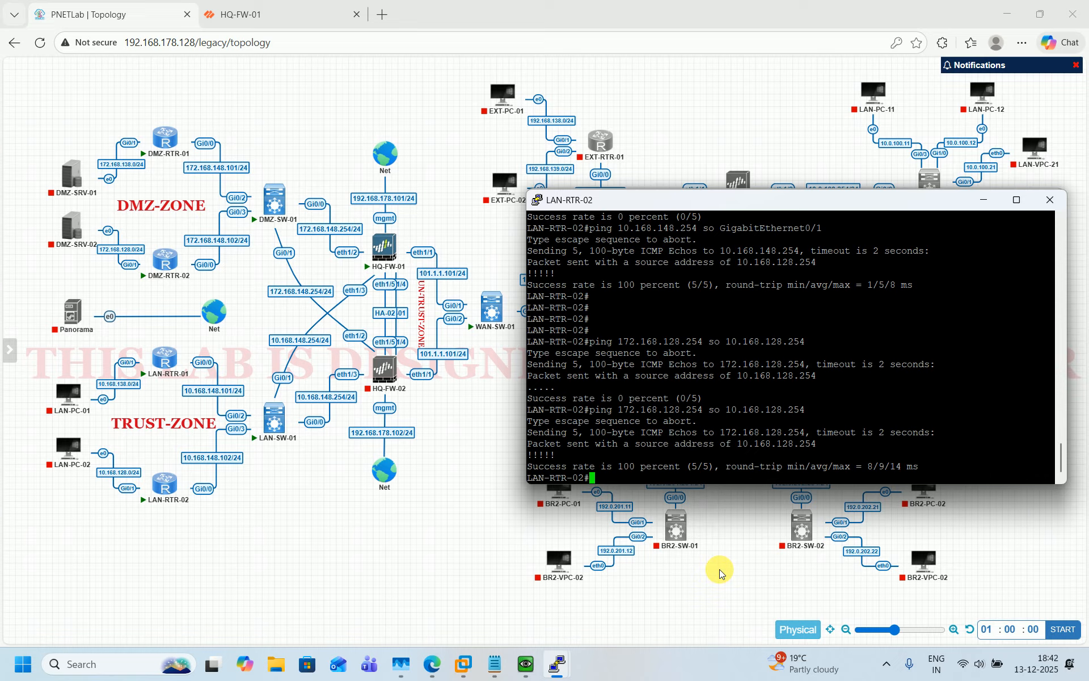
Minimise LAN-RTR-02 and bring the DMZ-RTR-01 console session to the front
left_click(507, 571)
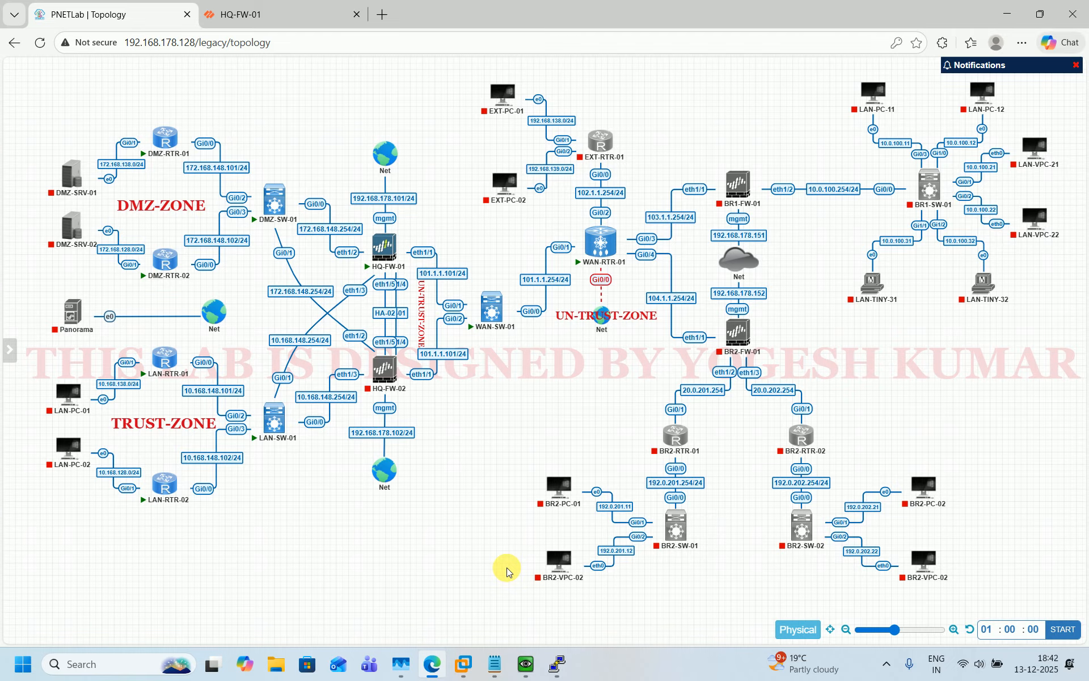
left_click(558, 658)
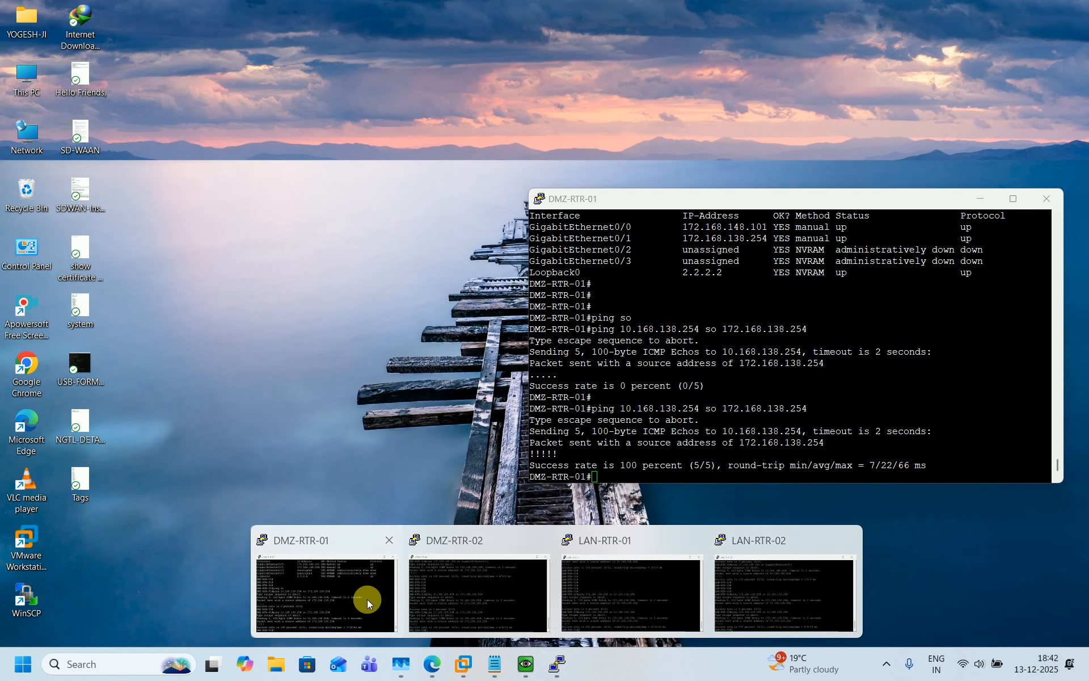
left_click(366, 599)
key("Return")
key("Return")
key("Return")
key("Return")
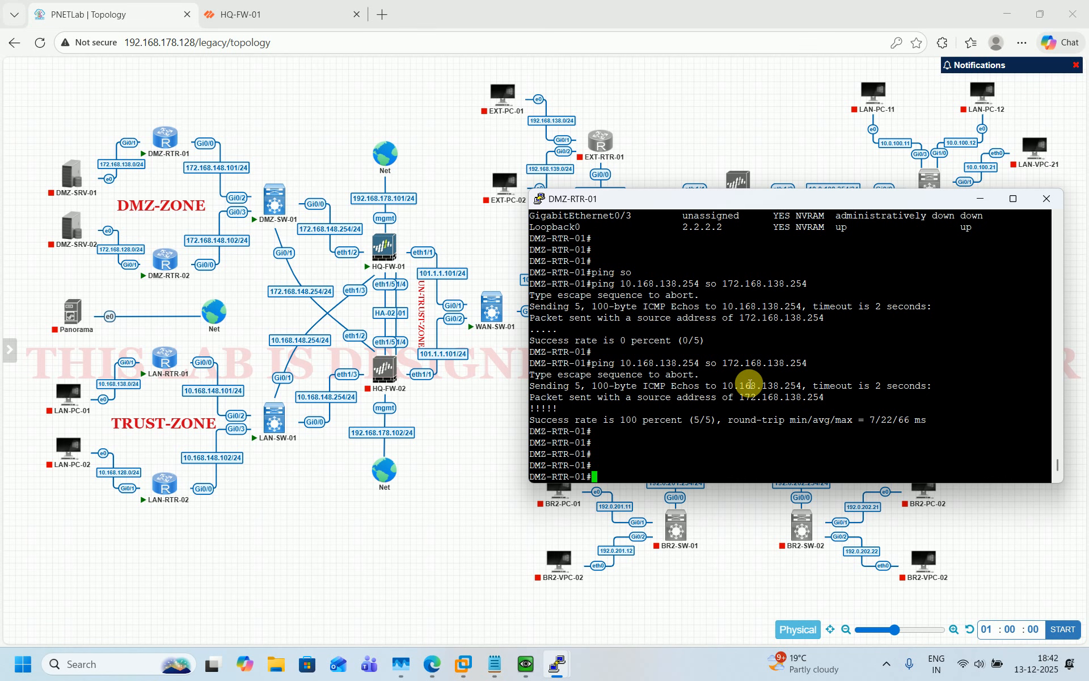
In global config on DMZ-RTR-01, set domain yogi.com and generate 1024-bit RSA keys
type("conf t")
key("Return")
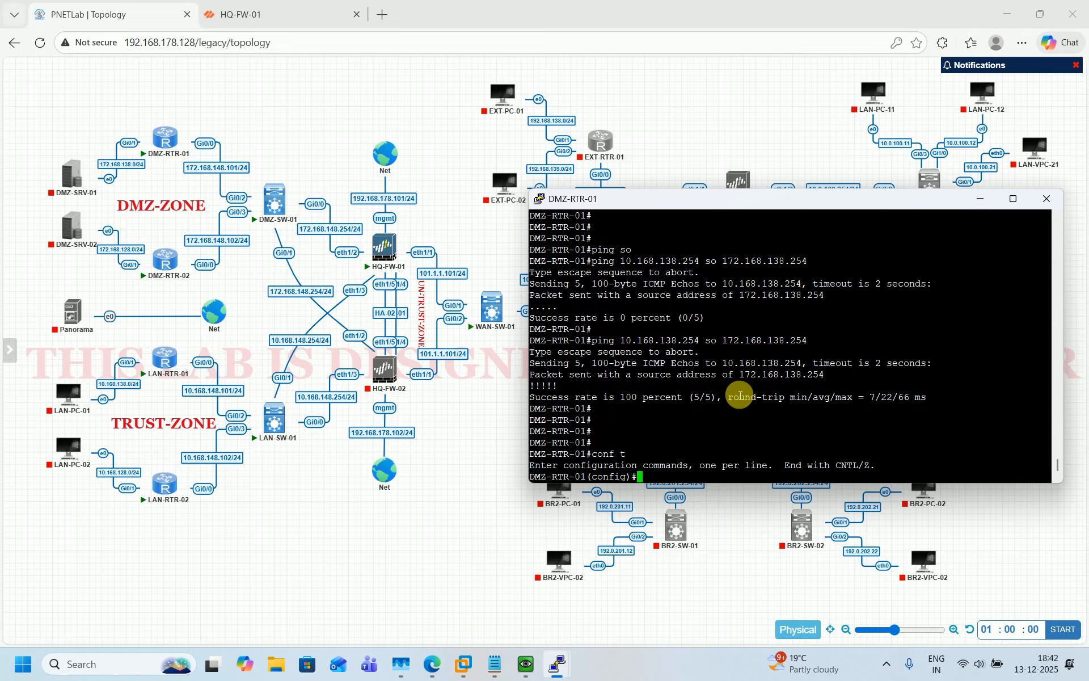
left_click(494, 663)
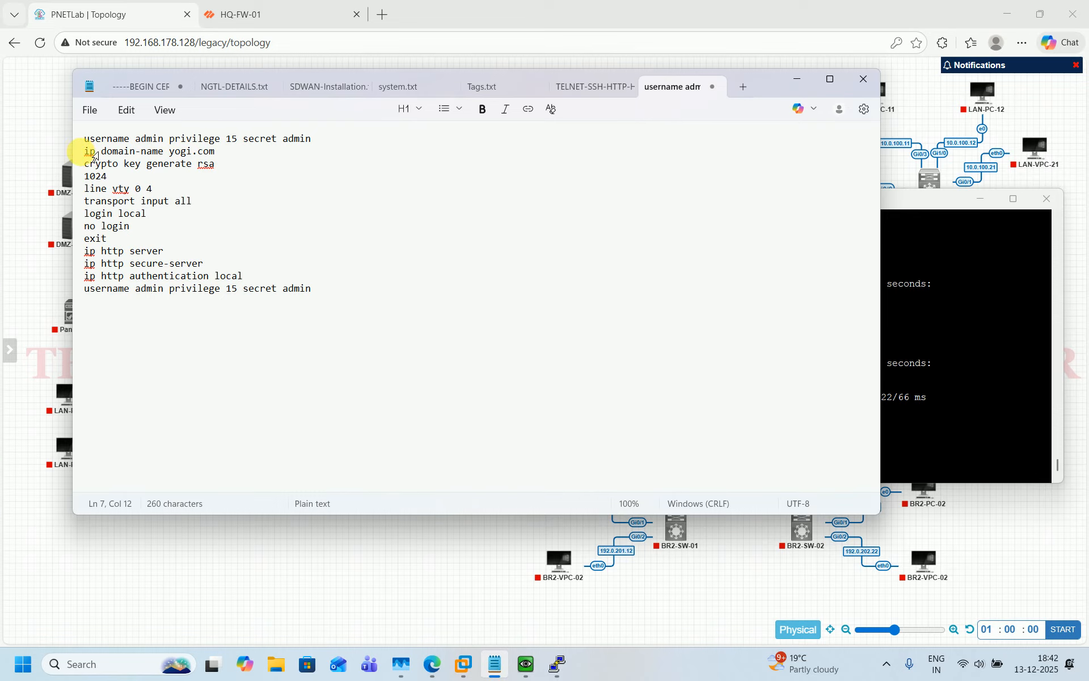
left_click_drag(84, 151, 125, 165)
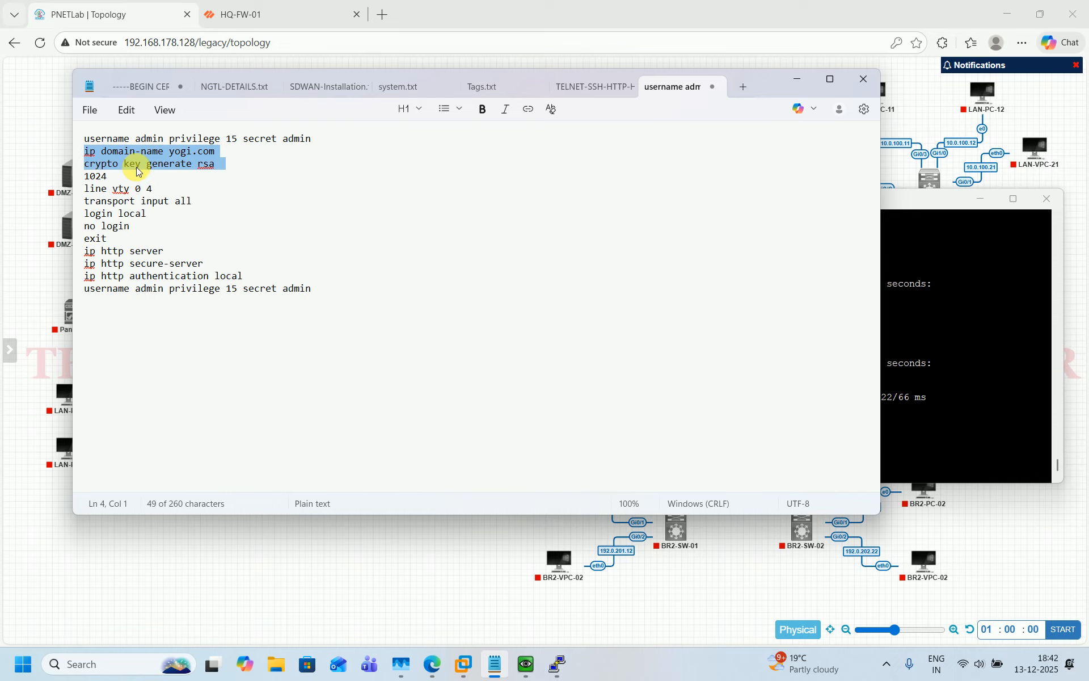
left_click(951, 277)
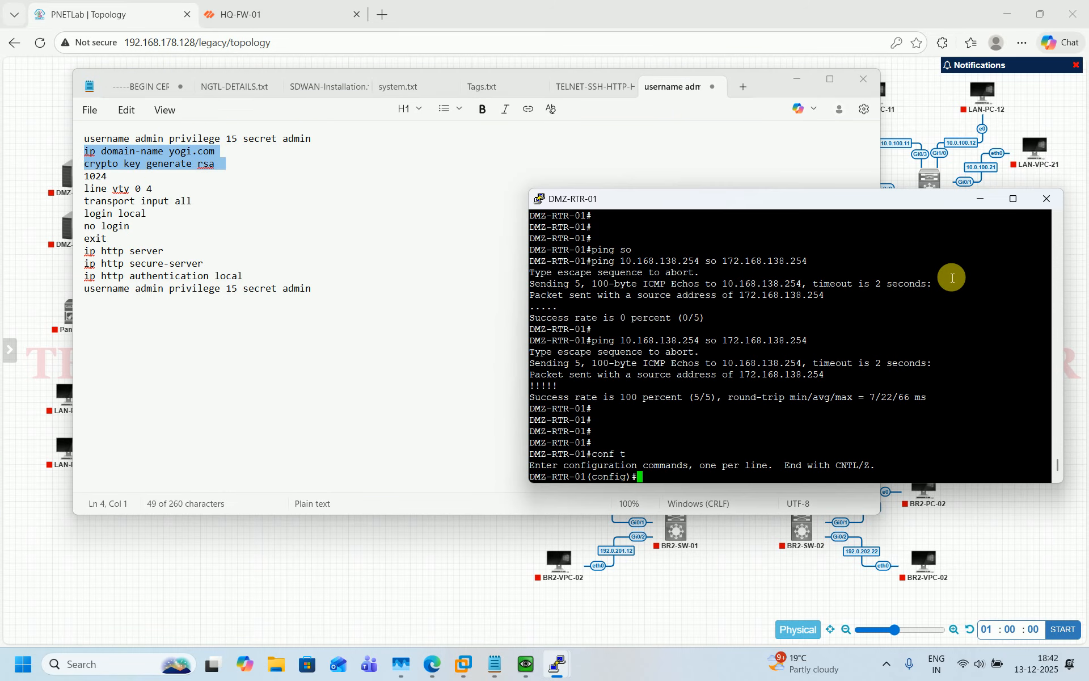
type("i")
type("1024")
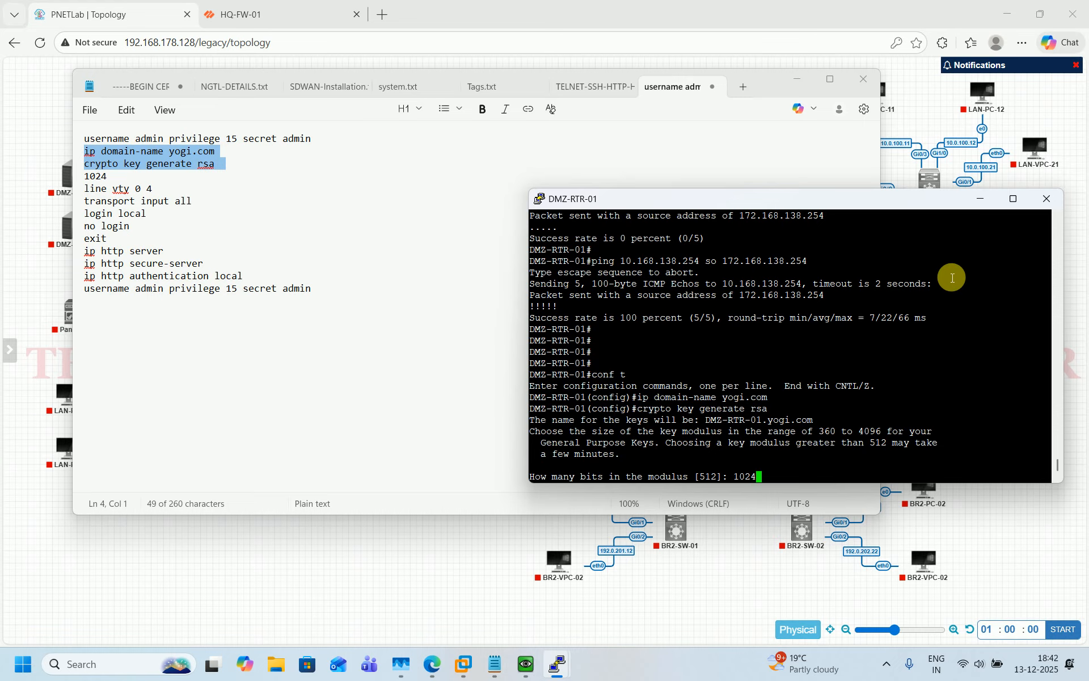
key("Return")
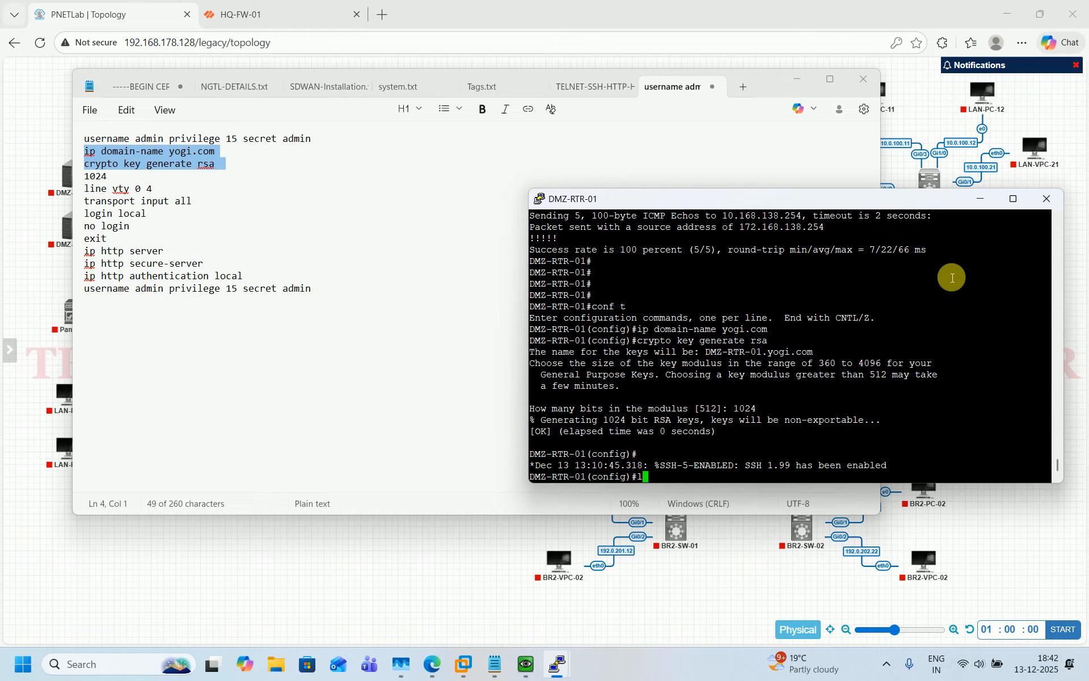
On vty lines 0 4, set transport input all
type("lin")
key("Tab")
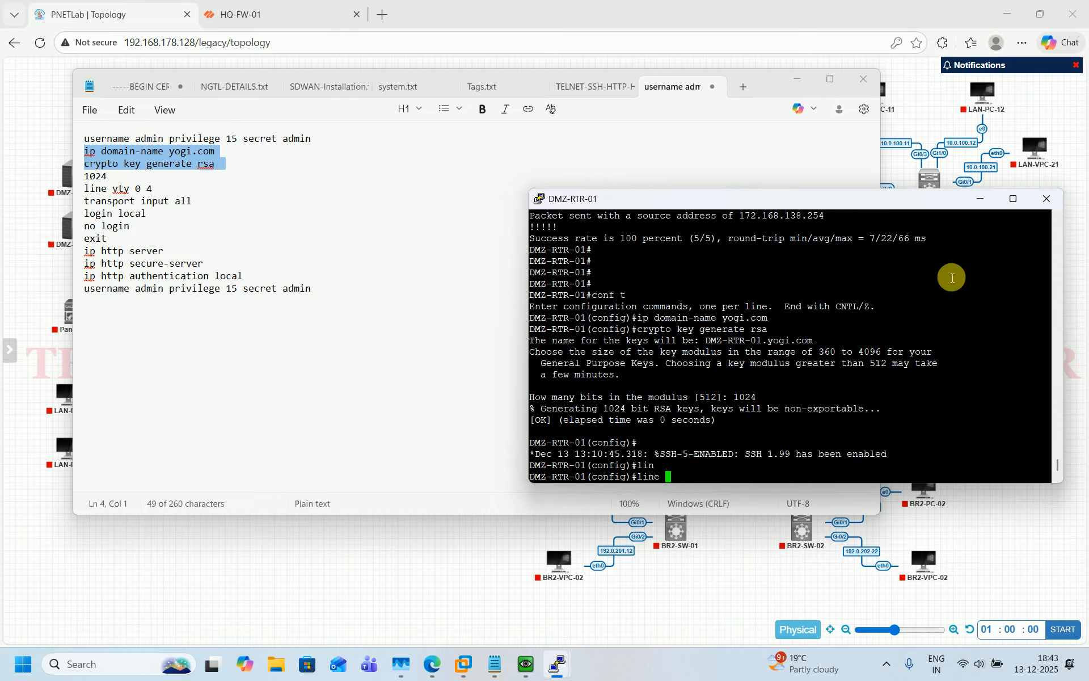
type("vt")
key("Tab")
type("0 ")
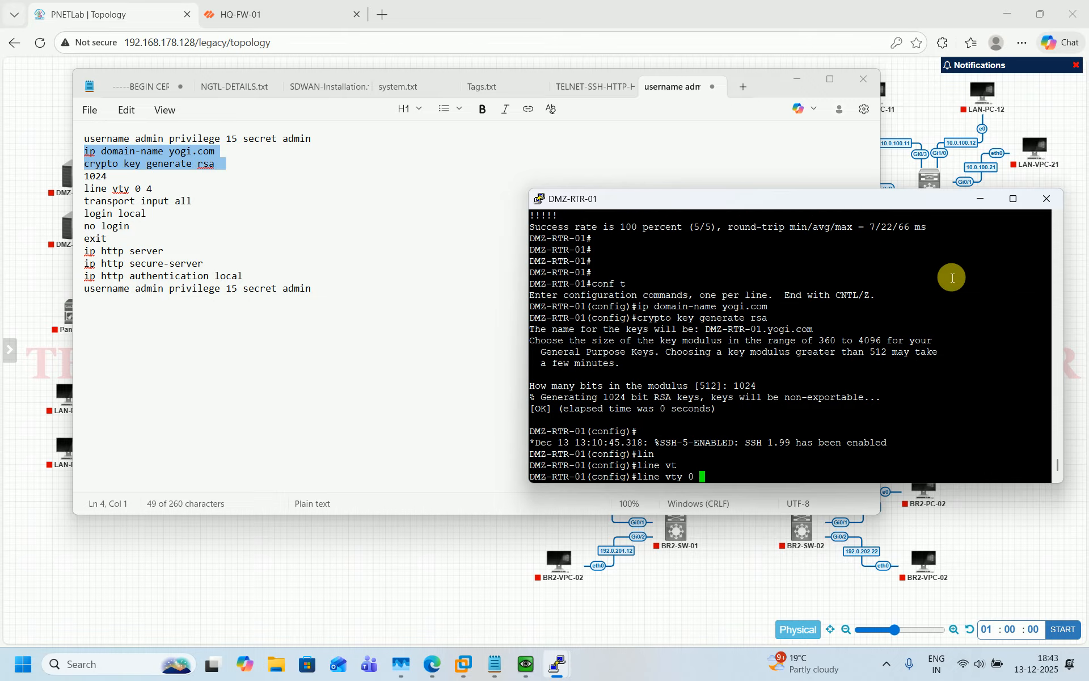
type("4")
key("Return")
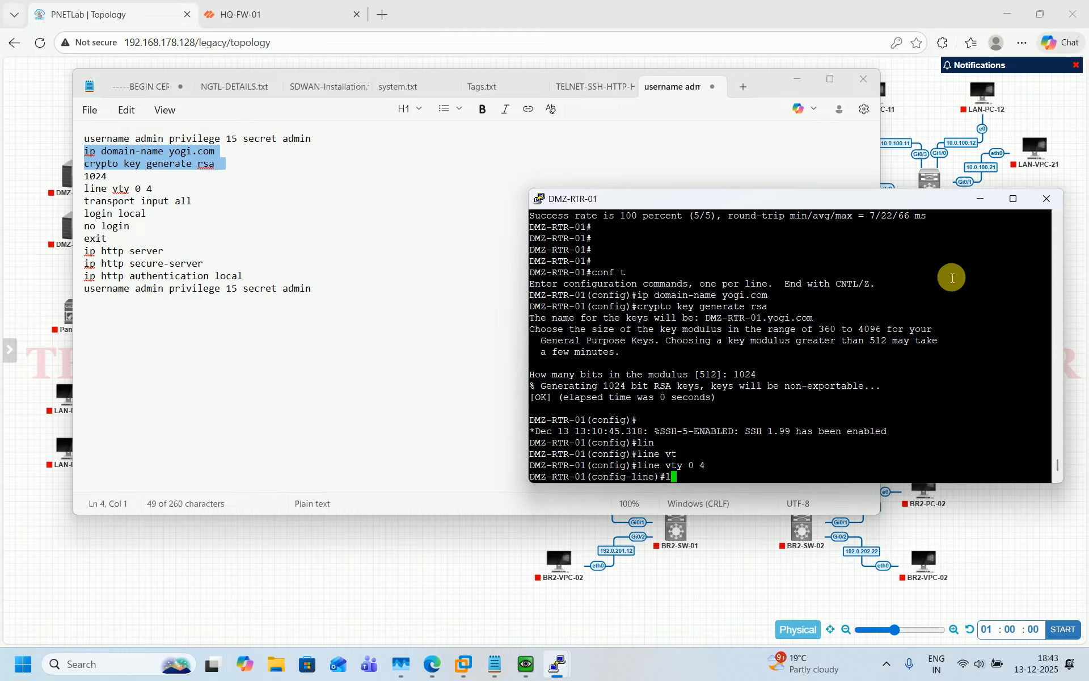
type("tra")
key("Tab")
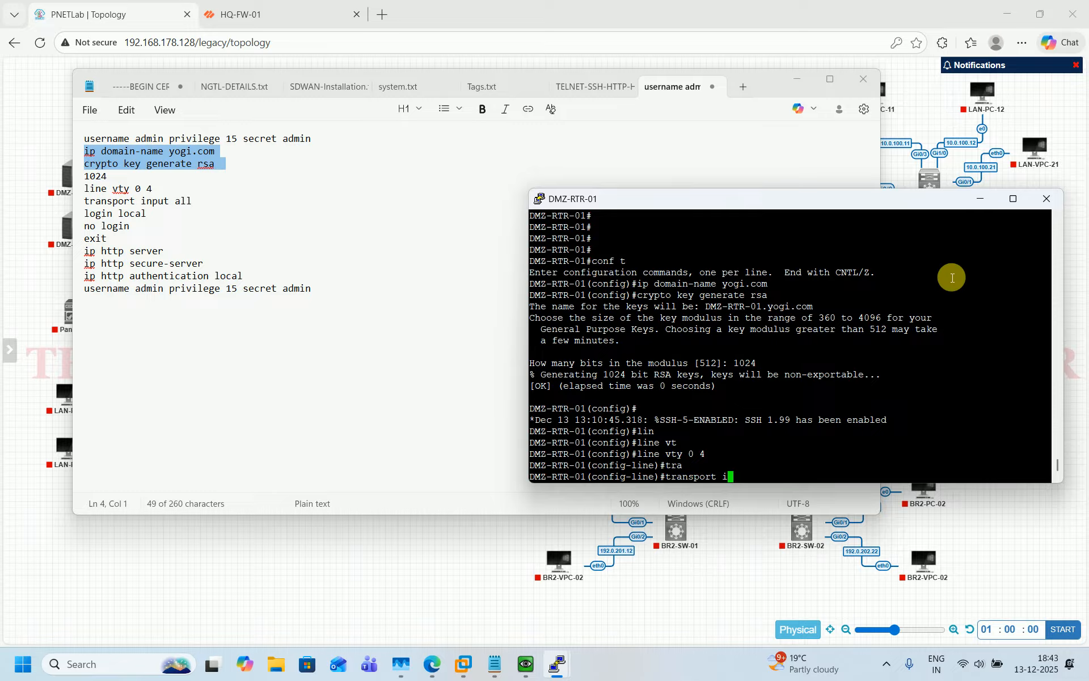
type("in")
key("Tab")
type("all")
key("Return")
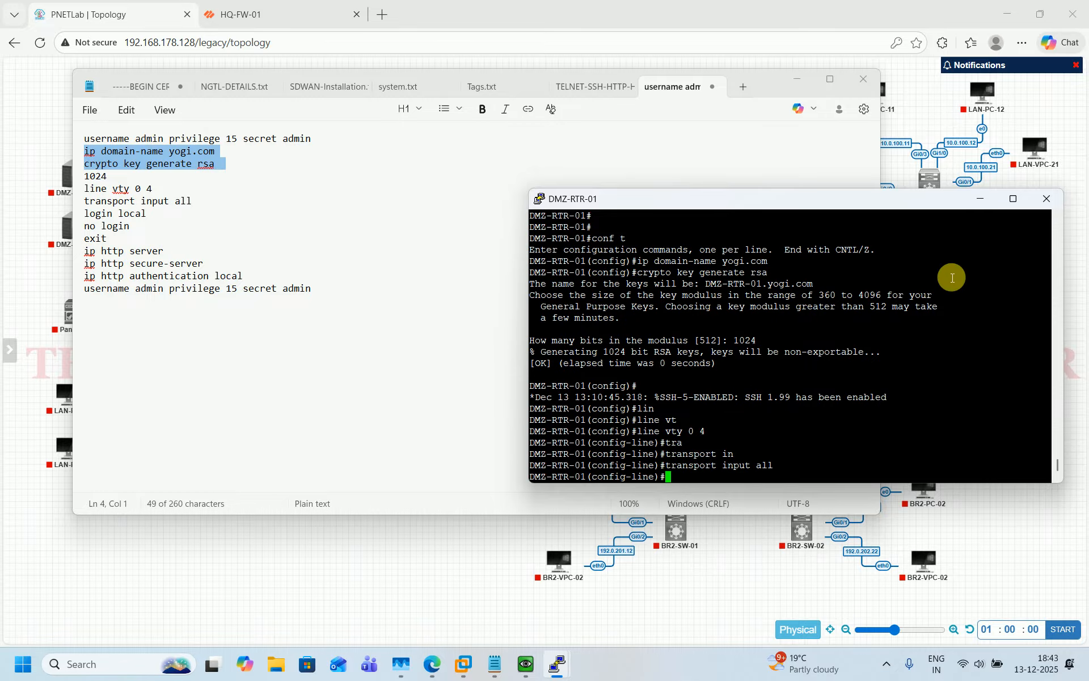
Apply login local and no login on the vty lines, then exit line configuration
type("login loc")
key("Tab")
key("Return")
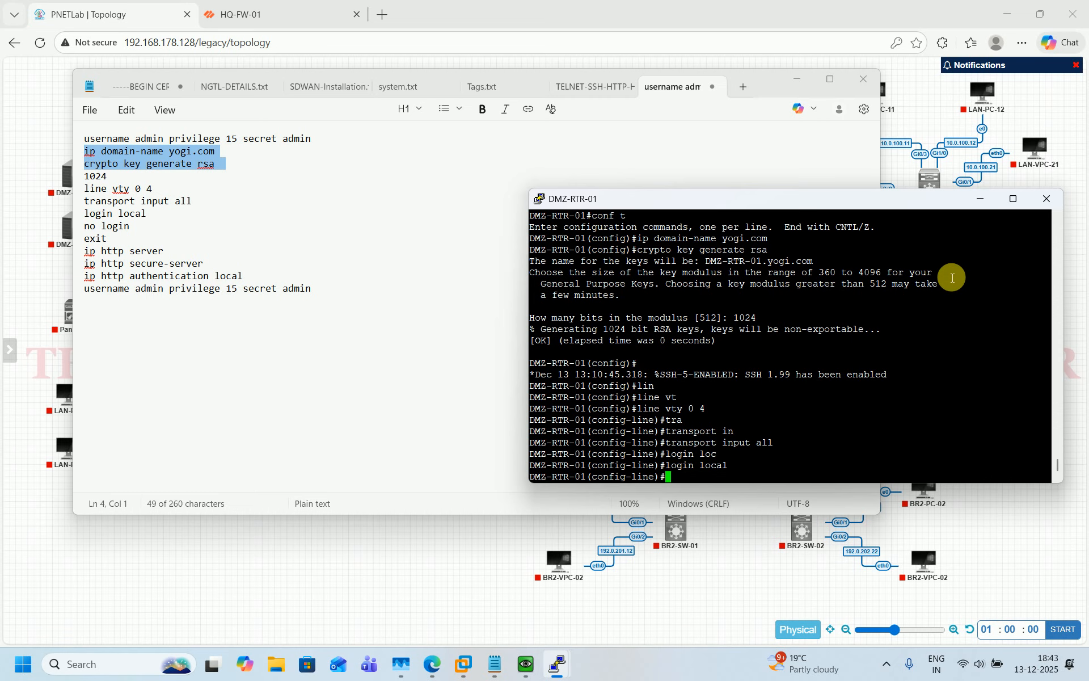
type("no login")
key("Return")
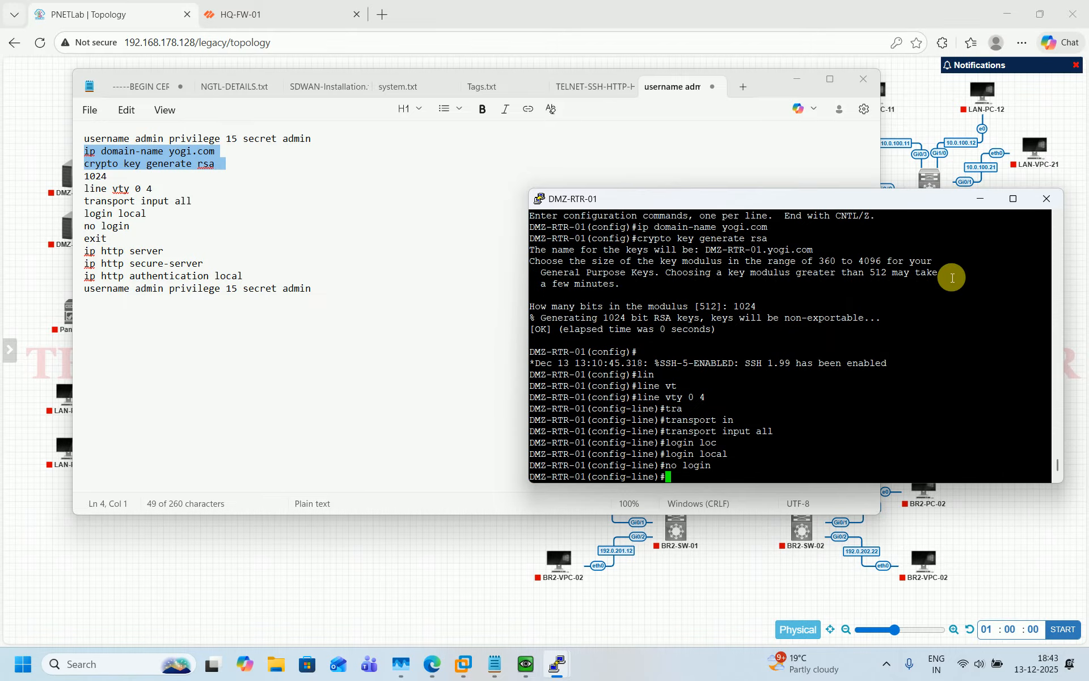
type("exit")
key("Return")
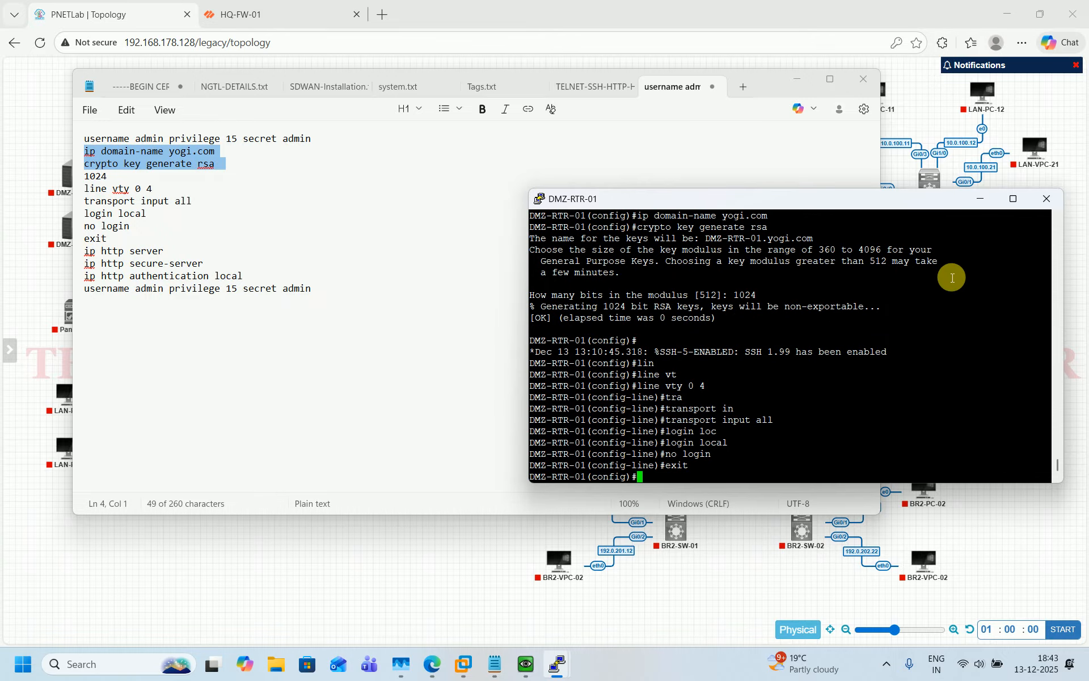
key("Return")
key("Return")
key("Return")
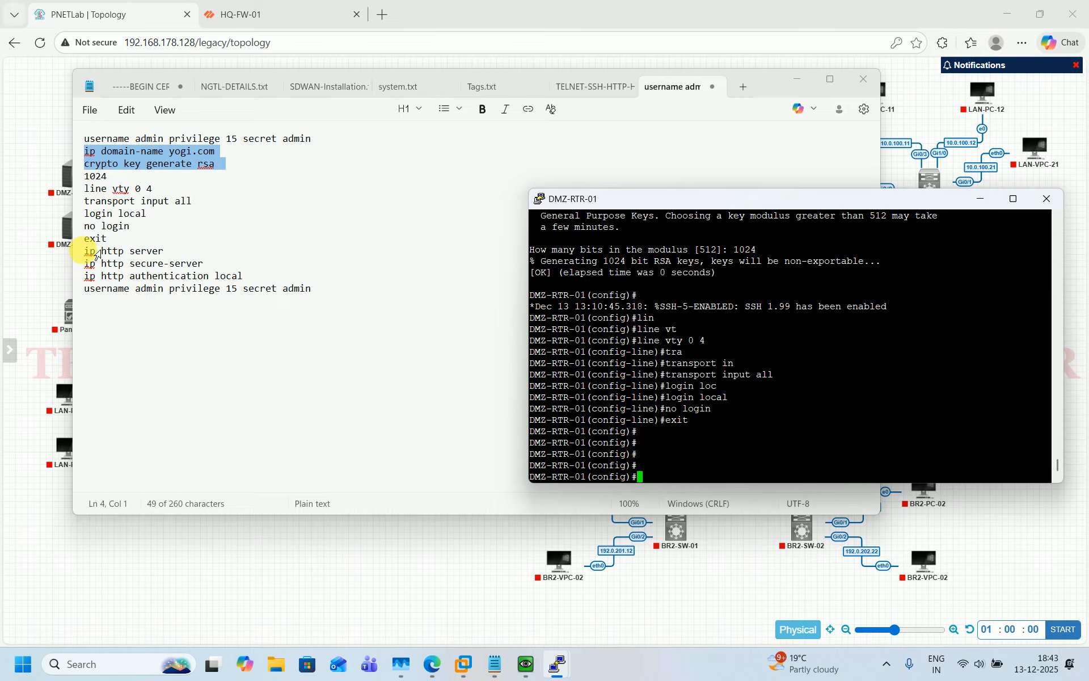
Paste the ip http server/secure-server, local authentication and privilege-15 username commands into DMZ-RTR-01
left_click_drag(84, 250, 319, 290)
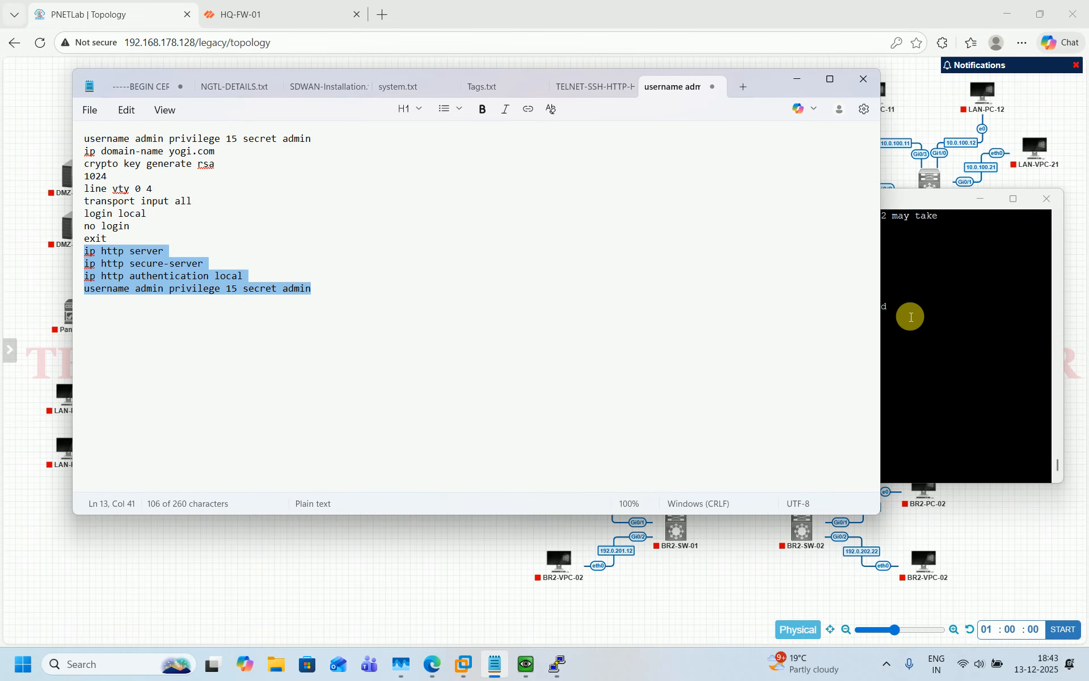
left_click(935, 313)
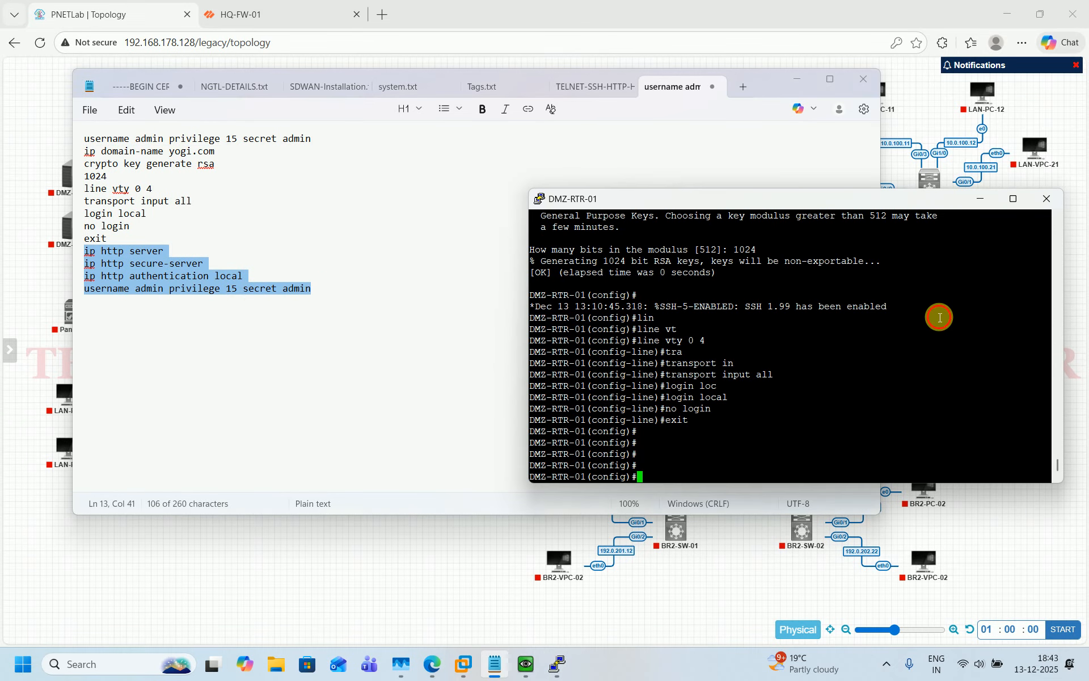
right_click(842, 397)
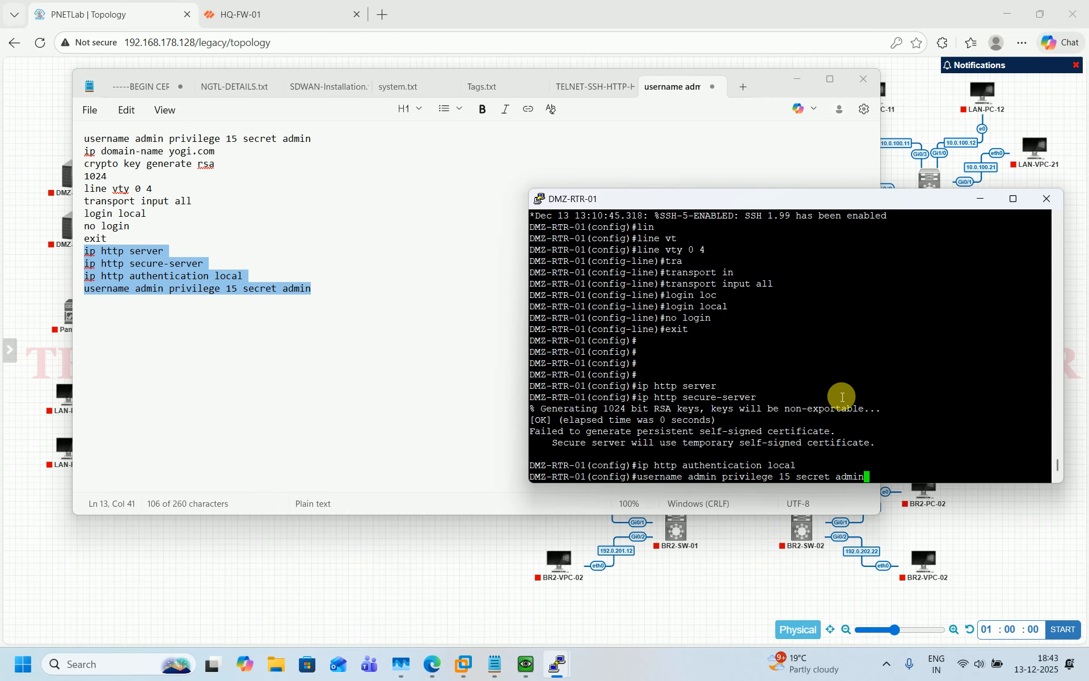
key("Return")
Save the configuration with 'do wr' and close the DMZ-RTR-01 PuTTY session
type("do wr")
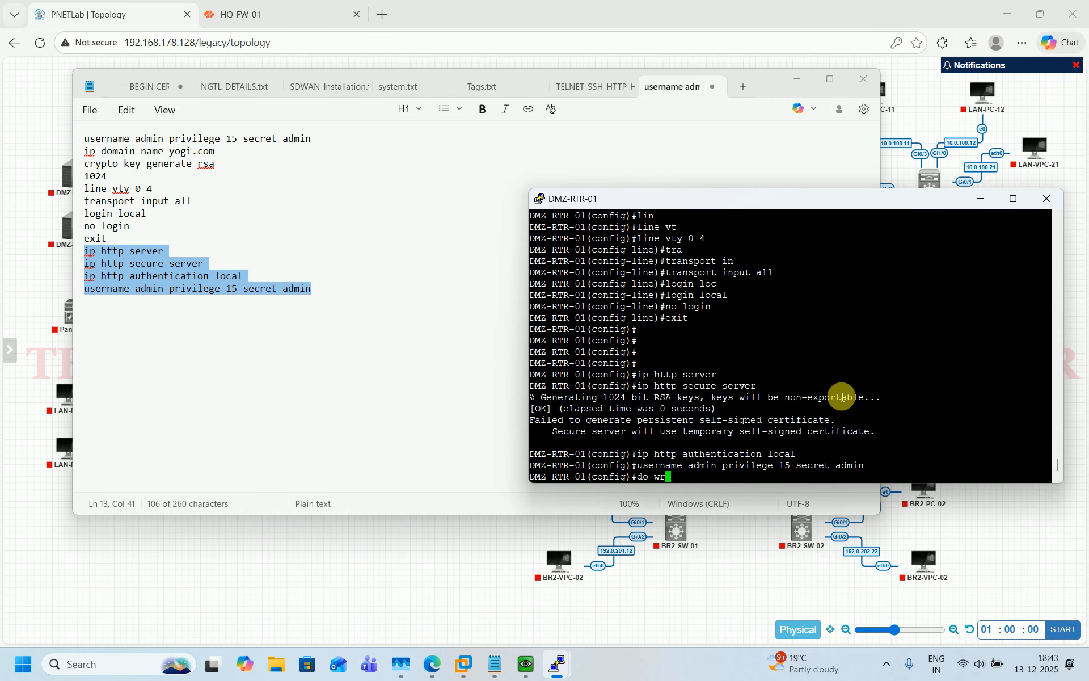
key("Return")
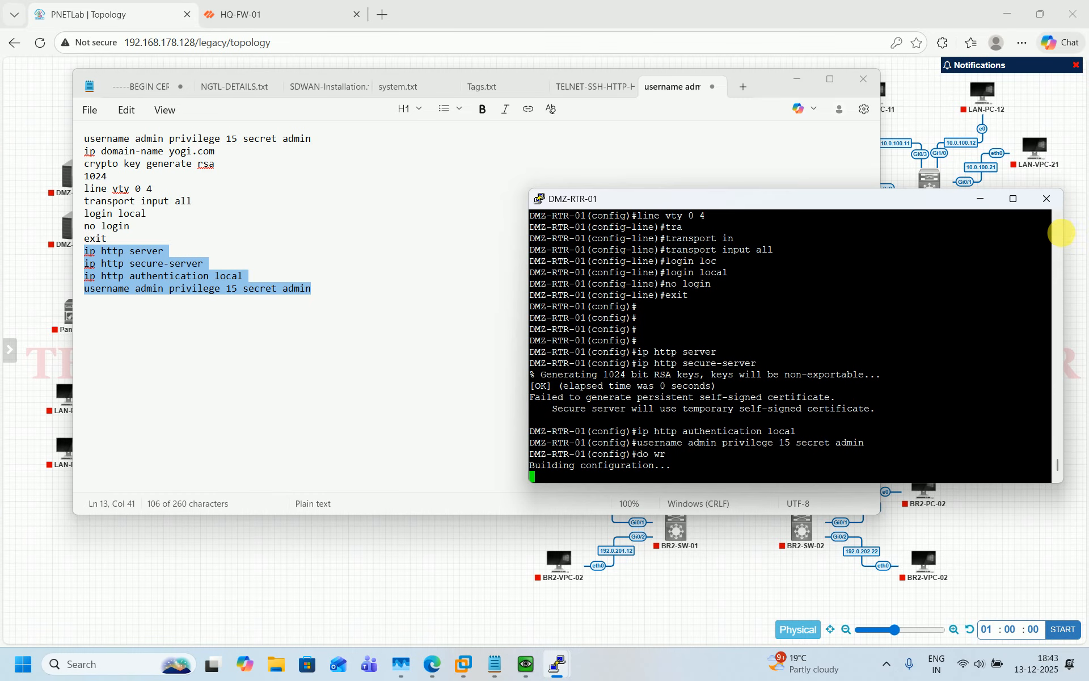
left_click(1049, 202)
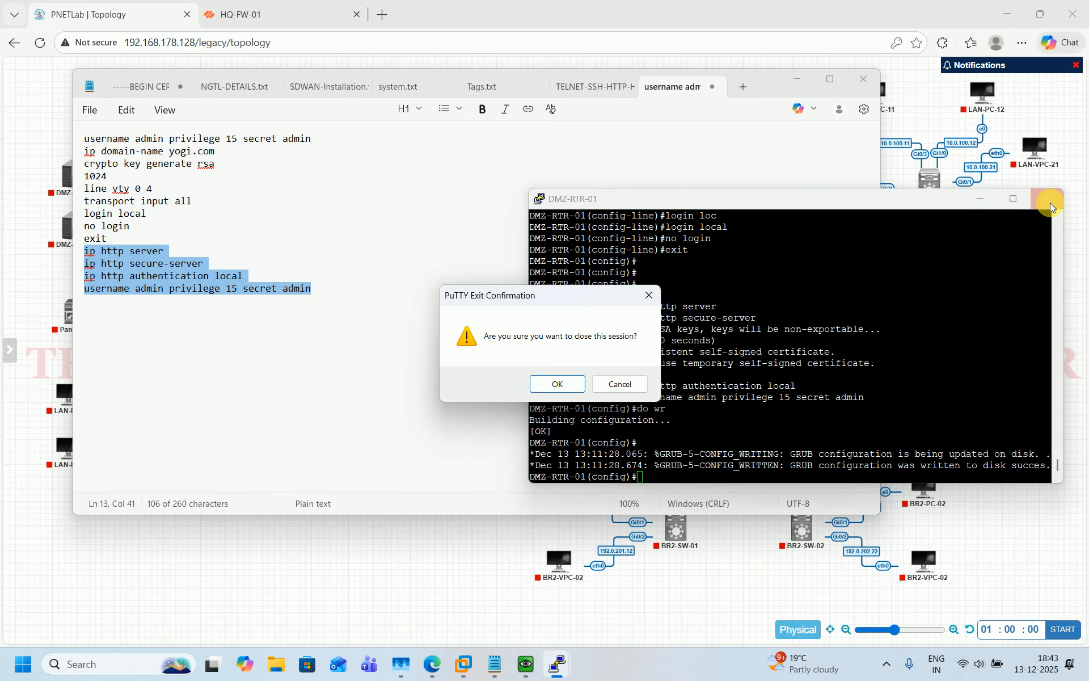
key("Return")
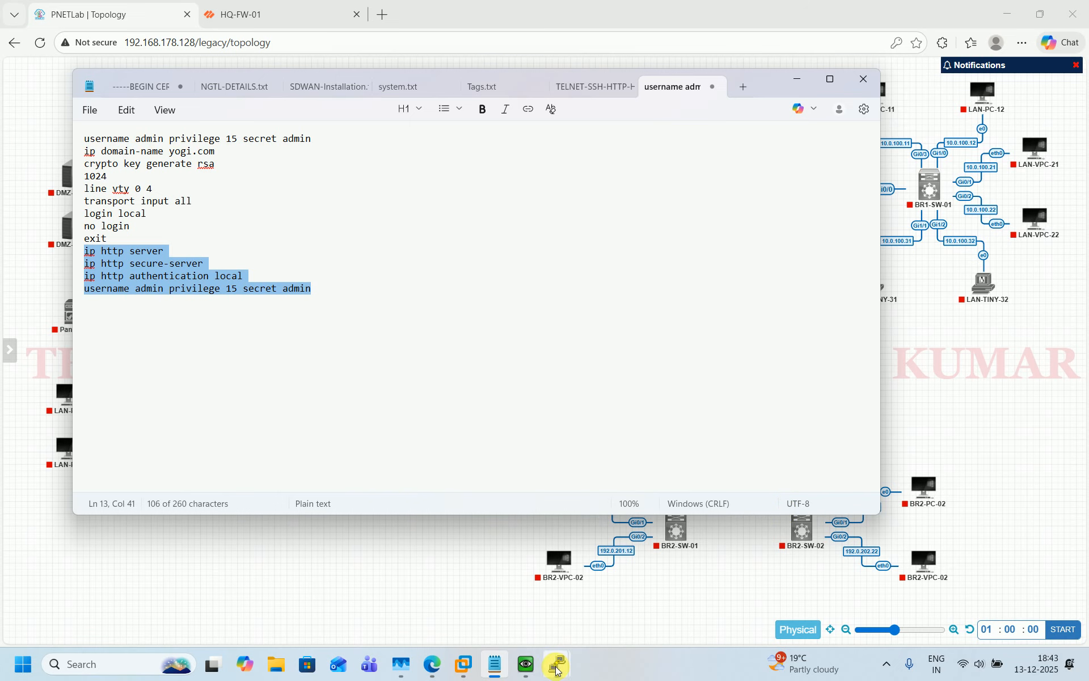
In global config on DMZ-RTR-02, paste domain yogi.com and generate 1024-bit RSA keys
mouse_move(557, 664)
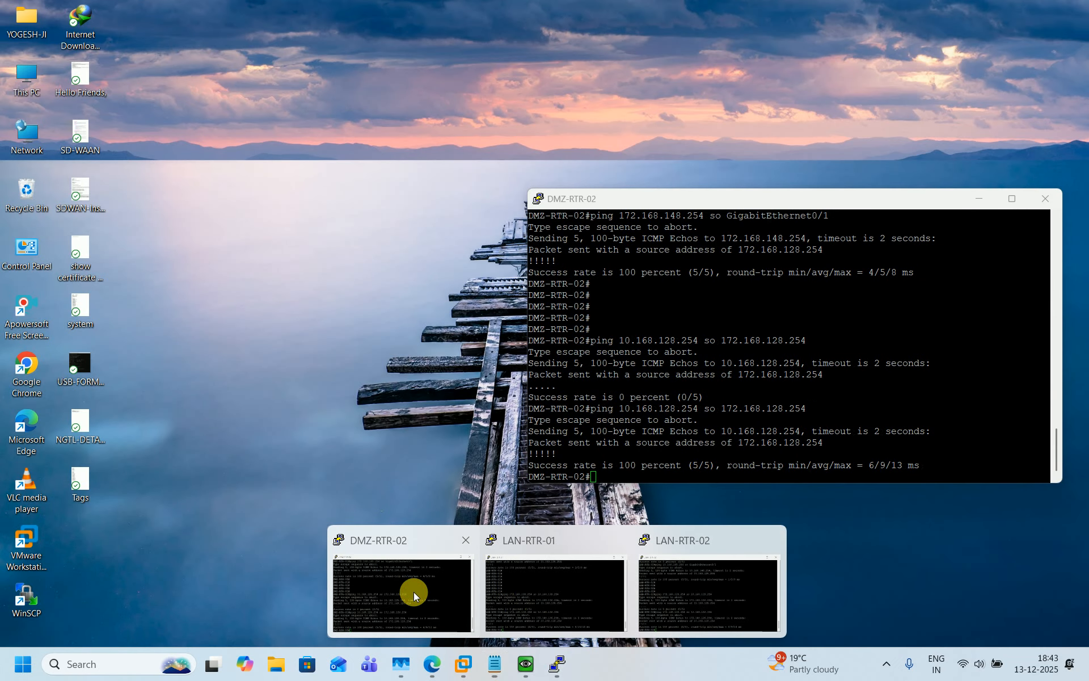
left_click(413, 591)
key("Return")
key("Return")
key("Return")
key("Return")
type("conf t")
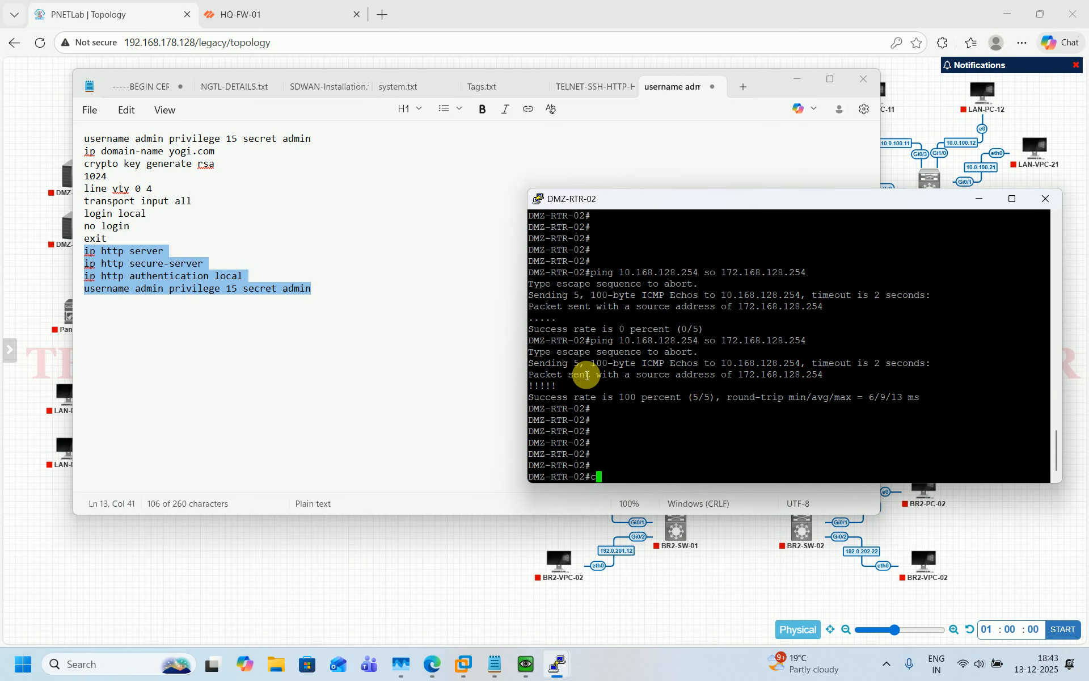
key("Return")
key("Return")
key("Return")
key("Return")
key("Return")
key("Return")
key("Return")
key("Return")
key("Return")
key("Return")
key("Return")
key("Return")
key("Return")
key("Return")
key("Return")
key("Return")
key("Return")
key("Return")
key("Return")
key("Return")
key("Return")
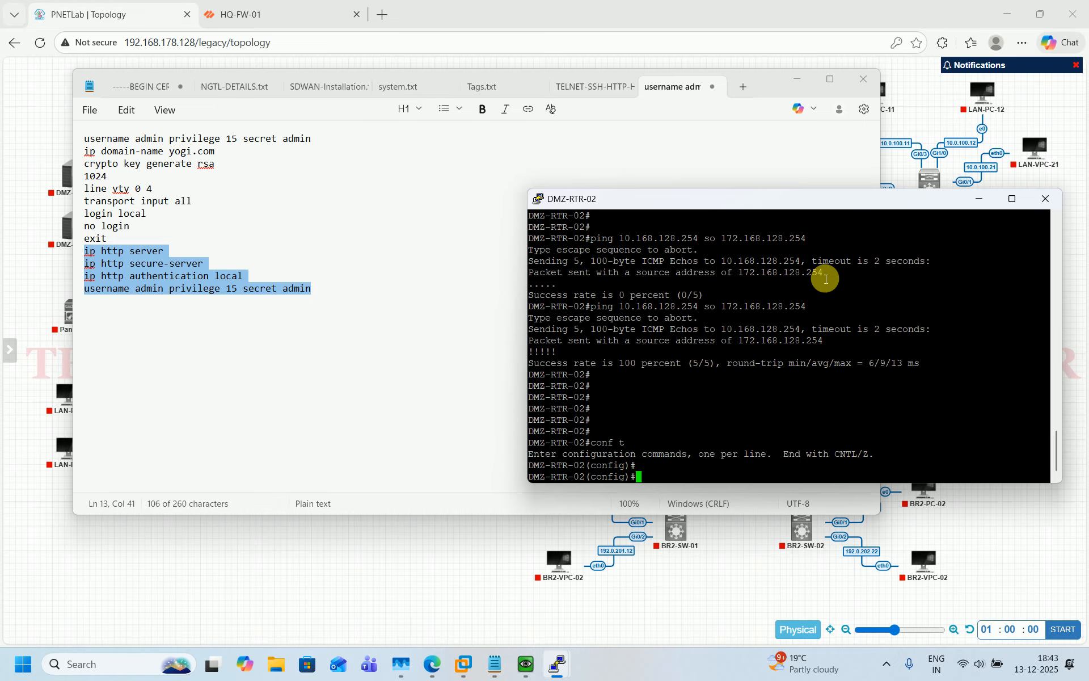
key("Return")
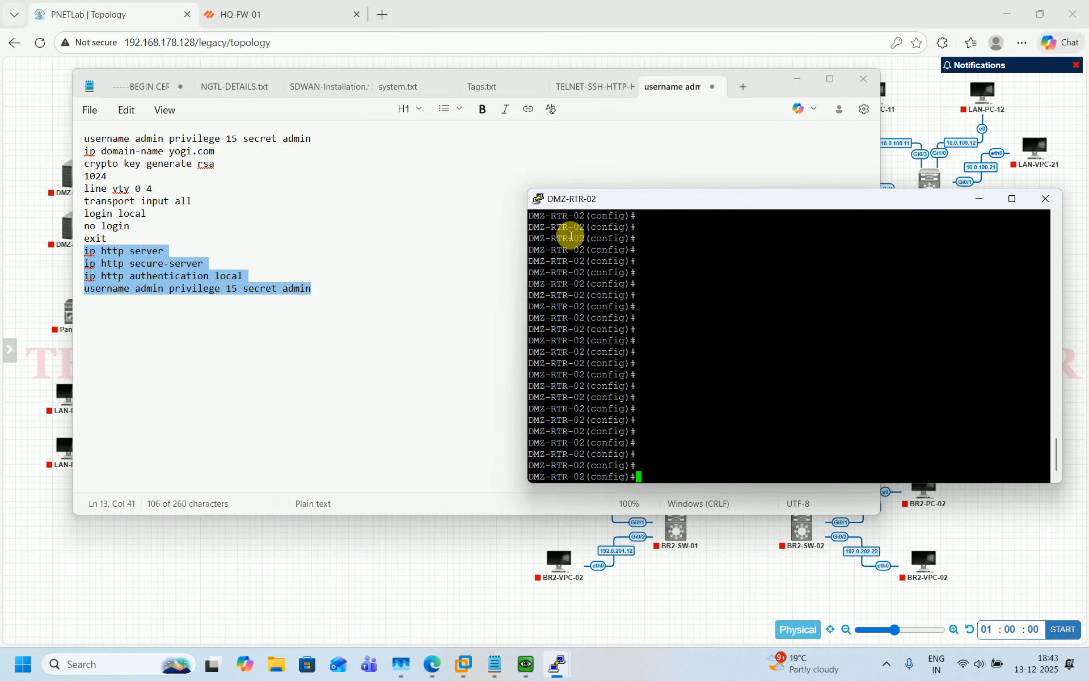
left_click_drag(93, 153, 178, 164)
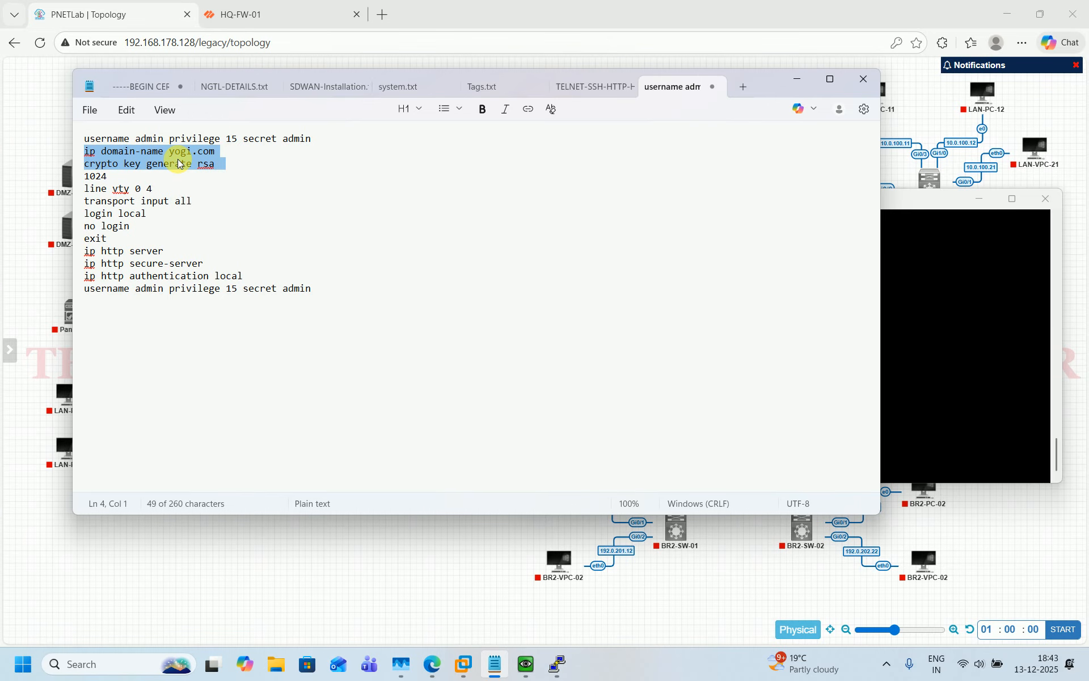
left_click(985, 376)
right_click(912, 324)
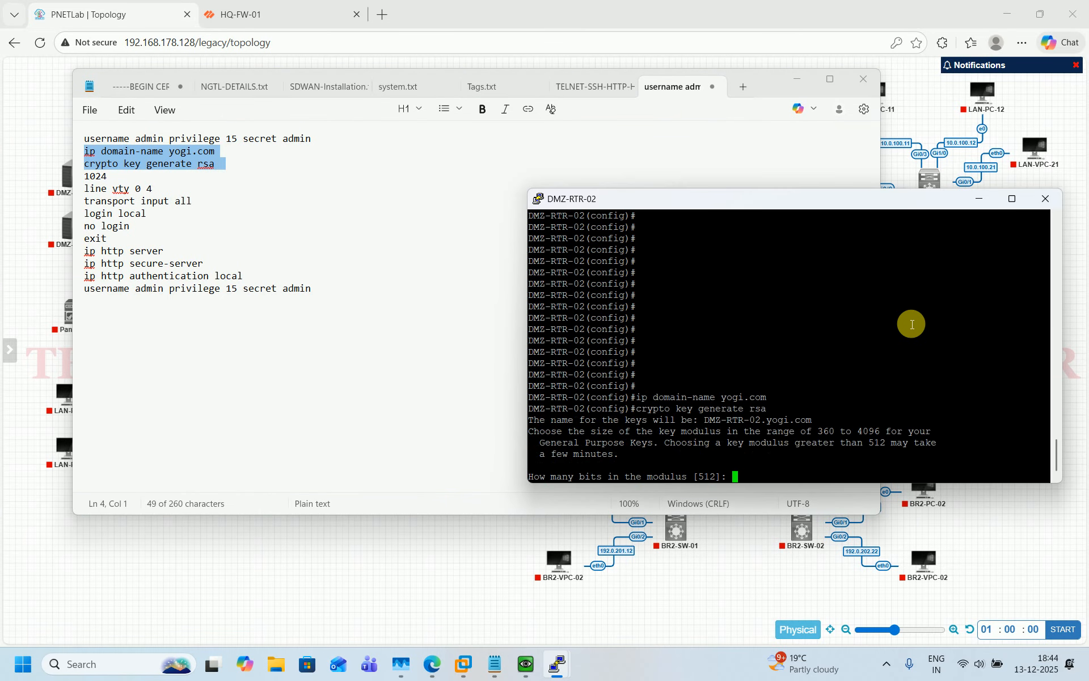
type("1024")
key("Return")
Set transport input all on vty lines 0 4
type("li")
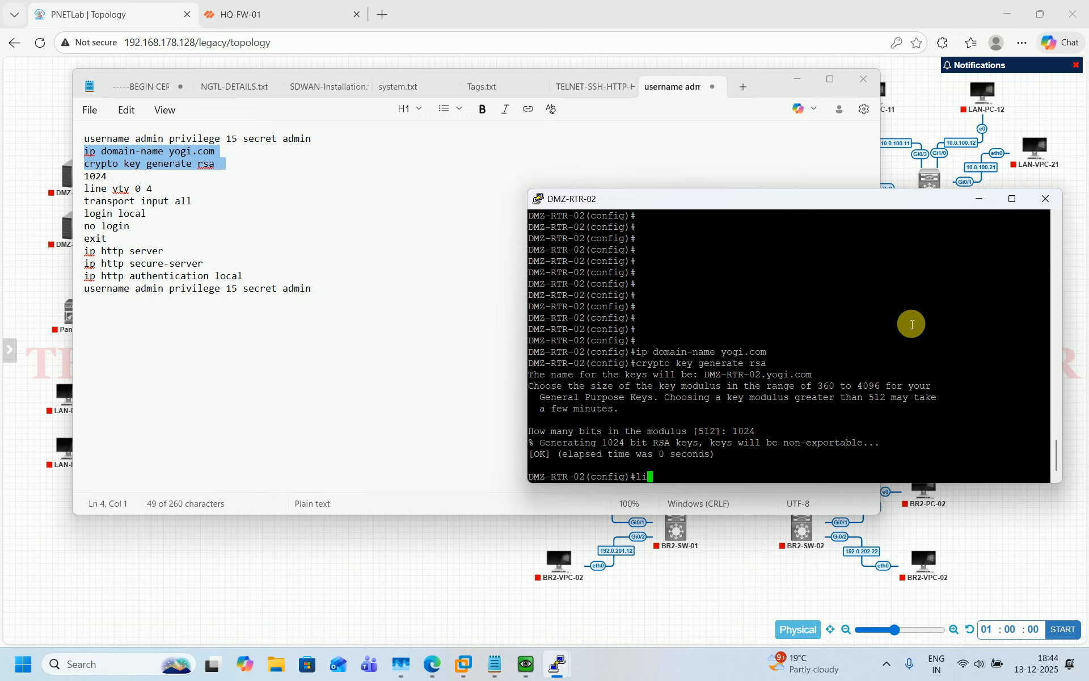
type("ne vt")
key("Tab")
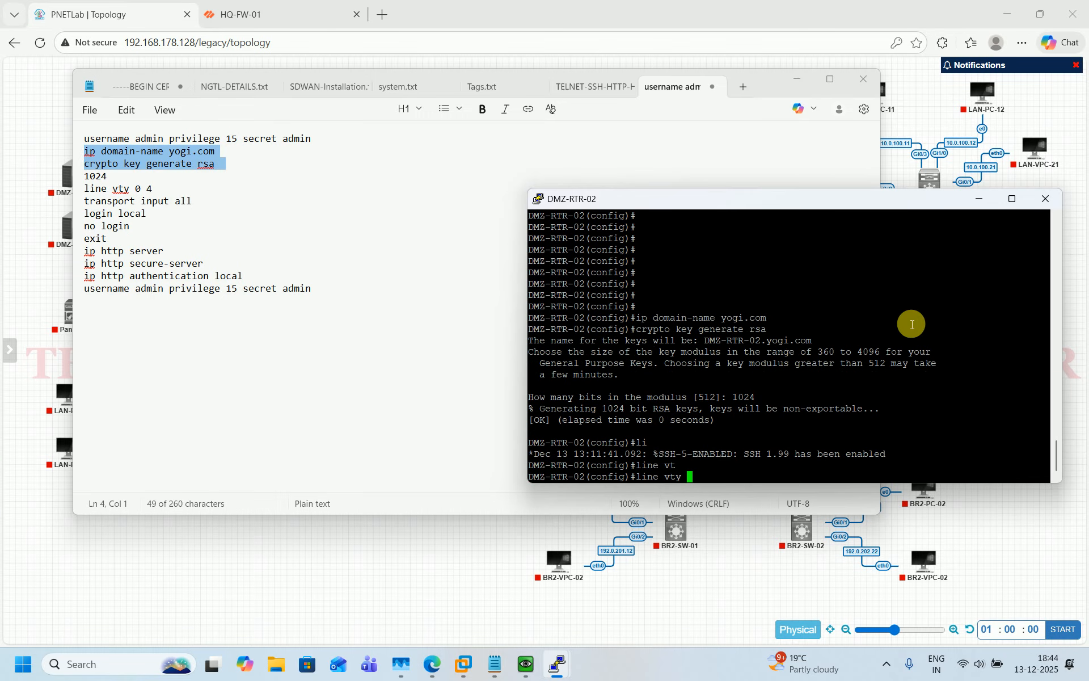
type("0 4")
key("Return")
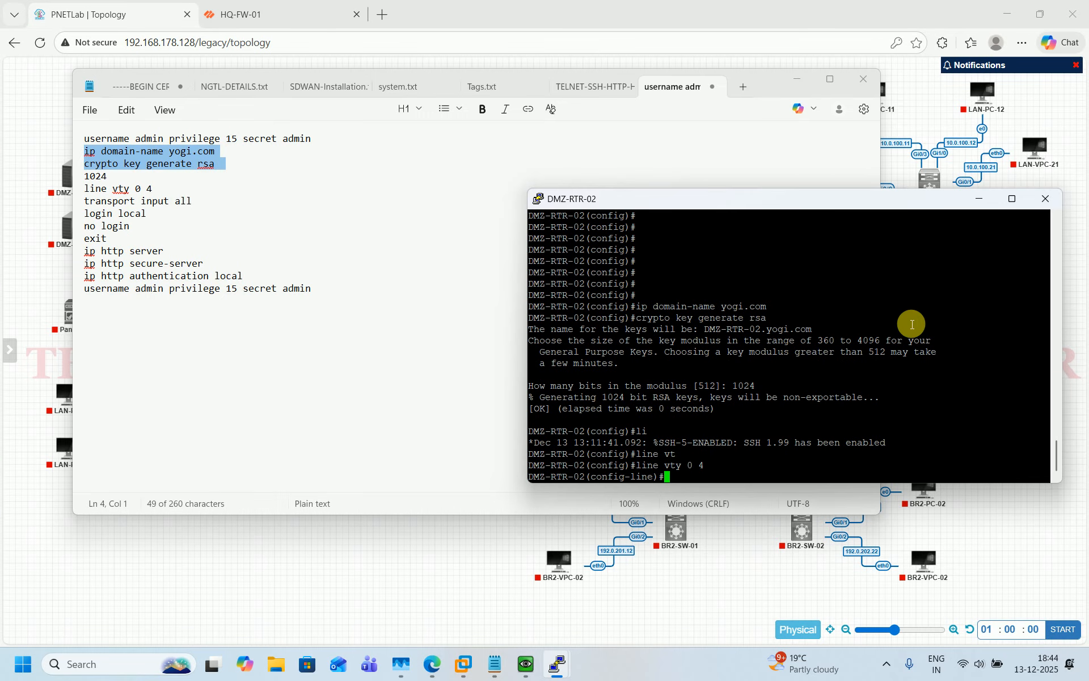
type("tr")
key("Tab")
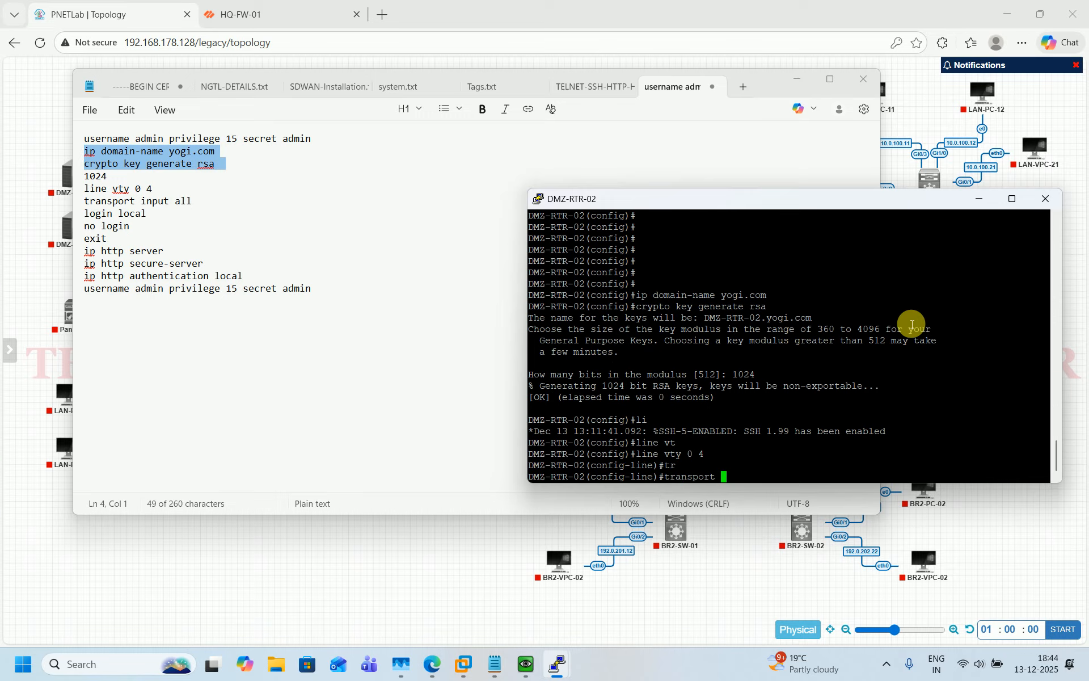
type("in")
key("Tab")
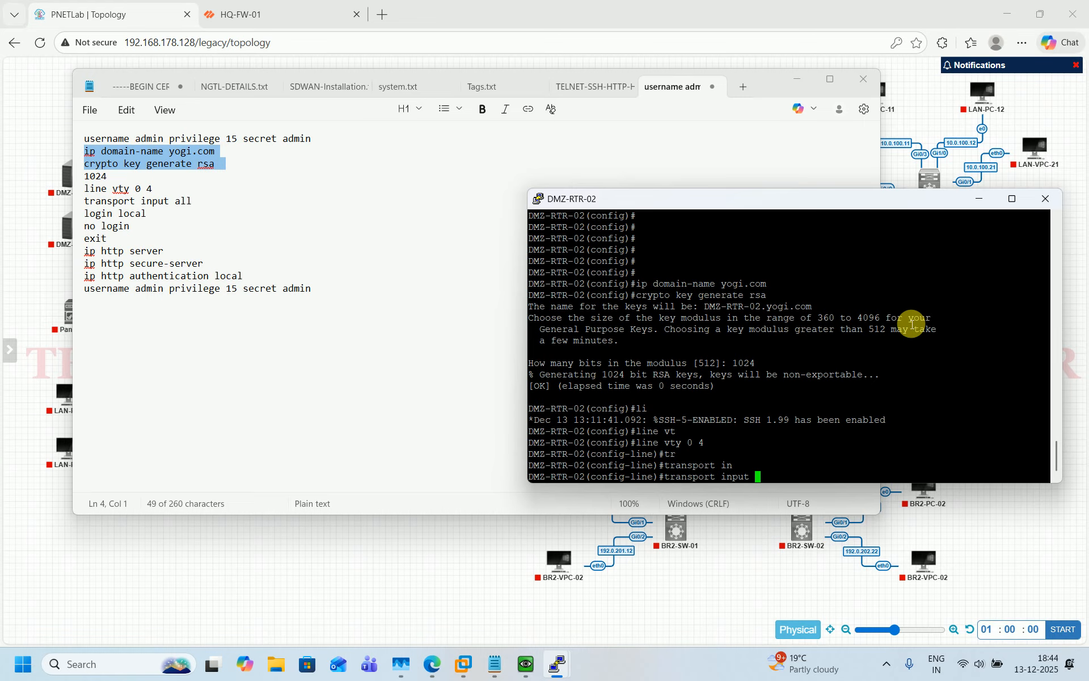
type("a")
key("Tab")
key("Return")
Apply login local and no login on the vty lines, then exit
type("log")
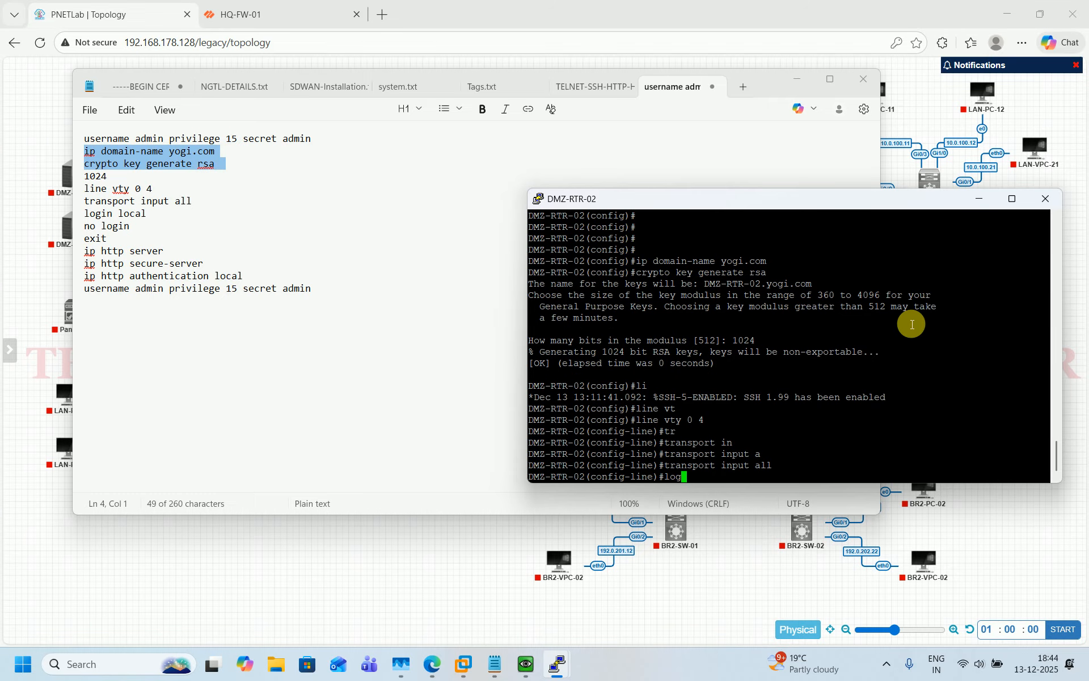
key("Tab")
type("i")
key("Tab")
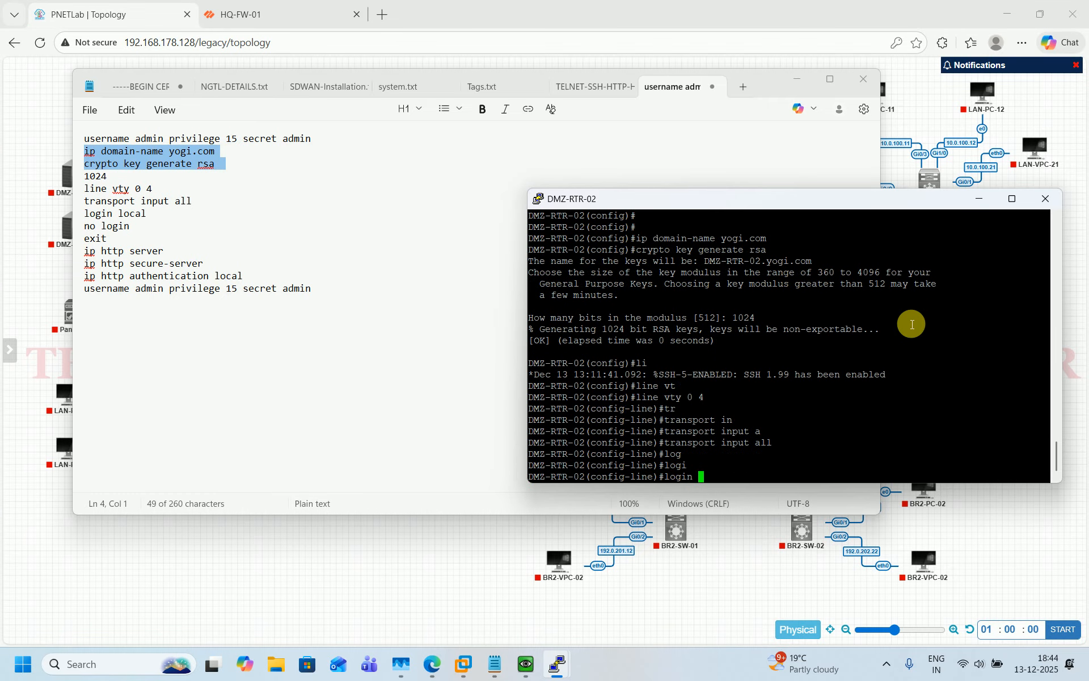
type("n lo")
key("Tab")
key("Return")
type("no lo")
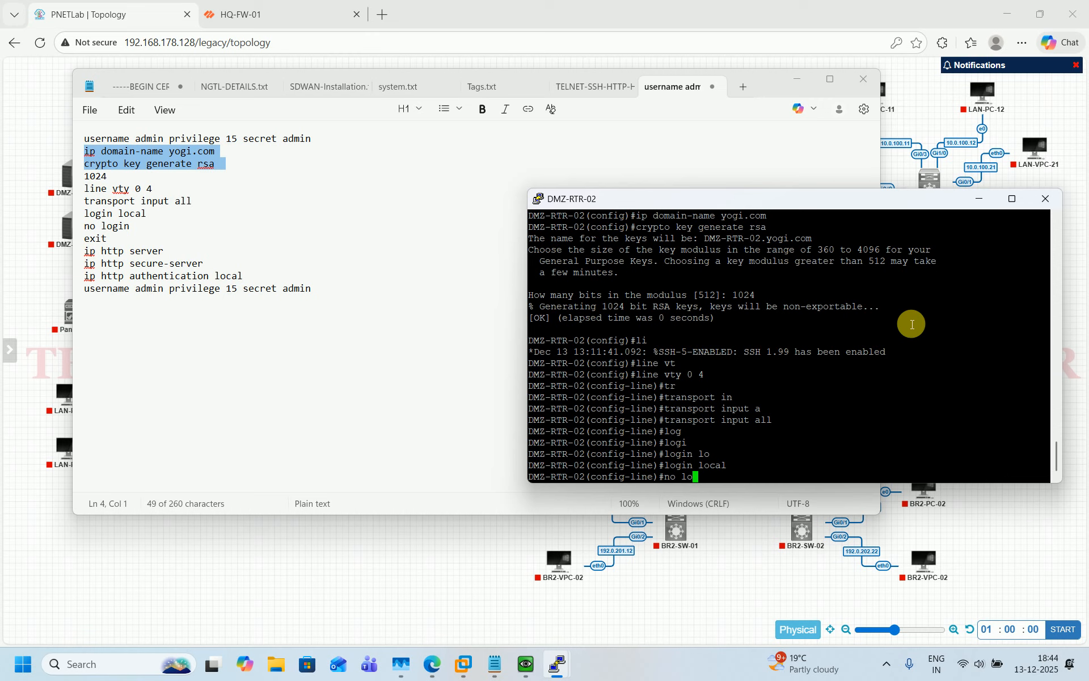
type("gin")
key("Return")
type("e")
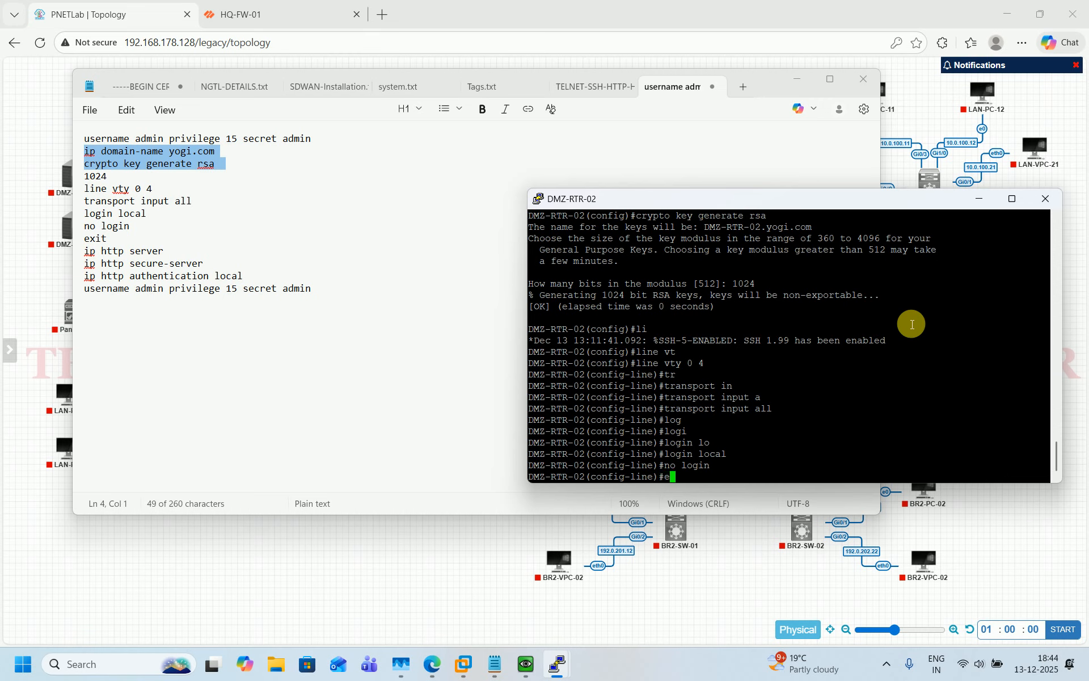
type("xit")
key("Return")
key("Return")
key("Return")
key("Return")
key("Return")
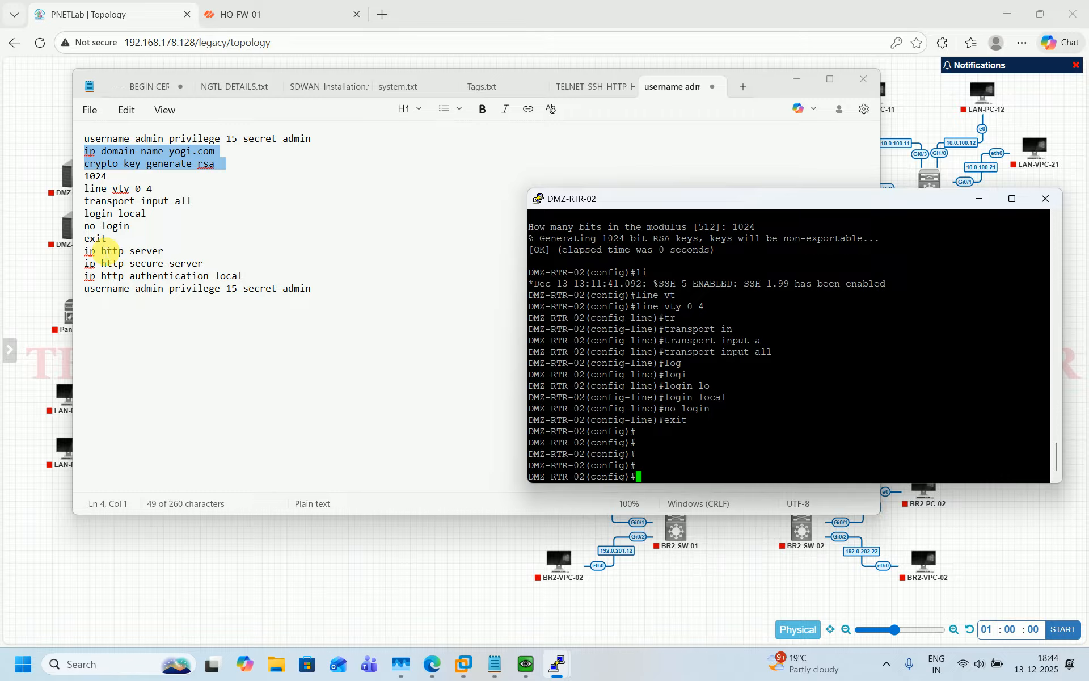
Paste the ip http server/secure-server, local authentication and privilege-15 username commands into DMZ-RTR-02
left_click_drag(84, 251, 313, 290)
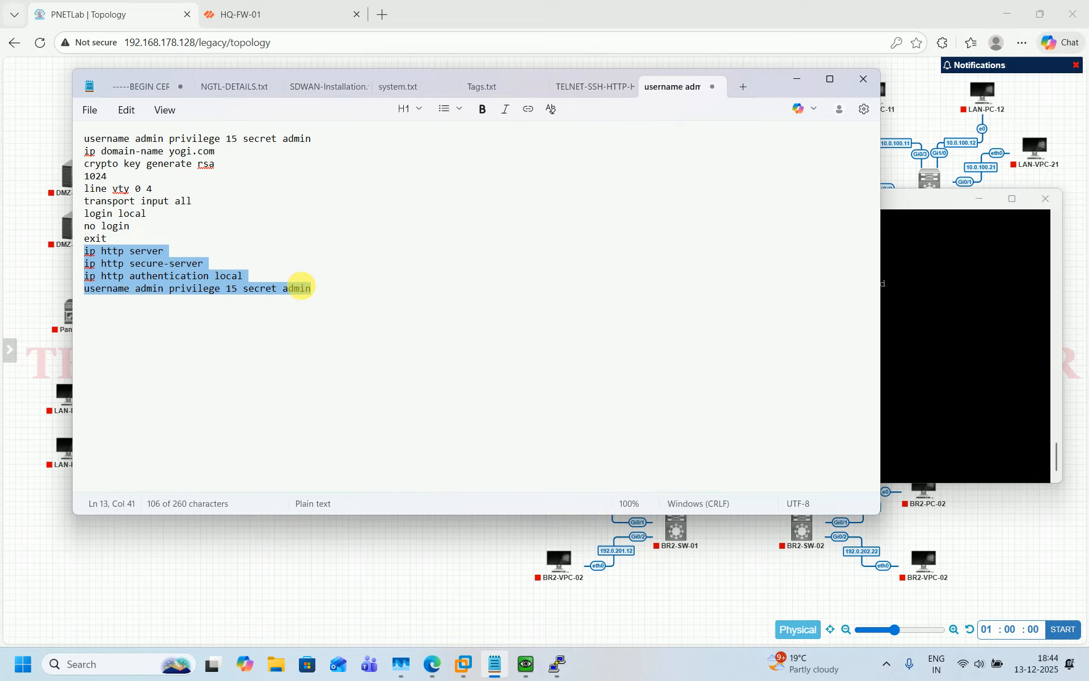
key("ctrl+c")
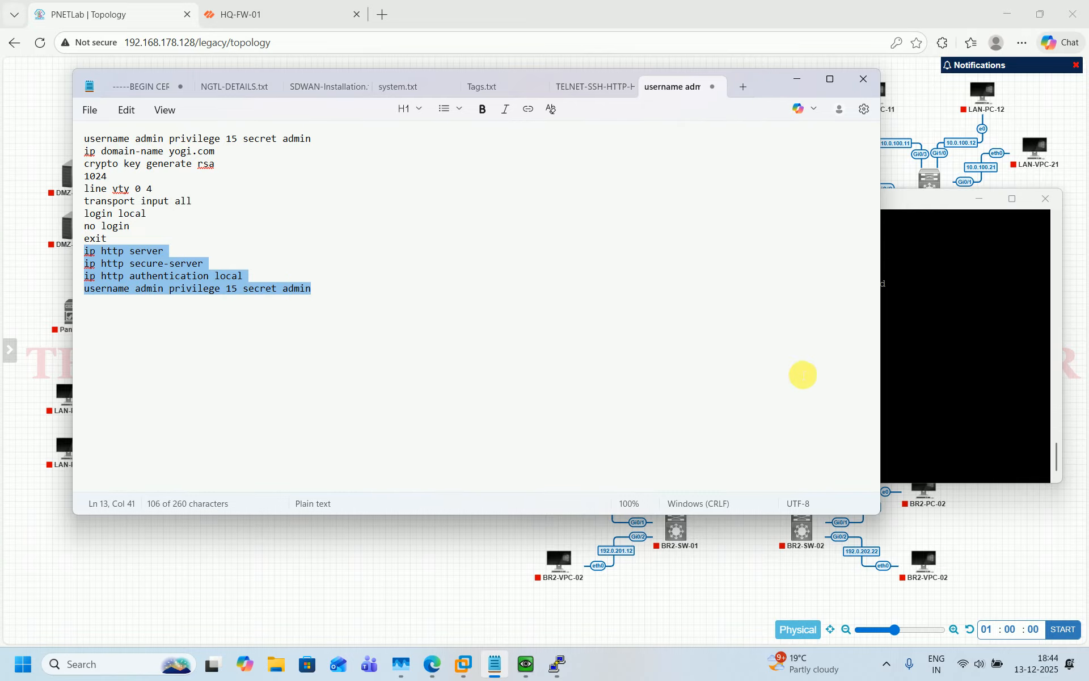
left_click(957, 341)
right_click(958, 341)
key("Return")
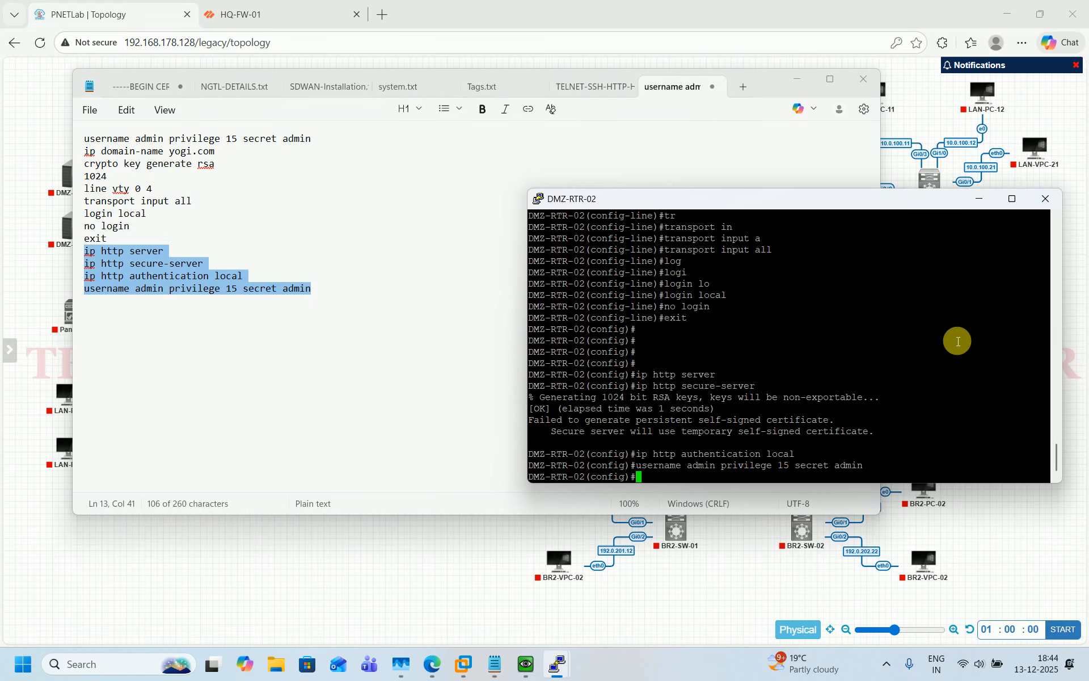
Save with 'do wr', close the DMZ-RTR-02 session, and hide the notes
type("do wr")
key("Return")
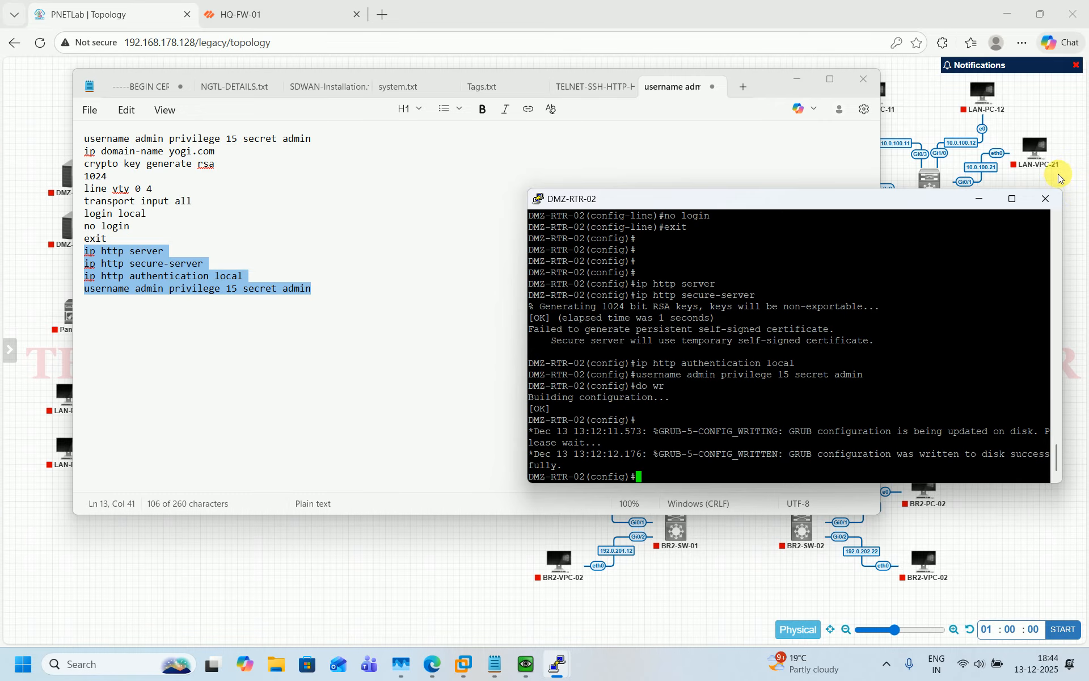
left_click(1047, 201)
key("Return")
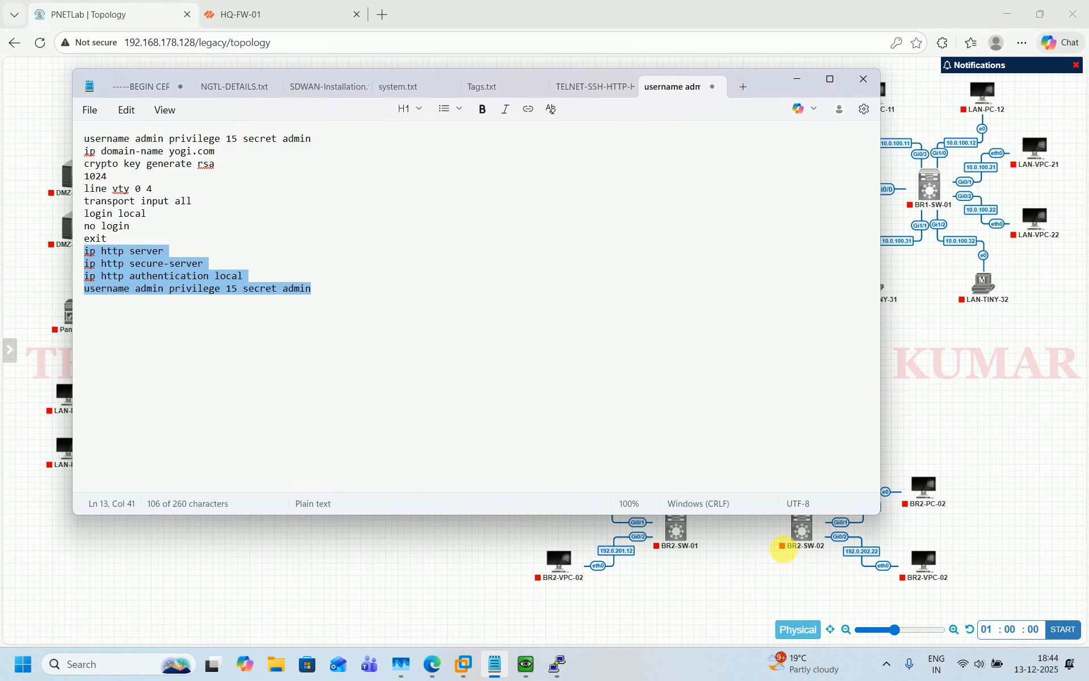
left_click(656, 617)
On LAN-RTR-01, enter global config, set domain yogi.com and generate 1024-bit RSA keys
mouse_move(557, 663)
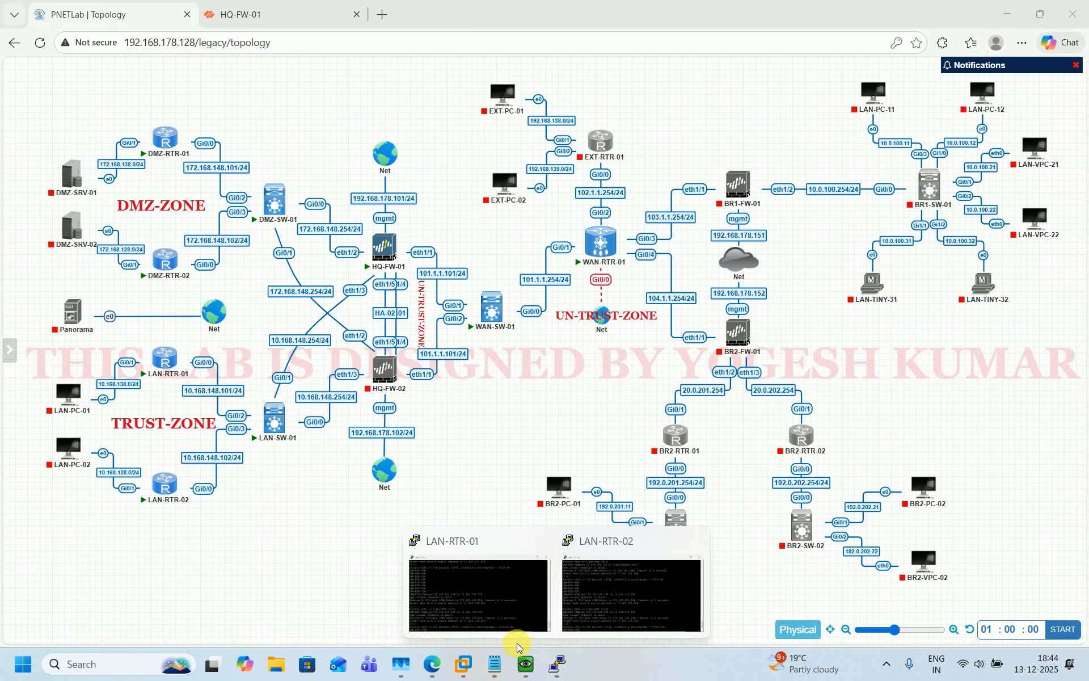
left_click(472, 604)
key("Return")
key("Return")
key("Return")
key("Return")
key("Return")
key("Return")
key("Return")
key("Return")
key("Return")
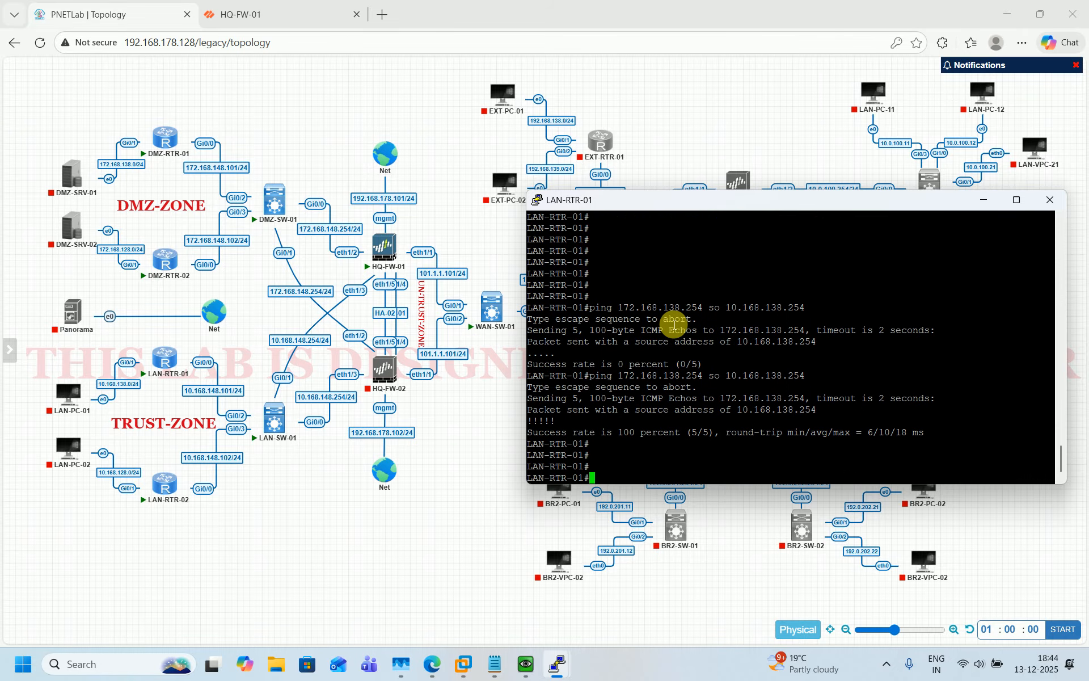
type("conf t")
key("Return")
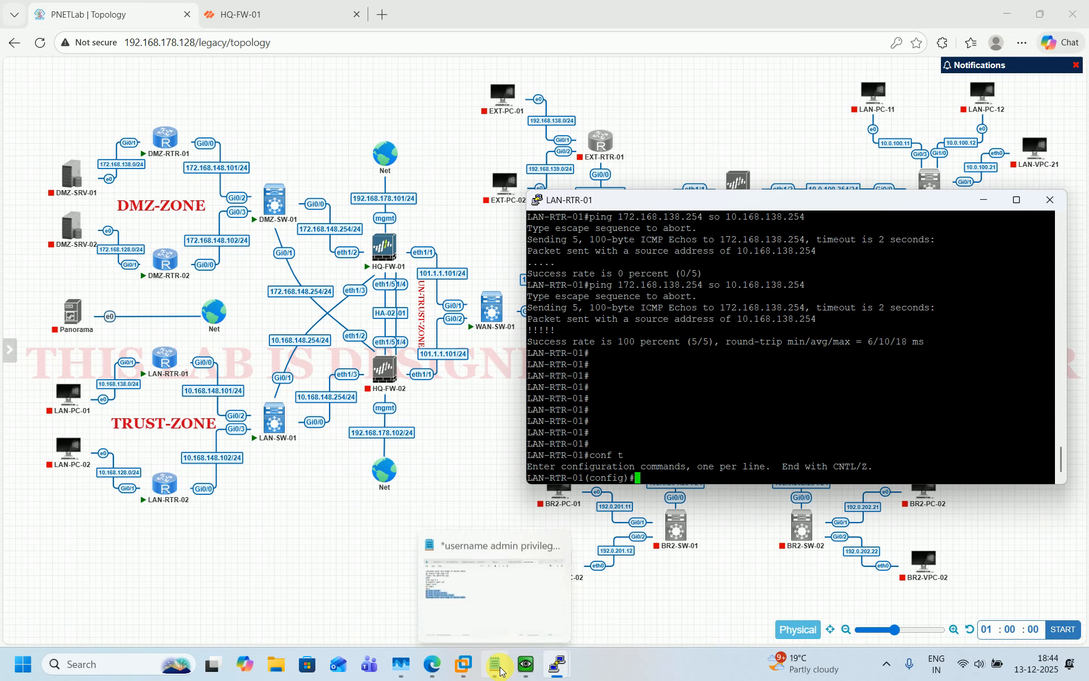
left_click(465, 610)
left_click_drag(85, 152, 210, 165)
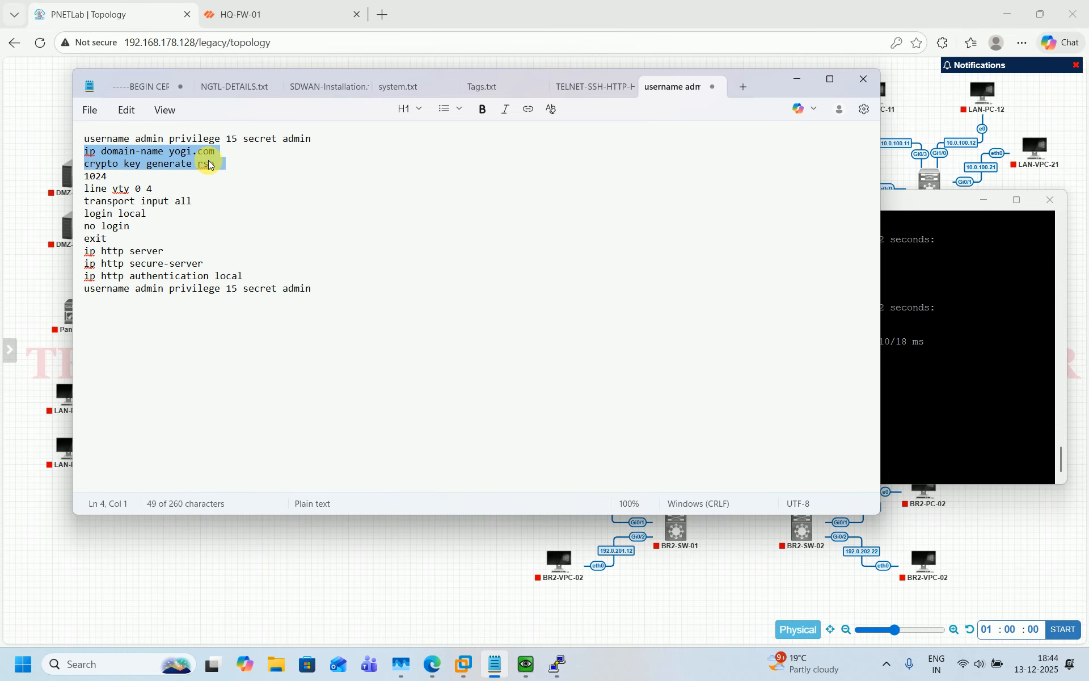
left_click(986, 393)
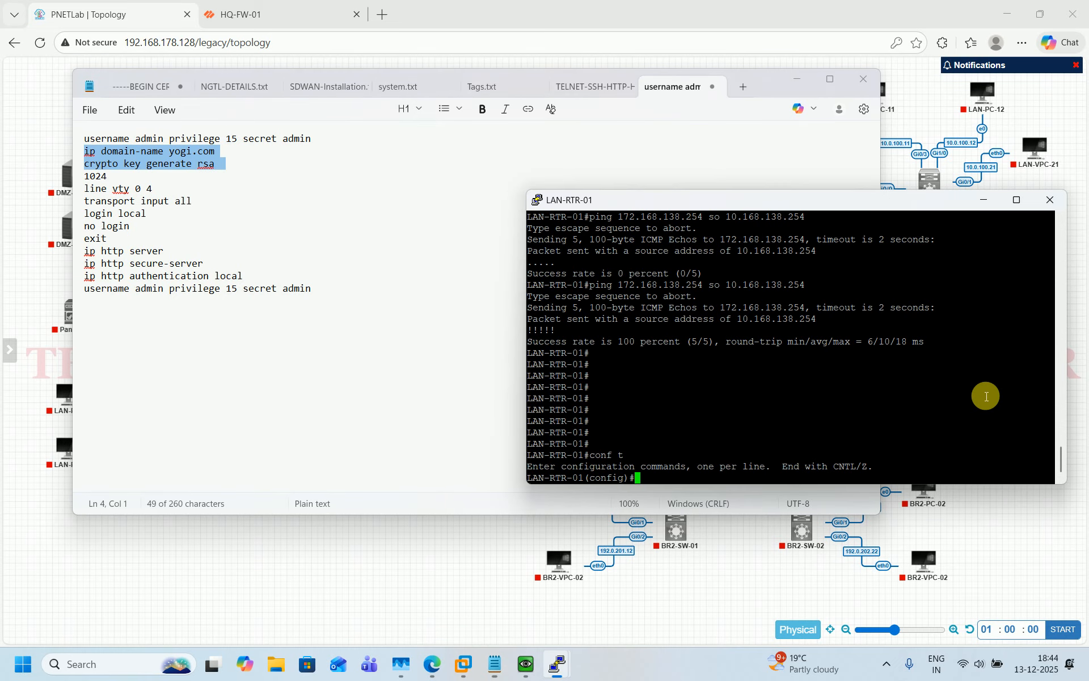
right_click(837, 392)
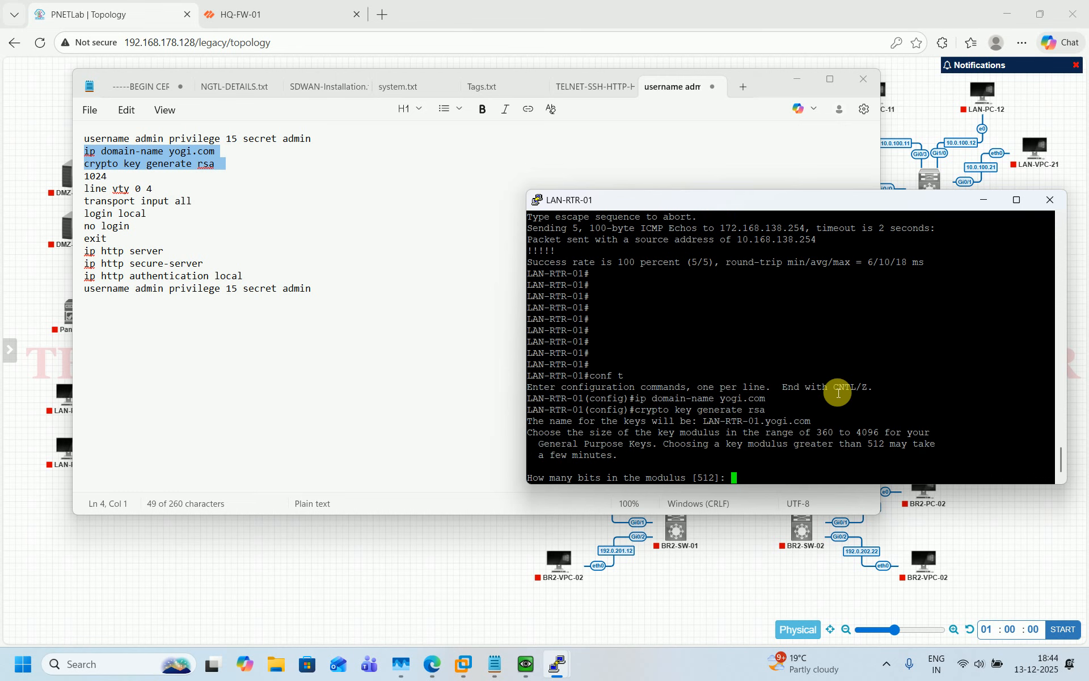
type("1024")
key("Return")
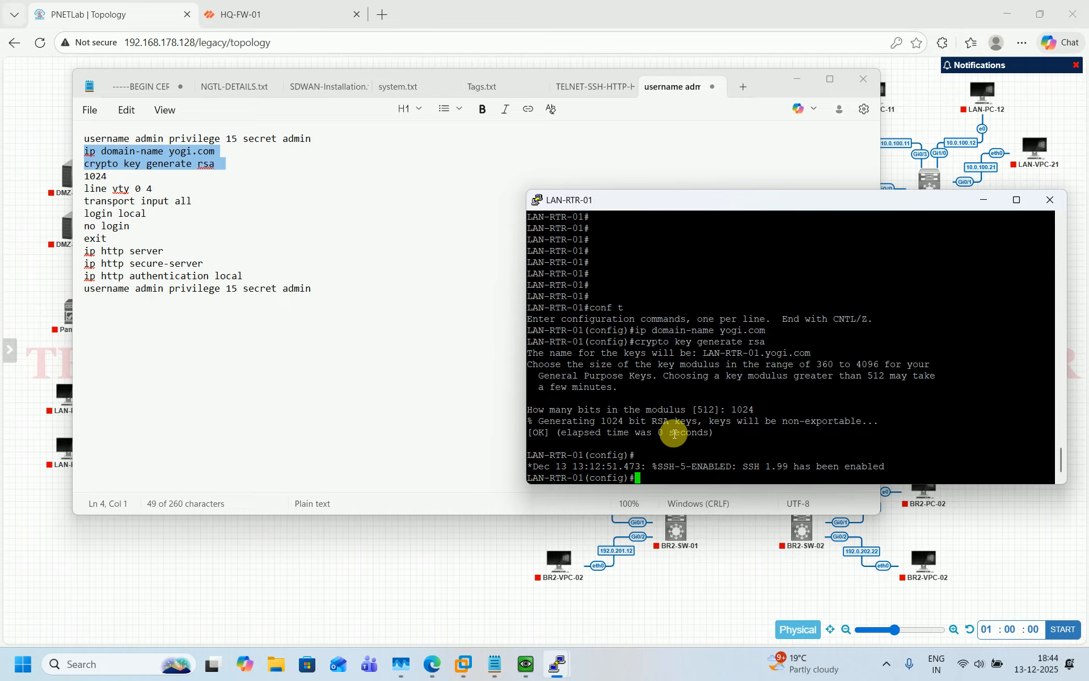
Configure vty lines 0 4 with transport input all, login local and no login
type("line vt")
key("Tab")
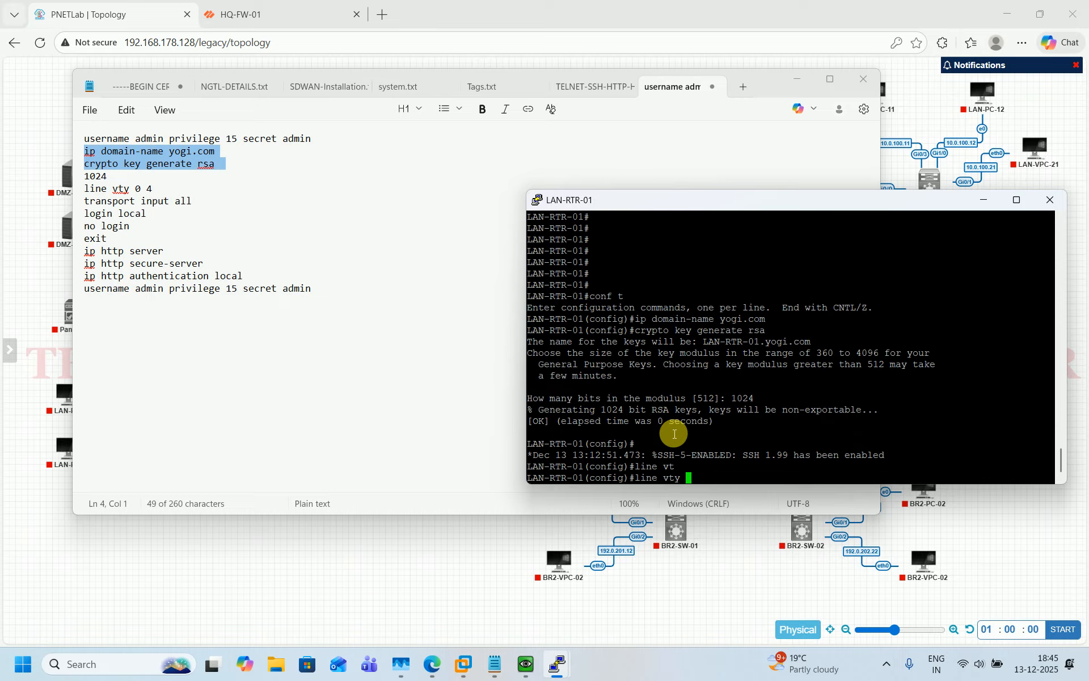
type("0 4")
key("Return")
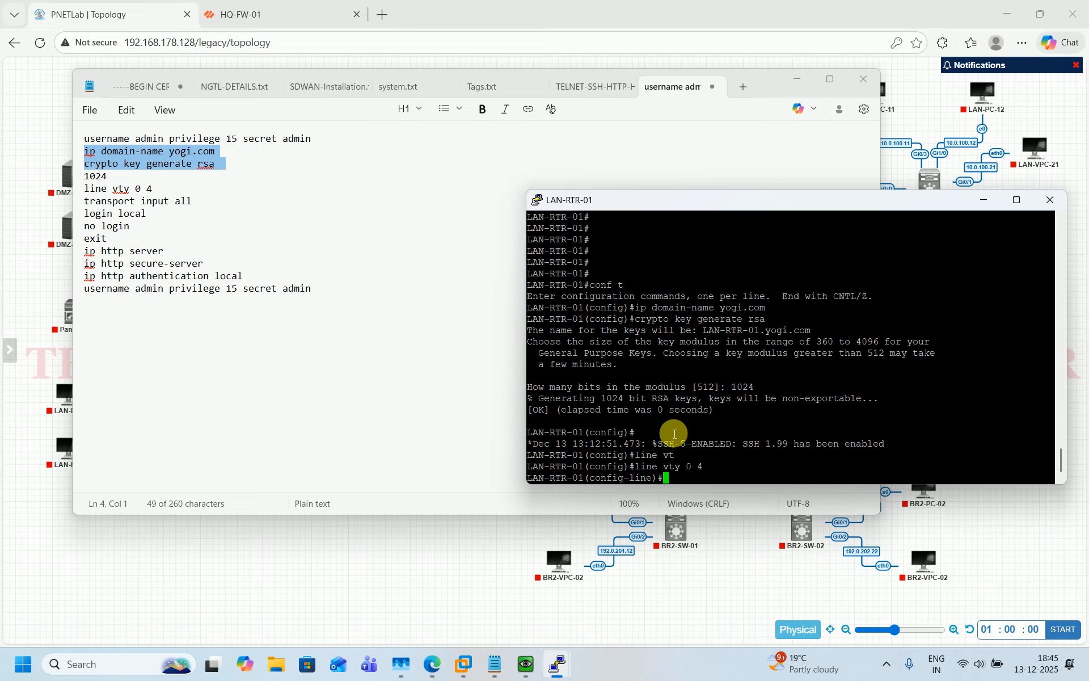
type("tr")
key("Tab")
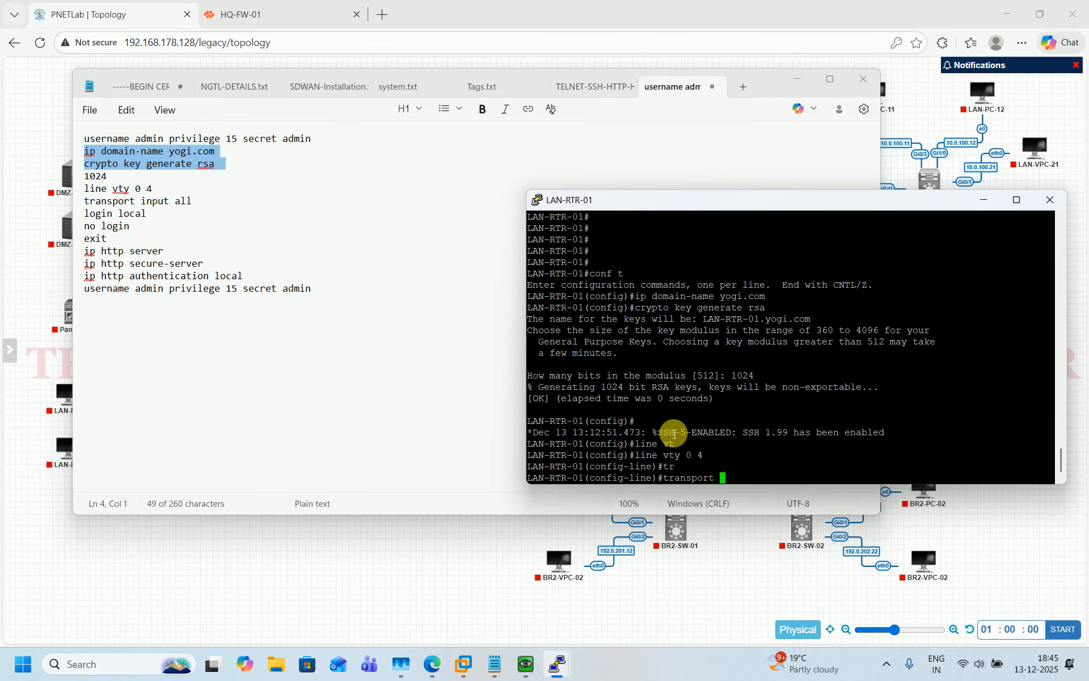
type("in")
key("Tab")
type("a")
key("Tab")
key("Return")
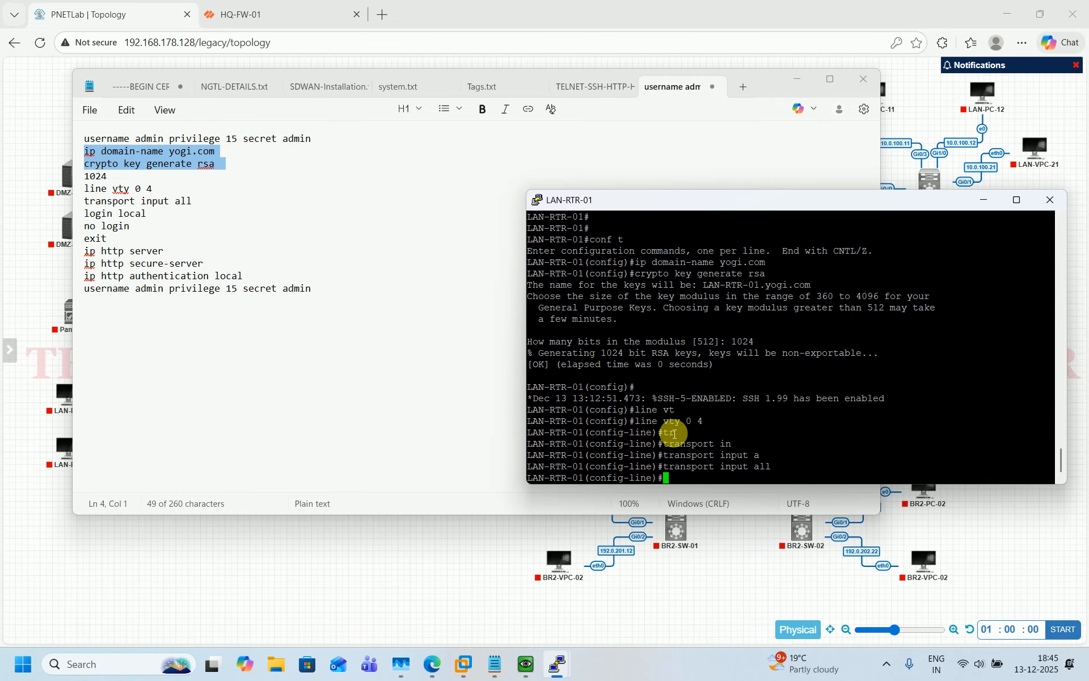
type("login lo")
key("Tab")
key("Return")
type("no")
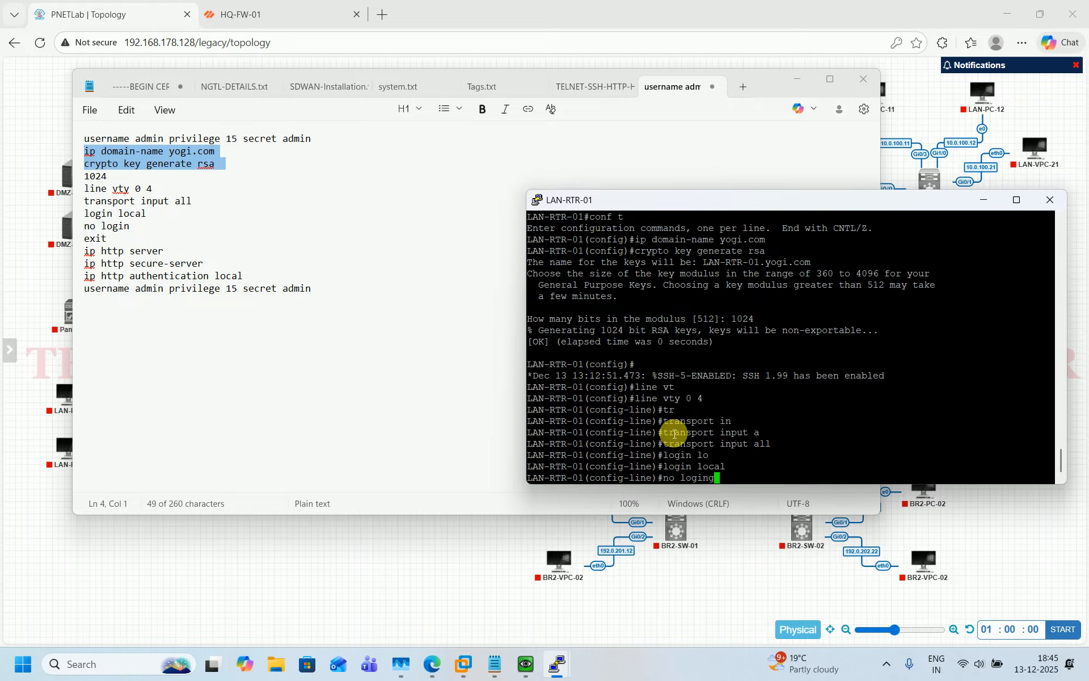
type(" login")
key("Return")
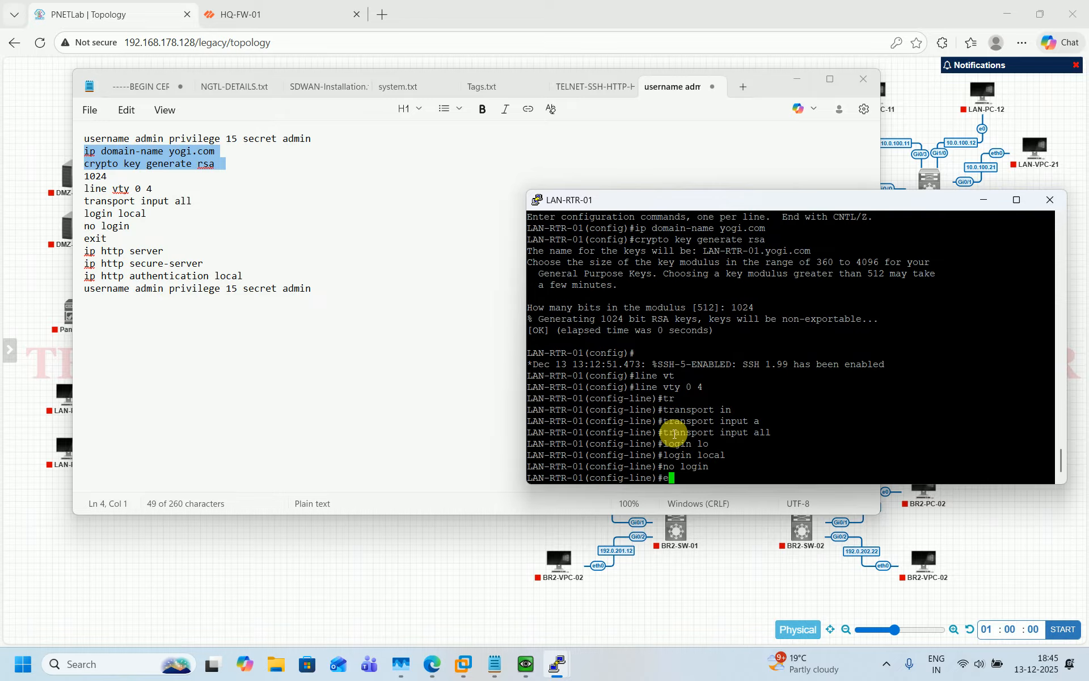
type("exit")
key("Return")
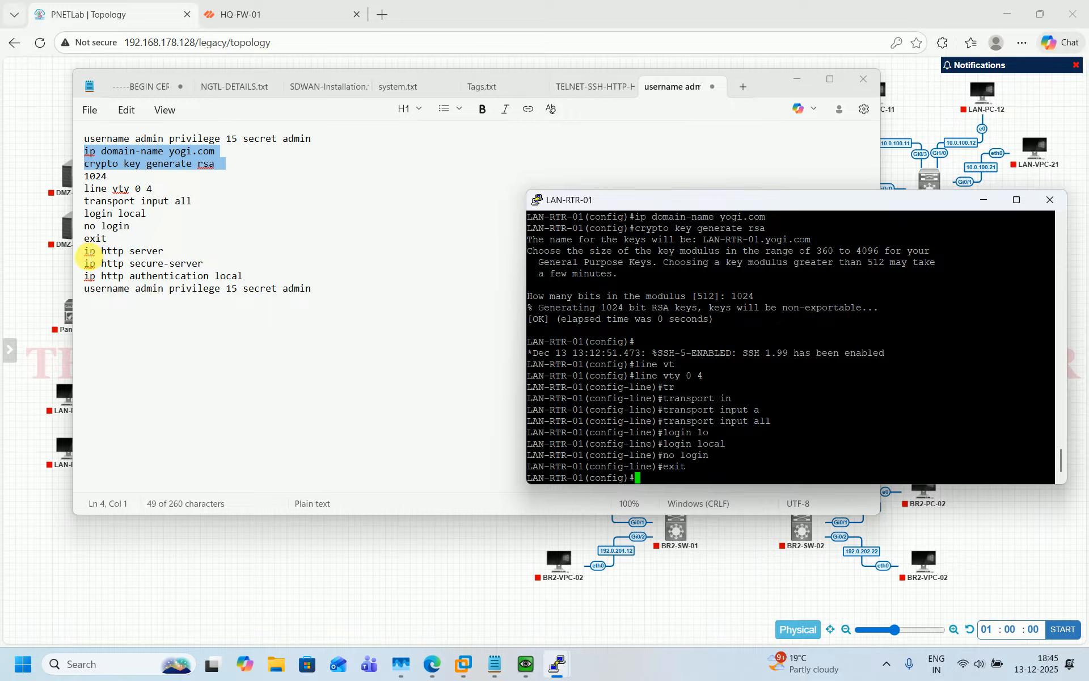
Add HTTP/HTTPS server with local authentication and the admin user, save with 'do wr', and close the session
left_click_drag(84, 251, 328, 295)
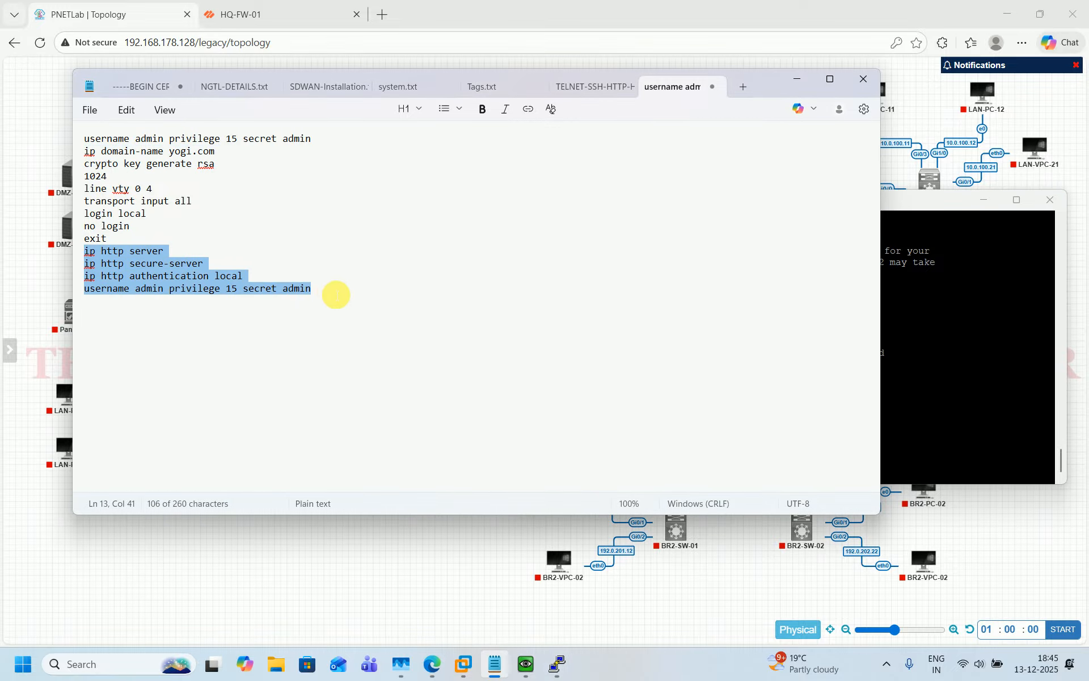
left_click(962, 385)
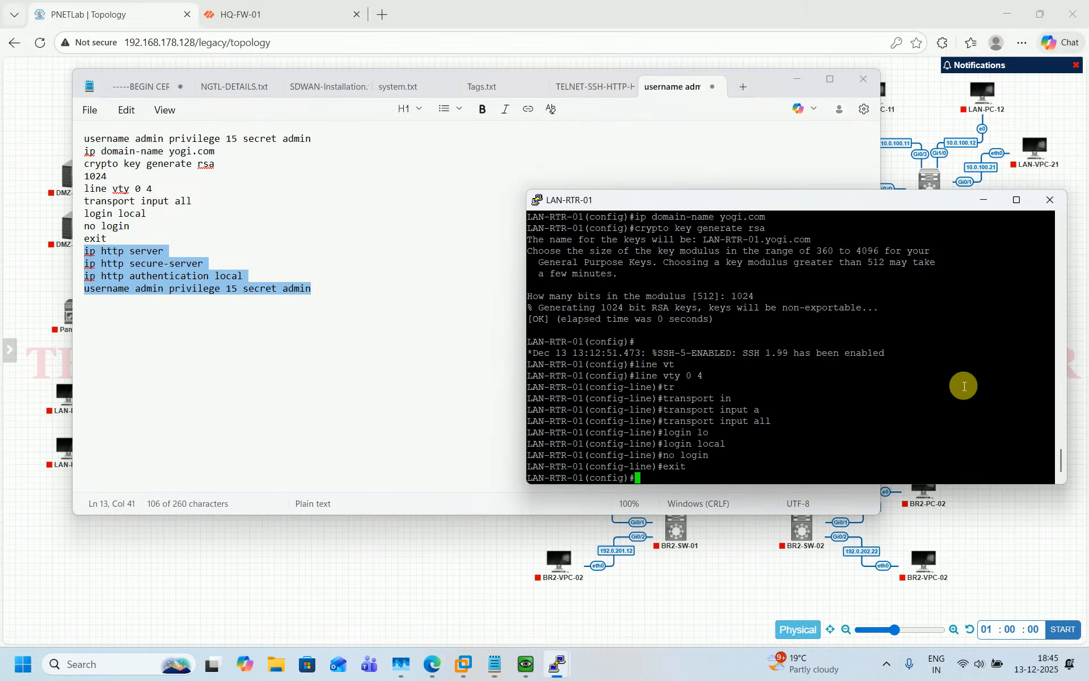
right_click(872, 394)
key("Return")
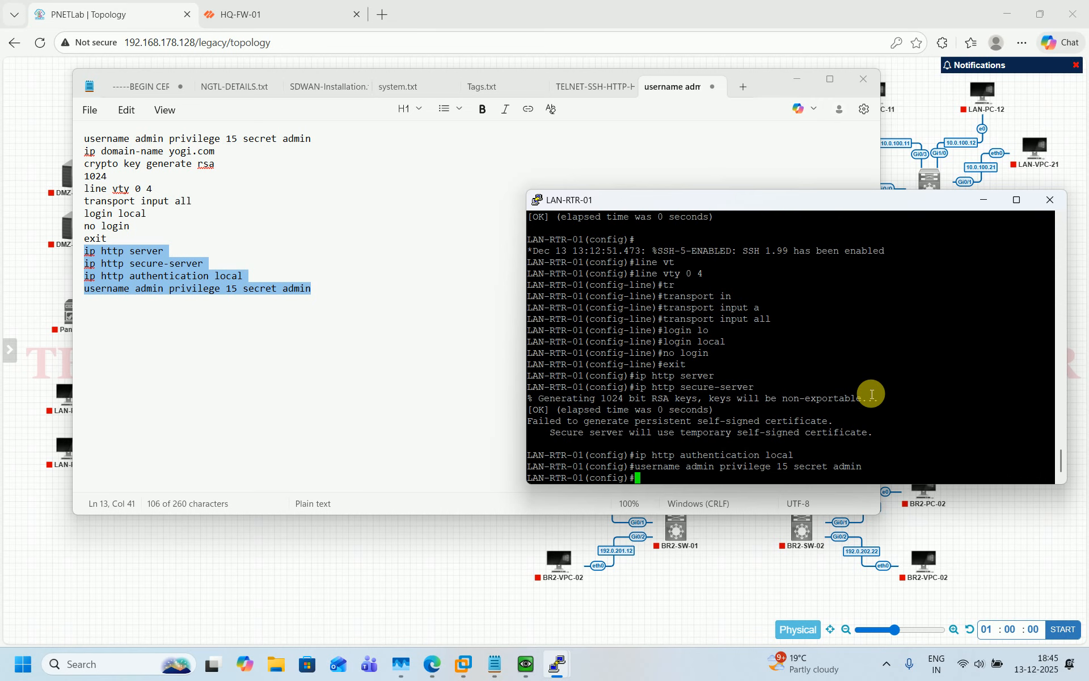
key("Return")
key("Return")
key("Return")
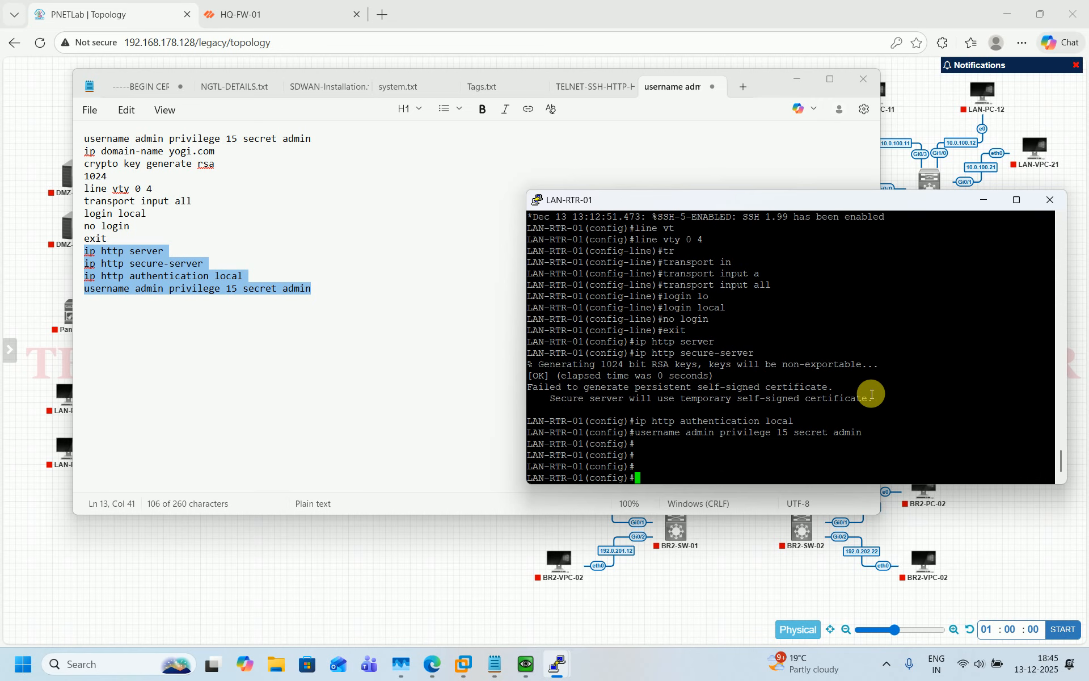
type("do wr")
key("Return")
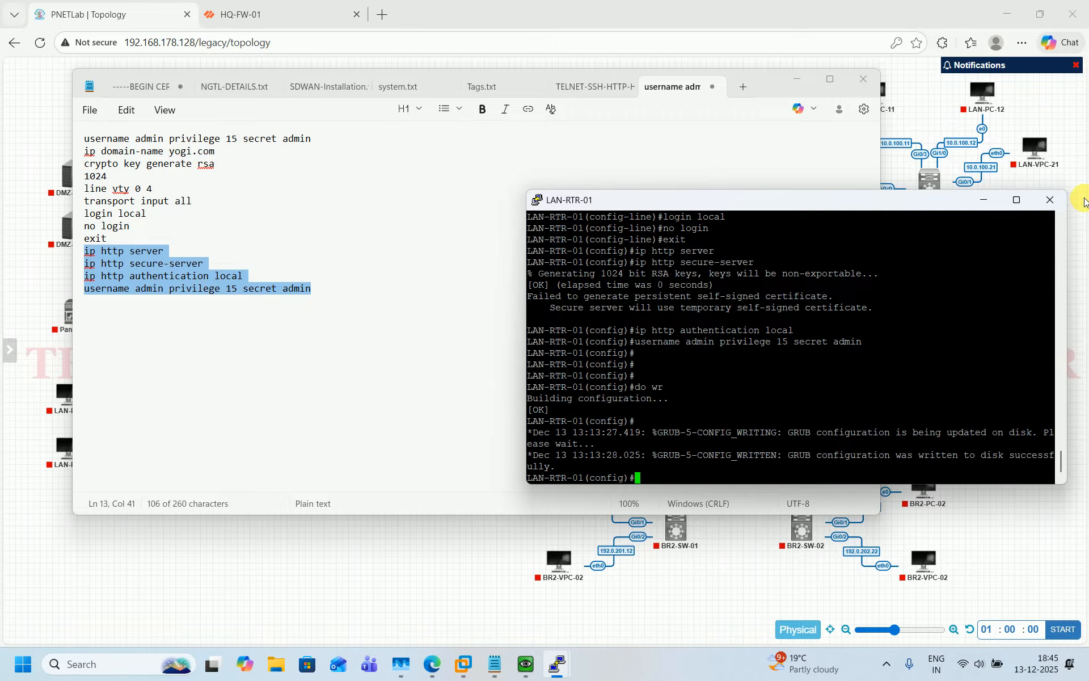
left_click(1052, 202)
key("Return")
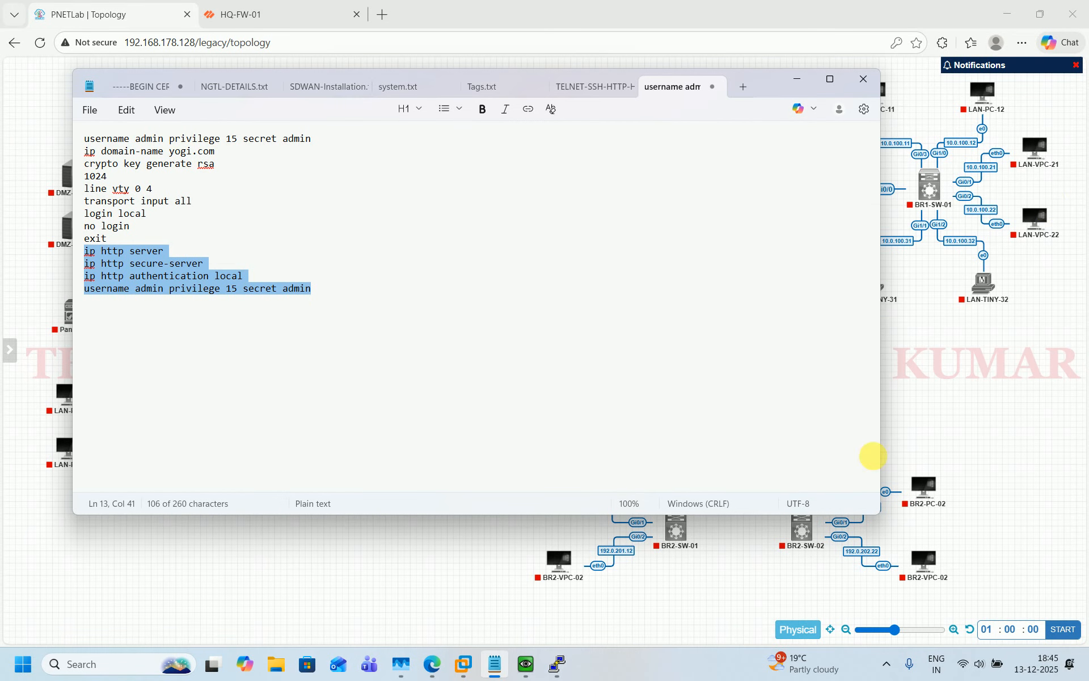
On LAN-RTR-02, enter global config, set the domain name and generate 1024-bit RSA keys
left_click(557, 663)
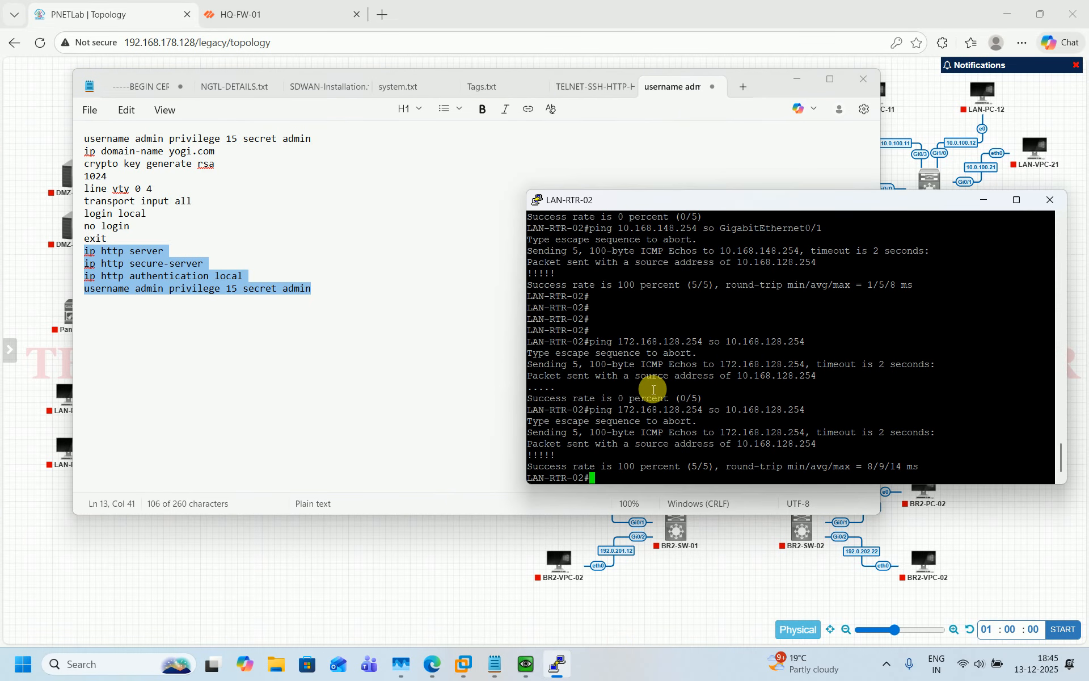
left_click_drag(84, 151, 225, 166)
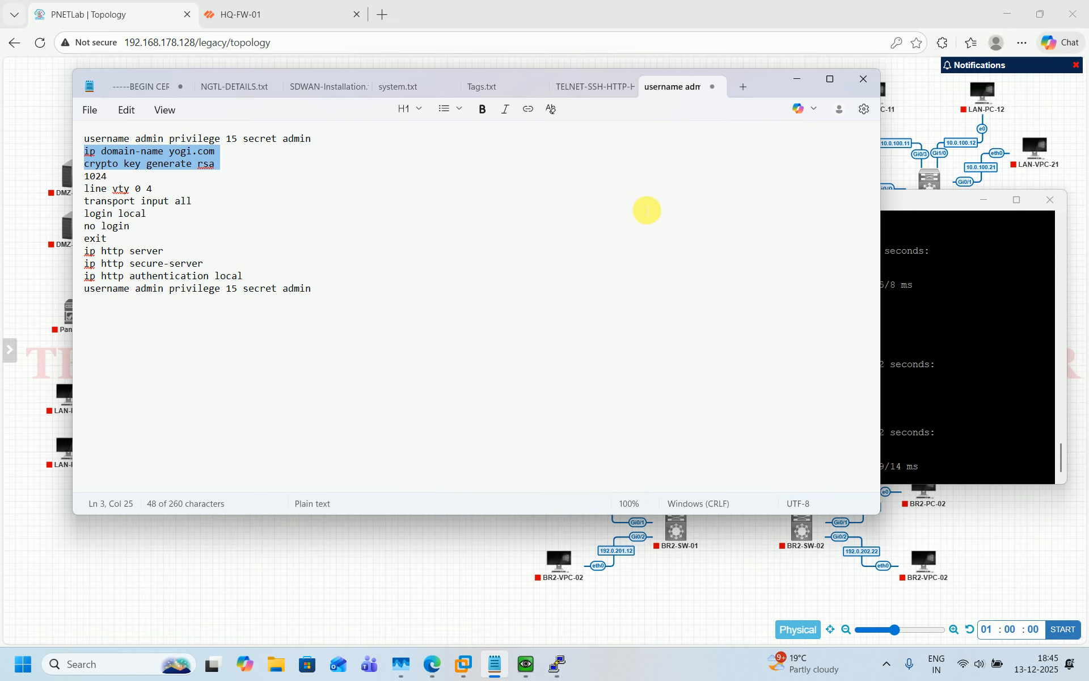
left_click(925, 332)
key("Return")
key("Return")
key("Return")
key("Return")
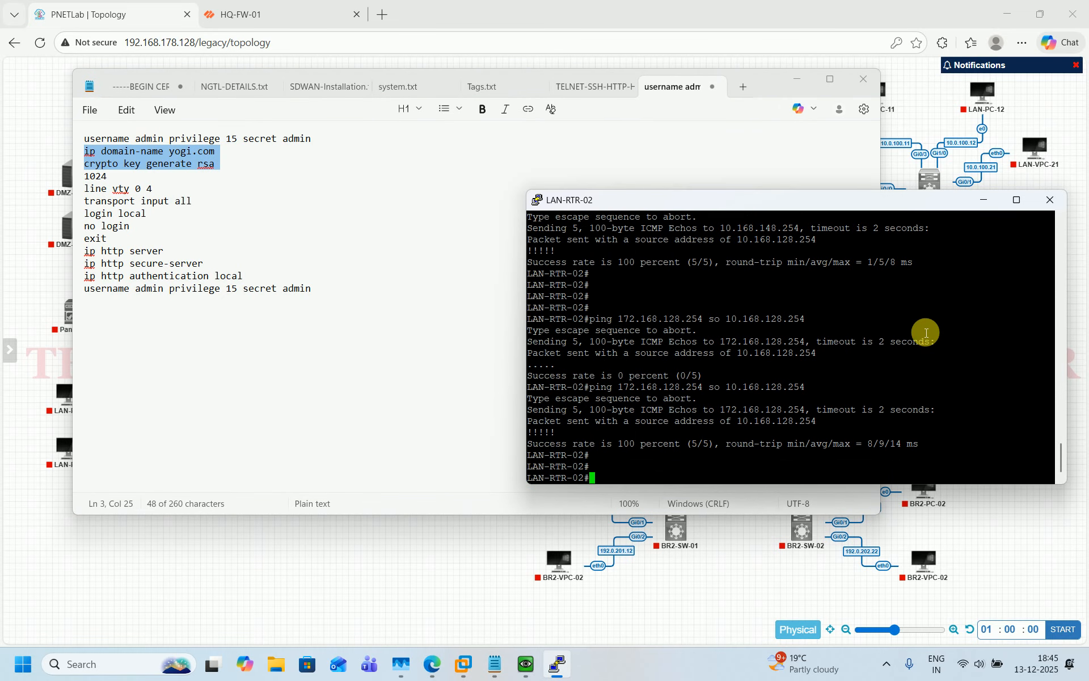
type("conf t")
key("Return")
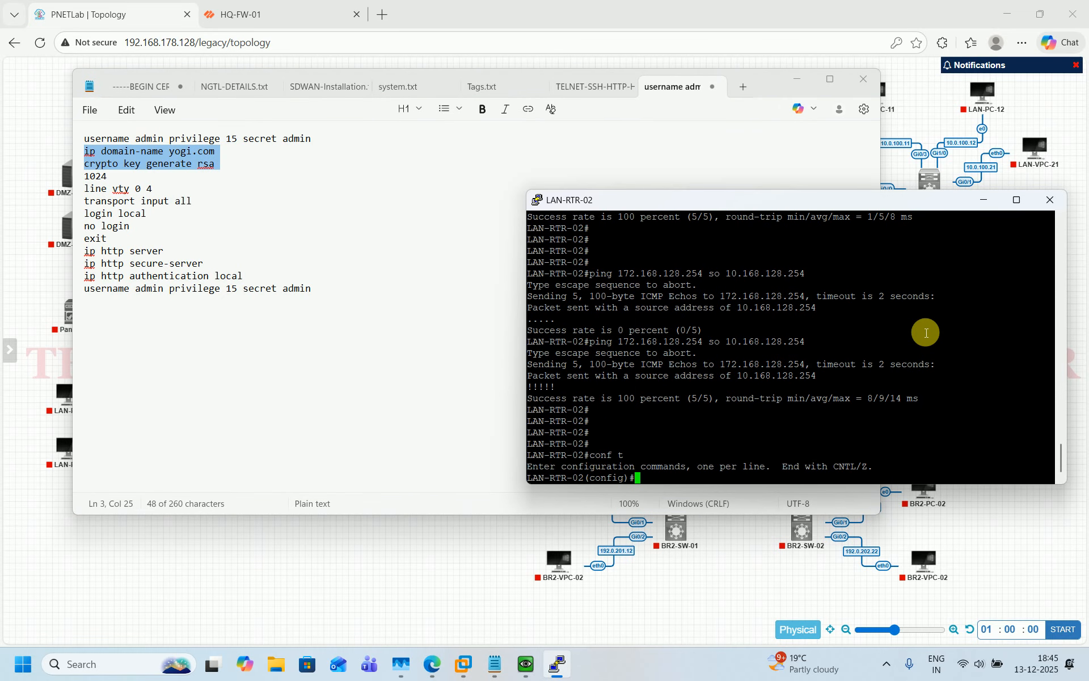
right_click(815, 419)
key("Return")
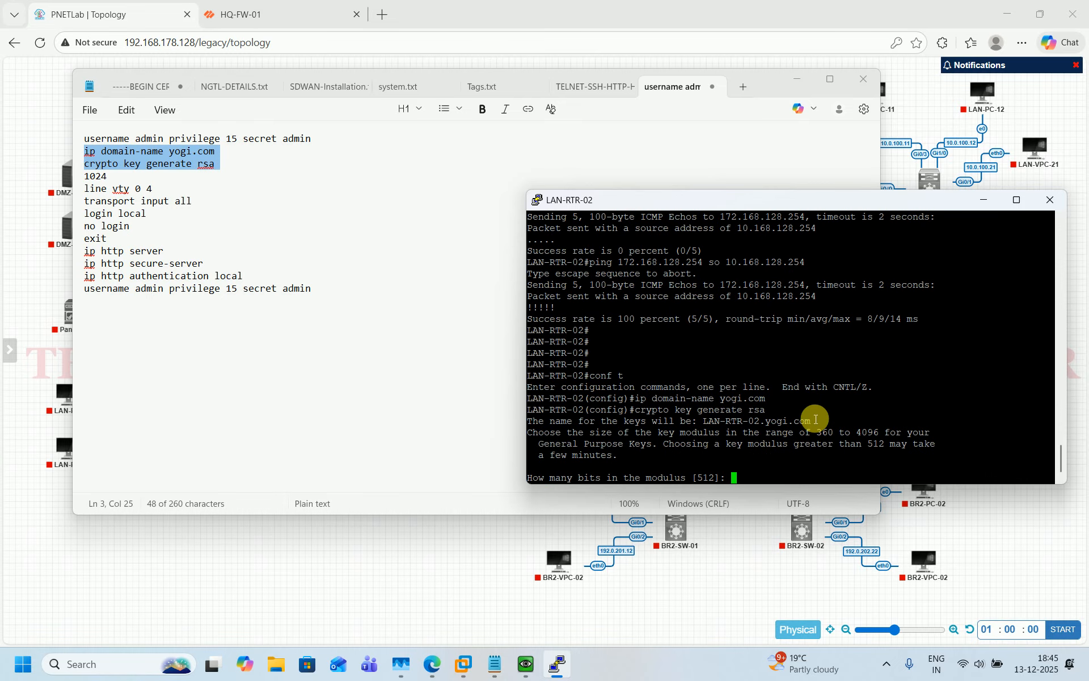
type("1024")
key("Return")
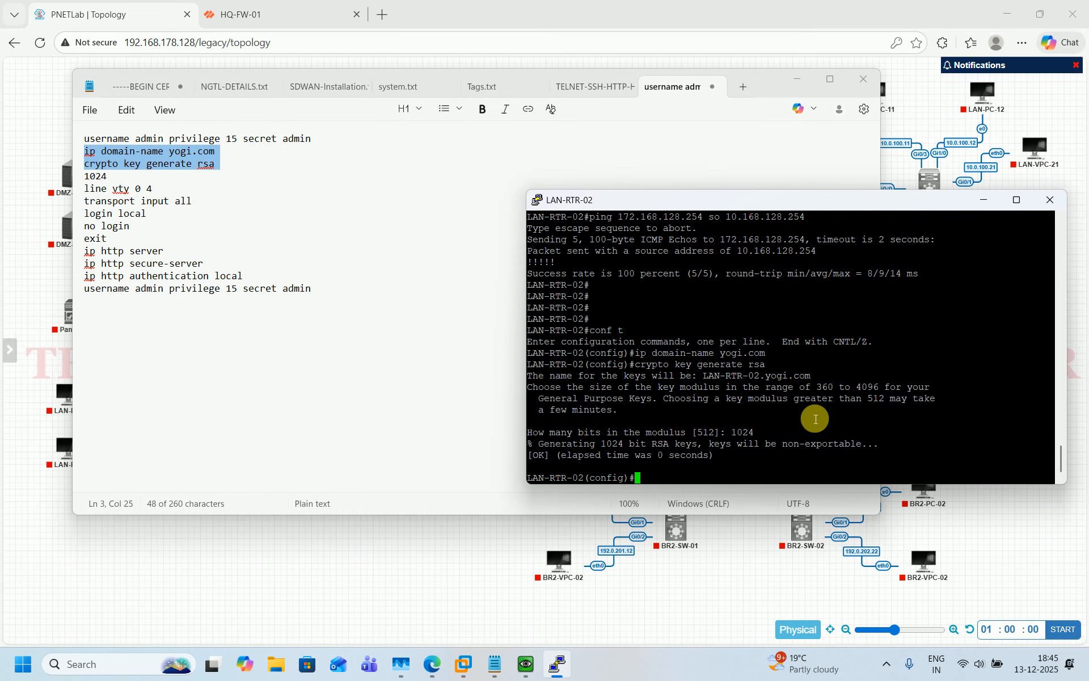
Configure vty lines 0 4 with transport input all, login local and no login
type("line ")
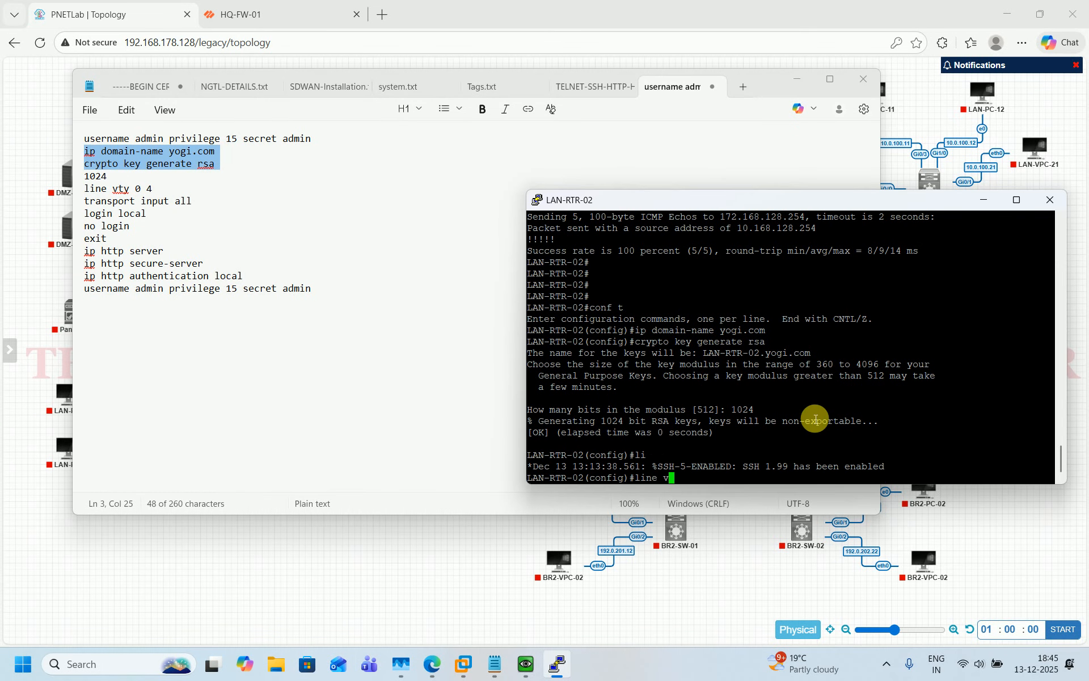
type("vty 0 4")
key("Return")
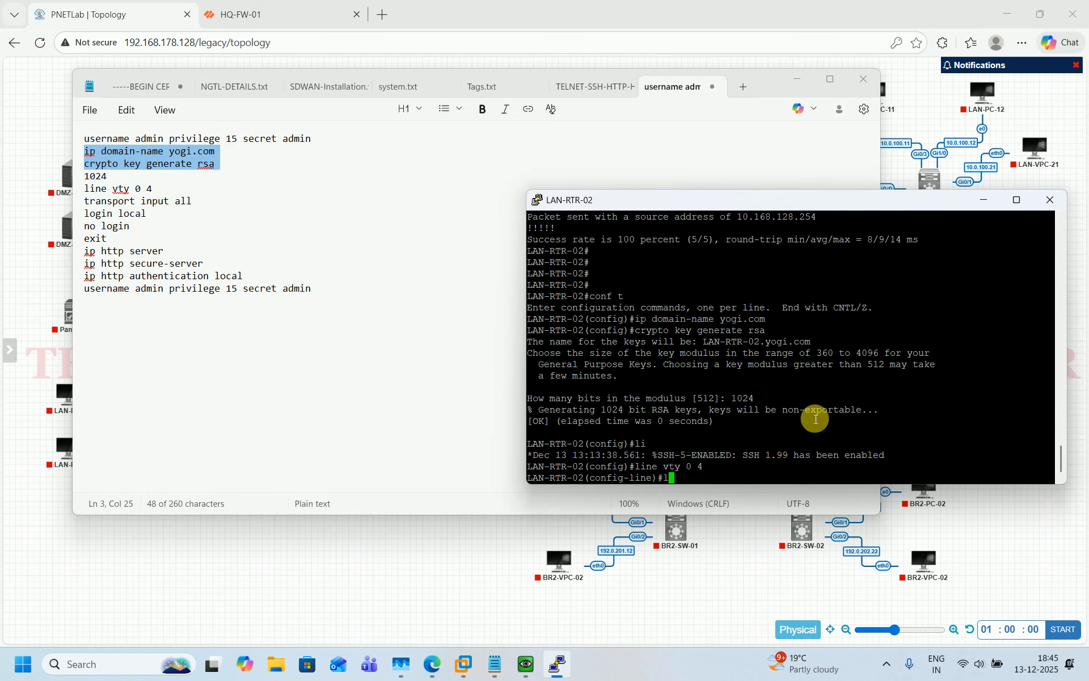
key("BackSpace")
key("BackSpace")
type("tr")
key("Tab")
type("in")
key("Tab")
type("a")
key("Tab")
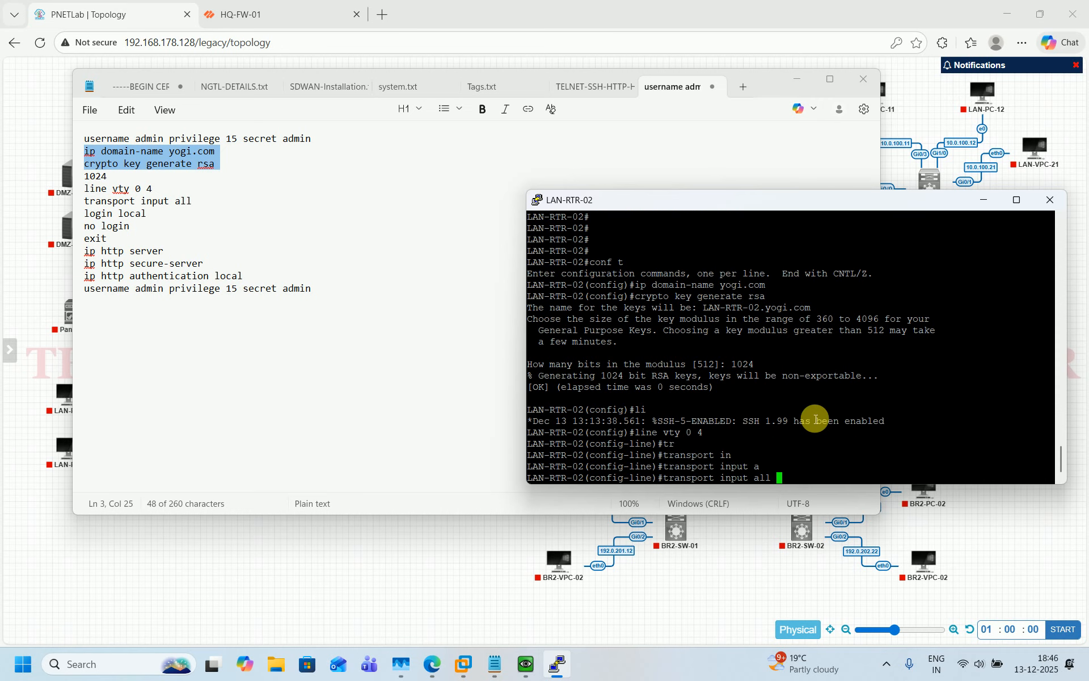
key("Return")
type("log")
key("Tab")
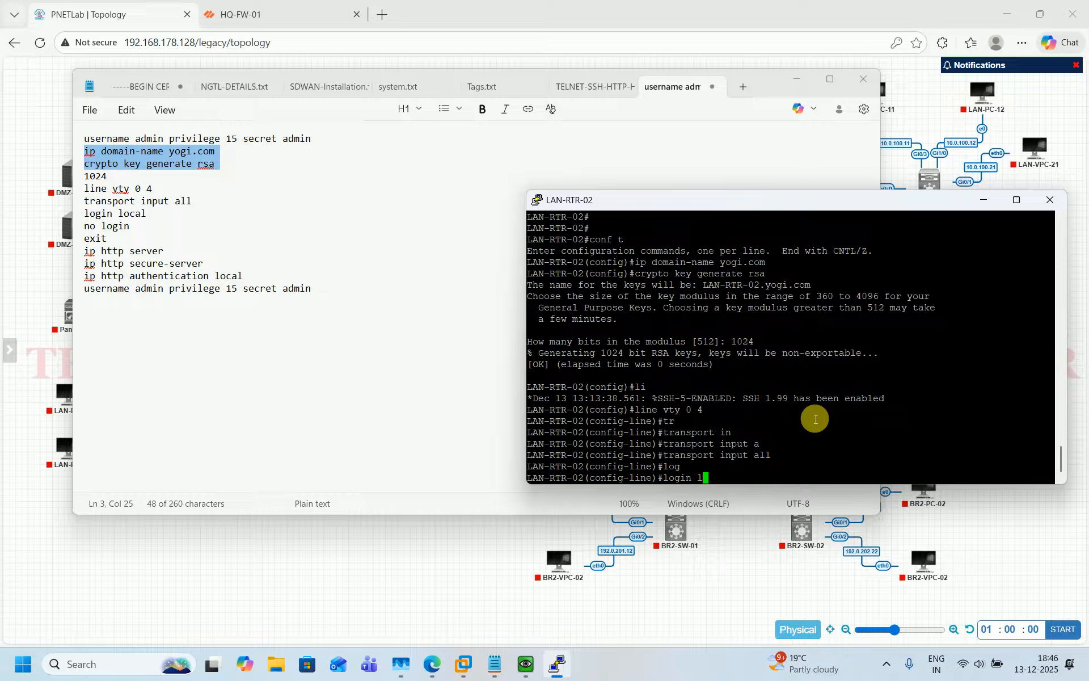
type("in local")
key("Return")
type("no")
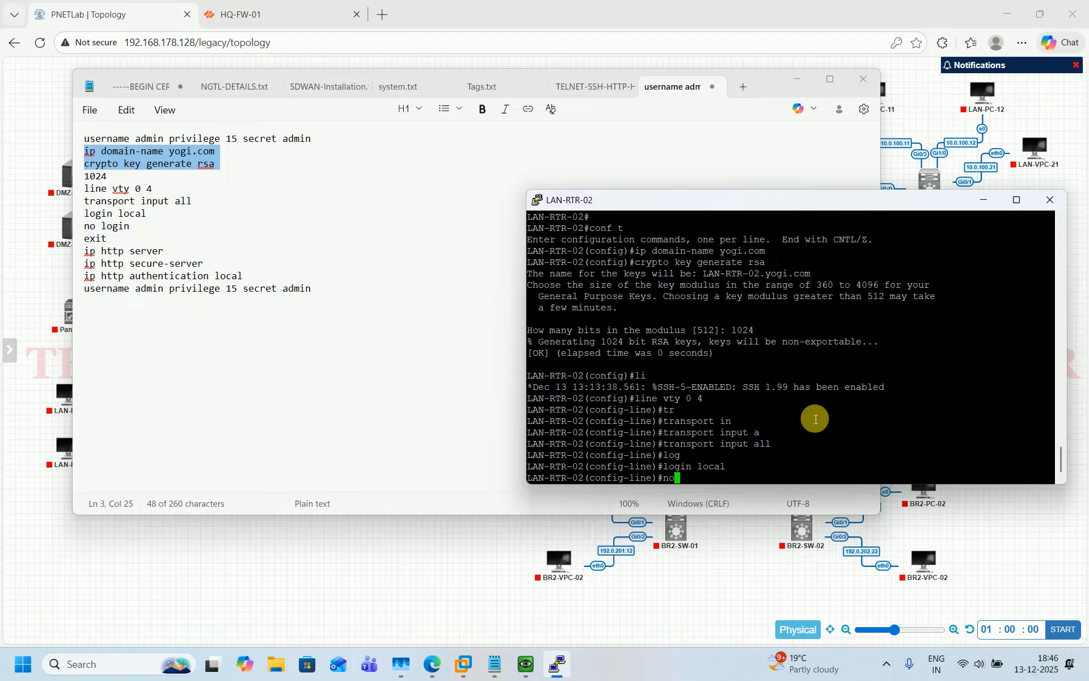
type(" login")
key("Return")
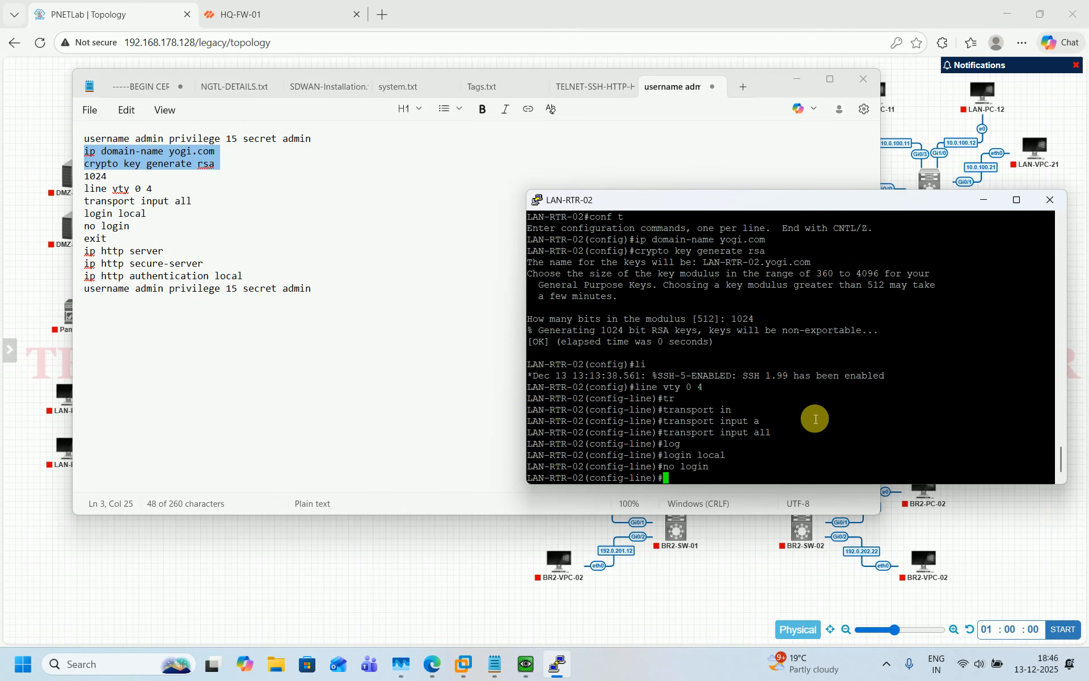
type("exit")
key("Return")
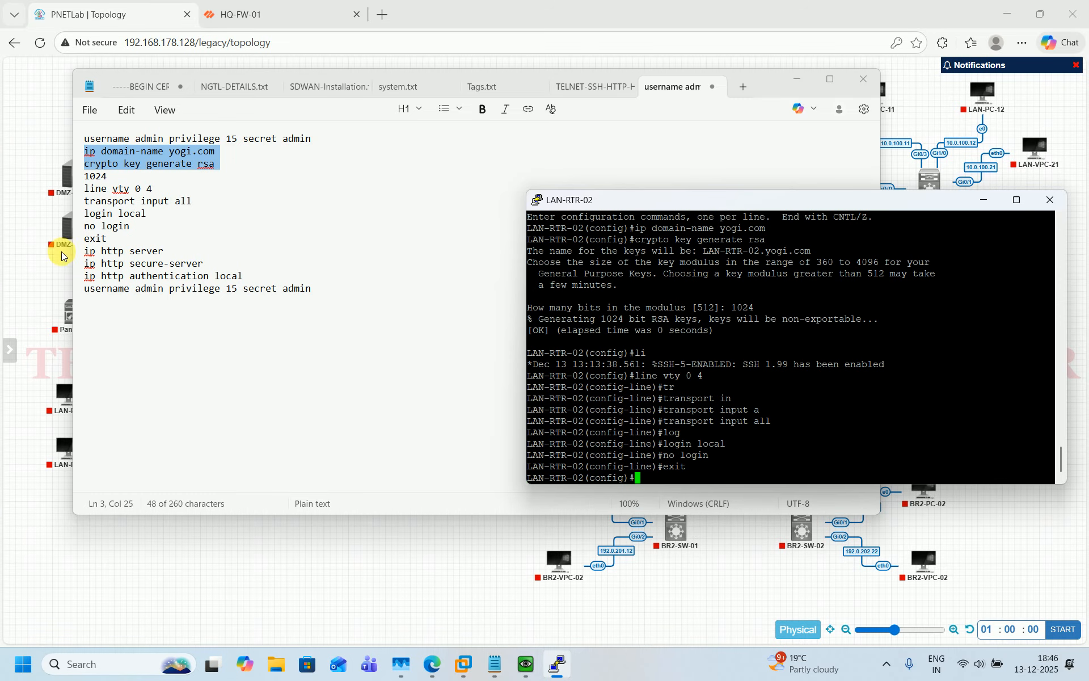
Add HTTP/HTTPS server with local authentication and the admin user, then save with 'do wr'
mouse_move(75, 199)
left_click_drag(85, 250, 328, 289)
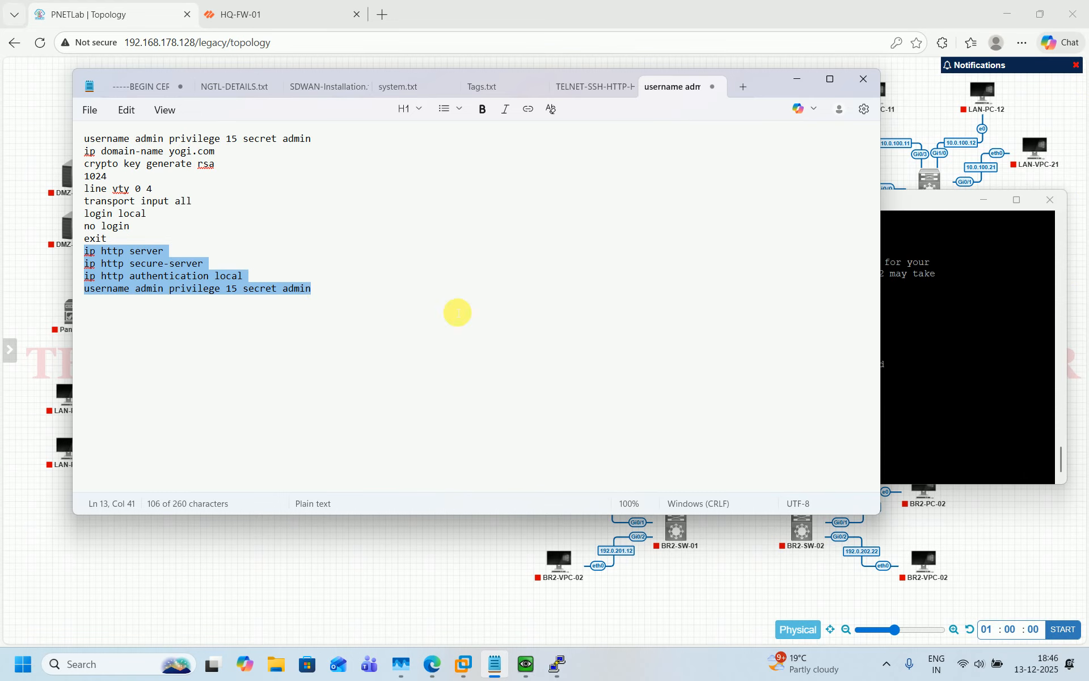
left_click(869, 72)
right_click(845, 433)
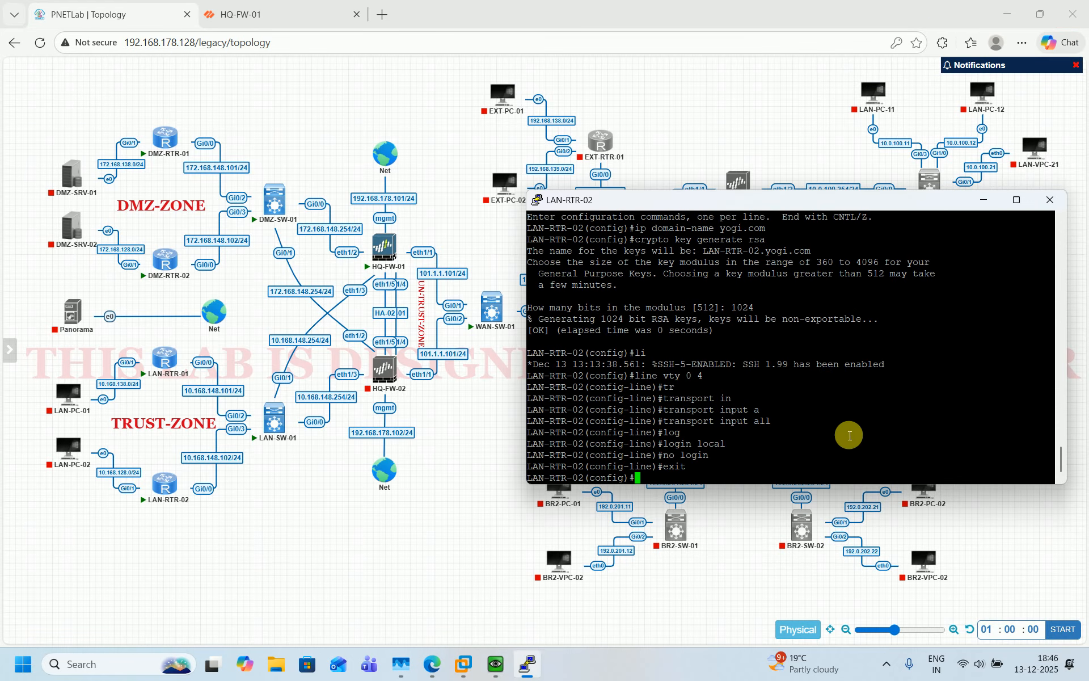
key("Return")
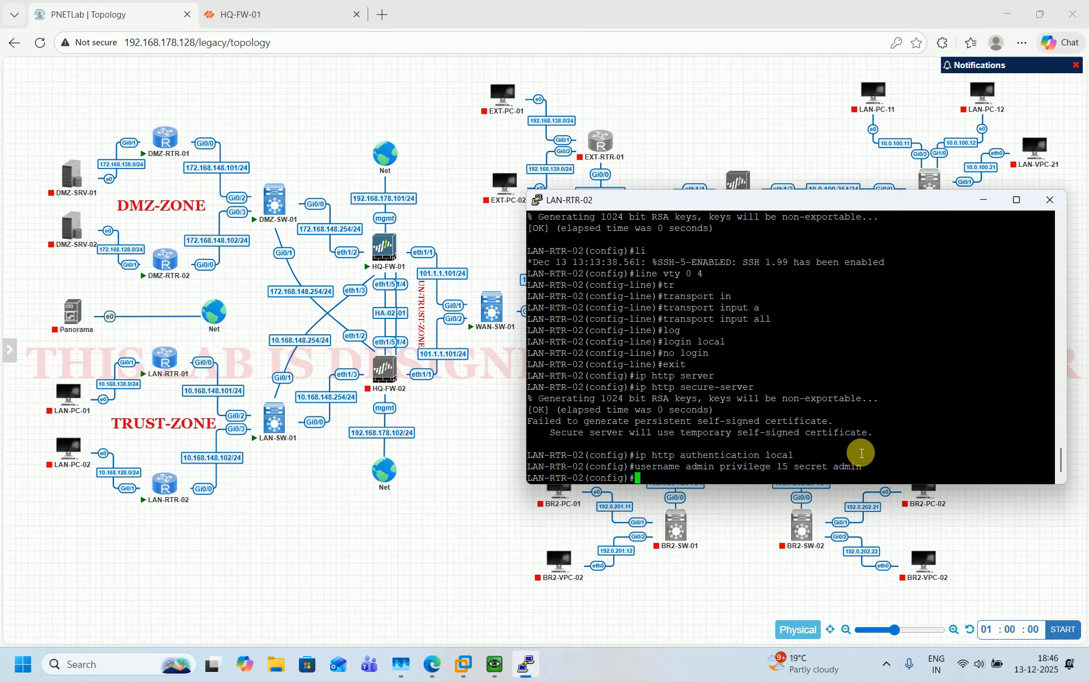
type("do wr")
key("Return")
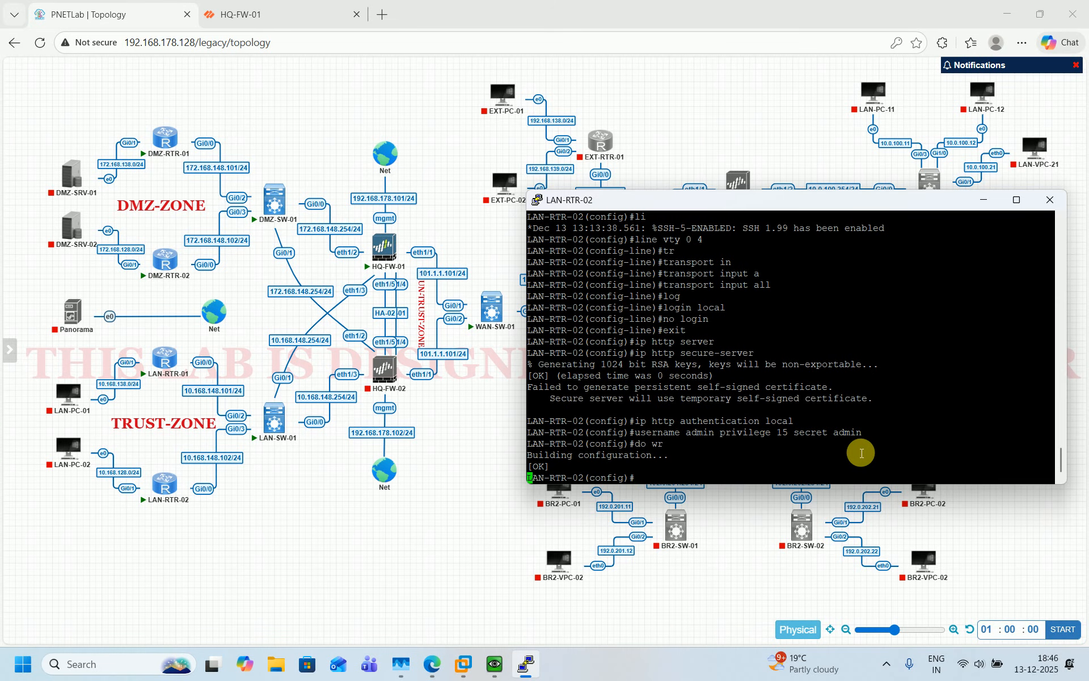
key("ctrl+z")
key("Return")
key("Return")
key("Return")
key("Return")
key("Return")
key("Return")
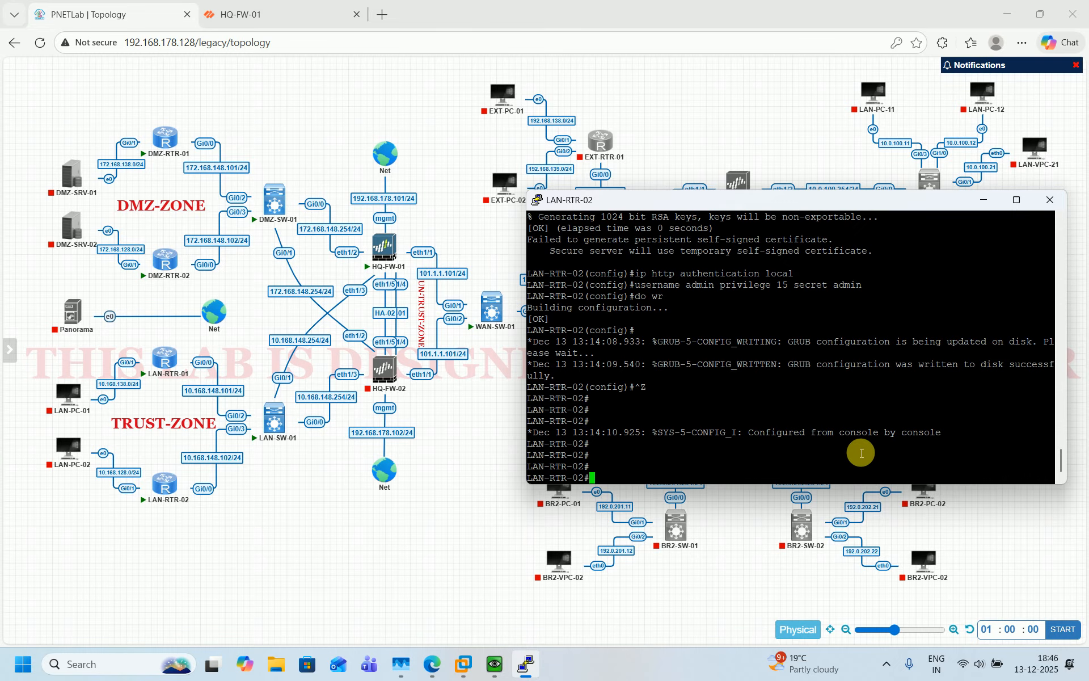
Bring the PNETLab topology page in front of PuTTY and review the four DMZ and LAN routers
left_click(406, 537)
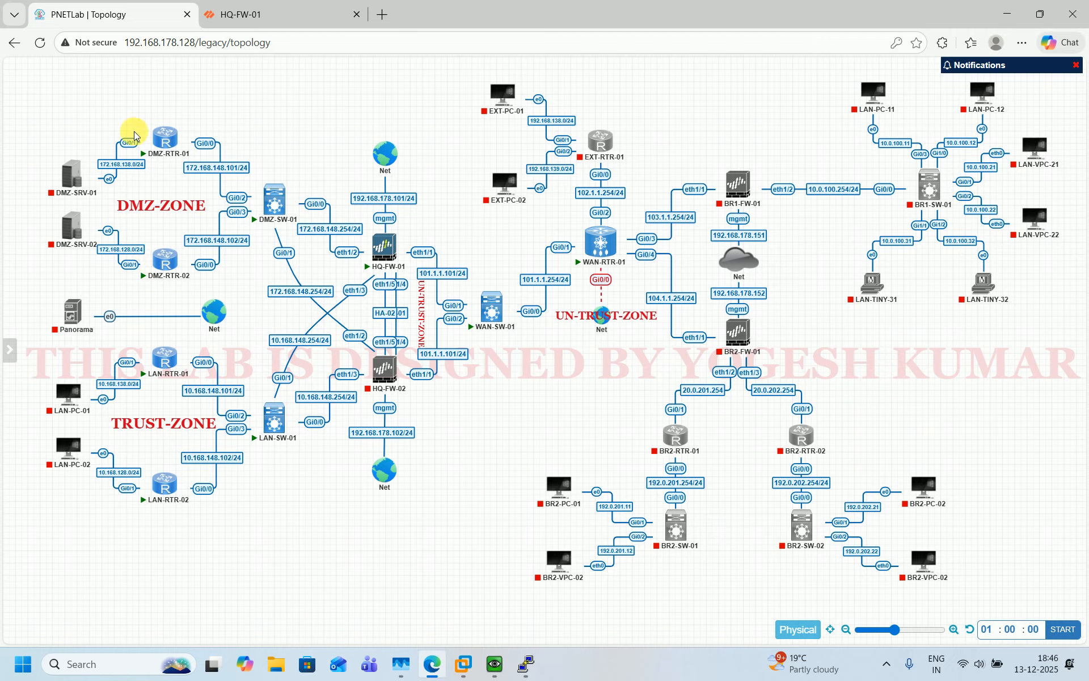
mouse_move(176, 374)
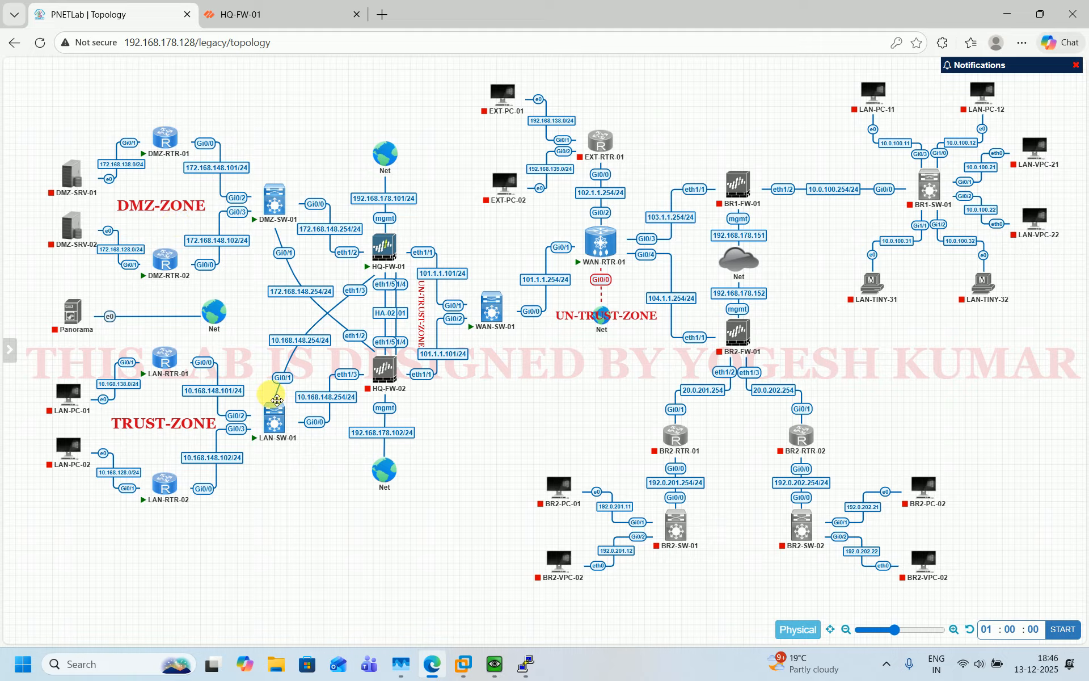
mouse_move(186, 136)
key("alt+Tab")
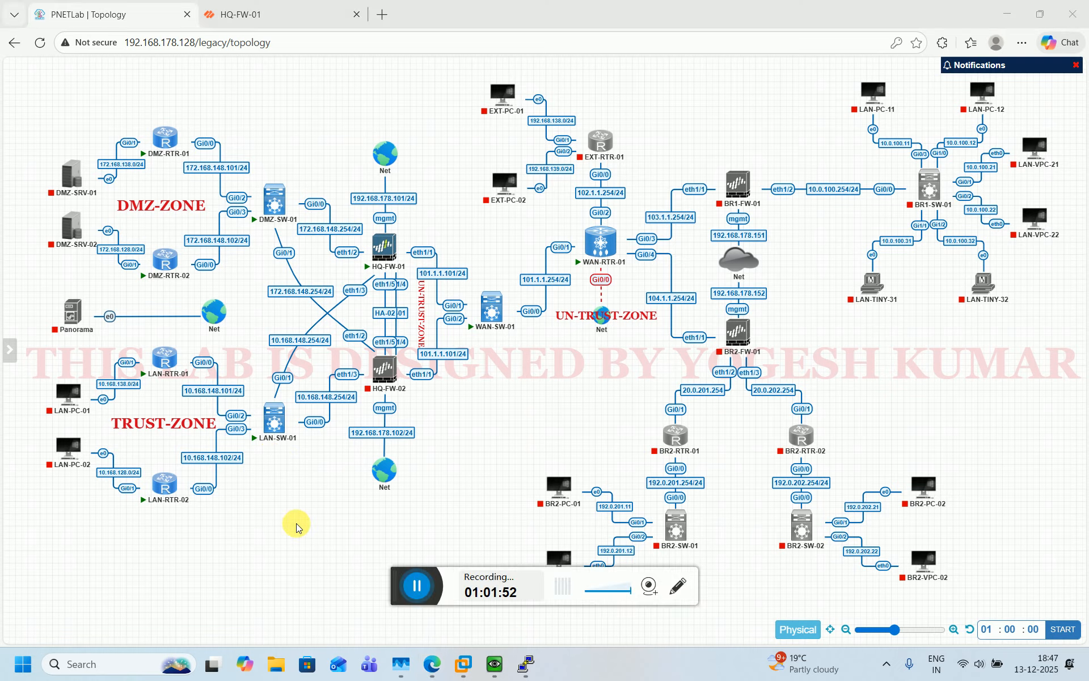